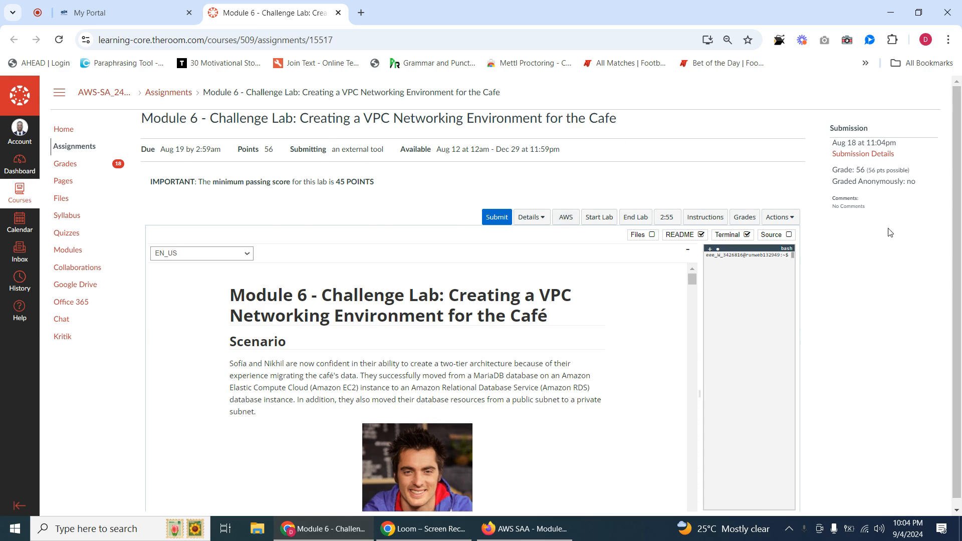
# Step: Open the AWS console from the Module 6 lab page, logging out of the previously signed-in AWS account
pyautogui.scroll(-1, 961, 158)
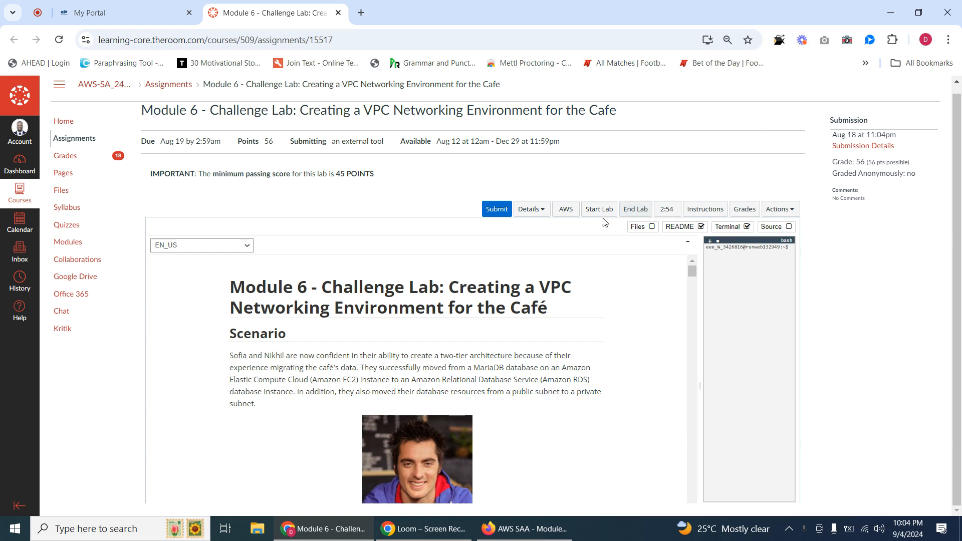
pyautogui.click(565, 209)
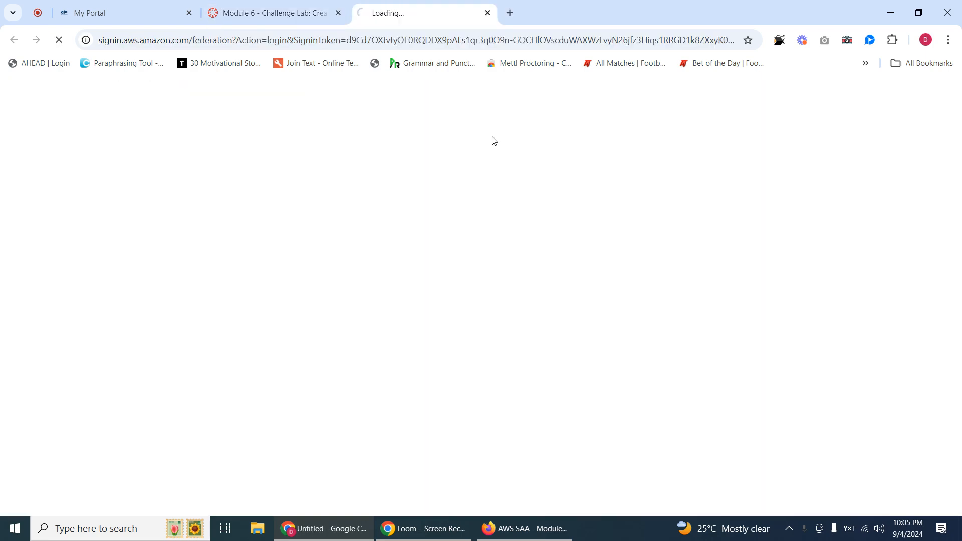
pyautogui.click(273, 12)
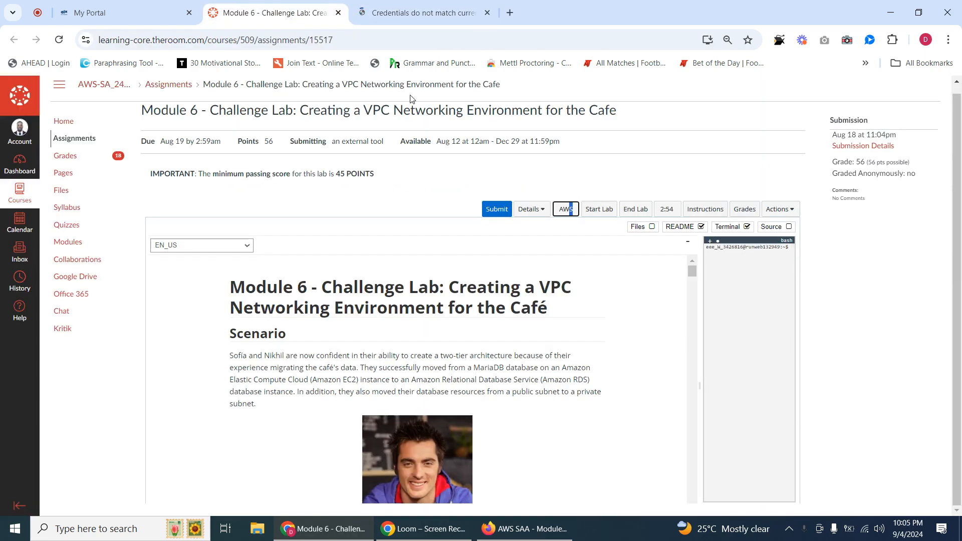
pyautogui.click(417, 29)
pyautogui.click(414, 14)
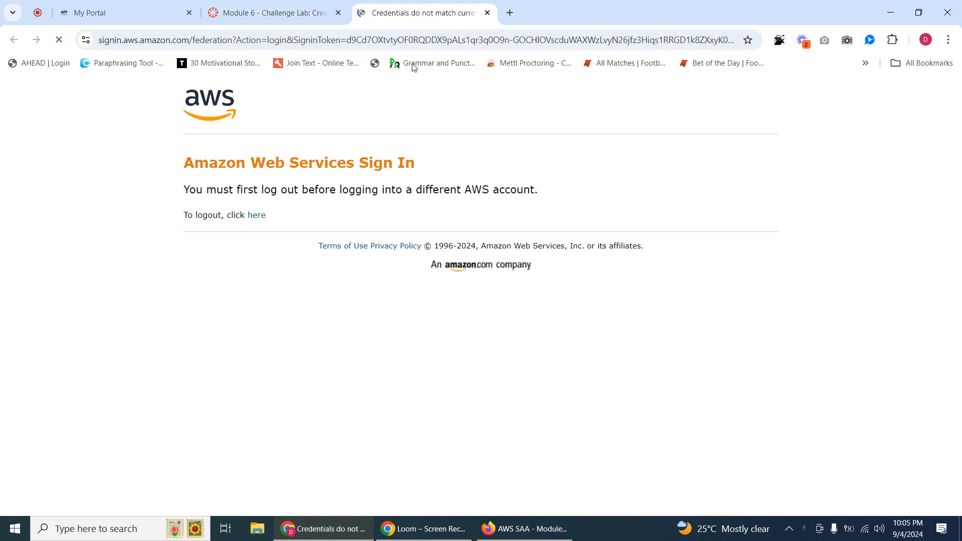
pyautogui.click(257, 218)
pyautogui.click(274, 13)
pyautogui.click(563, 213)
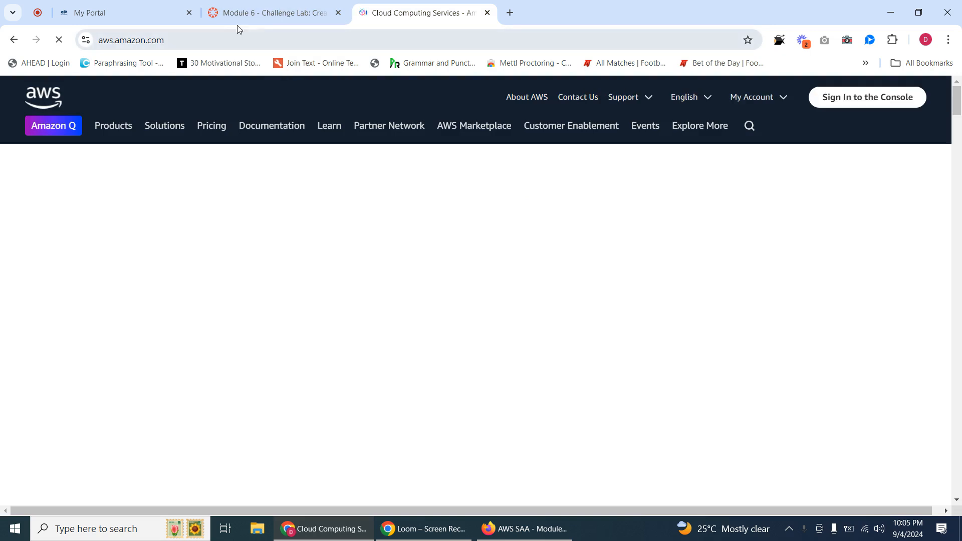
# Step: Hide the terminal on the lab page and go to Task 1: Creating a public subnet in the instructions
pyautogui.click(288, 11)
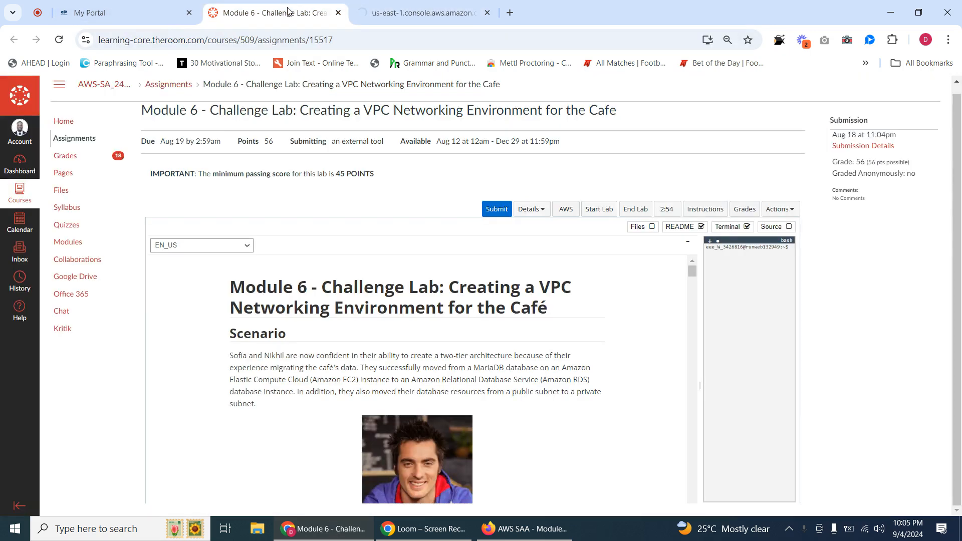
pyautogui.click(746, 227)
pyautogui.moveTo(792, 272); pyautogui.dragTo(802, 329)
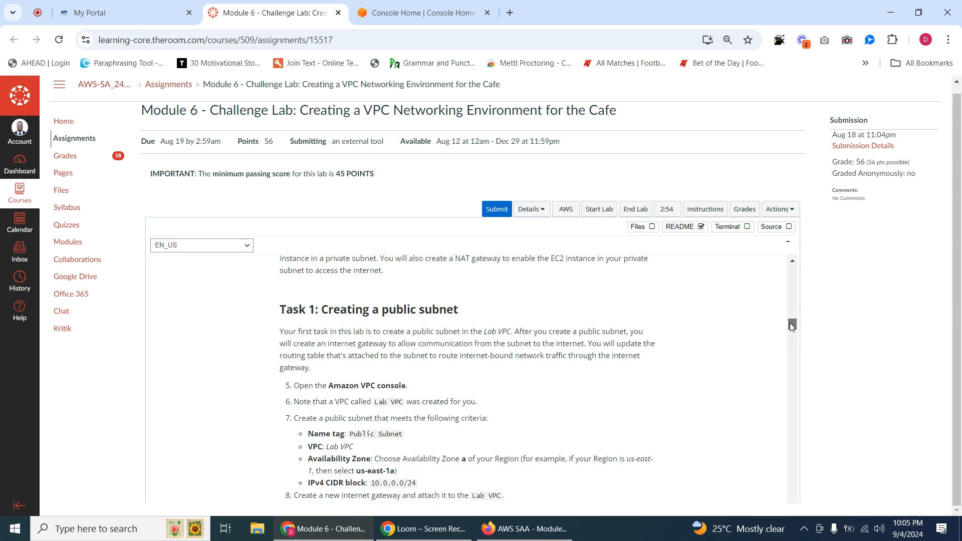
pyautogui.moveTo(790, 322); pyautogui.dragTo(789, 325)
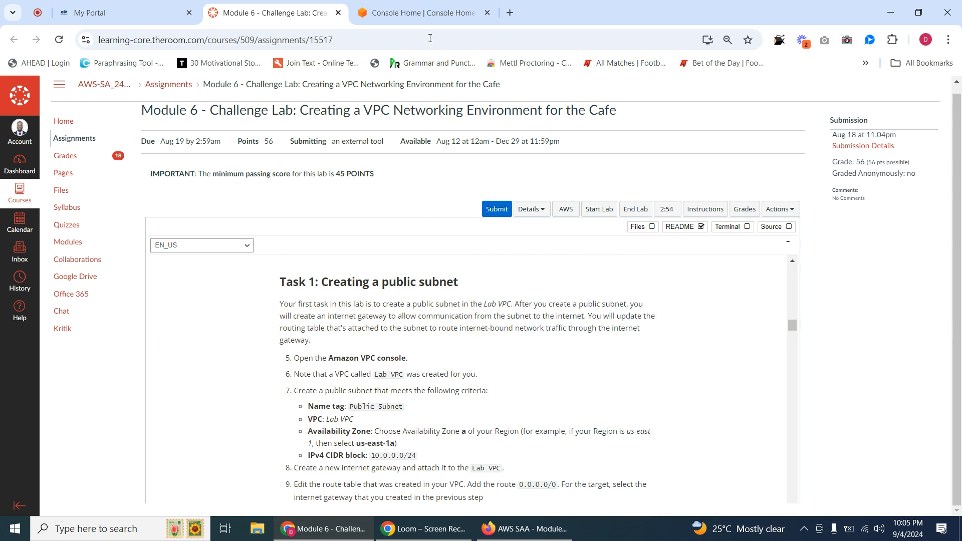
# Step: Switch to the AWS console, search for vpc and open the VPC service
pyautogui.click(424, 12)
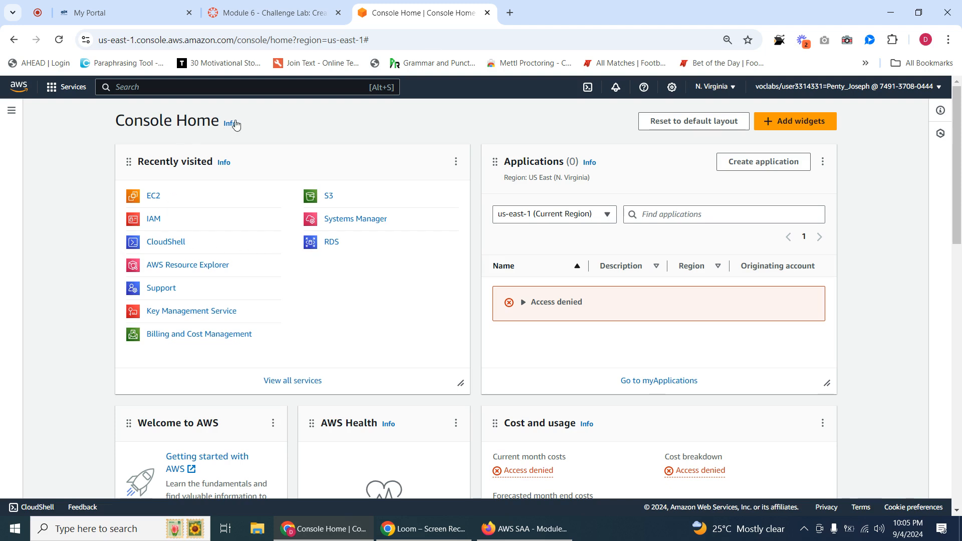
pyautogui.click(258, 85)
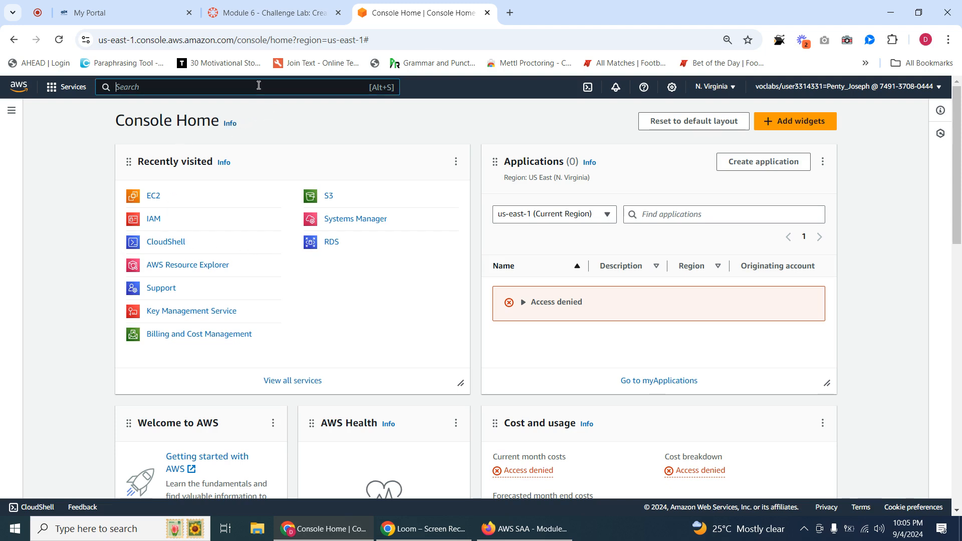
pyautogui.write('vpc')
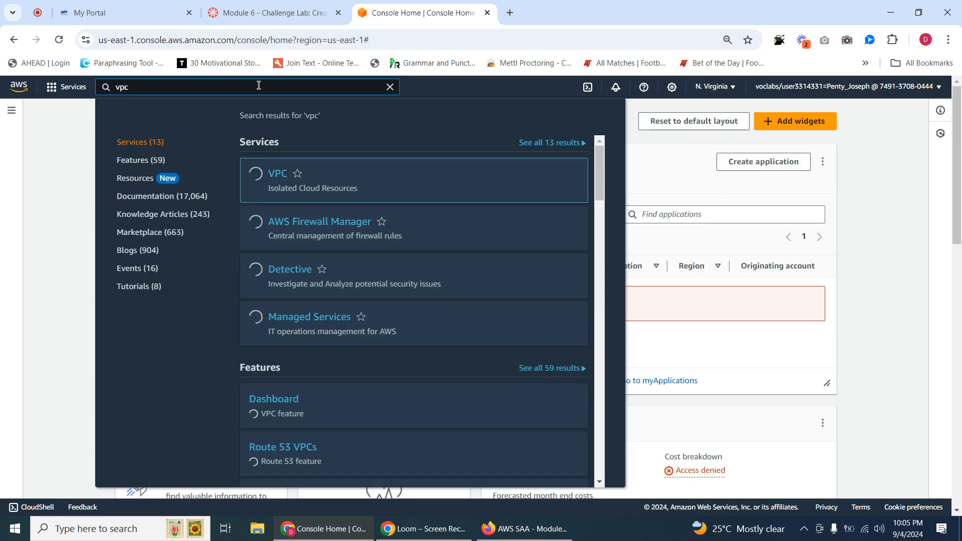
pyautogui.click(277, 174)
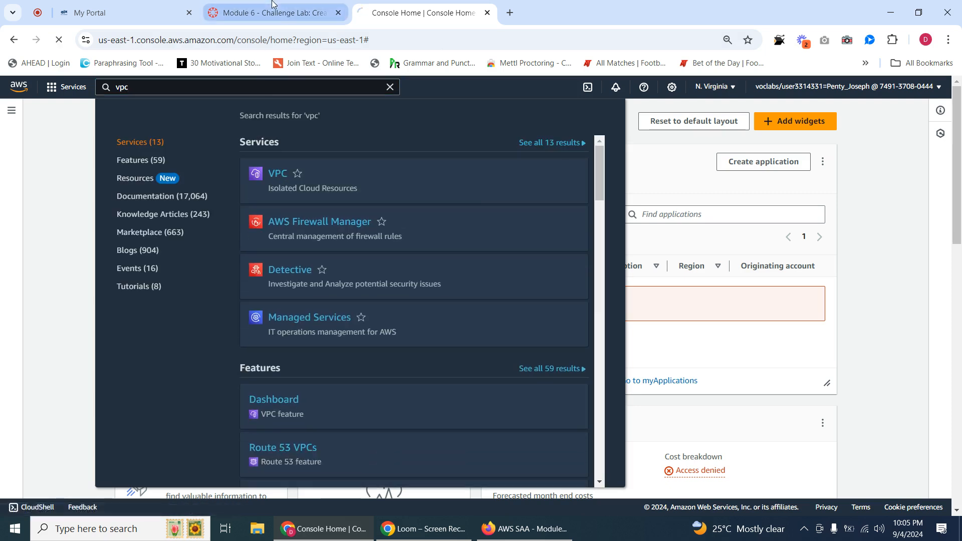
# Step: Copy the name tag "Public Subnet" from the subnet criteria in the lab's Task 1 instructions
pyautogui.click(272, 9)
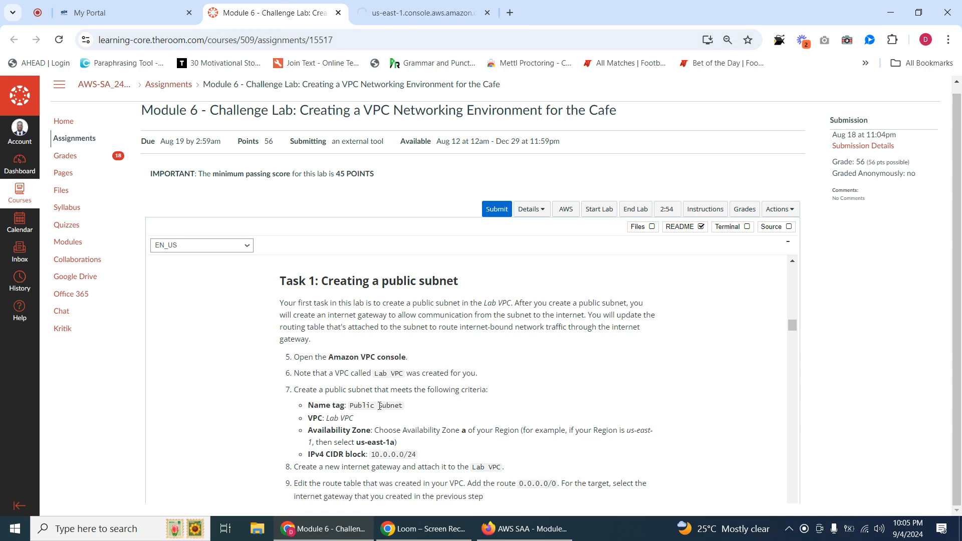
pyautogui.scroll(-1, 358, 381)
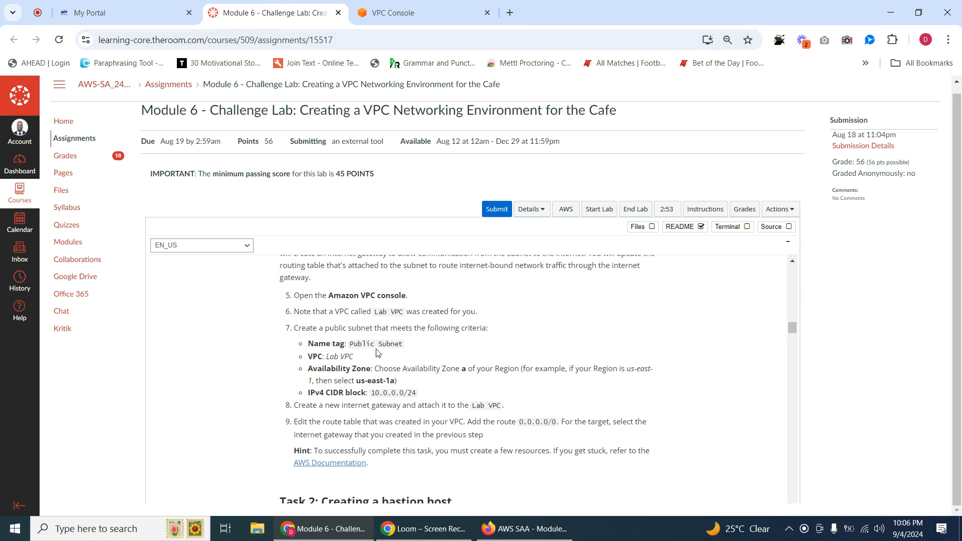
pyautogui.doubleClick(366, 344)
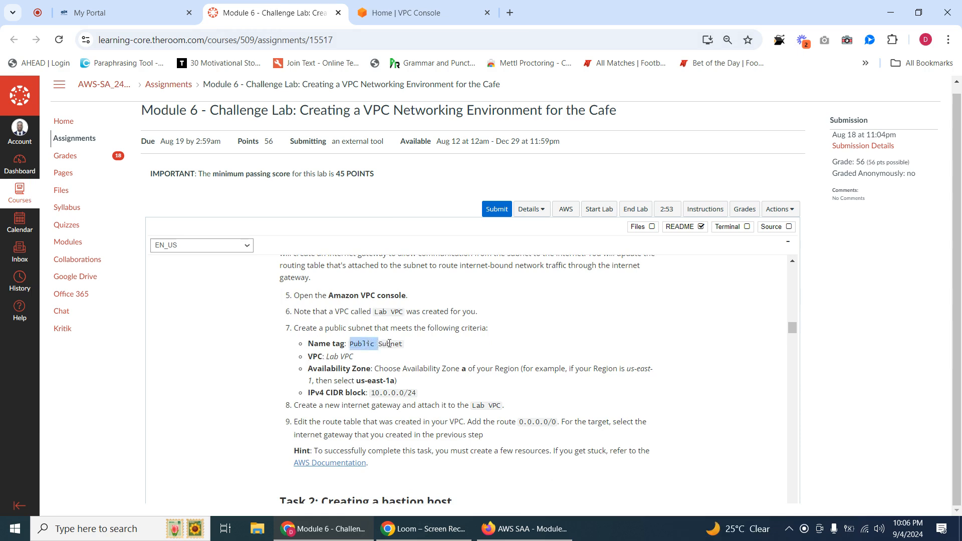
pyautogui.moveTo(405, 347); pyautogui.dragTo(352, 344)
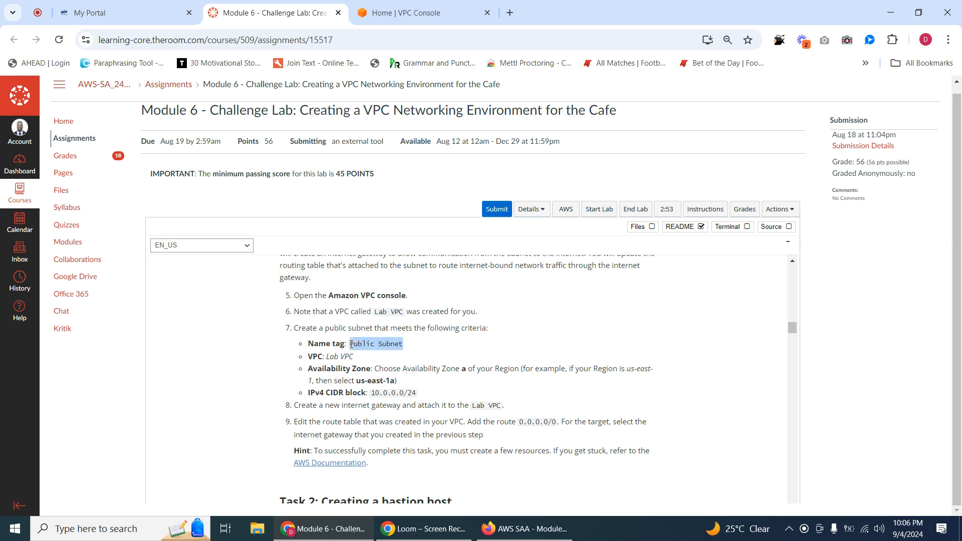
pyautogui.rightClick(357, 345)
pyautogui.click(399, 354)
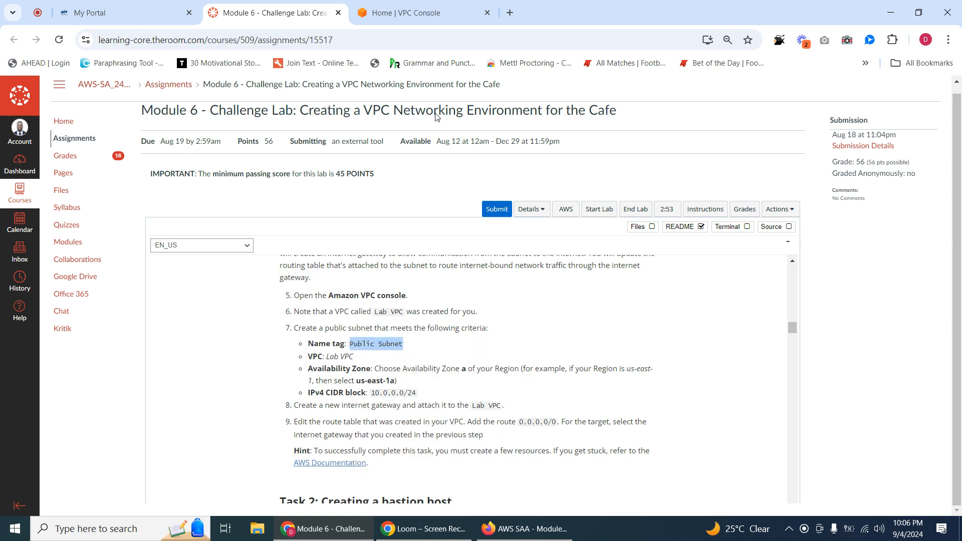
# Step: Examine the VPC list and the Lab VPC's details and resource map, checking them against the lab instructions
pyautogui.click(414, 13)
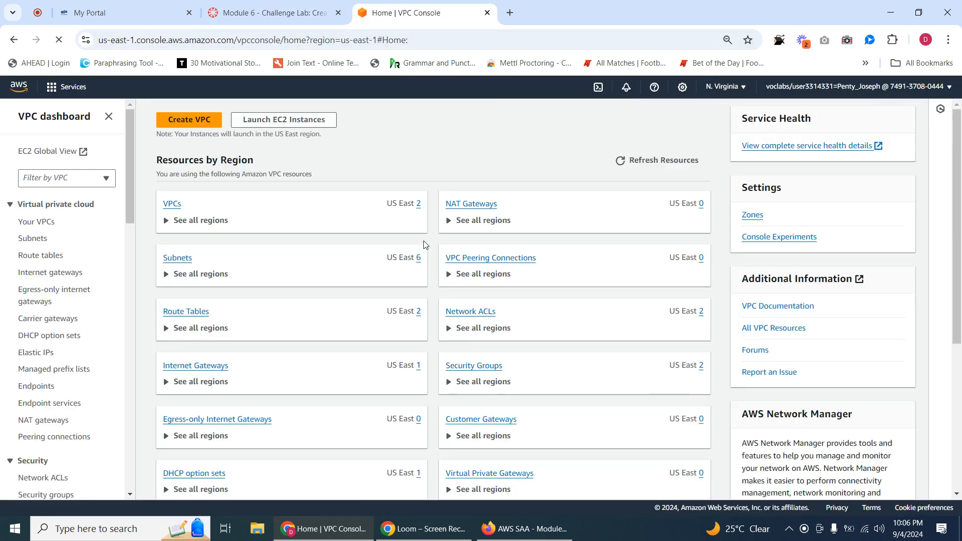
pyautogui.click(173, 205)
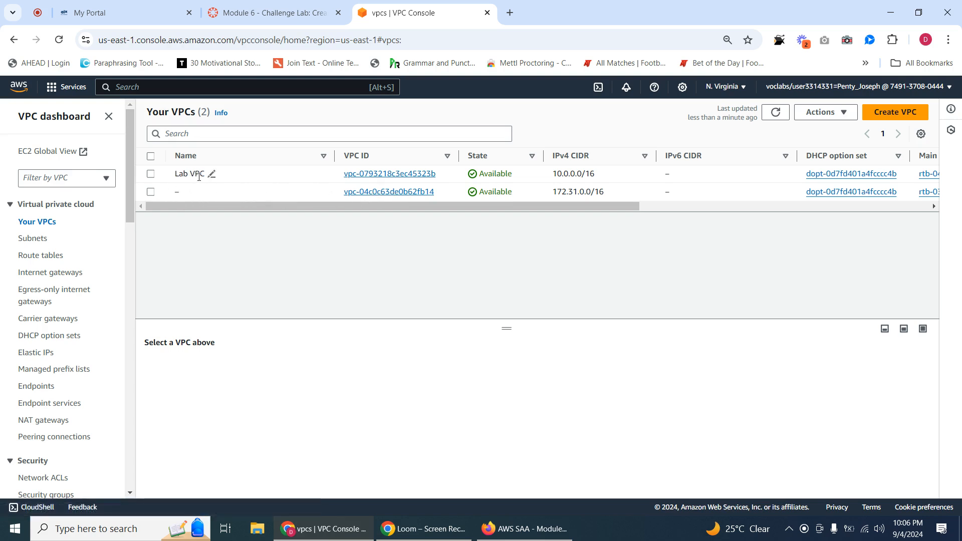
pyautogui.click(258, 12)
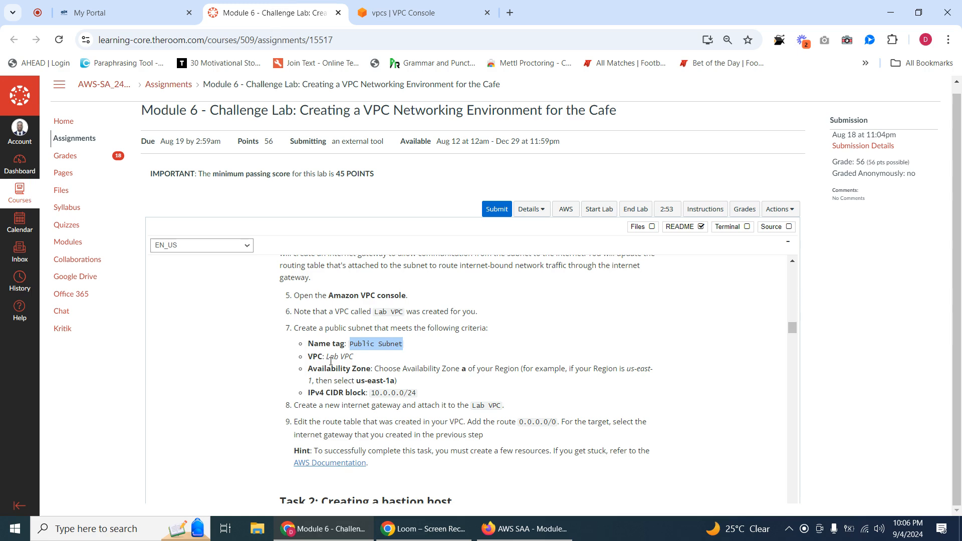
pyautogui.click(391, 9)
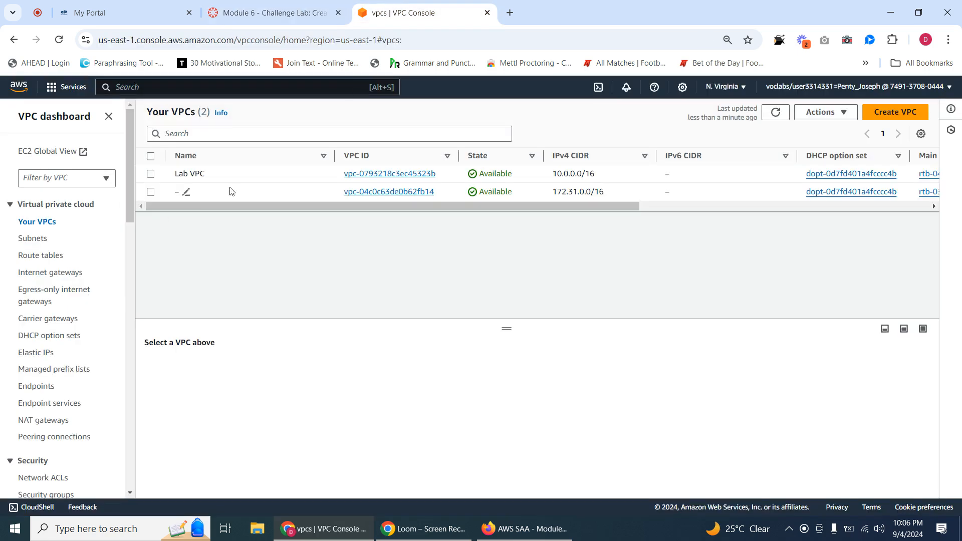
pyautogui.click(405, 175)
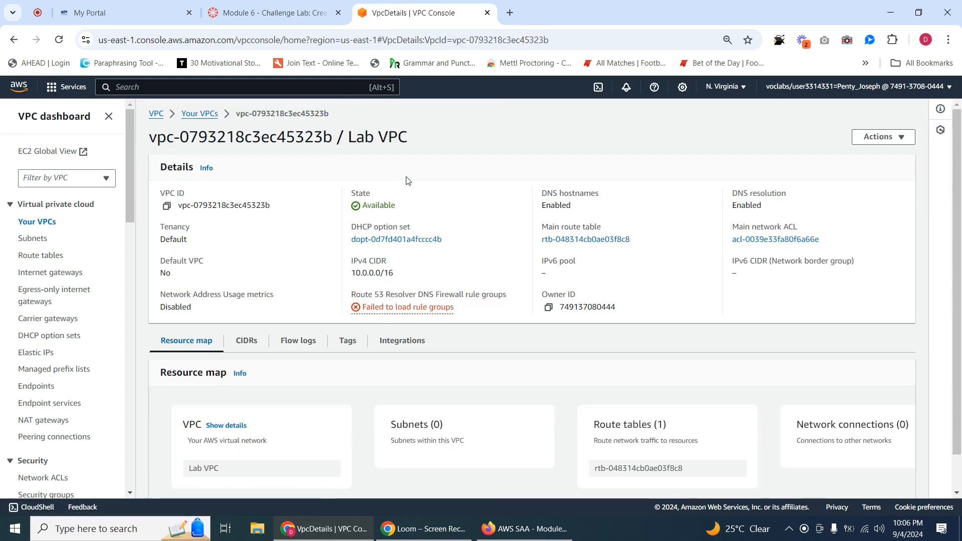
pyautogui.scroll(-1, 301, 343)
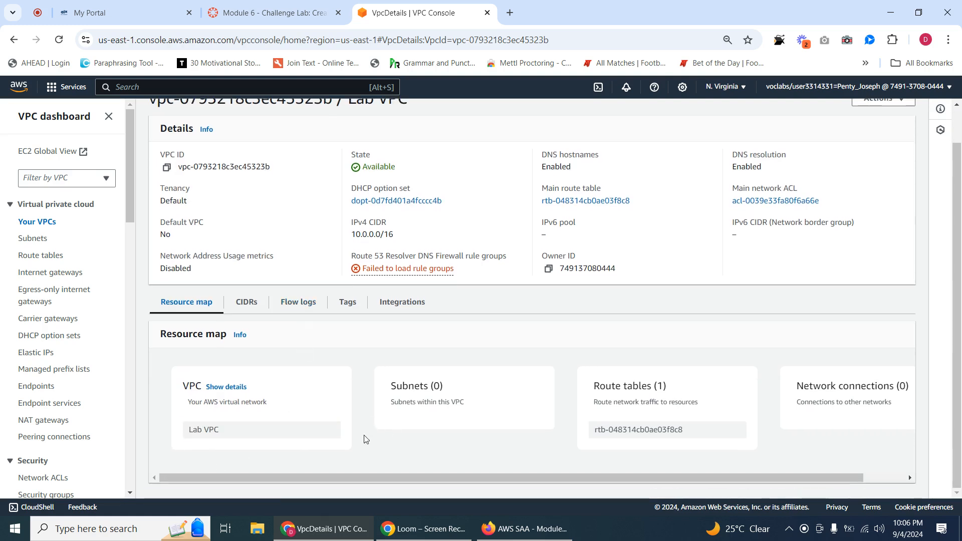
pyautogui.scroll(1, 376, 356)
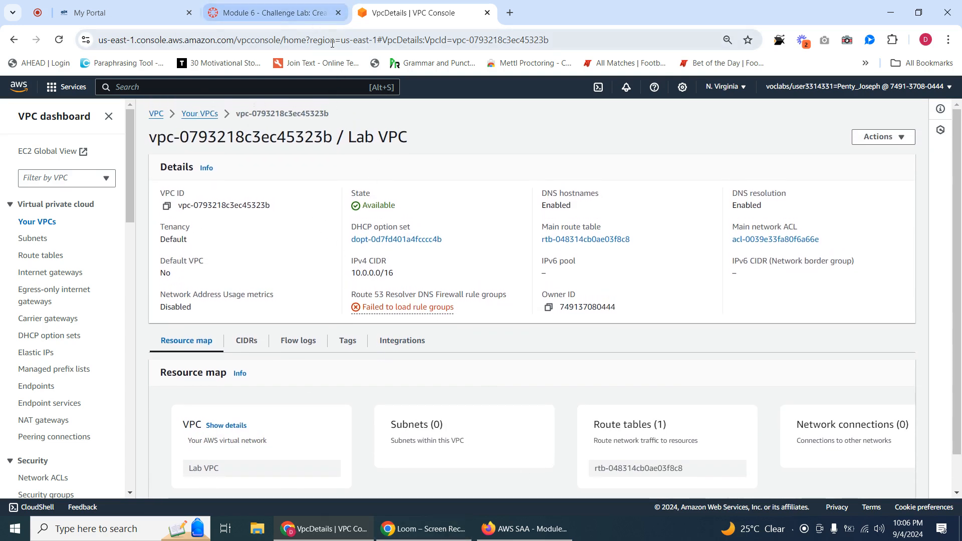
pyautogui.click(14, 39)
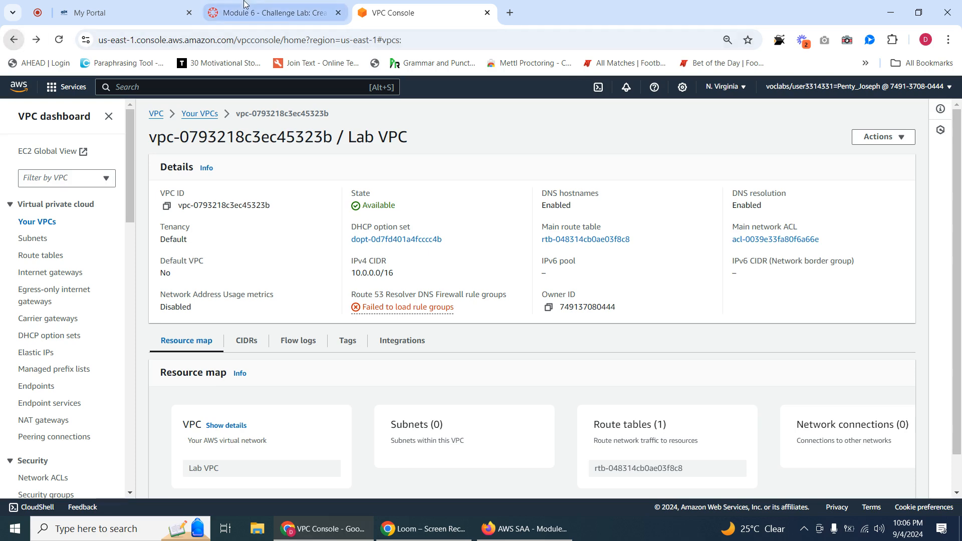
pyautogui.click(273, 9)
pyautogui.click(415, 8)
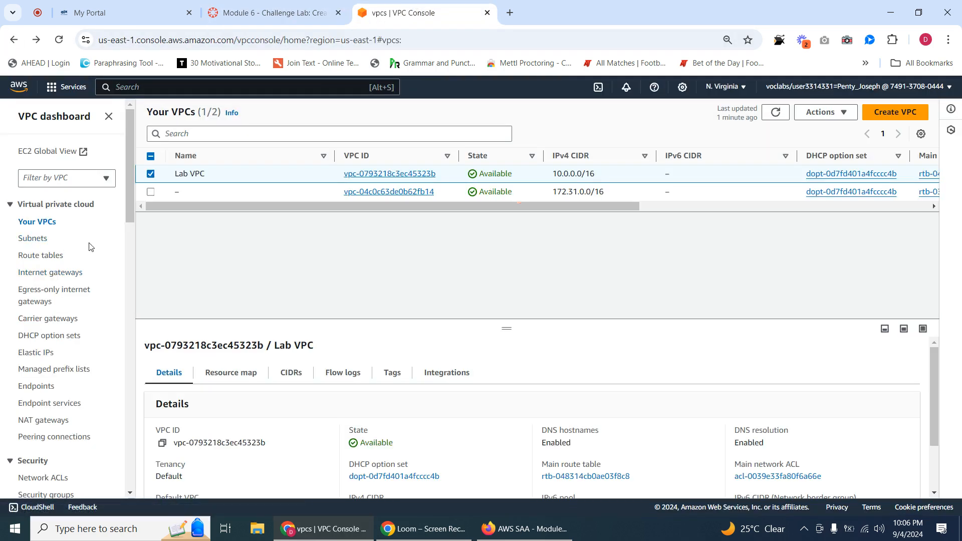
# Step: Start creating a new subnet from the Subnets list and choose Lab VPC as its VPC
pyautogui.click(35, 240)
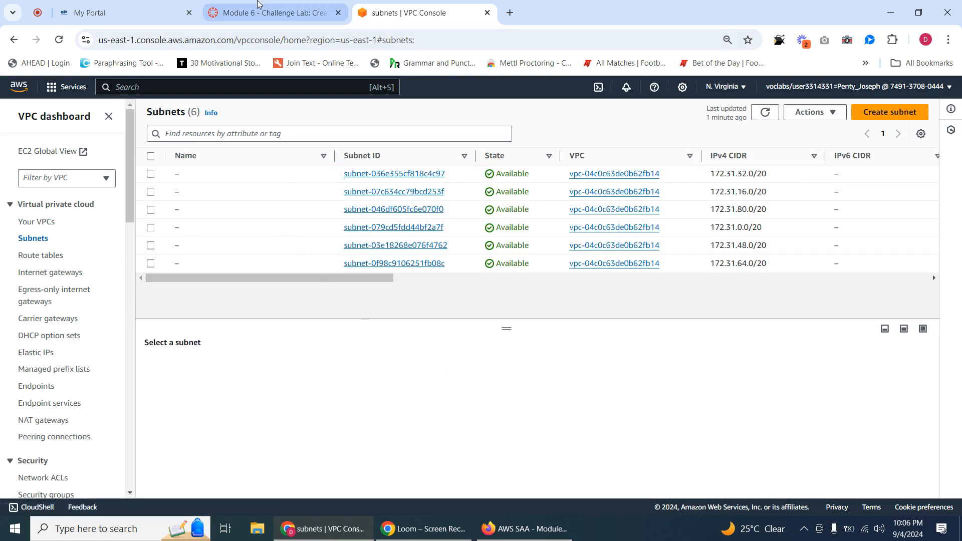
pyautogui.click(265, 11)
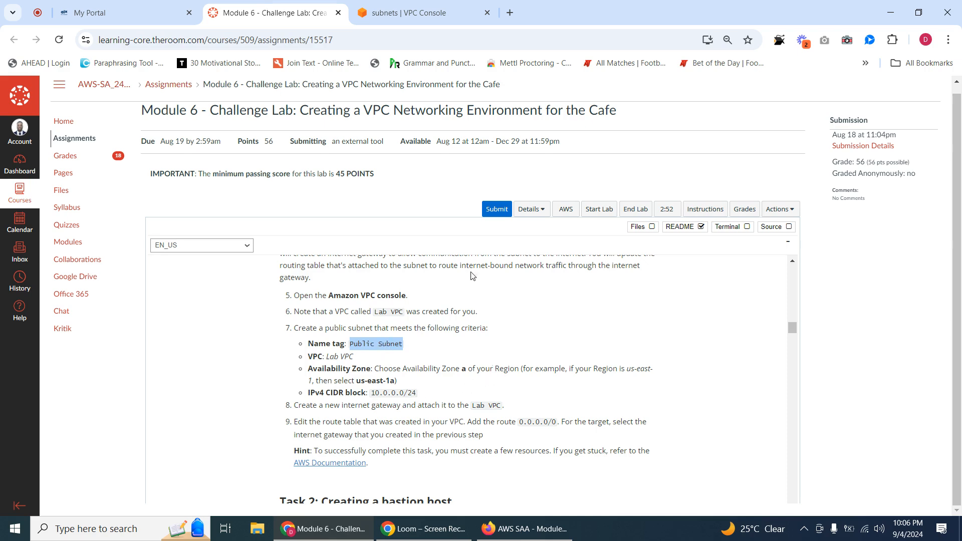
pyautogui.click(403, 12)
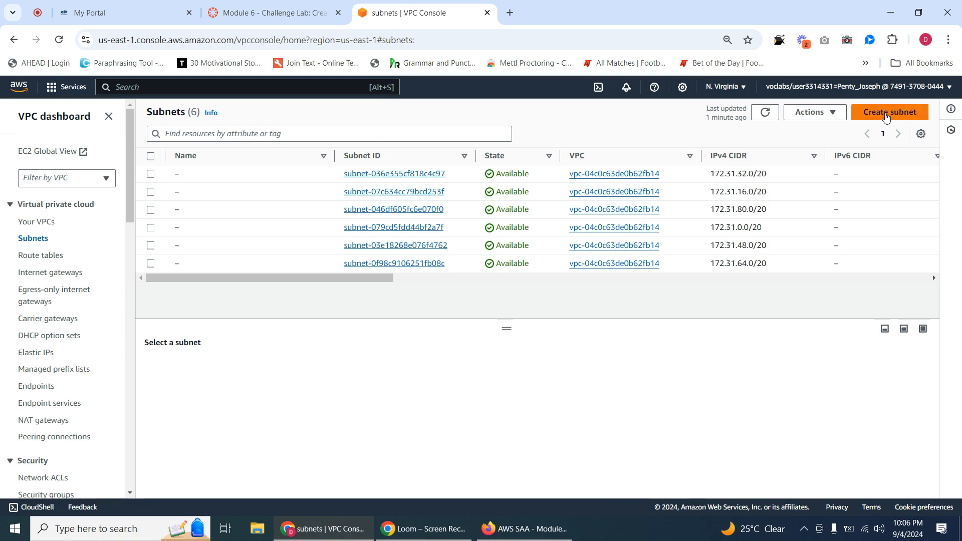
pyautogui.click(876, 114)
pyautogui.click(72, 221)
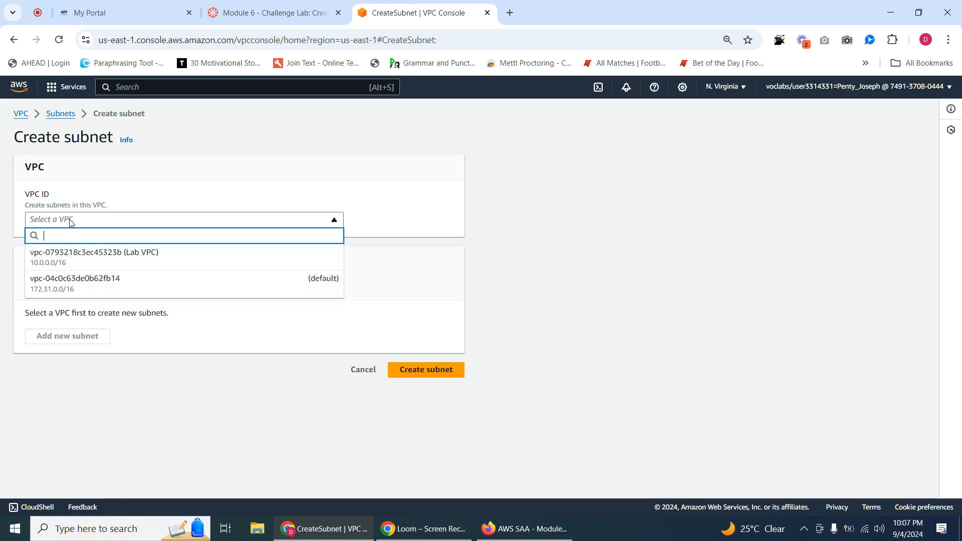
pyautogui.click(139, 266)
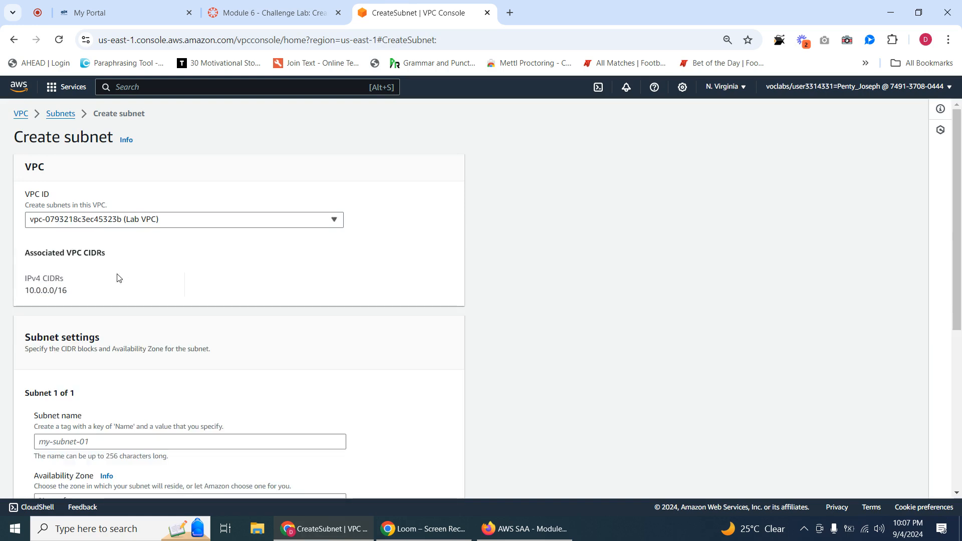
# Step: Paste "Public Subnet" as the new subnet's name
pyautogui.scroll(-5, 137, 333)
pyautogui.scroll(5, 125, 199)
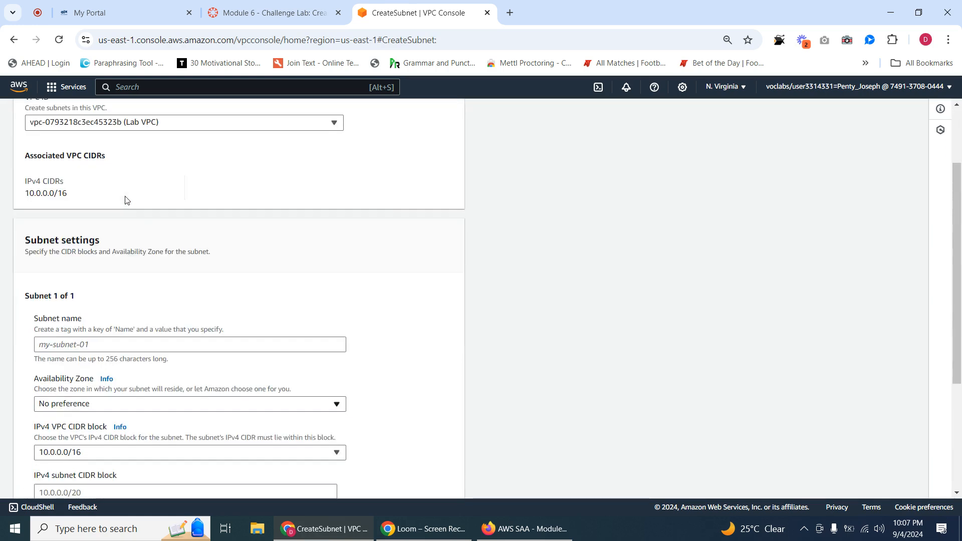
pyautogui.scroll(-1, 65, 332)
pyautogui.rightClick(57, 347)
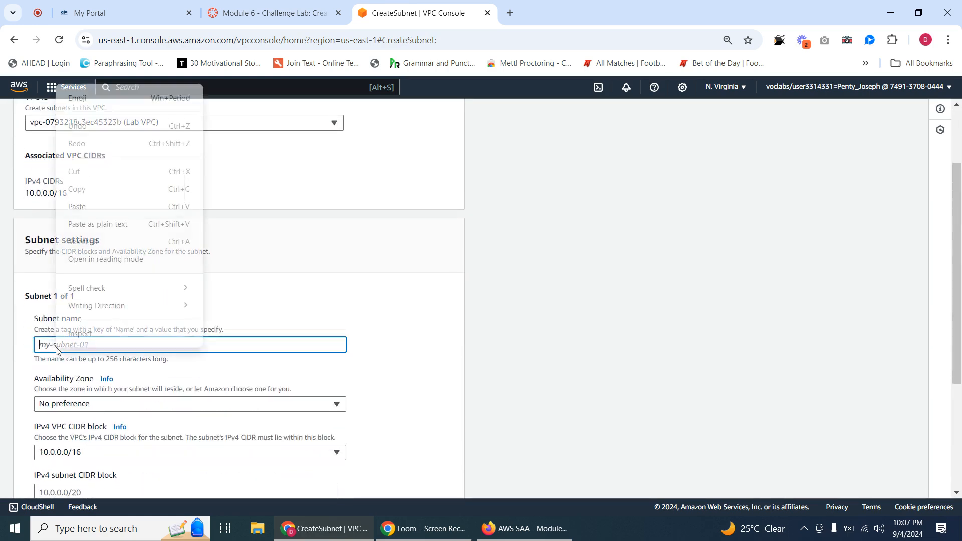
pyautogui.click(102, 208)
pyautogui.scroll(-1, 130, 332)
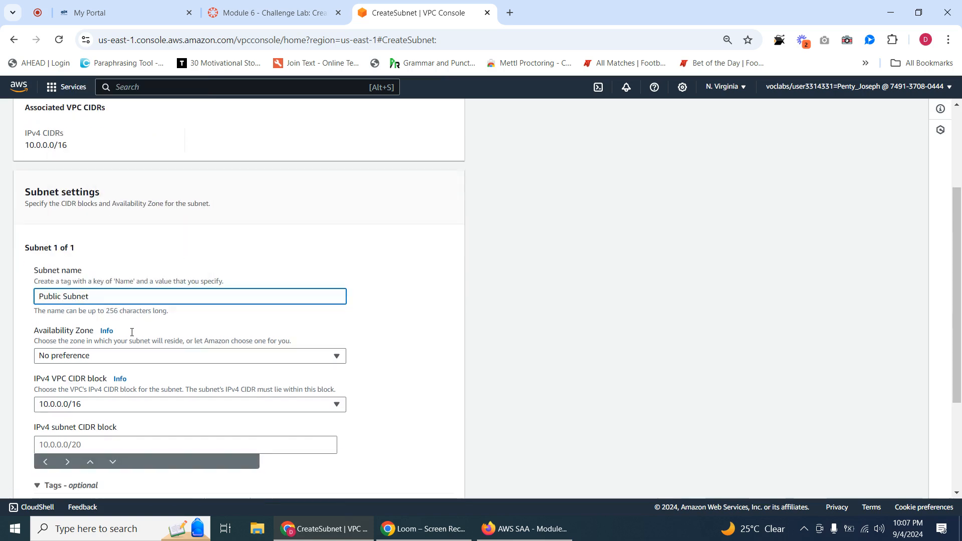
# Step: Set the subnet's Availability Zone to US East (N. Virginia) / us-east-1a
pyautogui.scroll(1, 122, 311)
pyautogui.click(106, 388)
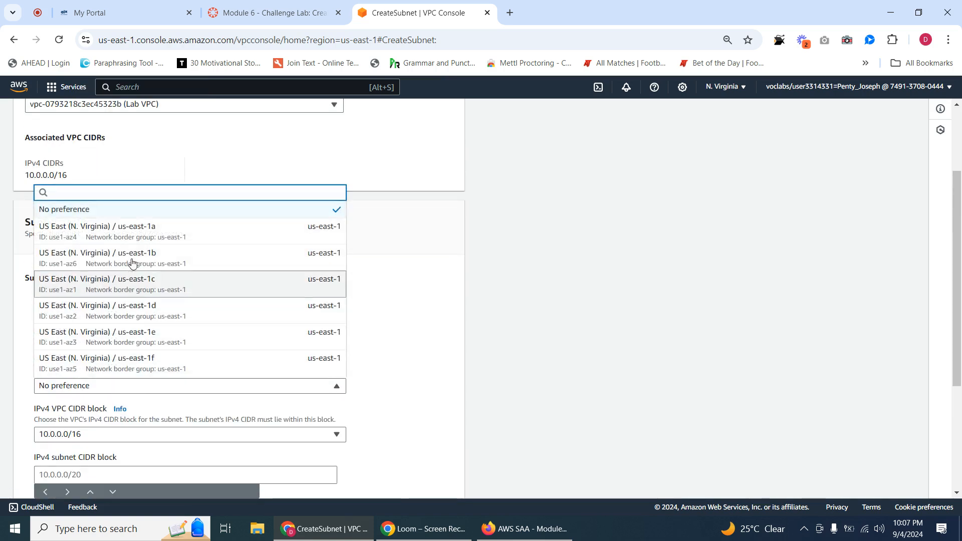
pyautogui.click(129, 228)
# Step: Copy the CIDR block 10.0.0.0/24 from the lab instructions and paste it as the new subnet's IPv4 subnet CIDR block
pyautogui.click(271, 12)
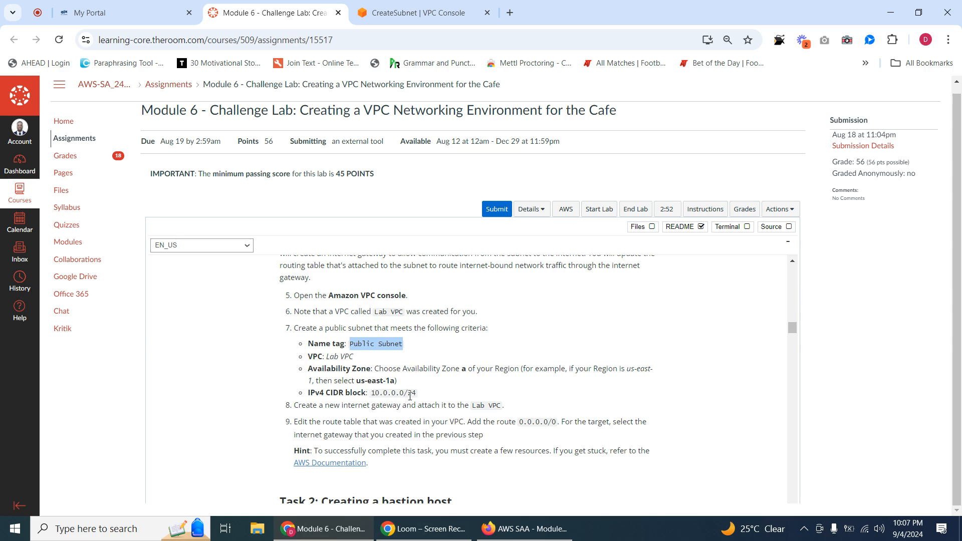
pyautogui.moveTo(416, 393); pyautogui.dragTo(372, 396)
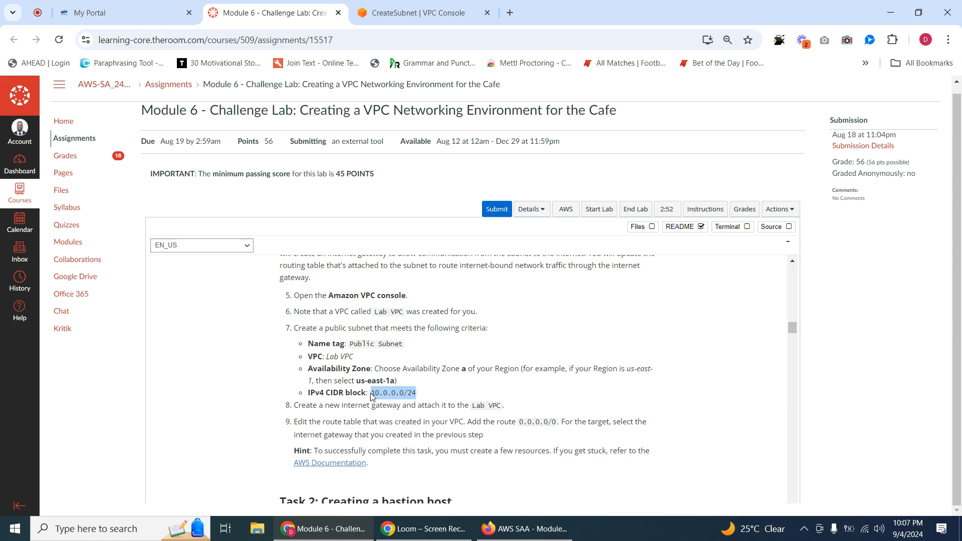
pyautogui.rightClick(382, 394)
pyautogui.click(401, 262)
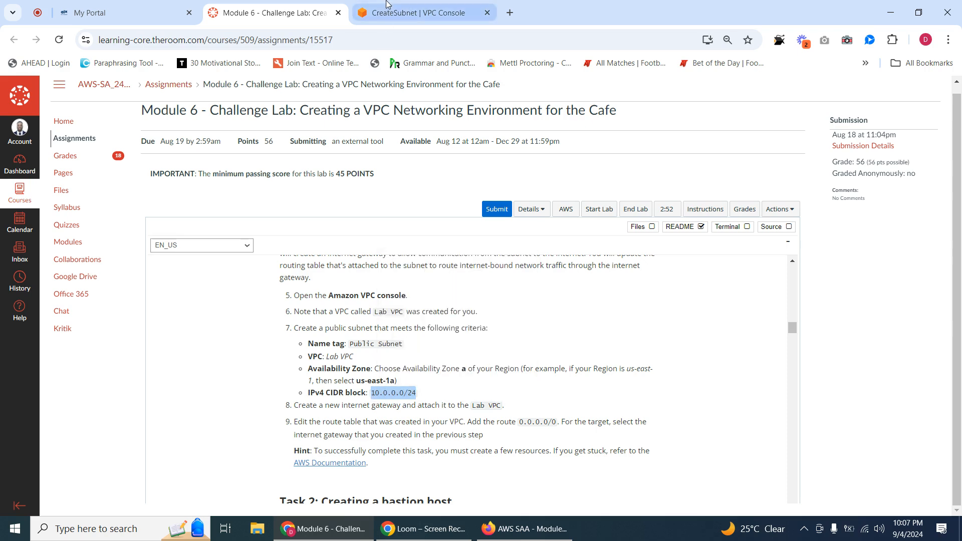
pyautogui.click(394, 14)
pyautogui.scroll(-3, 100, 382)
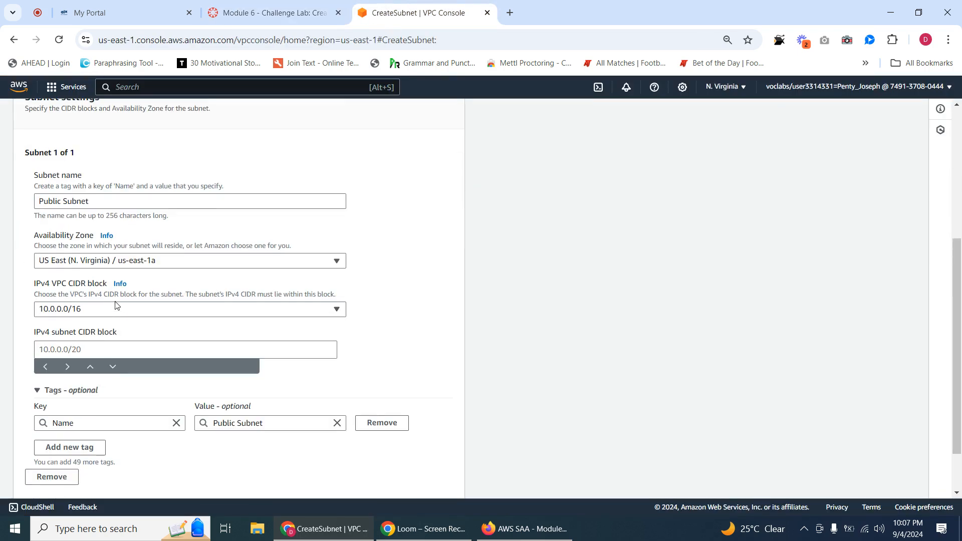
pyautogui.click(74, 349)
pyautogui.rightClick(74, 349)
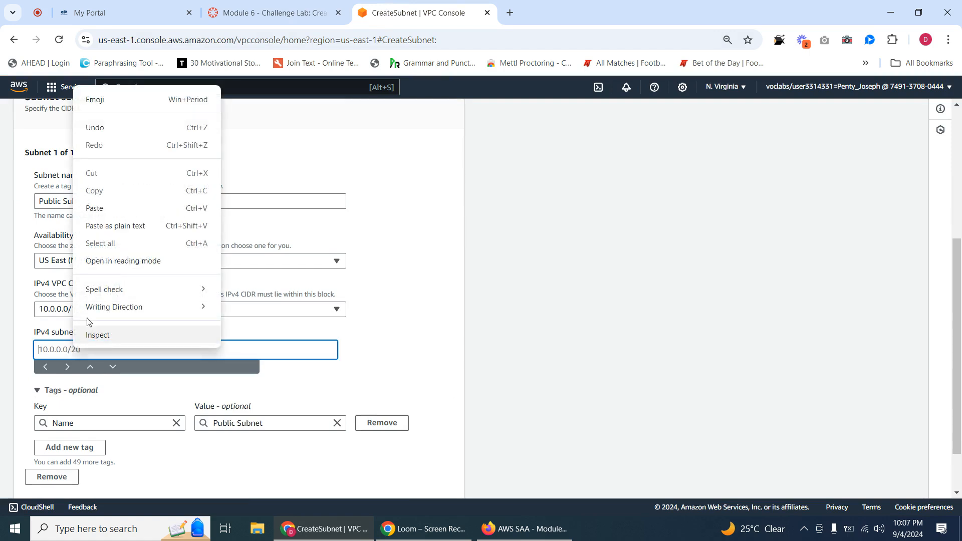
pyautogui.click(120, 209)
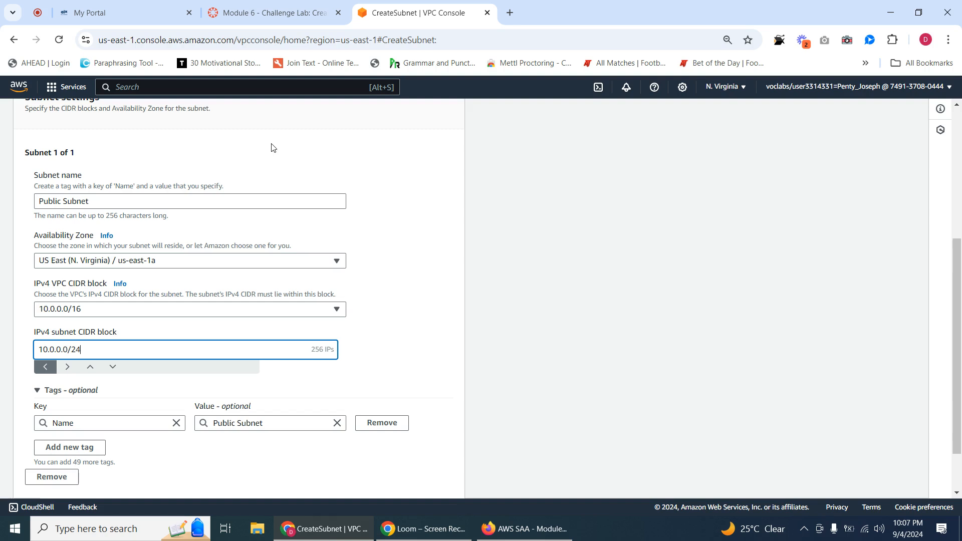
# Step: Check the subnet settings against the lab's criteria and create the Public Subnet
pyautogui.click(265, 3)
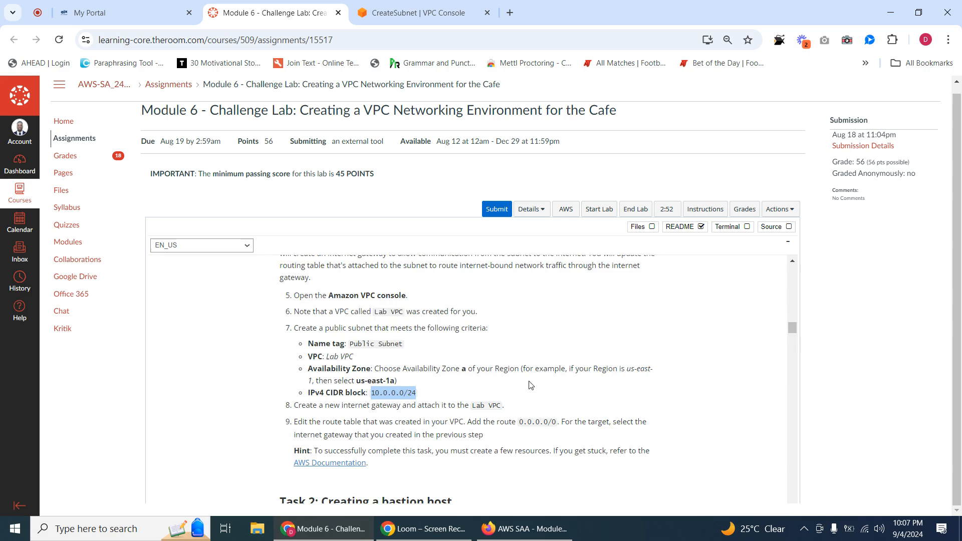
pyautogui.scroll(-1, 531, 385)
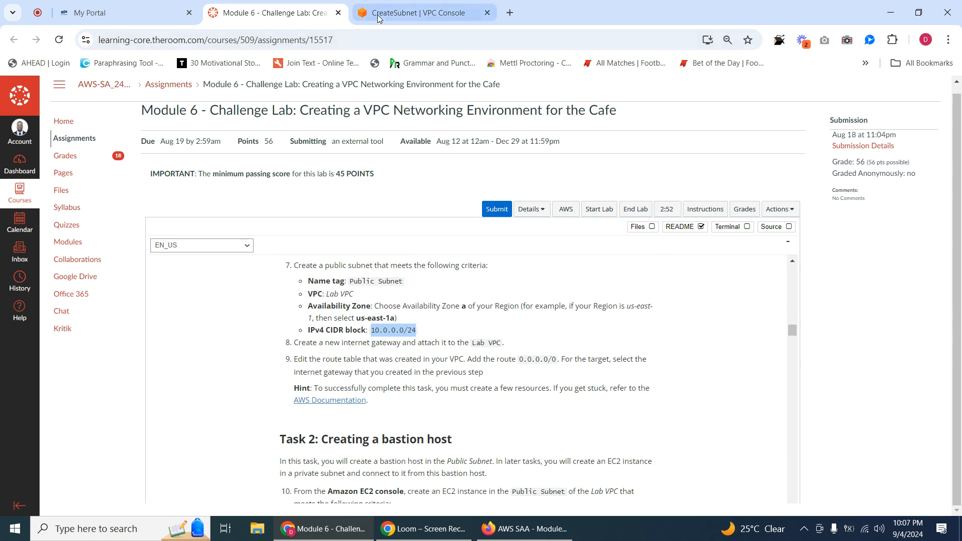
pyautogui.click(404, 12)
pyautogui.scroll(-2, 157, 408)
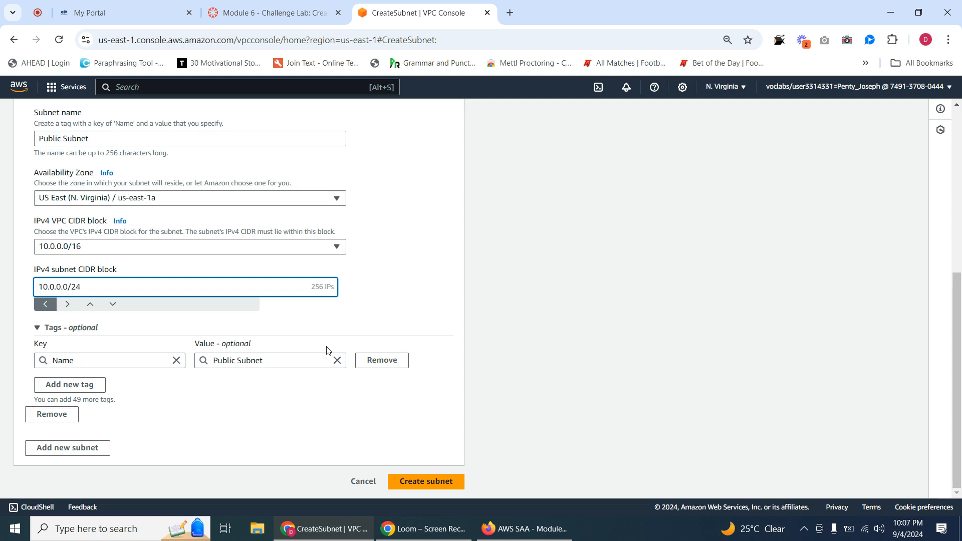
pyautogui.click(407, 482)
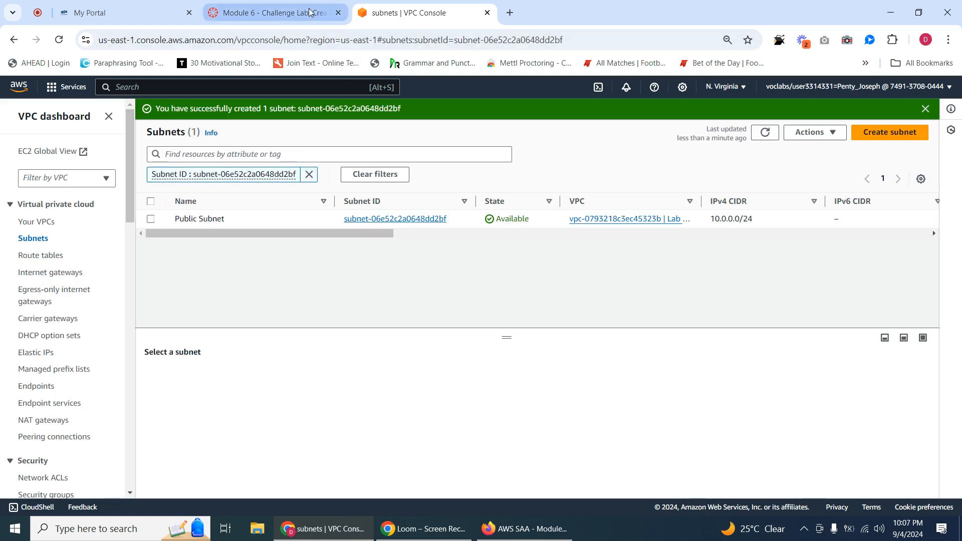
# Step: Read the lab's instruction 8 about the internet gateway and start creating a new internet gateway in the VPC console
pyautogui.click(309, 11)
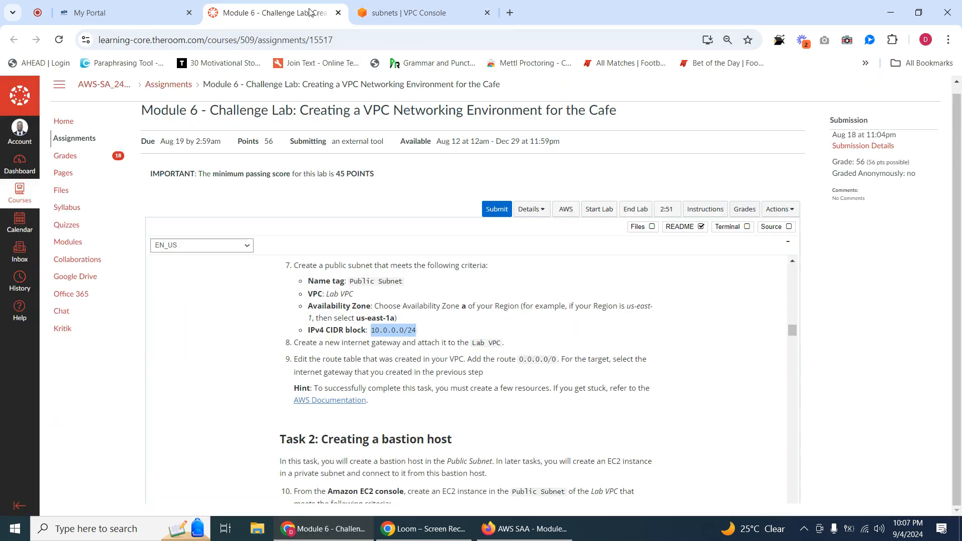
pyautogui.click(299, 335)
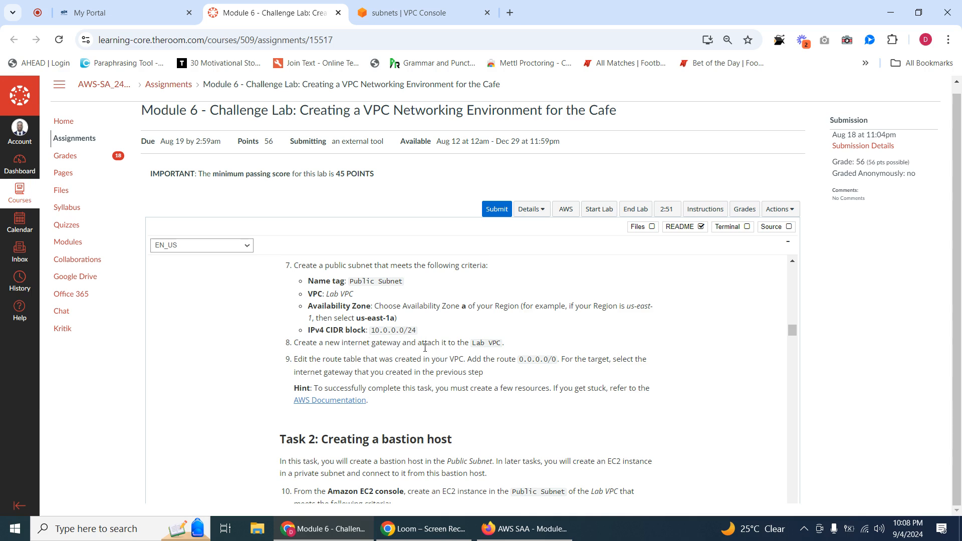
pyautogui.doubleClick(388, 347)
pyautogui.doubleClick(369, 346)
pyautogui.click(418, 17)
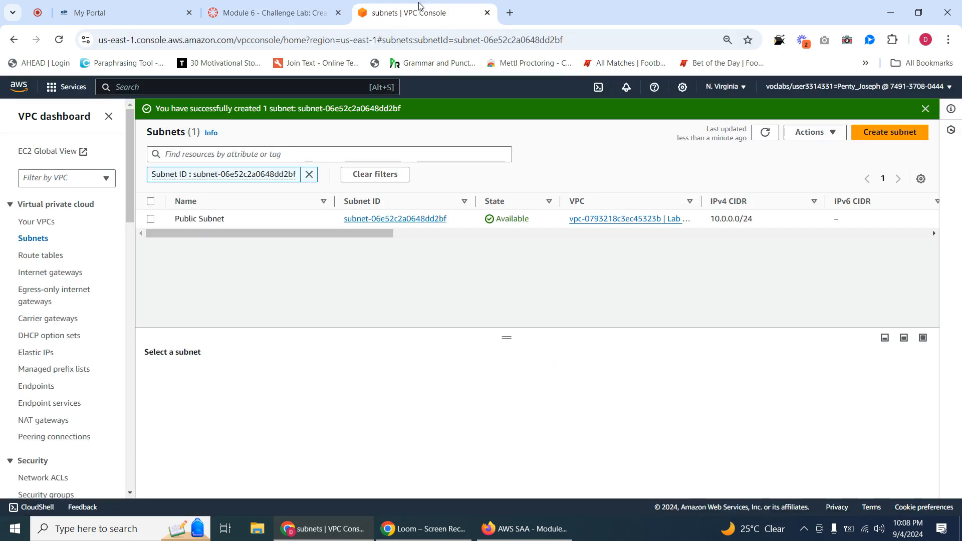
pyautogui.moveTo(131, 213)
pyautogui.mouseDown()
pyautogui.moveTo(130, 336)
pyautogui.moveTo(131, 211)
pyautogui.mouseUp()
pyautogui.click(43, 273)
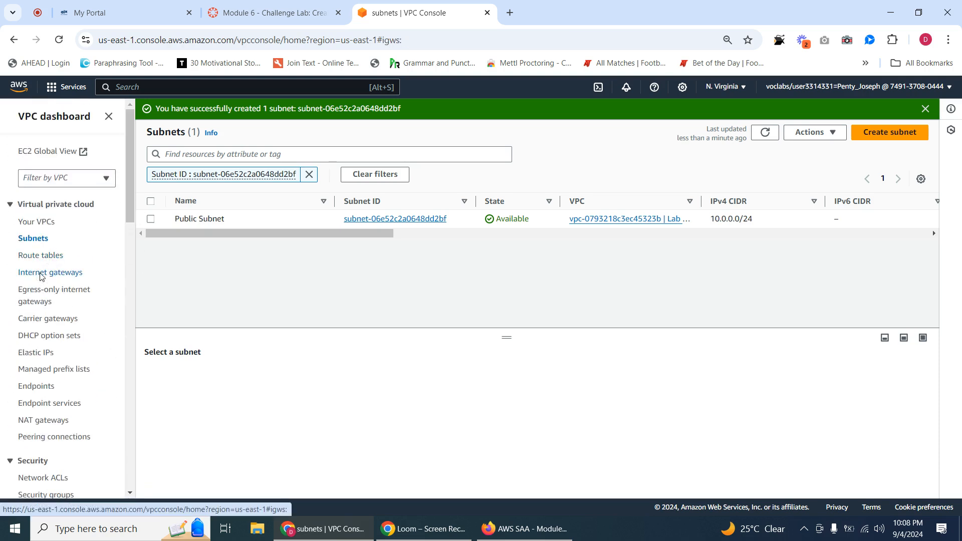
pyautogui.click(867, 113)
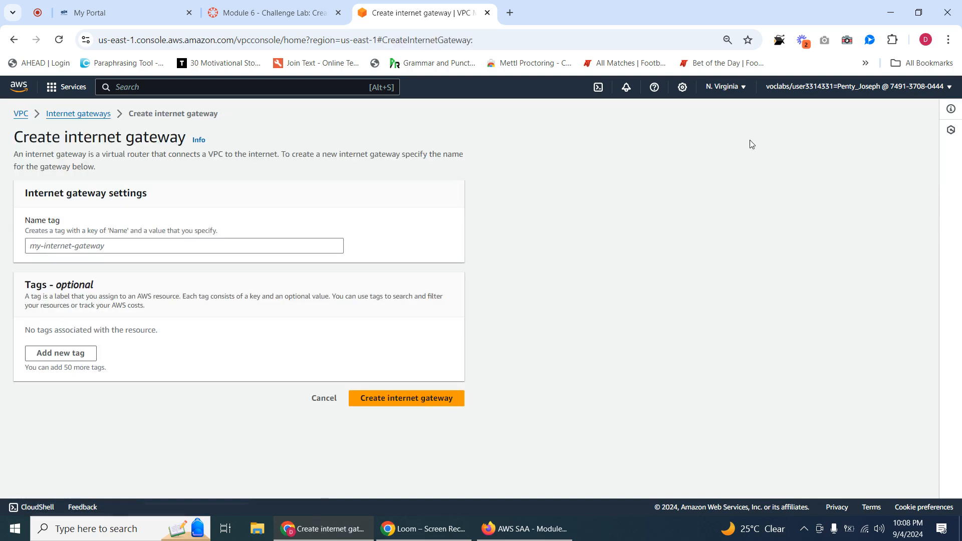
# Step: Name the internet gateway igw, recheck the lab instructions, and create the gateway
pyautogui.click(76, 246)
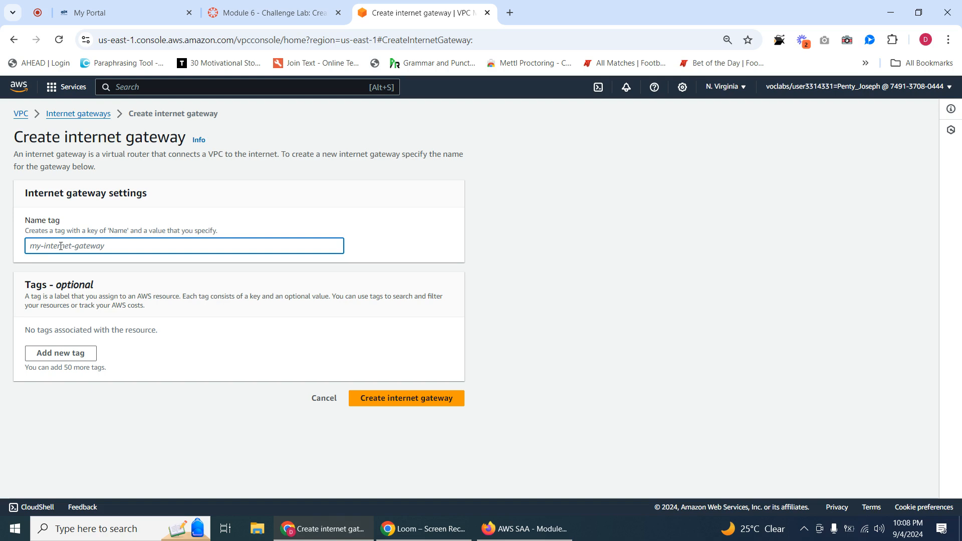
pyautogui.write('ig')
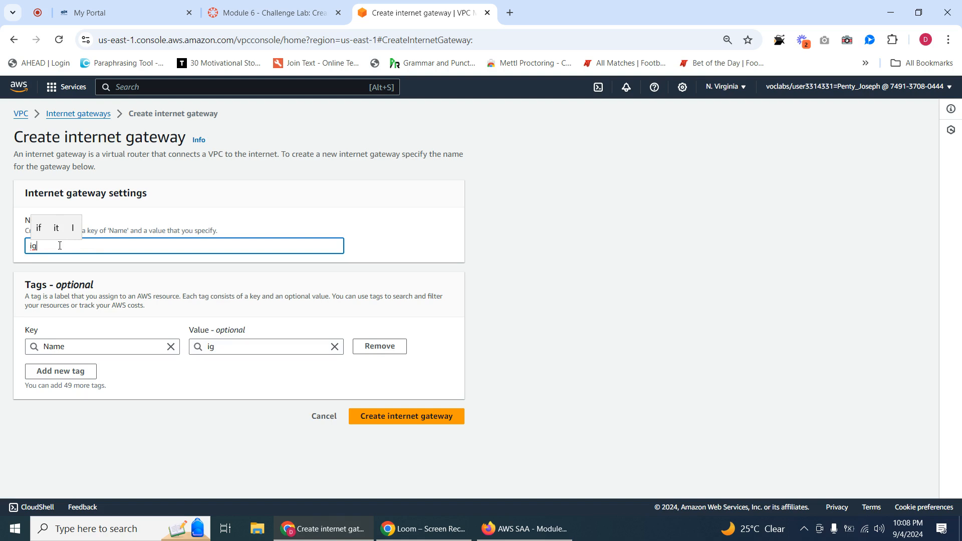
pyautogui.click(270, 13)
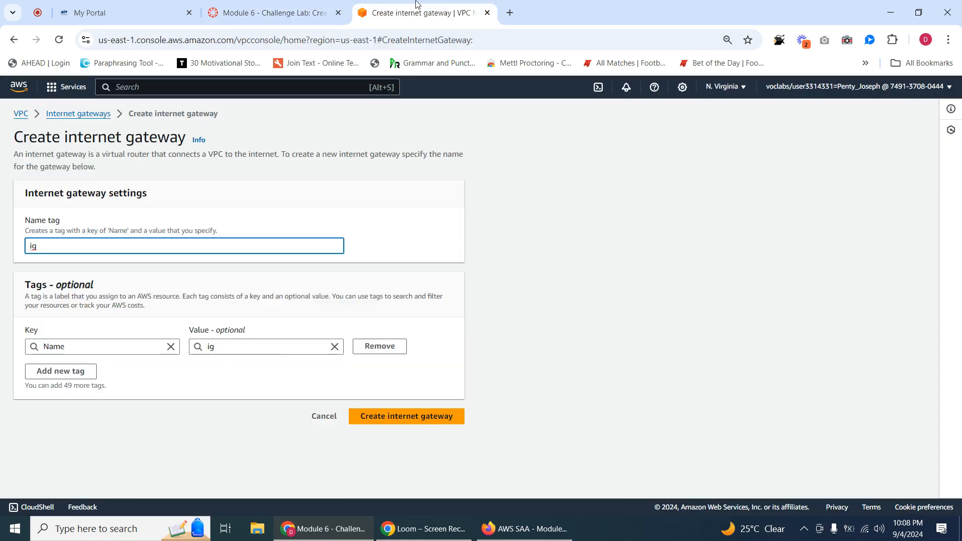
pyautogui.click(407, 7)
pyautogui.write('w')
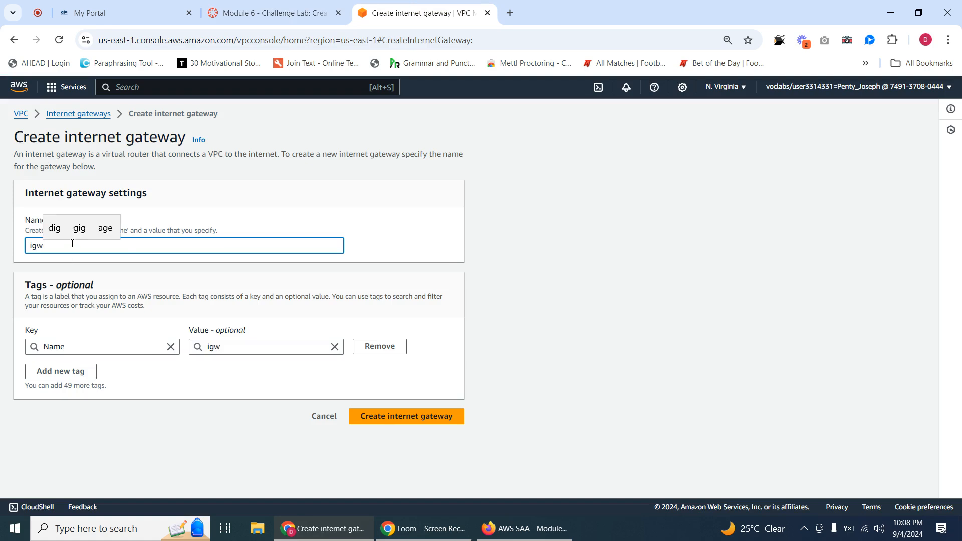
pyautogui.click(313, 10)
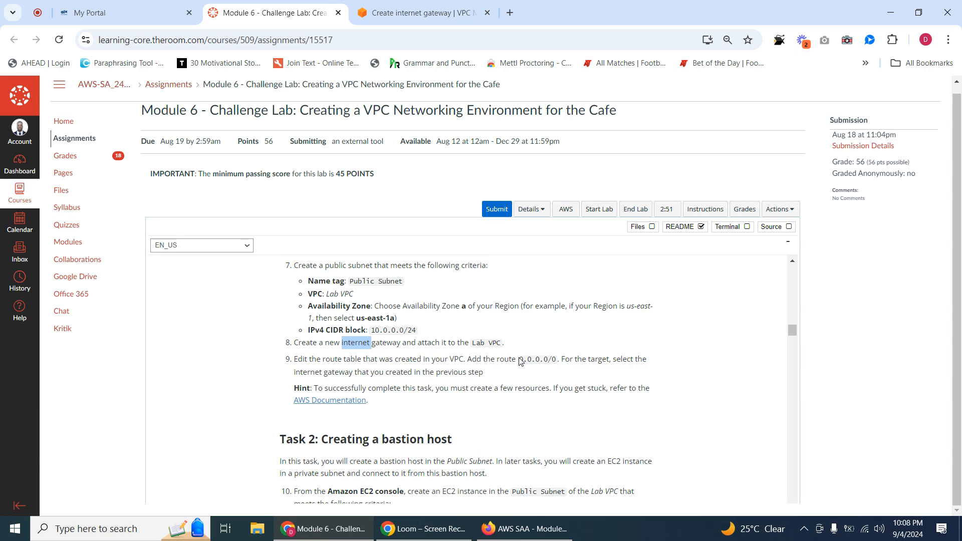
pyautogui.click(424, 13)
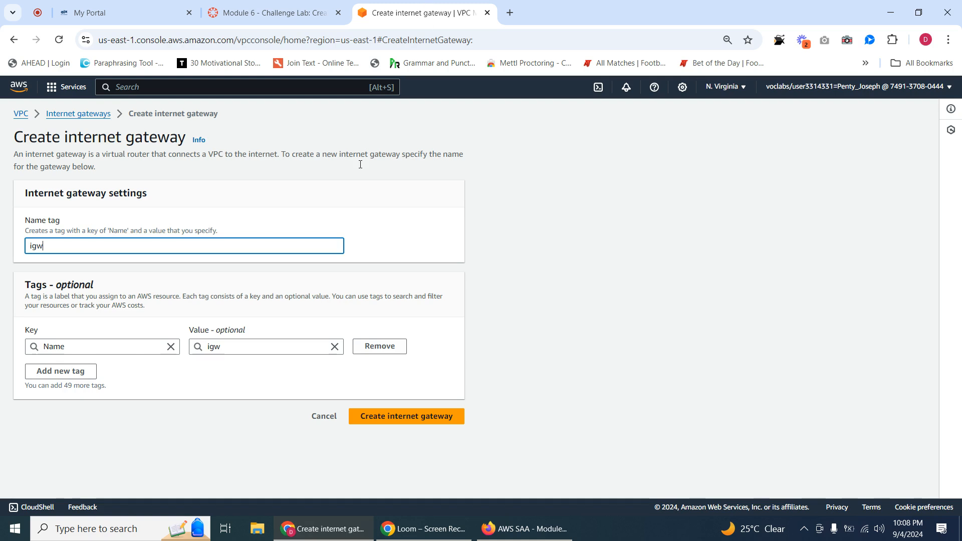
pyautogui.click(420, 422)
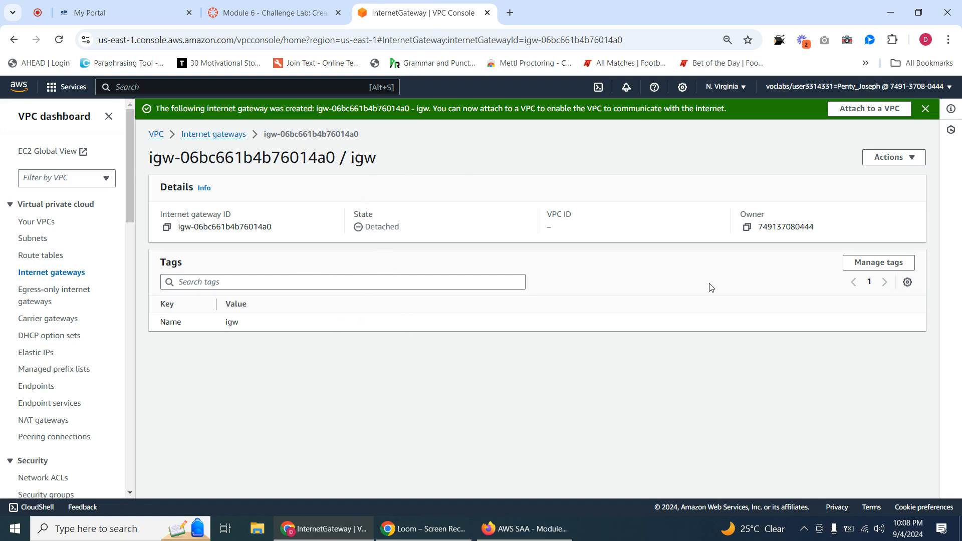
# Step: Select the igw internet gateway in the gateway list and attach it to Lab VPC
pyautogui.click(214, 134)
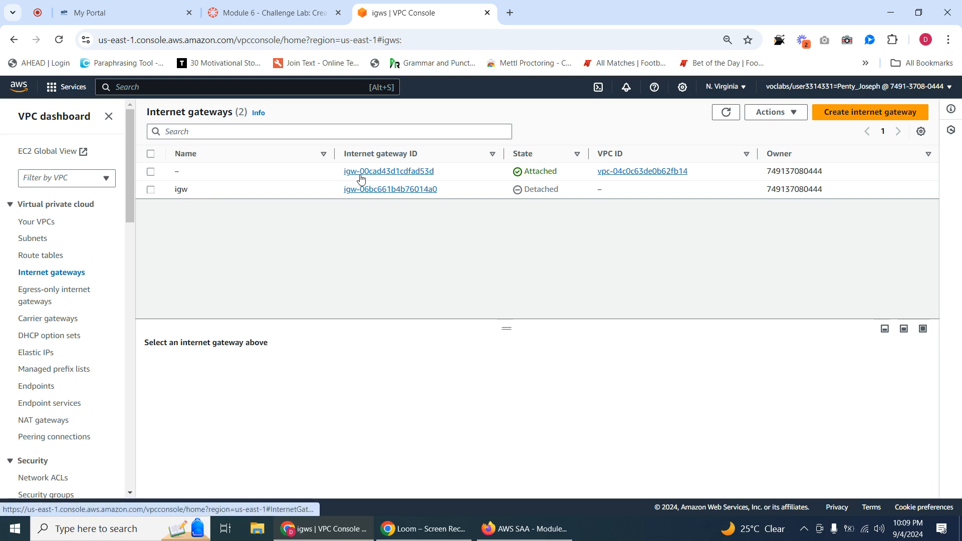
pyautogui.click(150, 190)
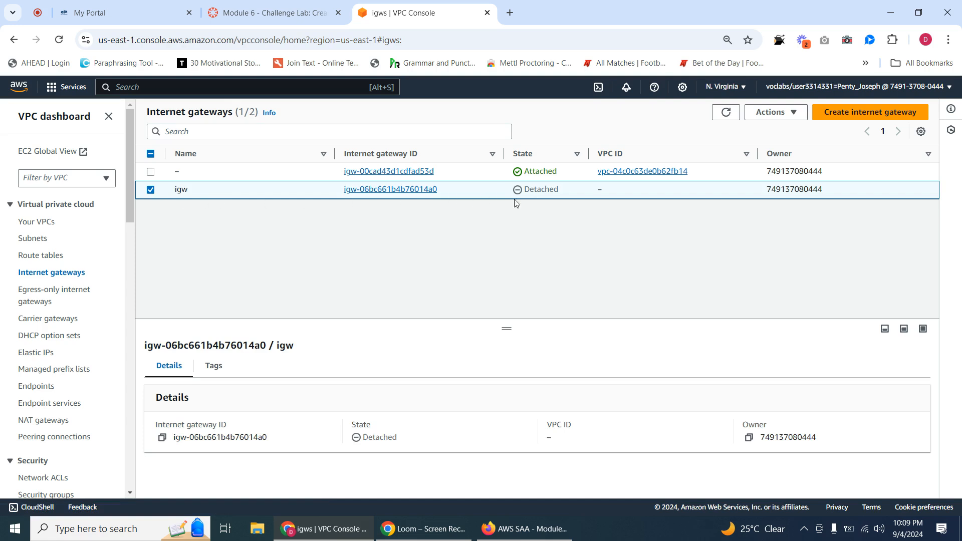
pyautogui.click(150, 189)
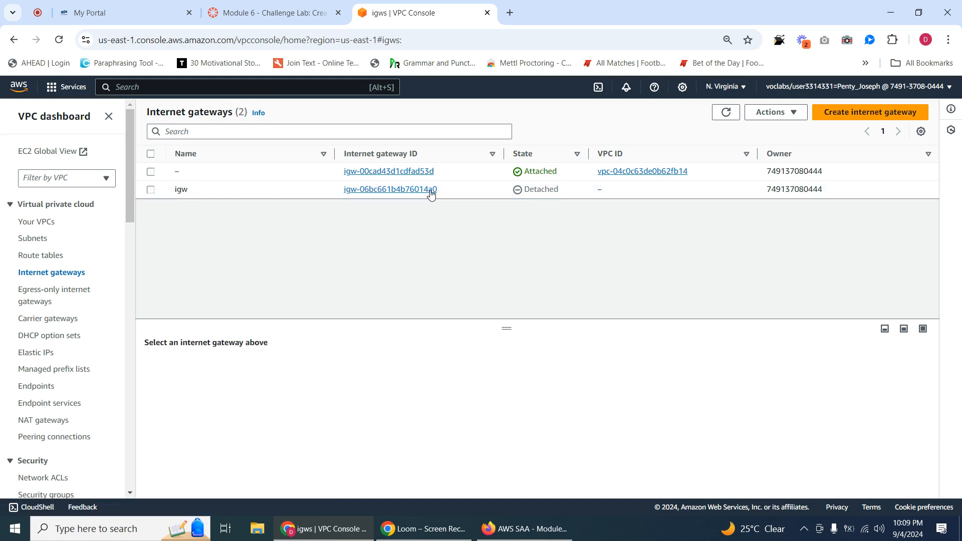
pyautogui.click(150, 192)
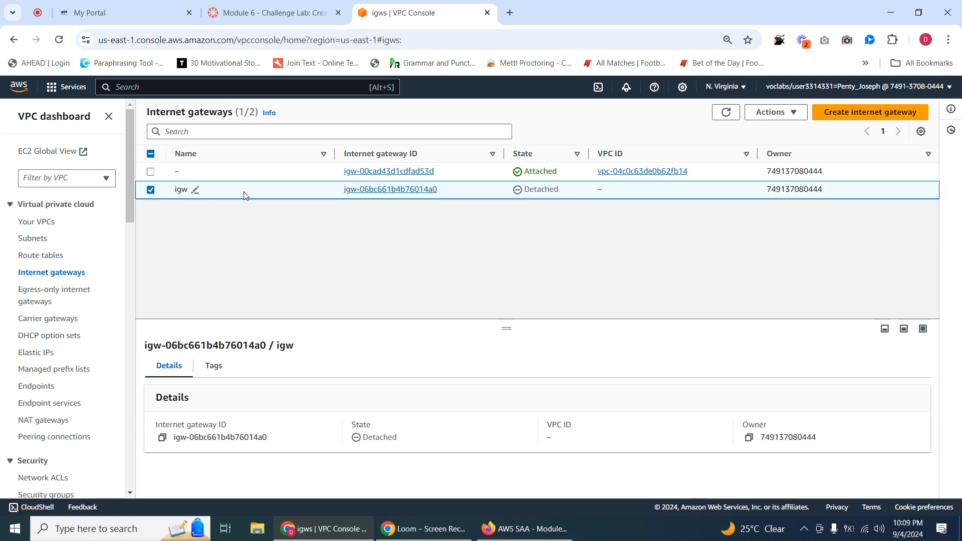
pyautogui.click(772, 116)
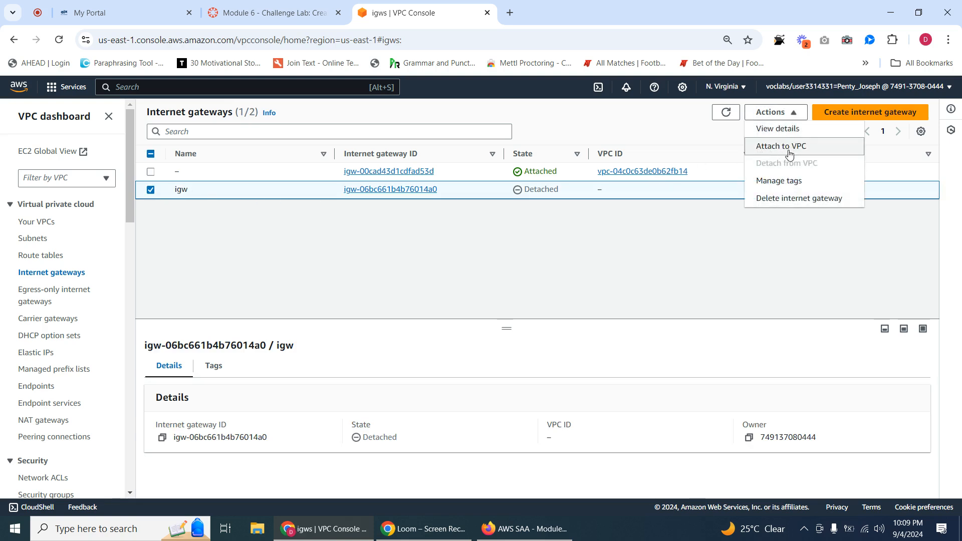
pyautogui.click(786, 149)
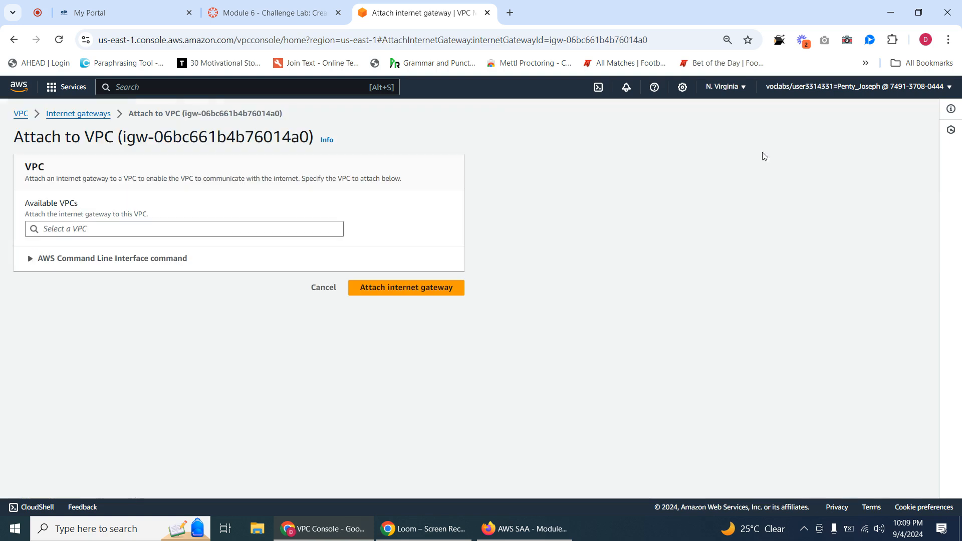
pyautogui.click(151, 231)
pyautogui.click(156, 245)
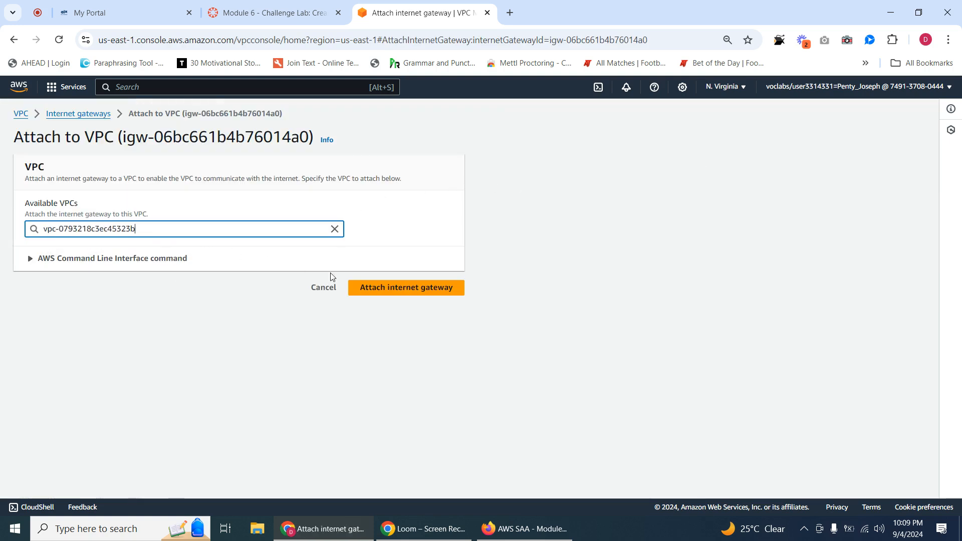
pyautogui.click(419, 292)
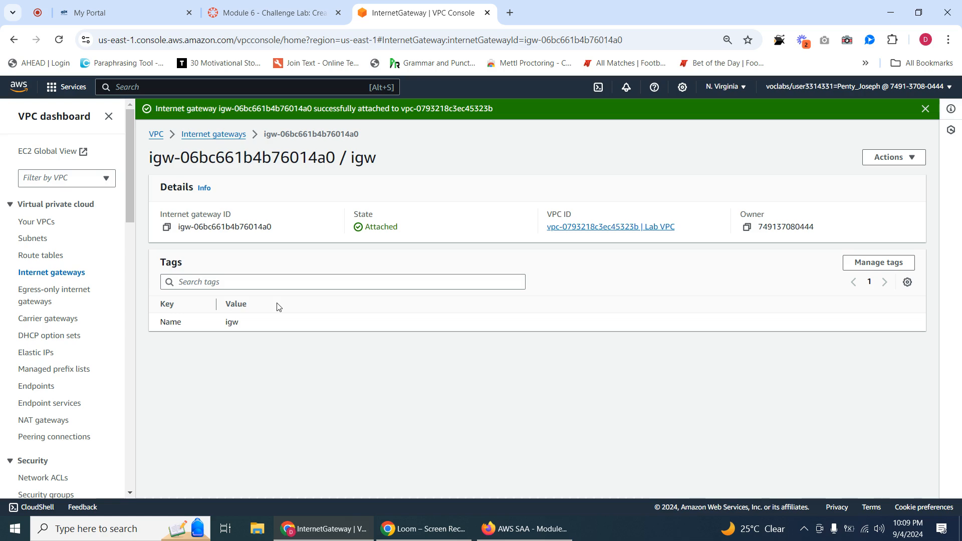
# Step: Compare the attached gateway with the lab instructions and read instruction 9 on editing the VPC's route table
pyautogui.click(275, 13)
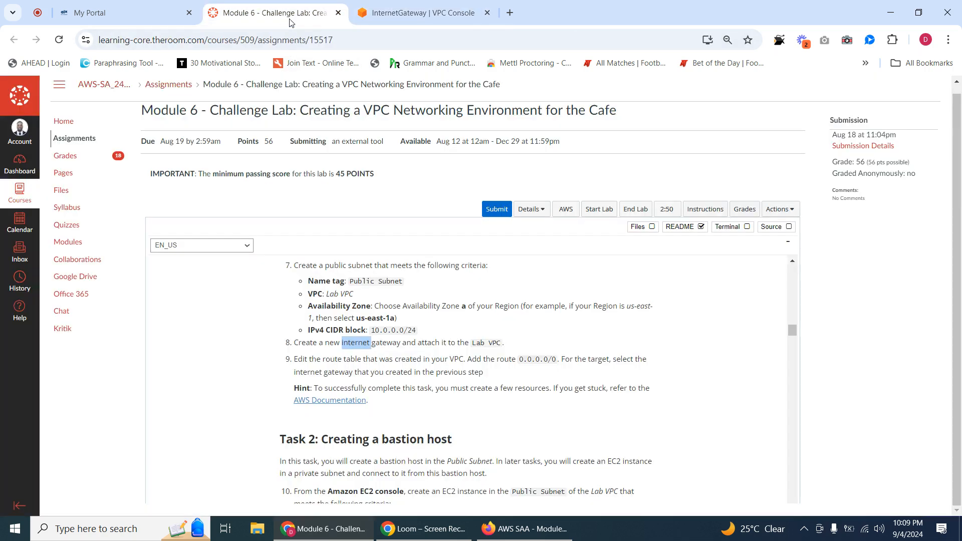
pyautogui.click(401, 5)
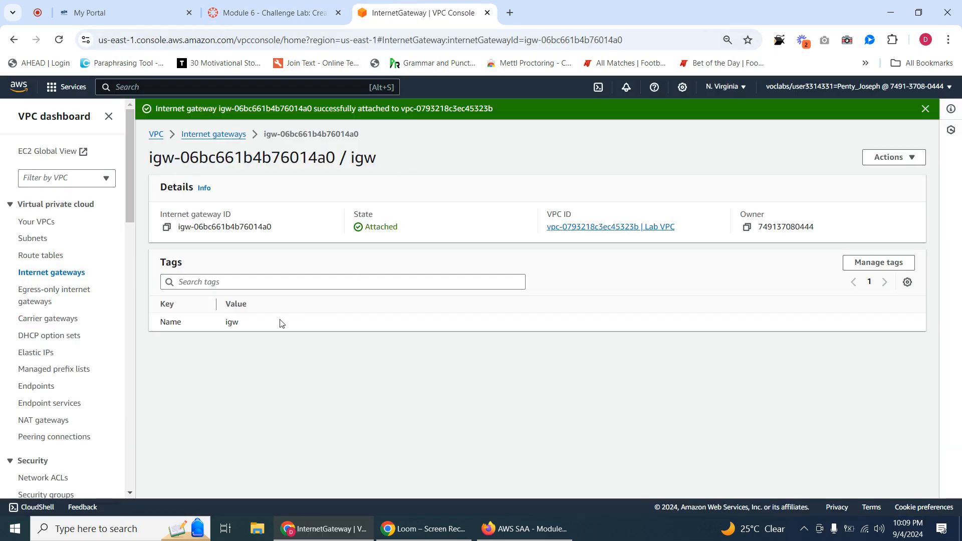
pyautogui.click(263, 14)
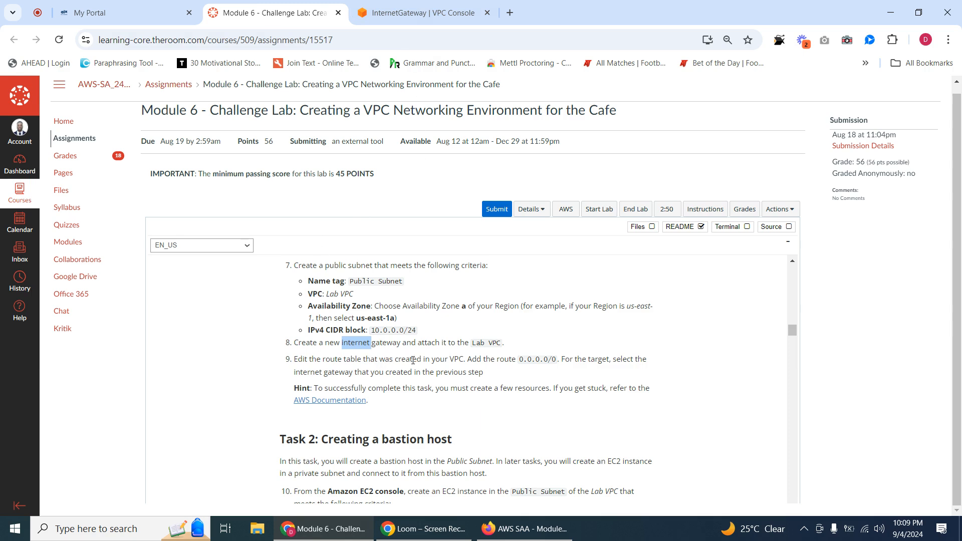
pyautogui.scroll(-1, 476, 358)
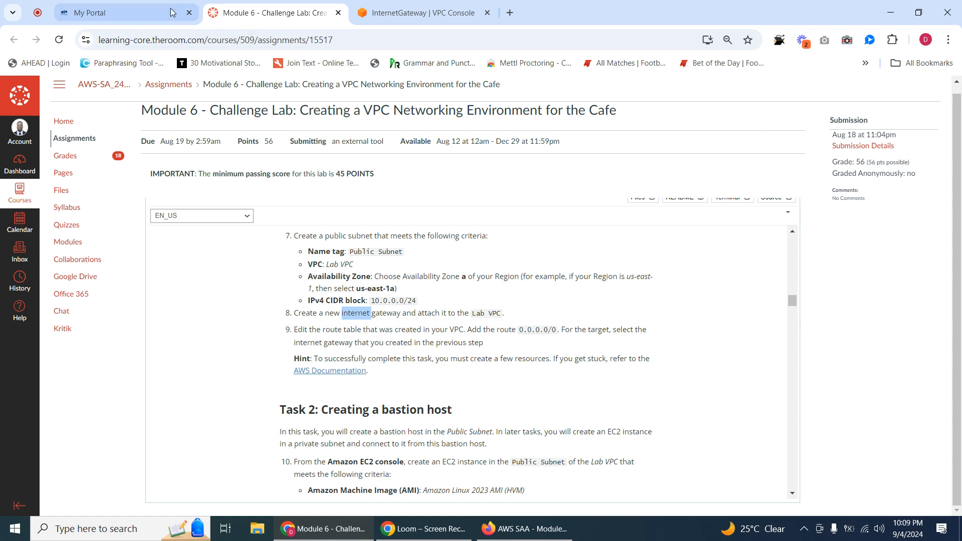
# Step: List the VPC route tables, select the one belonging to Lab VPC, and widen the VPC column to show its full entry
pyautogui.click(125, 12)
pyautogui.click(400, 9)
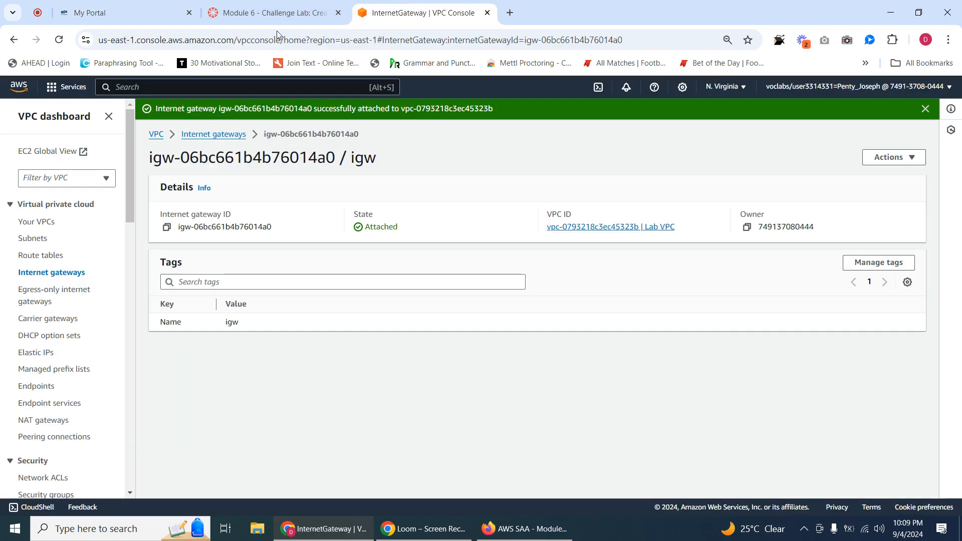
pyautogui.click(296, 13)
pyautogui.click(390, 13)
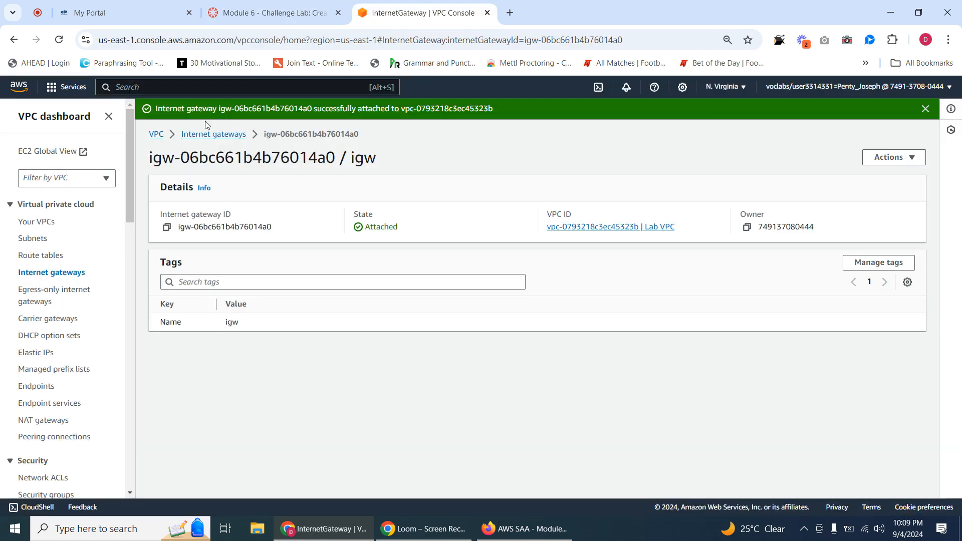
pyautogui.click(42, 256)
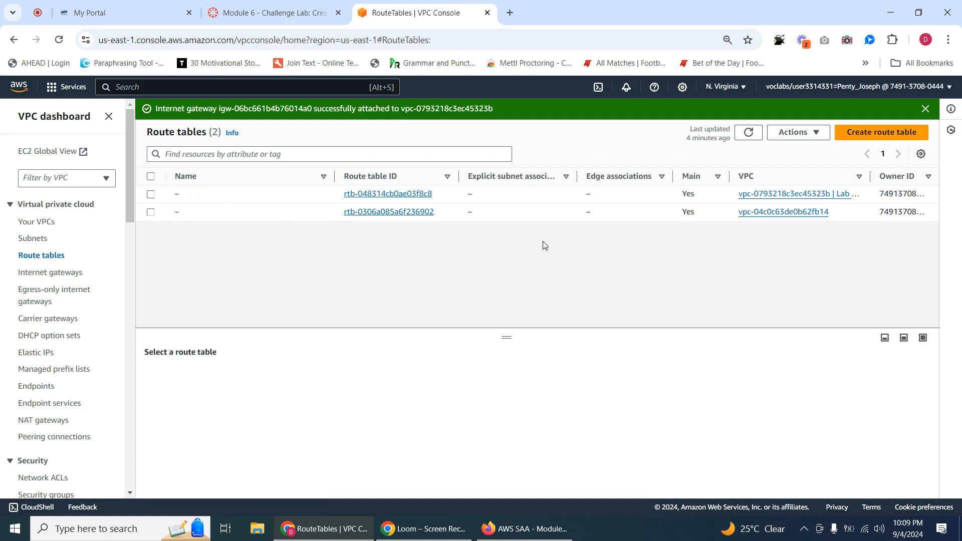
pyautogui.moveTo(132, 205); pyautogui.dragTo(144, 177)
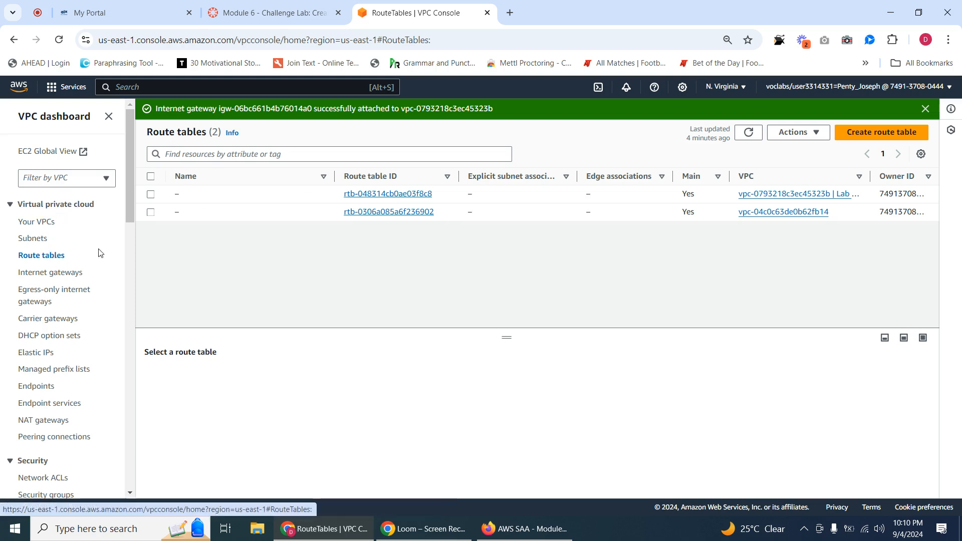
pyautogui.click(151, 195)
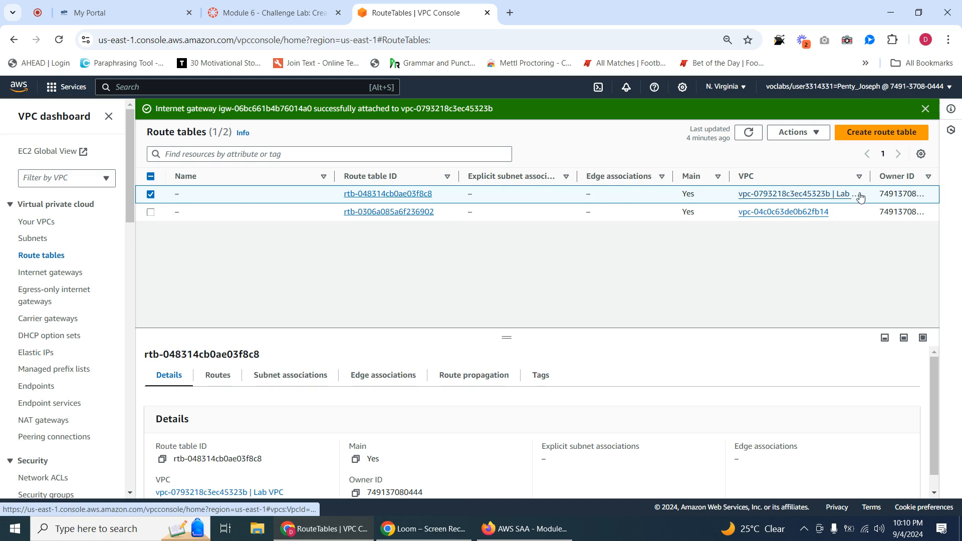
pyautogui.moveTo(870, 176); pyautogui.dragTo(903, 176)
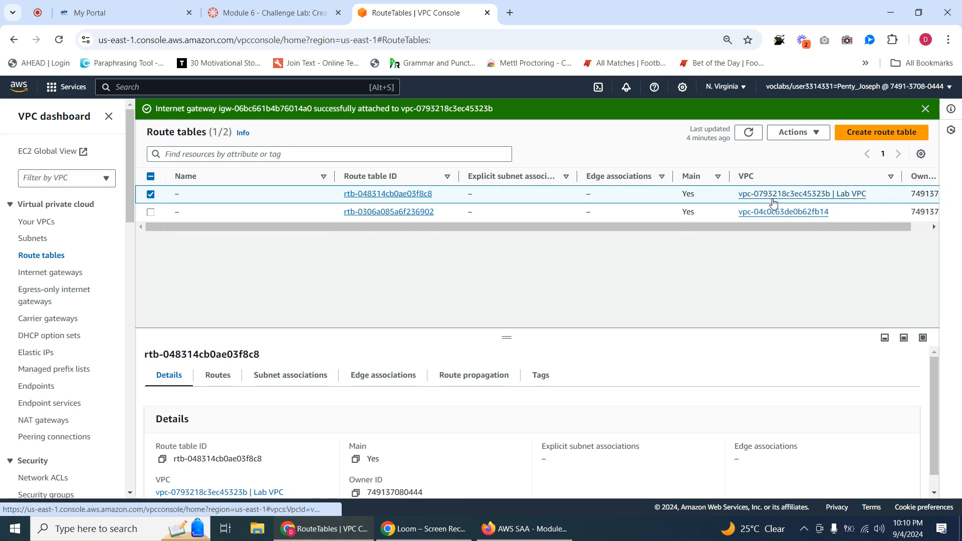
# Step: Name the Lab VPC route table "public route table" and save the name
pyautogui.click(187, 195)
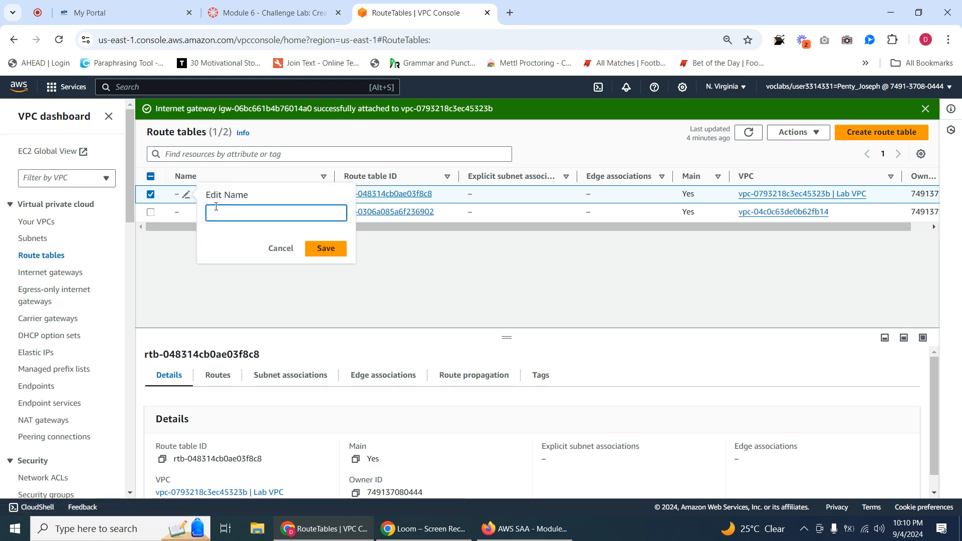
pyautogui.write('pu')
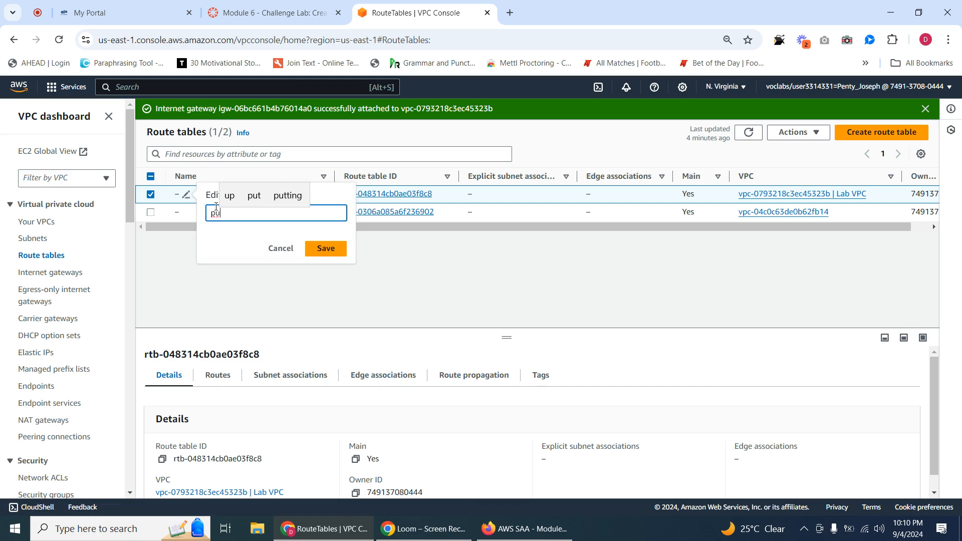
pyautogui.write('p')
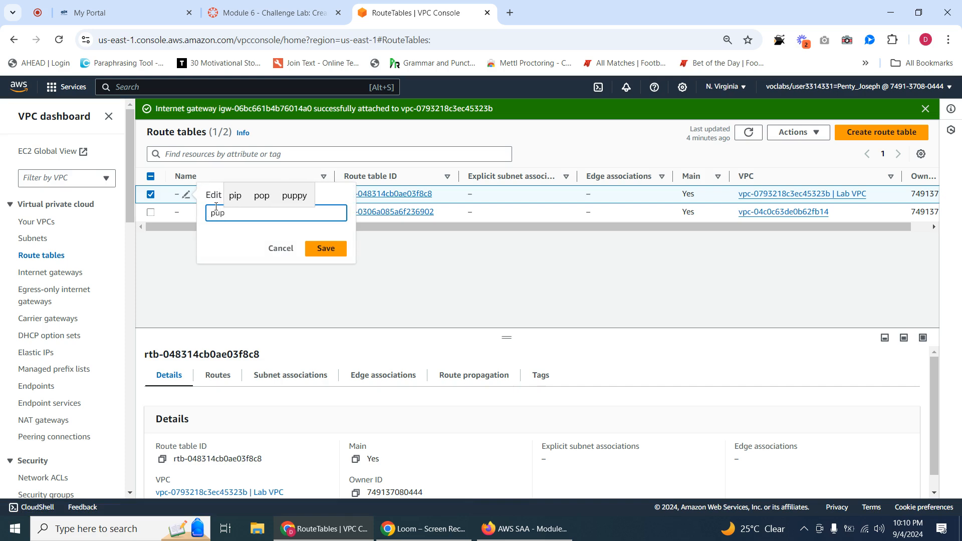
pyautogui.press('BackSpace')
pyautogui.write('blic')
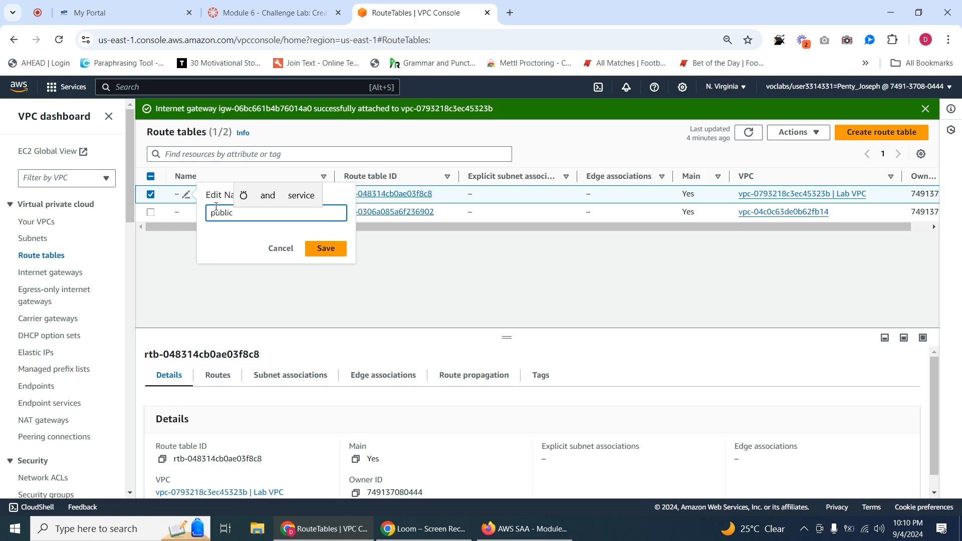
pyautogui.write(' roub')
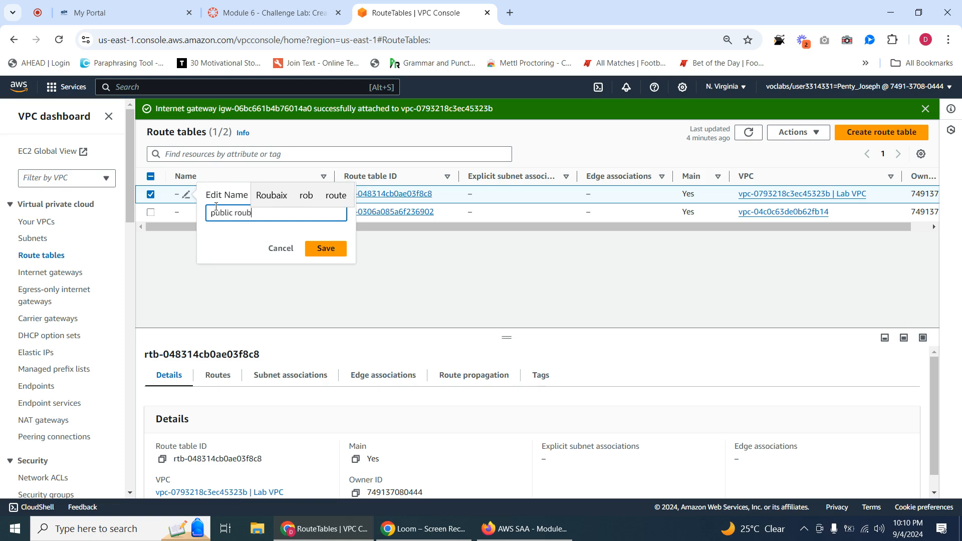
pyautogui.press('BackSpace')
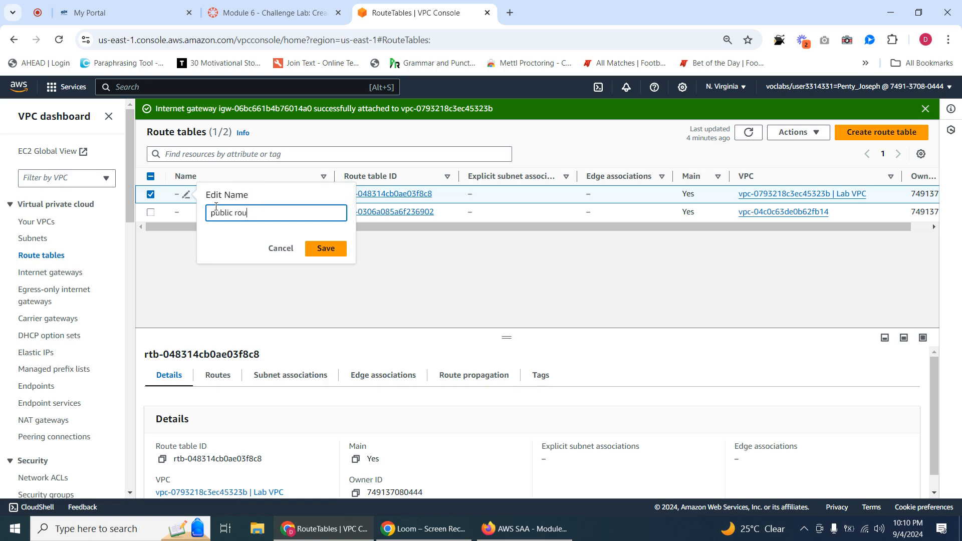
pyautogui.write('te ta')
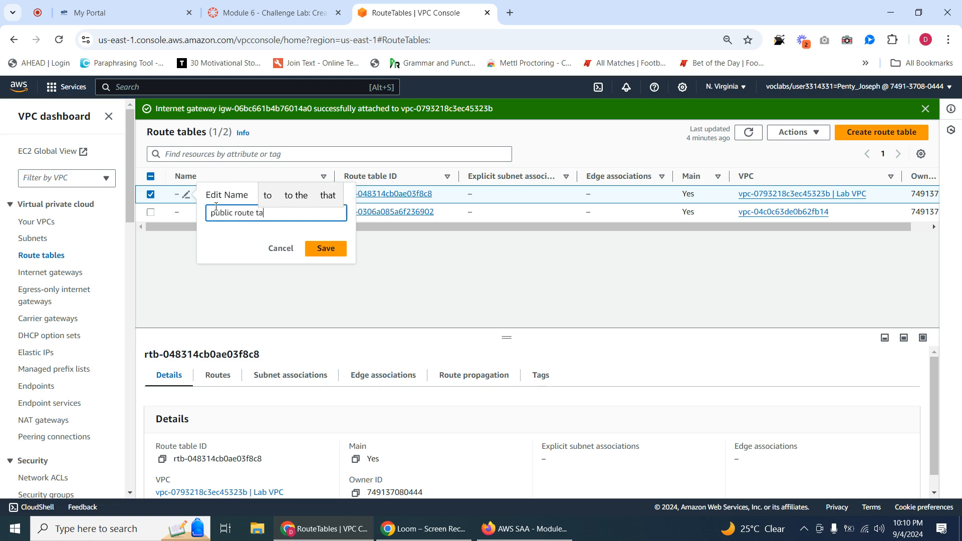
pyautogui.write('ble')
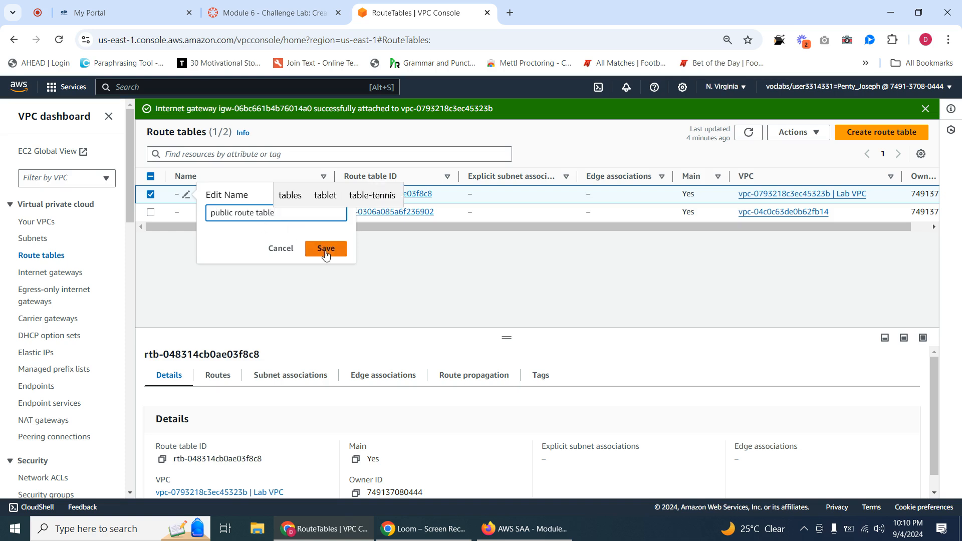
pyautogui.click(323, 249)
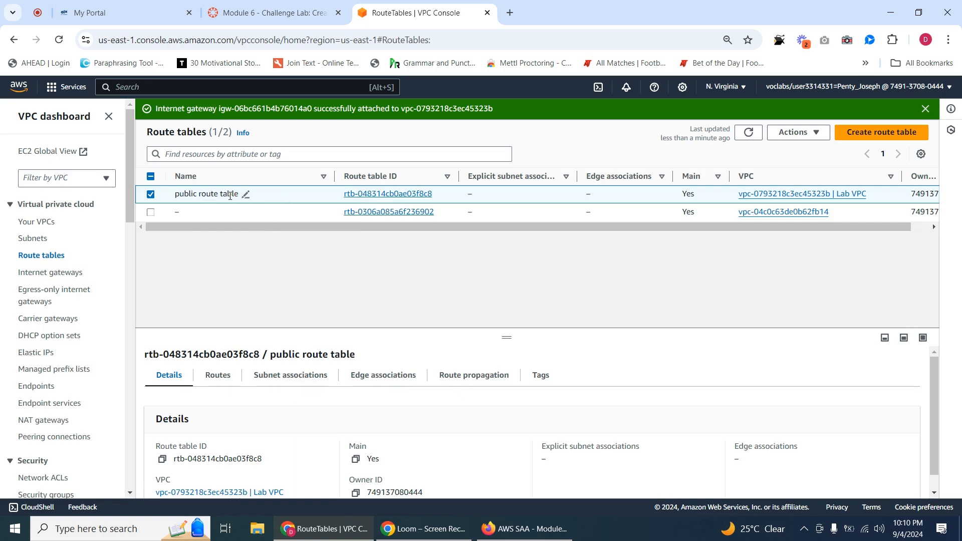
# Step: Add a route with destination 0.0.0.0/0 to the public route table, targeting the igw internet gateway, and save the changes
pyautogui.click(347, 195)
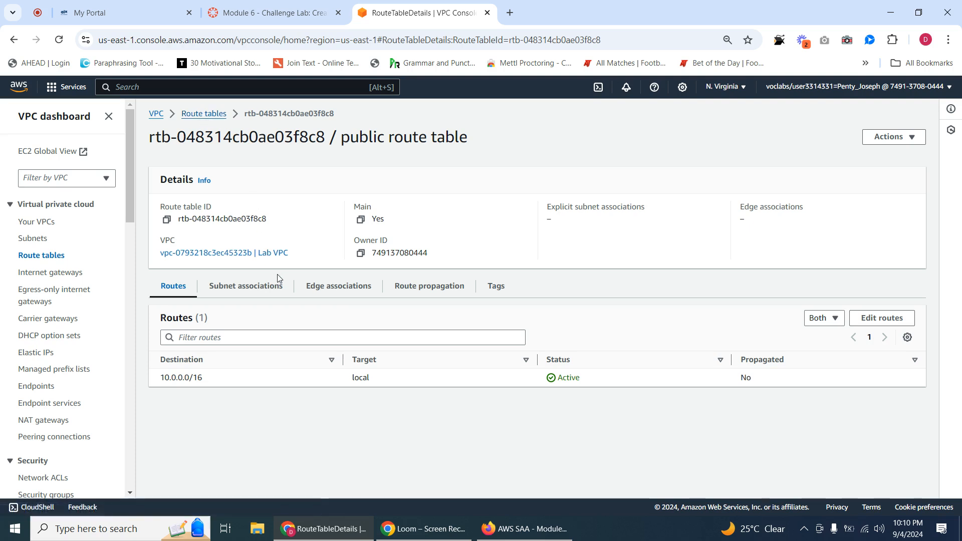
pyautogui.click(869, 323)
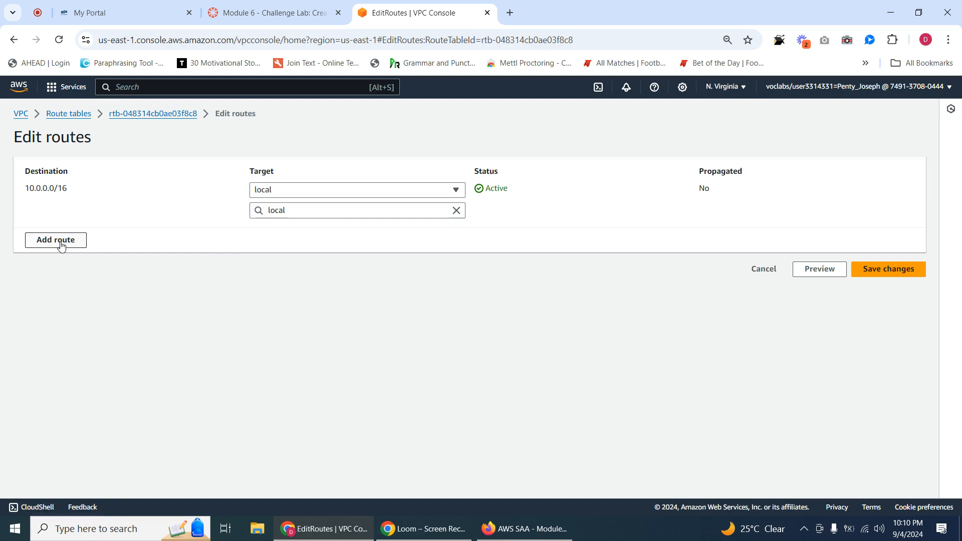
pyautogui.click(61, 245)
pyautogui.click(92, 231)
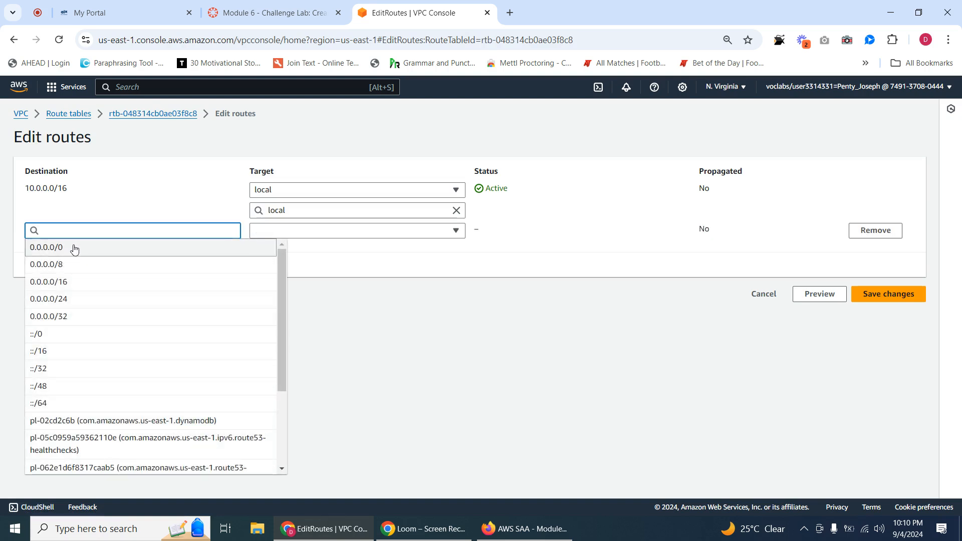
pyautogui.click(75, 247)
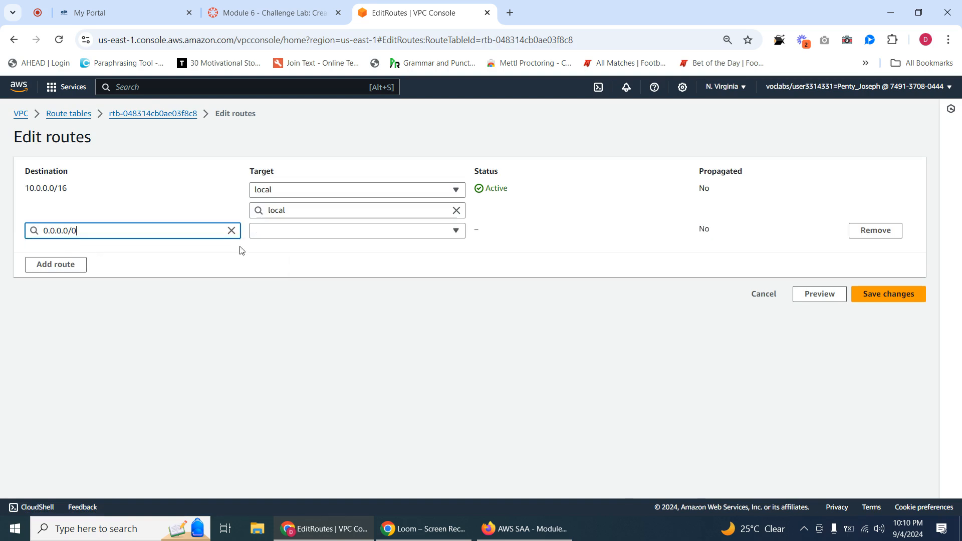
pyautogui.click(289, 232)
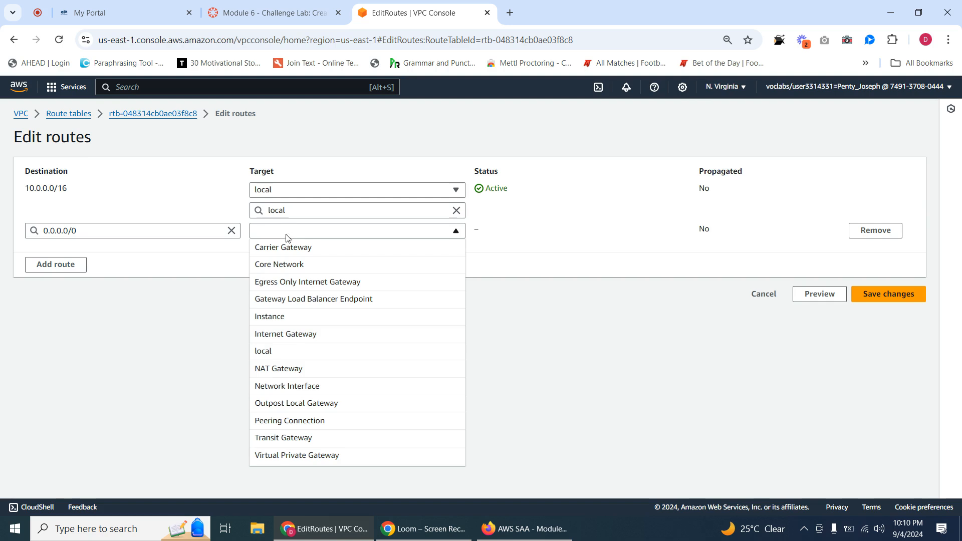
pyautogui.click(290, 336)
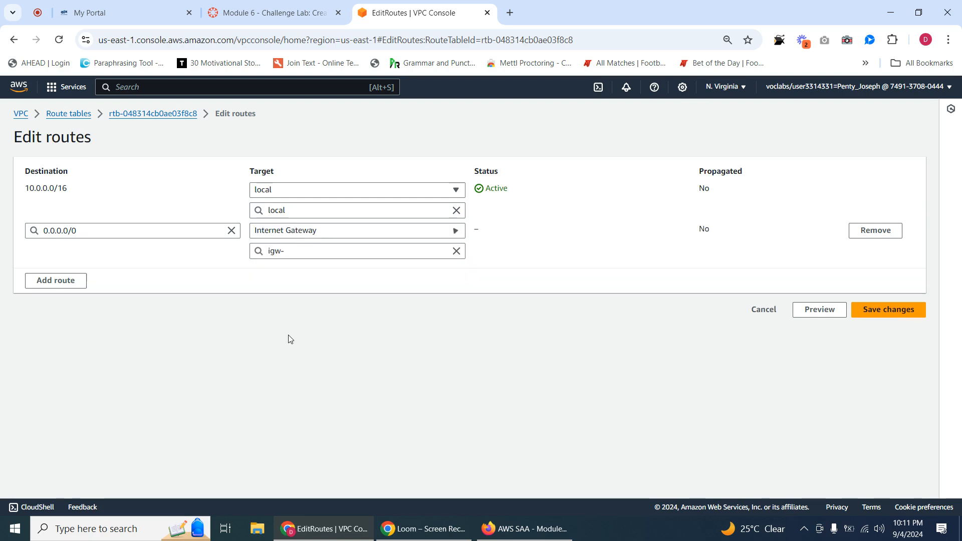
pyautogui.click(297, 250)
pyautogui.click(308, 285)
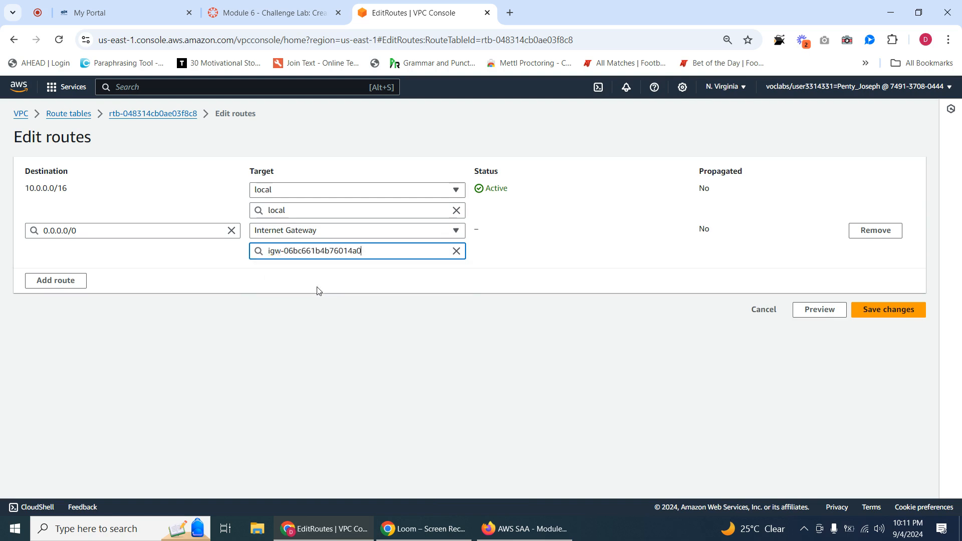
pyautogui.click(885, 311)
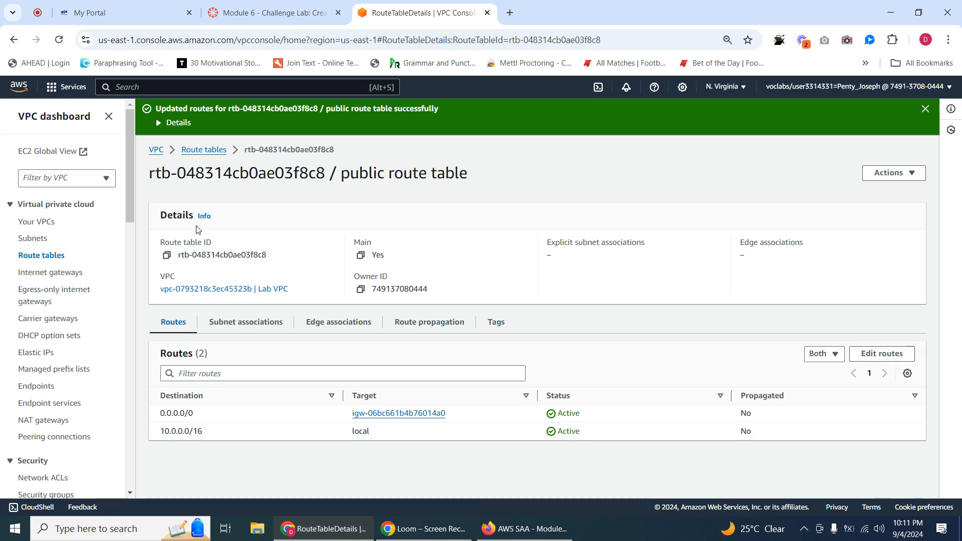
# Step: Read on to Task 2 in the lab instructions and duplicate the VPC console's browser tab
pyautogui.click(275, 13)
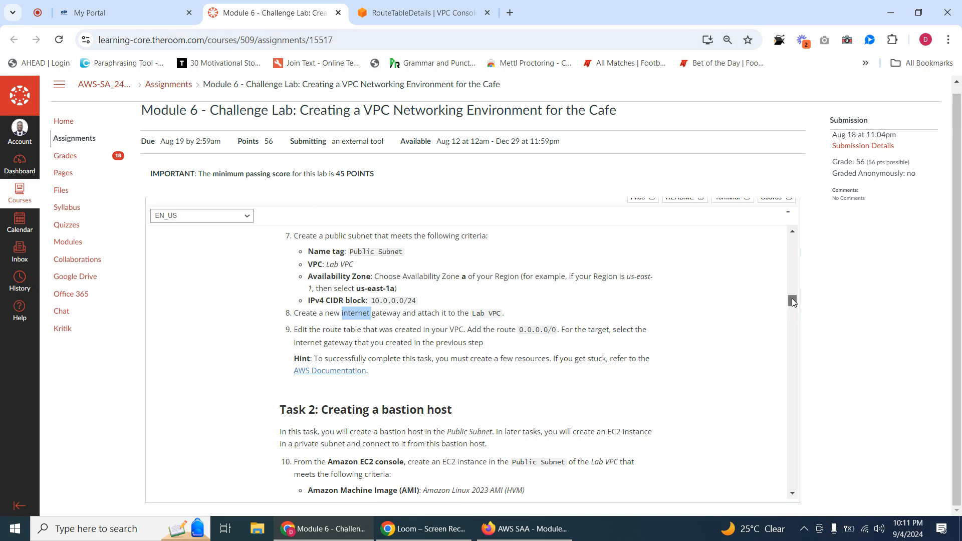
pyautogui.moveTo(792, 300); pyautogui.dragTo(793, 309)
pyautogui.click(401, 14)
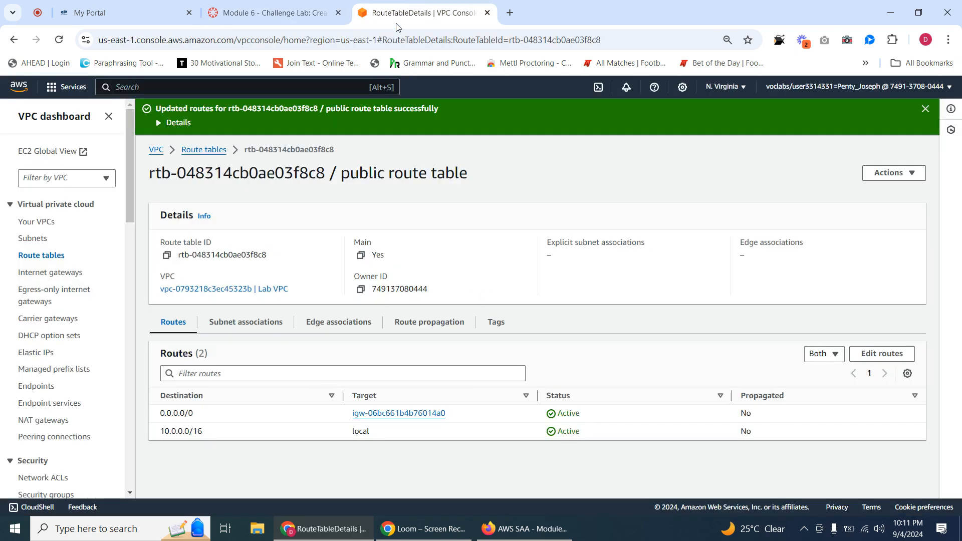
pyautogui.rightClick(409, 17)
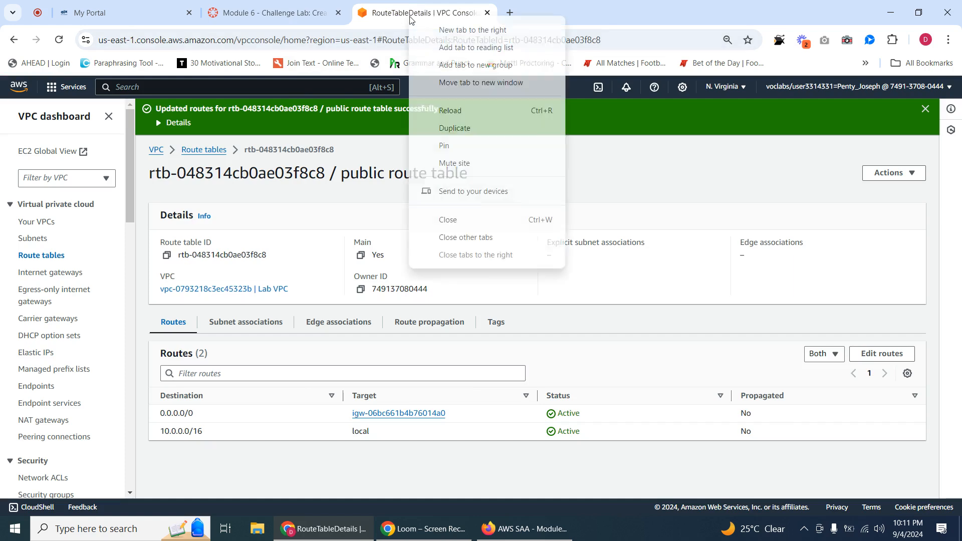
pyautogui.click(453, 127)
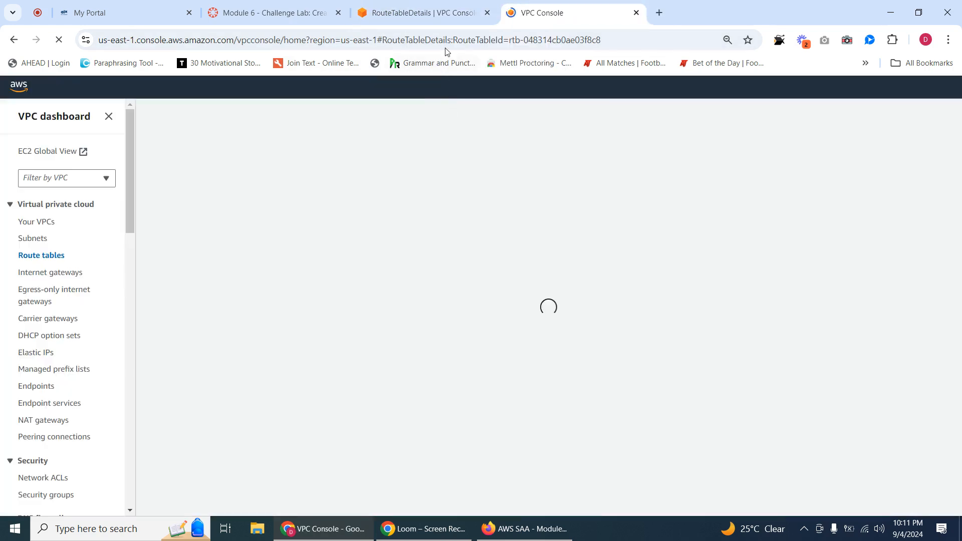
# Step: Search the AWS services for ec2 in the original console tab and open the EC2 console there
pyautogui.click(400, 14)
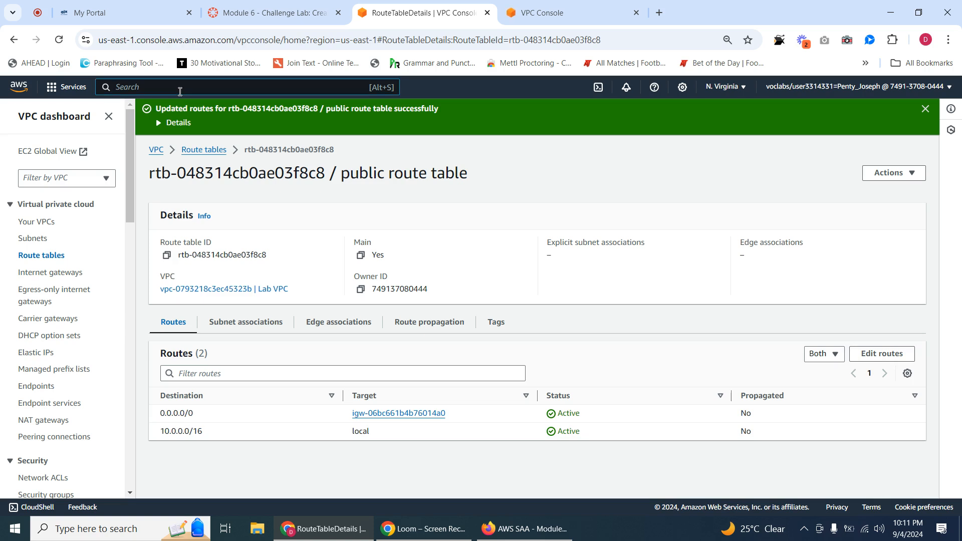
pyautogui.write('ec2')
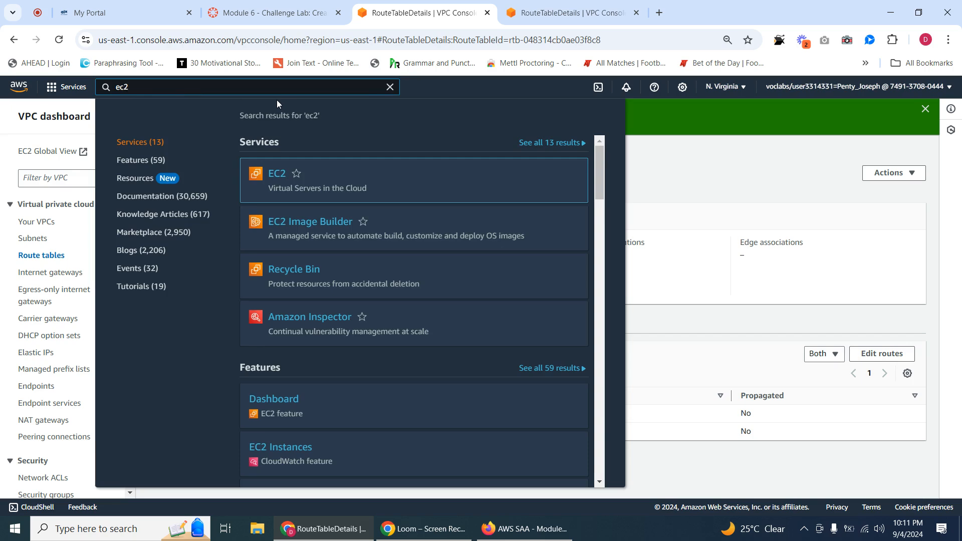
pyautogui.click(278, 173)
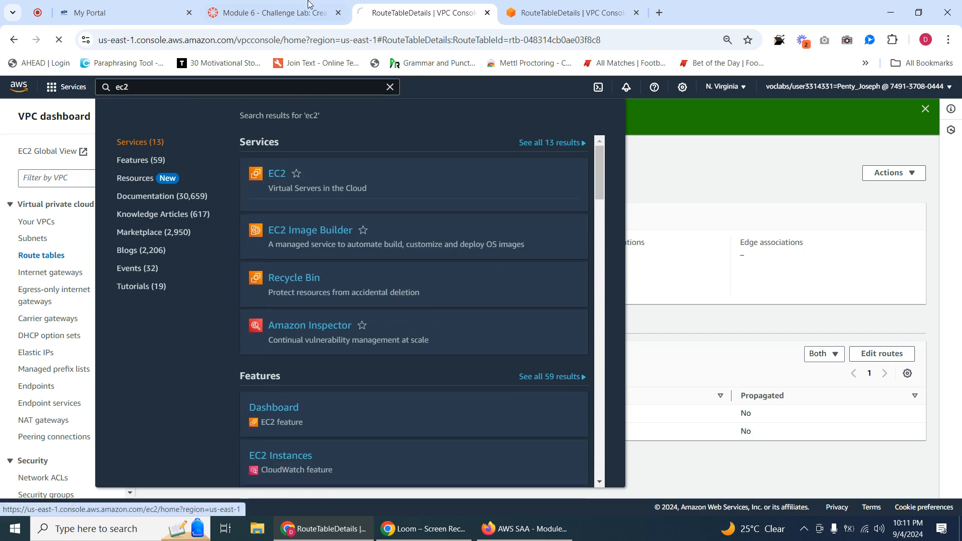
# Step: Copy the instance name Bastion Host from the lab's instruction 10 and start launching a new EC2 instance
pyautogui.click(275, 12)
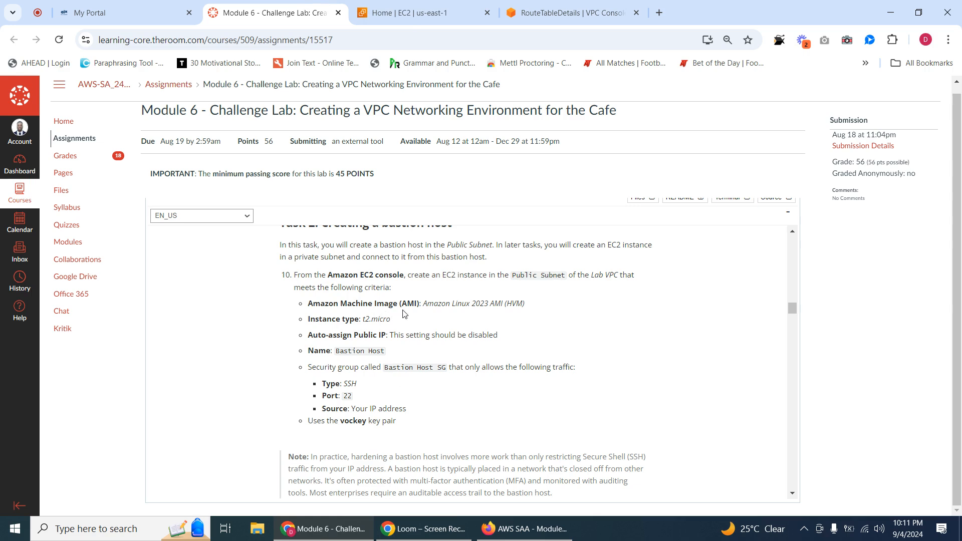
pyautogui.moveTo(384, 348); pyautogui.dragTo(337, 351)
pyautogui.rightClick(339, 352)
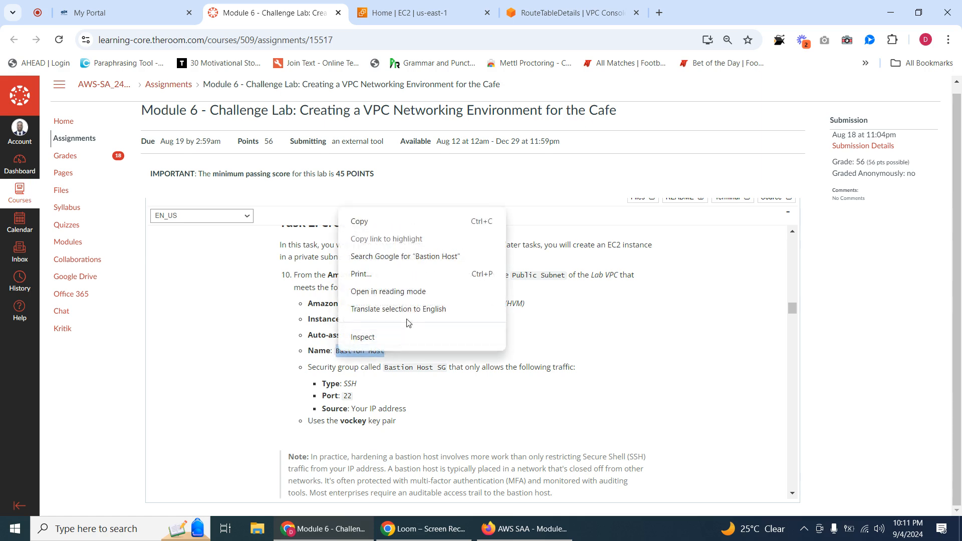
pyautogui.click(355, 219)
pyautogui.click(427, 13)
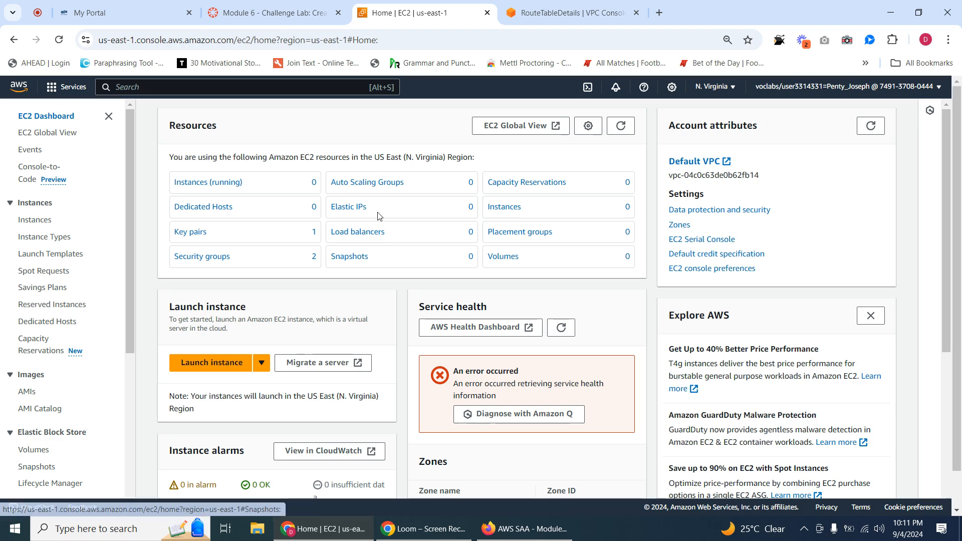
pyautogui.click(220, 367)
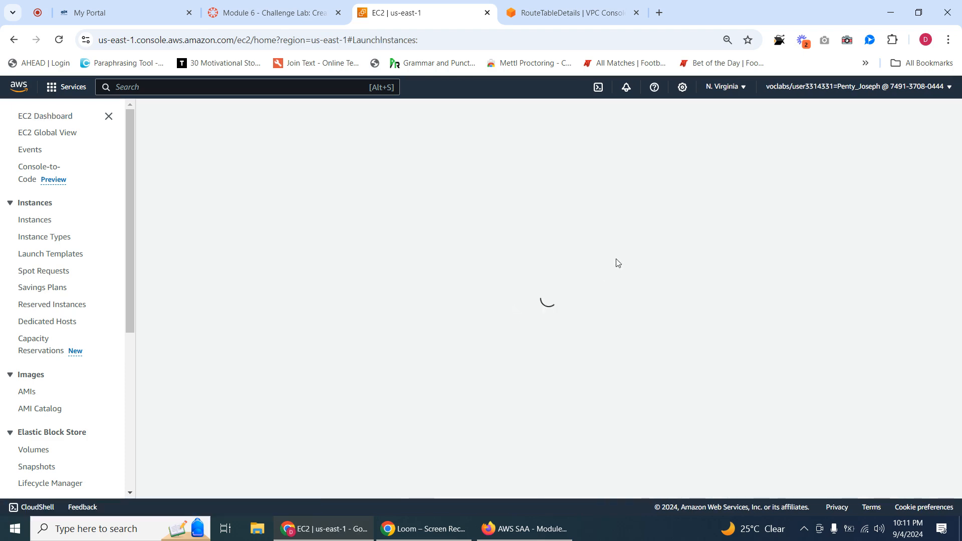
pyautogui.click(554, 12)
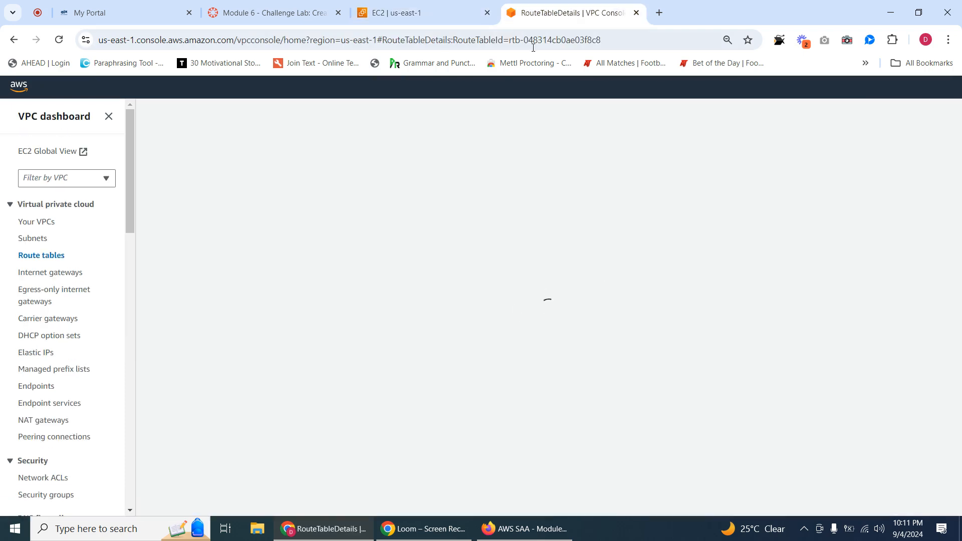
# Step: Name the new EC2 instance Bastion Host by pasting the copied name into the launch form
pyautogui.click(426, 13)
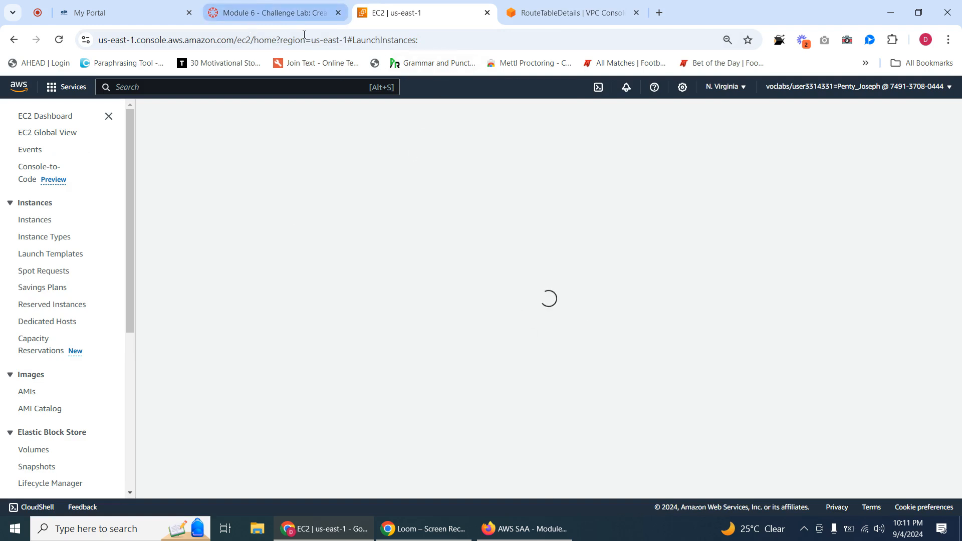
pyautogui.click(581, 10)
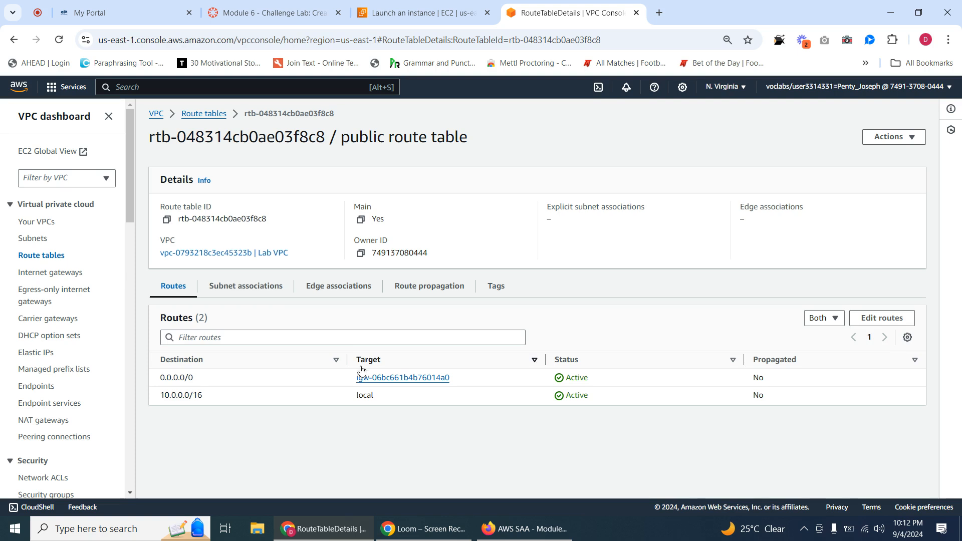
pyautogui.click(434, 6)
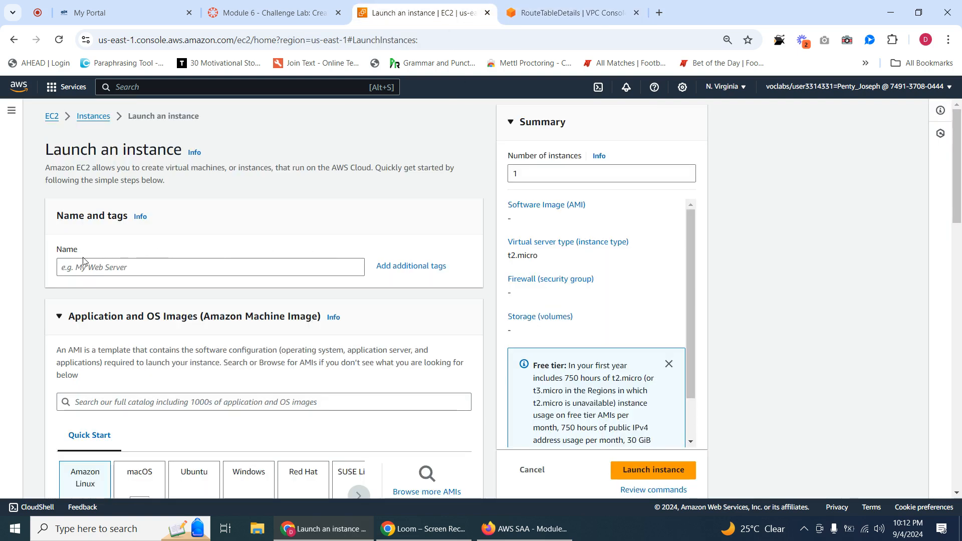
pyautogui.click(78, 266)
pyautogui.rightClick(76, 265)
pyautogui.scroll(1, 144, 161)
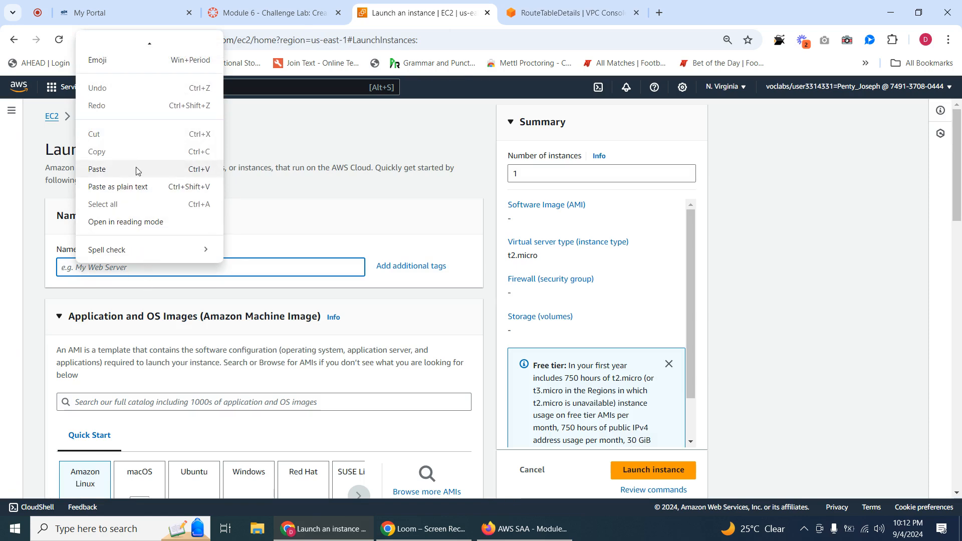
pyautogui.click(137, 170)
pyautogui.scroll(-2, 226, 233)
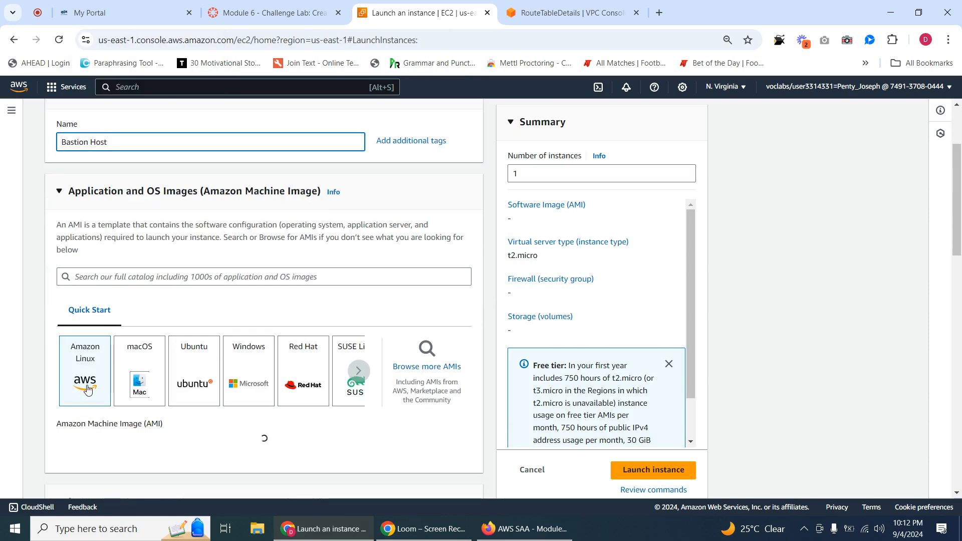
# Step: Compare the AMI required by the lab's instruction 10 with the Amazon Linux images offered for the instance
pyautogui.click(273, 12)
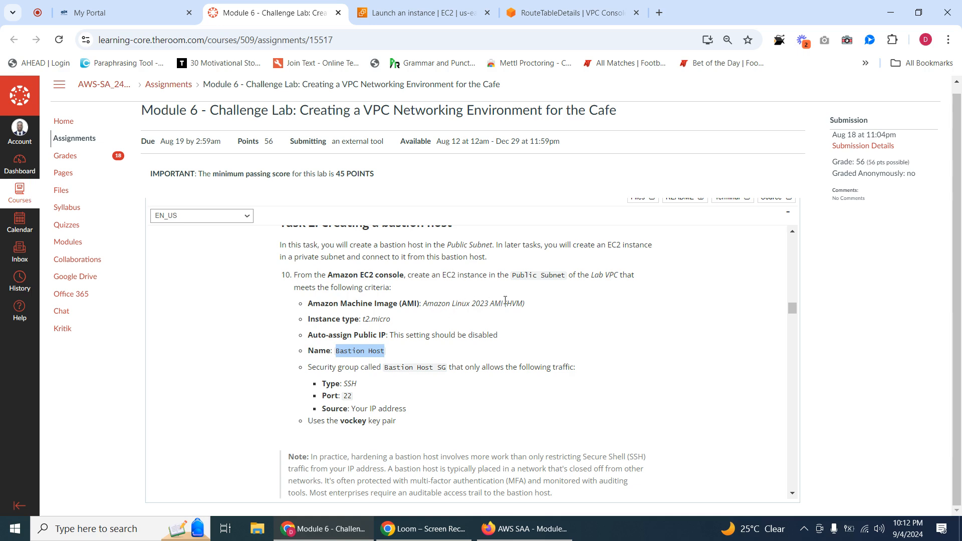
pyautogui.click(406, 11)
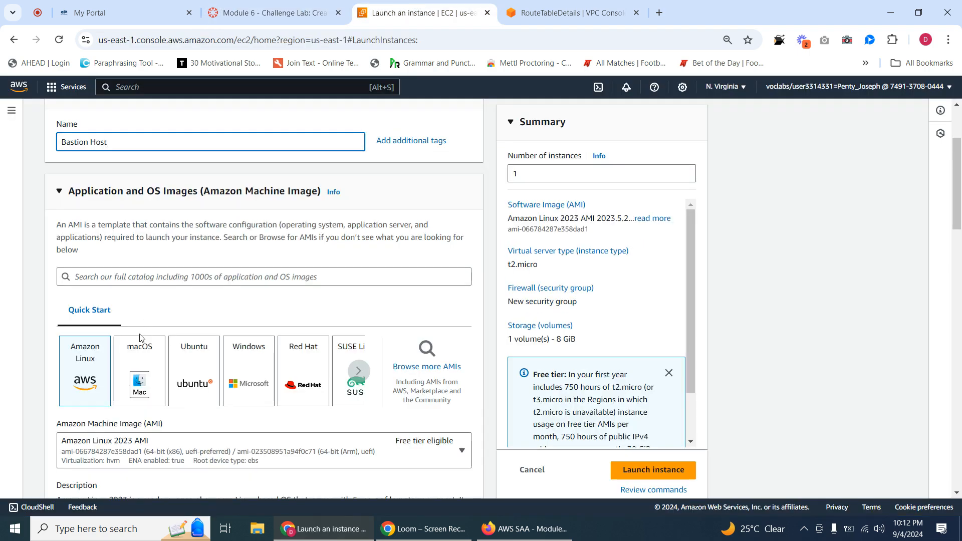
pyautogui.scroll(-1, 145, 313)
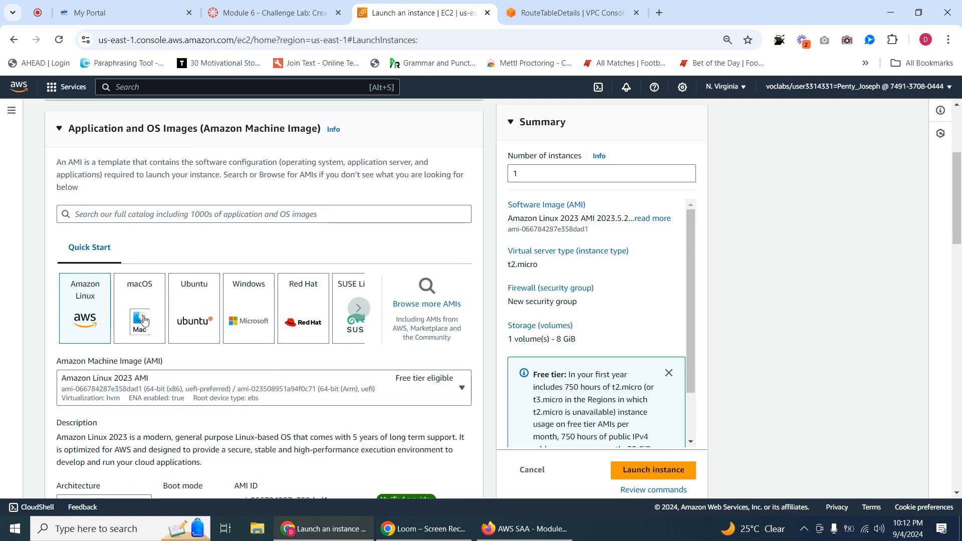
pyautogui.click(175, 384)
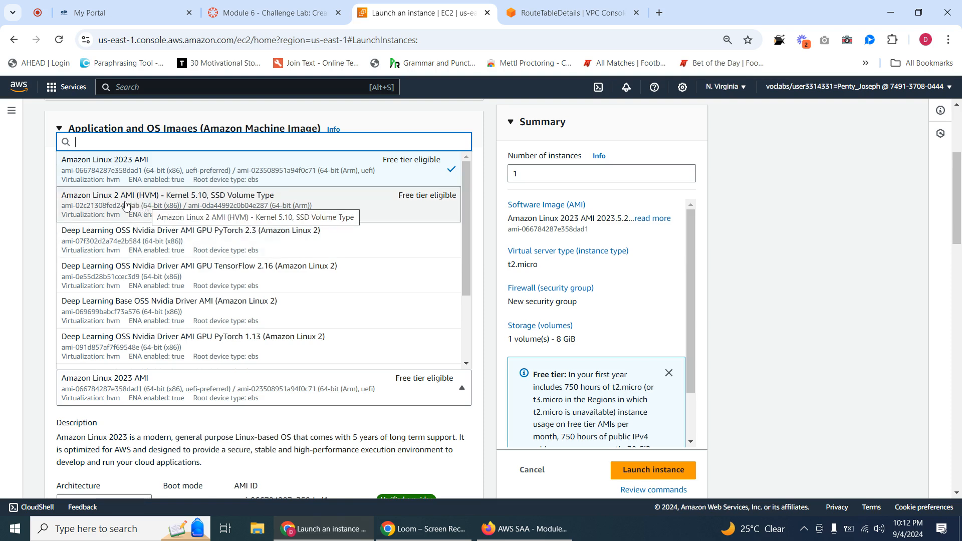
pyautogui.click(260, 13)
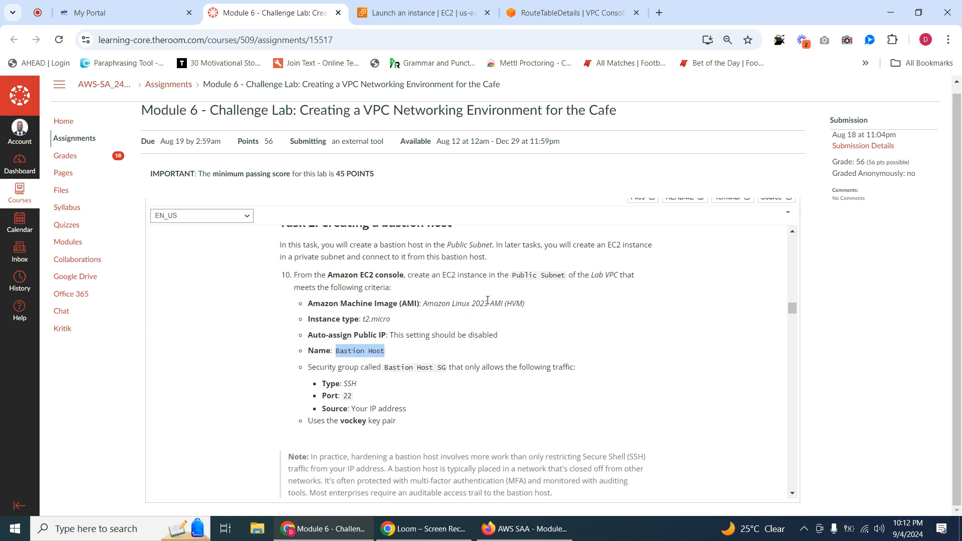
pyautogui.click(419, 12)
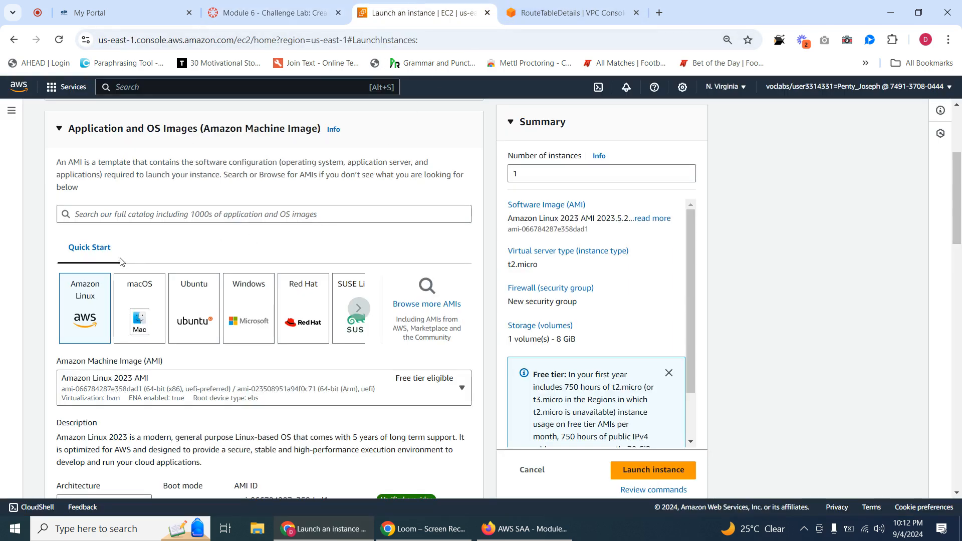
pyautogui.click(162, 389)
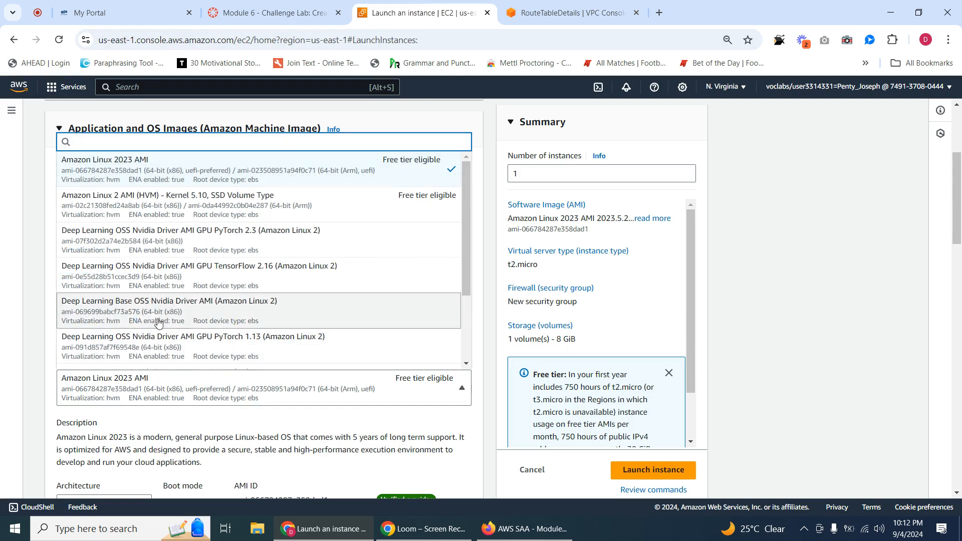
pyautogui.scroll(-2, 188, 279)
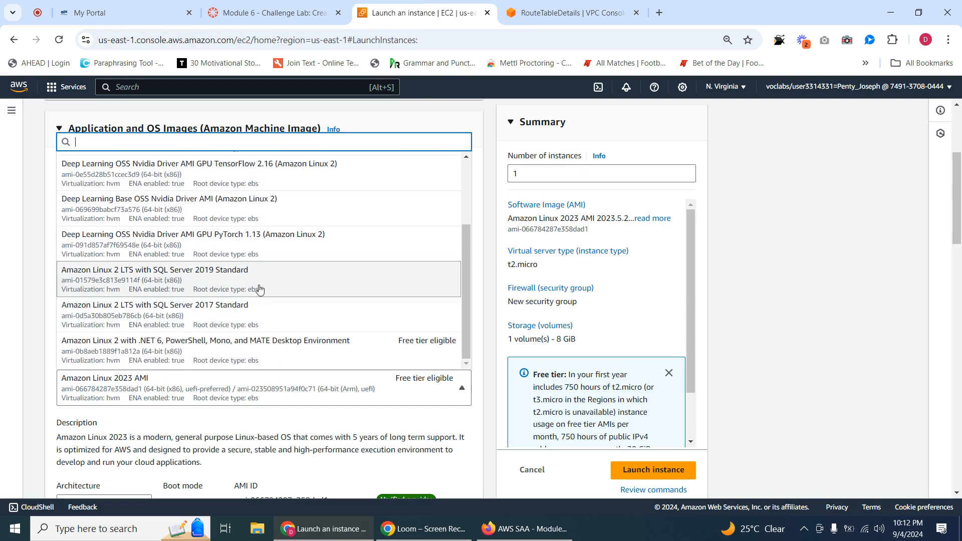
pyautogui.scroll(2, 248, 301)
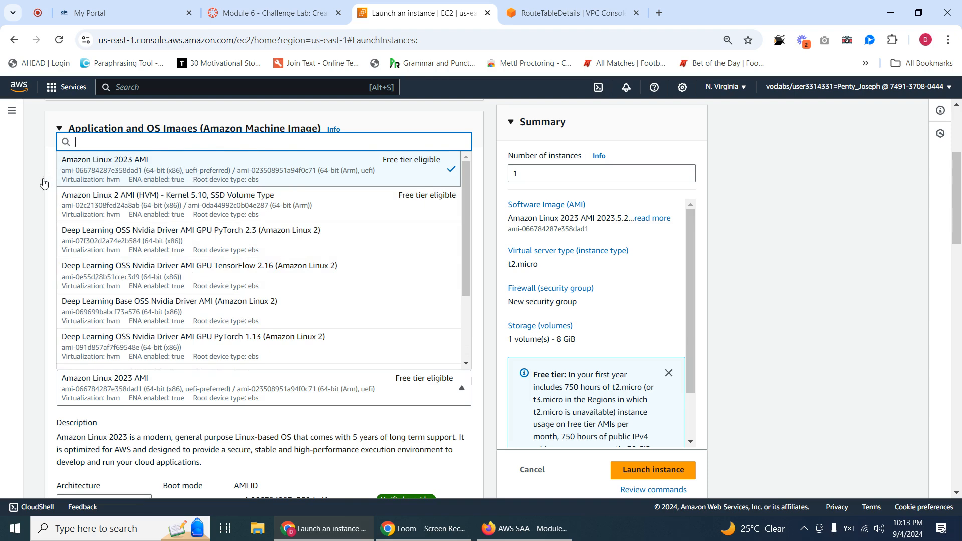
pyautogui.click(43, 261)
pyautogui.scroll(-2, 161, 346)
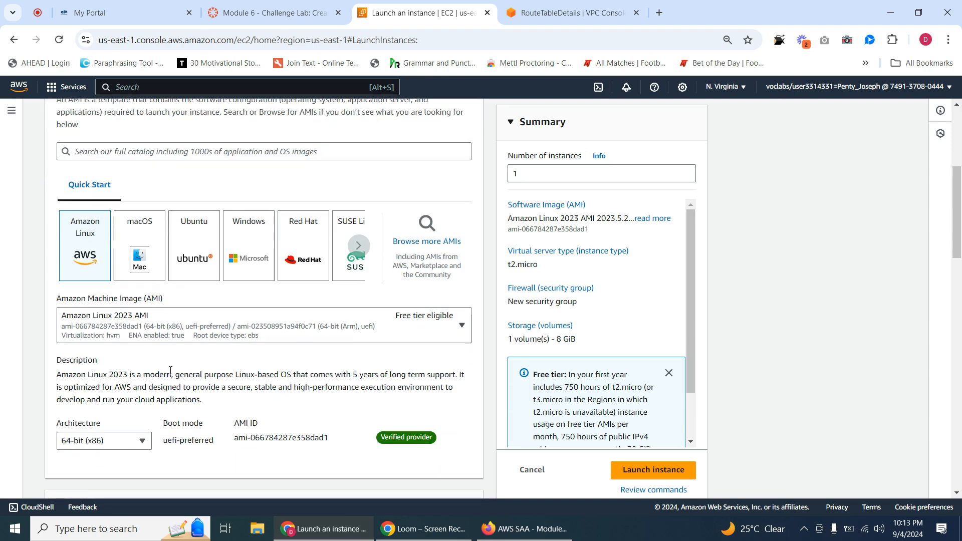
# Step: Check the instance type against the lab criteria and select the vockey key pair for the instance
pyautogui.scroll(-5, 159, 348)
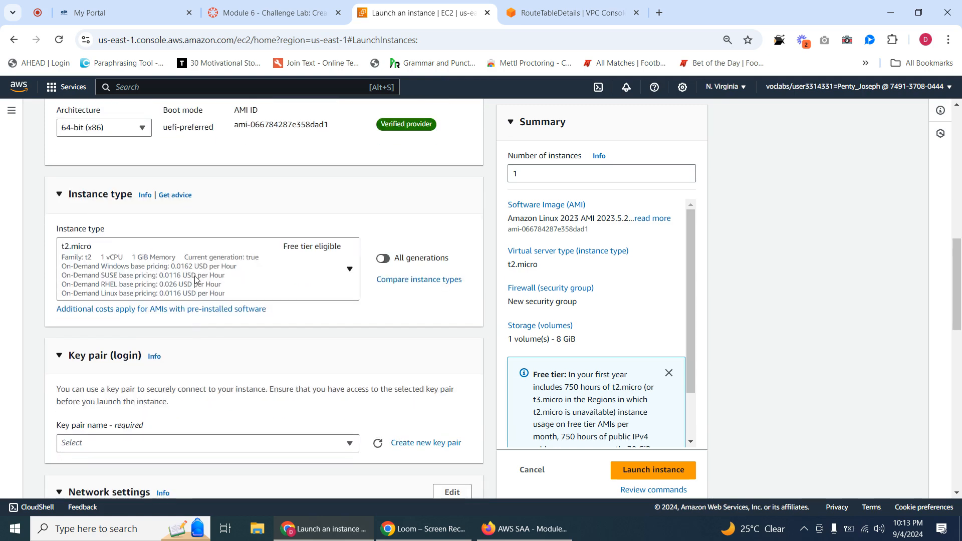
pyautogui.click(297, 14)
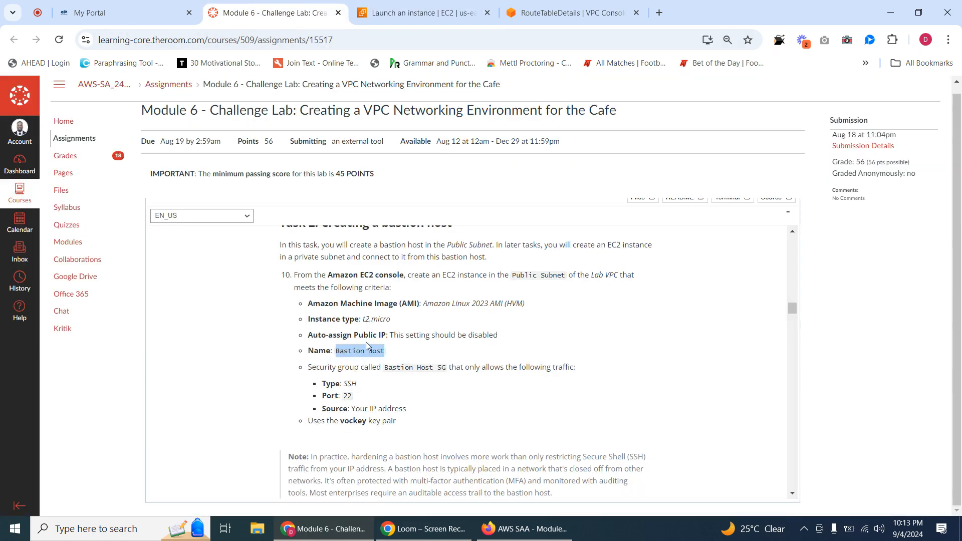
pyautogui.click(384, 19)
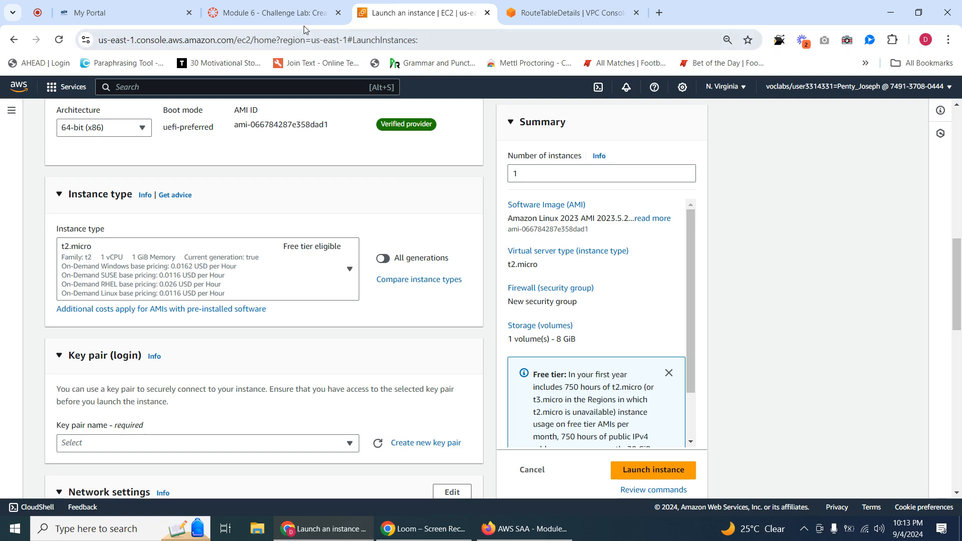
pyautogui.scroll(-5, 123, 421)
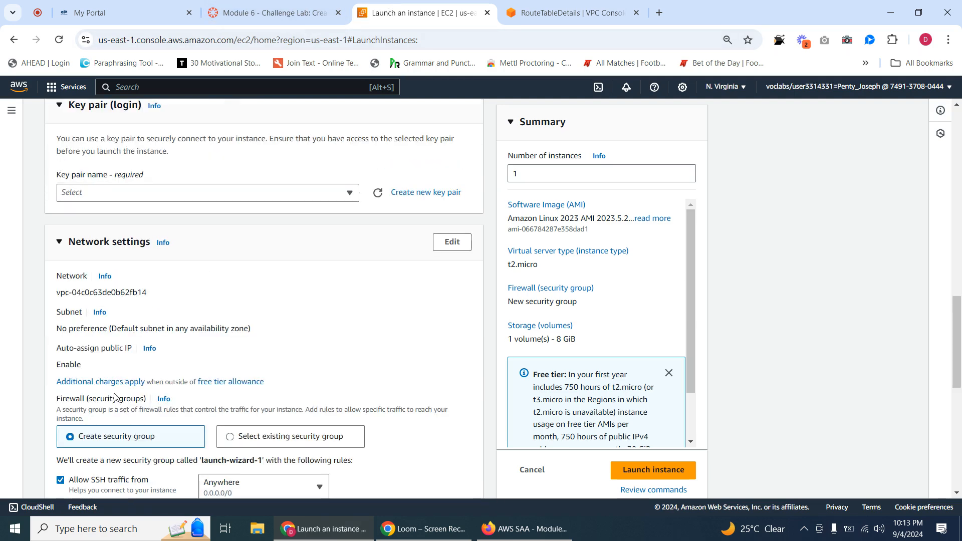
pyautogui.click(106, 194)
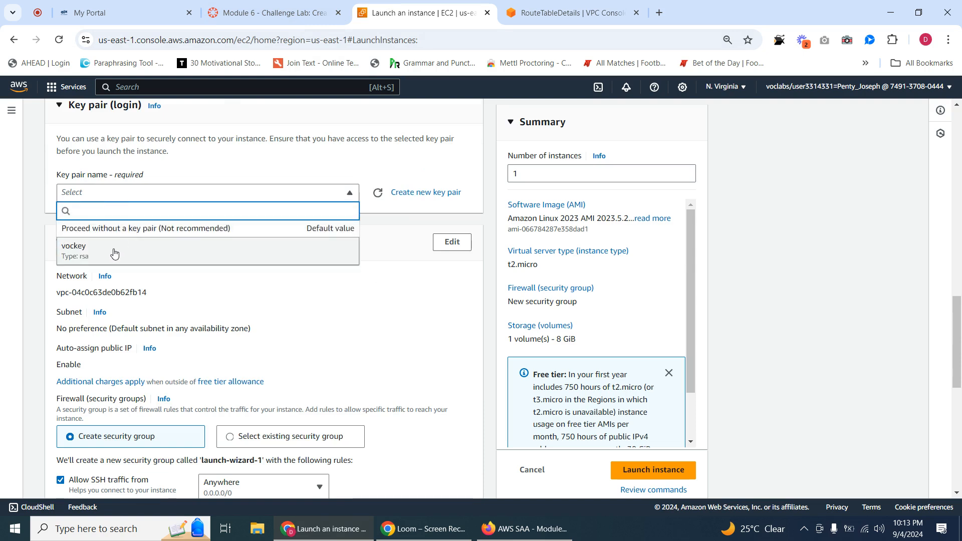
pyautogui.click(118, 259)
pyautogui.scroll(-1, 233, 280)
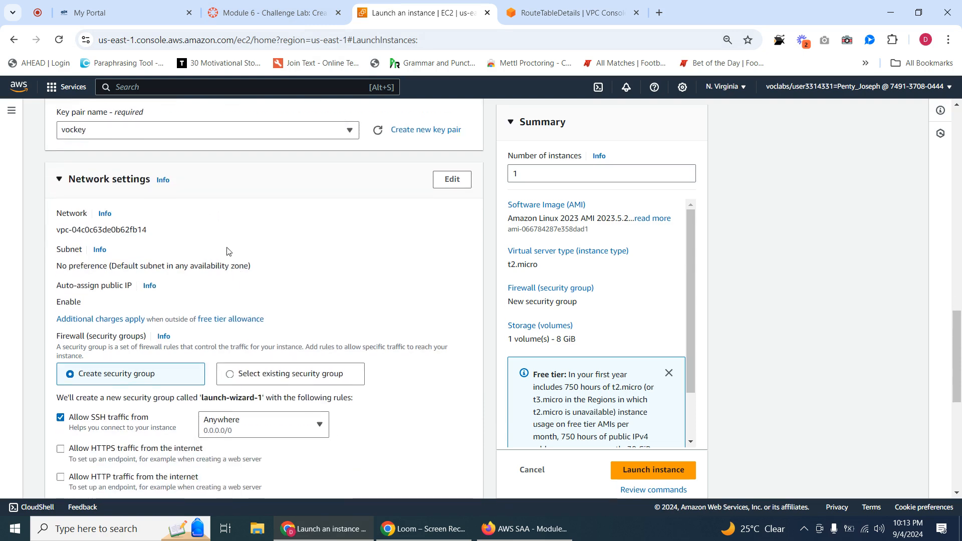
# Step: Edit the network settings to use Lab VPC with its Public Subnet, and check the auto-assign public IP setting against the lab criteria
pyautogui.click(451, 181)
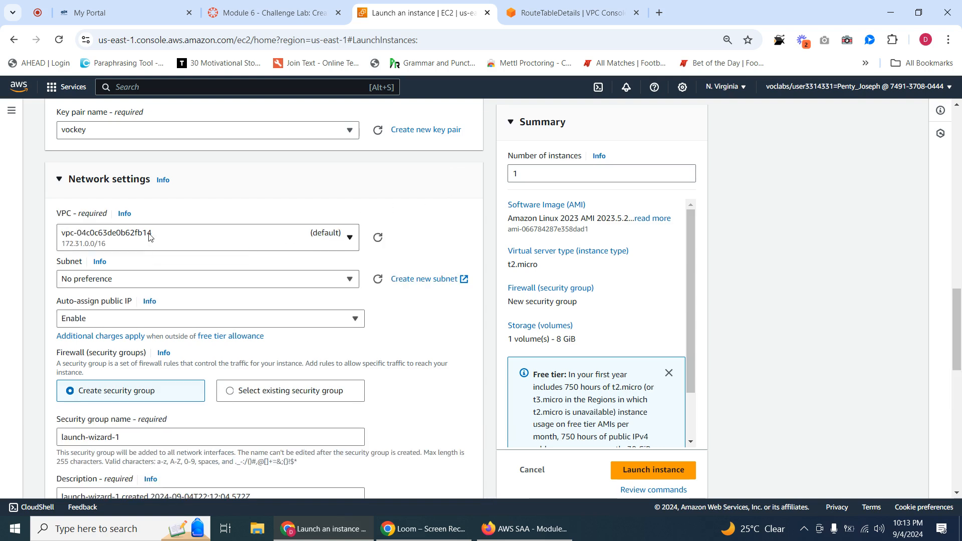
pyautogui.click(149, 237)
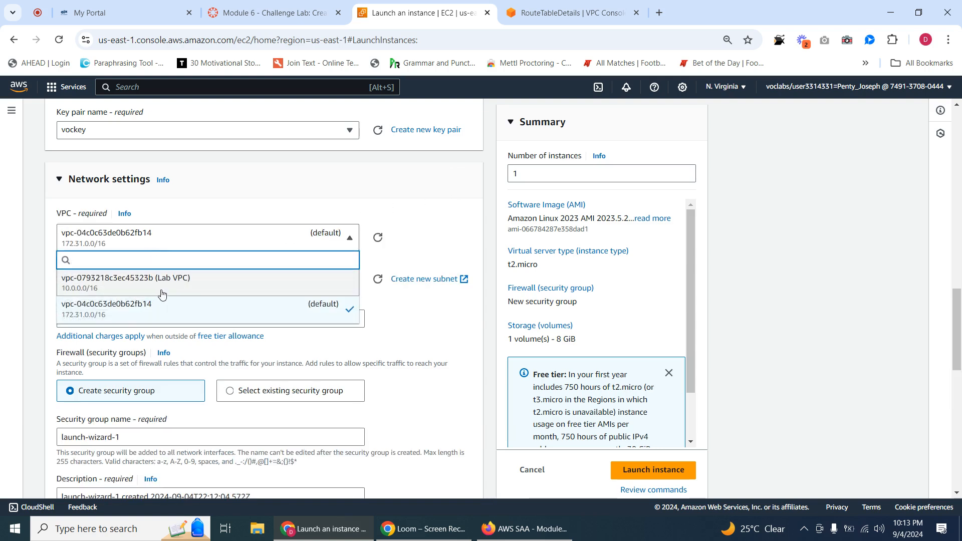
pyautogui.click(193, 283)
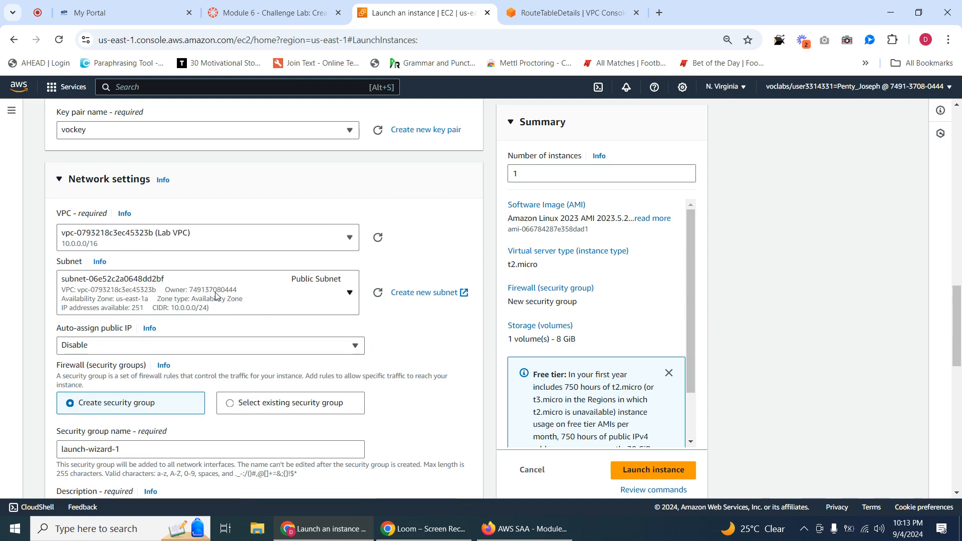
pyautogui.click(254, 300)
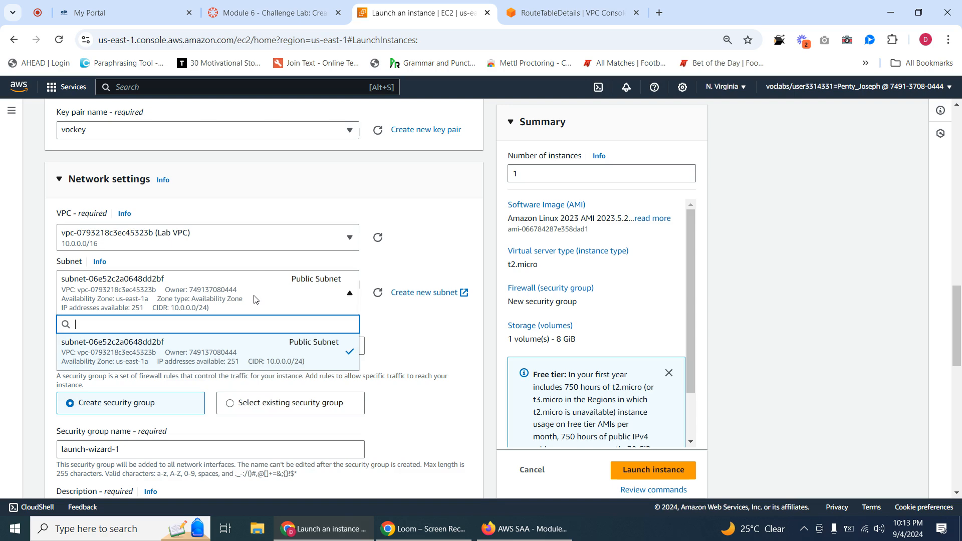
pyautogui.click(254, 300)
pyautogui.scroll(-1, 321, 320)
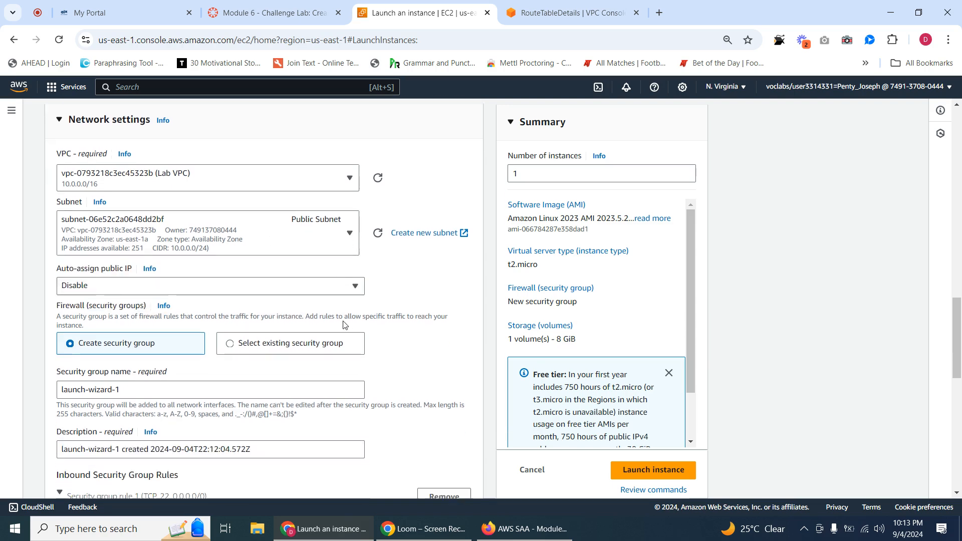
pyautogui.click(295, 19)
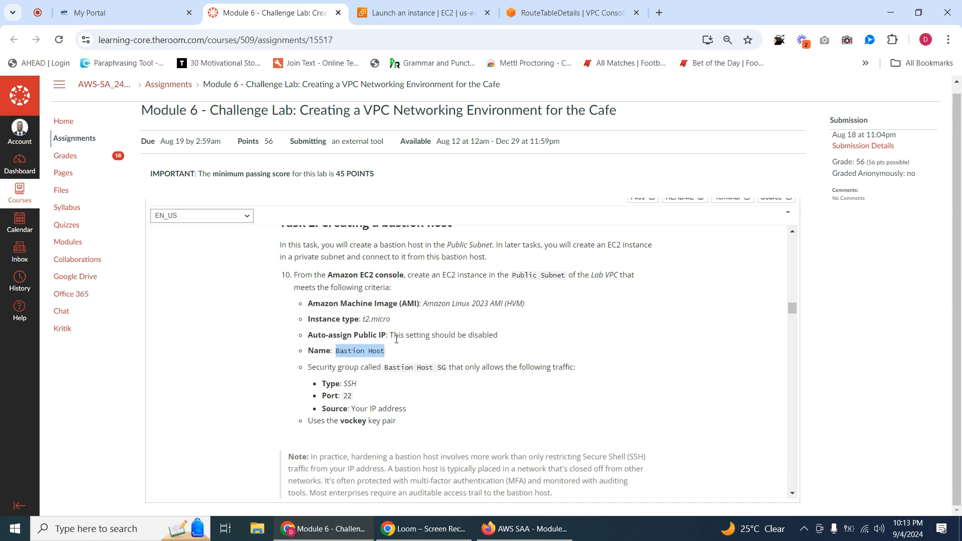
pyautogui.click(401, 12)
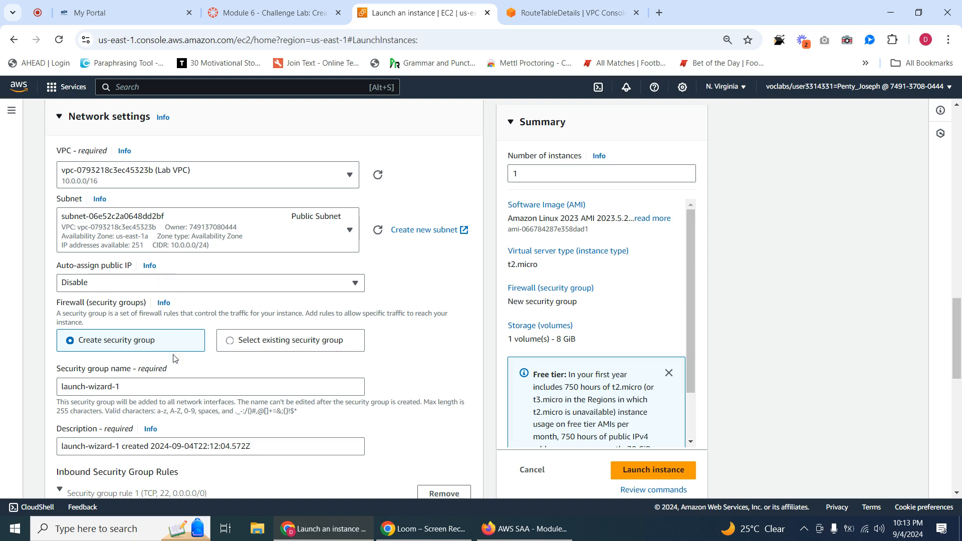
pyautogui.scroll(-1, 263, 354)
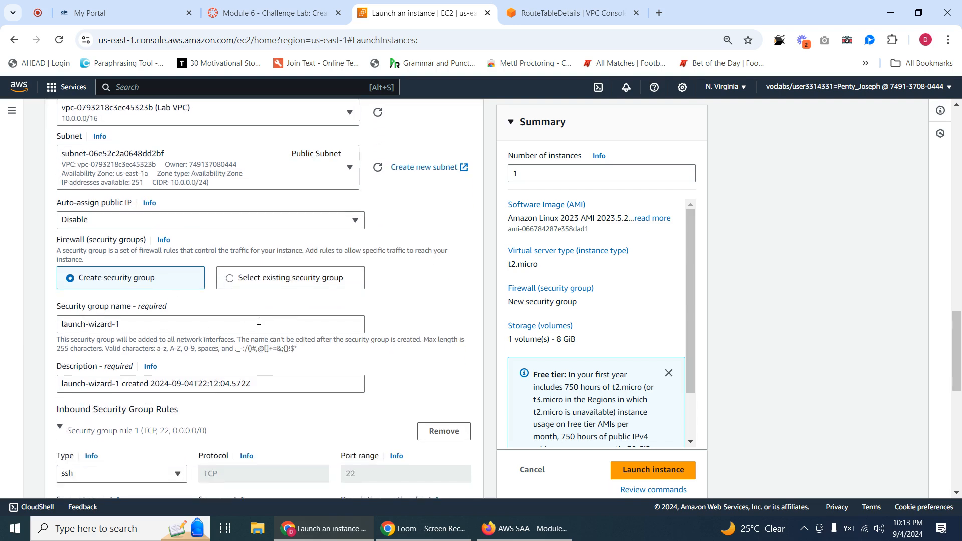
# Step: Copy the security group name Bastion Host SG from the lab's instruction 10 and return to the instance launch form
pyautogui.click(281, 13)
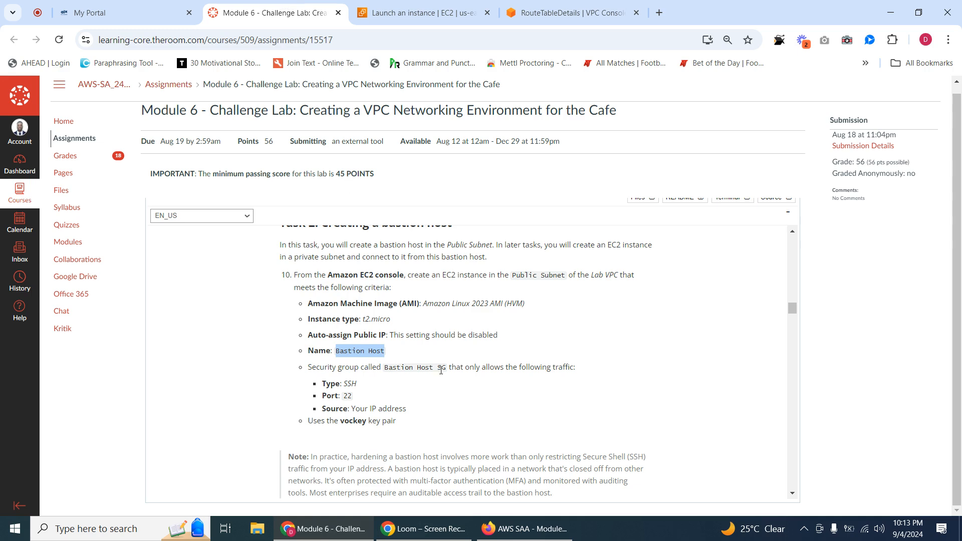
pyautogui.moveTo(447, 370); pyautogui.dragTo(389, 371)
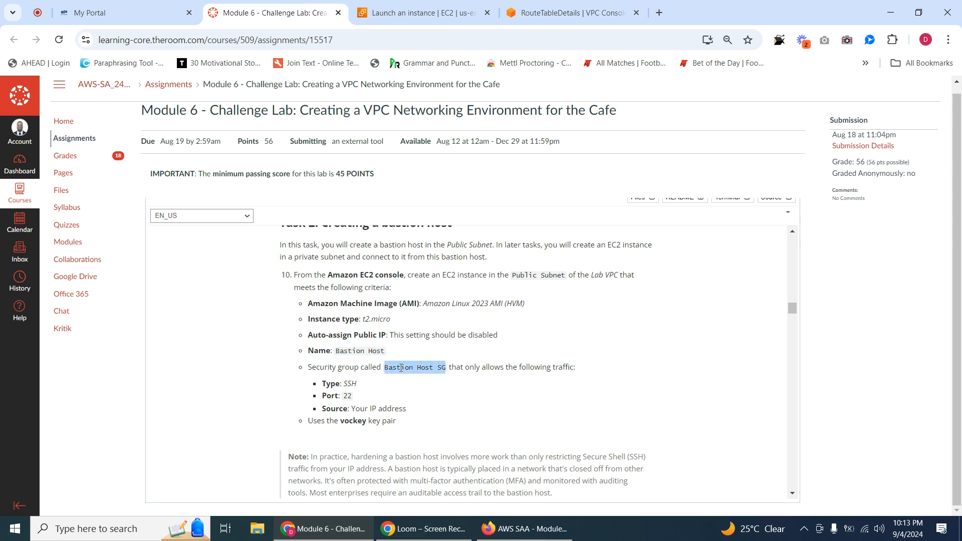
pyautogui.rightClick(401, 368)
pyautogui.click(436, 231)
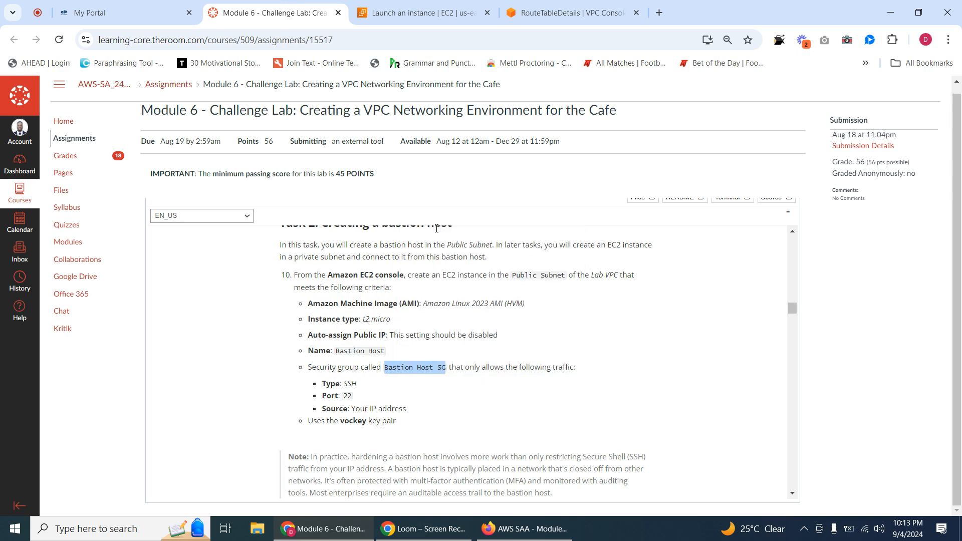
pyautogui.click(416, 363)
pyautogui.rightClick(417, 362)
pyautogui.click(418, 370)
pyautogui.tripleClick(419, 368)
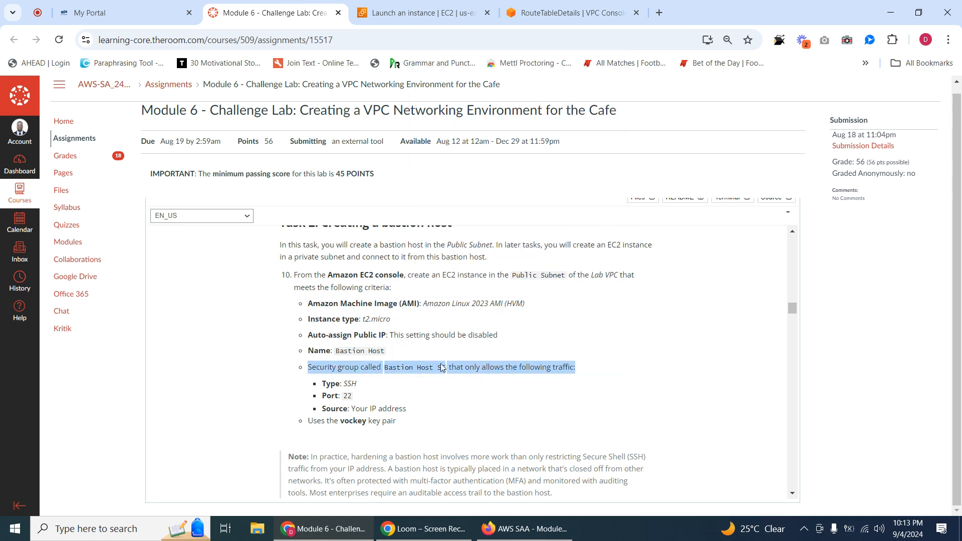
pyautogui.click(447, 368)
pyautogui.moveTo(435, 369); pyautogui.dragTo(387, 370)
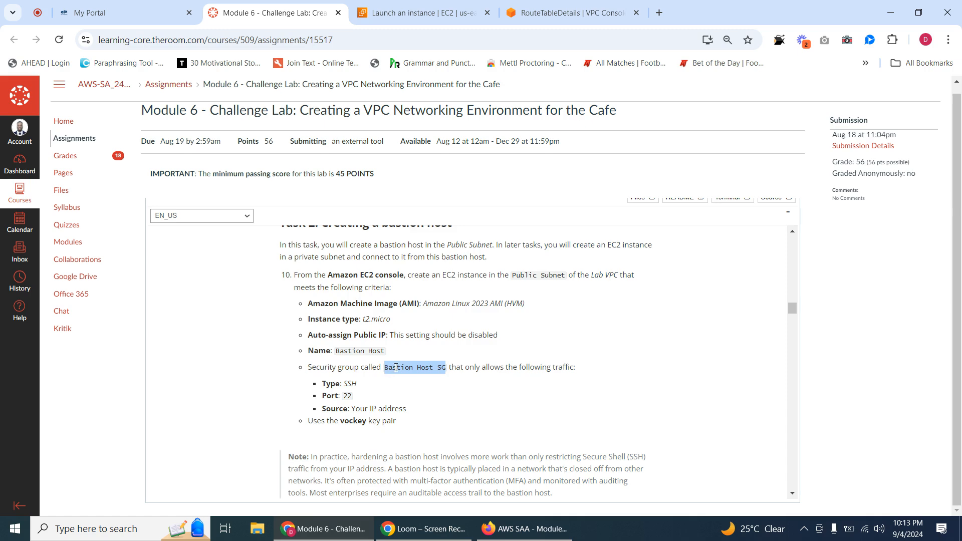
pyautogui.rightClick(396, 368)
pyautogui.click(421, 239)
pyautogui.click(411, 12)
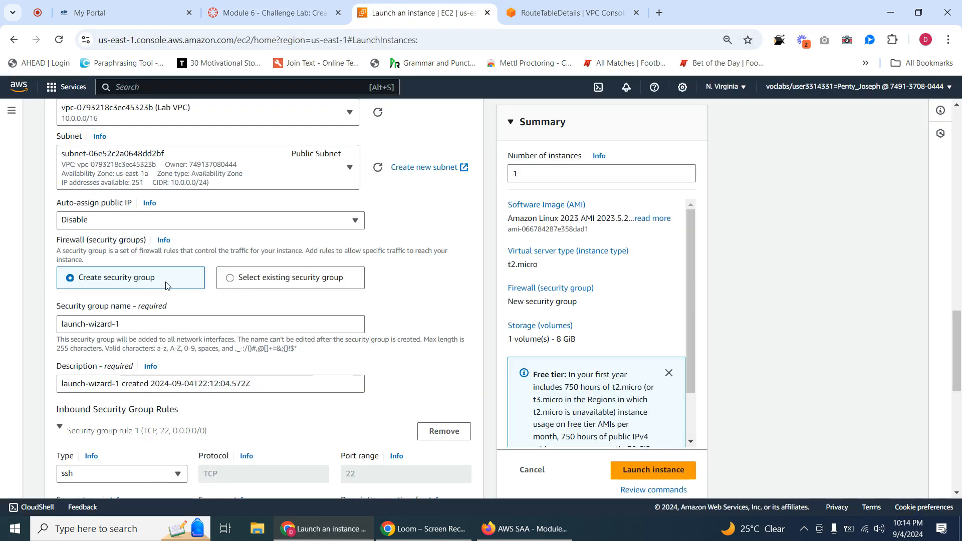
pyautogui.click(244, 282)
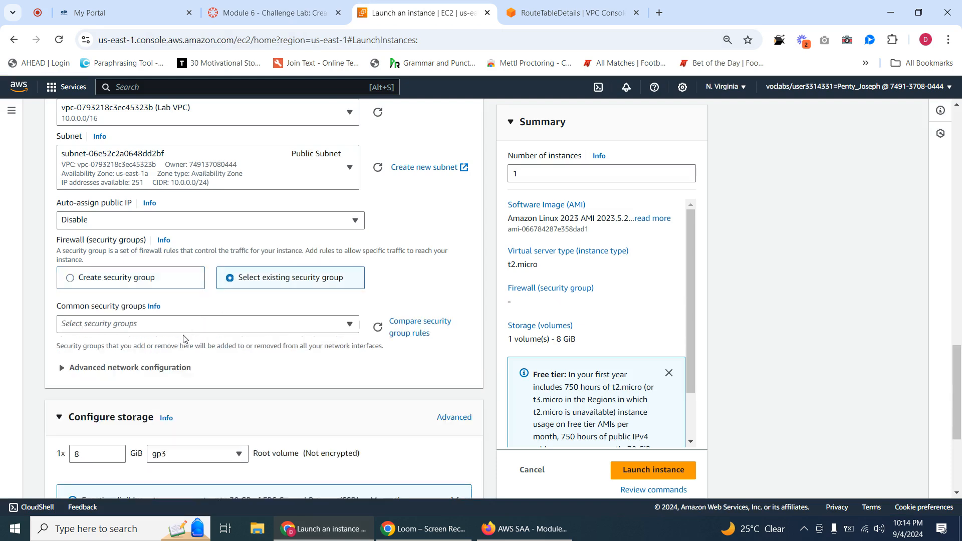
pyautogui.click(171, 330)
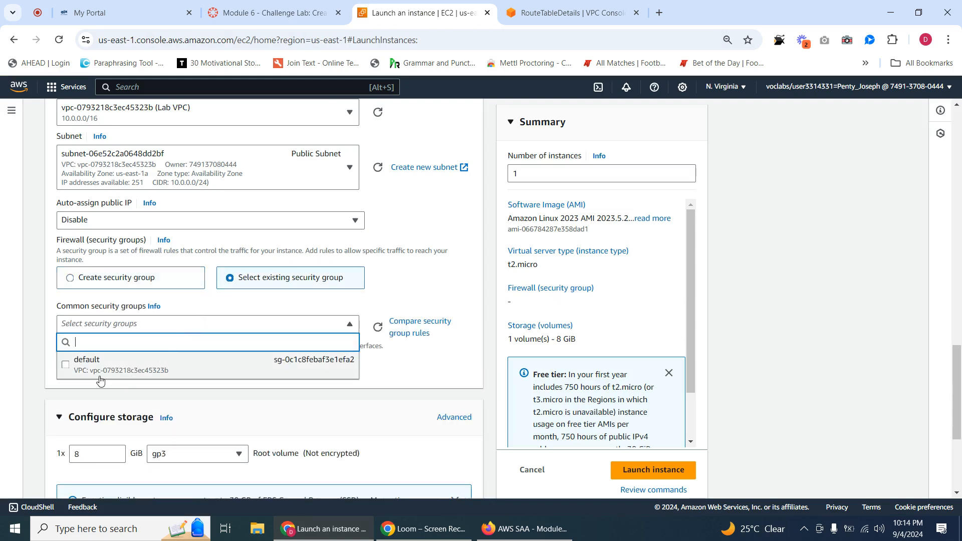
pyautogui.click(145, 282)
pyautogui.click(122, 289)
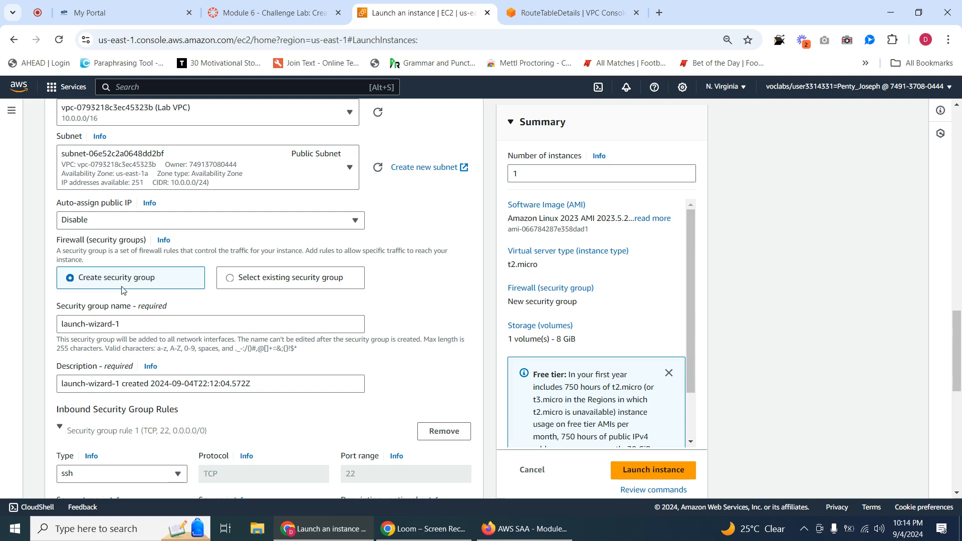
# Step: Set both the name and the description of the new security group to Bastion Host SG
pyautogui.click(144, 322)
pyautogui.hotkey('ctrl', 'a')
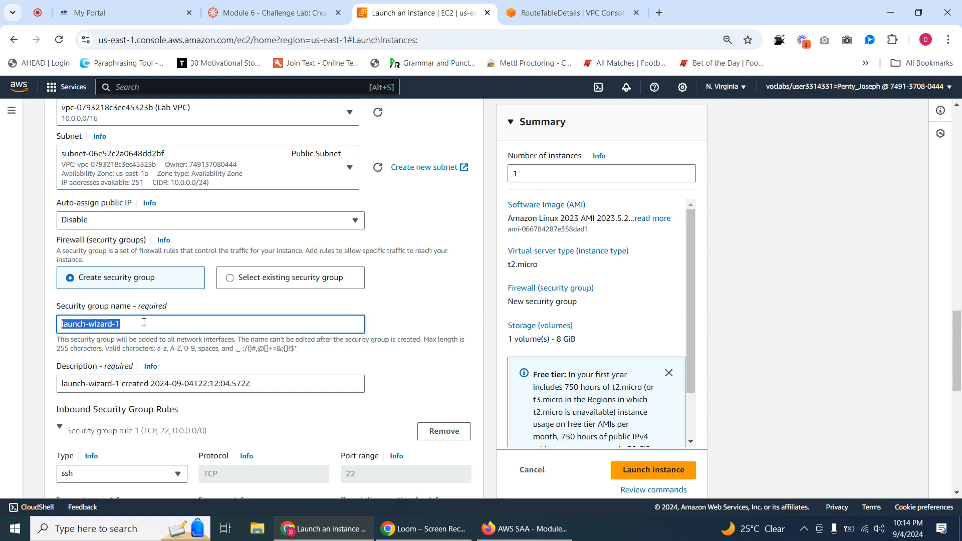
pyautogui.rightClick(94, 325)
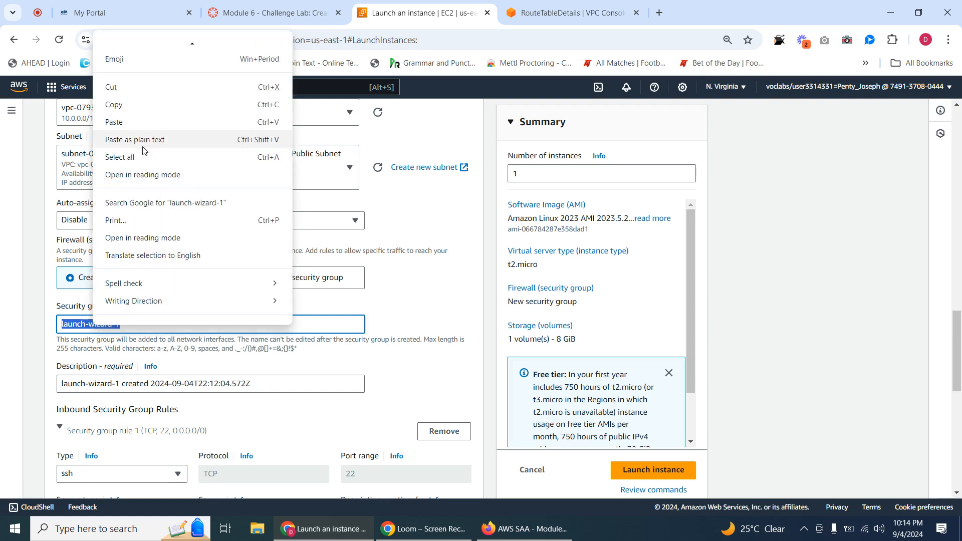
pyautogui.click(137, 125)
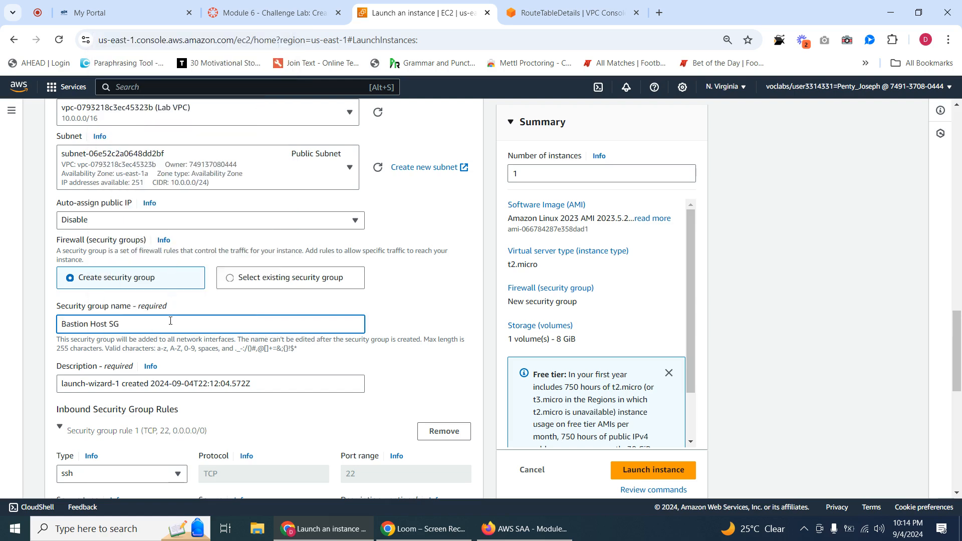
pyautogui.tripleClick(136, 384)
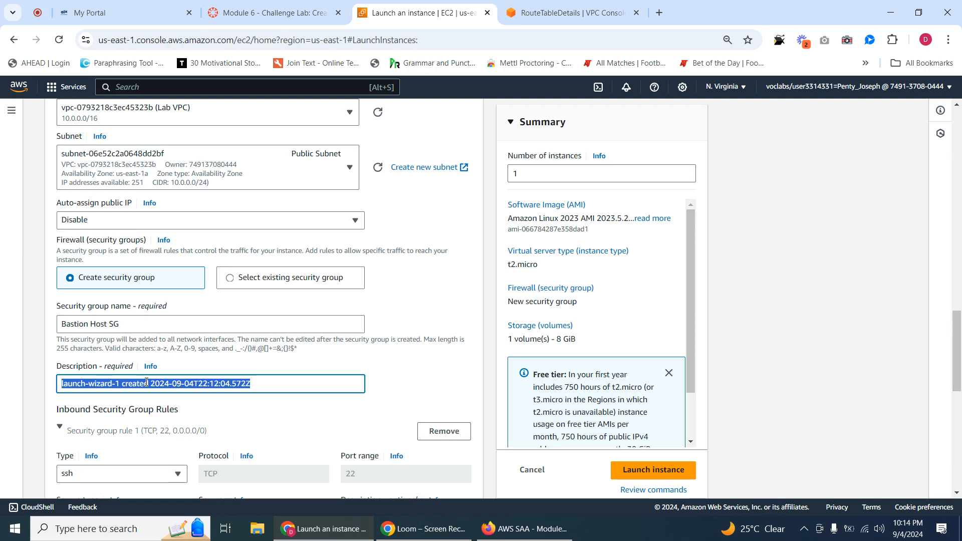
pyautogui.rightClick(146, 382)
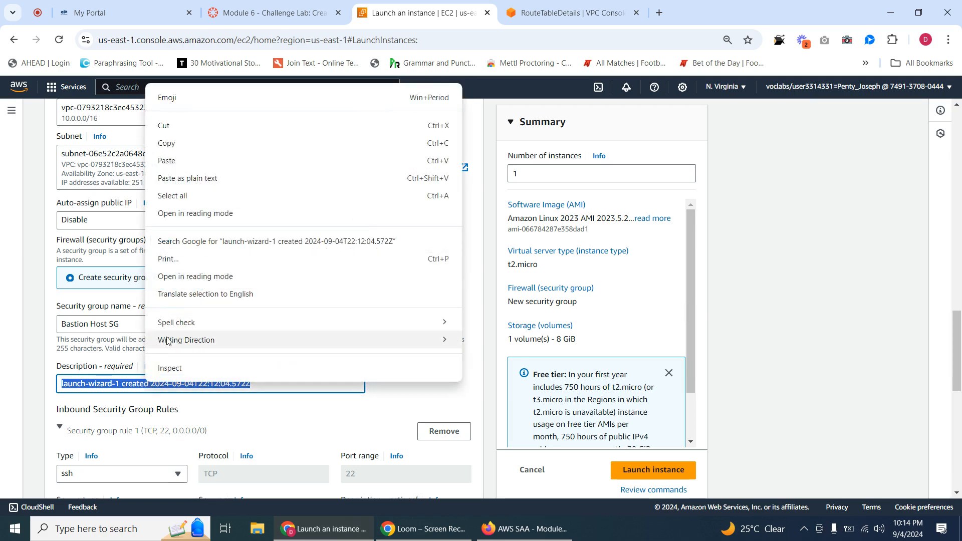
pyautogui.click(185, 161)
# Step: Check the required traffic in the lab's instruction 10 and set the SSH inbound rule's source type to My IP
pyautogui.scroll(-2, 182, 333)
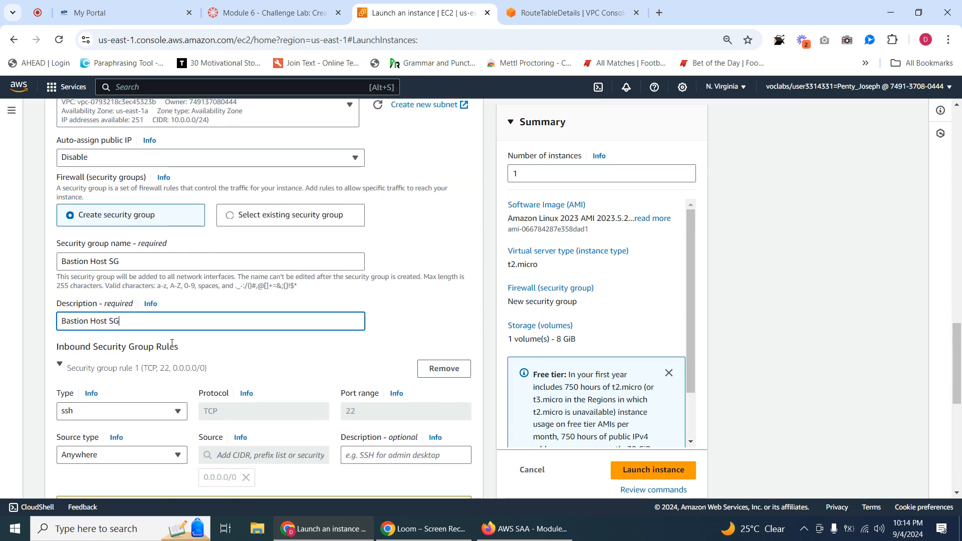
pyautogui.click(273, 12)
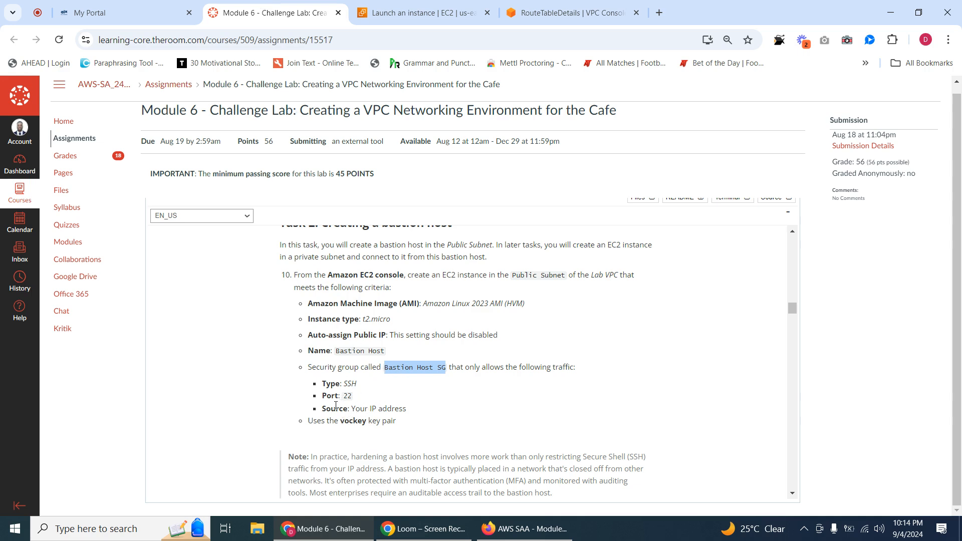
pyautogui.click(396, 14)
pyautogui.scroll(-2, 218, 371)
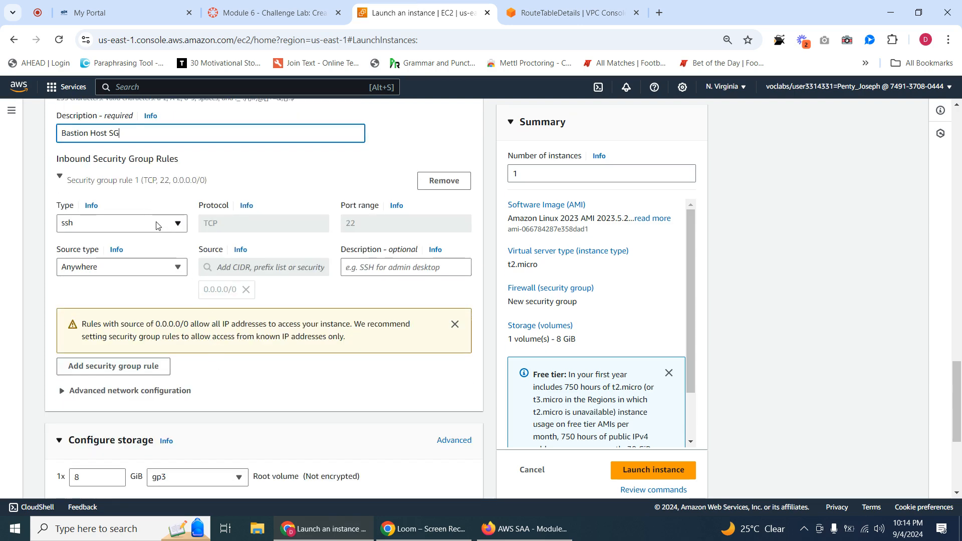
pyautogui.click(271, 13)
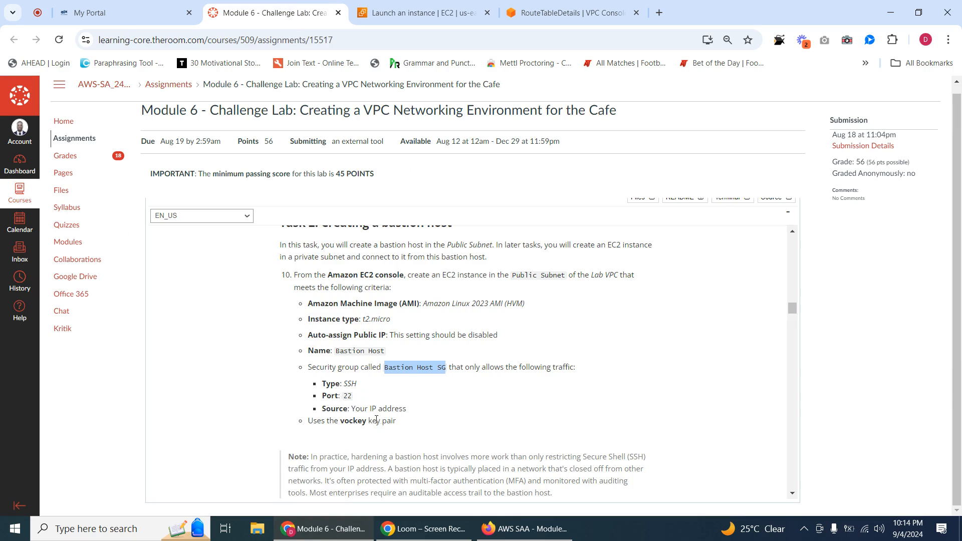
pyautogui.click(421, 13)
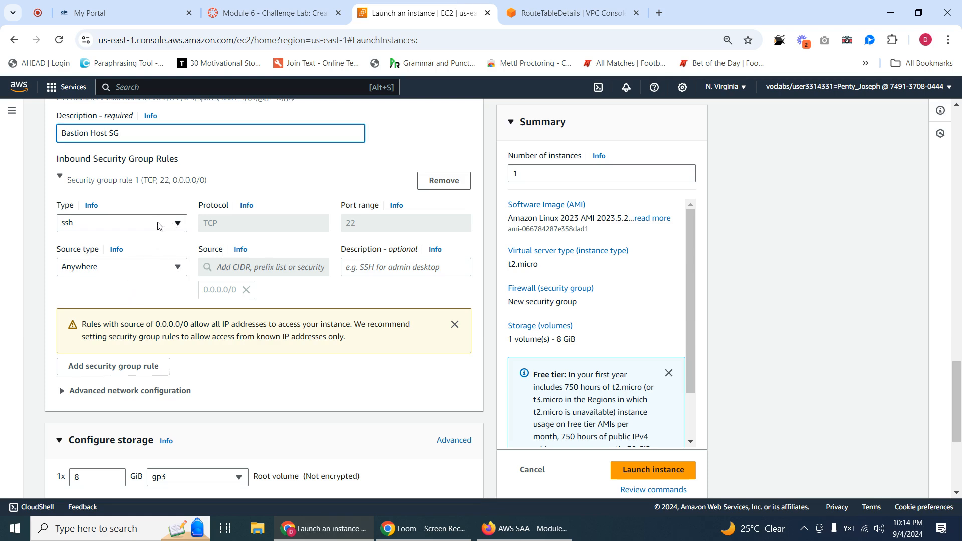
pyautogui.click(149, 269)
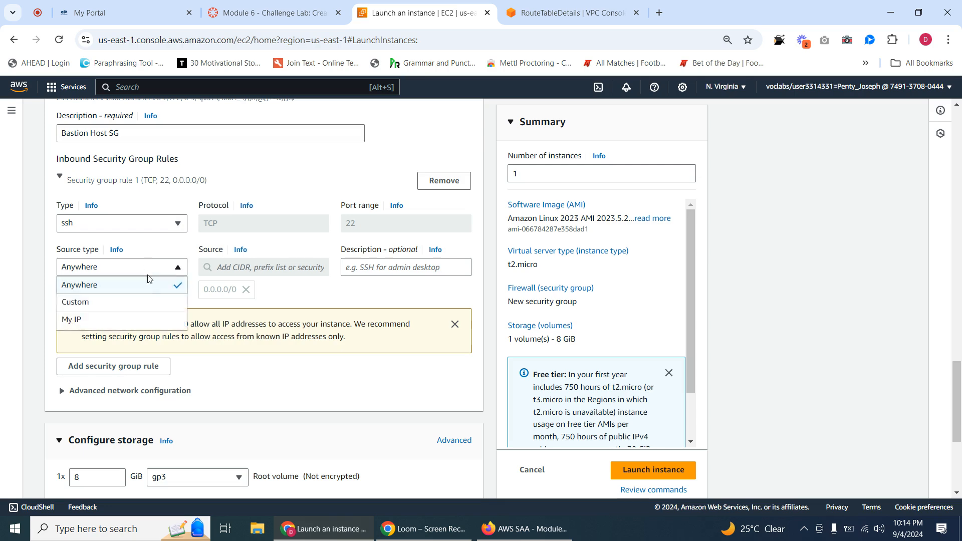
pyautogui.click(108, 321)
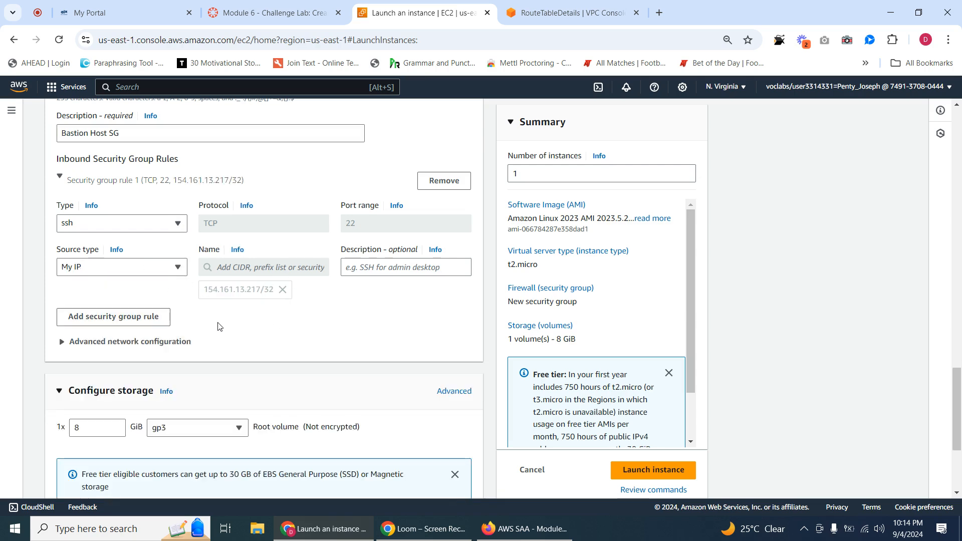
# Step: Launch the Bastion Host instance with the default 8 GiB gp3 storage
pyautogui.scroll(-4, 218, 327)
pyautogui.scroll(-5, 227, 307)
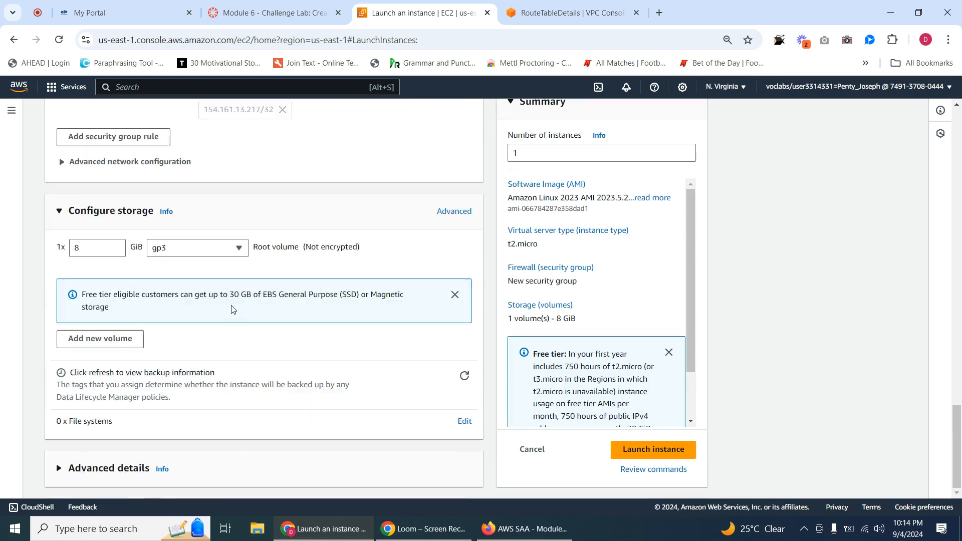
pyautogui.click(644, 452)
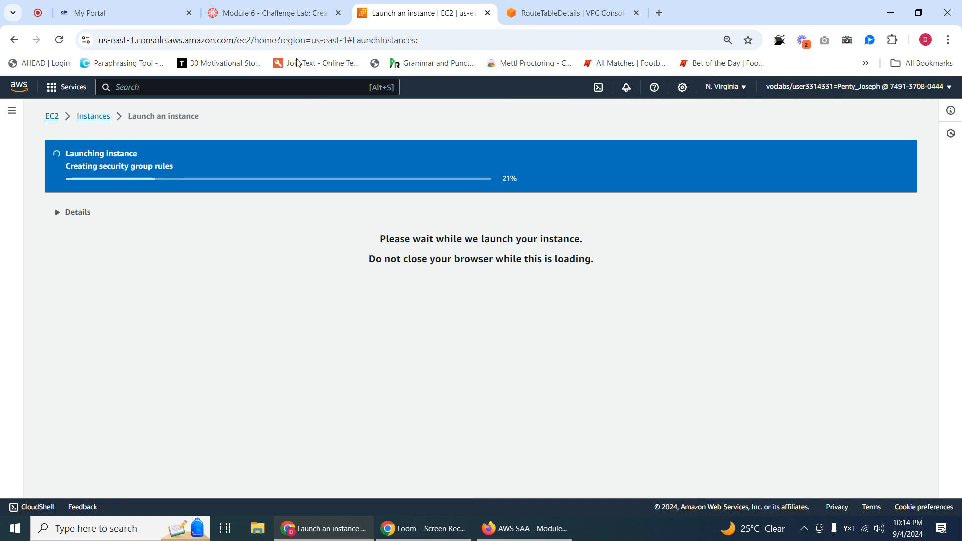
# Step: Read Task 3 of the lab instructions on allocating an Elastic IP address for the bastion host
pyautogui.click(145, 16)
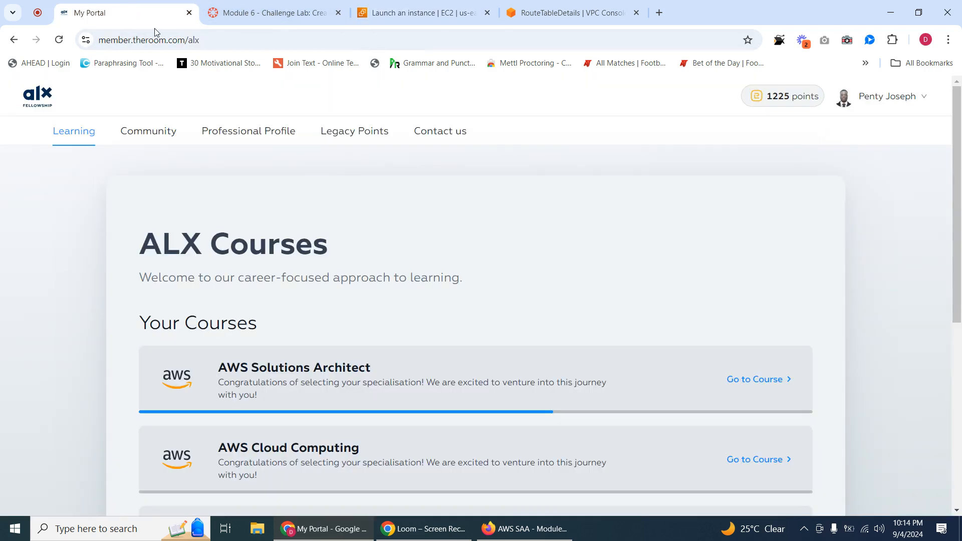
pyautogui.click(296, 18)
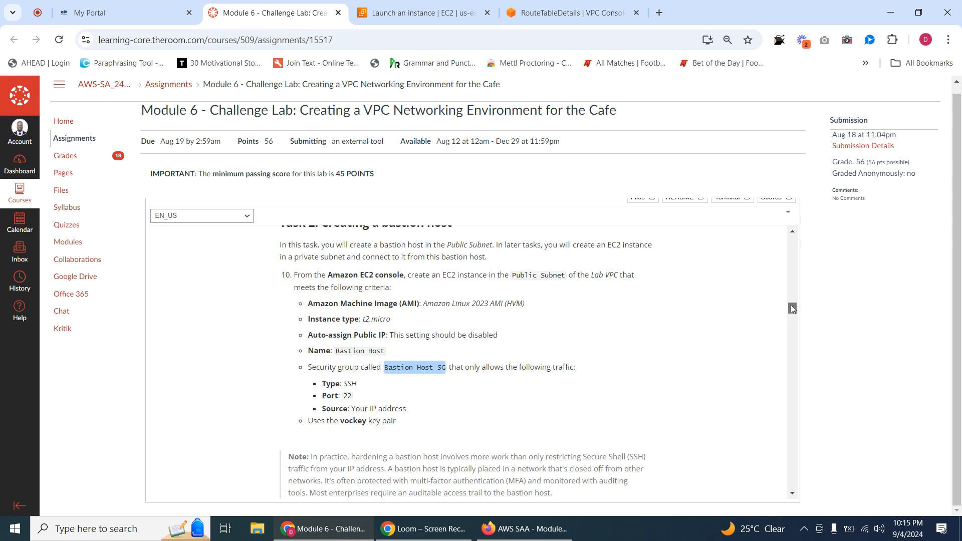
pyautogui.moveTo(793, 308); pyautogui.dragTo(794, 320)
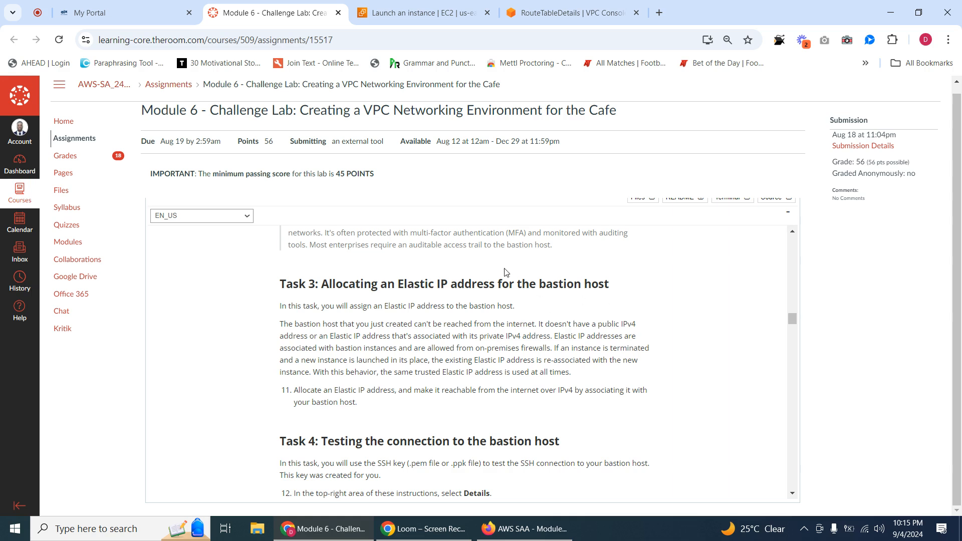
# Step: Open the newly launched instance from the launch confirmation and check it in the instances list
pyautogui.click(460, 4)
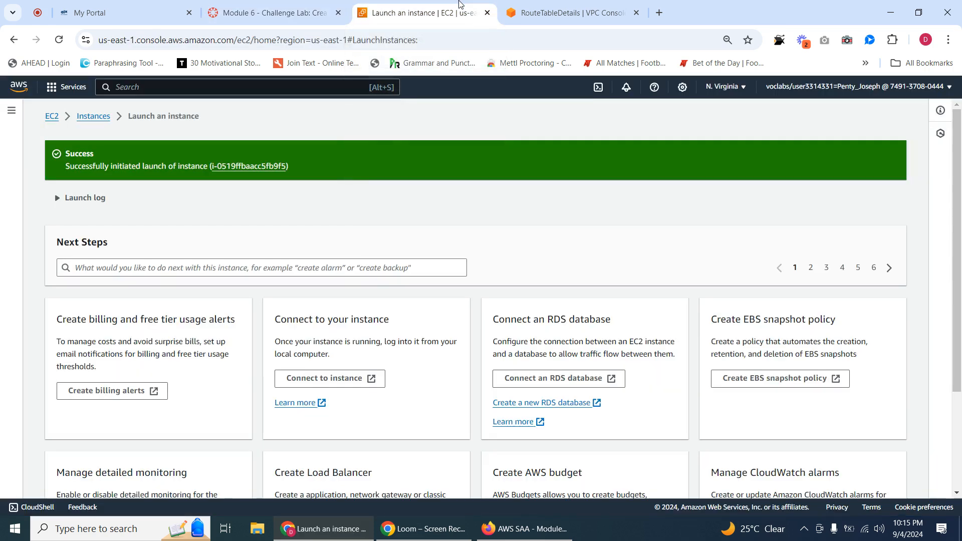
pyautogui.click(231, 167)
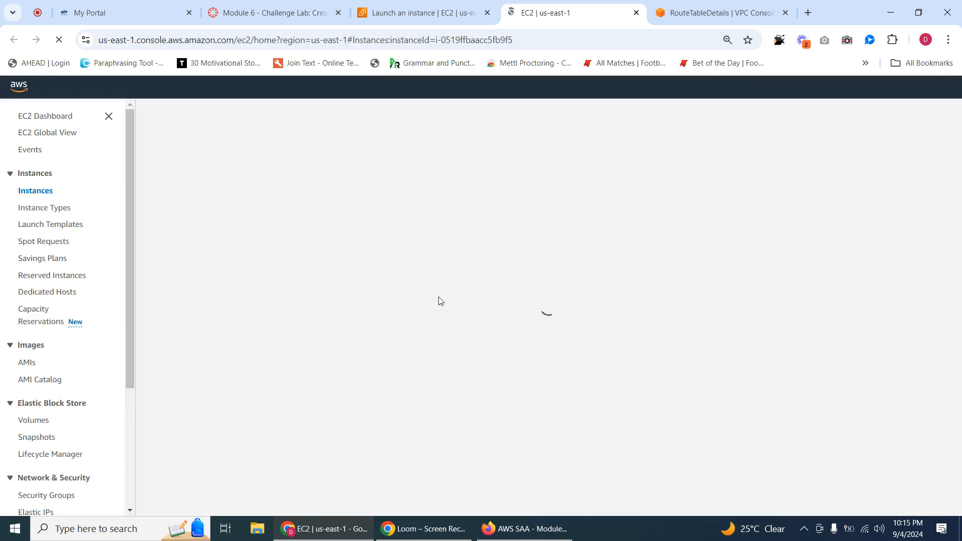
pyautogui.click(444, 13)
pyautogui.click(284, 5)
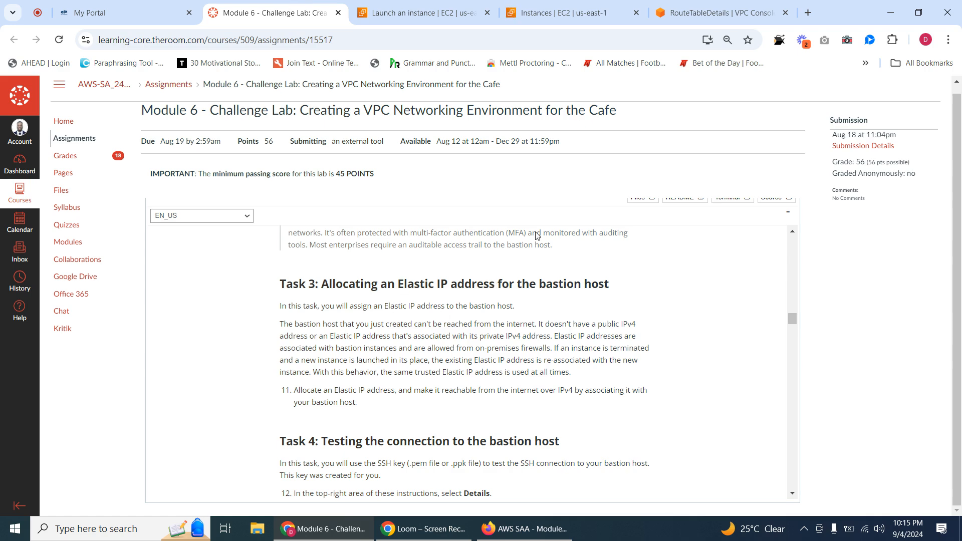
pyautogui.click(583, 5)
pyautogui.click(479, 11)
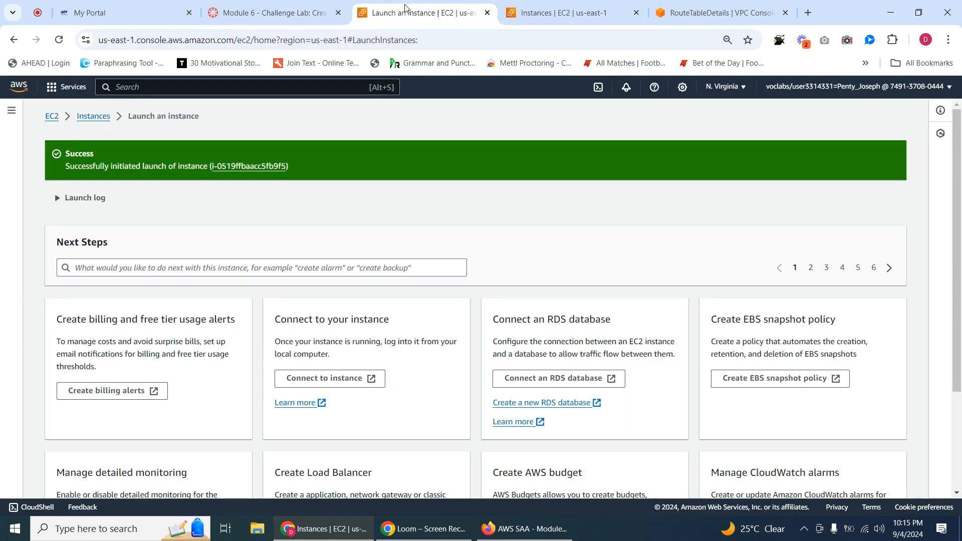
pyautogui.click(557, 11)
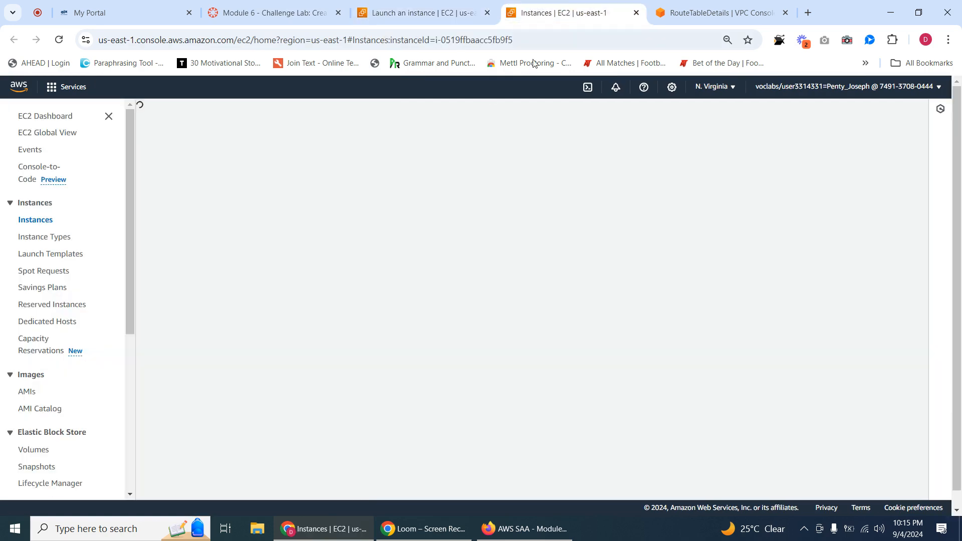
pyautogui.click(440, 15)
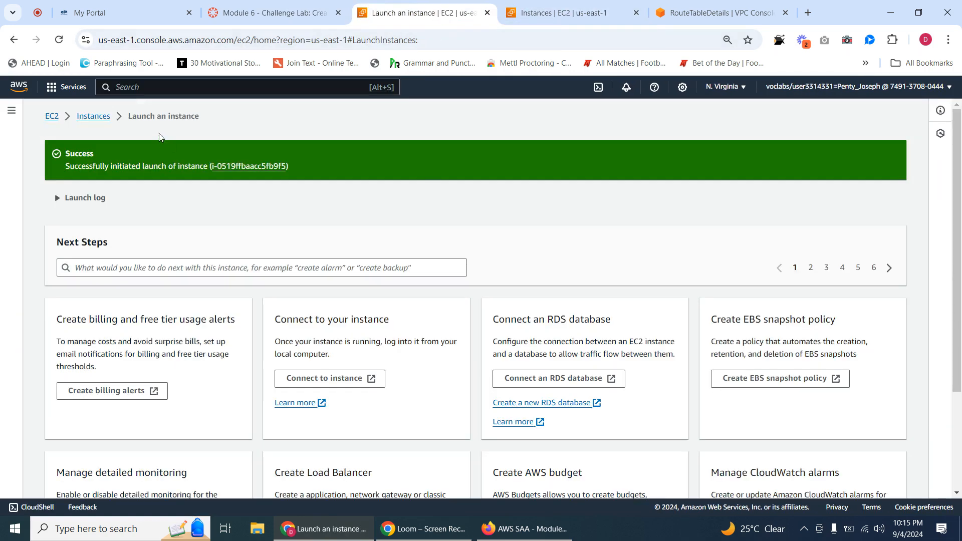
pyautogui.click(584, 15)
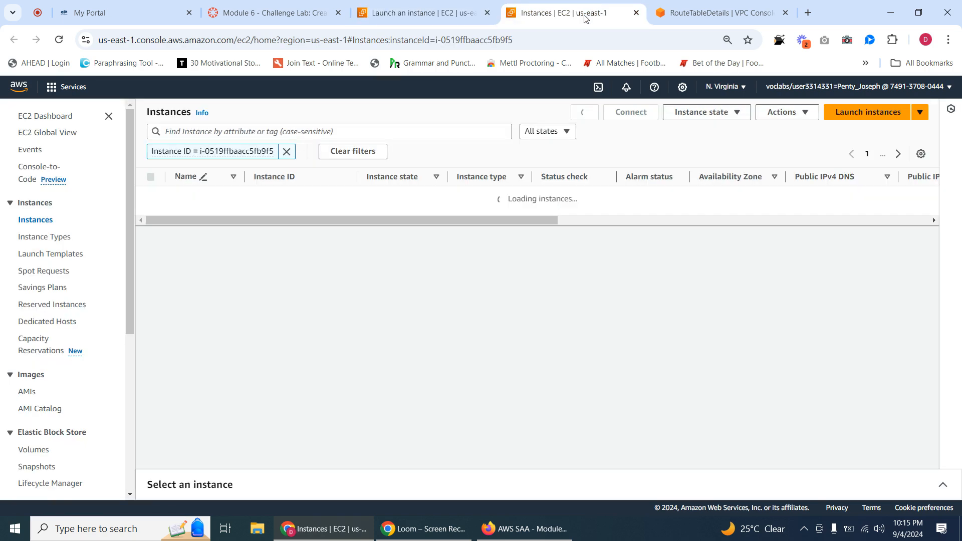
# Step: Open the Elastic IP addresses page of the EC2 console
pyautogui.moveTo(128, 249); pyautogui.dragTo(176, 240)
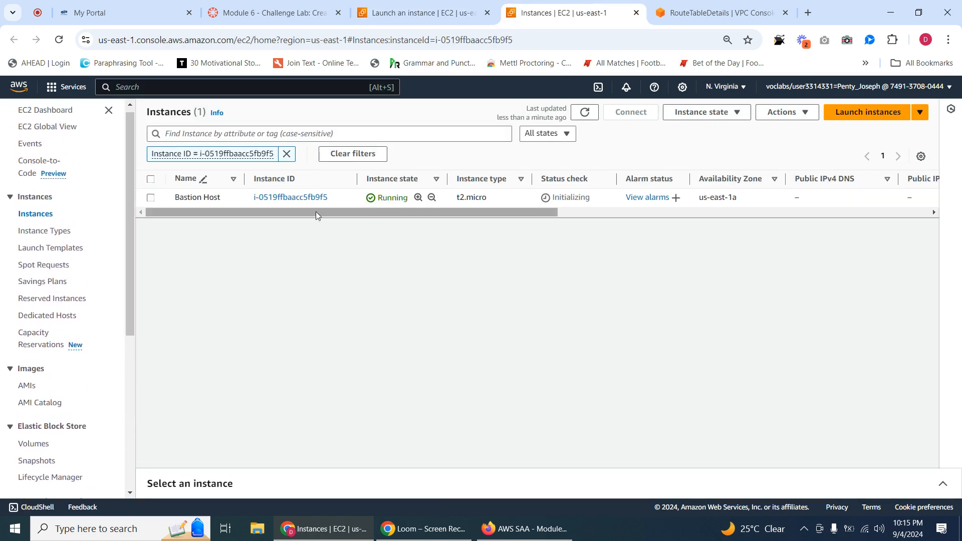
pyautogui.moveTo(126, 278); pyautogui.dragTo(132, 329)
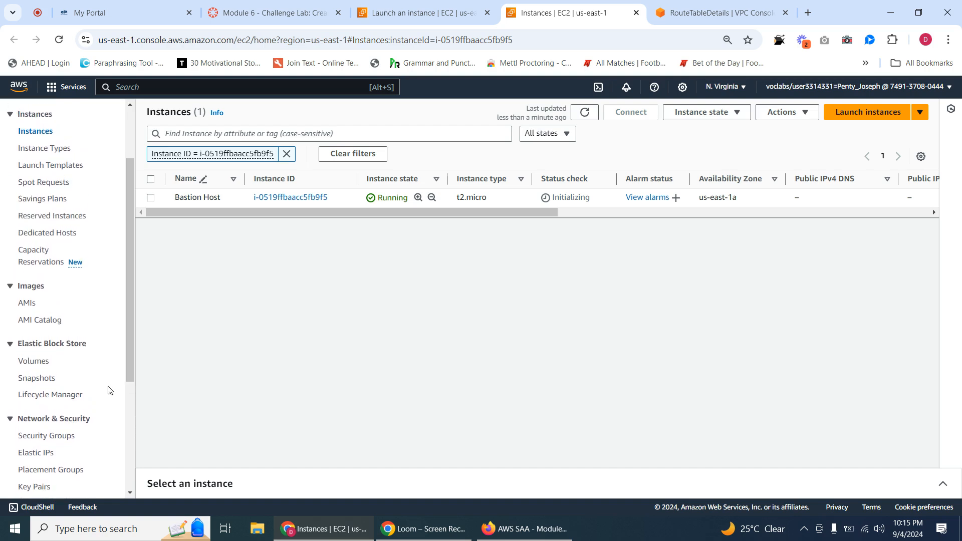
pyautogui.click(33, 454)
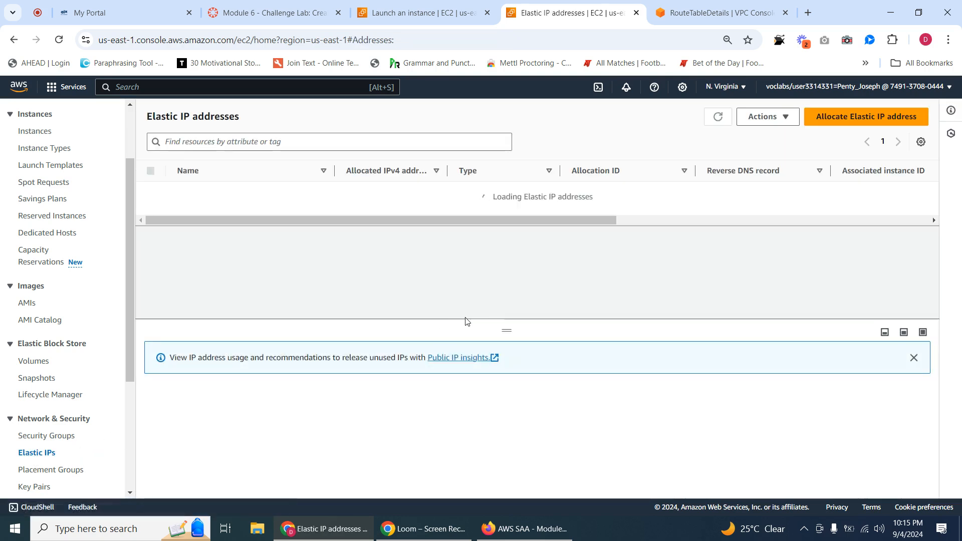
# Step: Review instruction 11 of Task 3 and the Task 4 instructions for testing the bastion host connection
pyautogui.click(423, 12)
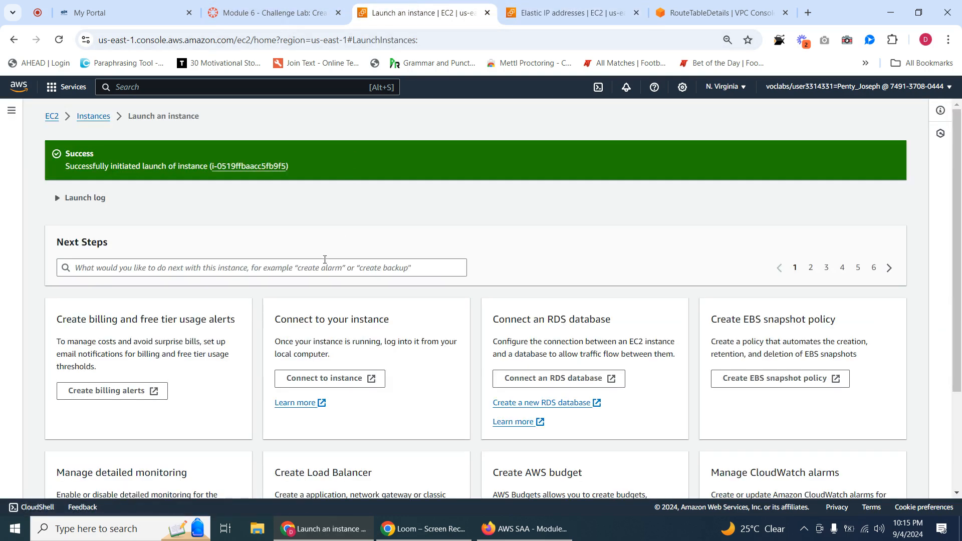
pyautogui.click(265, 13)
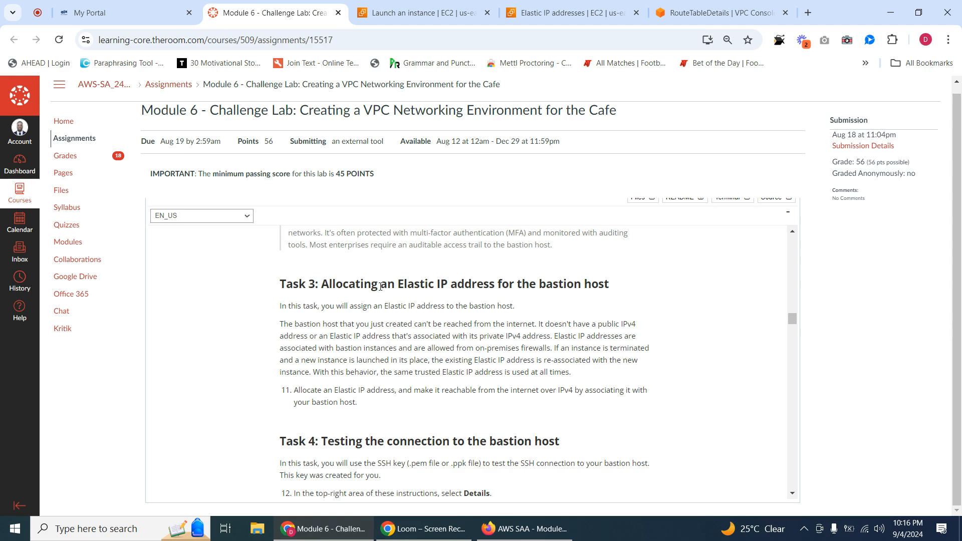
pyautogui.scroll(-1, 481, 355)
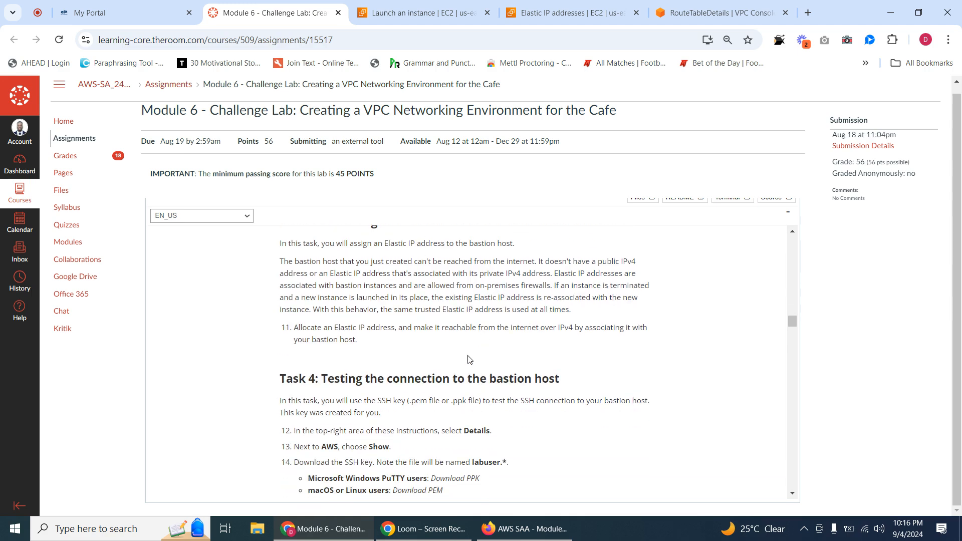
pyautogui.scroll(-2, 468, 360)
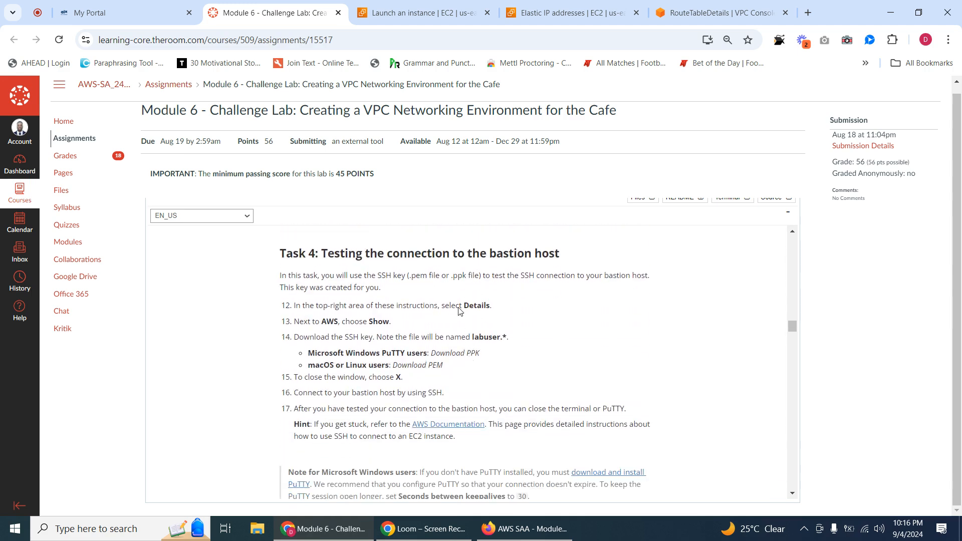
pyautogui.click(392, 6)
pyautogui.click(268, 14)
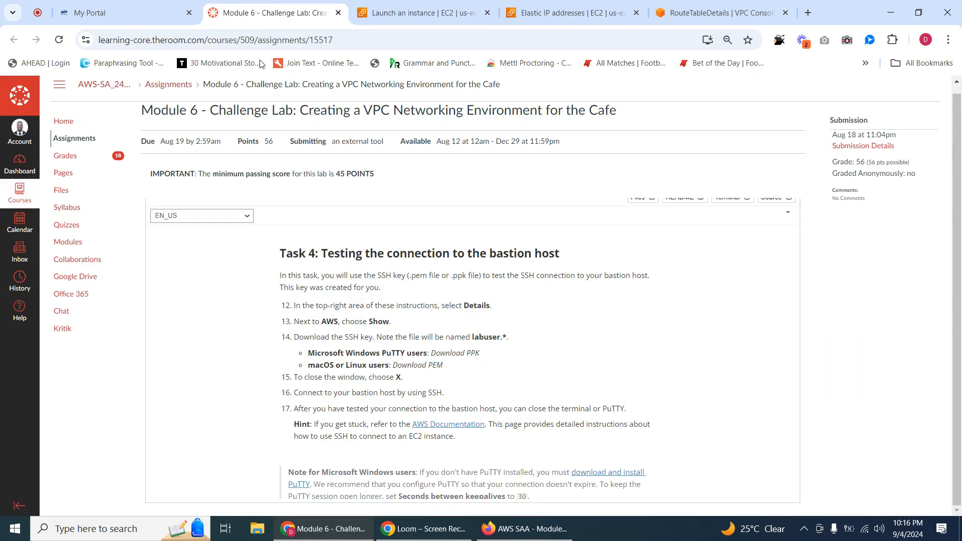
# Step: Allocate a new Elastic IP address from Amazon's pool of IPv4 addresses in the us-east-1 network border group
pyautogui.click(449, 21)
pyautogui.click(535, 20)
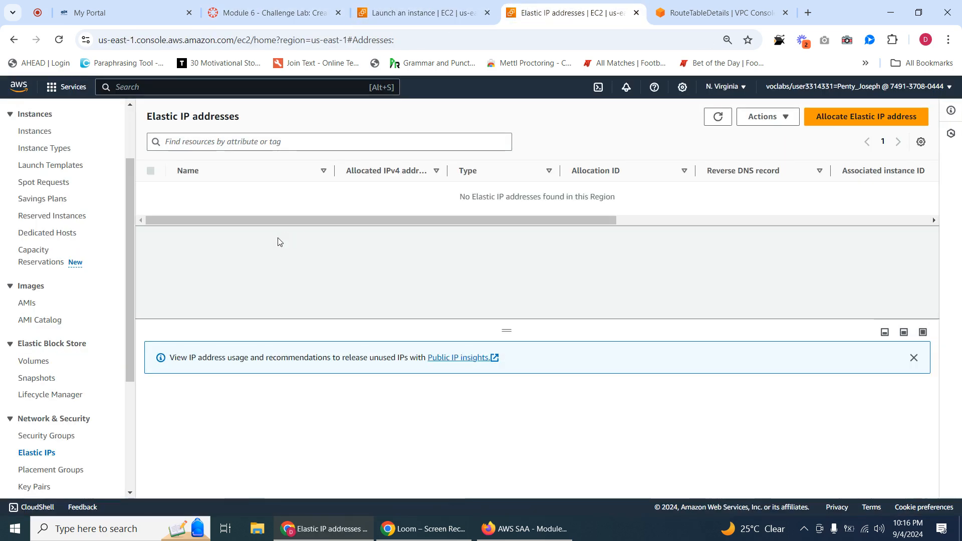
pyautogui.click(859, 118)
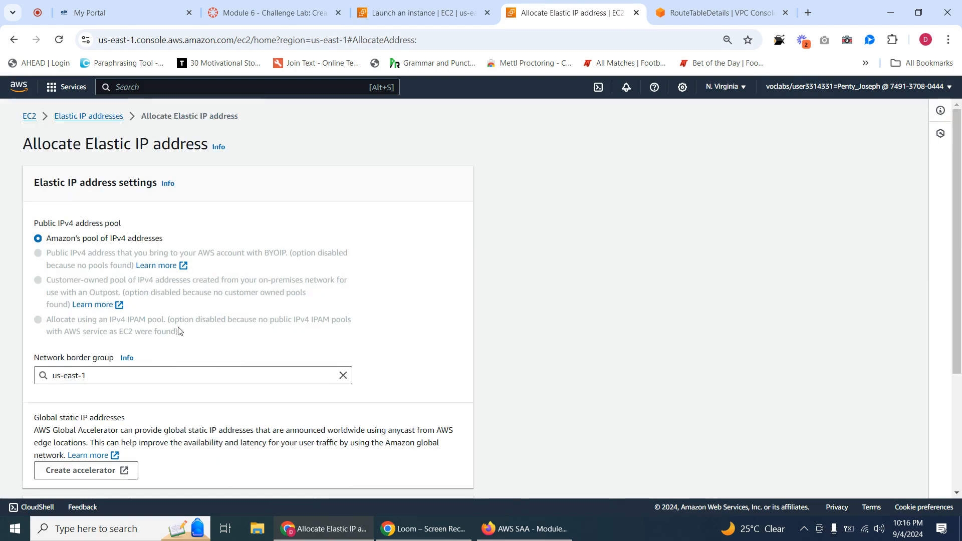
pyautogui.scroll(-3, 168, 327)
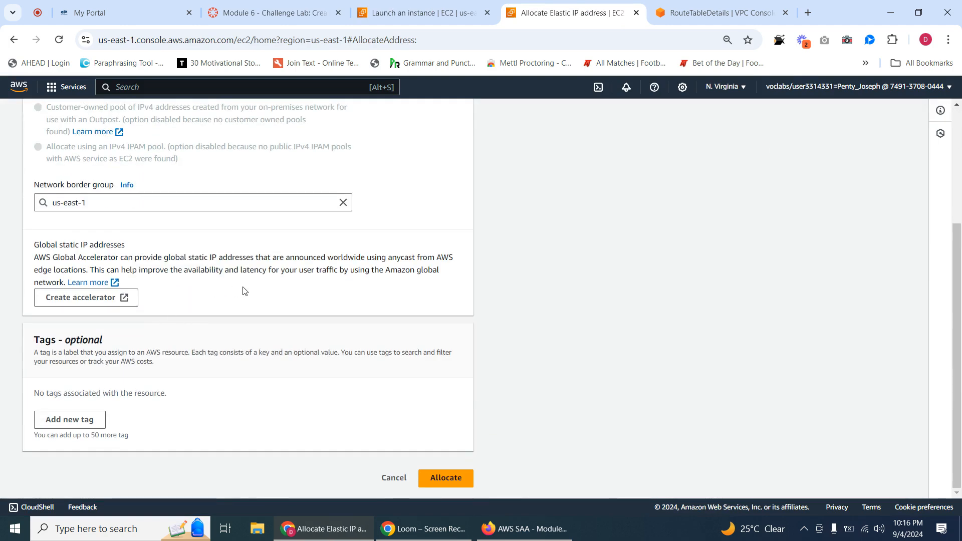
pyautogui.scroll(2, 199, 256)
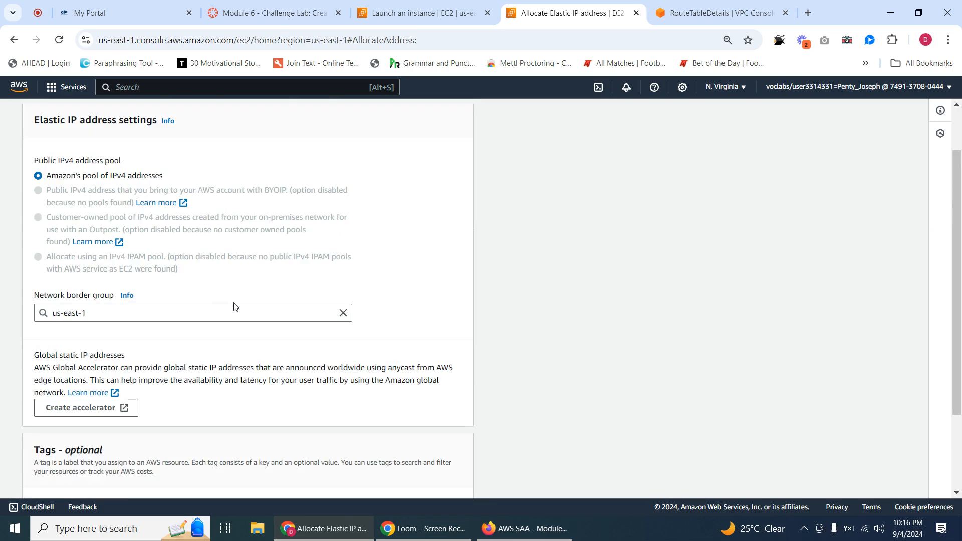
pyautogui.scroll(1, 294, 294)
pyautogui.scroll(-3, 296, 299)
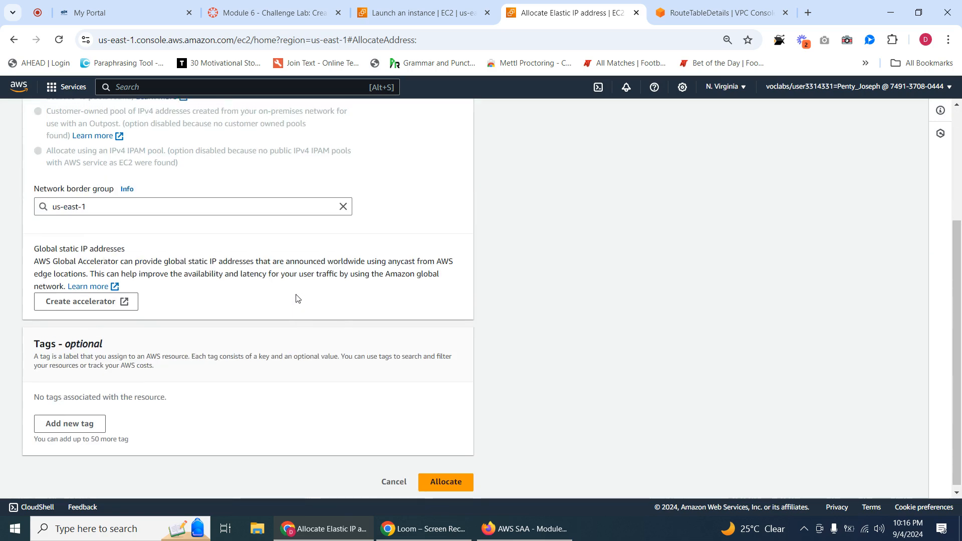
pyautogui.click(440, 482)
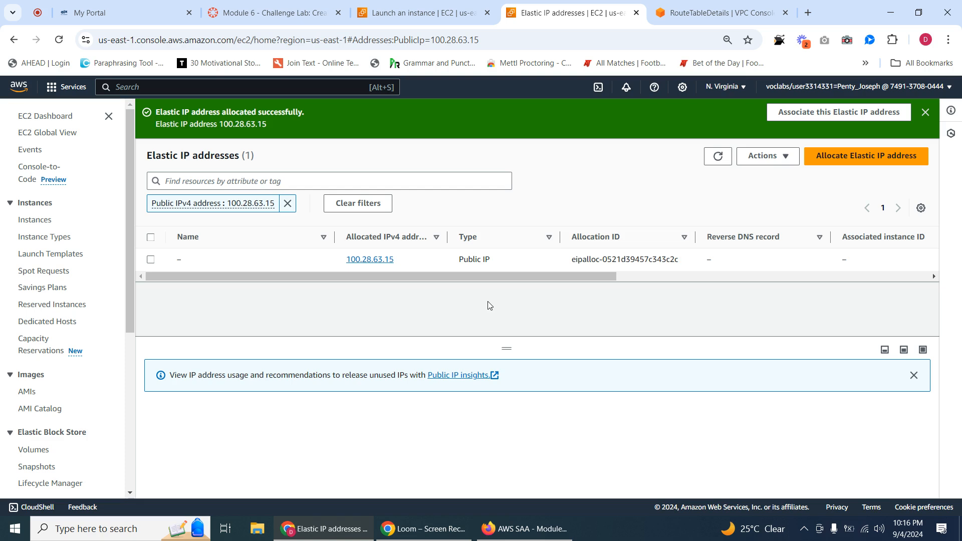
# Step: Associate the newly allocated Elastic IP address with the running Bastion Host instance, leaving the private IP address unspecified
pyautogui.click(827, 117)
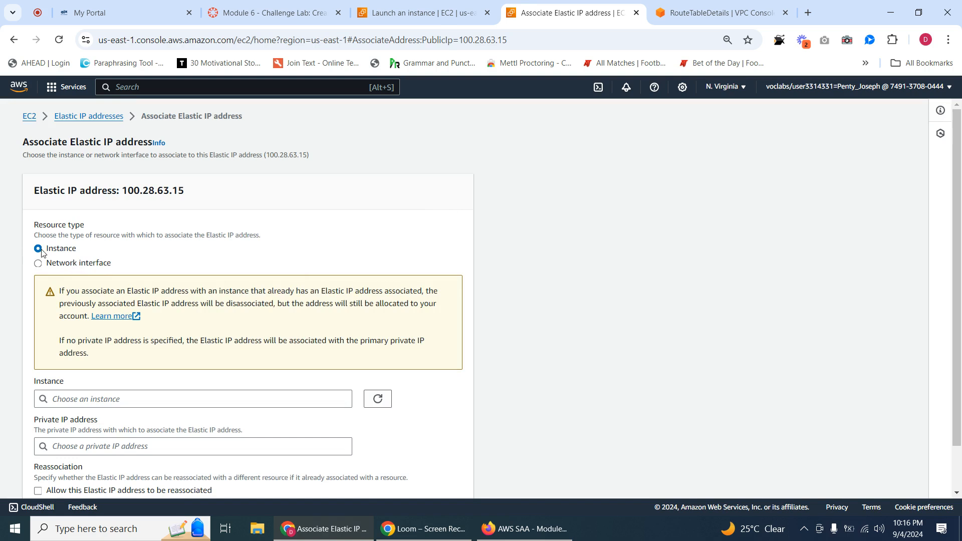
pyautogui.scroll(-1, 58, 266)
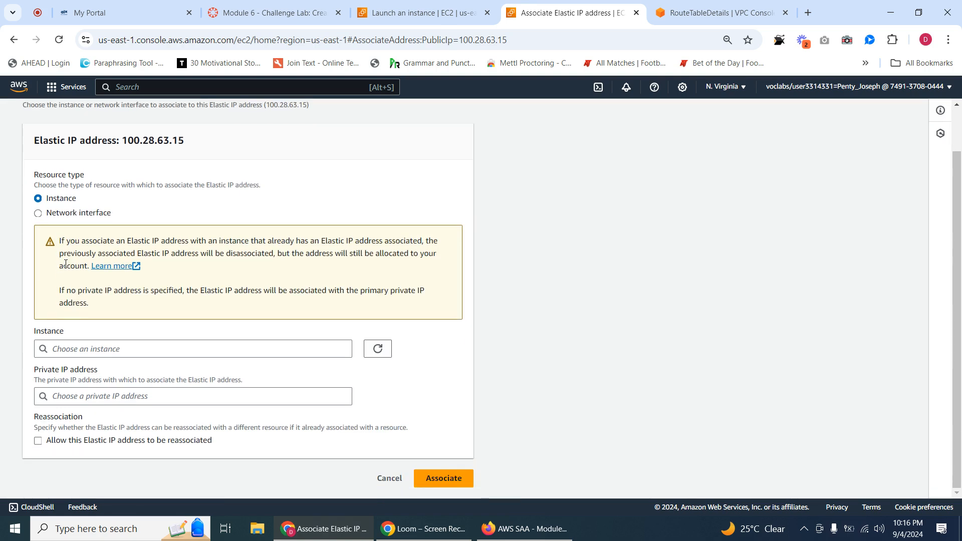
pyautogui.click(111, 349)
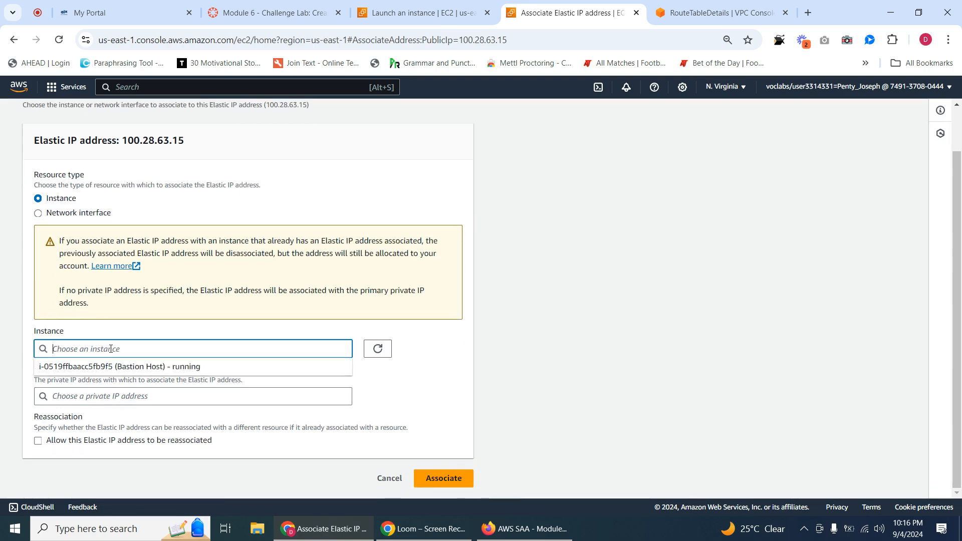
pyautogui.click(172, 368)
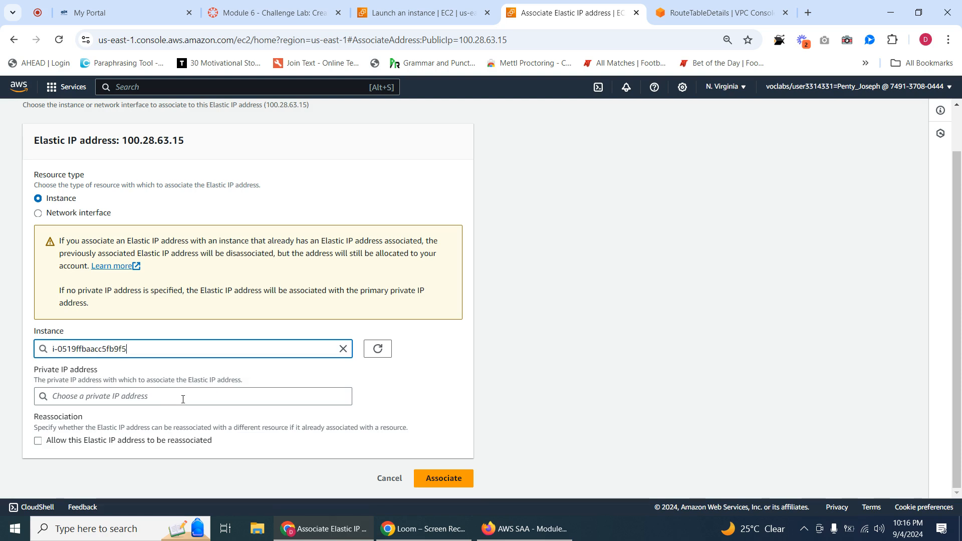
pyautogui.click(155, 404)
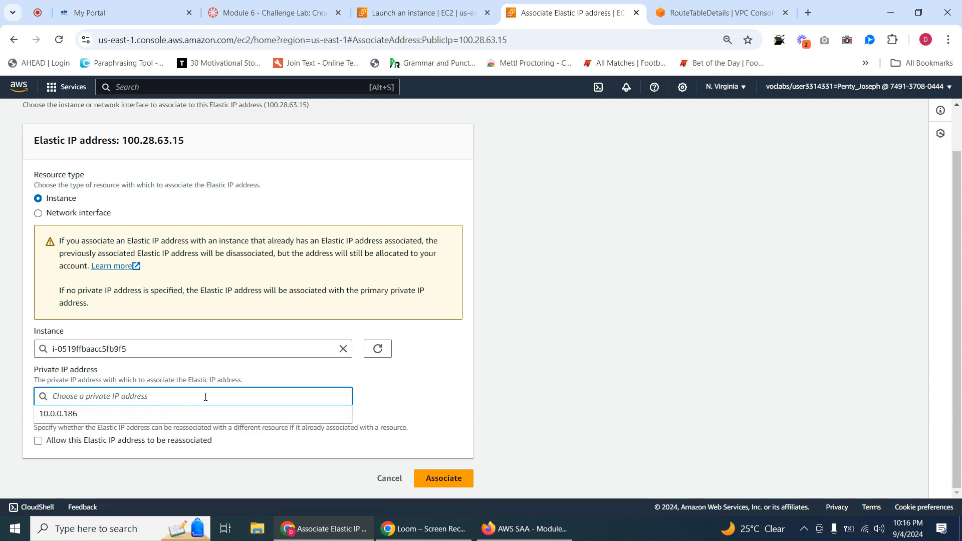
pyautogui.click(366, 382)
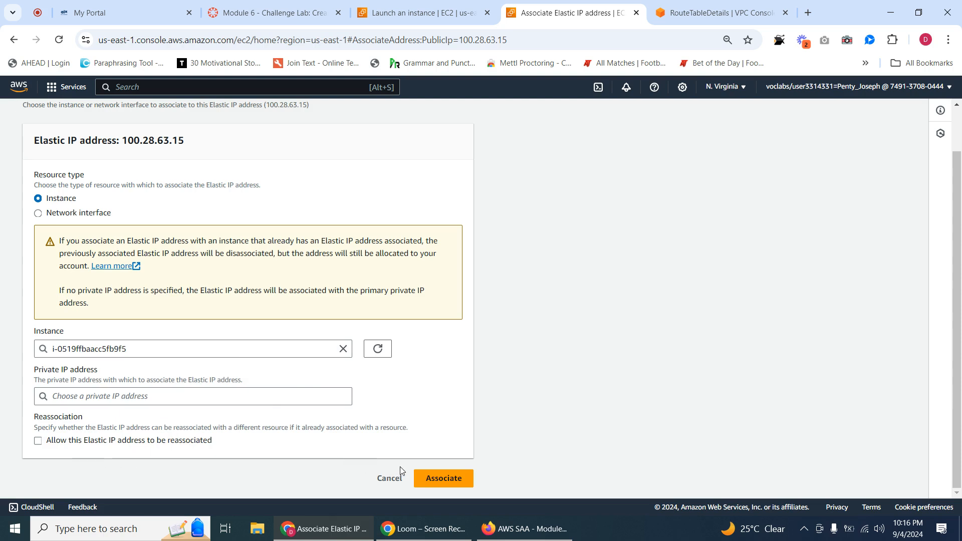
pyautogui.click(436, 478)
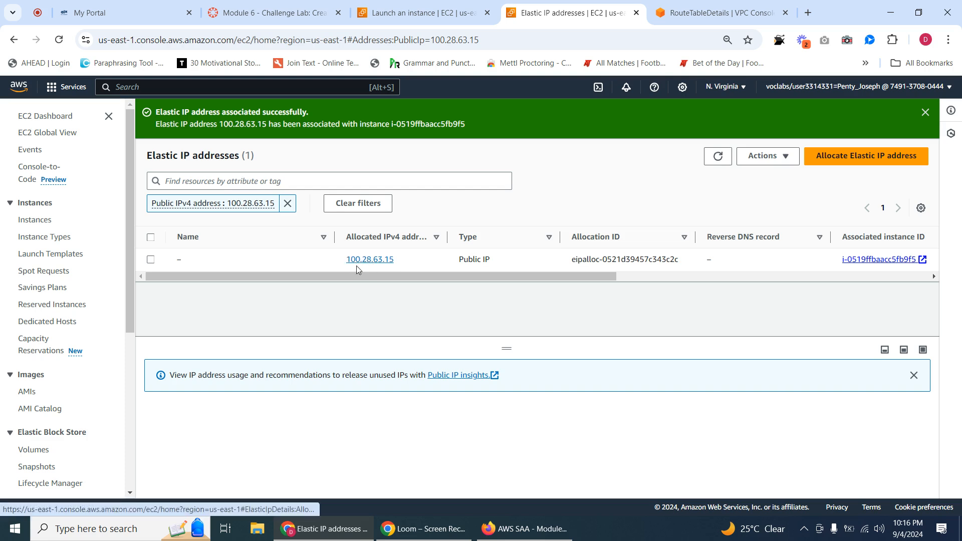
# Step: Open the running Bastion Host instance's details from the EC2 dashboard to check its public and Elastic IP addresses
pyautogui.click(61, 118)
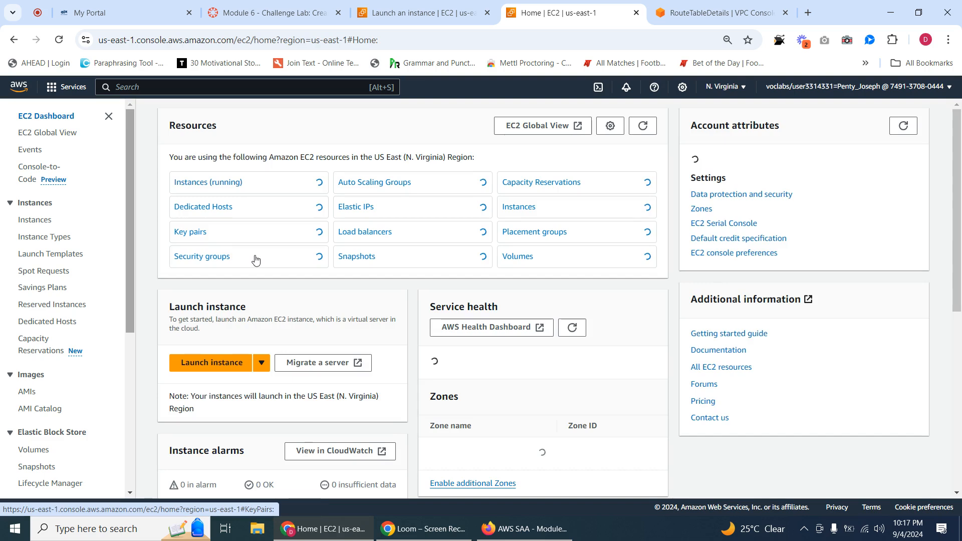
pyautogui.click(217, 185)
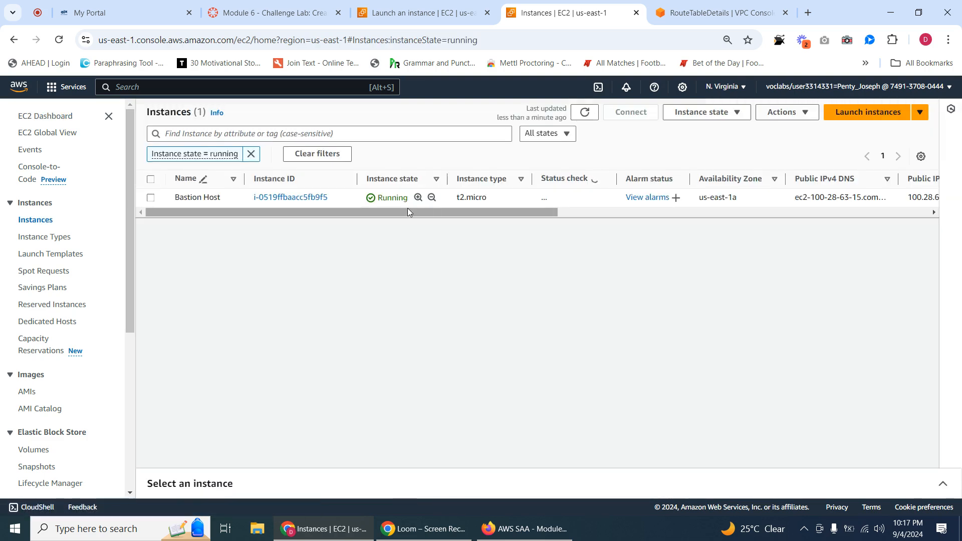
pyautogui.click(292, 197)
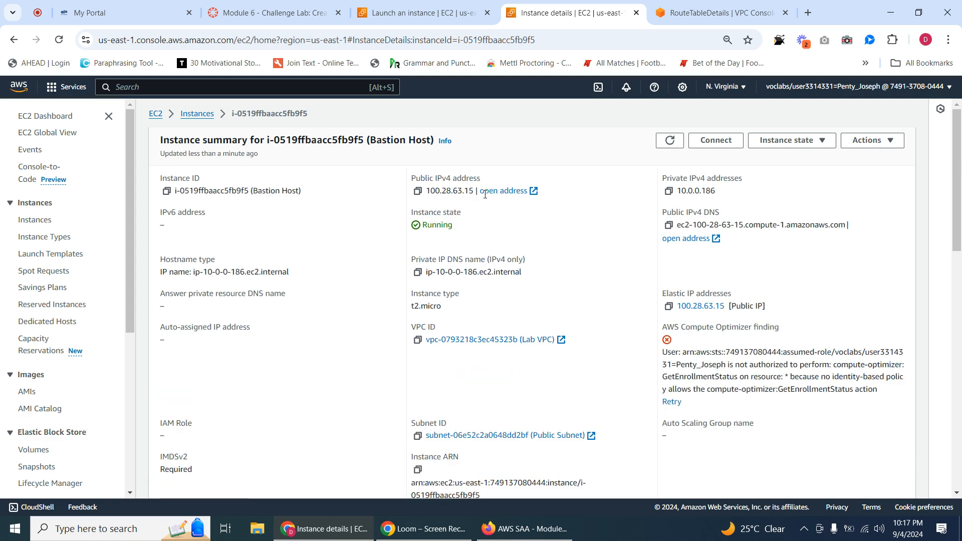
# Step: Download PuTTY through the link in the lab's Task 4 note for Windows users, accepting the unverified file
pyautogui.click(270, 13)
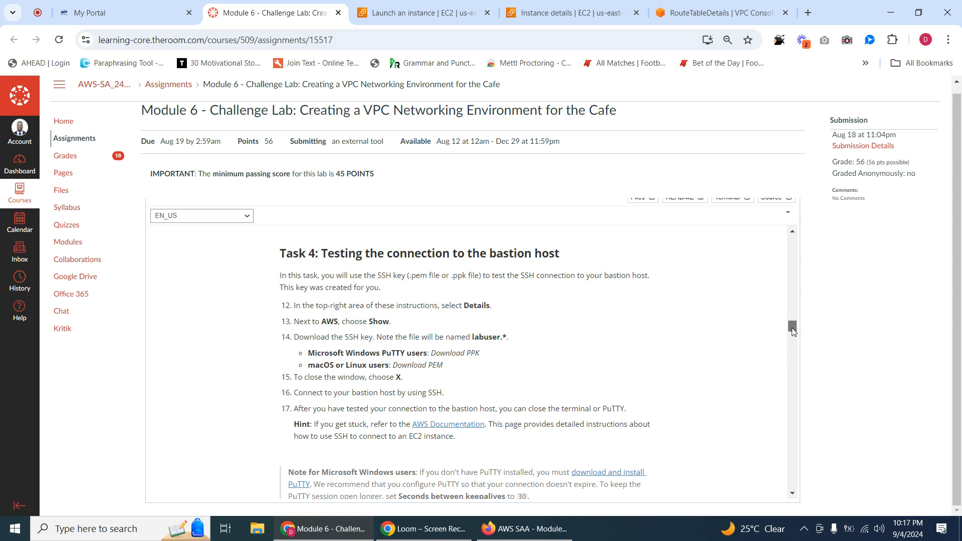
pyautogui.scroll(-2, 793, 328)
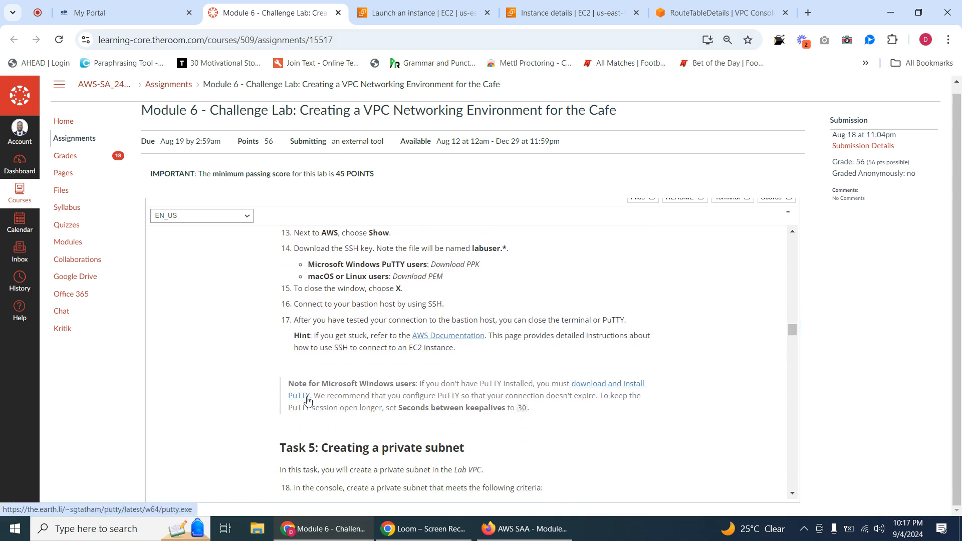
pyautogui.click(307, 396)
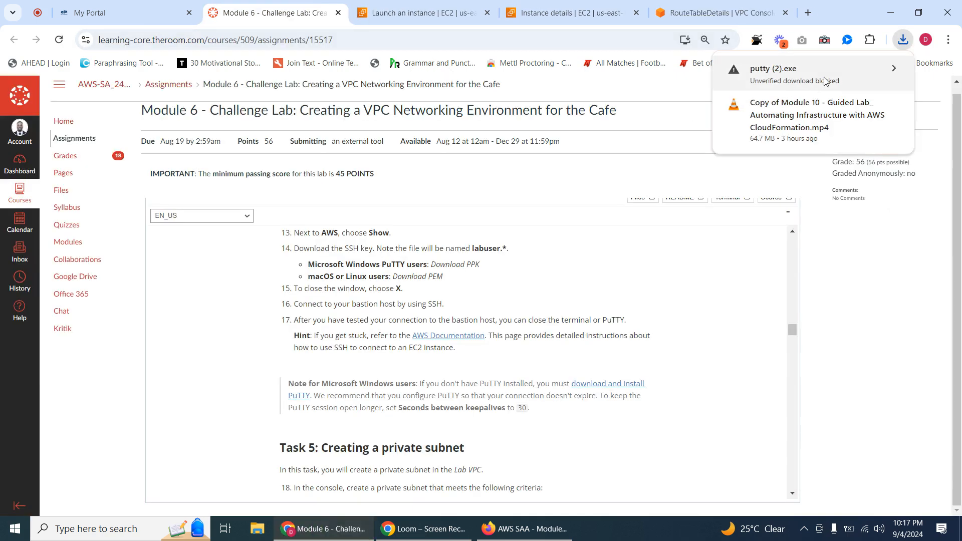
pyautogui.click(826, 81)
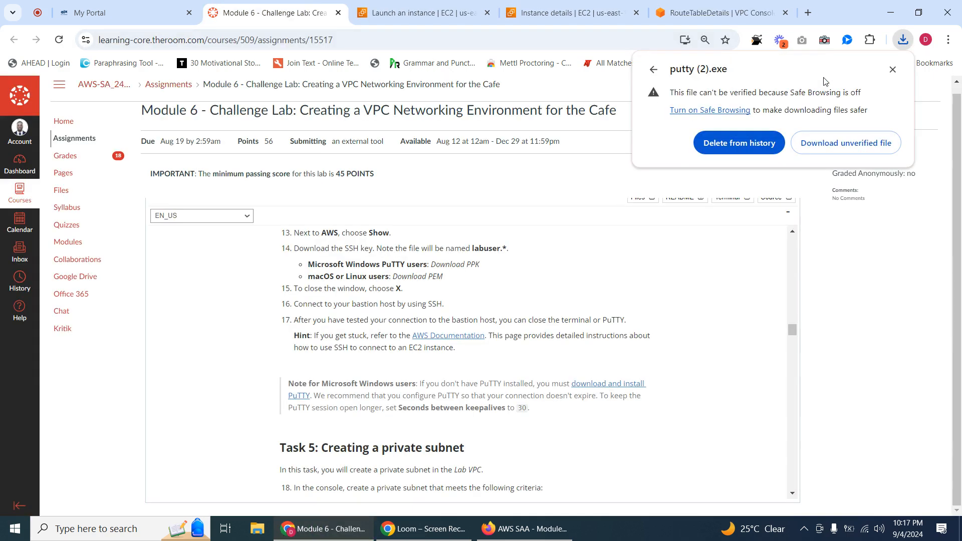
pyautogui.click(855, 144)
# Step: Launch the downloaded putty (2).exe from the Downloads folder, close the folder and move the PuTTY Configuration window aside
pyautogui.click(905, 47)
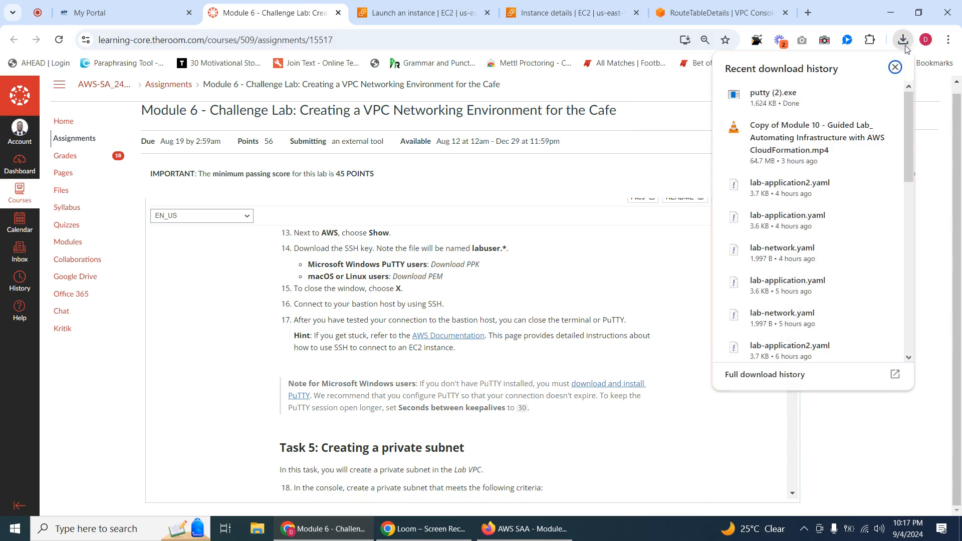
pyautogui.click(784, 105)
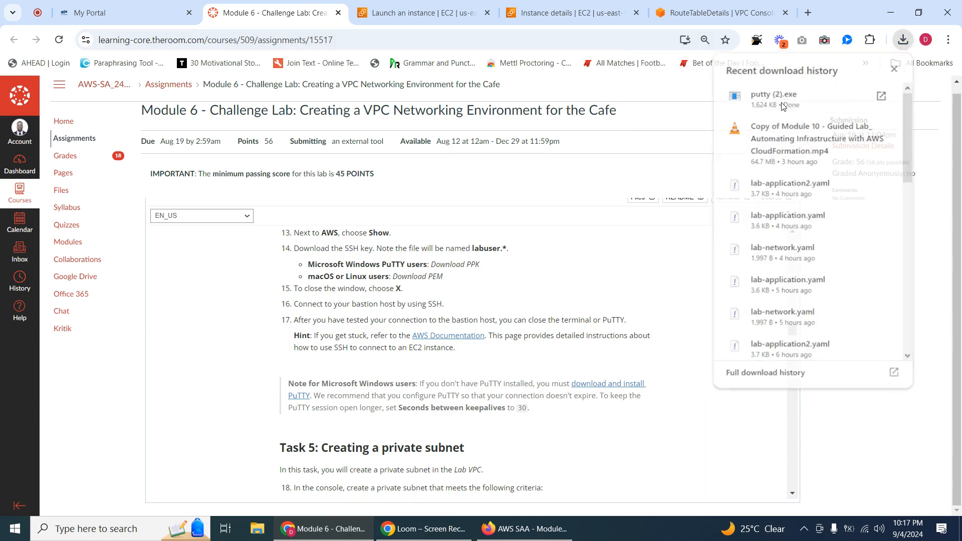
pyautogui.click(905, 42)
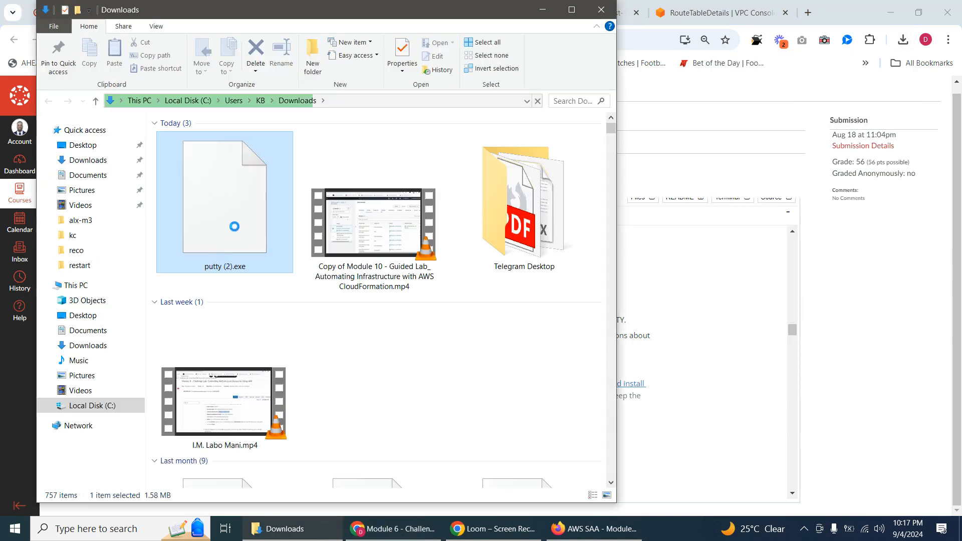
pyautogui.doubleClick(236, 231)
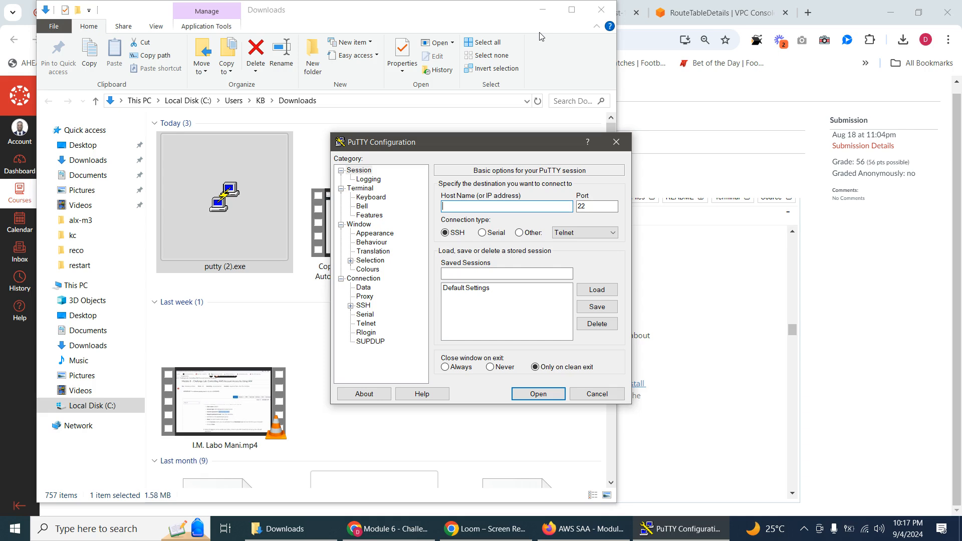
pyautogui.click(602, 10)
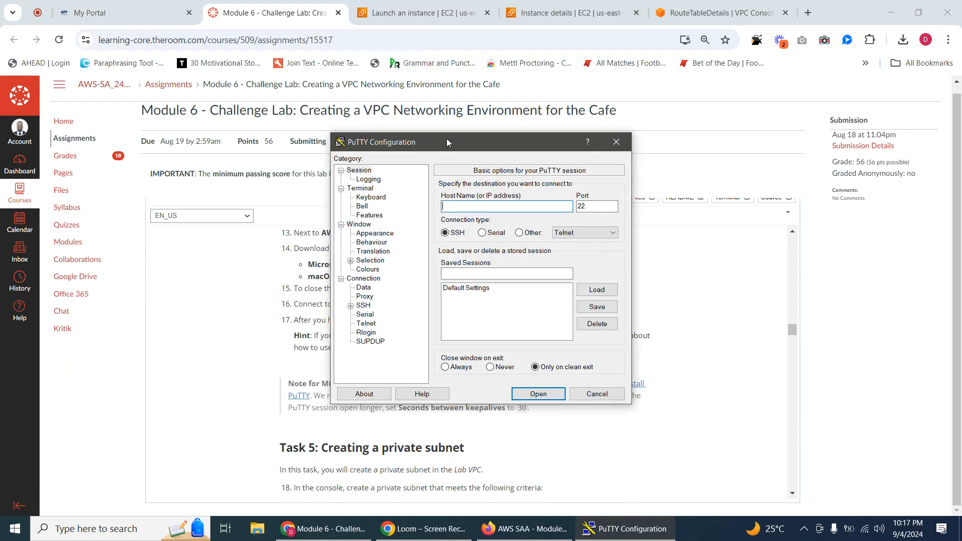
pyautogui.moveTo(446, 138); pyautogui.dragTo(215, 32)
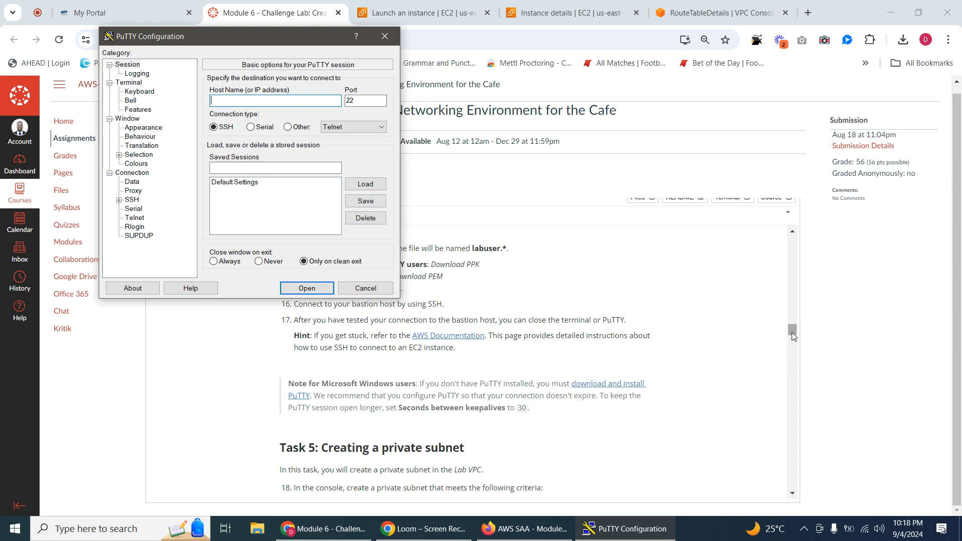
# Step: Review the Task 4 SSH key download instructions and look for the Details option above the lab instructions
pyautogui.moveTo(794, 335); pyautogui.dragTo(793, 327)
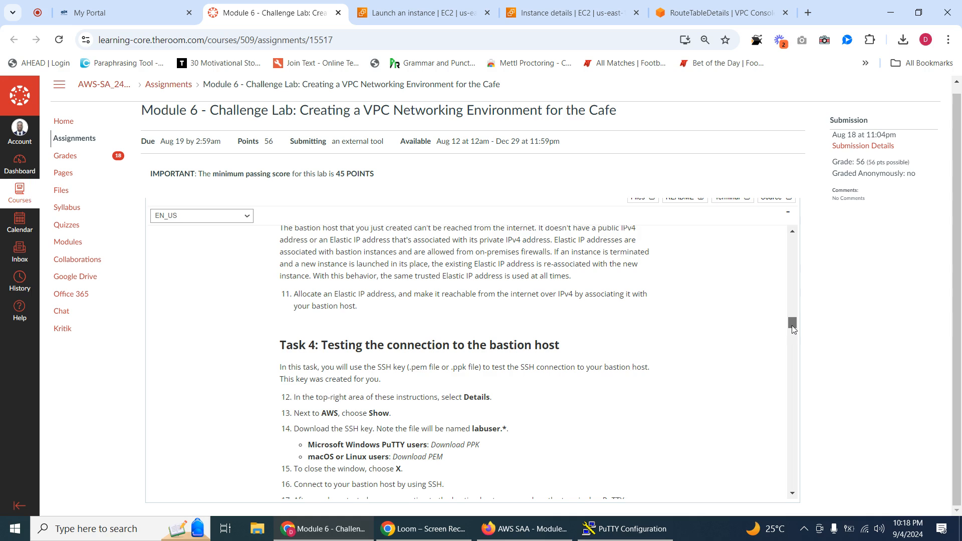
pyautogui.moveTo(793, 327); pyautogui.dragTo(793, 338)
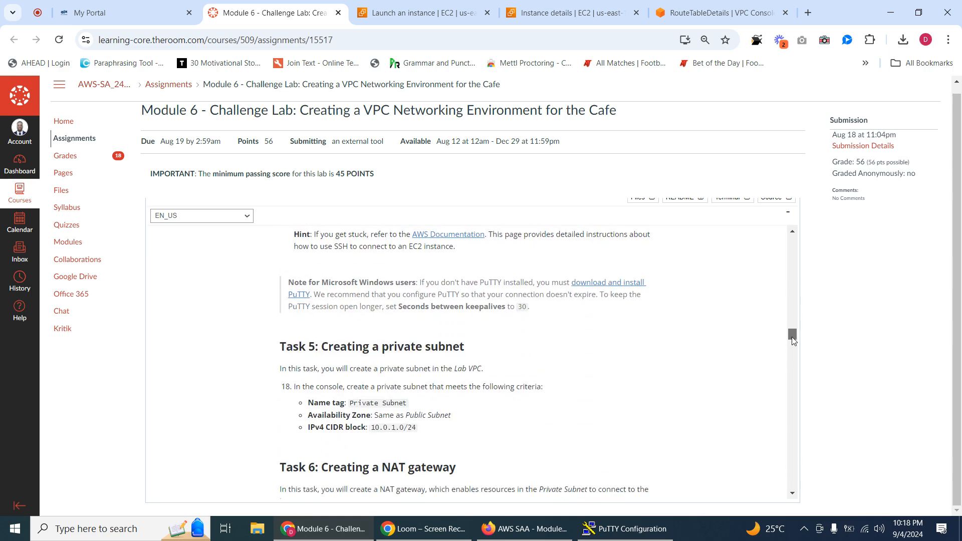
pyautogui.moveTo(793, 339); pyautogui.dragTo(793, 328)
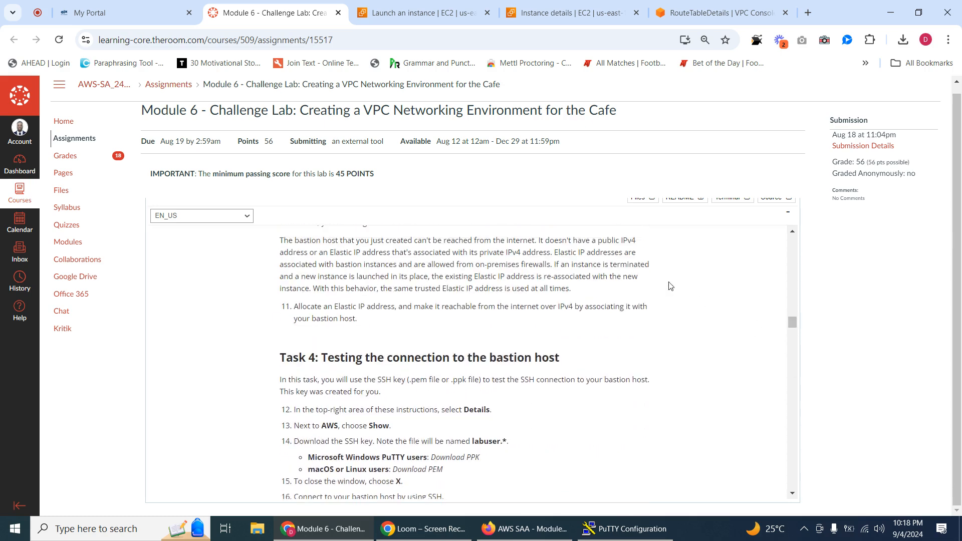
pyautogui.scroll(1, 324, 196)
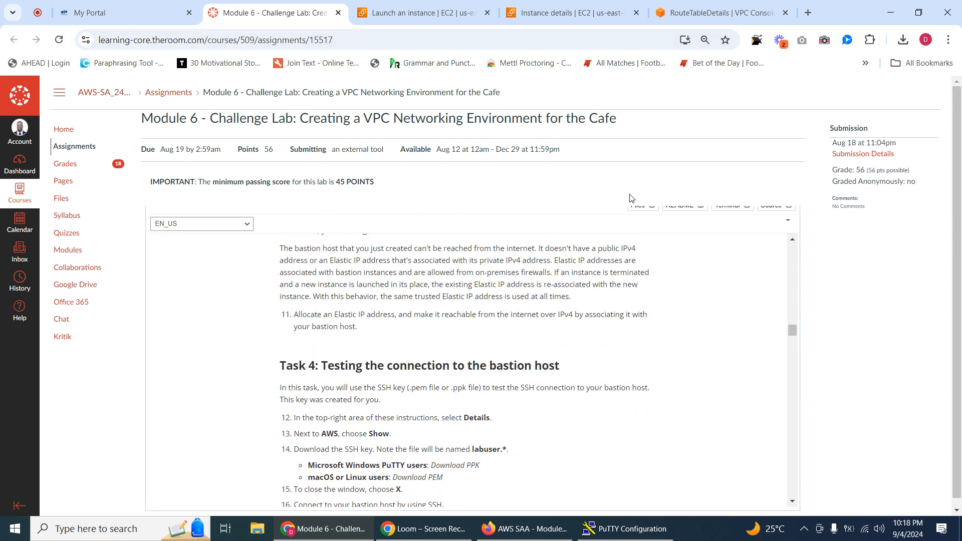
pyautogui.scroll(-1, 874, 226)
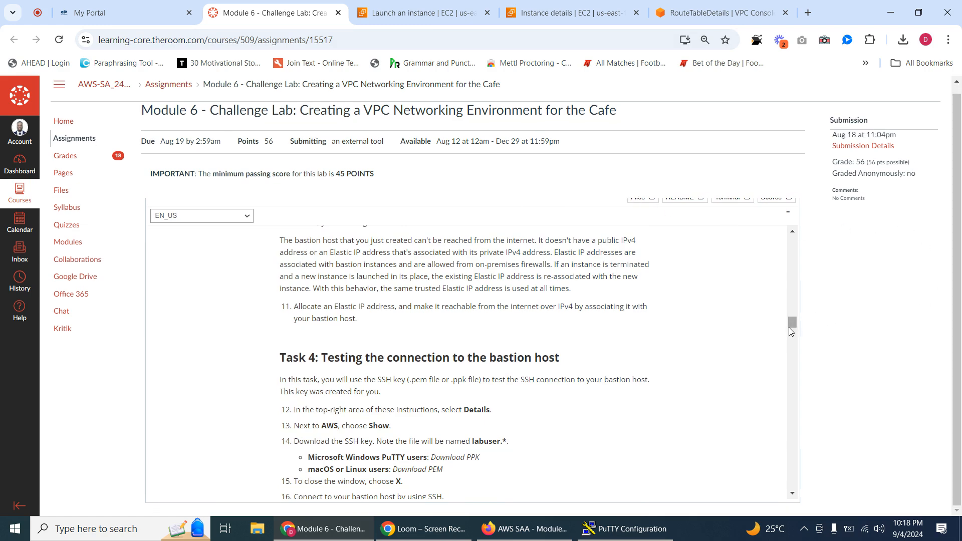
pyautogui.moveTo(793, 323); pyautogui.dragTo(780, 205)
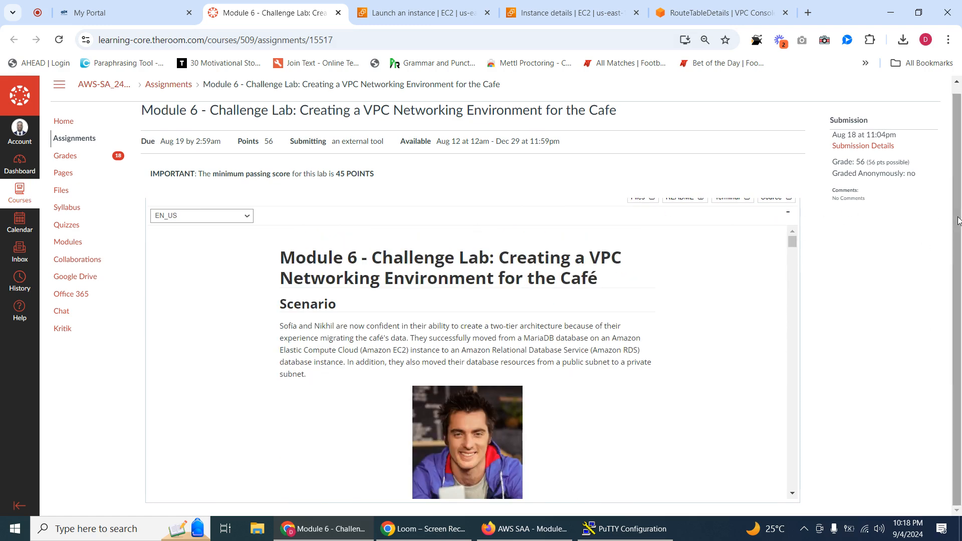
pyautogui.moveTo(958, 218); pyautogui.dragTo(956, 142)
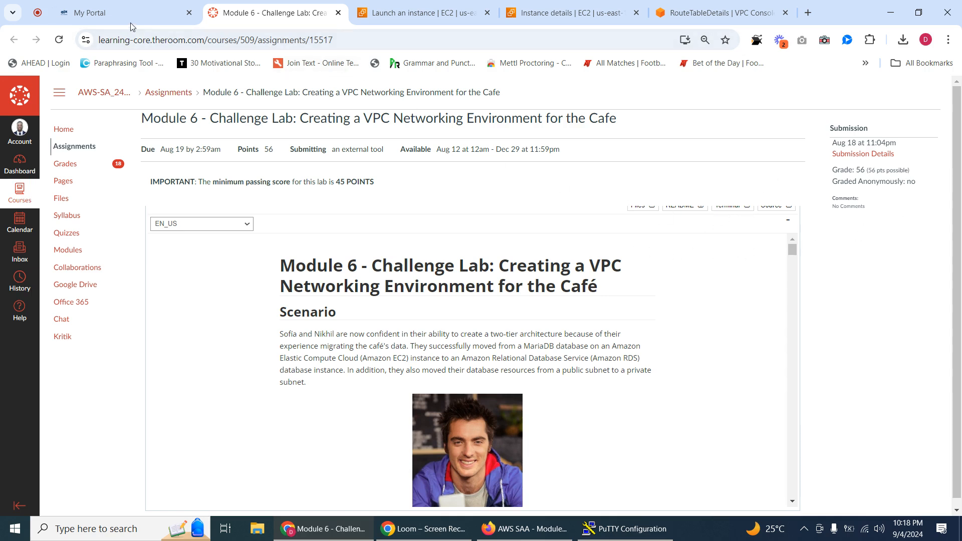
pyautogui.scroll(-1, 374, 220)
pyautogui.scroll(1, 380, 251)
# Step: Set the lab page's browser zoom to 100%
pyautogui.click(949, 39)
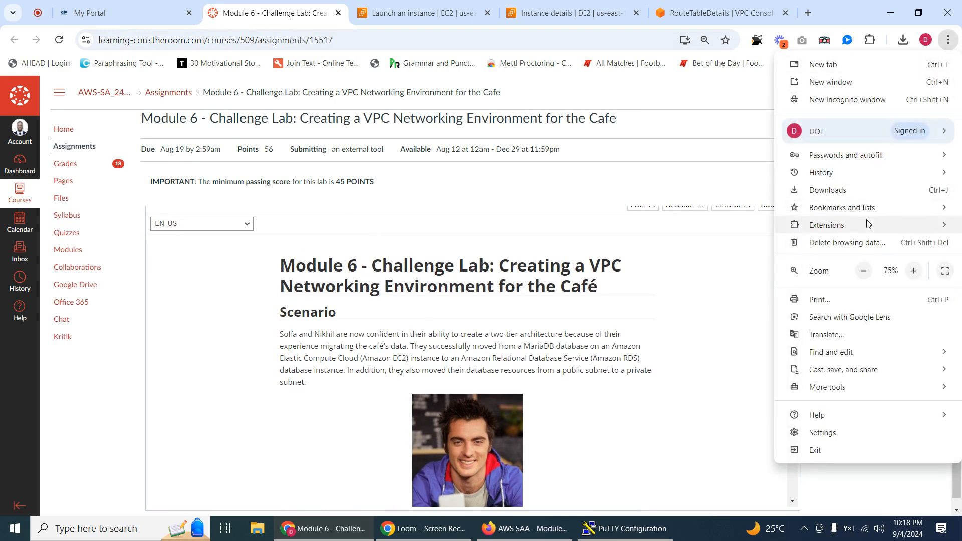
pyautogui.click(915, 272)
pyautogui.click(916, 271)
pyautogui.click(916, 271)
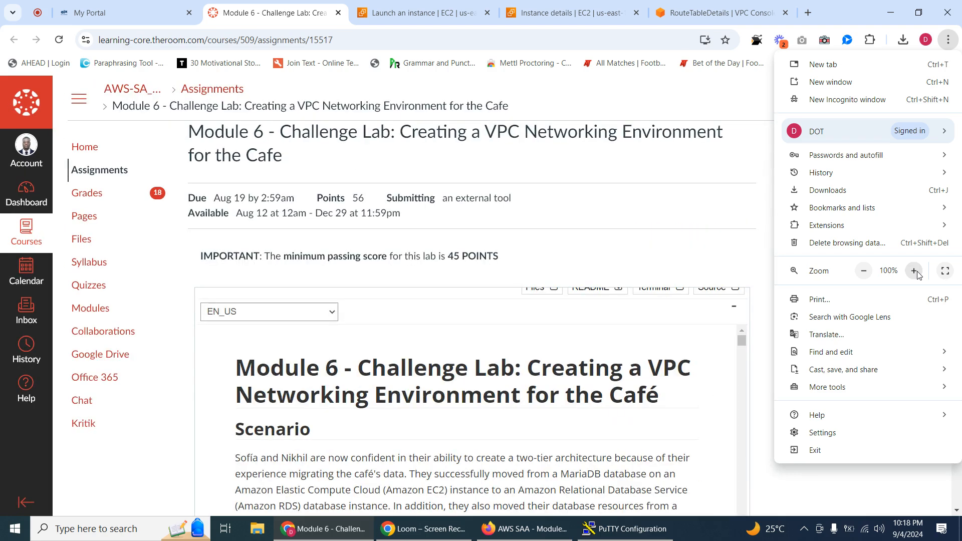
# Step: Reload the Module 6 challenge lab page and hide its Terminal pane
pyautogui.click(432, 341)
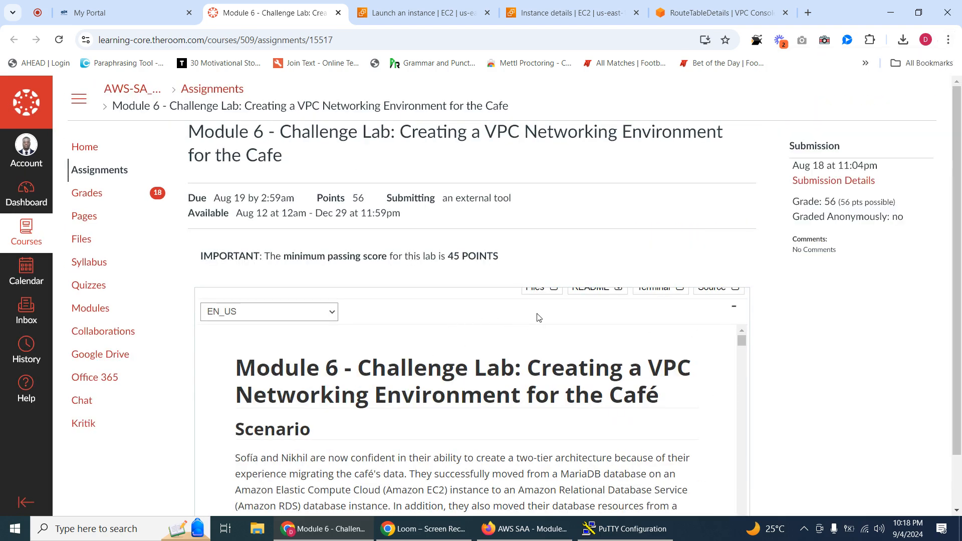
pyautogui.click(59, 40)
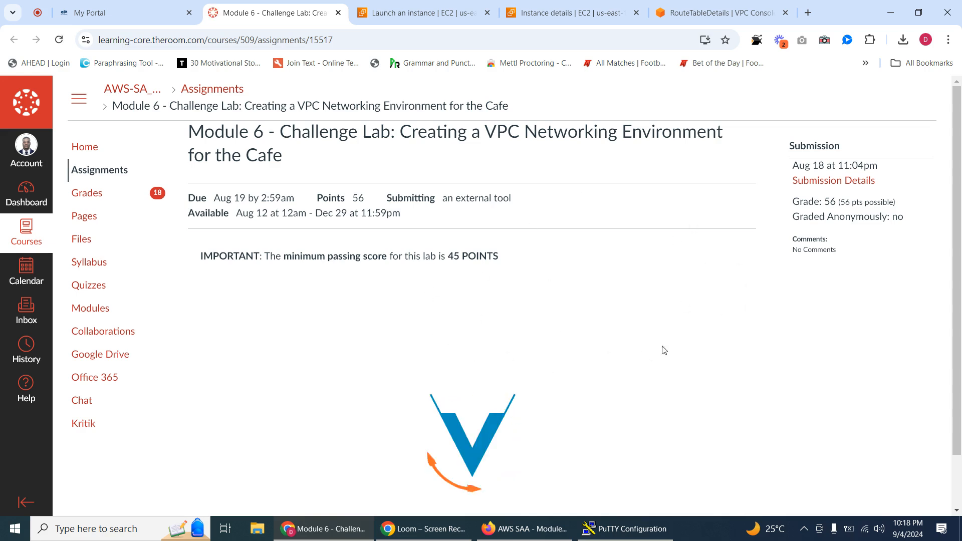
pyautogui.click(424, 4)
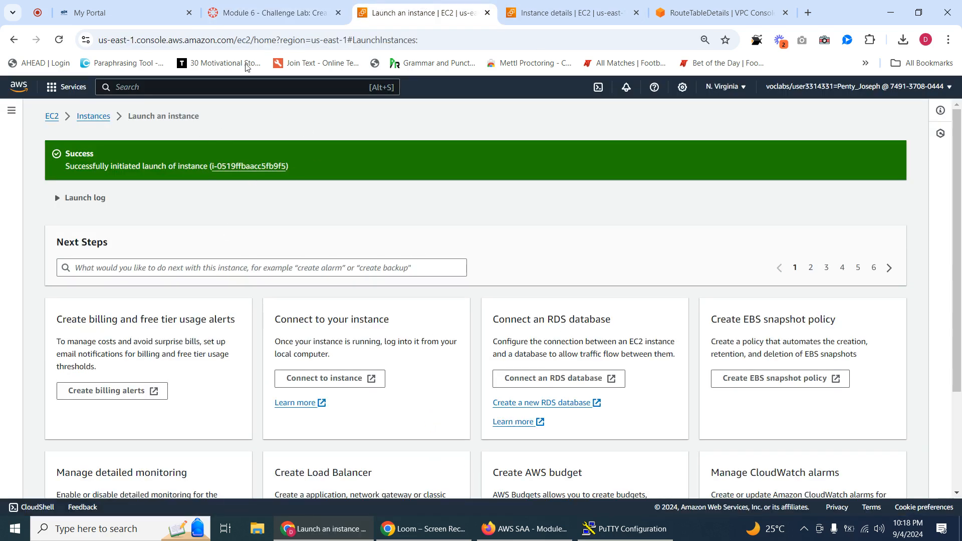
pyautogui.click(265, 12)
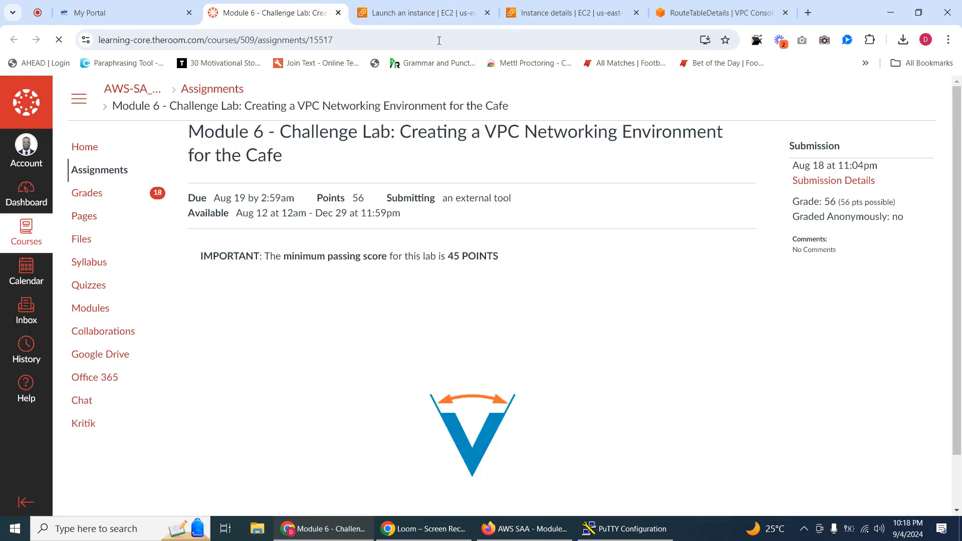
pyautogui.click(423, 13)
pyautogui.click(271, 13)
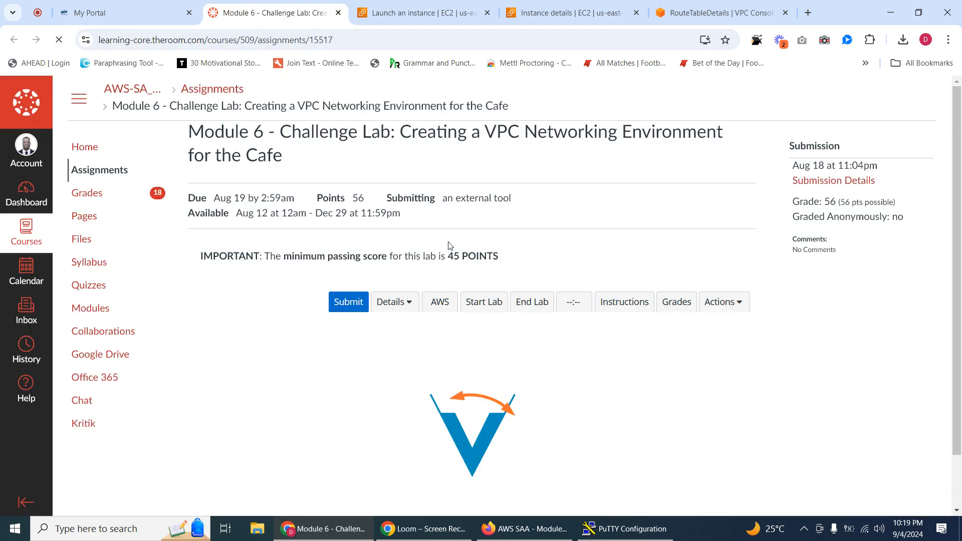
pyautogui.click(411, 305)
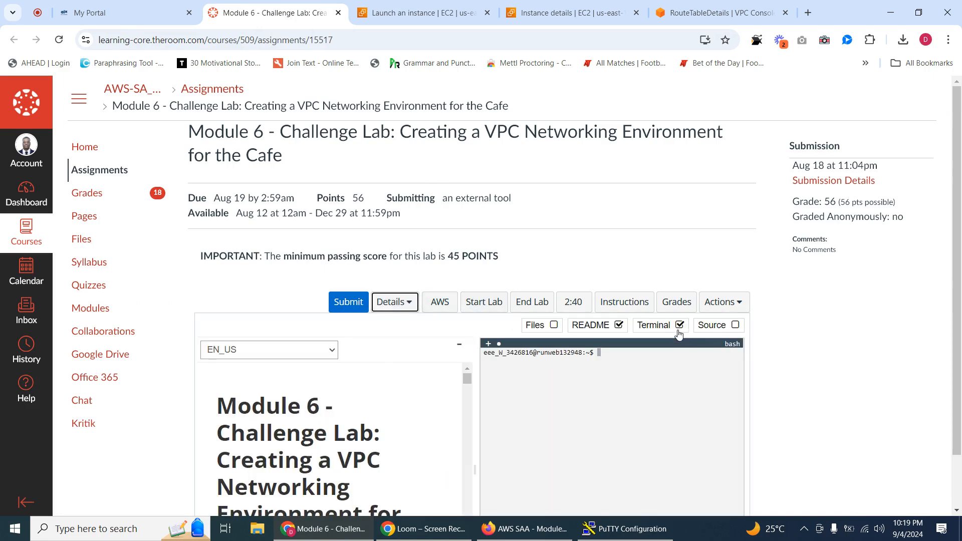
pyautogui.click(680, 326)
# Step: Show the AWS information in the lab's details and download the SSH key in PPK format
pyautogui.click(401, 303)
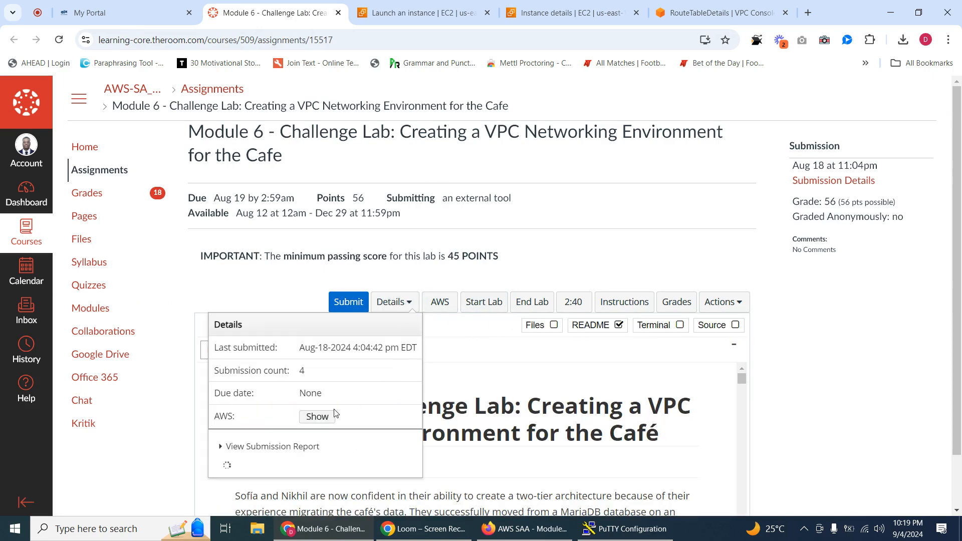
pyautogui.click(316, 415)
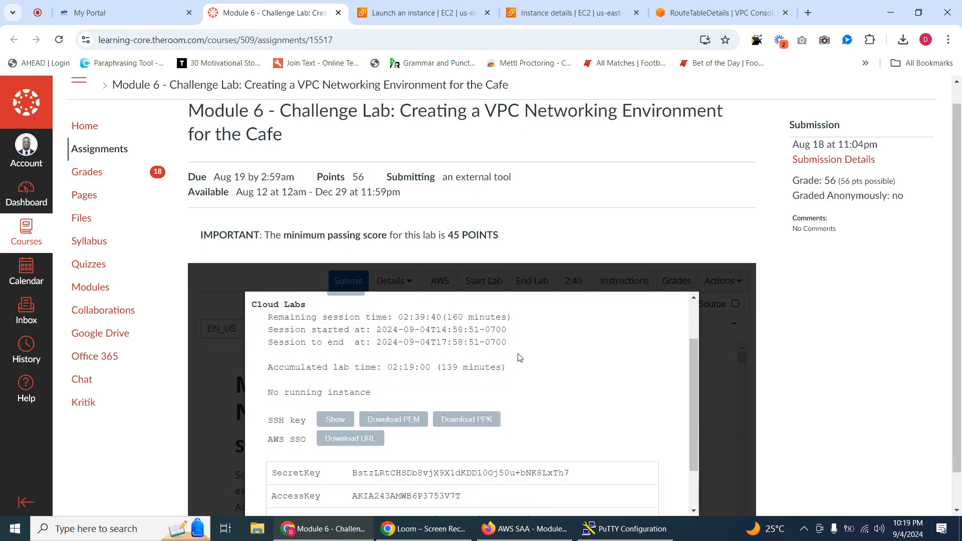
pyautogui.click(470, 424)
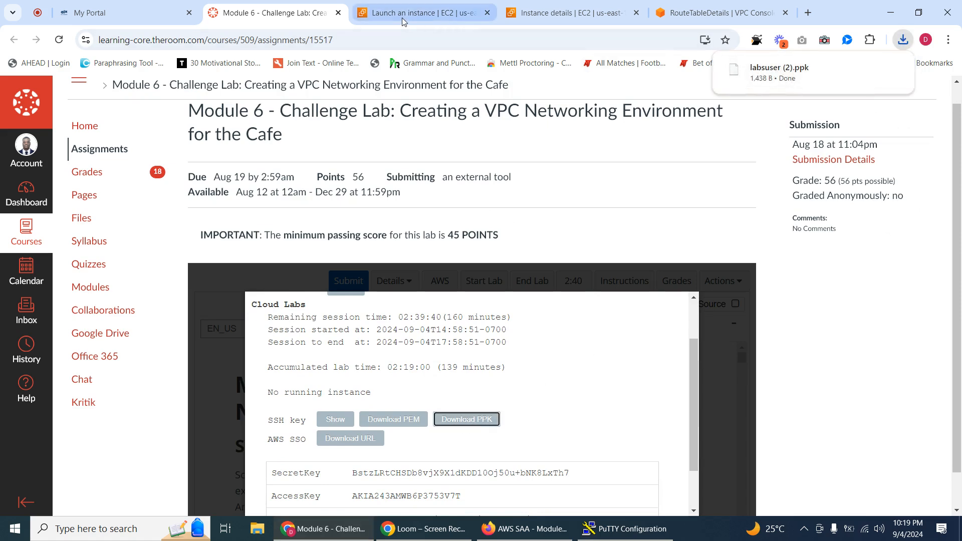
# Step: Copy the public IPv4 address from the Bastion Host's instance summary in the EC2 console
pyautogui.click(626, 529)
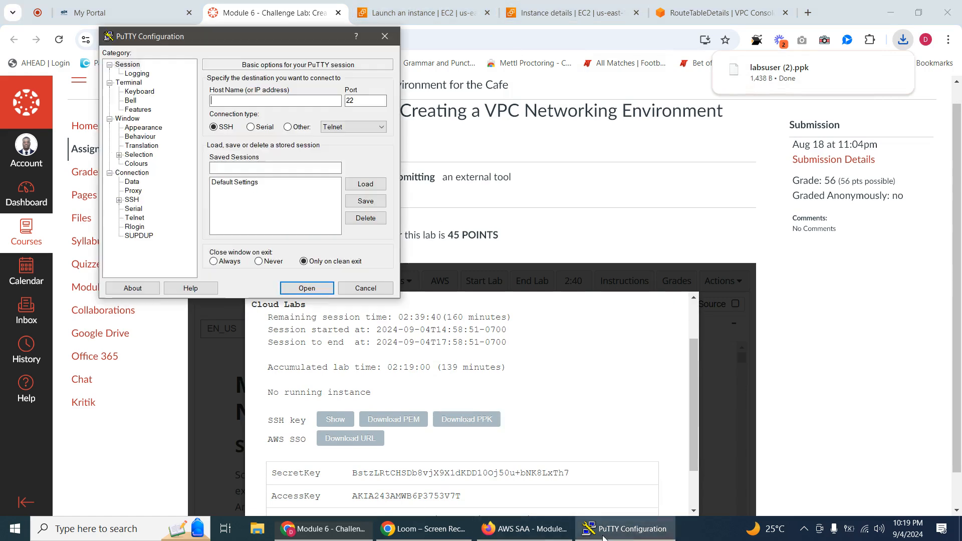
pyautogui.click(476, 179)
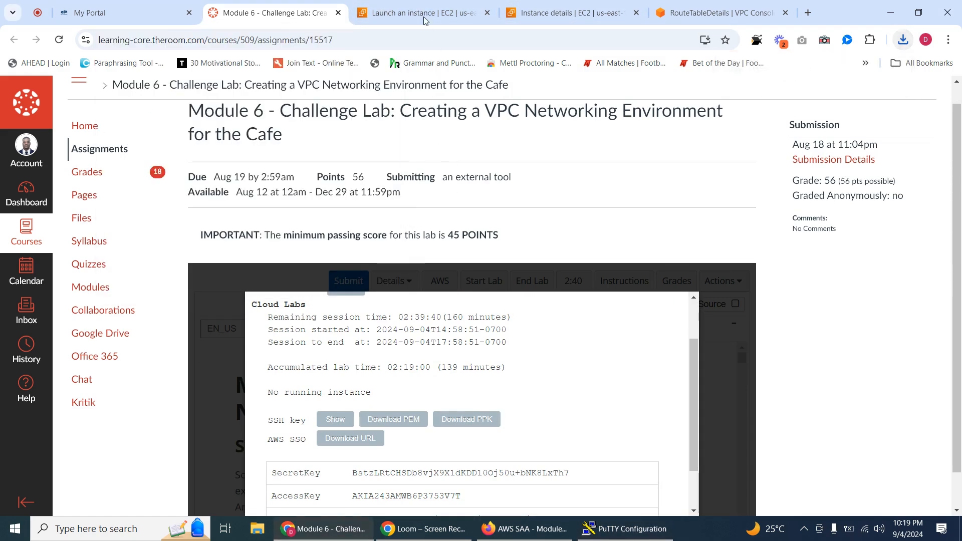
pyautogui.click(412, 13)
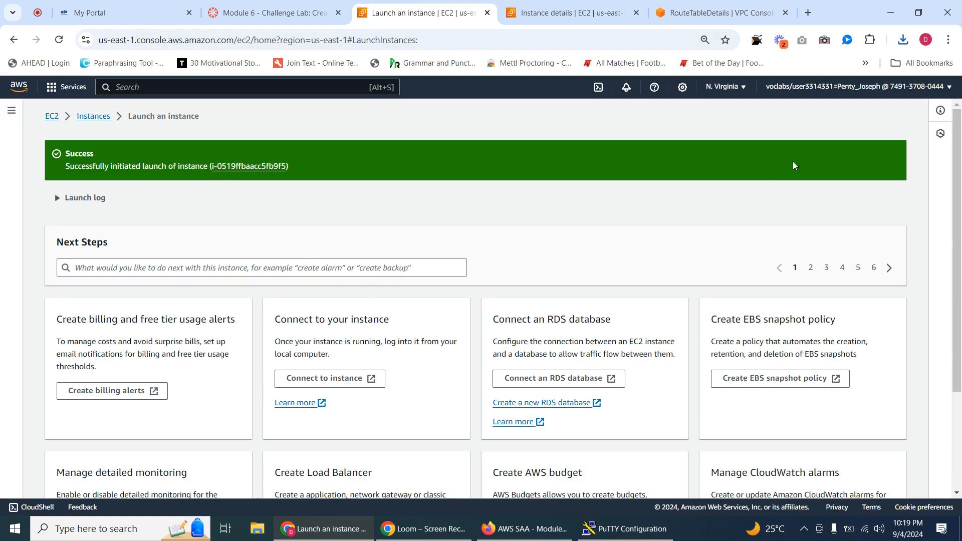
pyautogui.click(235, 166)
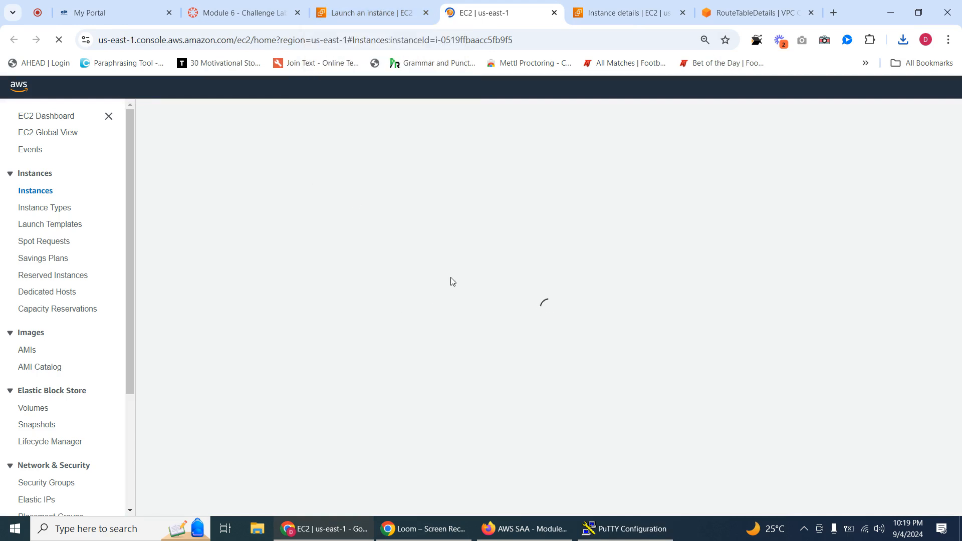
pyautogui.click(372, 4)
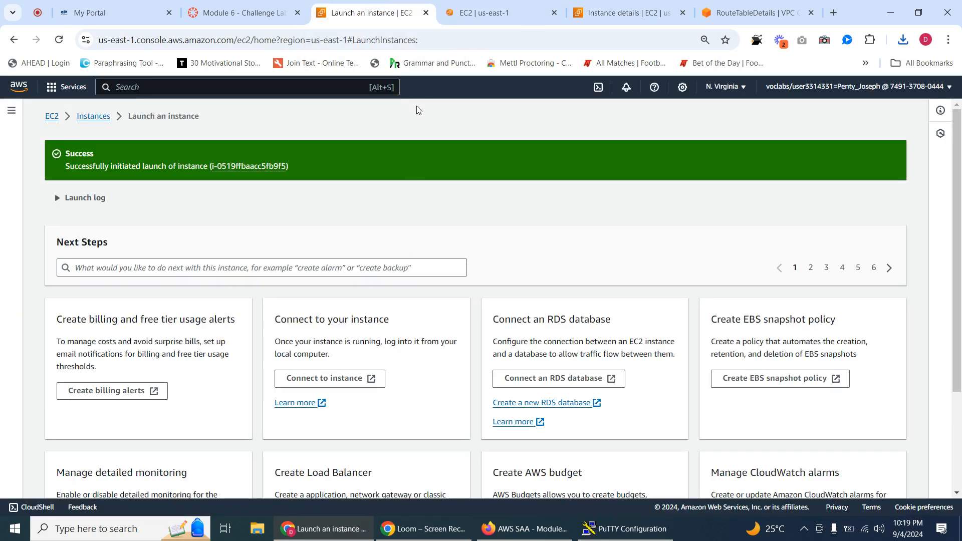
pyautogui.click(484, 13)
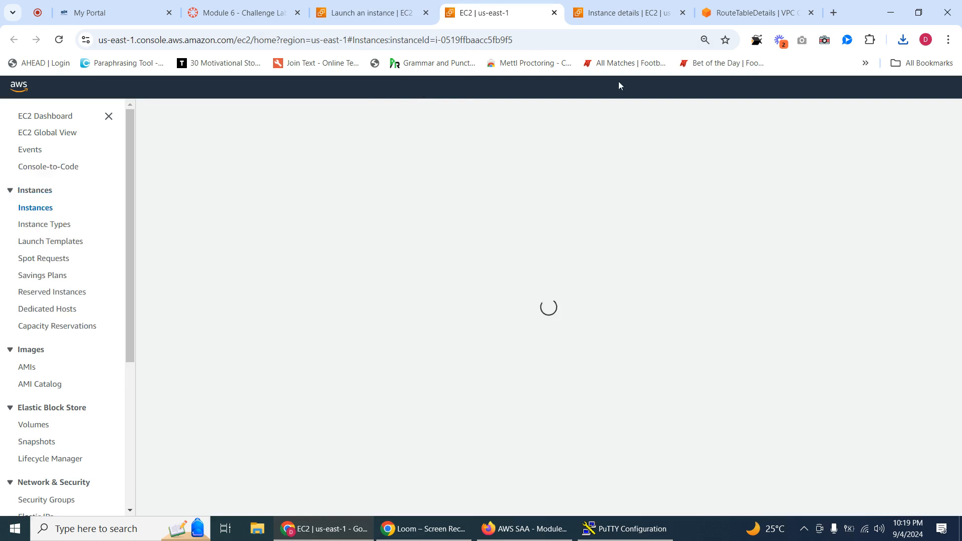
pyautogui.click(622, 13)
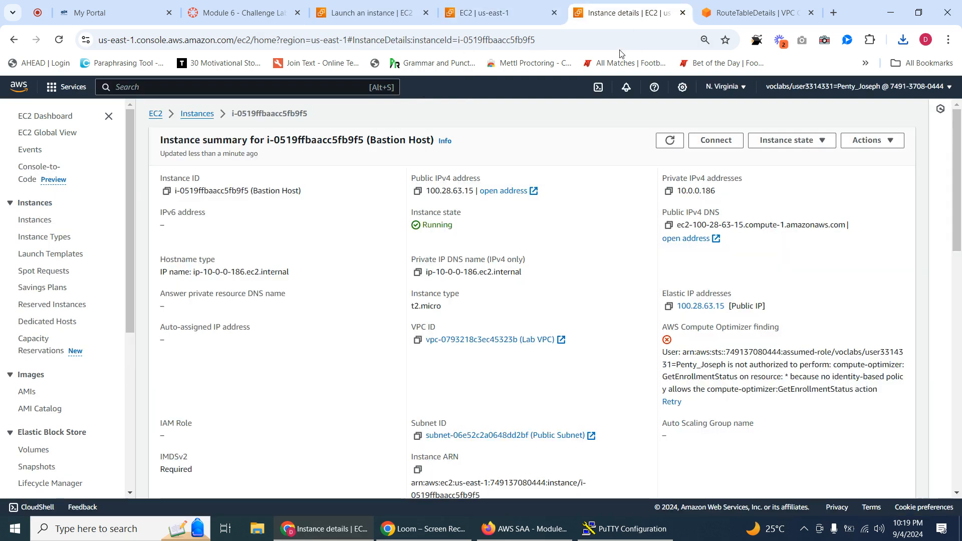
pyautogui.click(415, 193)
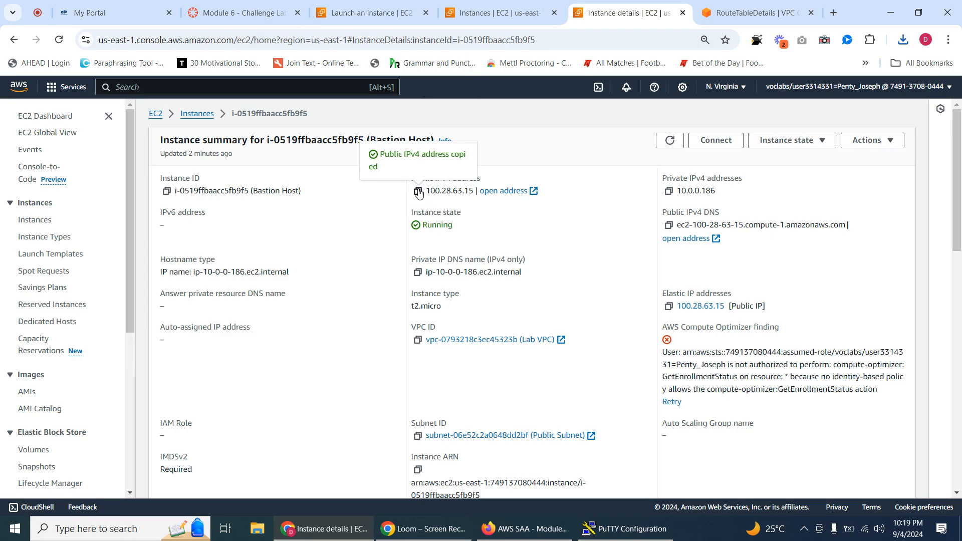
# Step: Switch to PuTTY and enter the copied address 100.28.63.15 as the SSH session's host name
pyautogui.hotkey('ctrl', 'Tab')
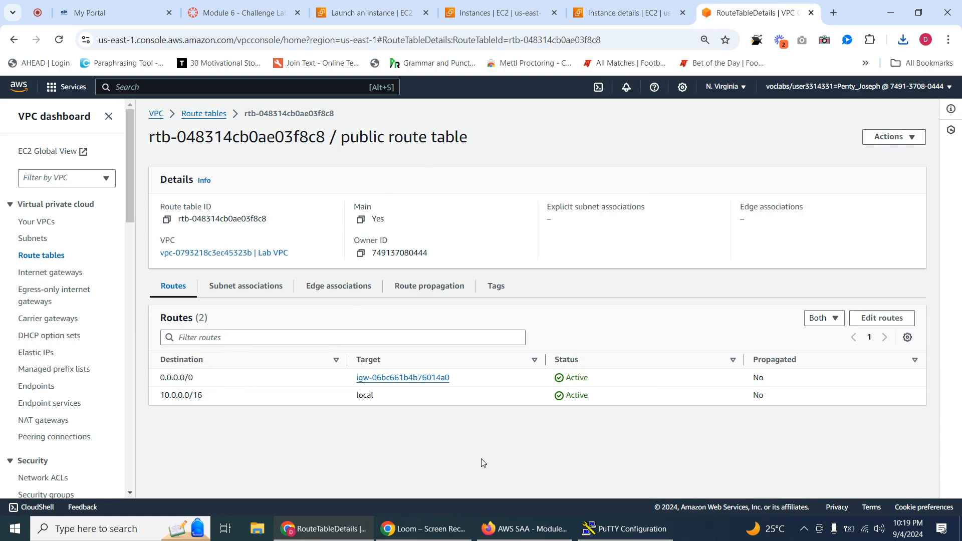
pyautogui.click(624, 528)
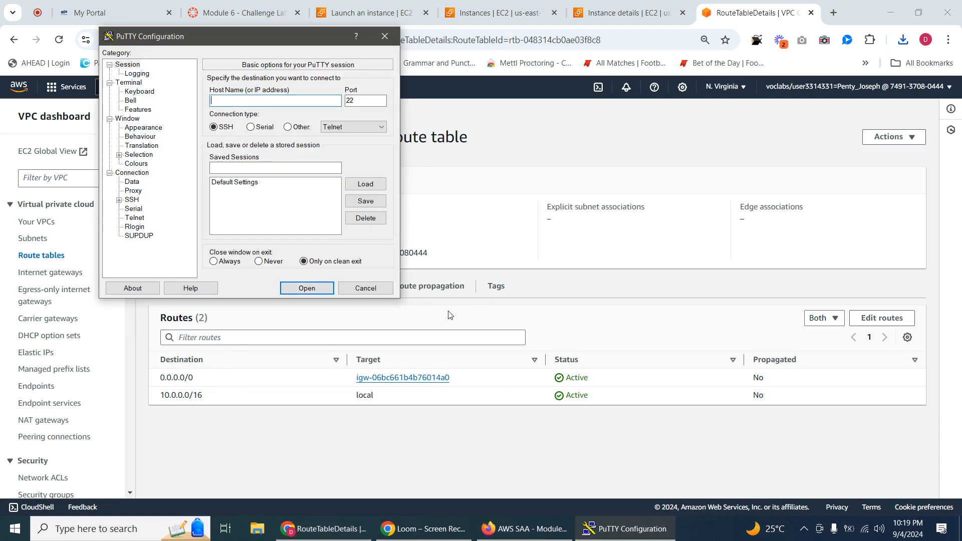
pyautogui.rightClick(236, 101)
pyautogui.click(287, 147)
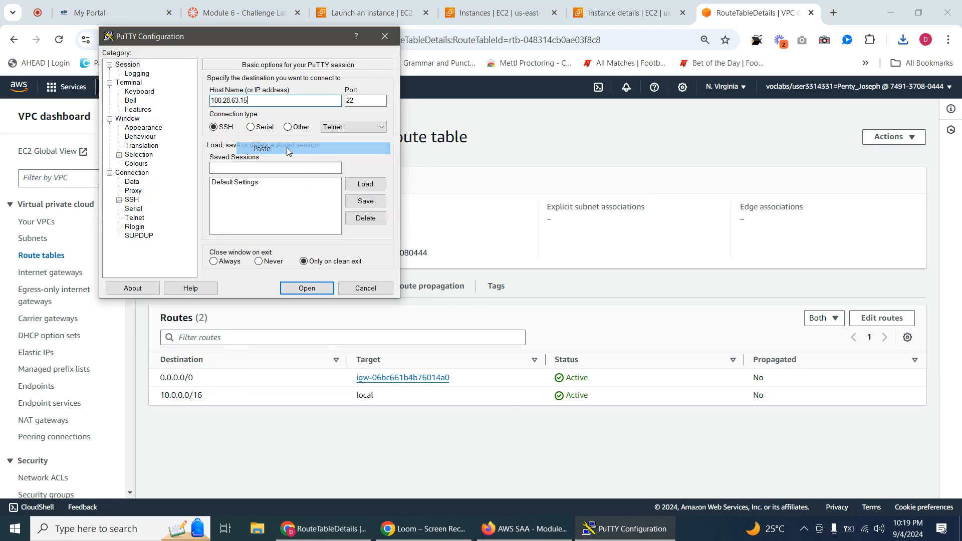
# Step: Set labsuser (2).ppk from the Downloads folder as the private key file in PuTTY's SSH authentication credentials
pyautogui.click(119, 200)
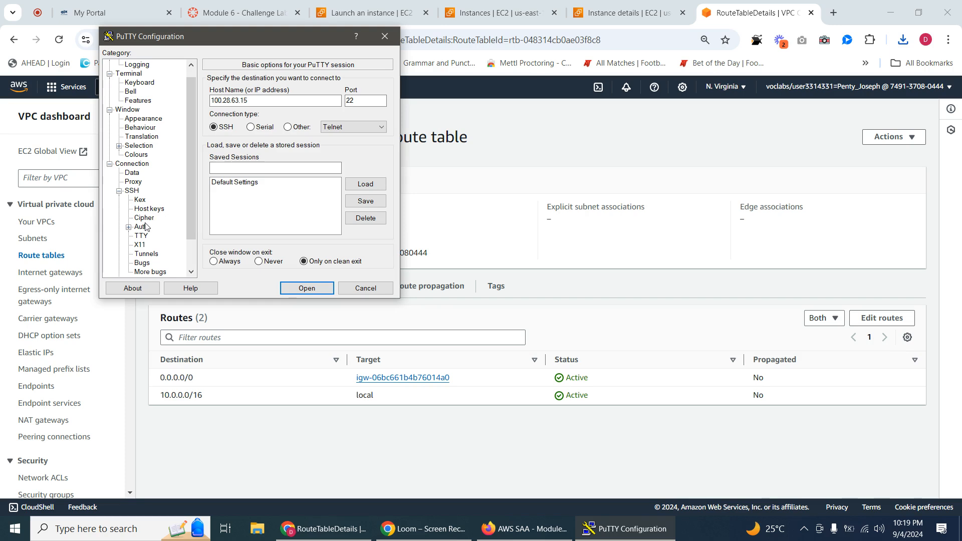
pyautogui.click(128, 227)
pyautogui.click(163, 236)
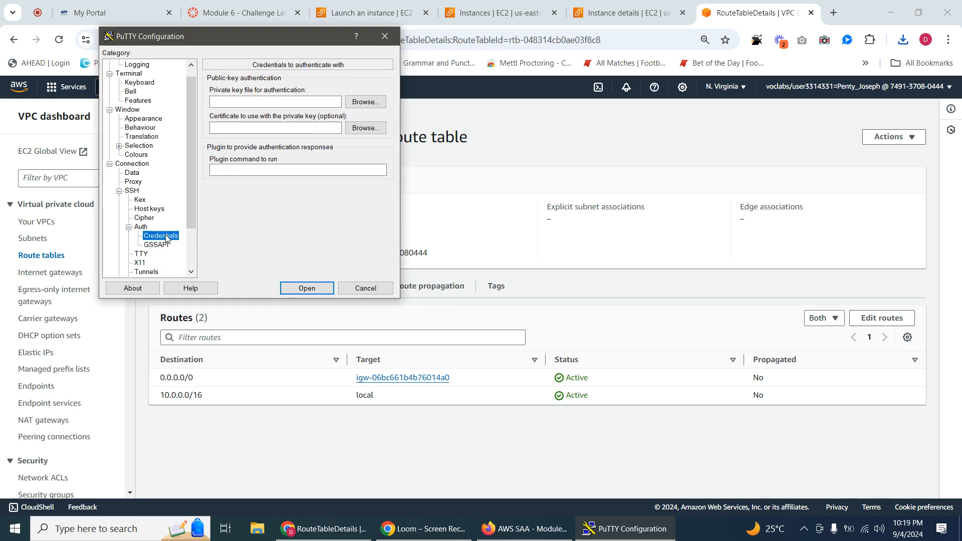
pyautogui.click(364, 103)
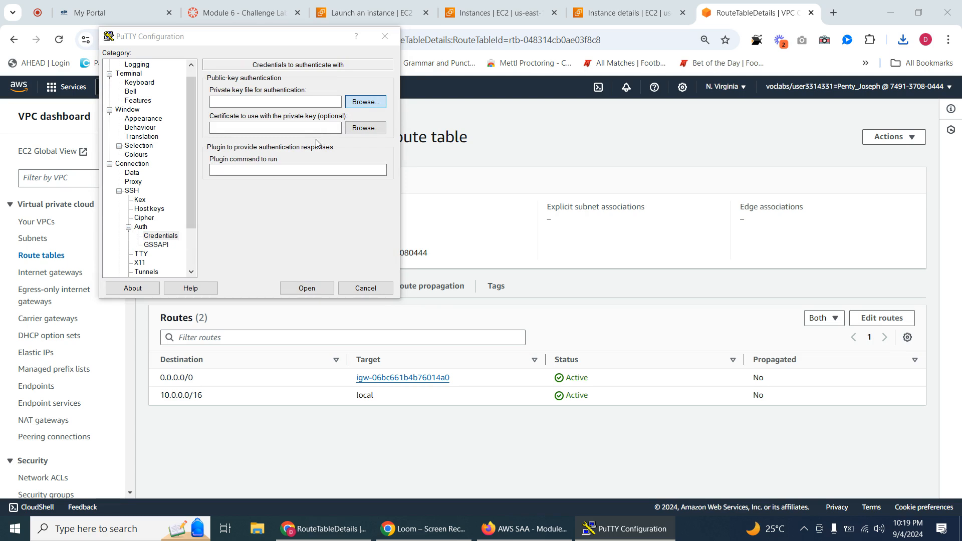
pyautogui.scroll(-5, 423, 162)
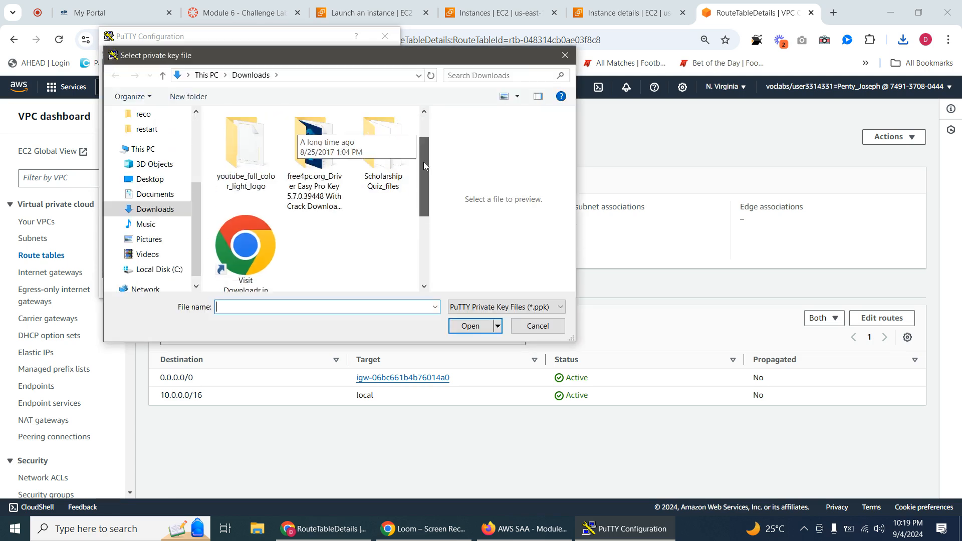
pyautogui.click(323, 273)
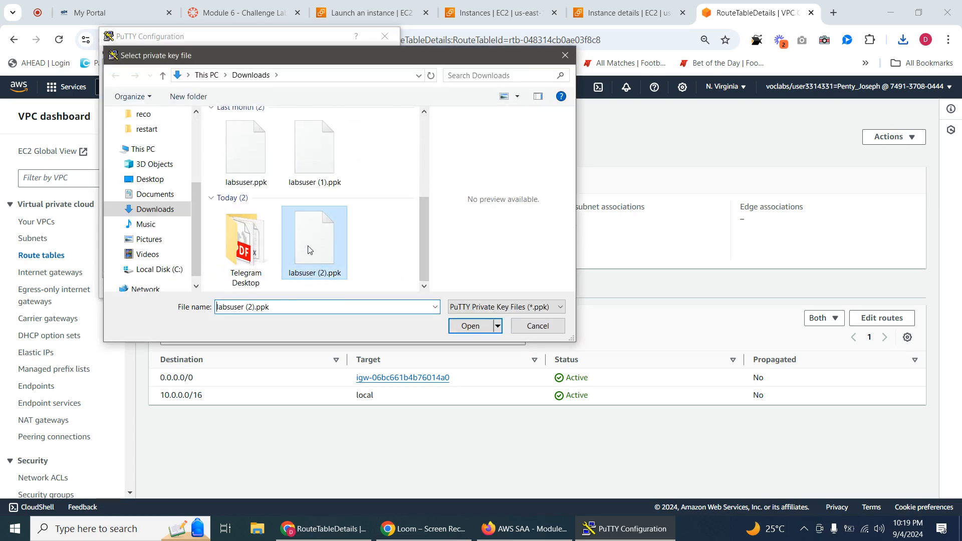
pyautogui.rightClick(308, 233)
pyautogui.click(359, 241)
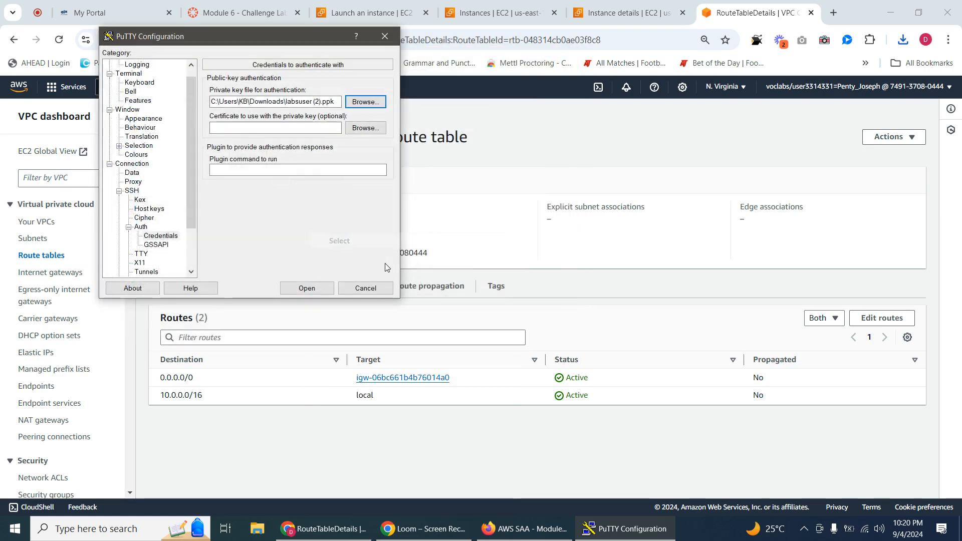
# Step: Open the SSH connection, accept and cache the server's host key, and log in as ec2-user
pyautogui.click(289, 292)
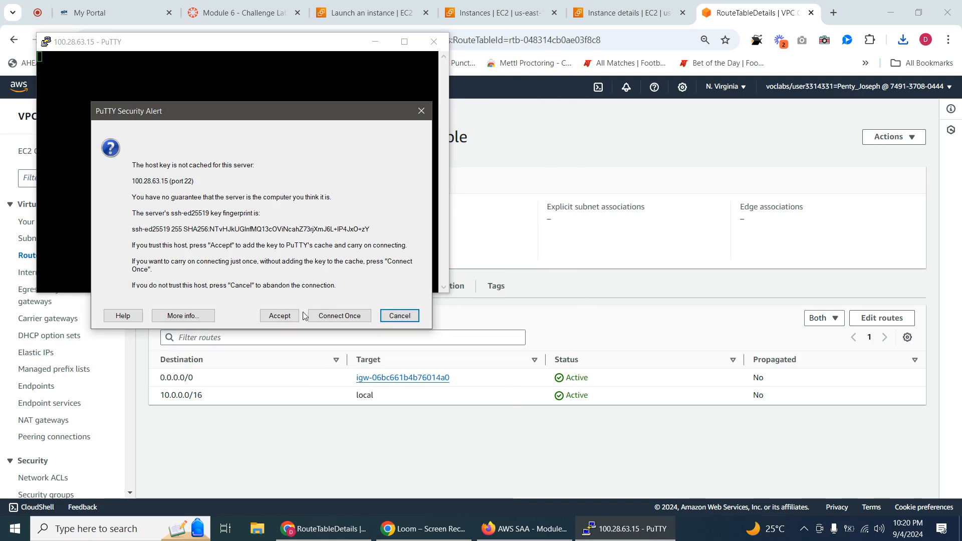
pyautogui.click(278, 316)
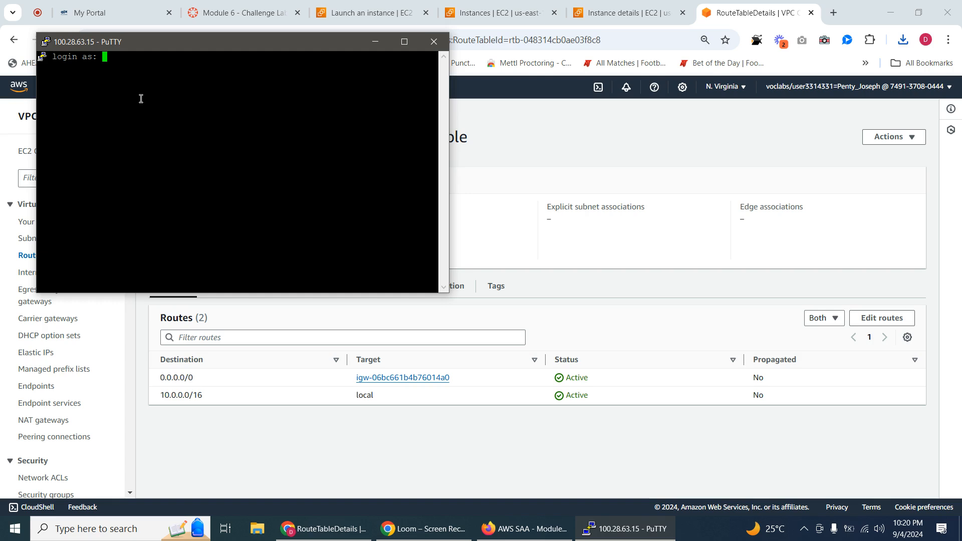
pyautogui.write('ec')
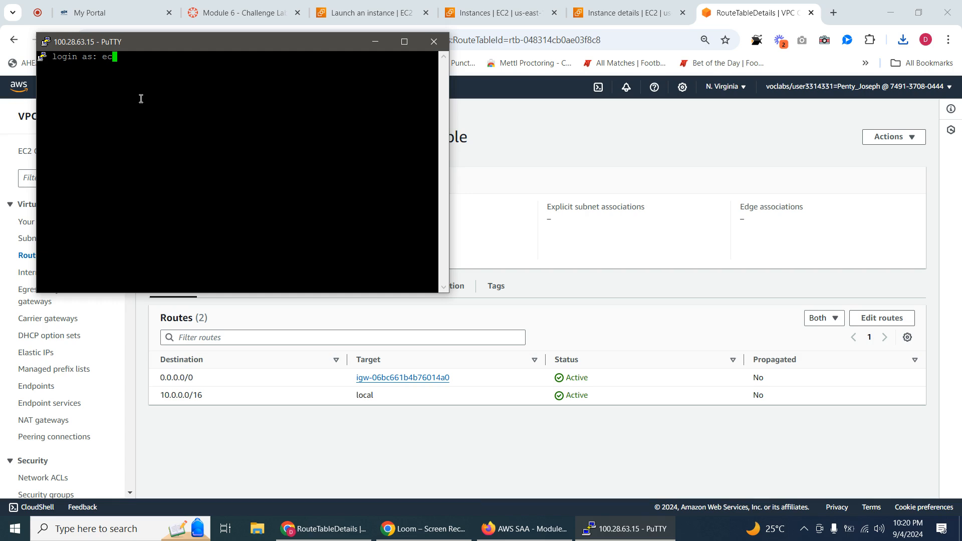
pyautogui.write('2-user')
pyautogui.press('Return')
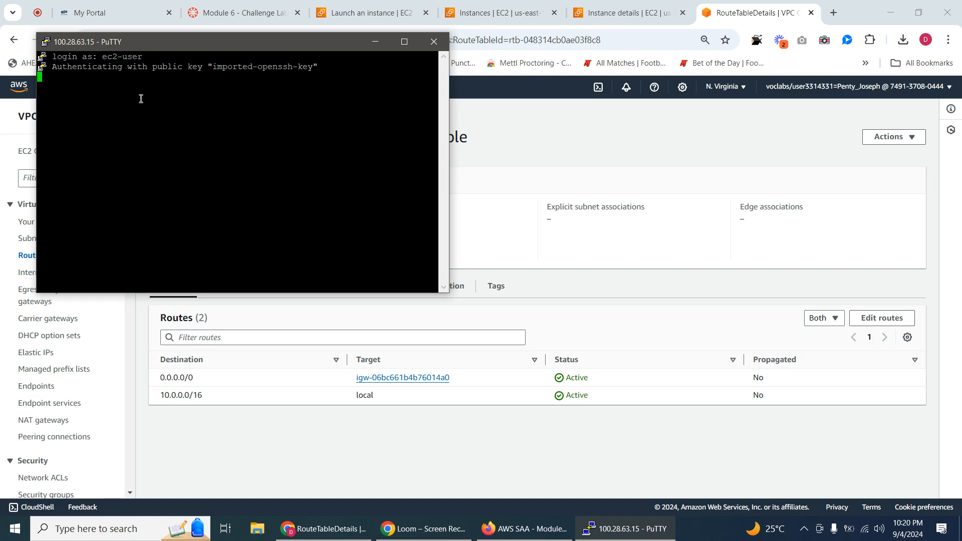
# Step: Try the PuTTY terminal at full screen, restore and move it aside, and return to the browser's public route table page
pyautogui.click(404, 43)
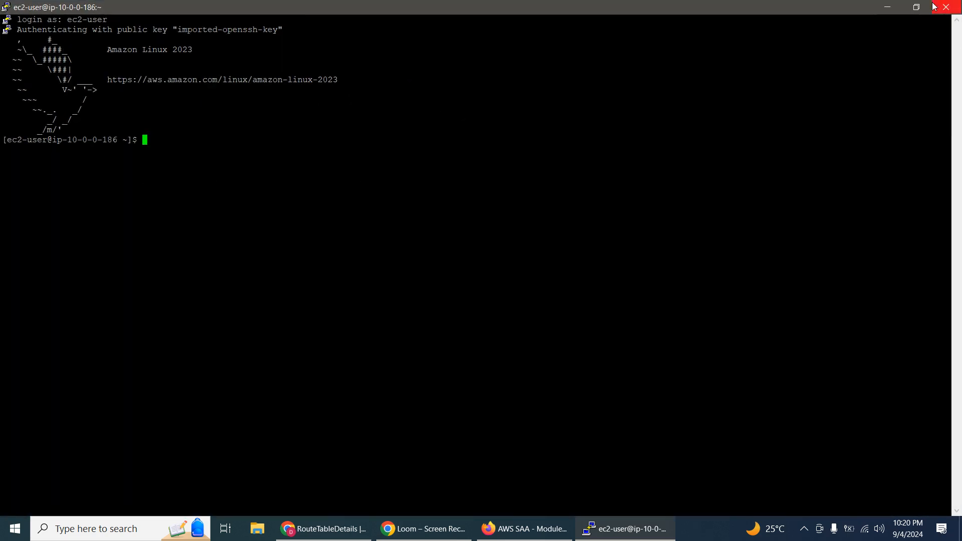
pyautogui.moveTo(835, 7); pyautogui.dragTo(586, 154)
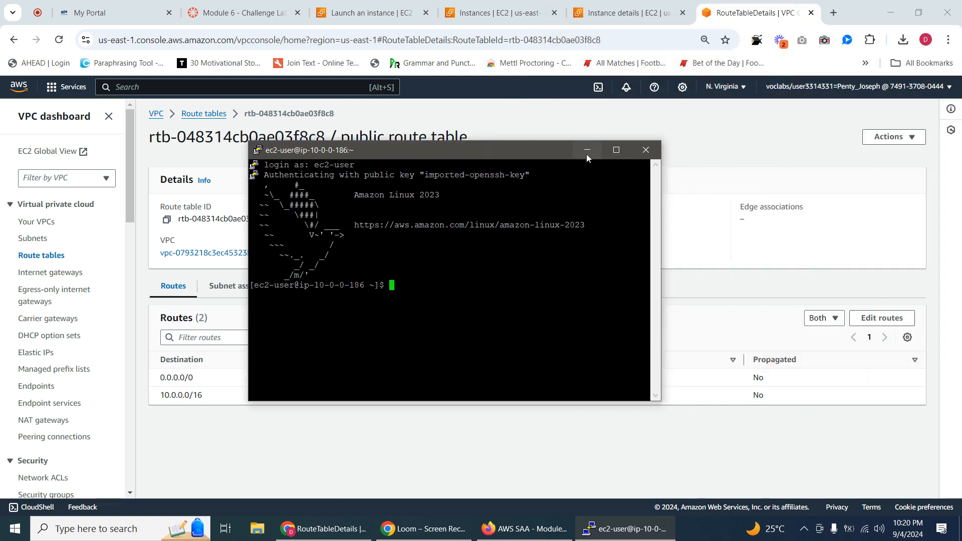
pyautogui.click(616, 151)
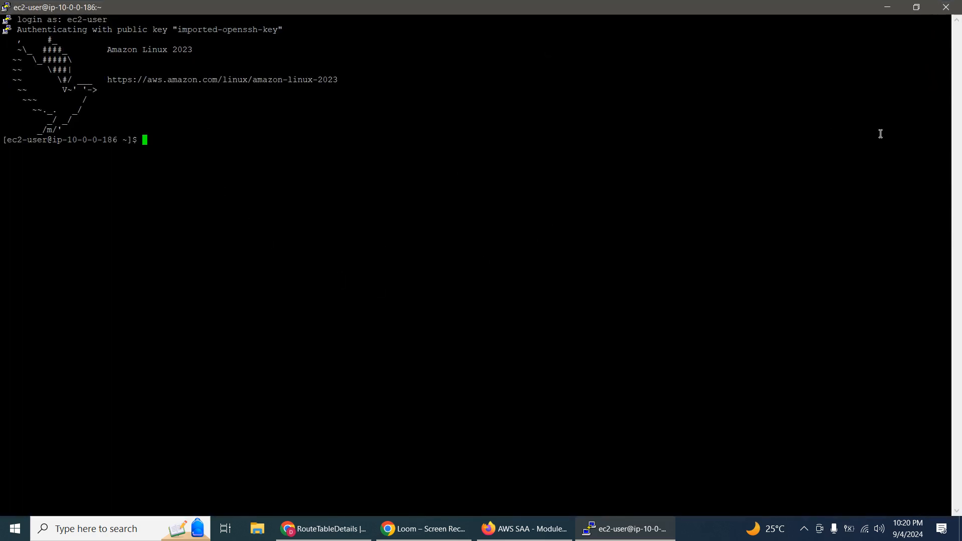
pyautogui.click(917, 7)
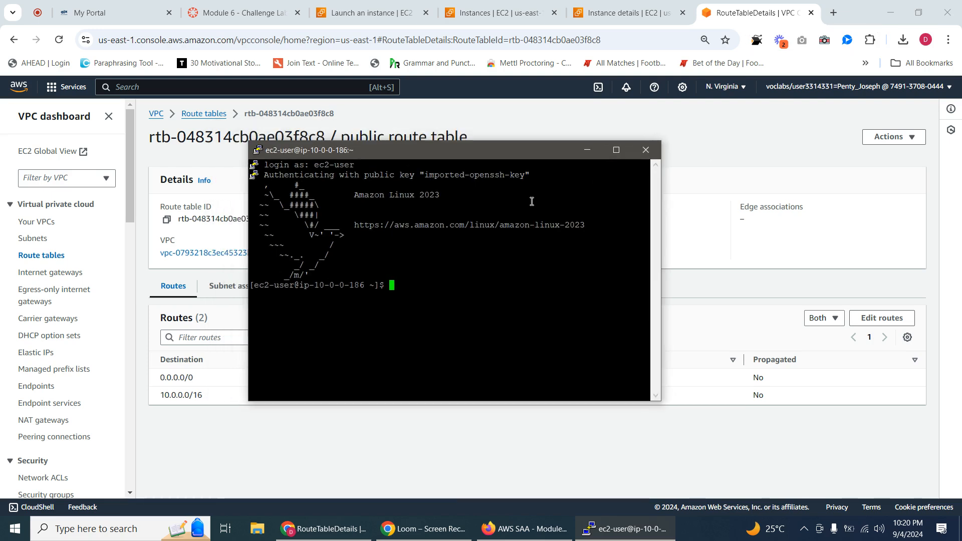
pyautogui.moveTo(471, 152); pyautogui.dragTo(732, 279)
pyautogui.click(383, 453)
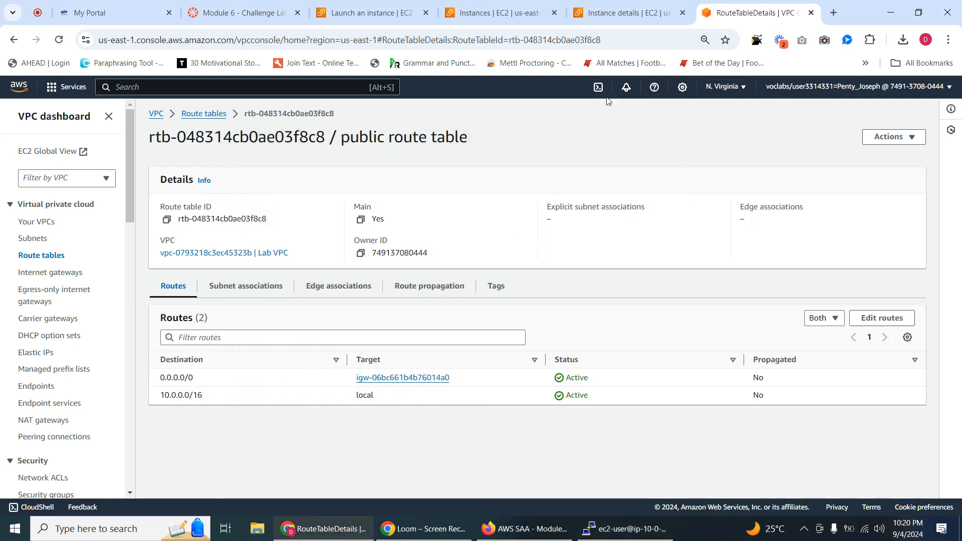
# Step: Return to the Module 6 challenge lab page and close its credentials window
pyautogui.click(615, 15)
pyautogui.click(393, 6)
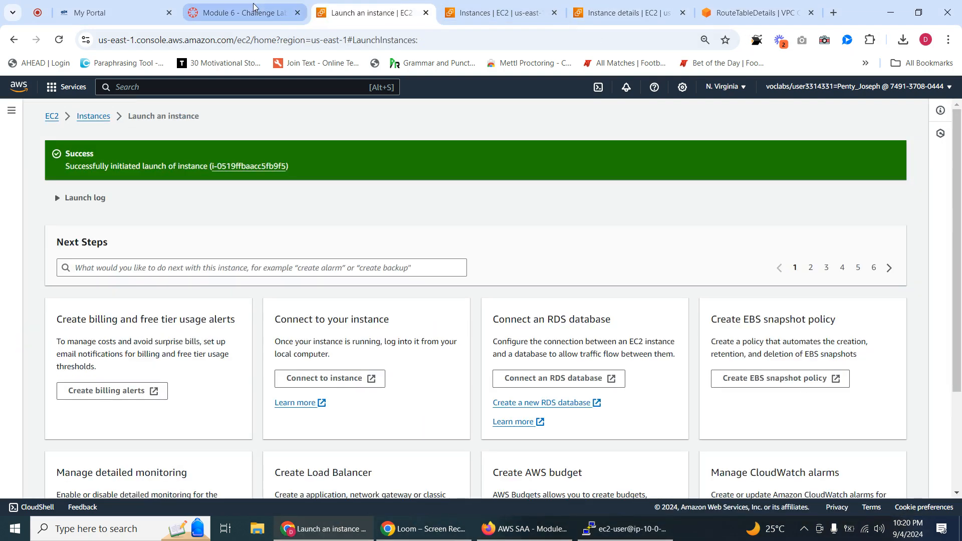
pyautogui.click(249, 8)
pyautogui.click(129, 6)
pyautogui.click(222, 18)
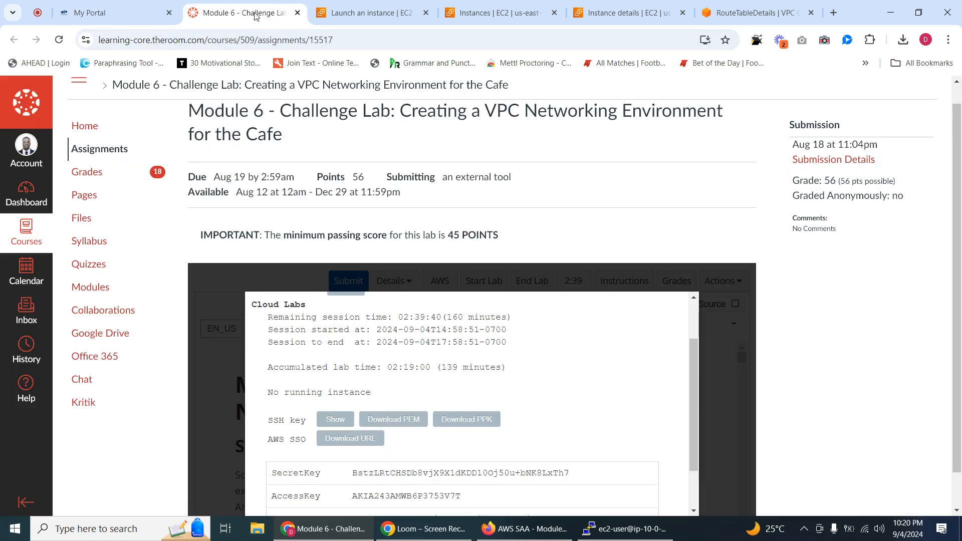
pyautogui.click(381, 18)
pyautogui.click(247, 11)
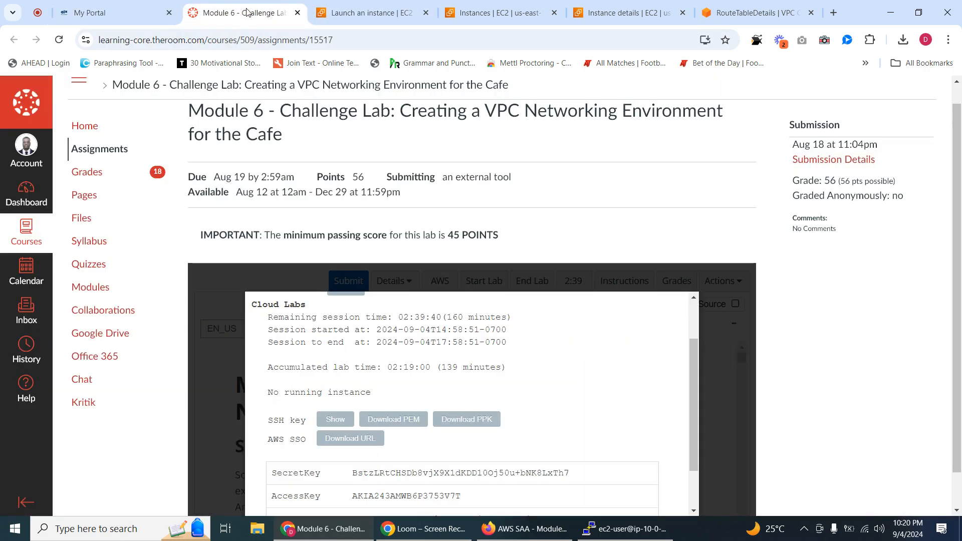
pyautogui.moveTo(695, 356); pyautogui.dragTo(695, 312)
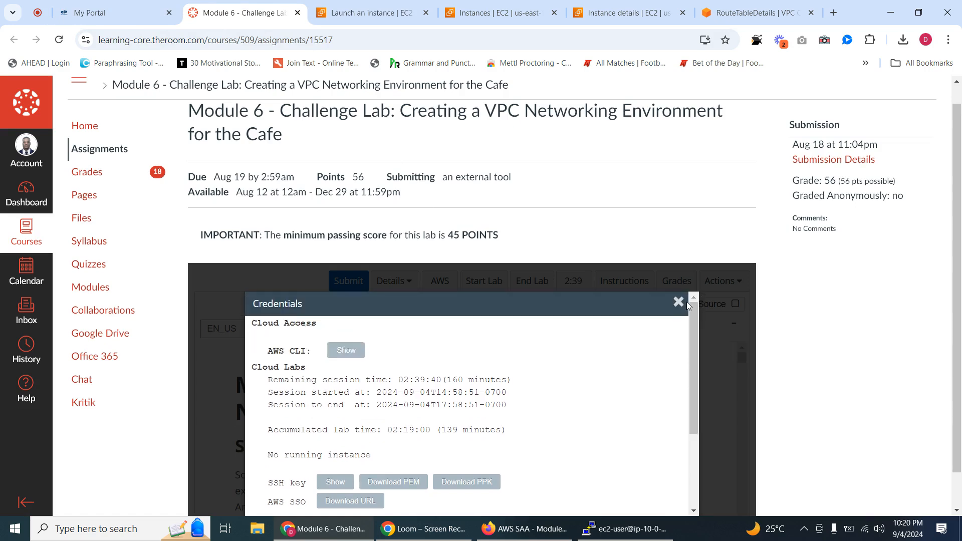
pyautogui.click(678, 302)
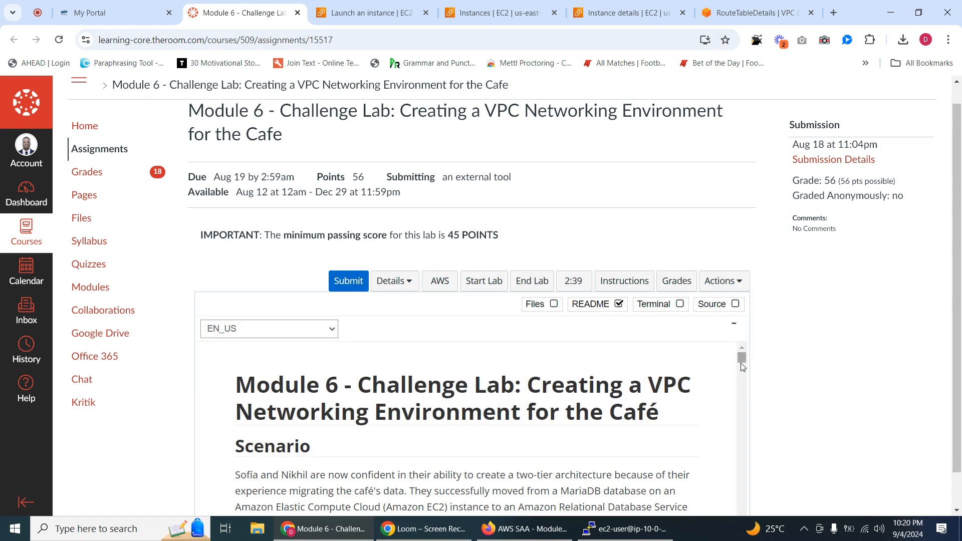
# Step: Reduce the lab page's zoom and read through the instructions as far as Task 5 on creating a private subnet
pyautogui.moveTo(741, 360); pyautogui.dragTo(745, 421)
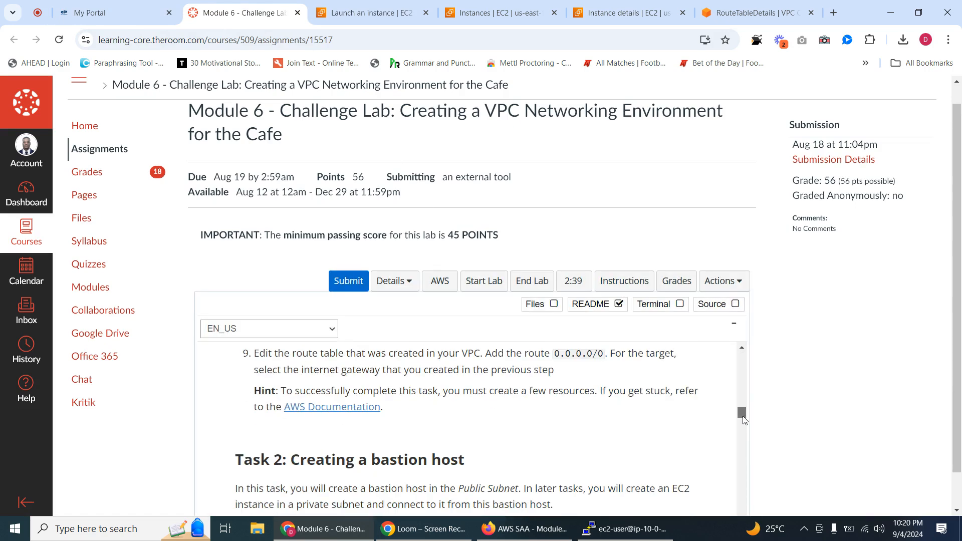
pyautogui.scroll(-7, 744, 421)
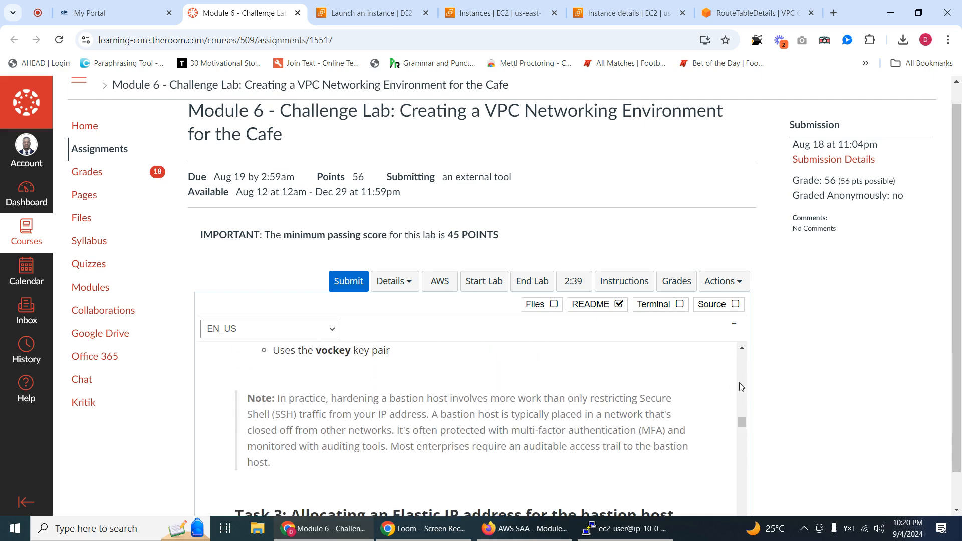
pyautogui.click(949, 40)
pyautogui.click(864, 271)
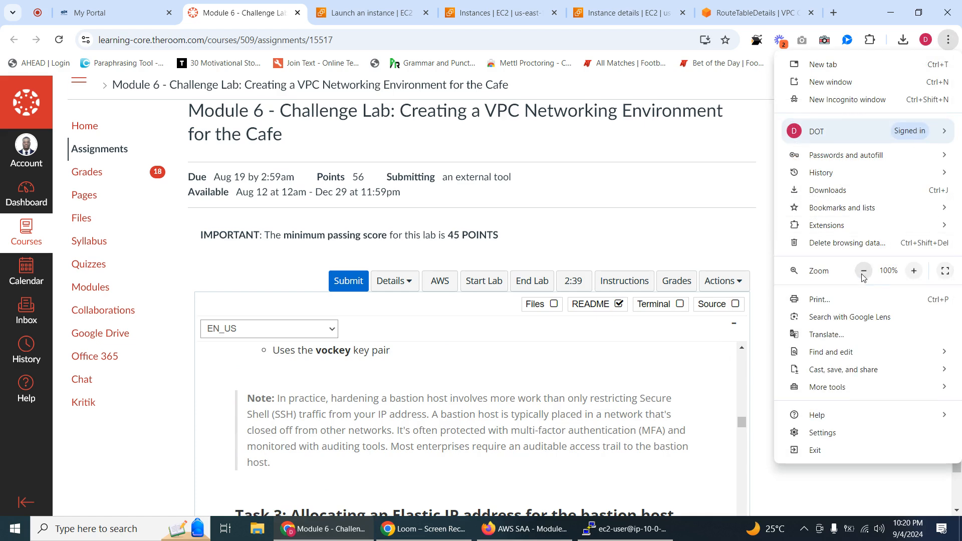
pyautogui.click(863, 271)
pyautogui.click(864, 271)
pyautogui.scroll(-3, 658, 294)
pyautogui.click(580, 318)
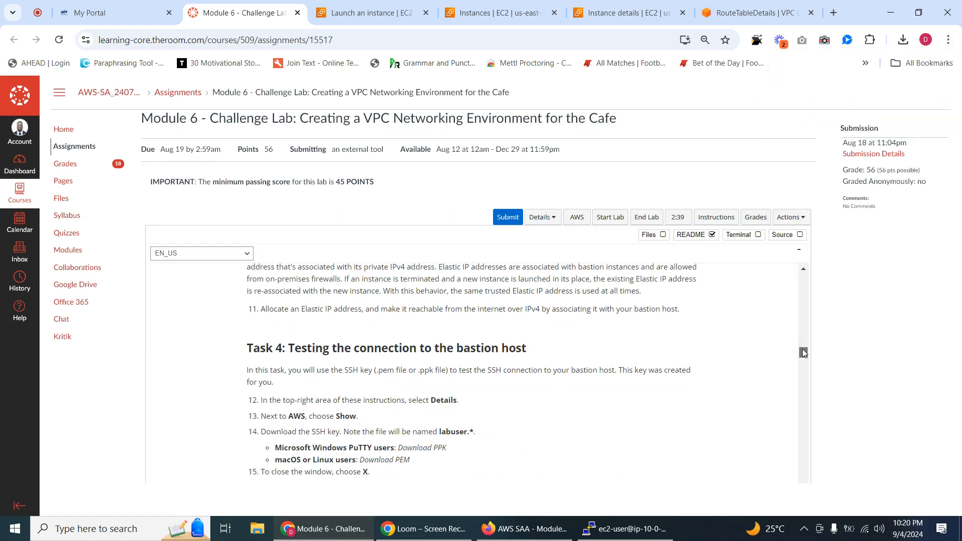
pyautogui.moveTo(803, 350); pyautogui.dragTo(804, 365)
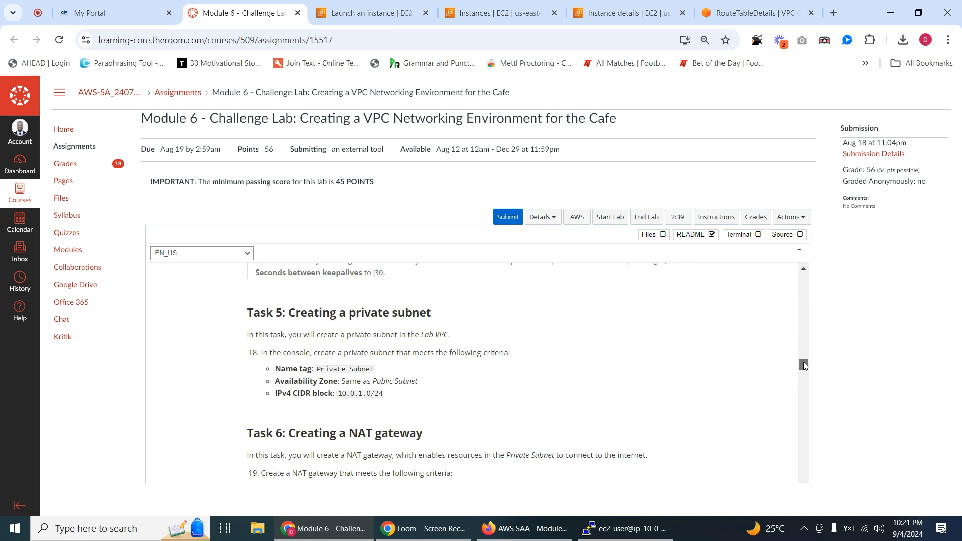
pyautogui.moveTo(804, 365); pyautogui.dragTo(807, 362)
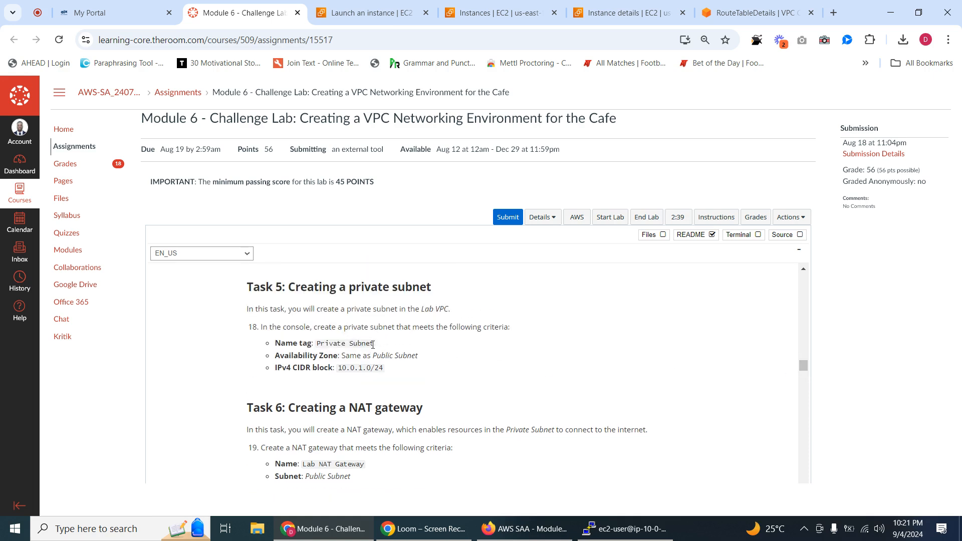
# Step: Copy the name tag "Private Subnet" from the Task 5 instructions
pyautogui.moveTo(373, 343); pyautogui.dragTo(318, 345)
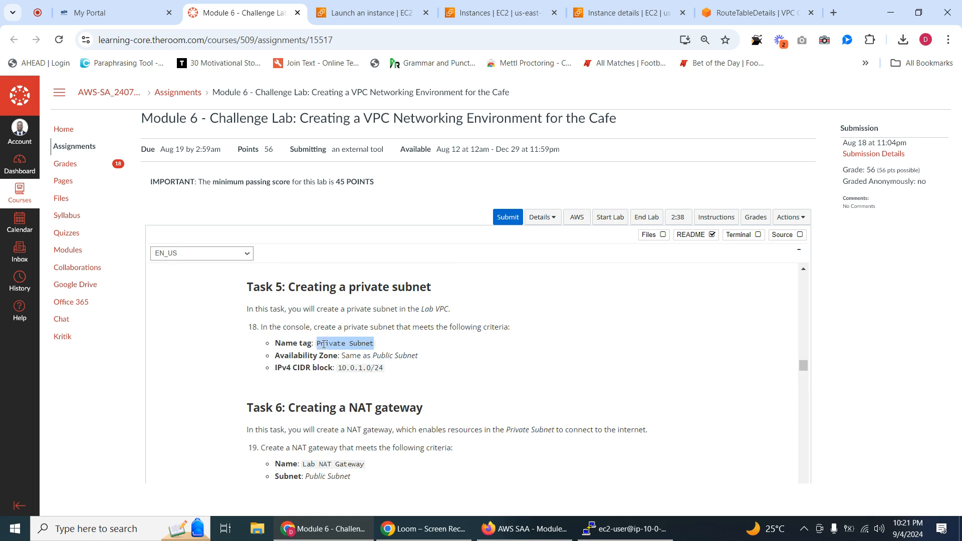
pyautogui.rightClick(324, 344)
pyautogui.click(365, 352)
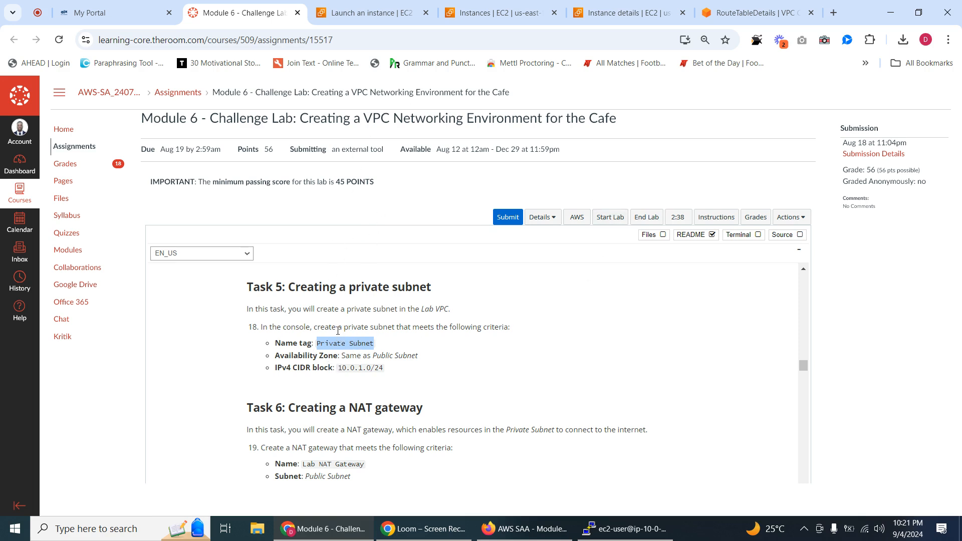
# Step: Switch to the AWS console's instance launch page, search the services for vpc and open the VPC service
pyautogui.click(372, 14)
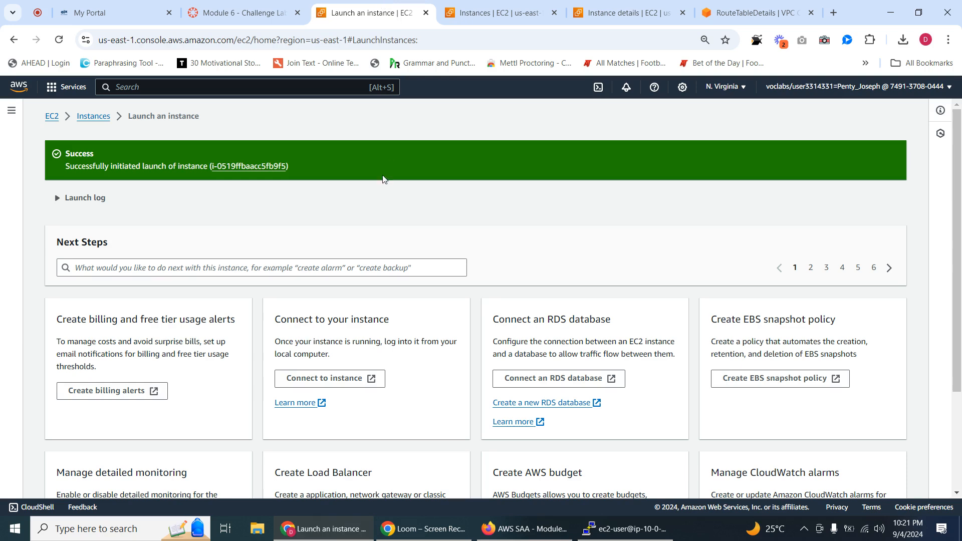
pyautogui.click(449, 15)
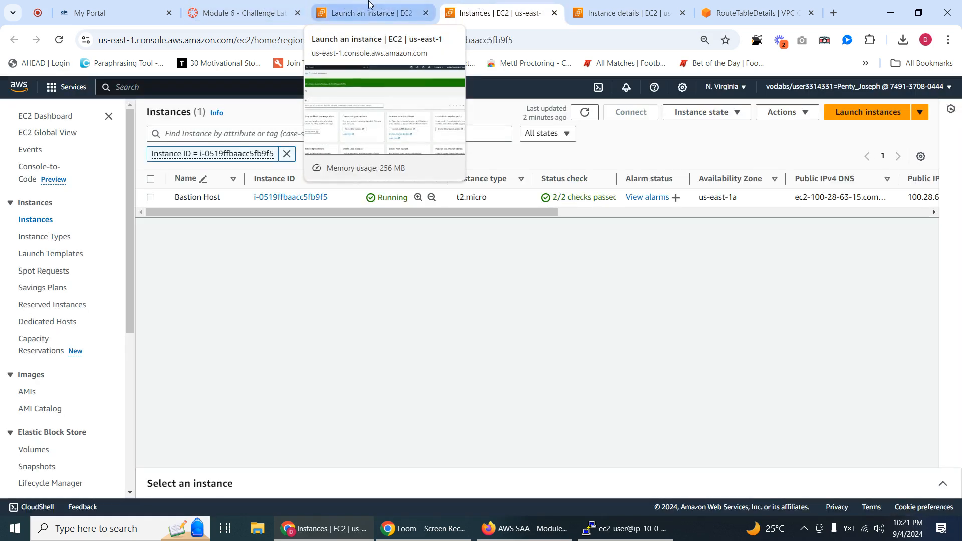
pyautogui.click(369, 4)
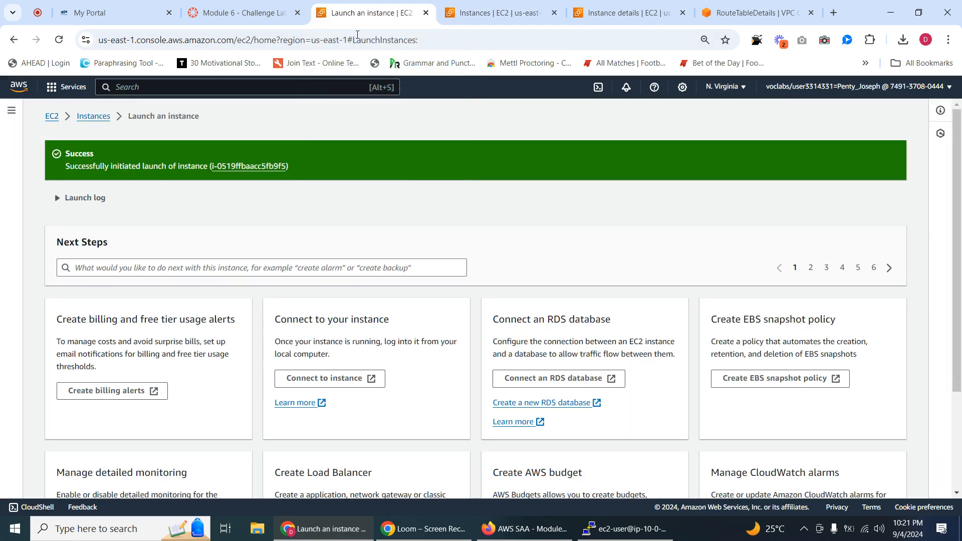
pyautogui.click(311, 86)
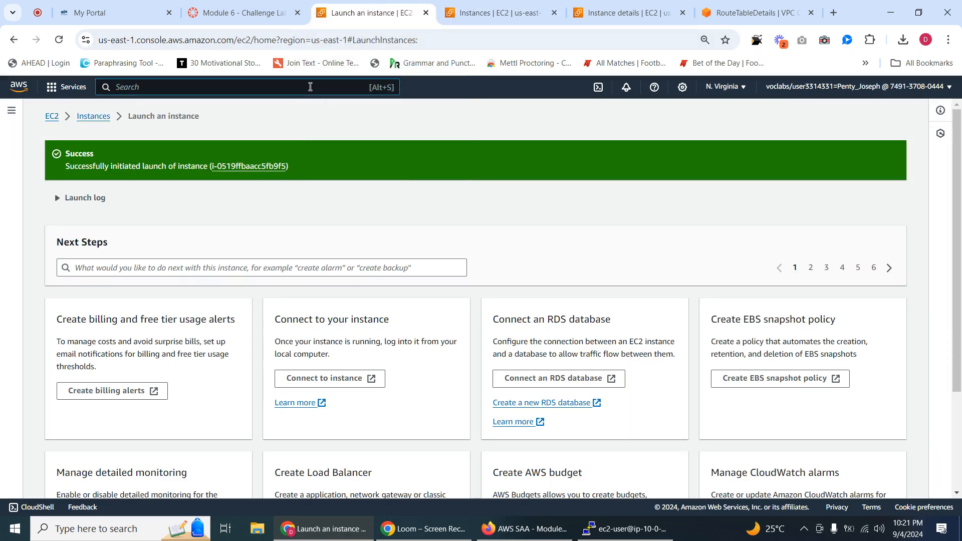
pyautogui.write('cpRA')
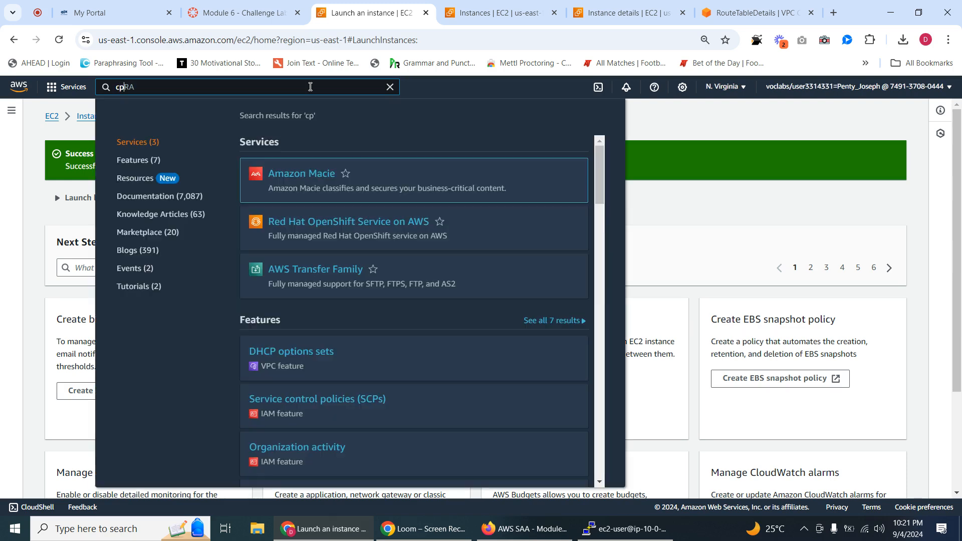
pyautogui.hotkey('ctrl', 'a')
pyautogui.press('BackSpace')
pyautogui.write('vpc')
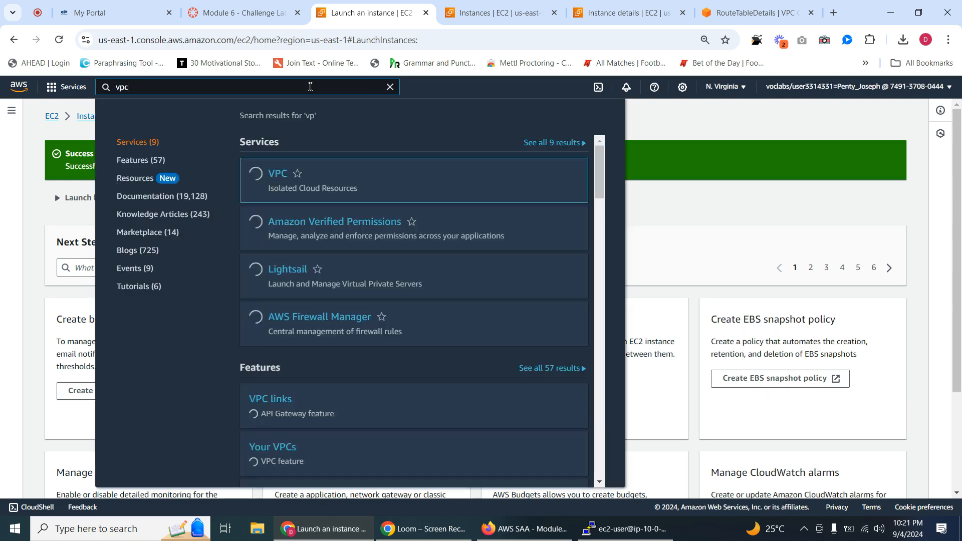
pyautogui.click(278, 173)
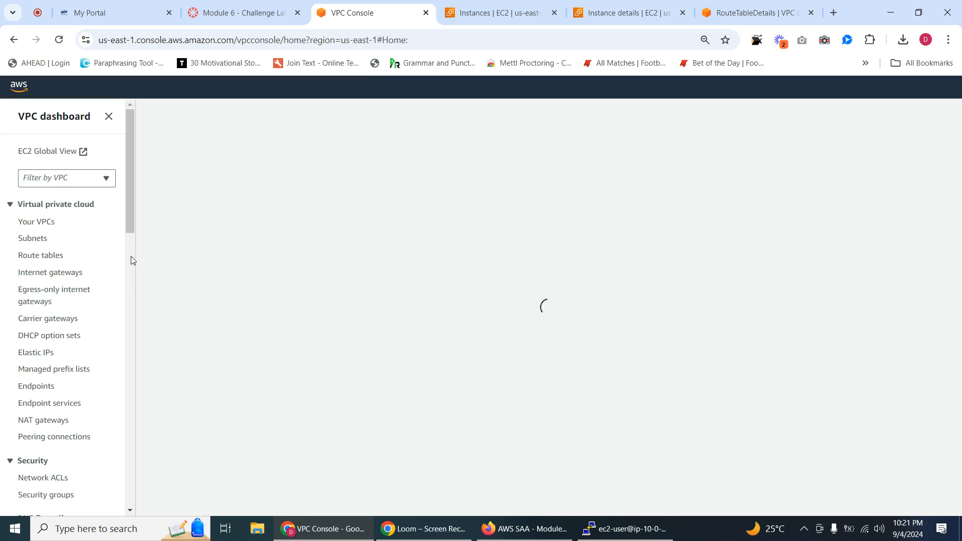
# Step: Start creating a new subnet from the subnets list and choose Lab VPC as its VPC
pyautogui.moveTo(129, 221); pyautogui.dragTo(120, 240)
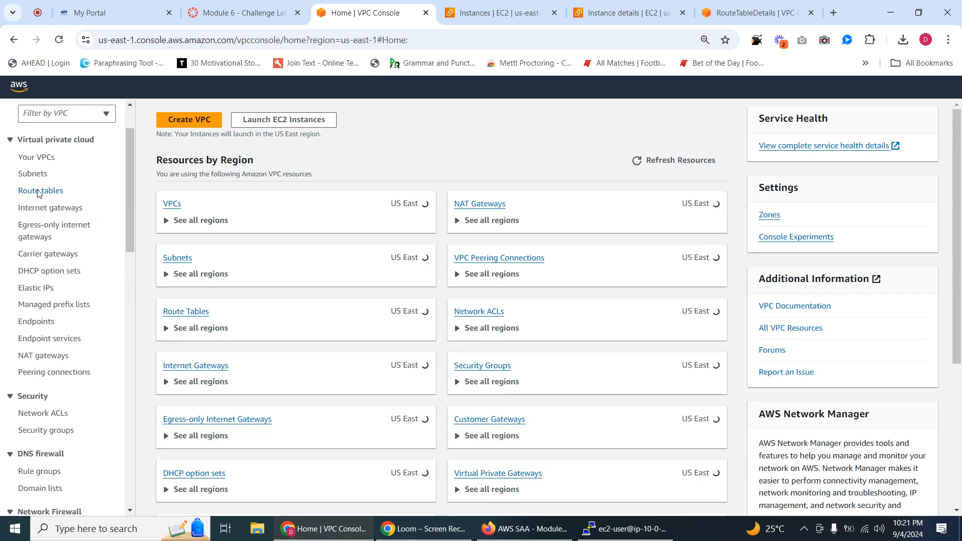
pyautogui.click(33, 173)
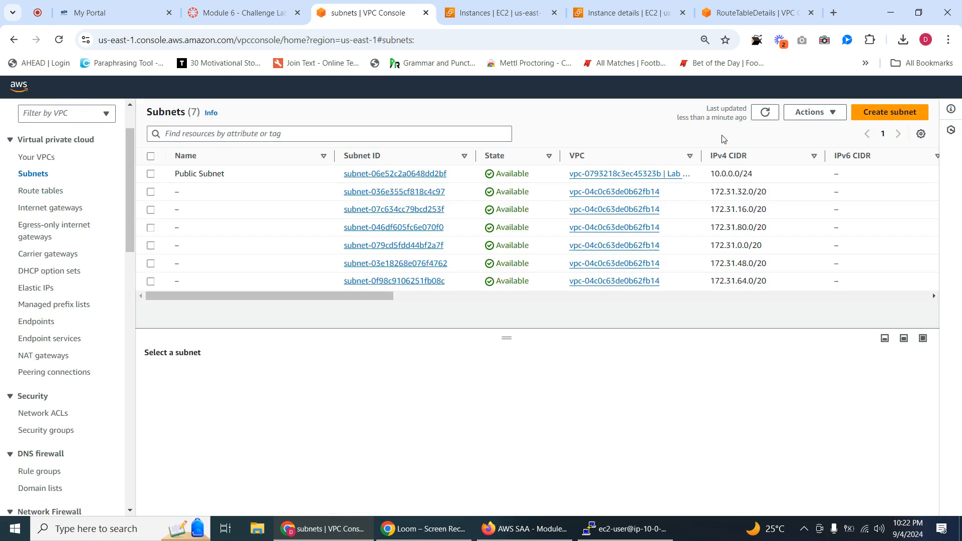
pyautogui.click(874, 113)
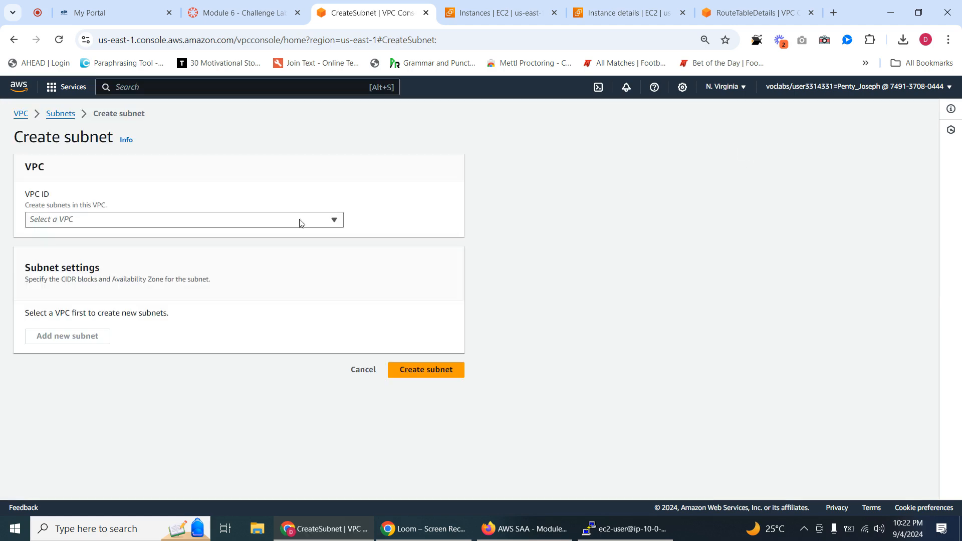
pyautogui.click(93, 221)
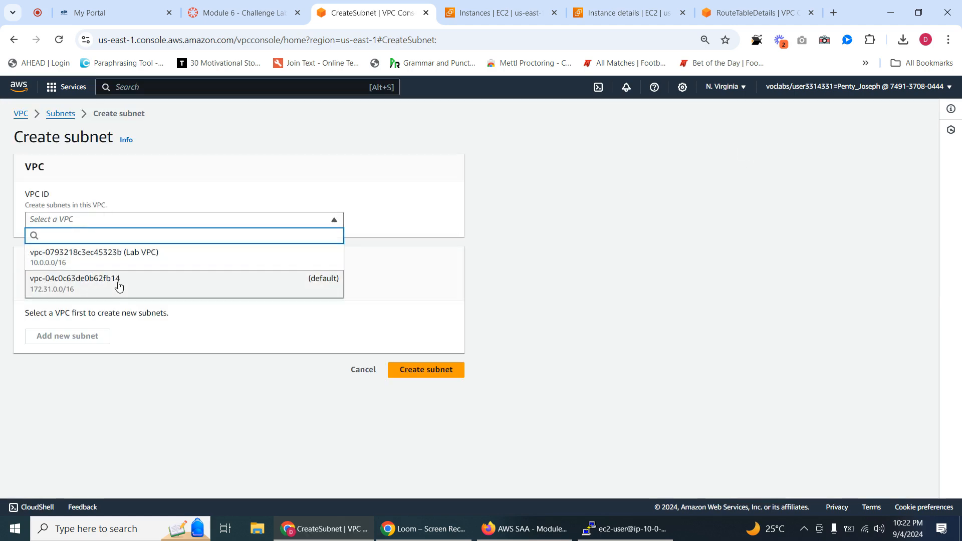
pyautogui.click(124, 256)
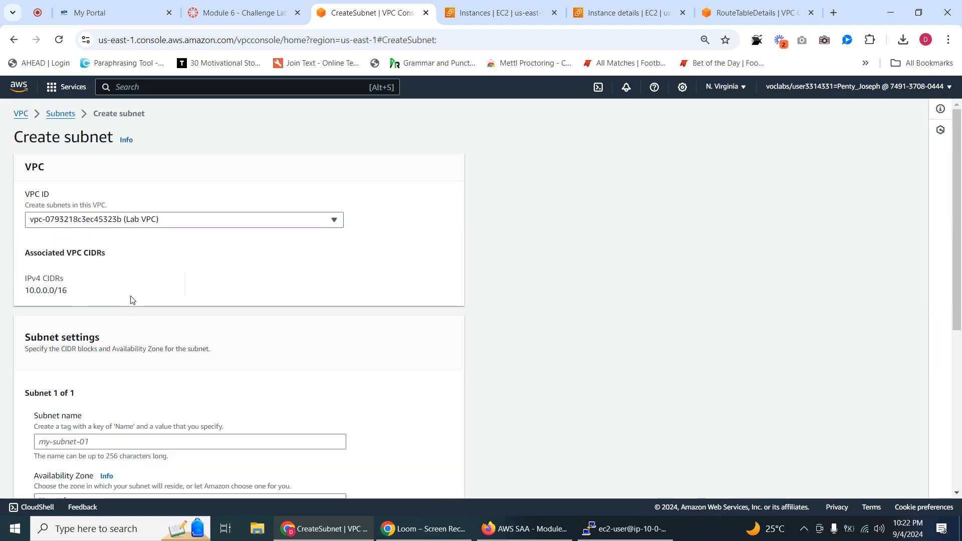
# Step: Name the subnet Private Subnet and set its Availability Zone to US East (N. Virginia) / us-east-1a
pyautogui.scroll(-5, 132, 300)
pyautogui.click(84, 158)
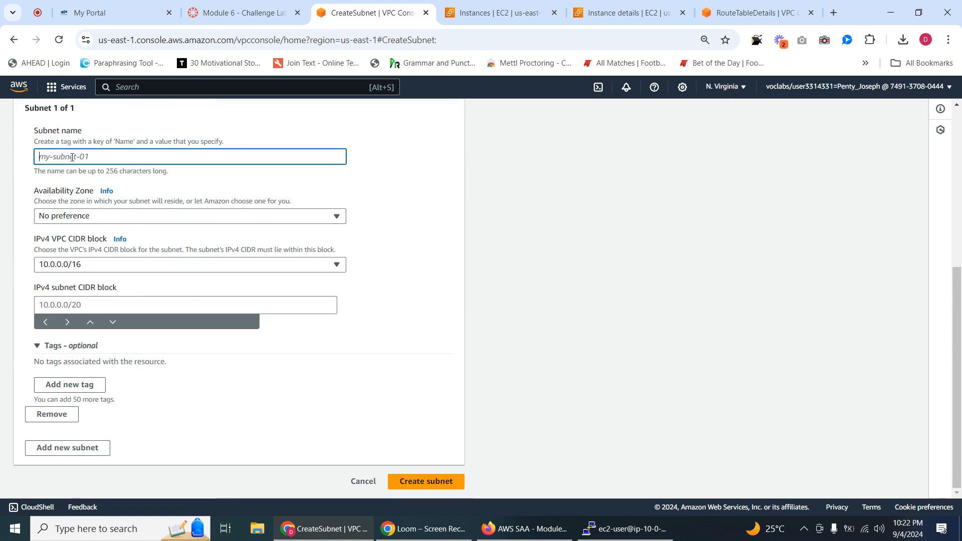
pyautogui.rightClick(73, 160)
pyautogui.click(113, 279)
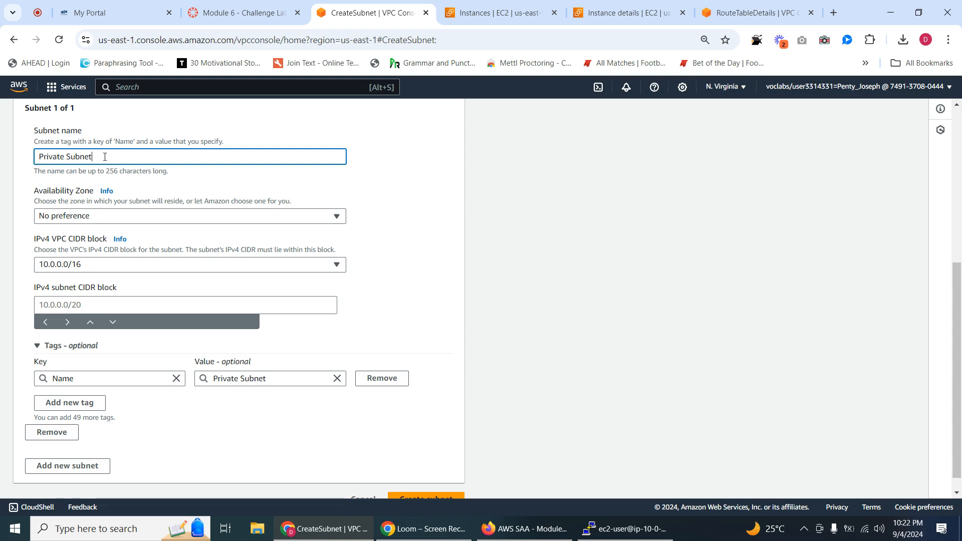
pyautogui.click(143, 219)
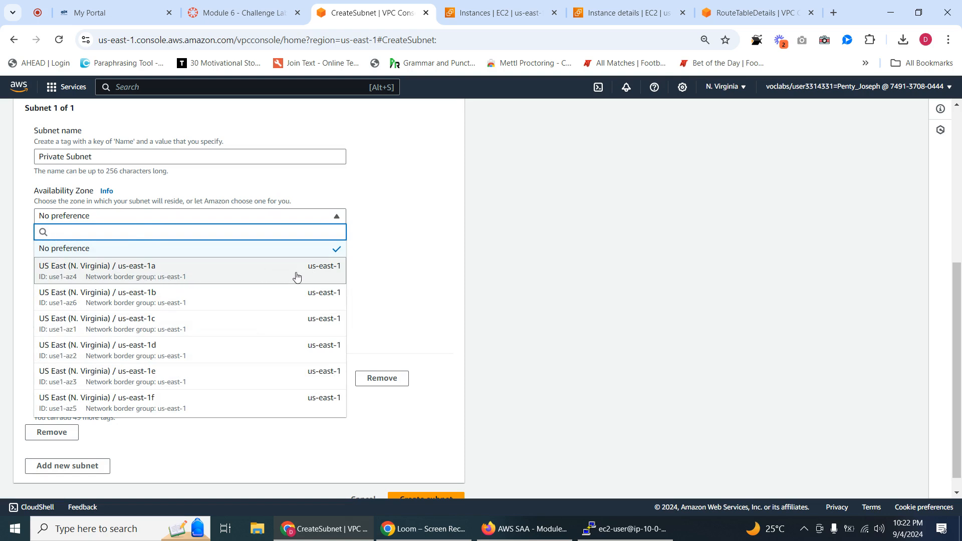
pyautogui.click(138, 275)
# Step: Copy the IPv4 CIDR block 10.0.1.0/24 from the lab's Task 5 instructions and return to the subnet form
pyautogui.click(257, 10)
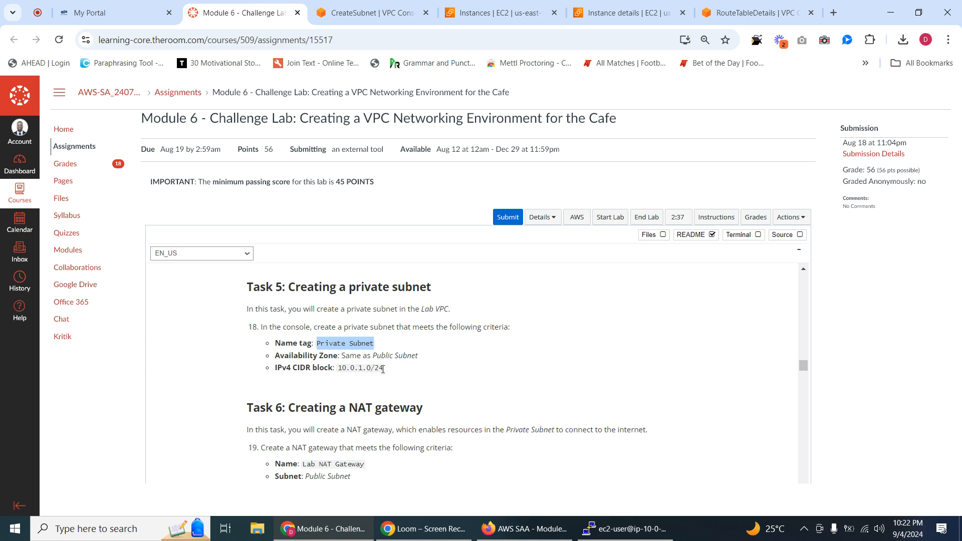
pyautogui.moveTo(383, 370); pyautogui.dragTo(339, 377)
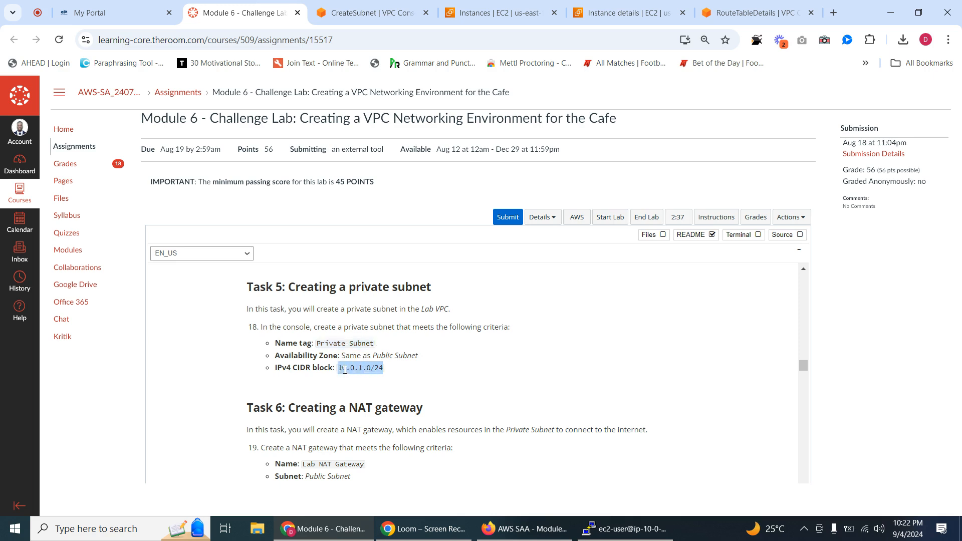
pyautogui.rightClick(344, 371)
pyautogui.click(426, 241)
pyautogui.click(371, 12)
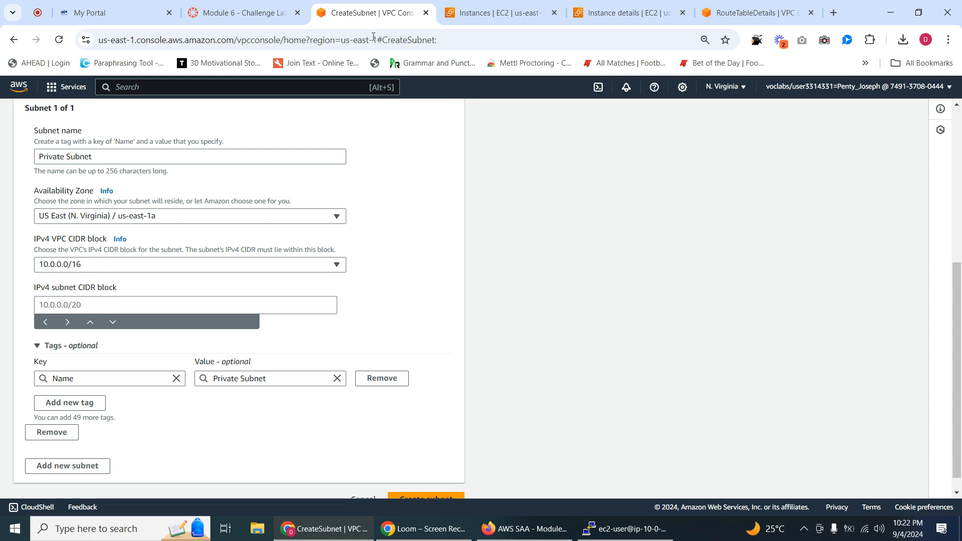
# Step: Set the IPv4 subnet CIDR block to the copied 10.0.1.0/24 and create the subnet
pyautogui.click(76, 307)
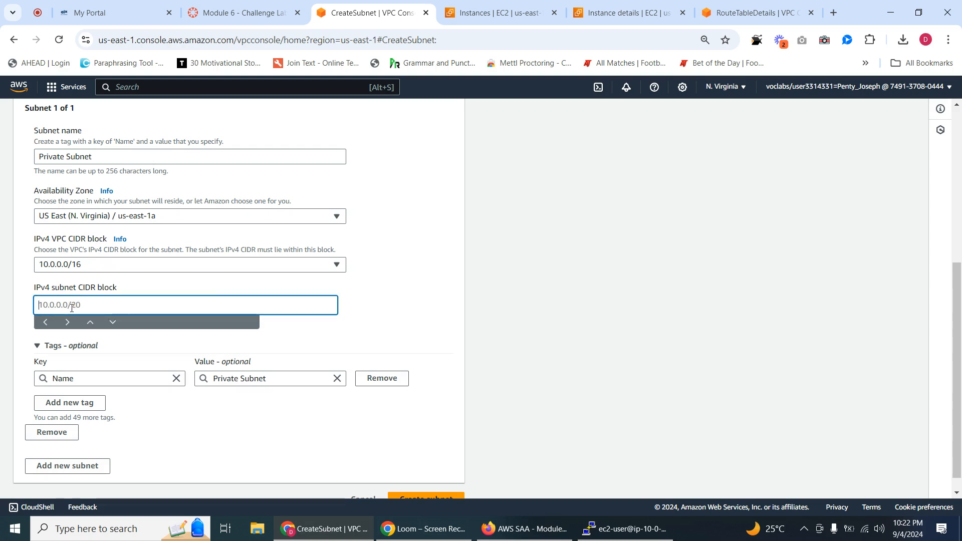
pyautogui.rightClick(73, 307)
pyautogui.click(133, 168)
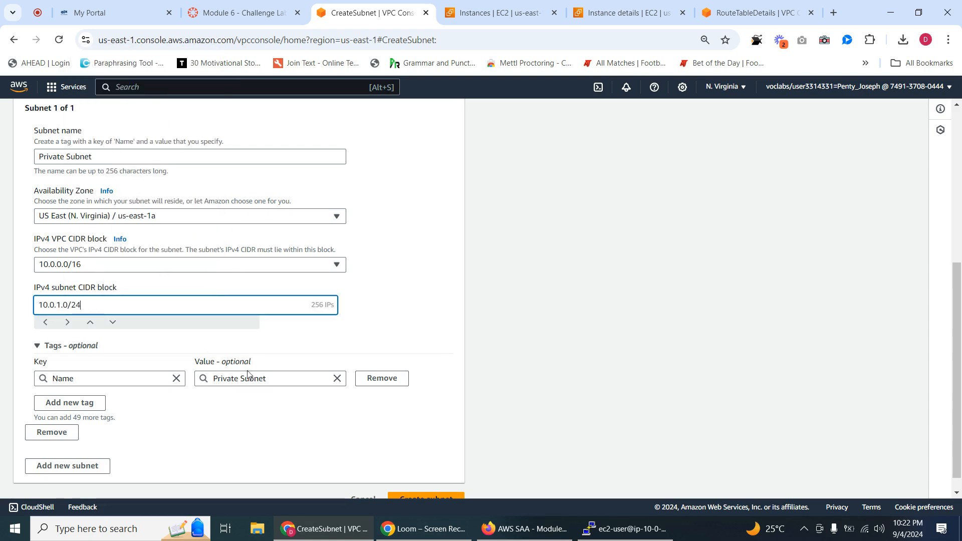
pyautogui.scroll(-1, 298, 422)
pyautogui.scroll(1, 379, 453)
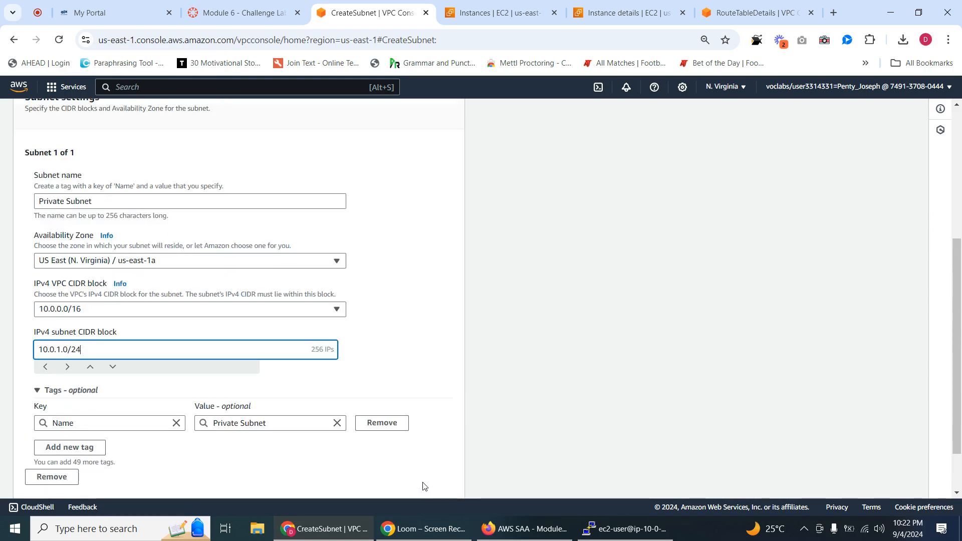
pyautogui.scroll(-1, 423, 484)
pyautogui.click(425, 479)
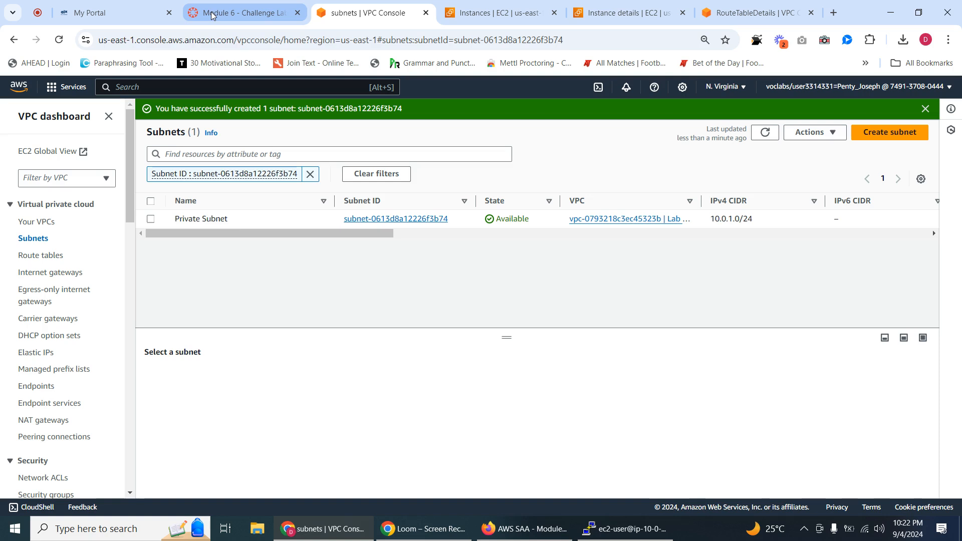
# Step: Review the lab's Task 6 instructions for the NAT gateway and private route table requirements
pyautogui.click(235, 15)
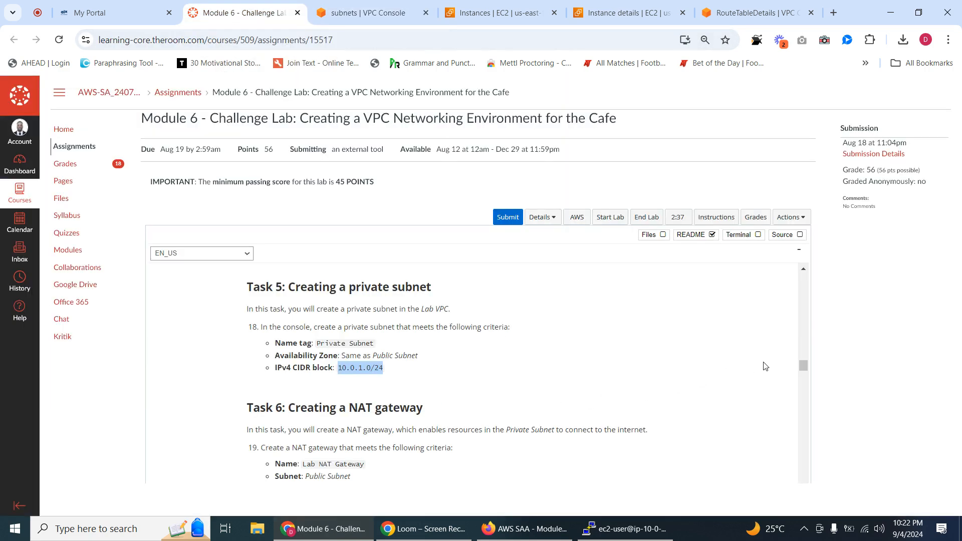
pyautogui.moveTo(804, 366); pyautogui.dragTo(805, 372)
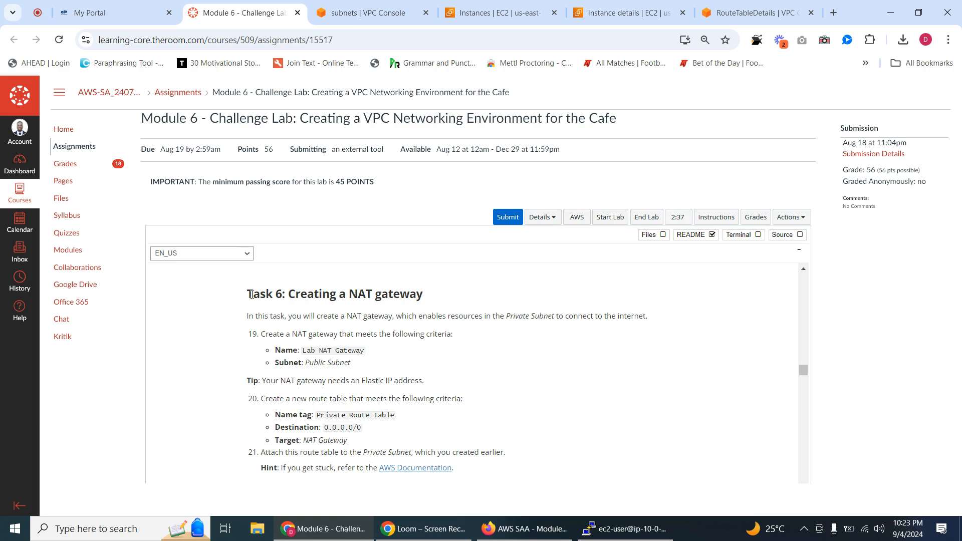
pyautogui.moveTo(252, 294); pyautogui.dragTo(479, 477)
pyautogui.click(378, 332)
pyautogui.click(360, 16)
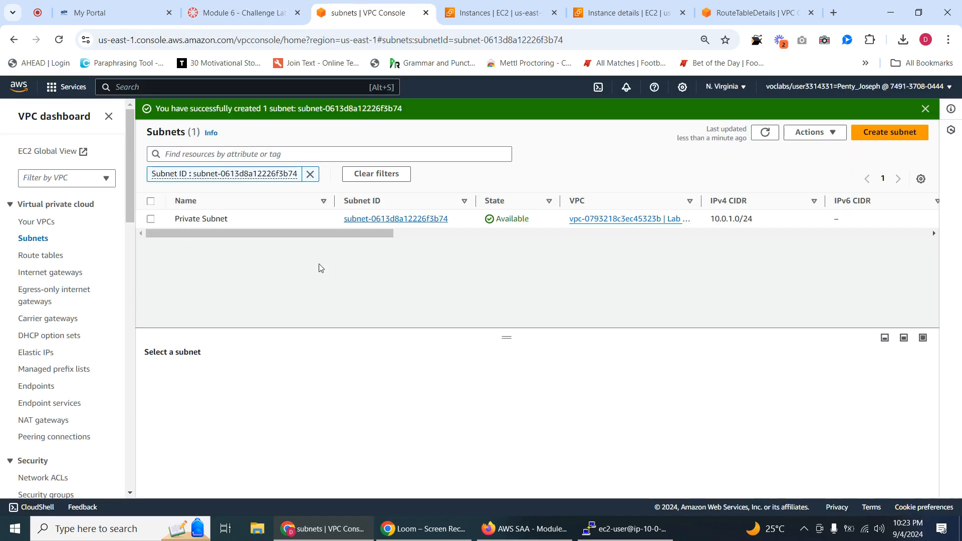
pyautogui.click(243, 12)
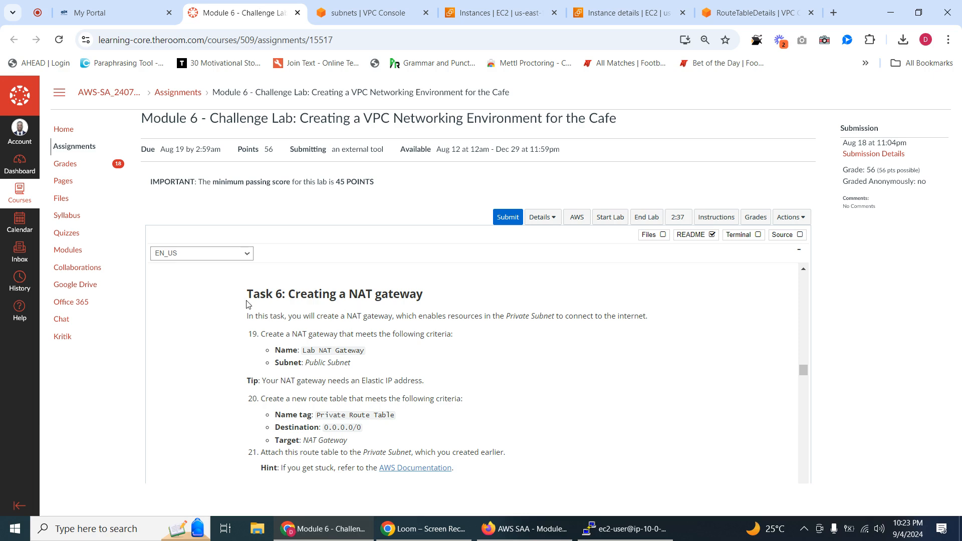
pyautogui.moveTo(249, 290); pyautogui.dragTo(363, 290)
pyautogui.click(268, 293)
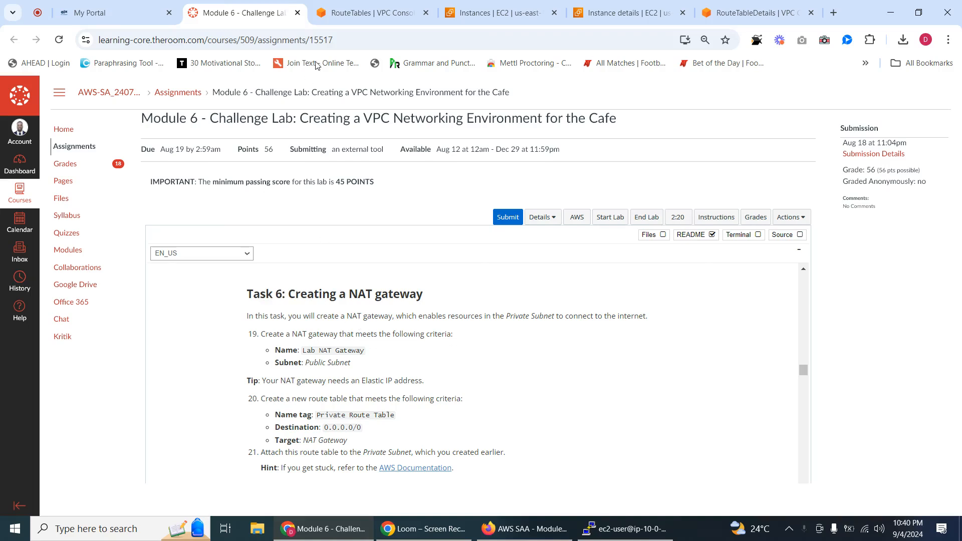
# Step: Open the NAT gateways list in the VPC console and start creating a new NAT gateway
pyautogui.click(340, 12)
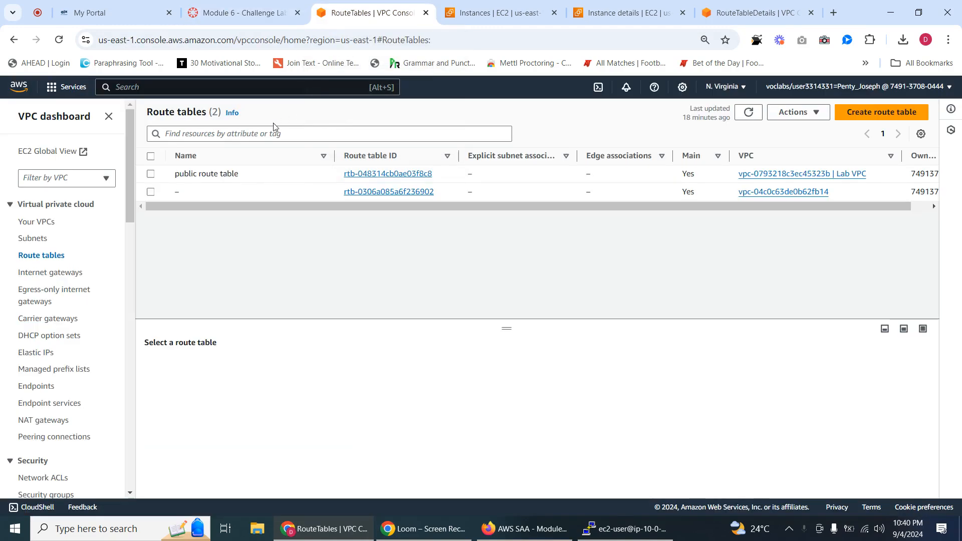
pyautogui.moveTo(130, 172)
pyautogui.mouseDown()
pyautogui.moveTo(130, 205)
pyautogui.moveTo(132, 138)
pyautogui.moveTo(134, 204)
pyautogui.moveTo(131, 164)
pyautogui.moveTo(134, 179)
pyautogui.mouseUp()
pyautogui.click(56, 278)
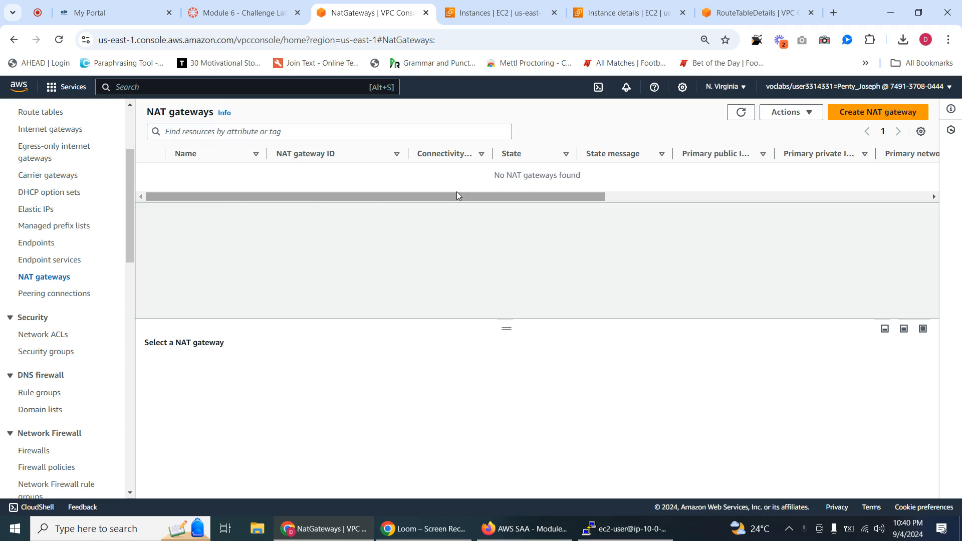
pyautogui.click(887, 115)
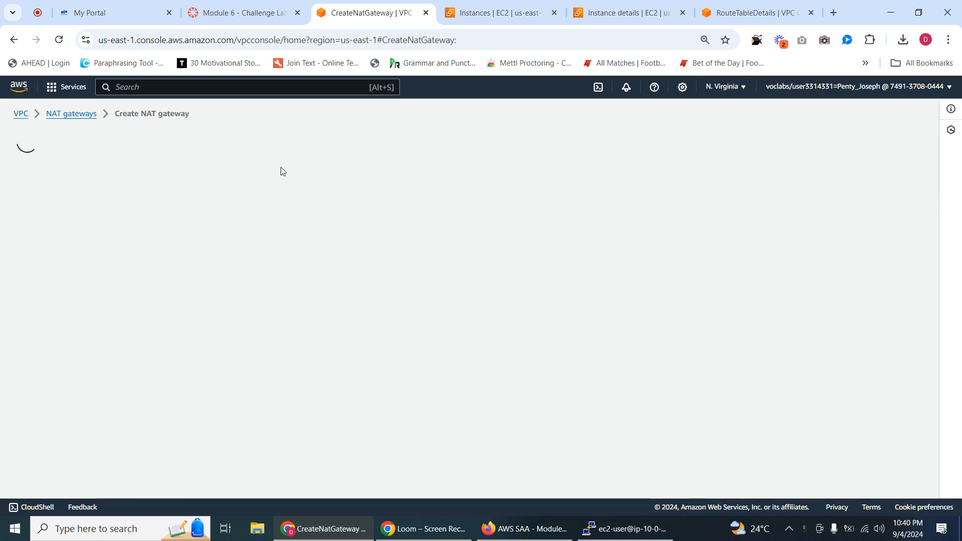
# Step: Copy the name Lab NAT Gateway from the lab's Task 6 instructions and return to the NAT gateway form
pyautogui.click(260, 14)
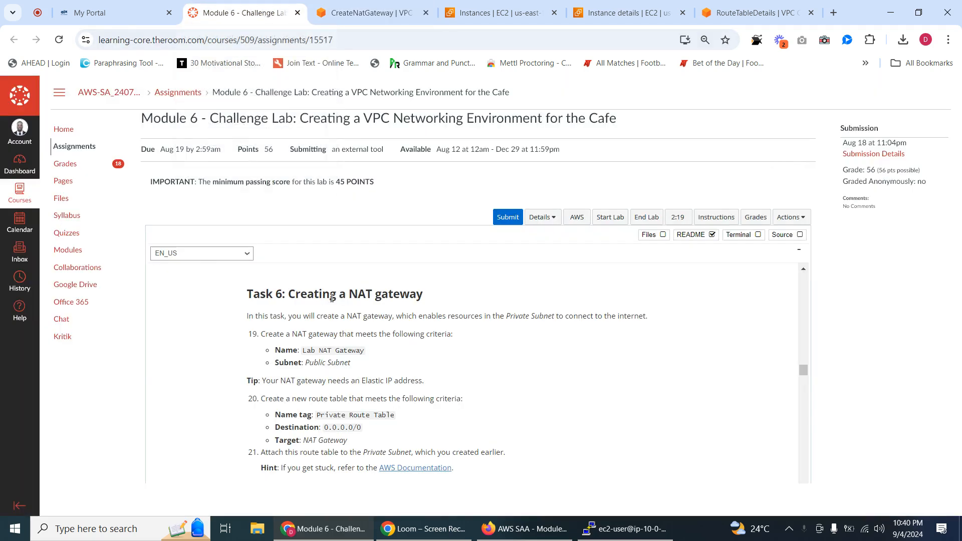
pyautogui.tripleClick(322, 351)
pyautogui.click(326, 350)
pyautogui.moveTo(363, 353); pyautogui.dragTo(305, 354)
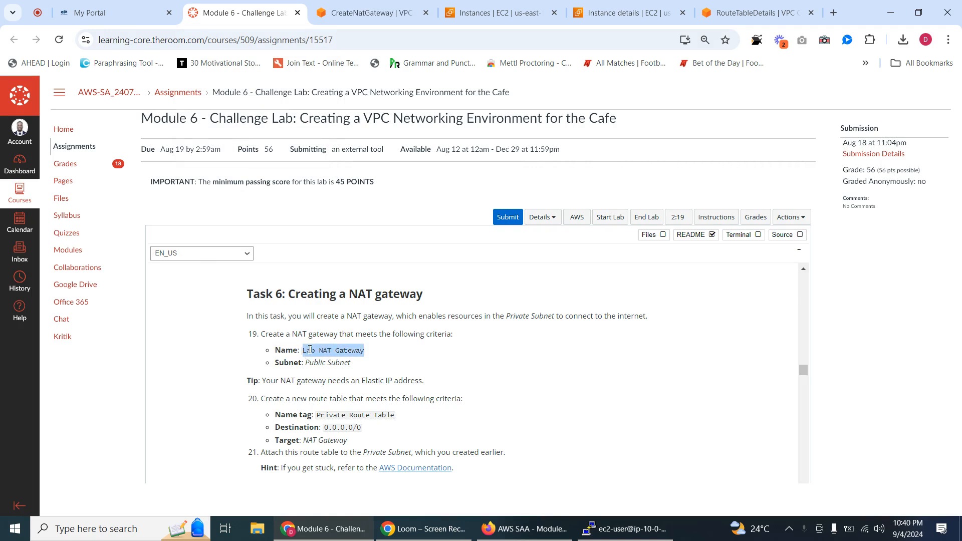
pyautogui.rightClick(310, 350)
pyautogui.click(334, 361)
pyautogui.click(368, 13)
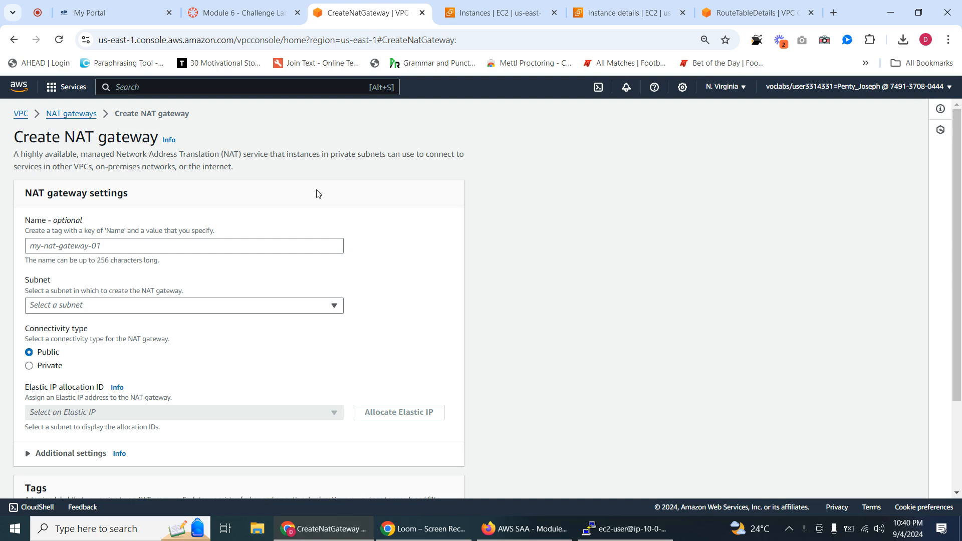
# Step: Name the NAT gateway Lab NAT Gateway and return to the Task 6 instructions to check the required subnet
pyautogui.click(114, 246)
pyautogui.rightClick(112, 249)
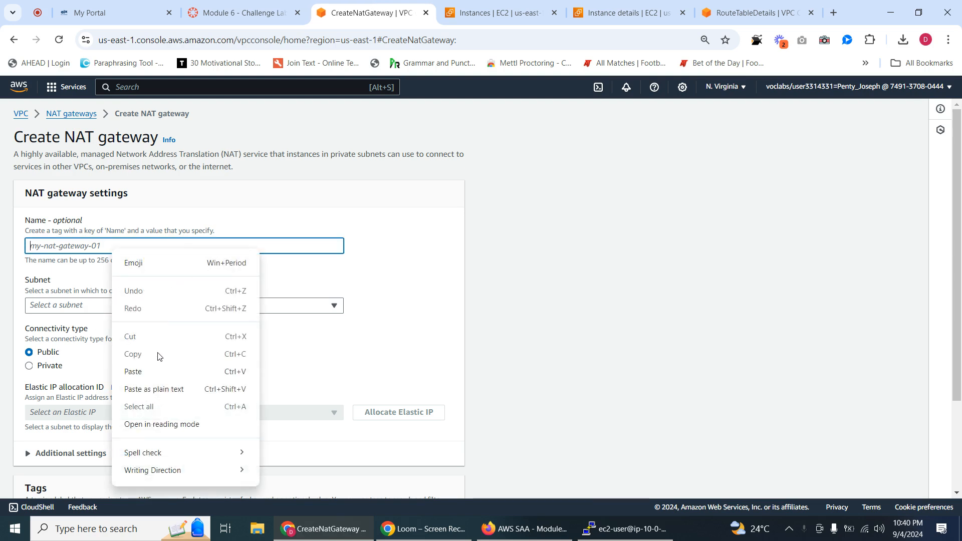
pyautogui.click(134, 372)
pyautogui.click(240, 13)
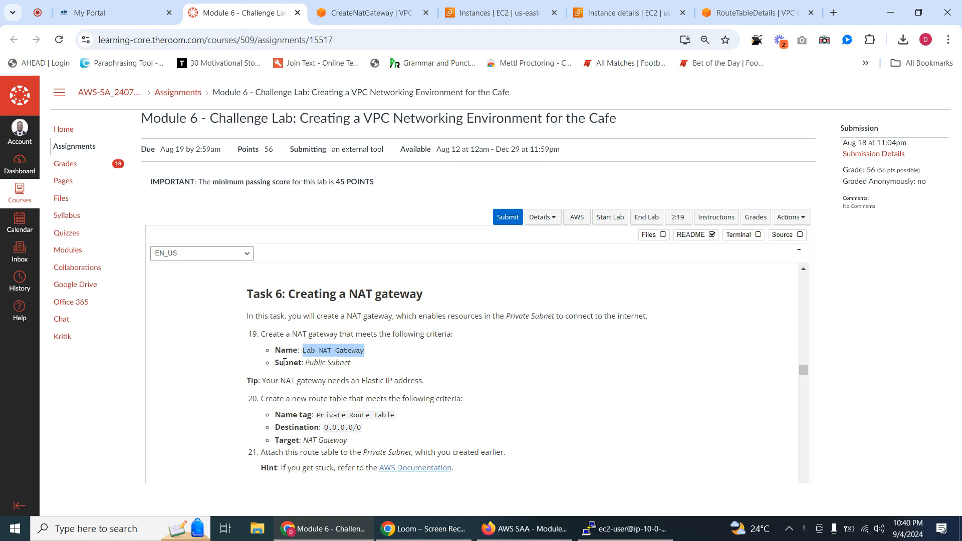
# Step: Place the new Lab NAT Gateway in the Public Subnet on the NAT gateway creation form
pyautogui.click(371, 13)
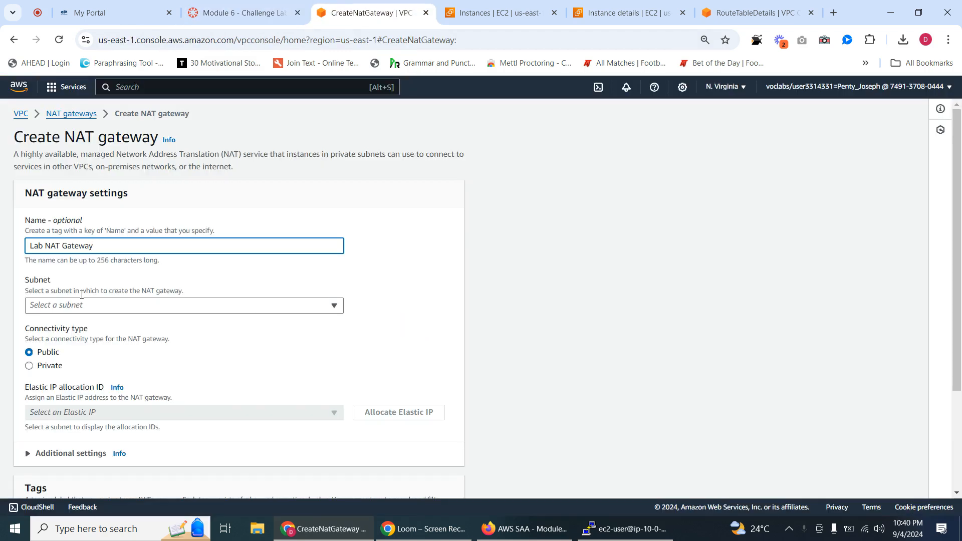
pyautogui.click(72, 308)
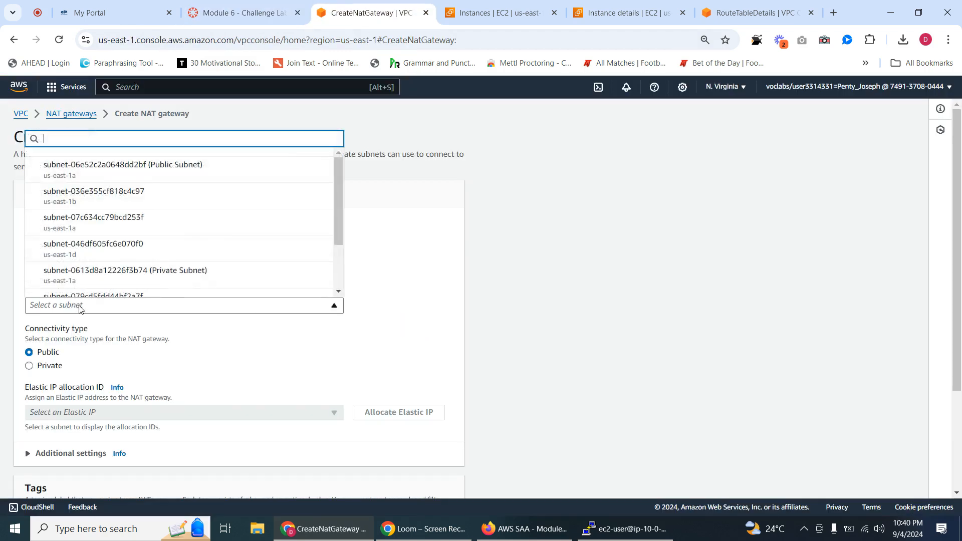
pyautogui.click(176, 173)
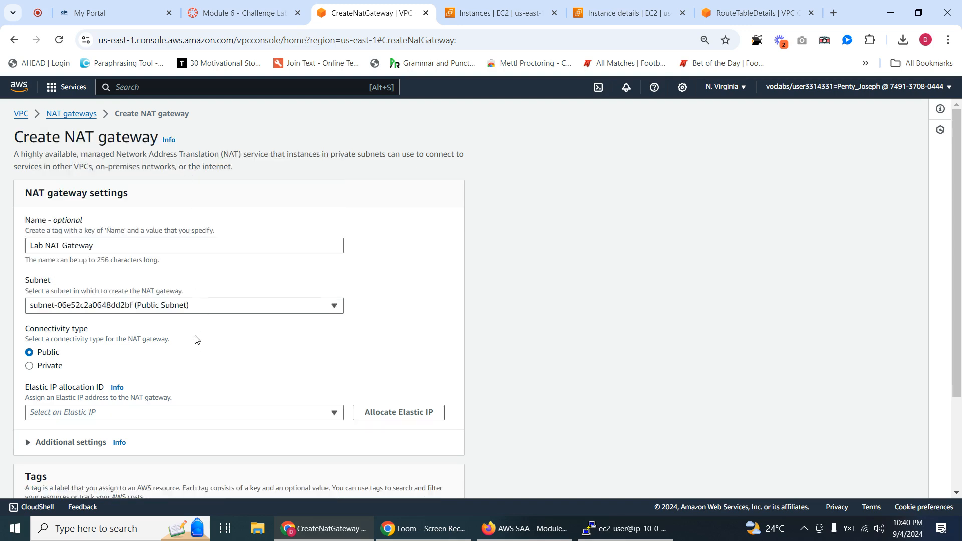
# Step: Allocate an Elastic IP to the Lab NAT Gateway, keep public connectivity, and create the gateway
pyautogui.scroll(-2, 195, 334)
pyautogui.scroll(-1, 196, 334)
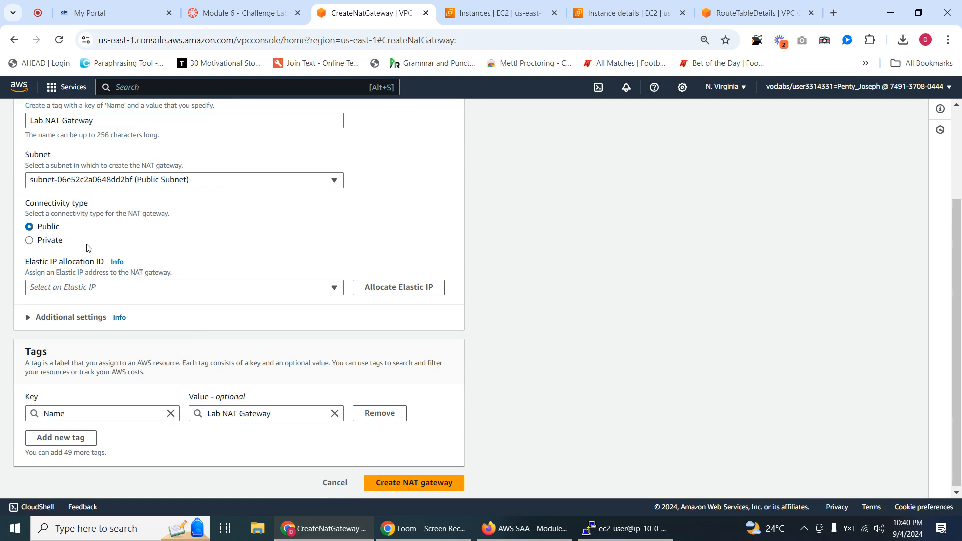
pyautogui.click(399, 287)
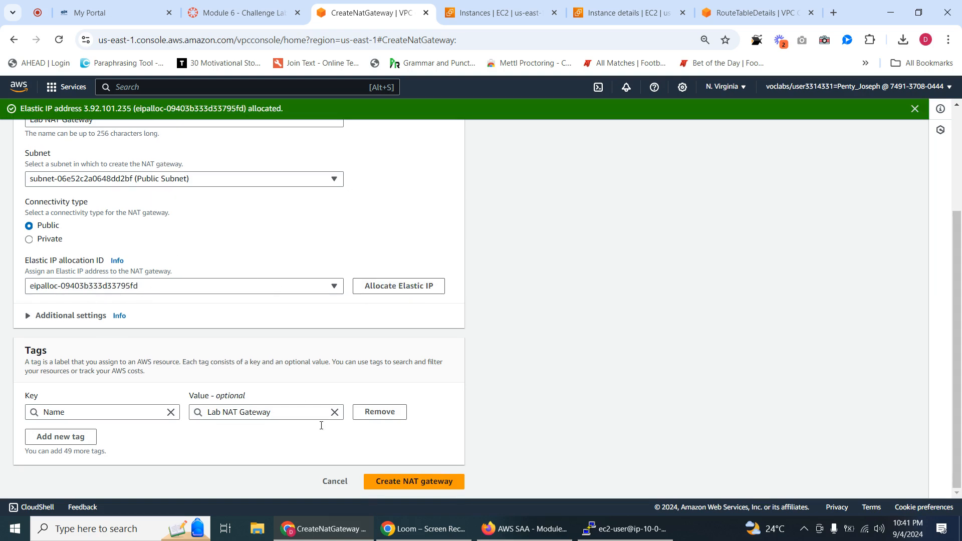
pyautogui.click(415, 482)
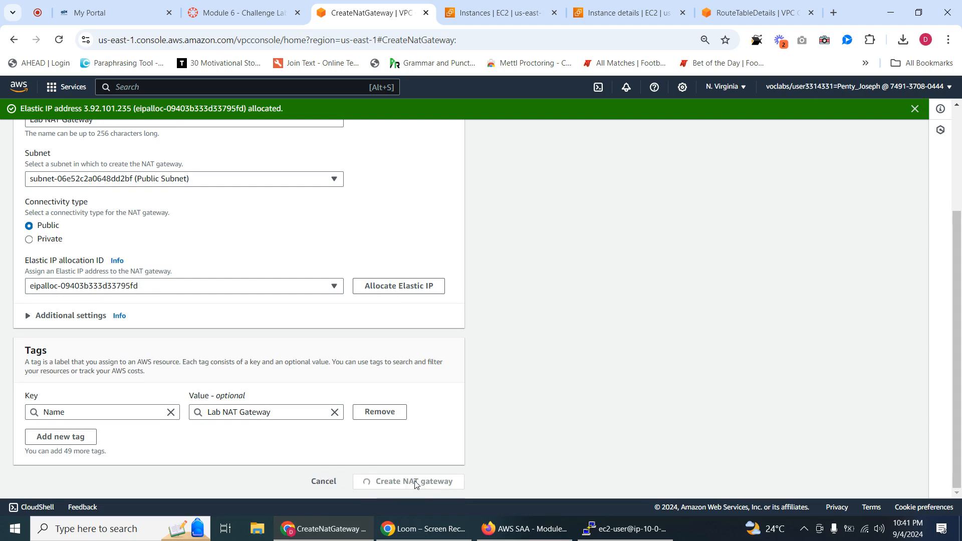
# Step: Copy the name tag "Private Route Table" from Task 6 of the lab instructions
pyautogui.click(262, 19)
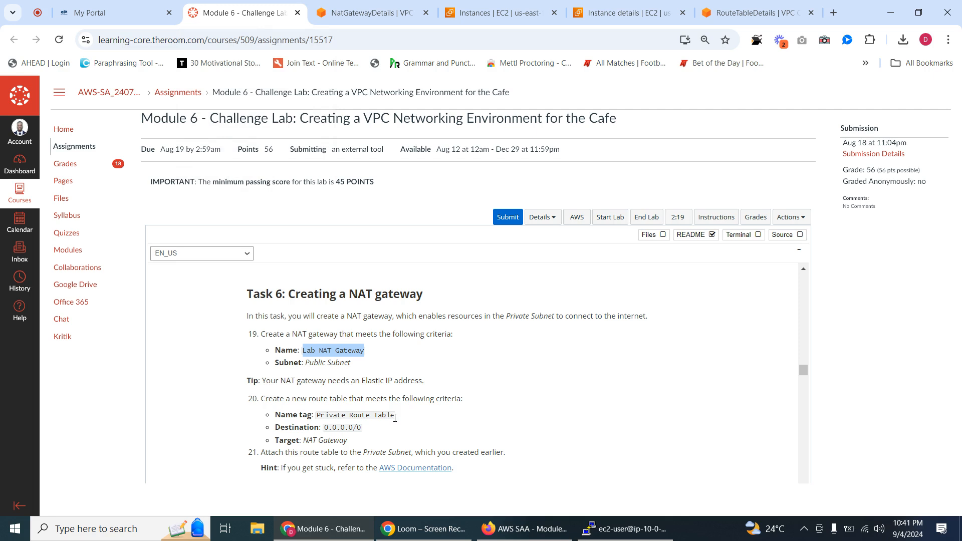
pyautogui.moveTo(394, 416); pyautogui.dragTo(319, 416)
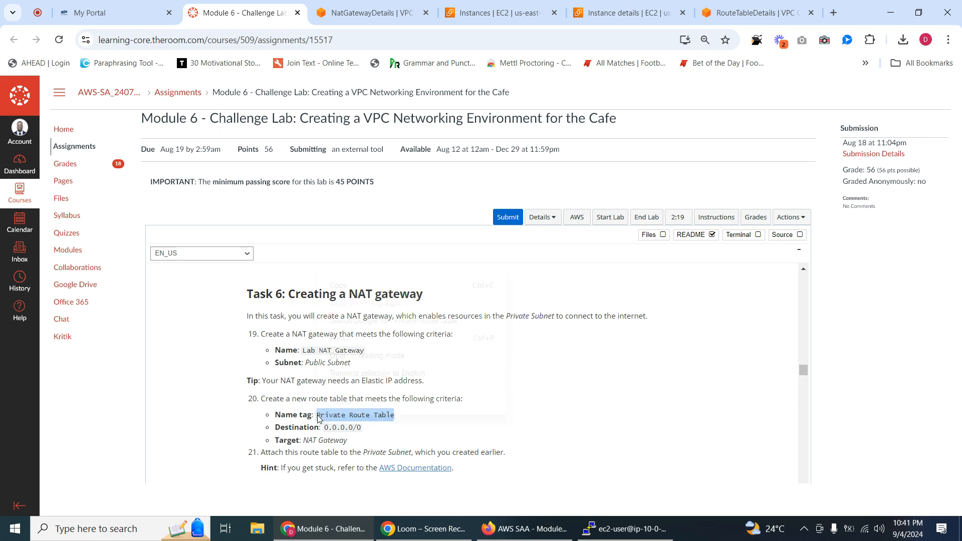
pyautogui.rightClick(321, 416)
pyautogui.click(372, 290)
# Step: Return to the VPC route tables list, deselect the public route table, and start creating a new route table
pyautogui.click(627, 10)
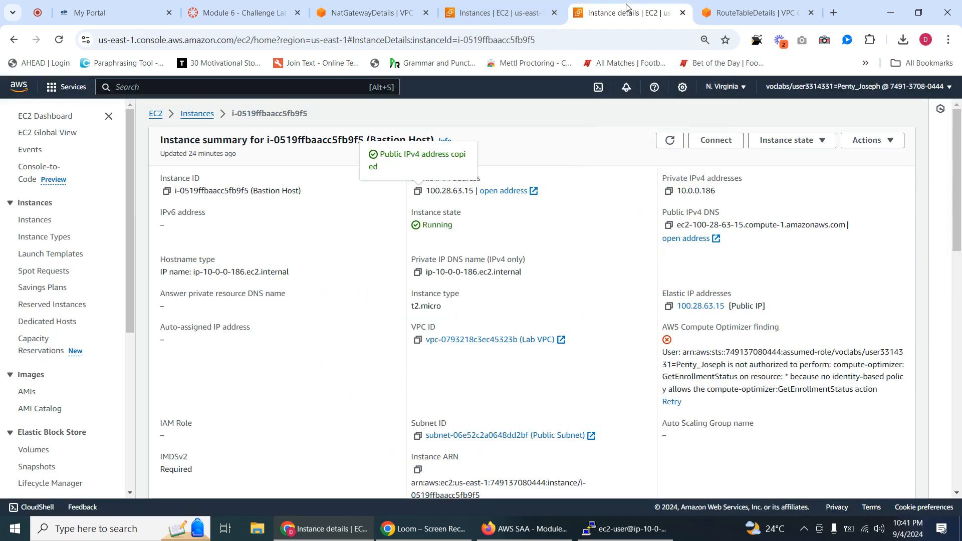
pyautogui.click(747, 12)
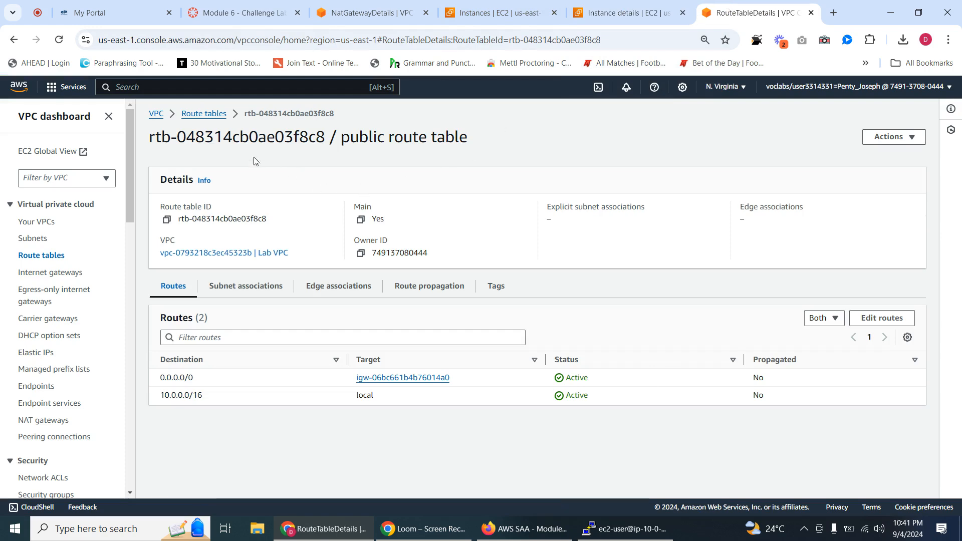
pyautogui.click(199, 114)
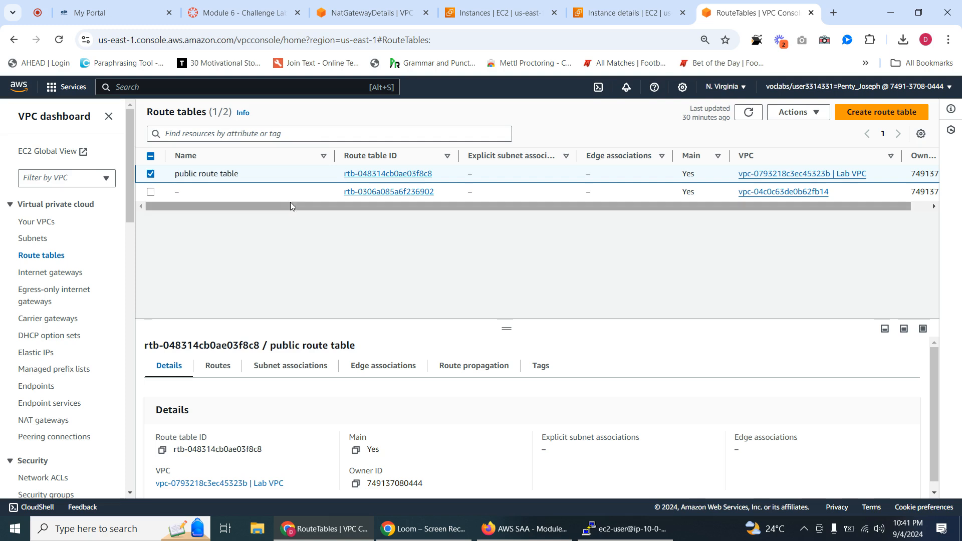
pyautogui.click(150, 174)
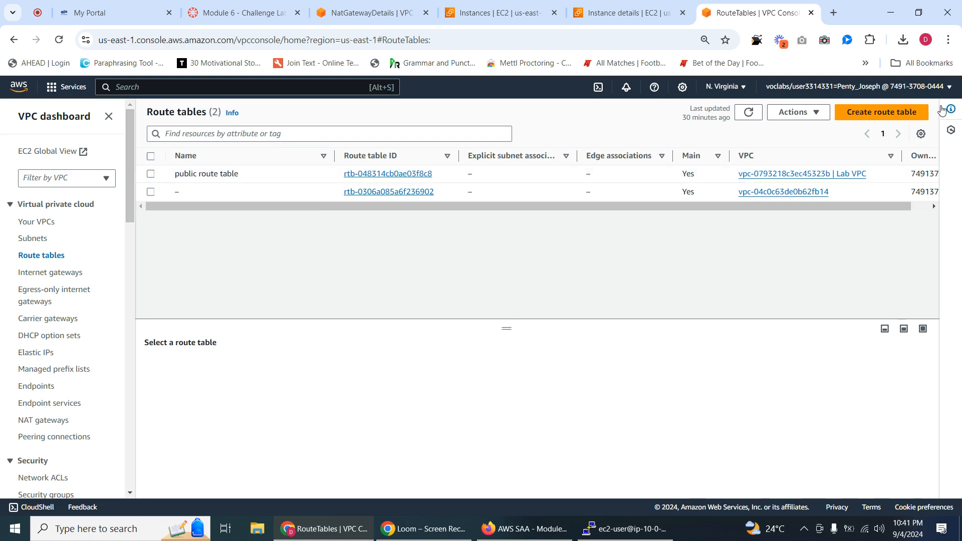
pyautogui.click(886, 115)
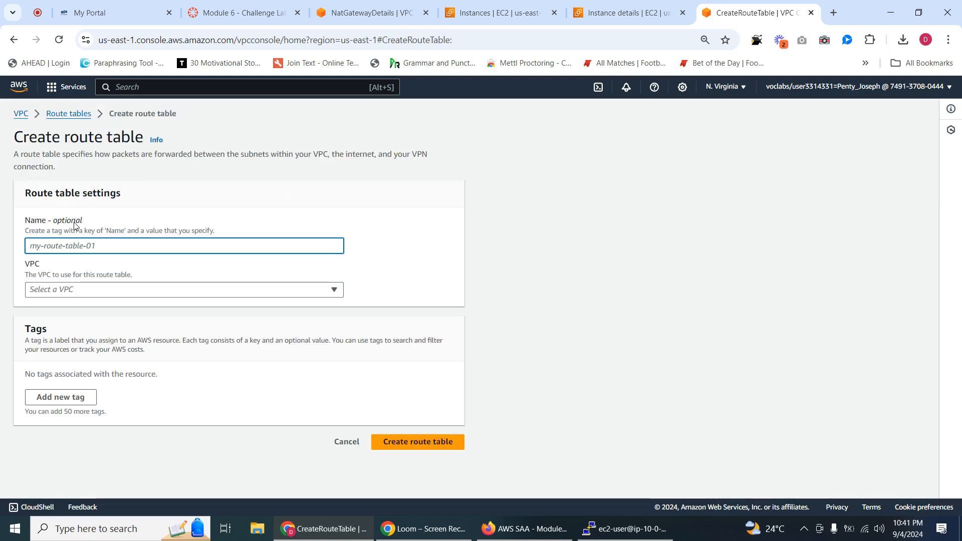
# Step: Create a route table named "Private Route Table" in the Lab VPC
pyautogui.rightClick(49, 249)
pyautogui.click(85, 373)
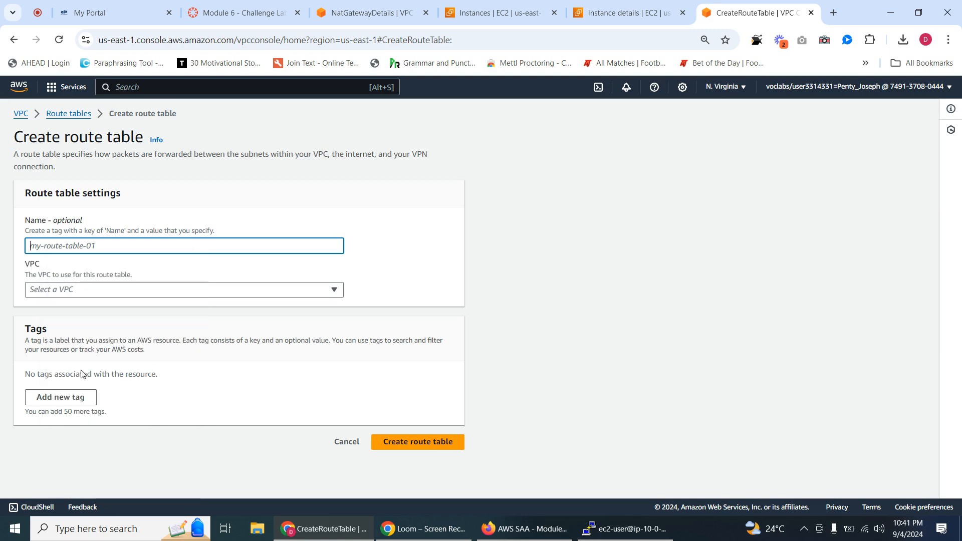
pyautogui.click(99, 295)
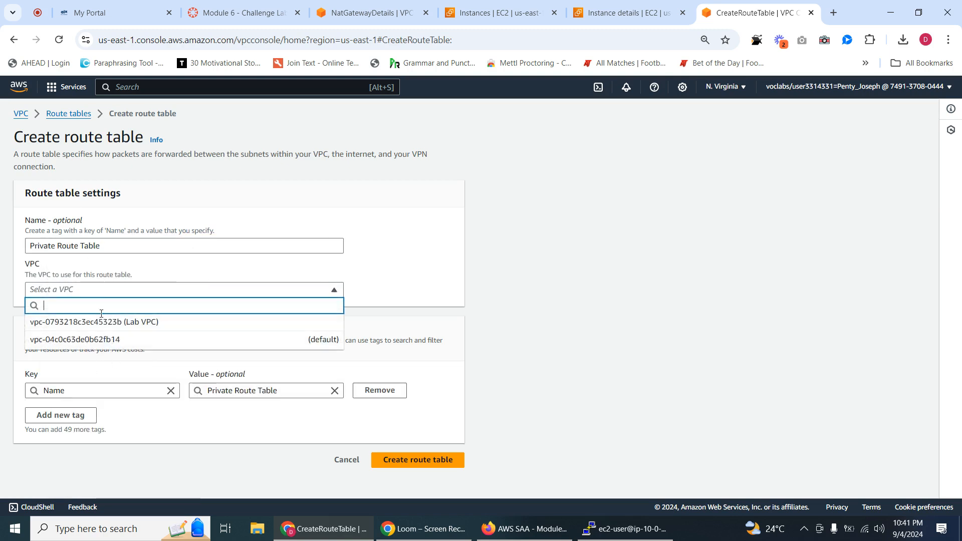
pyautogui.click(133, 325)
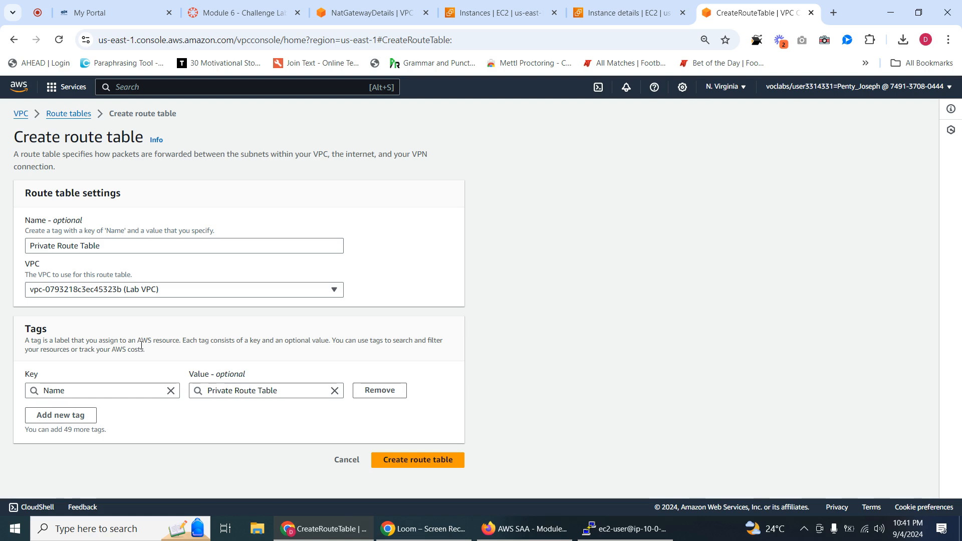
pyautogui.click(415, 461)
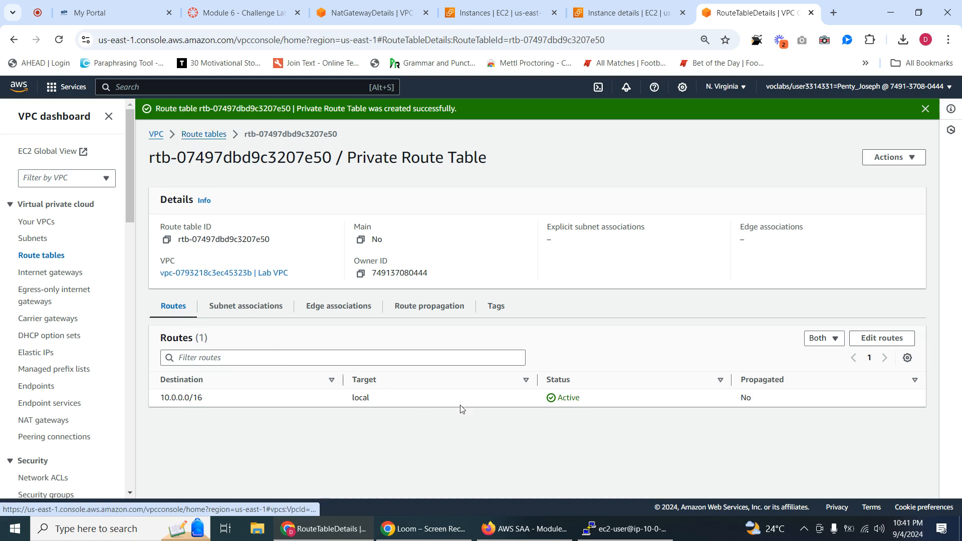
pyautogui.click(877, 339)
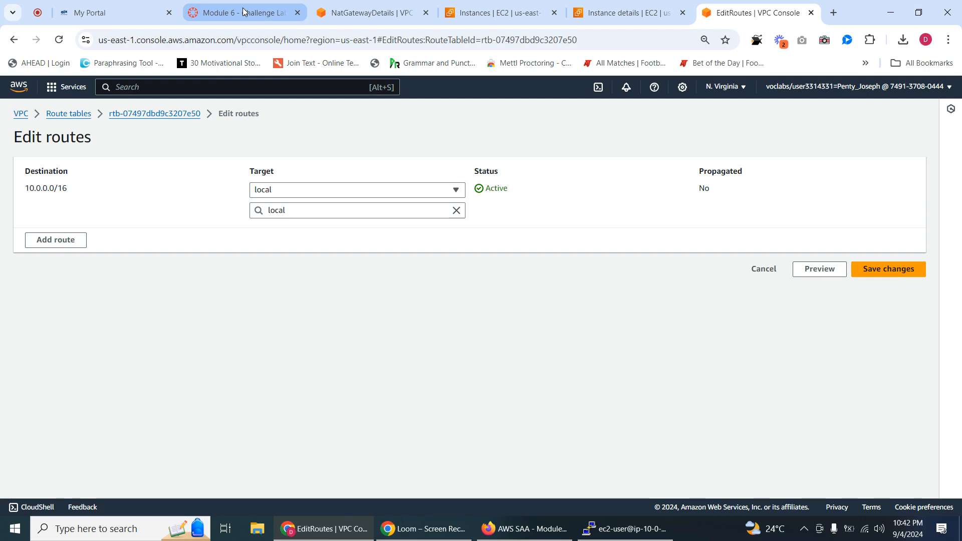
pyautogui.click(374, 16)
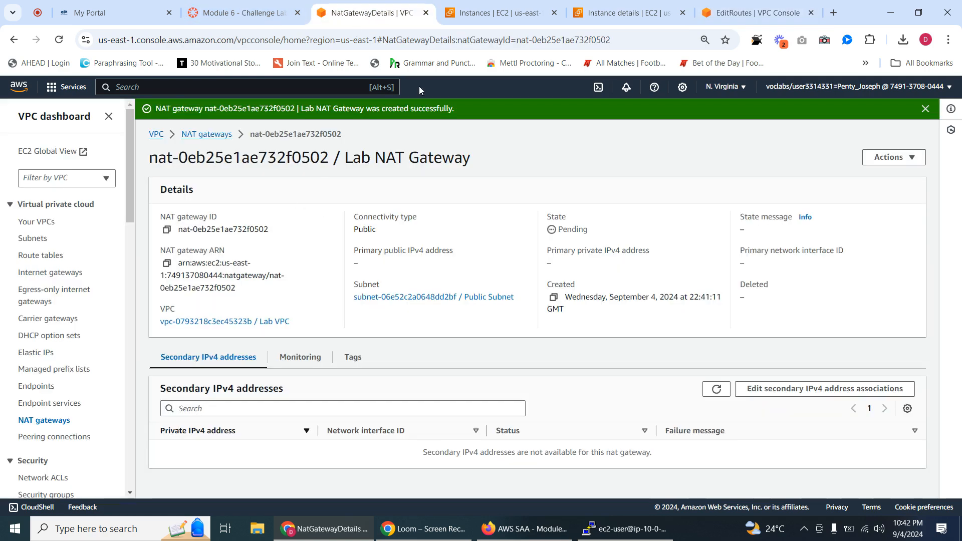
pyautogui.click(485, 14)
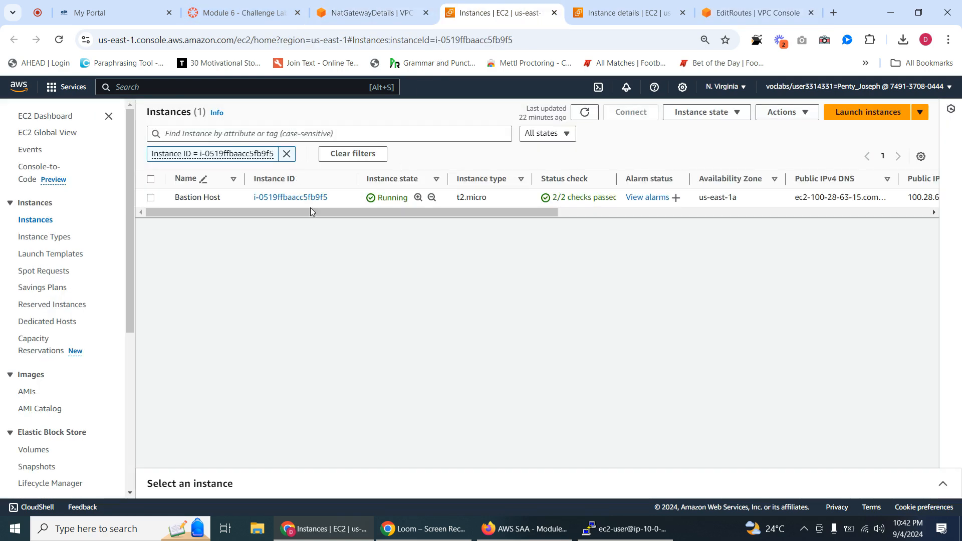
pyautogui.click(767, 14)
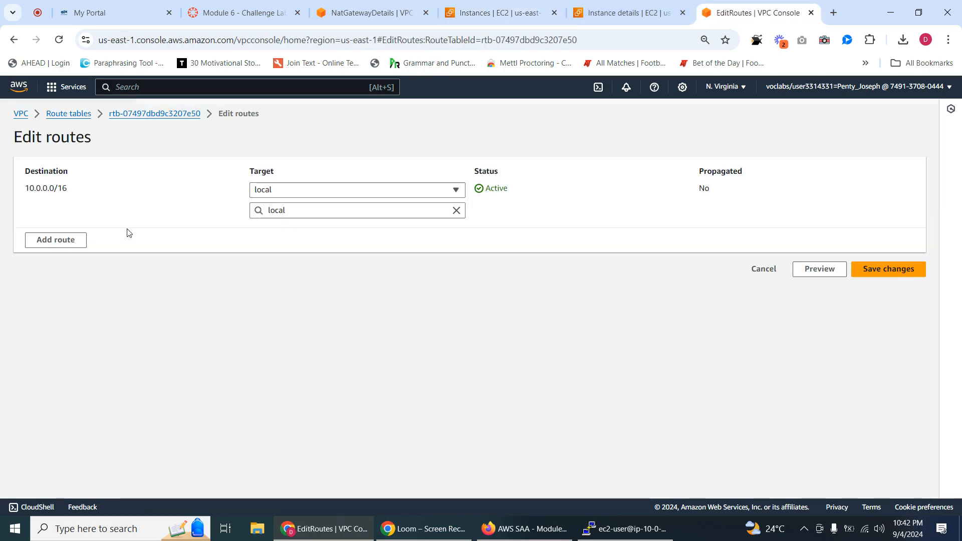
pyautogui.click(73, 119)
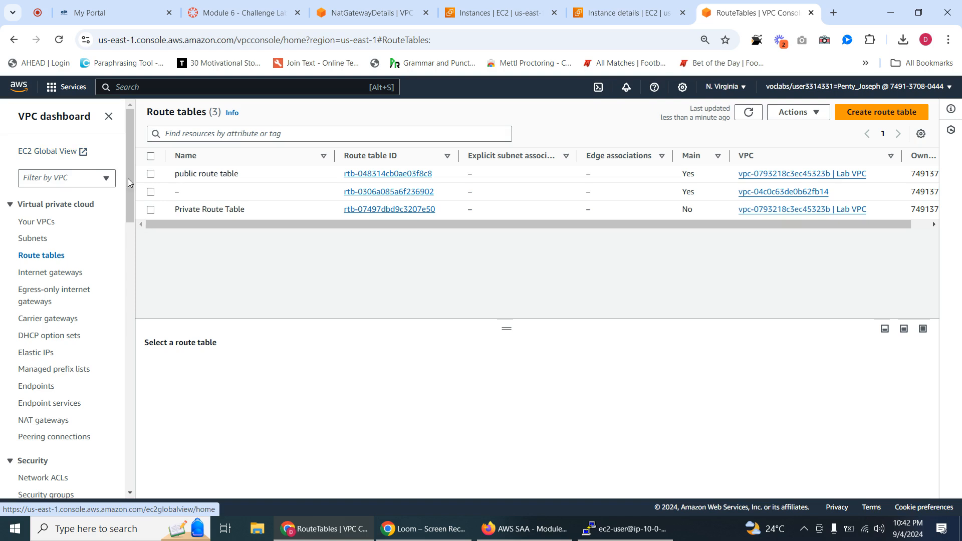
# Step: Add a route with destination 0.0.0.0/0 to the Private Route Table
pyautogui.click(150, 210)
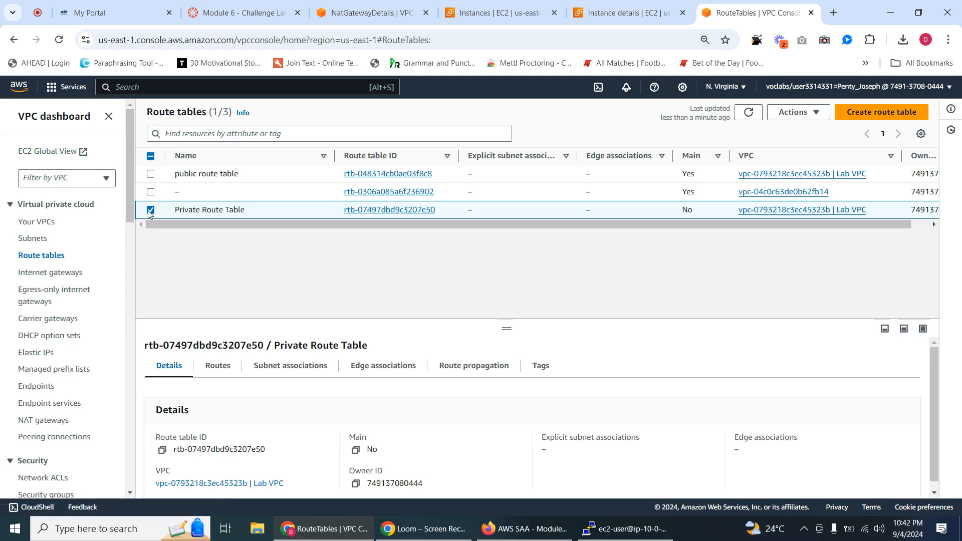
pyautogui.click(218, 367)
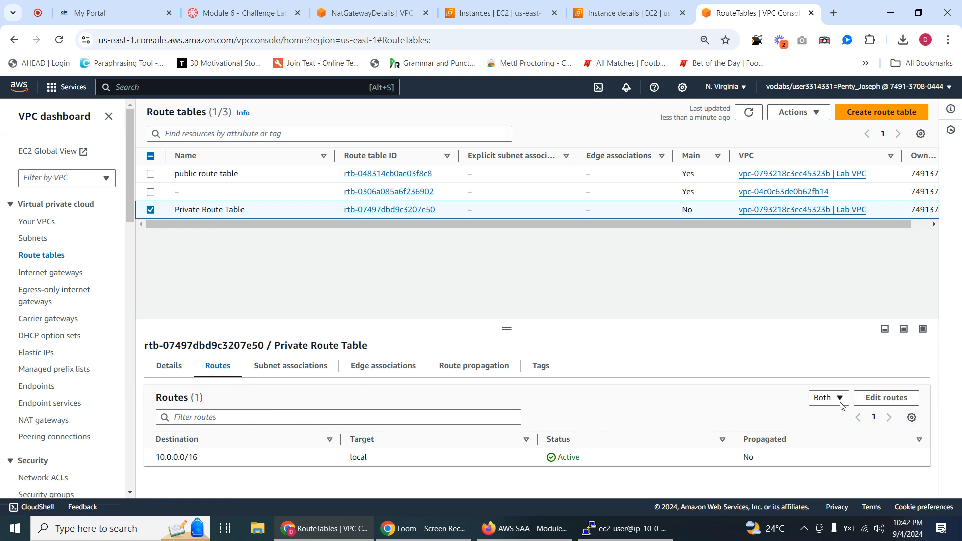
pyautogui.click(880, 399)
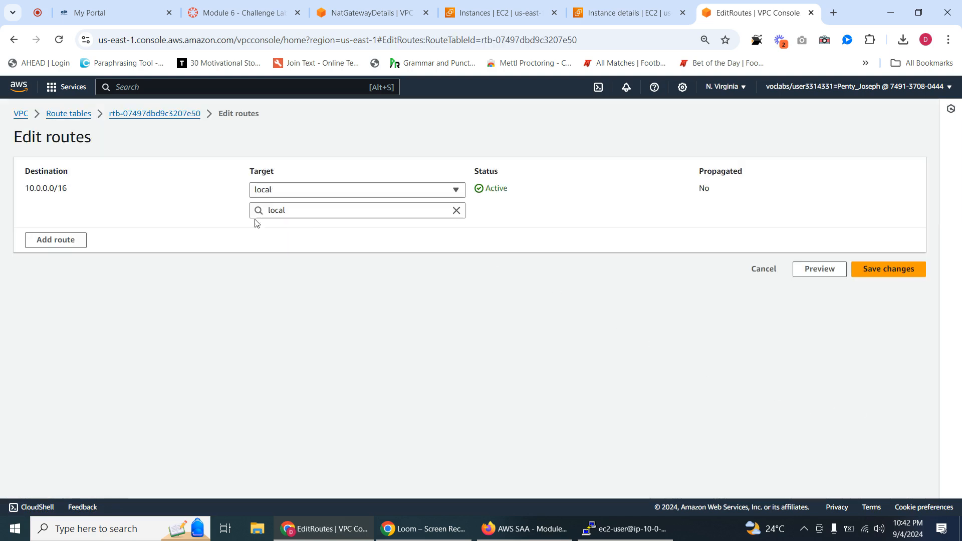
pyautogui.click(72, 242)
pyautogui.click(79, 232)
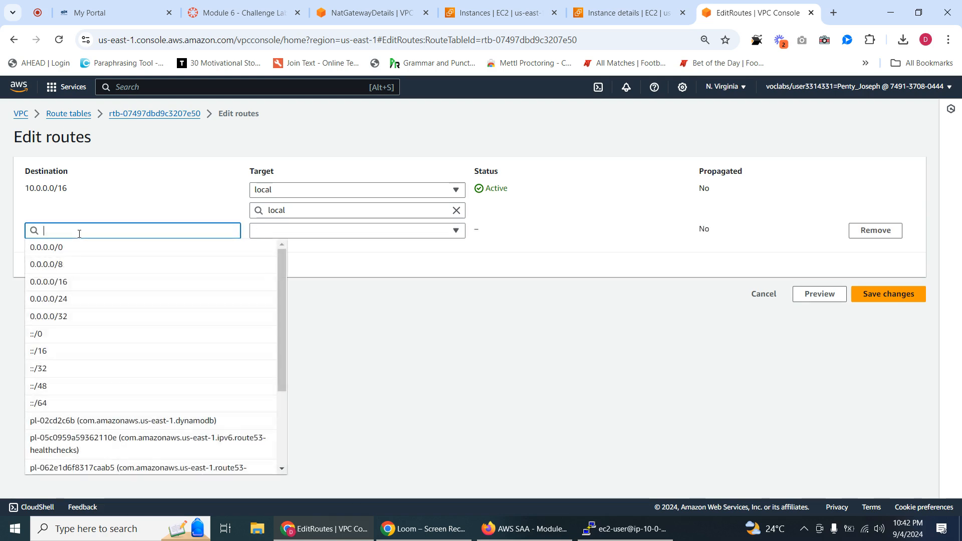
pyautogui.click(70, 247)
# Step: Set the new route's target to the Lab NAT Gateway and save the route changes
pyautogui.click(264, 232)
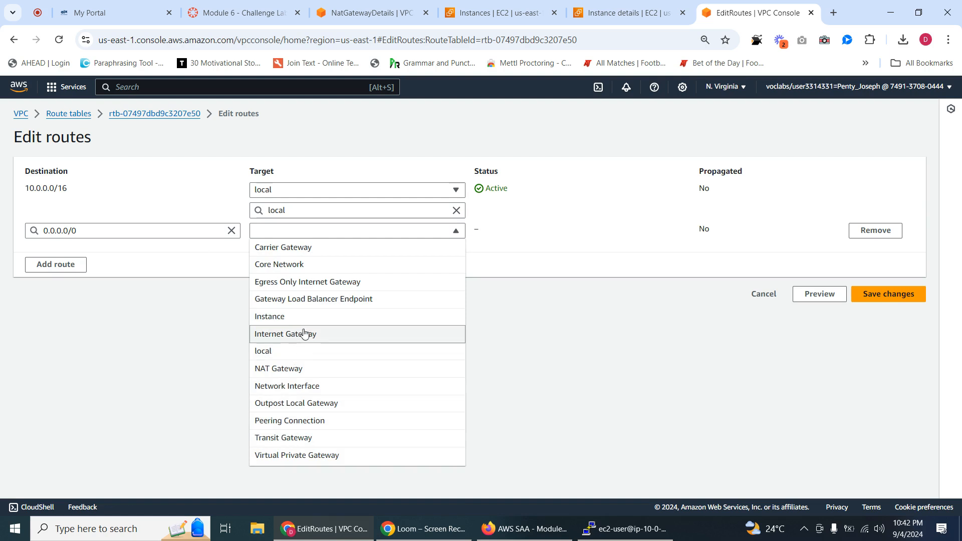
pyautogui.click(295, 371)
pyautogui.write('nat-')
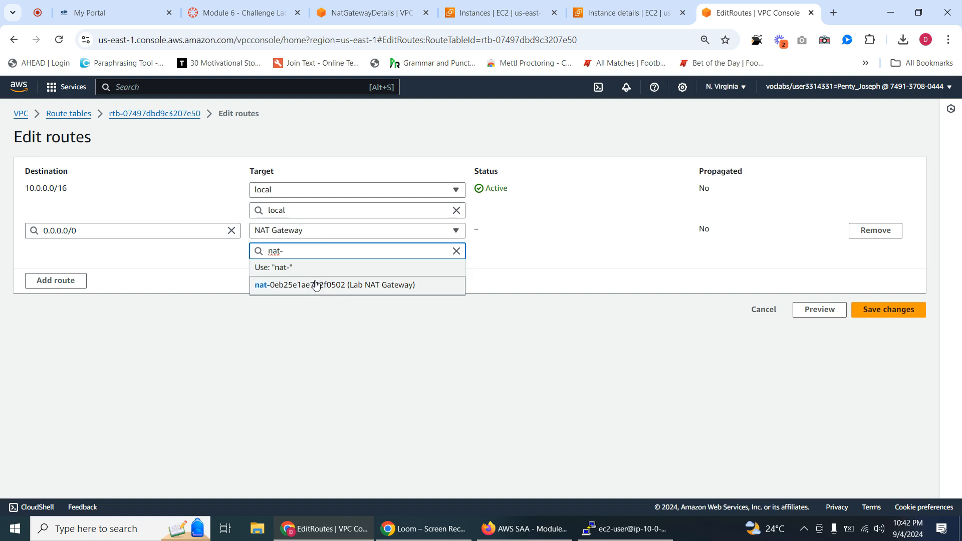
pyautogui.click(357, 287)
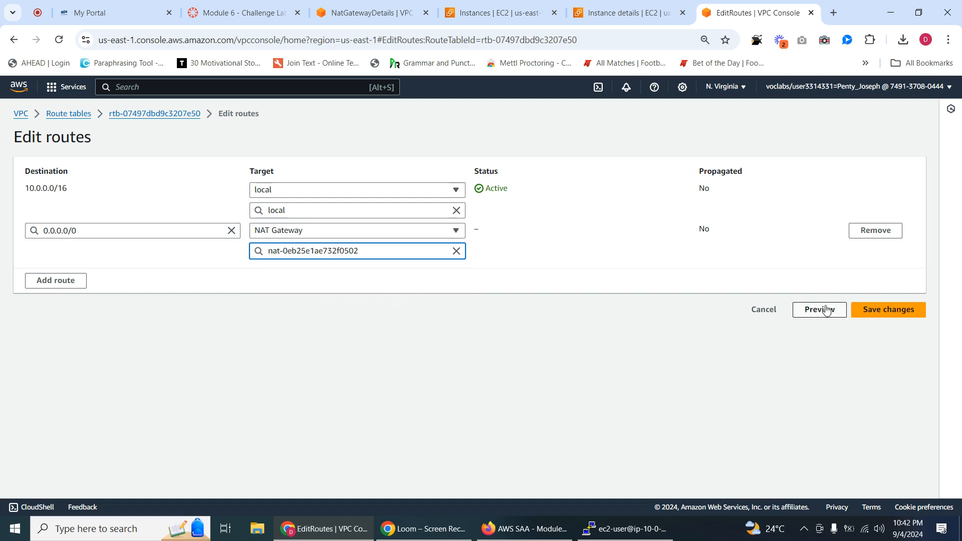
pyautogui.click(885, 316)
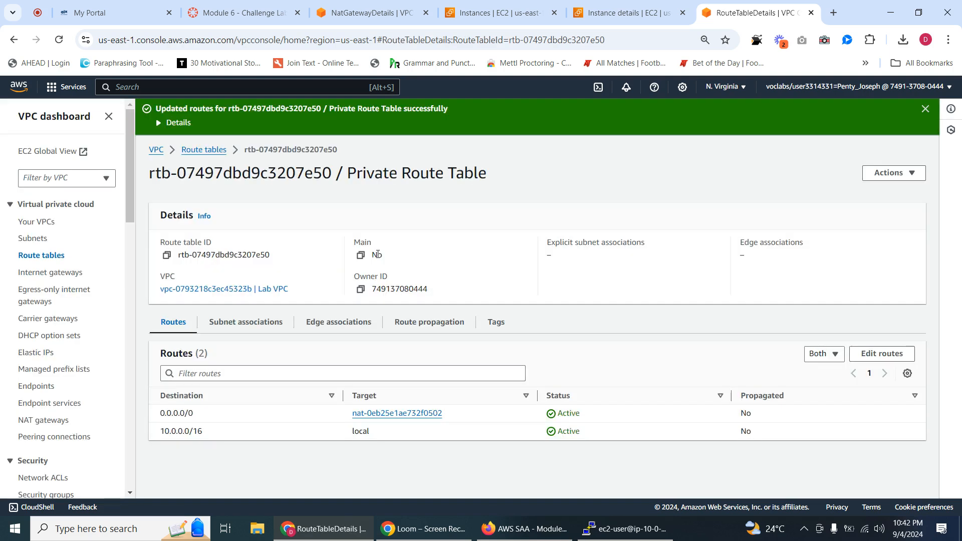
# Step: Review the Private Route Table's routes, explicit subnet associations and the subnets without explicit associations
pyautogui.click(196, 150)
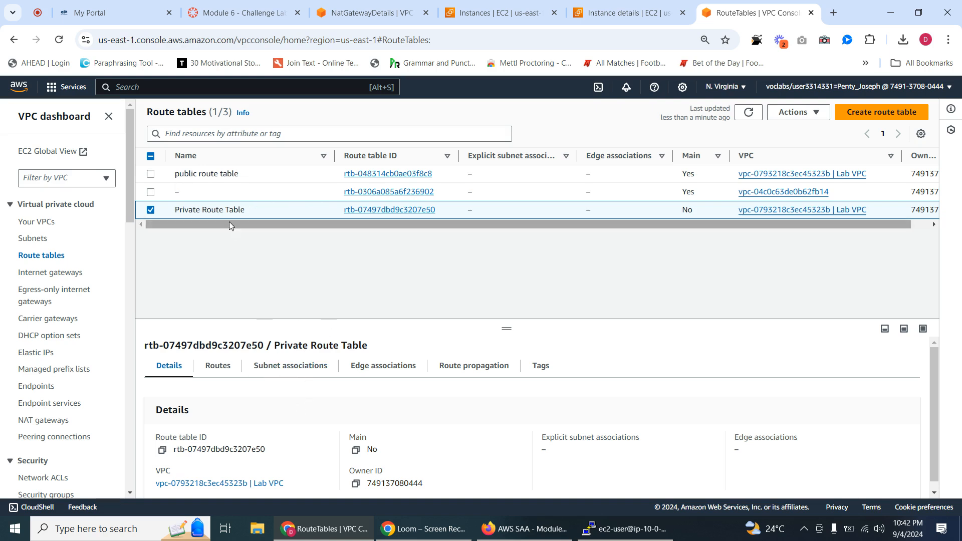
pyautogui.click(283, 368)
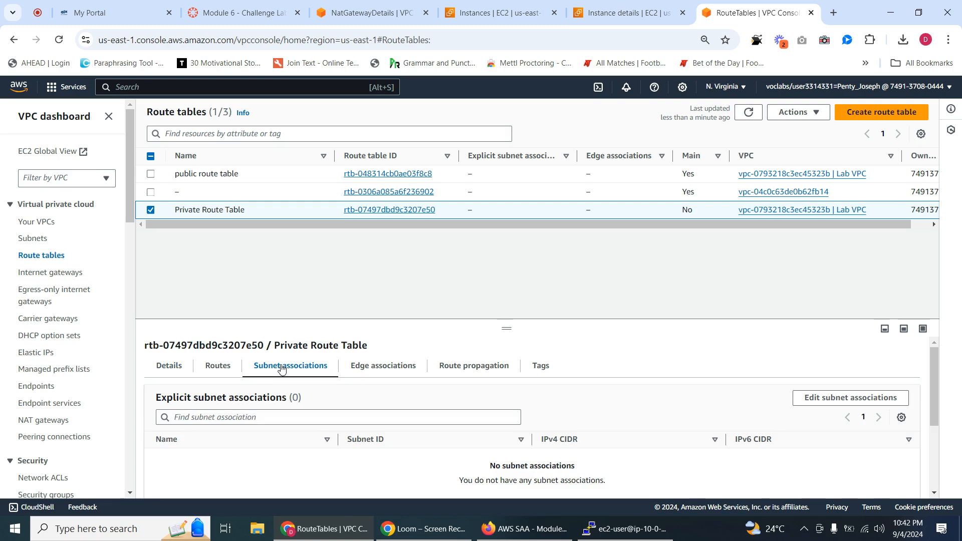
pyautogui.click(221, 367)
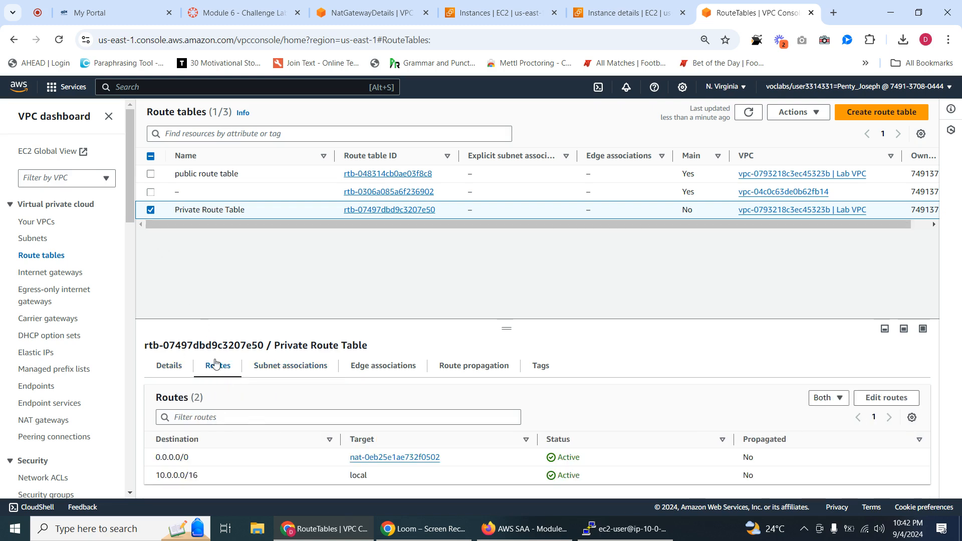
pyautogui.click(290, 370)
pyautogui.scroll(-3, 292, 379)
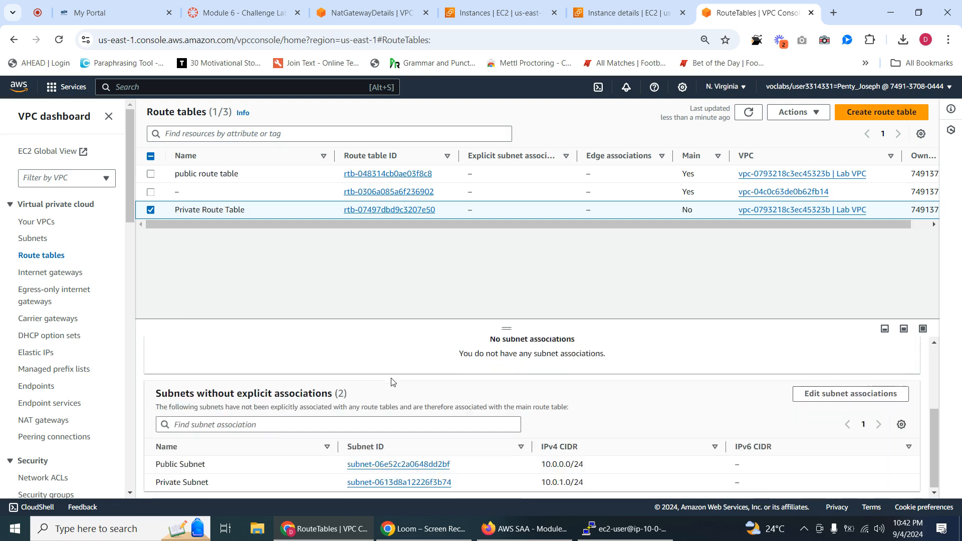
pyautogui.scroll(3, 428, 415)
pyautogui.scroll(-3, 470, 410)
pyautogui.scroll(2, 328, 355)
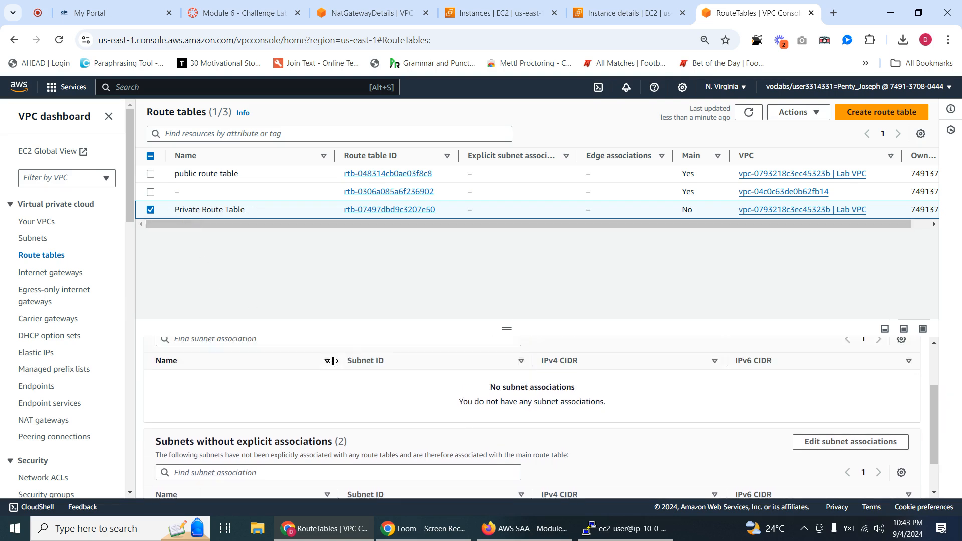
# Step: Associate the Private Subnet with the Private Route Table and save the association
pyautogui.scroll(-2, 301, 401)
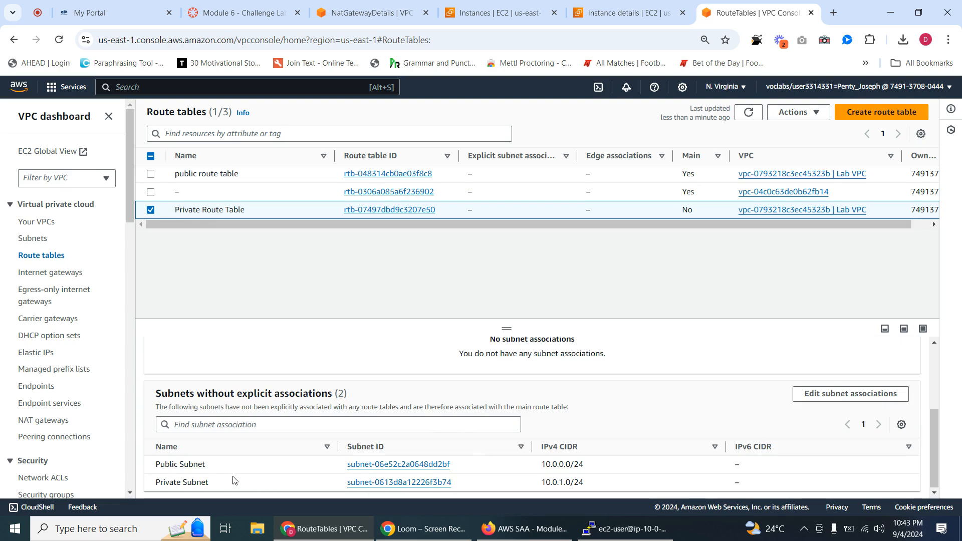
pyautogui.click(812, 395)
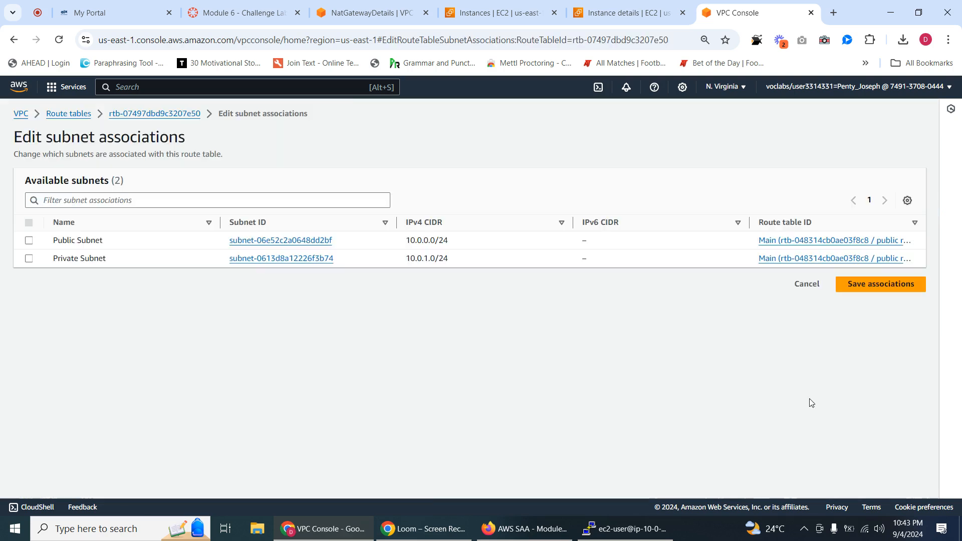
pyautogui.click(29, 259)
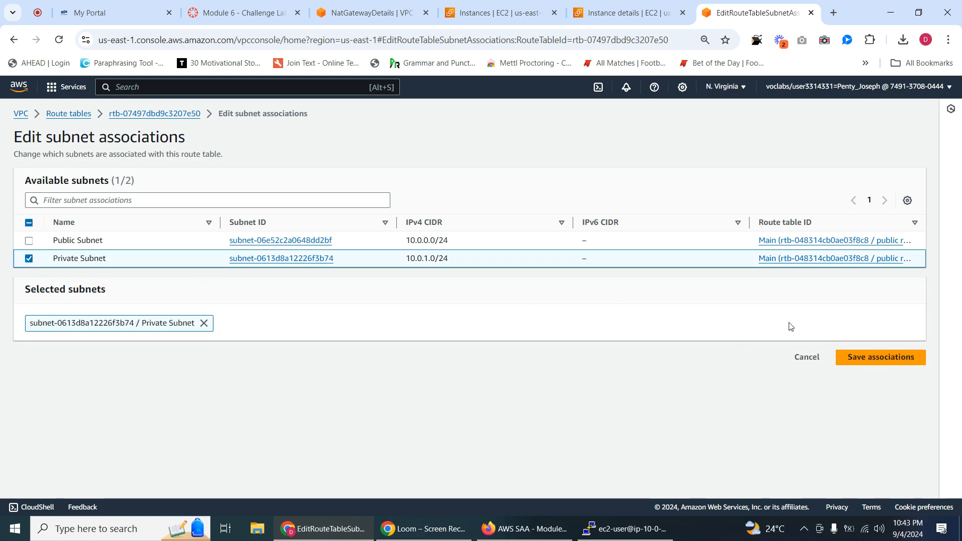
pyautogui.click(895, 359)
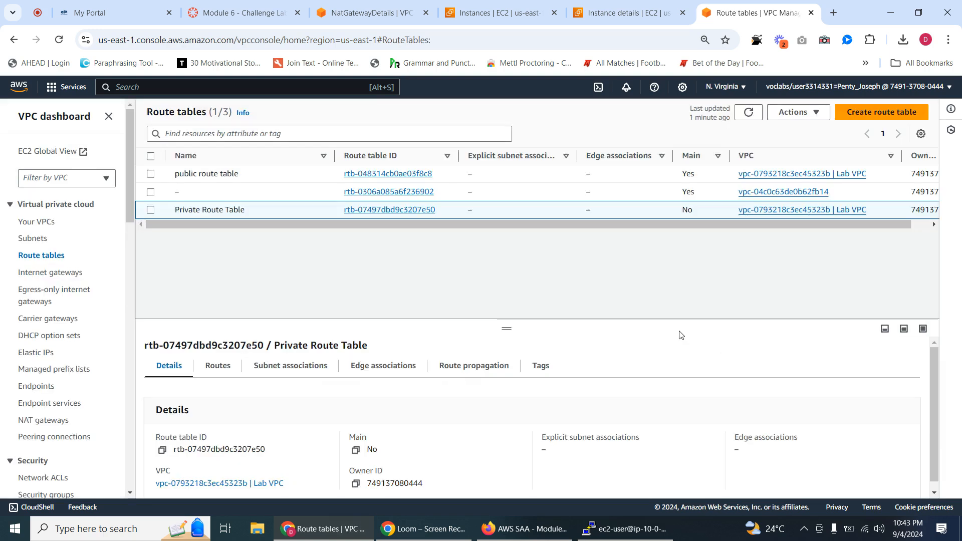
# Step: Check the subnet associations of the public route table
pyautogui.click(151, 230)
pyautogui.click(150, 194)
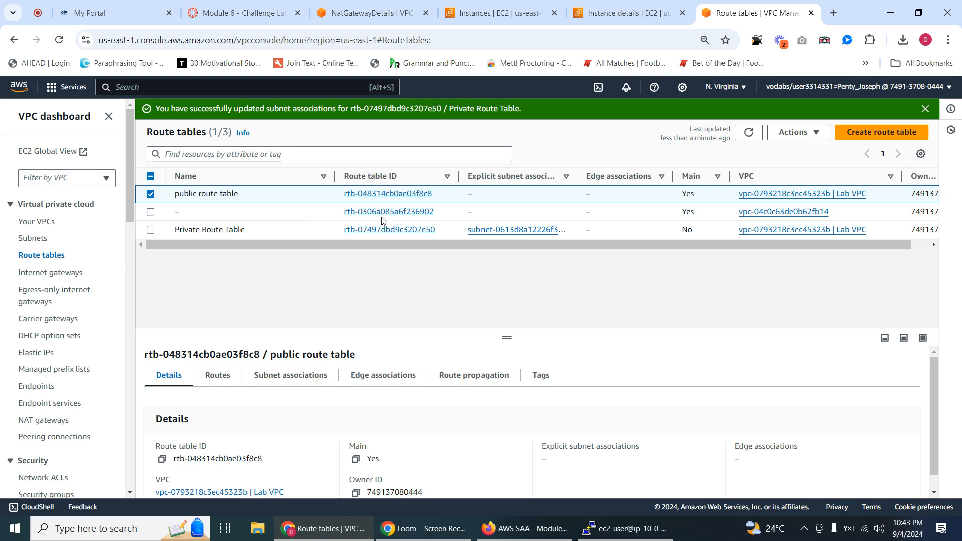
pyautogui.scroll(-1, 349, 361)
pyautogui.click(270, 360)
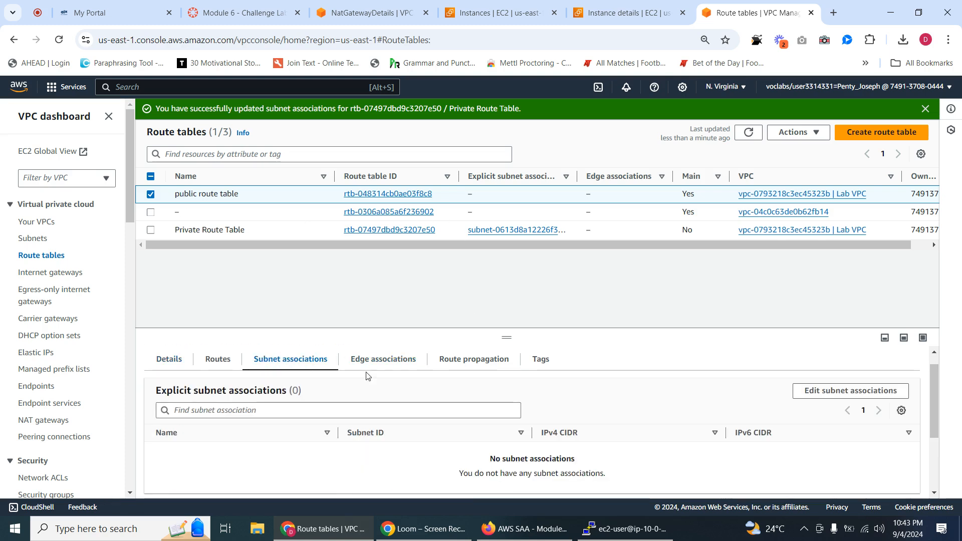
pyautogui.scroll(-1, 391, 369)
pyautogui.scroll(1, 393, 362)
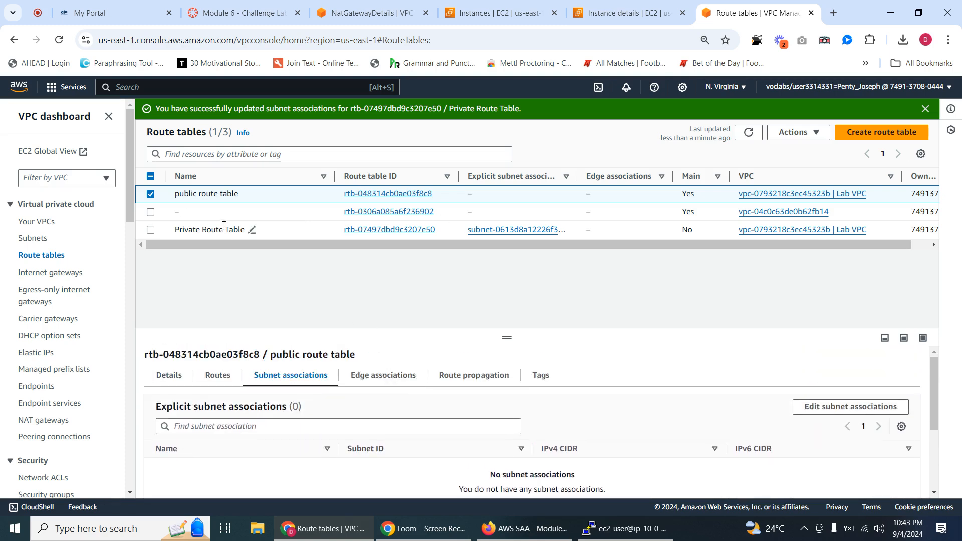
# Step: Remove the Private Subnet from the Private Route Table's subnet associations, save, and deselect the table
pyautogui.click(151, 195)
pyautogui.click(151, 230)
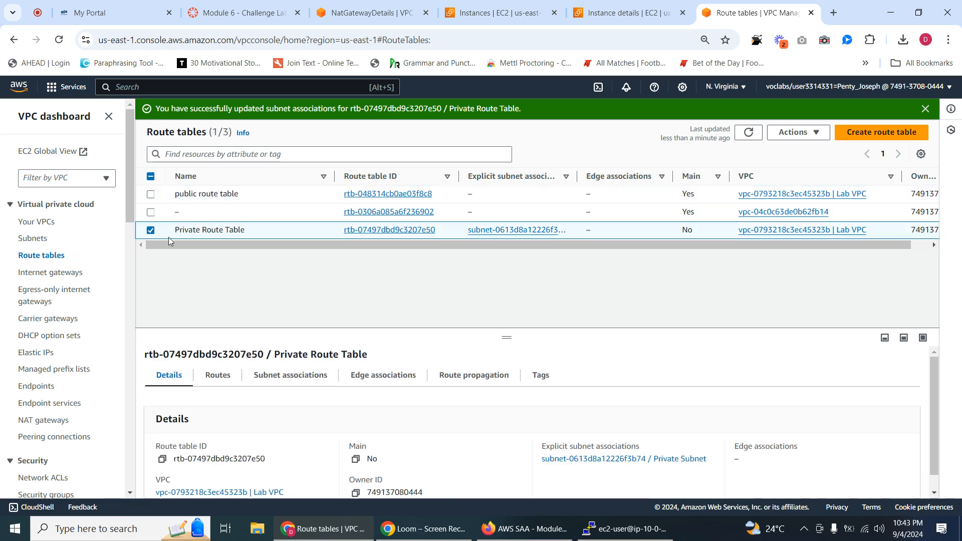
pyautogui.click(306, 360)
pyautogui.scroll(-1, 307, 361)
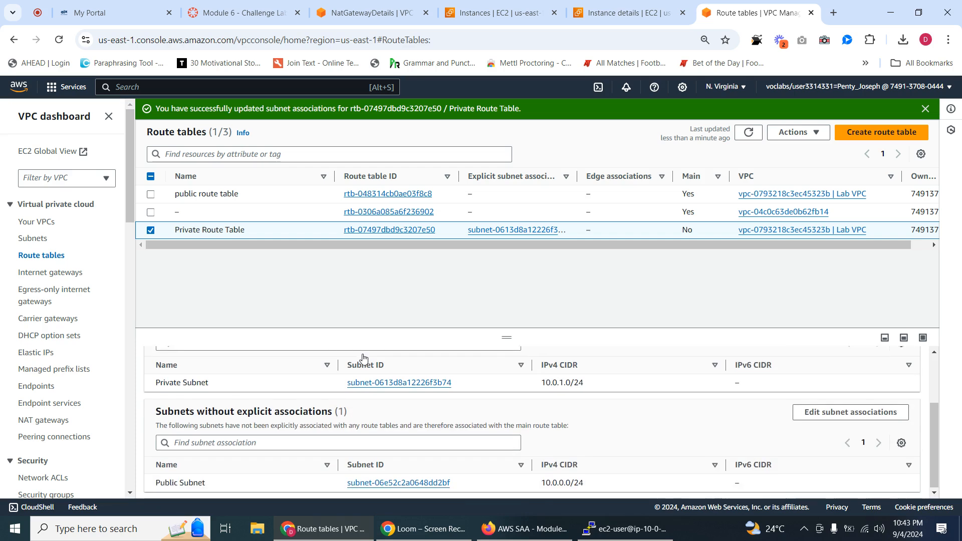
pyautogui.click(868, 416)
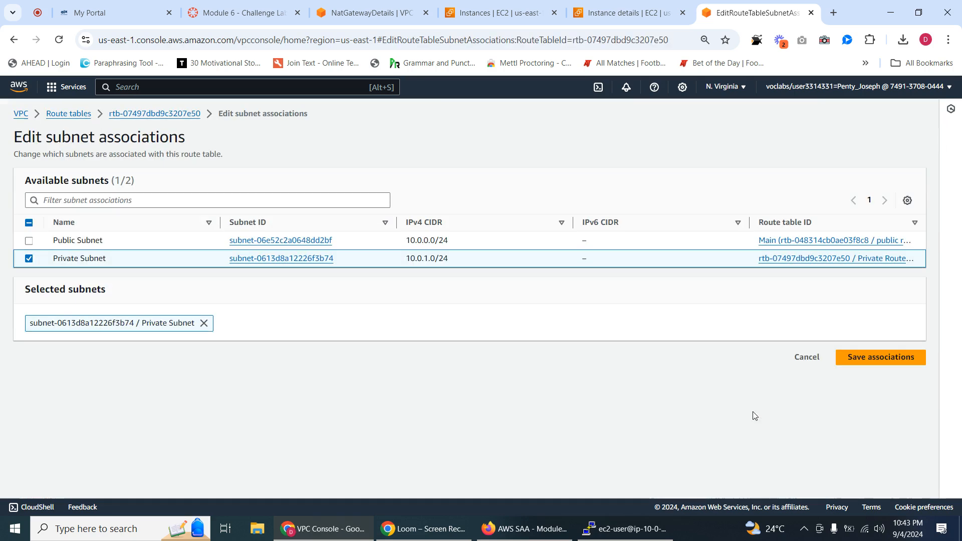
pyautogui.click(205, 323)
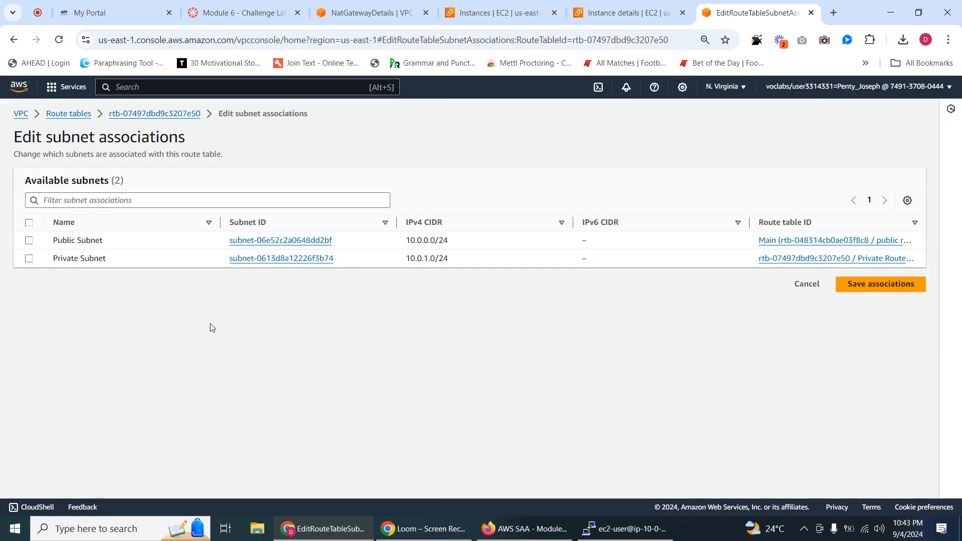
pyautogui.click(880, 285)
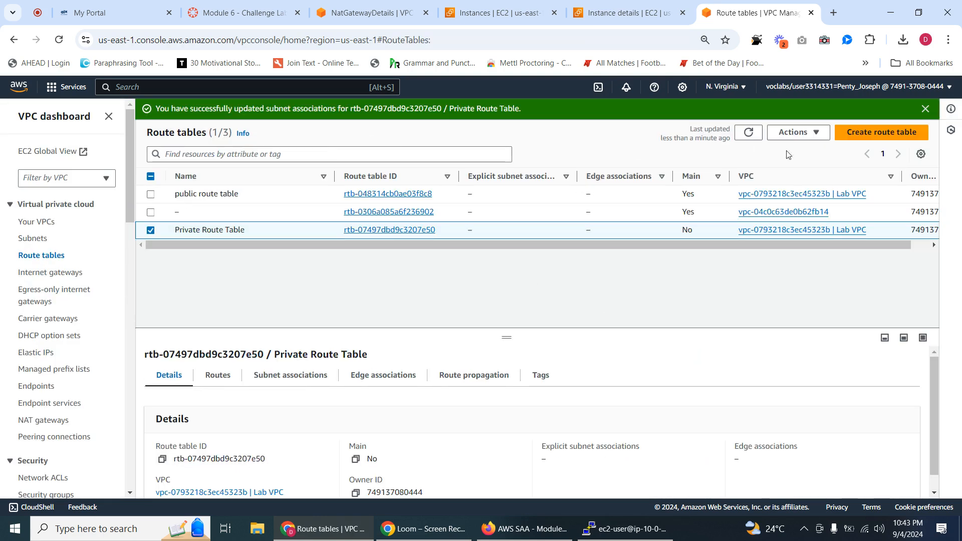
pyautogui.click(926, 109)
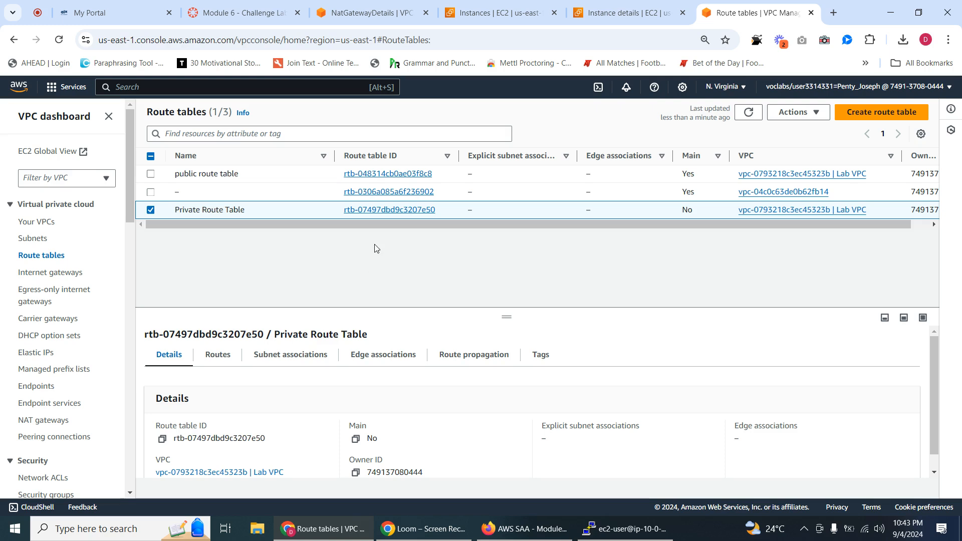
pyautogui.click(151, 210)
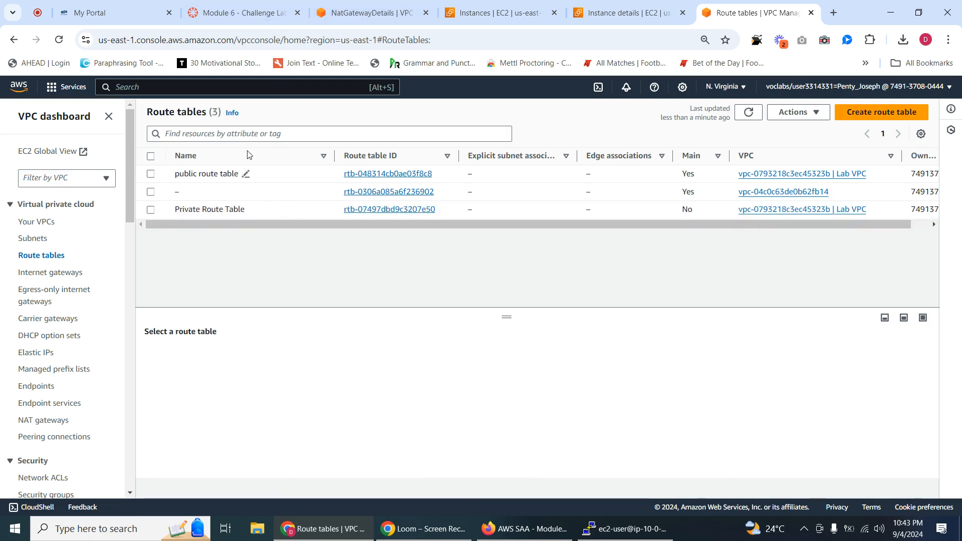
# Step: Go to Task 7 in the lab instructions and copy the instance name "Private Instance"
pyautogui.click(268, 12)
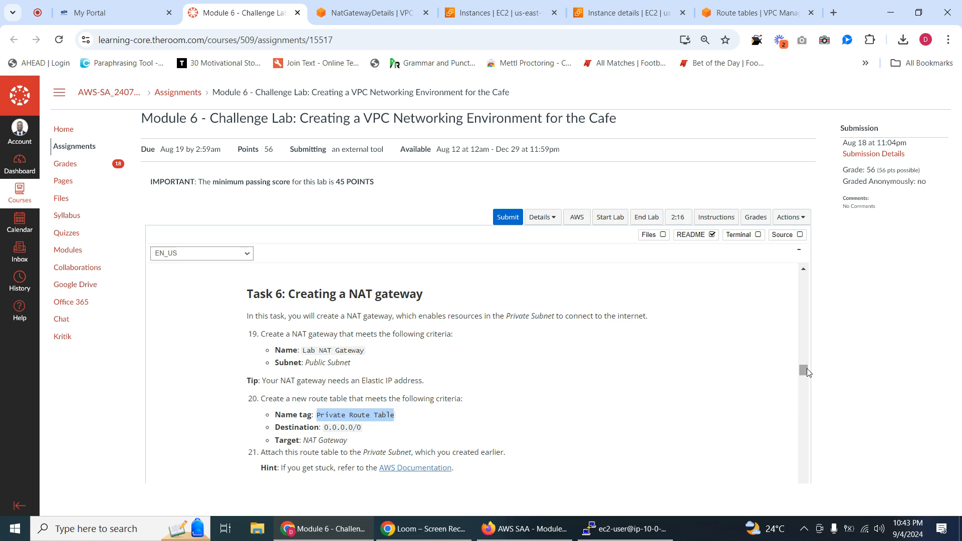
pyautogui.moveTo(807, 369); pyautogui.dragTo(809, 377)
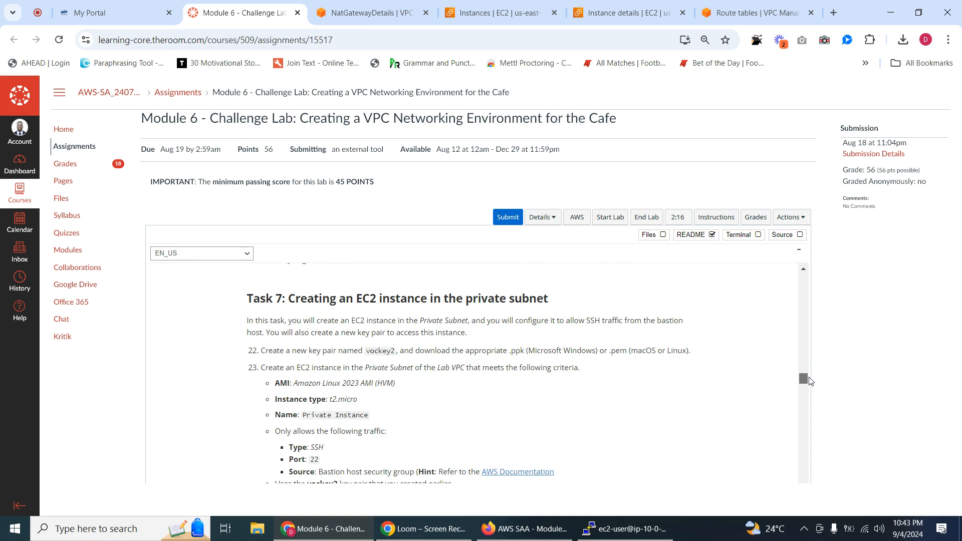
pyautogui.moveTo(809, 381); pyautogui.dragTo(811, 383)
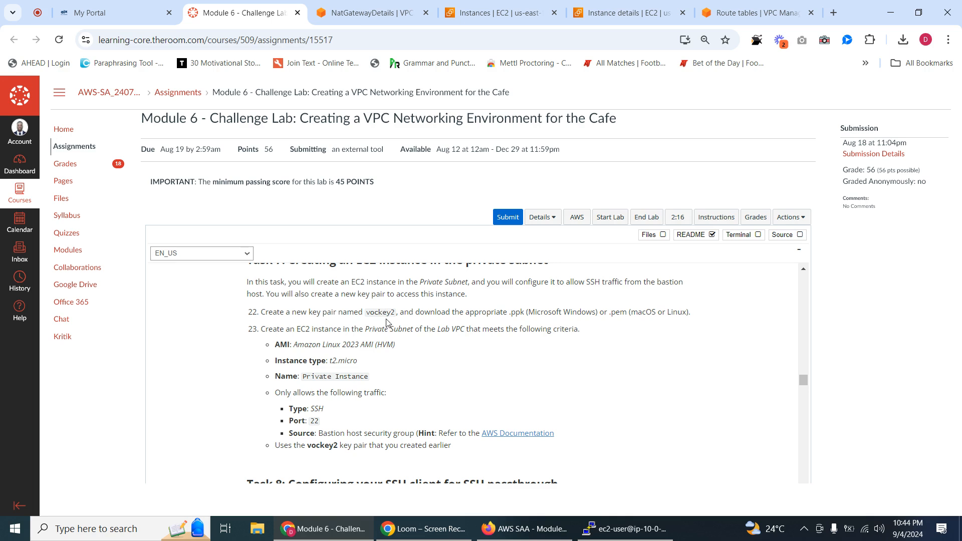
pyautogui.moveTo(370, 377); pyautogui.dragTo(299, 376)
pyautogui.click(337, 376)
pyautogui.moveTo(369, 378); pyautogui.dragTo(303, 377)
pyautogui.rightClick(310, 386)
pyautogui.click(371, 247)
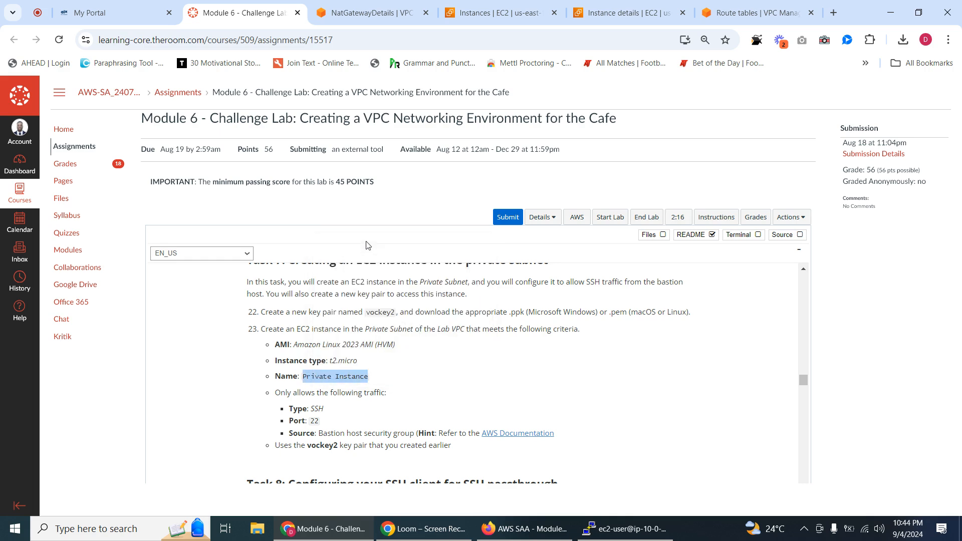
# Step: Start launching a new EC2 instance and name it "Private Instance"
pyautogui.click(358, 4)
pyautogui.click(629, 12)
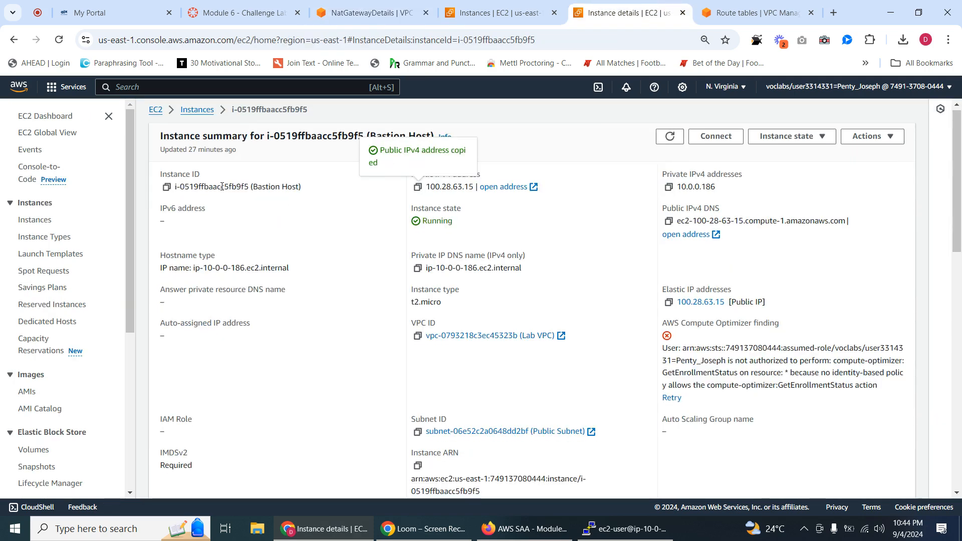
pyautogui.click(197, 113)
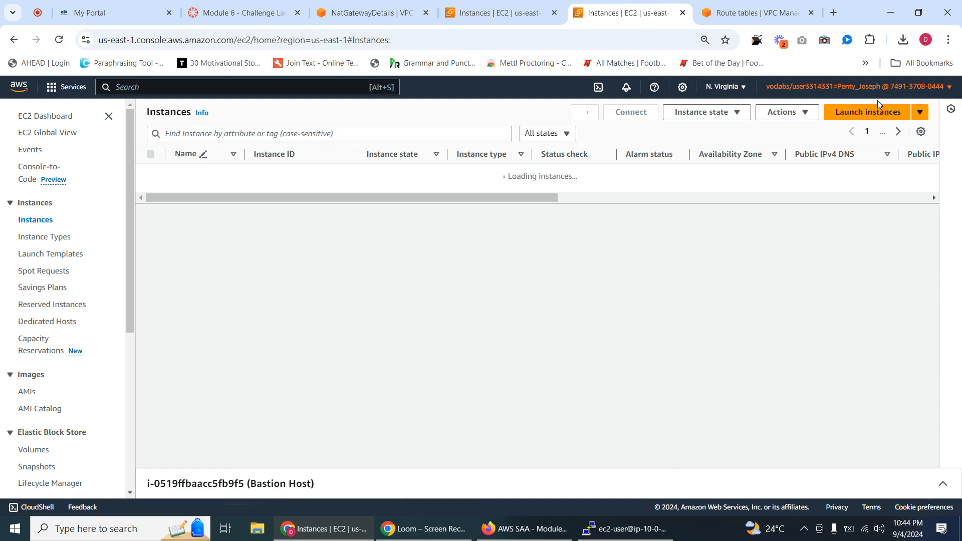
pyautogui.click(869, 112)
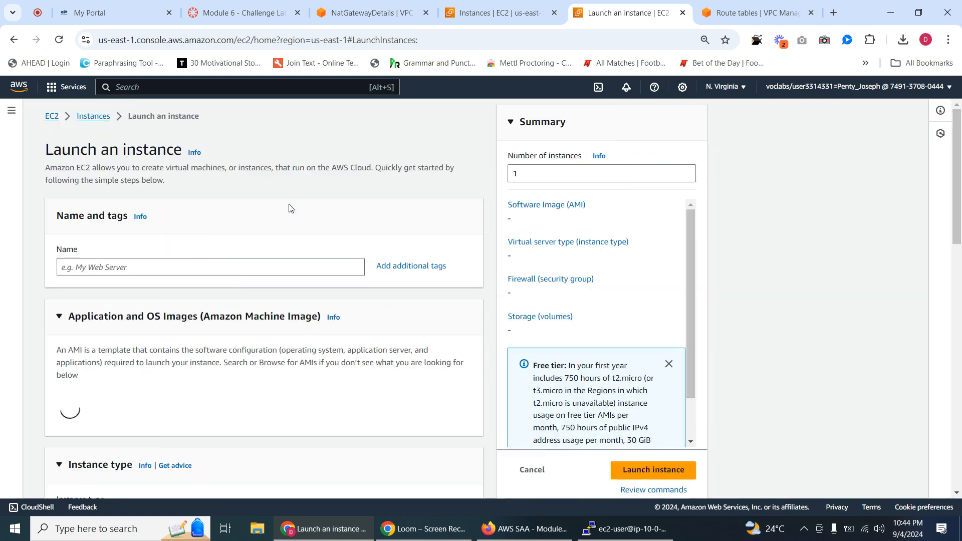
pyautogui.click(96, 267)
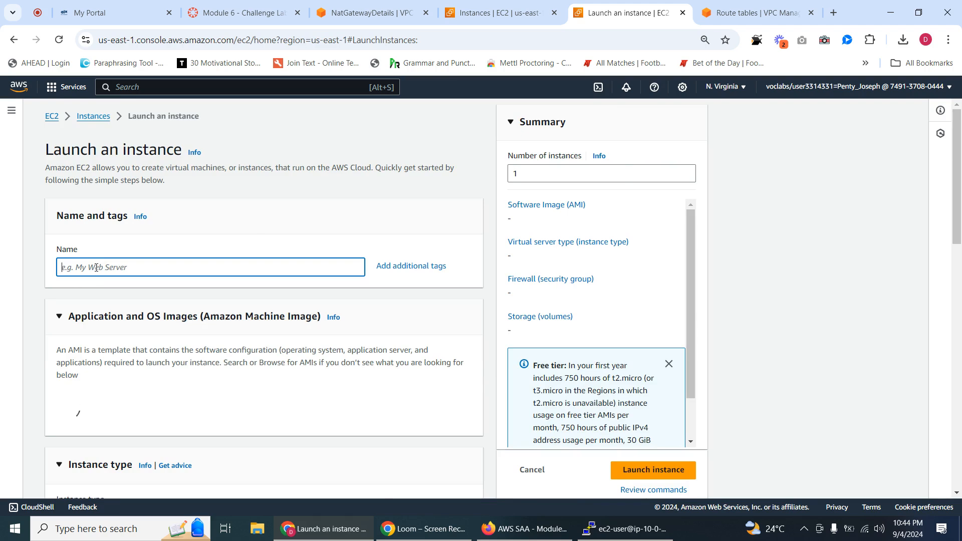
pyautogui.hotkey('ctrl', 'v')
# Step: Check the launch form's machine image and instance type against the Task 7 criteria in the lab instructions
pyautogui.scroll(-3, 152, 316)
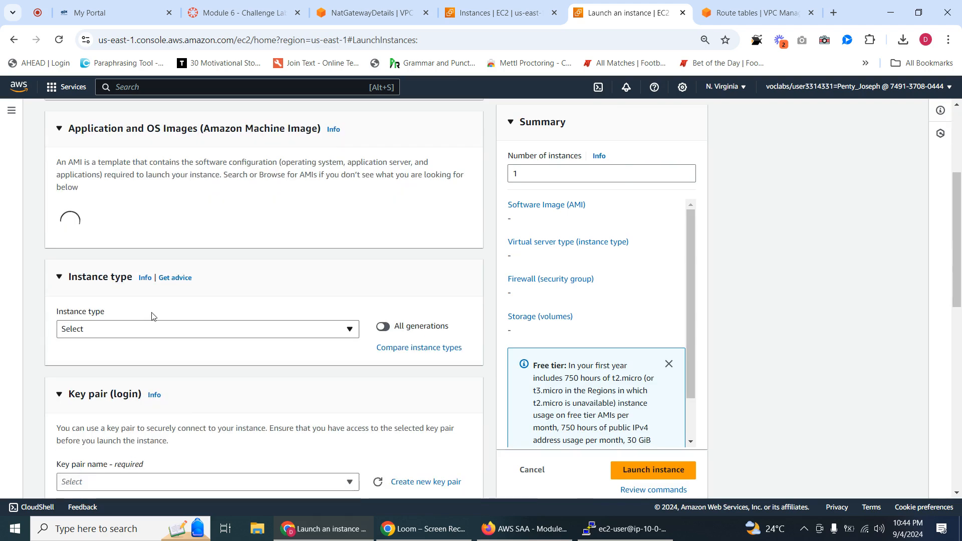
pyautogui.scroll(-1, 161, 300)
pyautogui.scroll(2, 180, 226)
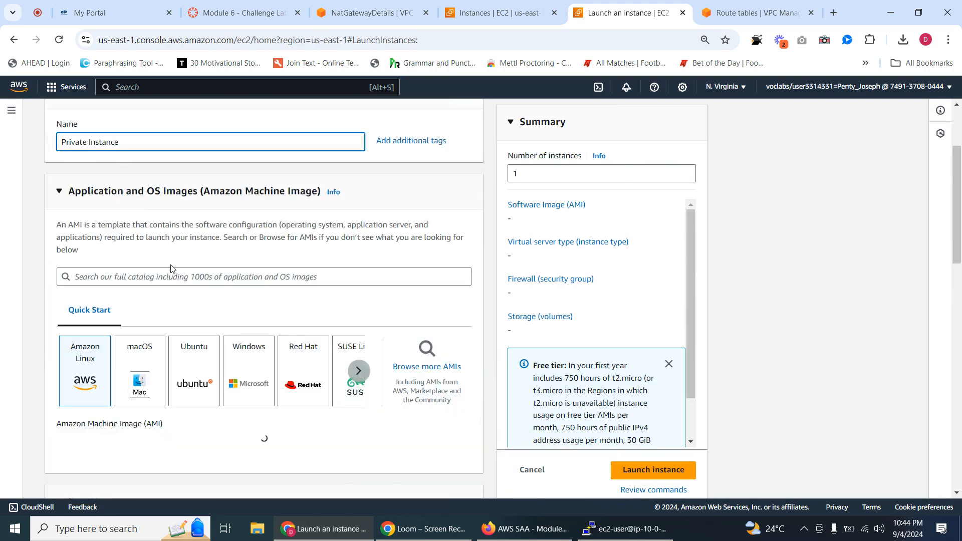
pyautogui.scroll(2, 173, 271)
pyautogui.scroll(-6, 184, 272)
pyautogui.click(255, 11)
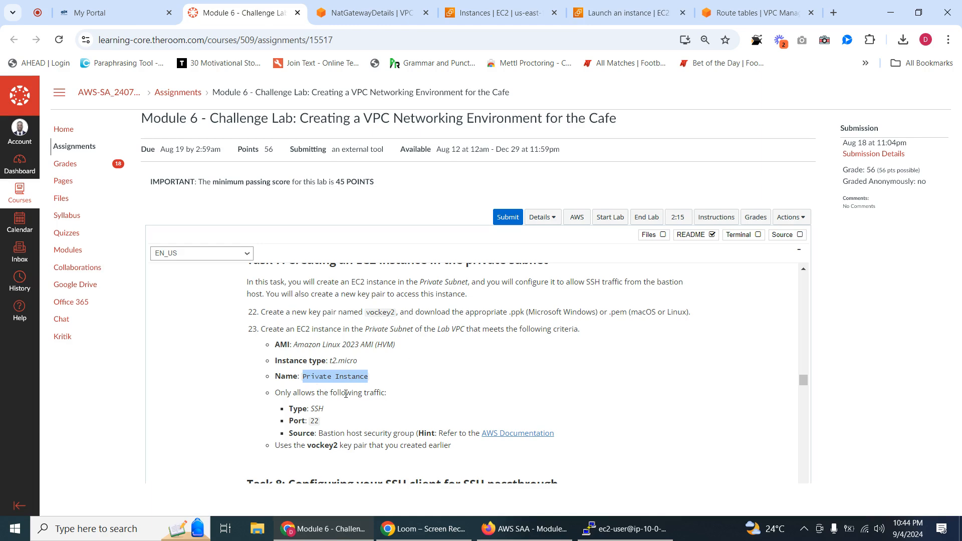
pyautogui.click(717, 13)
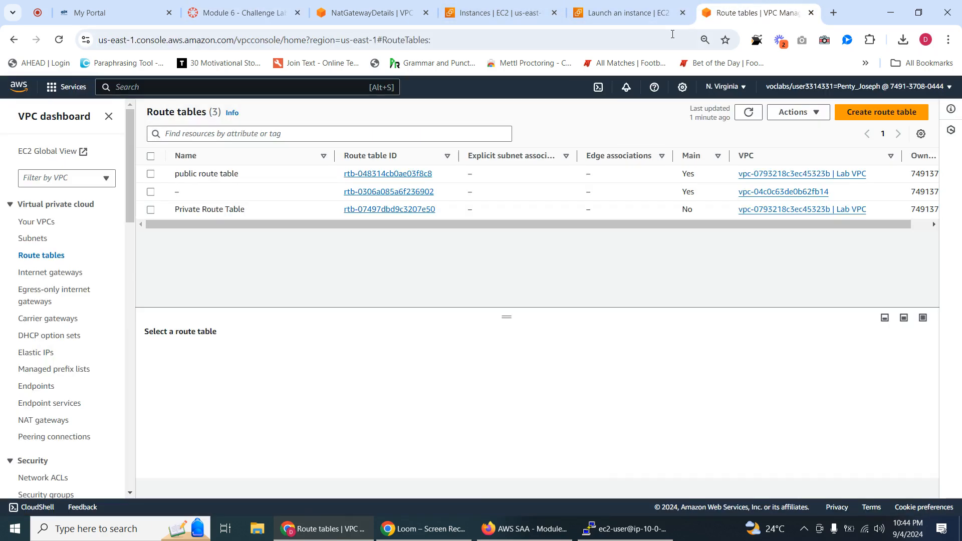
pyautogui.click(629, 13)
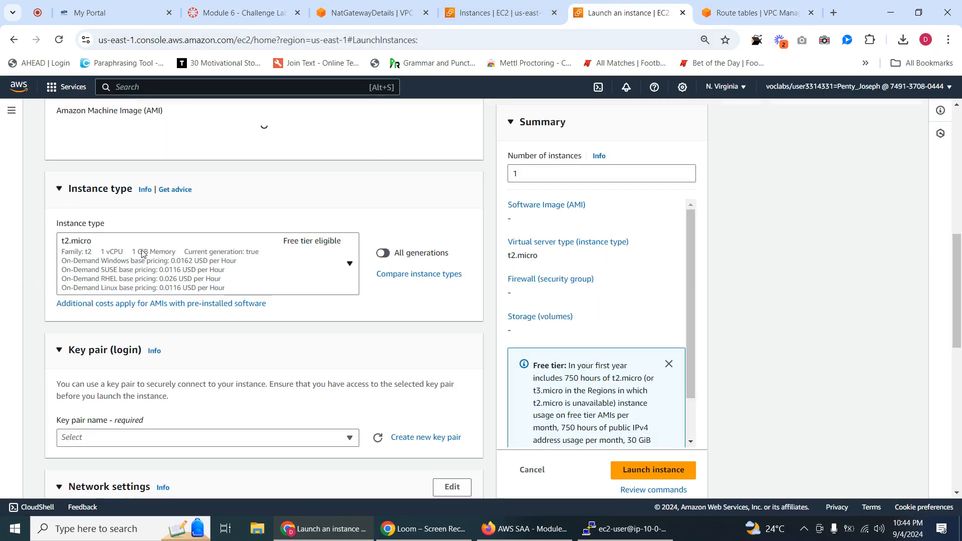
pyautogui.scroll(10, 161, 171)
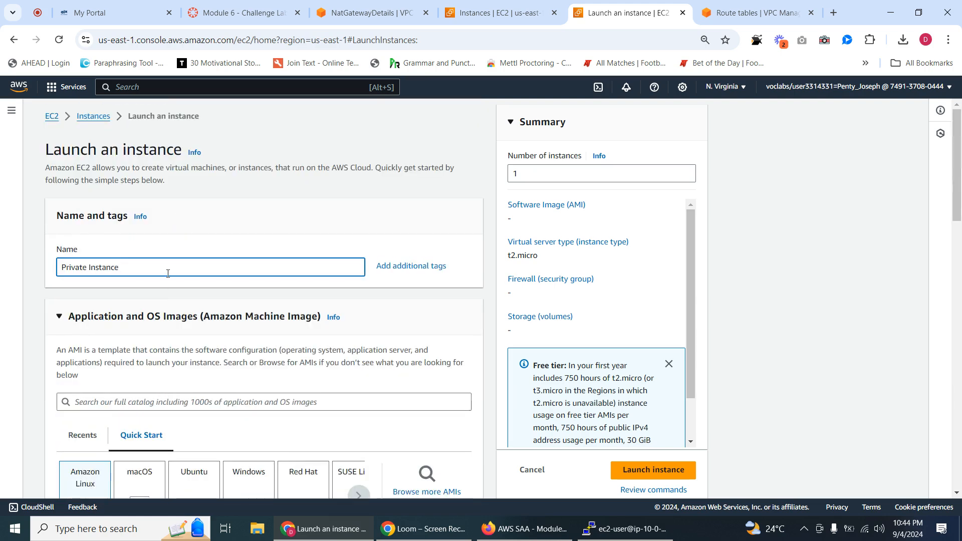
pyautogui.scroll(-10, 168, 273)
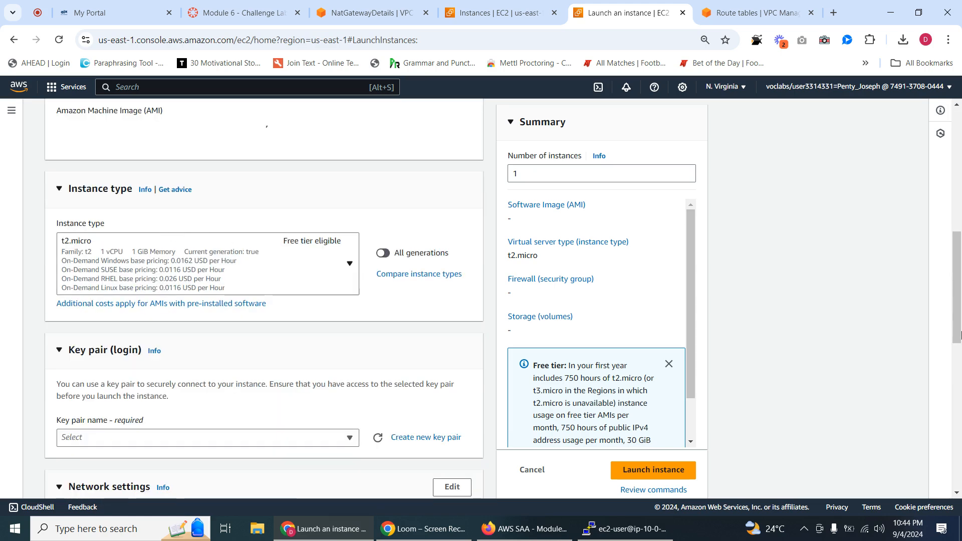
pyautogui.moveTo(960, 335); pyautogui.dragTo(960, 224)
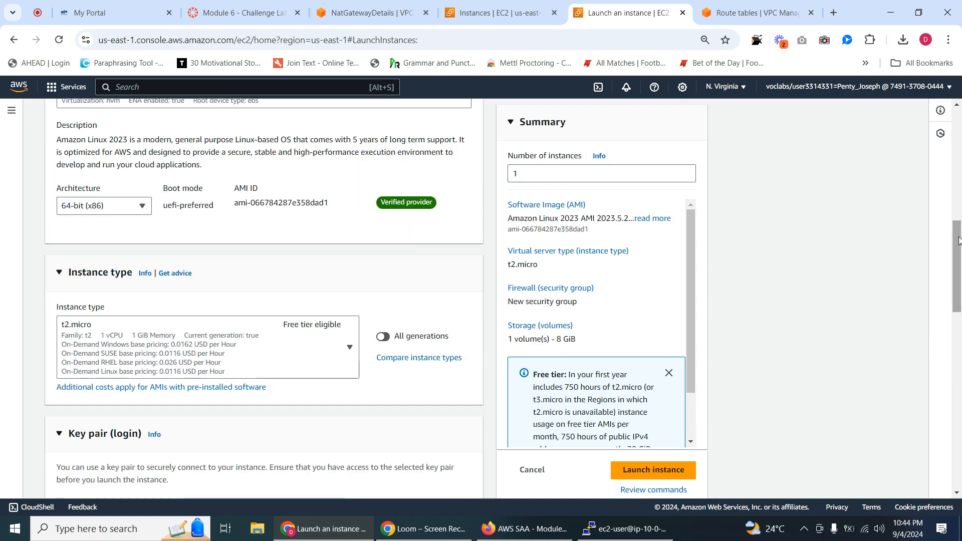
pyautogui.moveTo(959, 242); pyautogui.dragTo(945, 311)
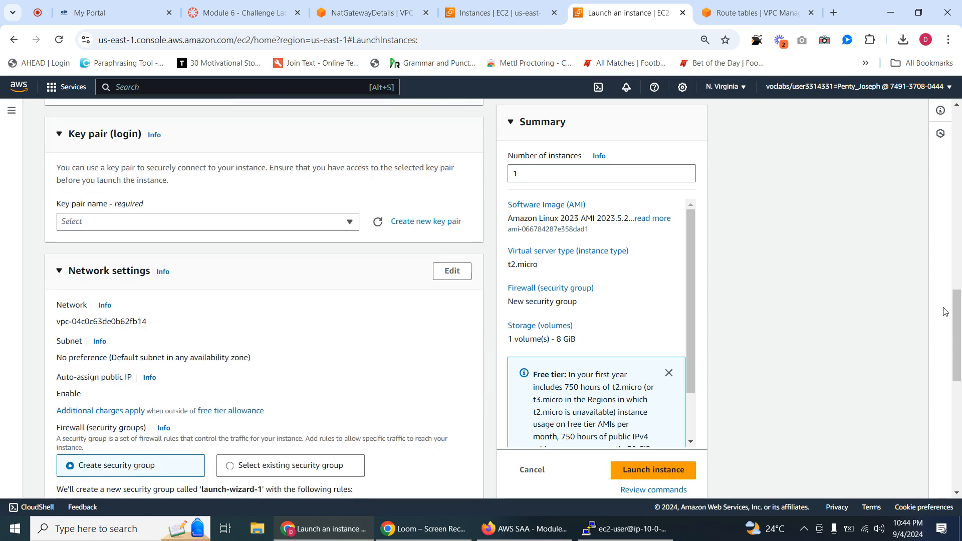
# Step: Start creating a new key pair in .ppk format and copy the name "vockey2" from the Task 7 lab instructions
pyautogui.click(409, 222)
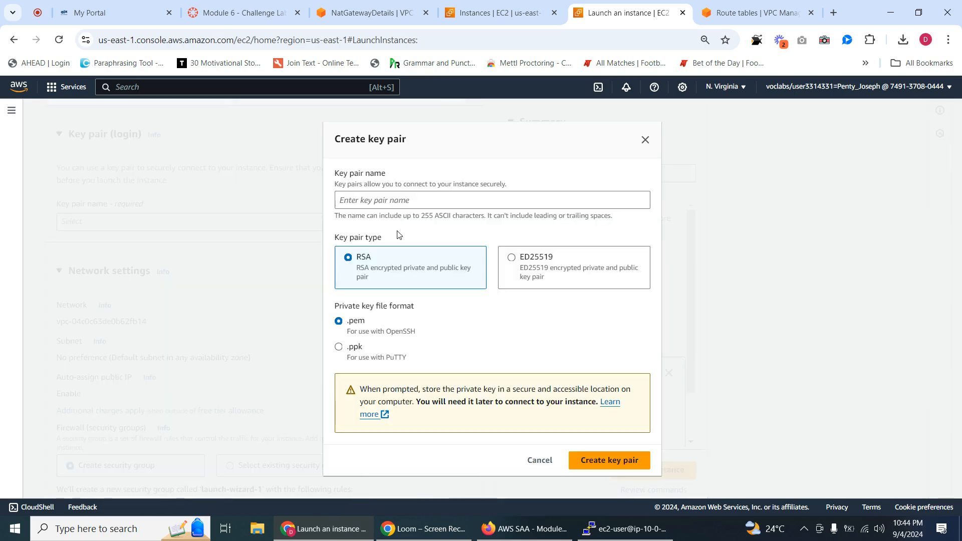
pyautogui.click(344, 354)
pyautogui.click(242, 16)
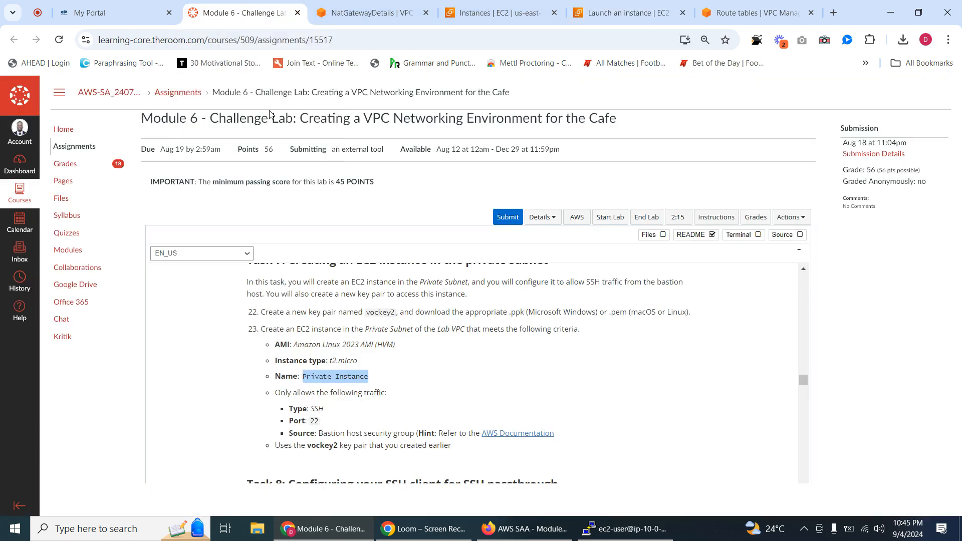
pyautogui.doubleClick(382, 311)
pyautogui.rightClick(384, 312)
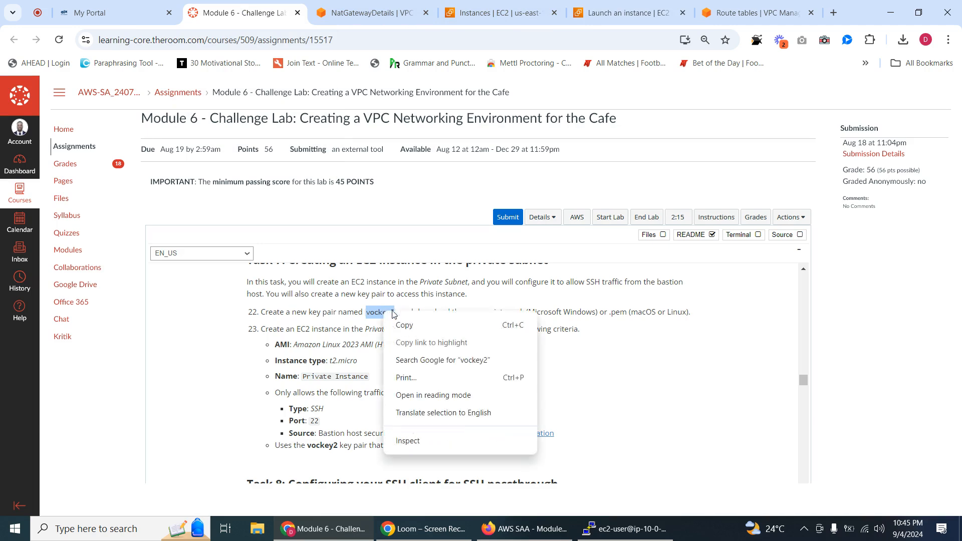
pyautogui.click(414, 325)
# Step: Return to the key pair form, name the key pair vockey2, and create it
pyautogui.click(401, 14)
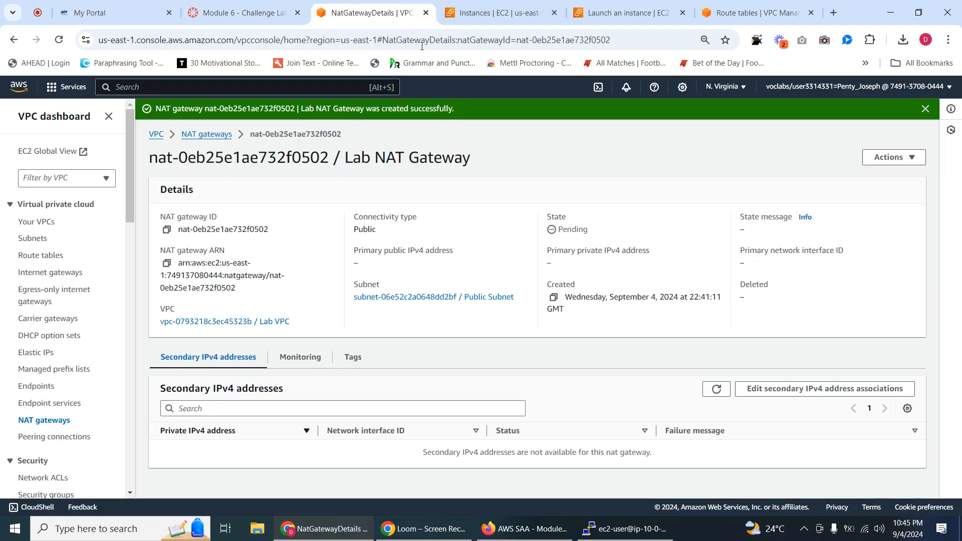
pyautogui.click(477, 16)
pyautogui.click(243, 15)
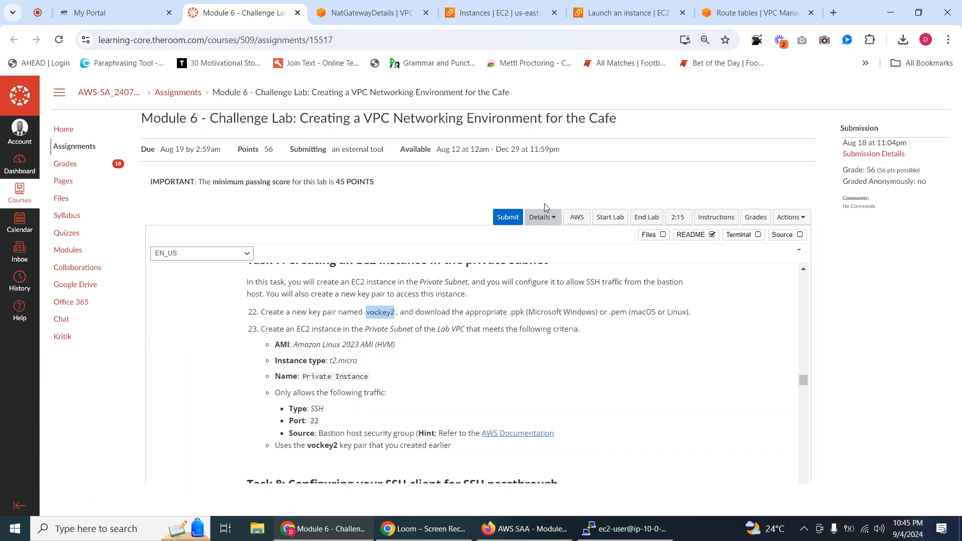
pyautogui.click(616, 4)
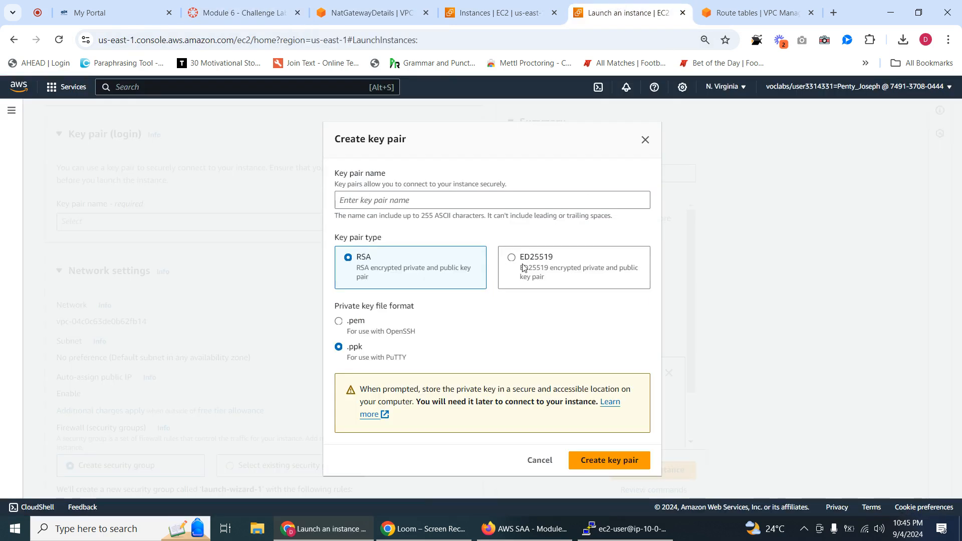
pyautogui.click(360, 198)
pyautogui.rightClick(359, 198)
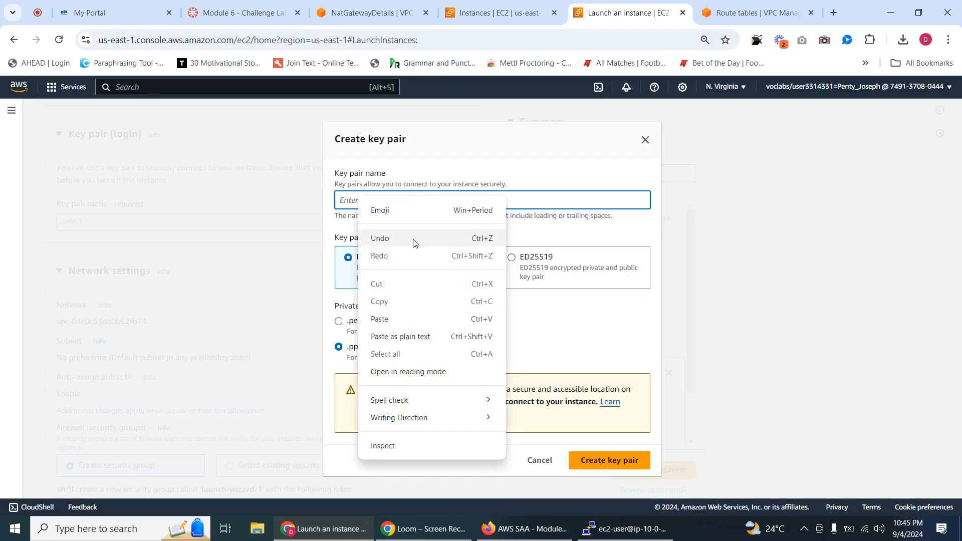
pyautogui.click(406, 315)
pyautogui.hotkey('ctrl', 'v')
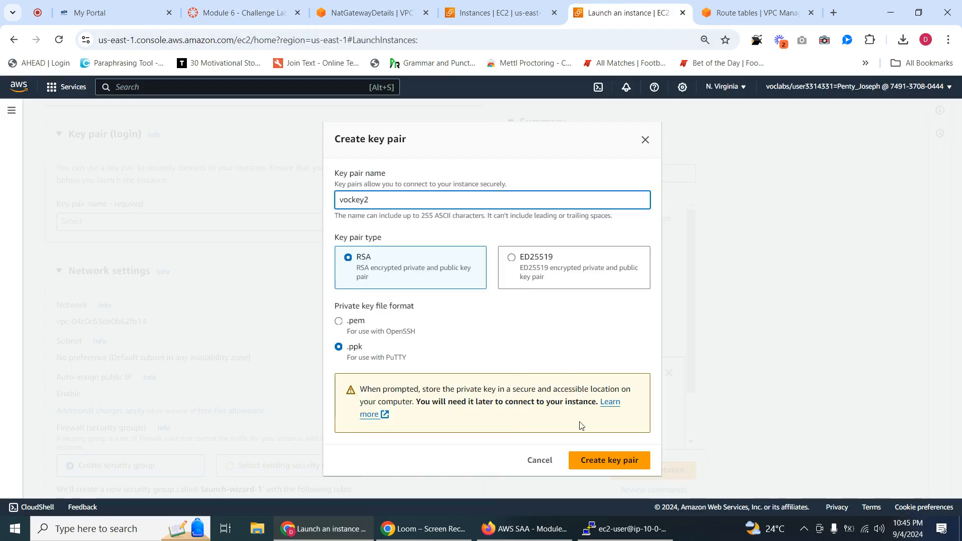
pyautogui.click(594, 459)
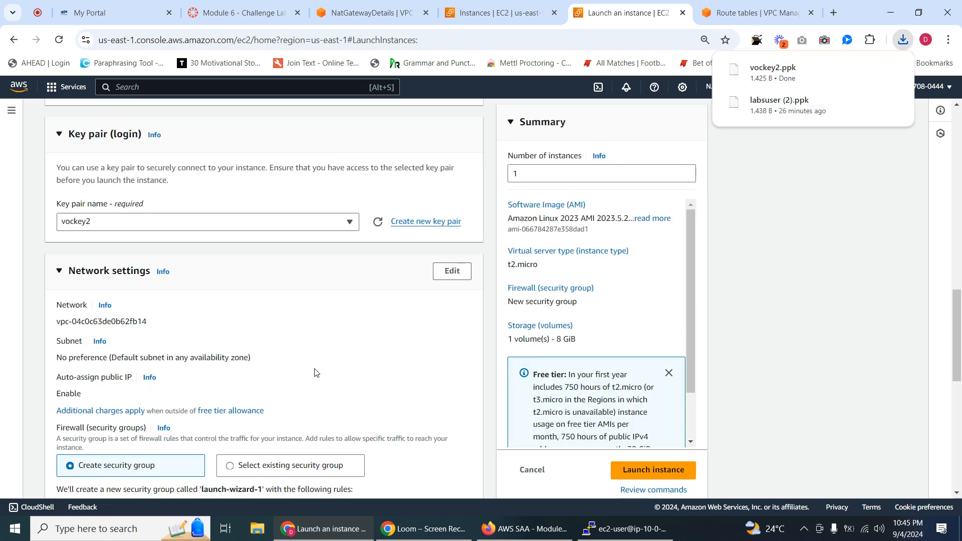
# Step: Compare the launch form's network, firewall and storage settings with the Task 7 SSH traffic criteria in the lab instructions
pyautogui.scroll(-3, 317, 356)
pyautogui.scroll(-5, 326, 280)
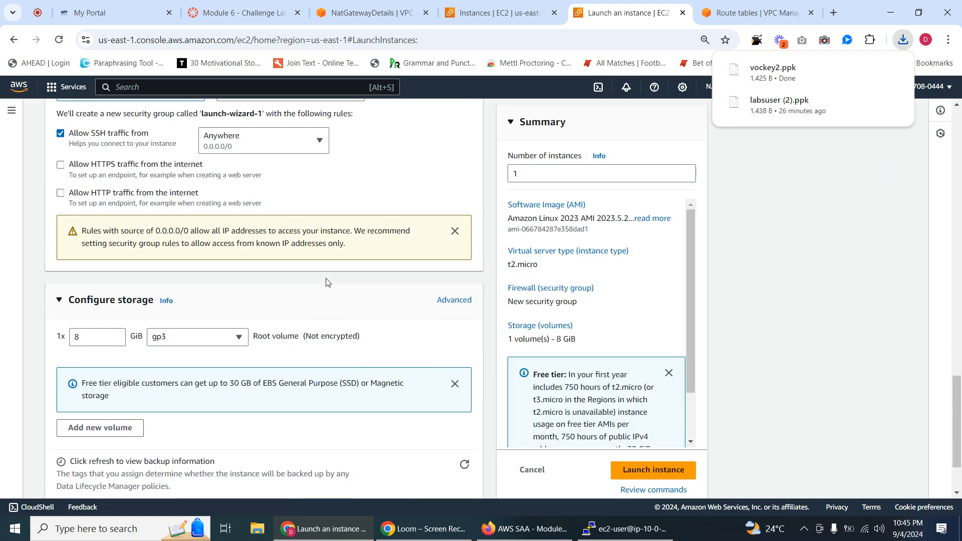
pyautogui.scroll(5, 350, 225)
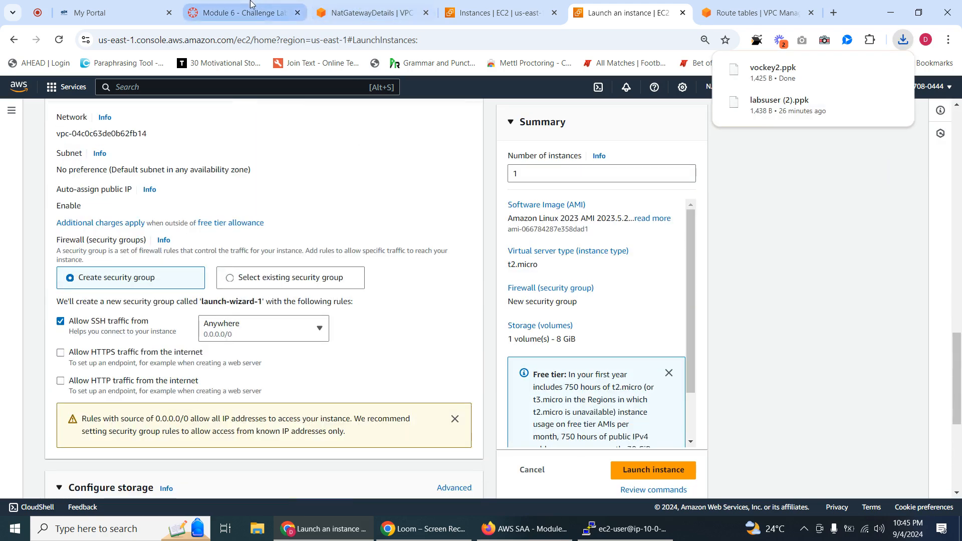
pyautogui.click(240, 12)
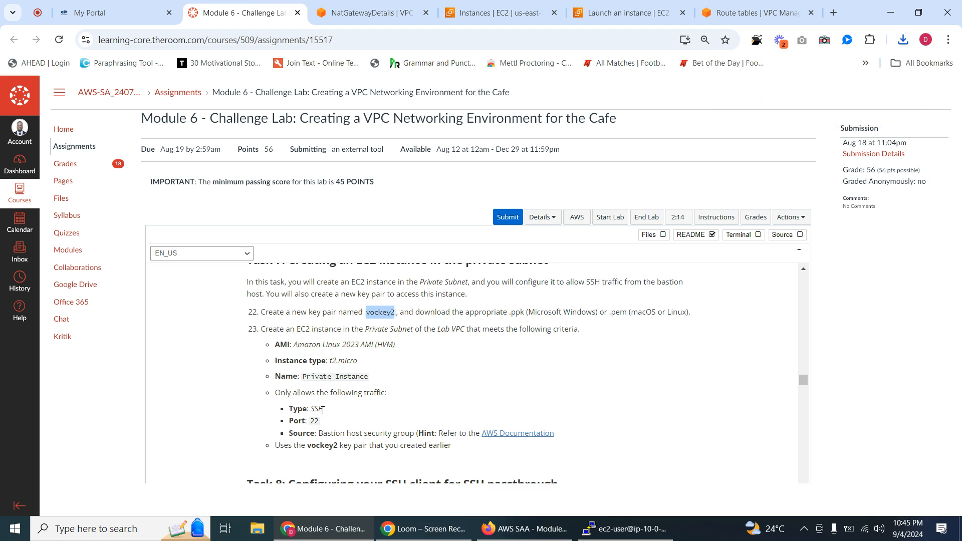
pyautogui.scroll(-1, 323, 410)
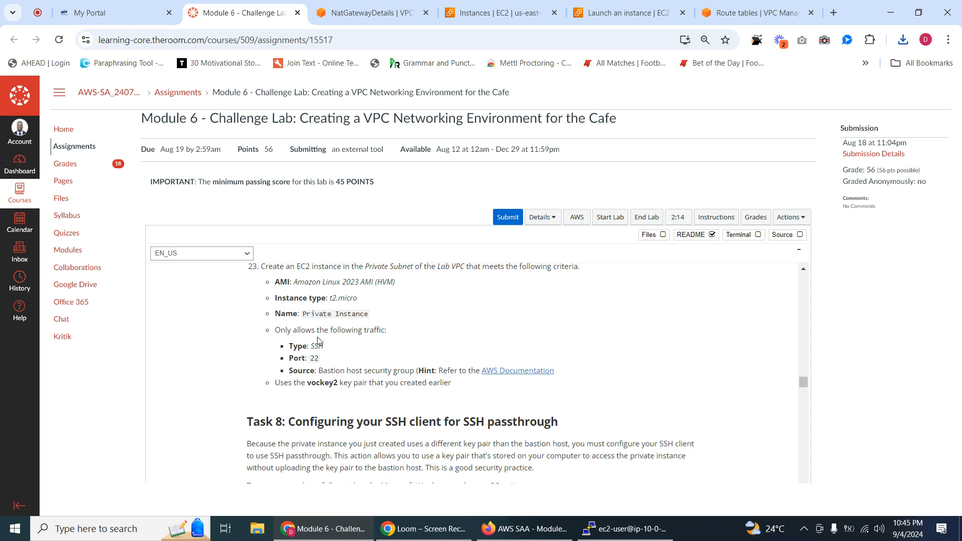
pyautogui.click(402, 6)
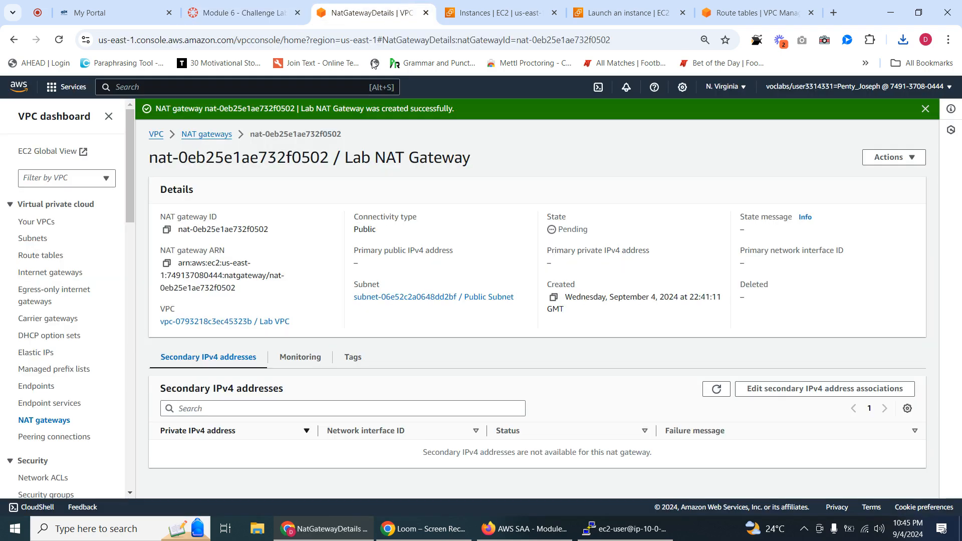
pyautogui.click(266, 6)
pyautogui.click(493, 11)
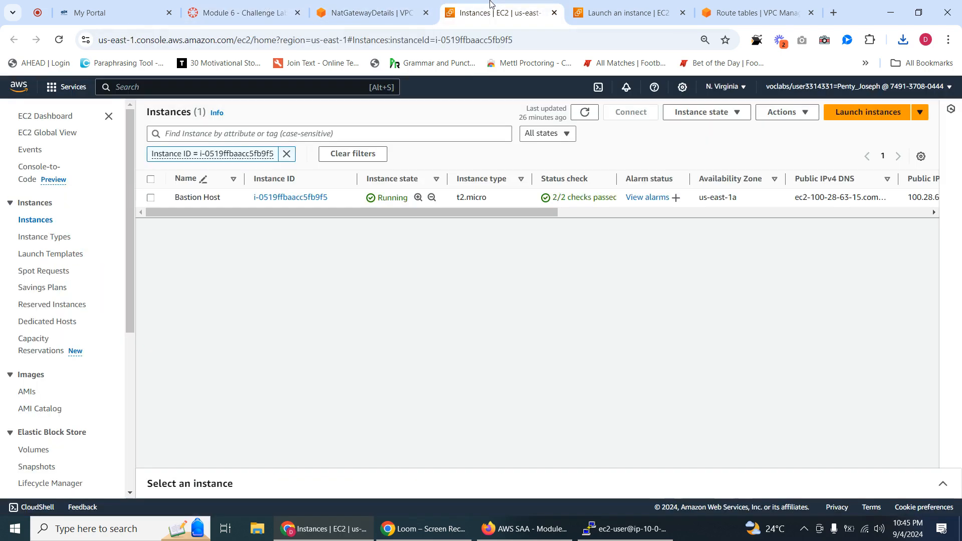
pyautogui.hotkey('ctrl', 'Tab')
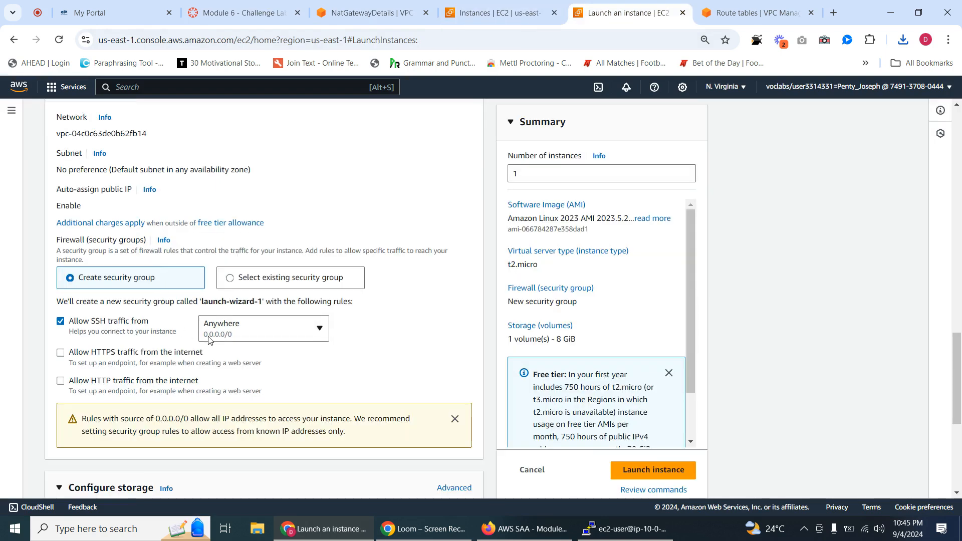
pyautogui.scroll(-1, 209, 340)
pyautogui.scroll(-4, 145, 293)
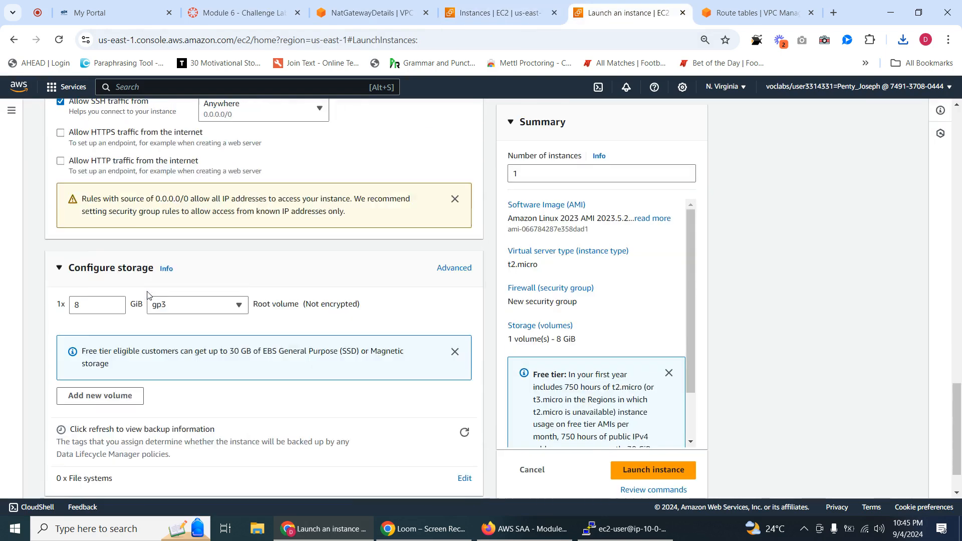
pyautogui.scroll(7, 183, 283)
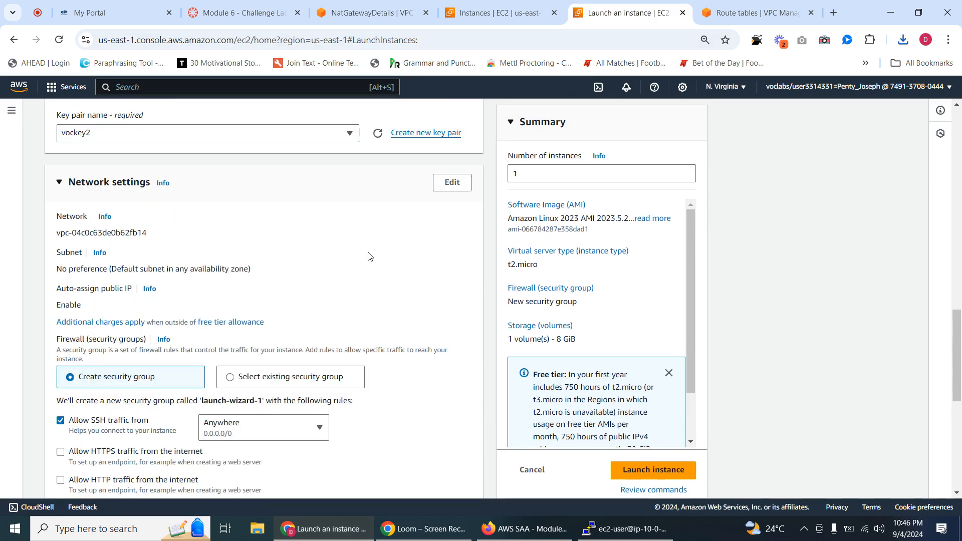
# Step: Edit the network settings to place the instance in the Lab VPC and its Private Subnet
pyautogui.click(453, 185)
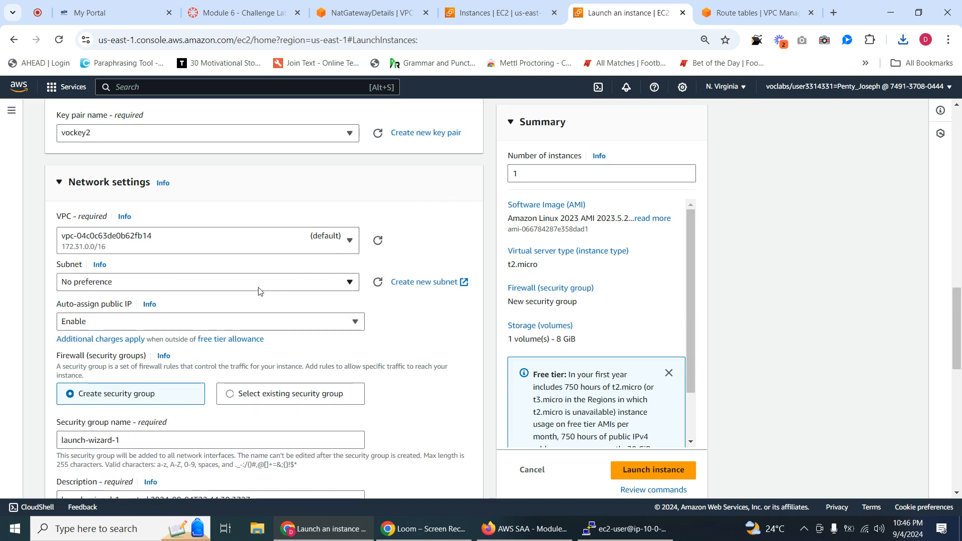
pyautogui.scroll(2, 259, 291)
pyautogui.scroll(-9, 265, 292)
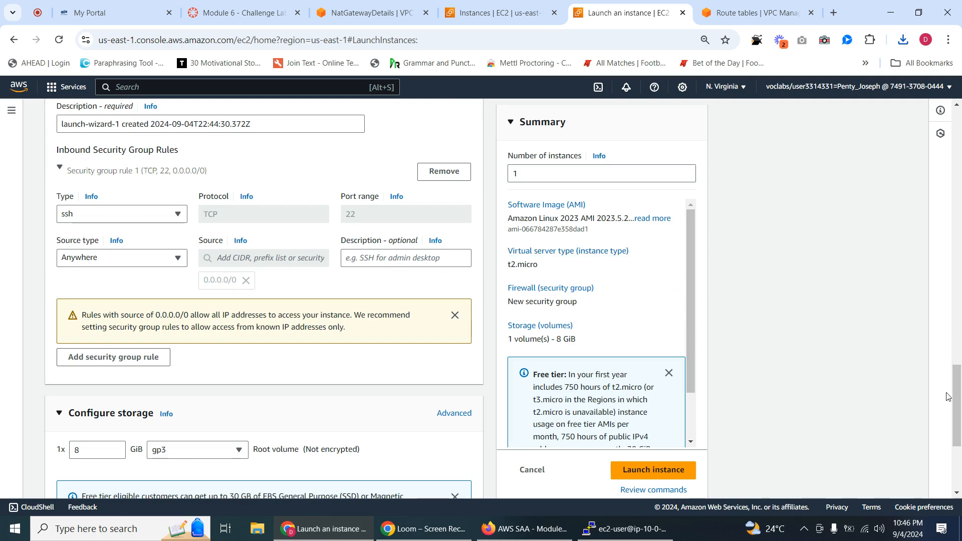
pyautogui.moveTo(956, 399); pyautogui.dragTo(960, 333)
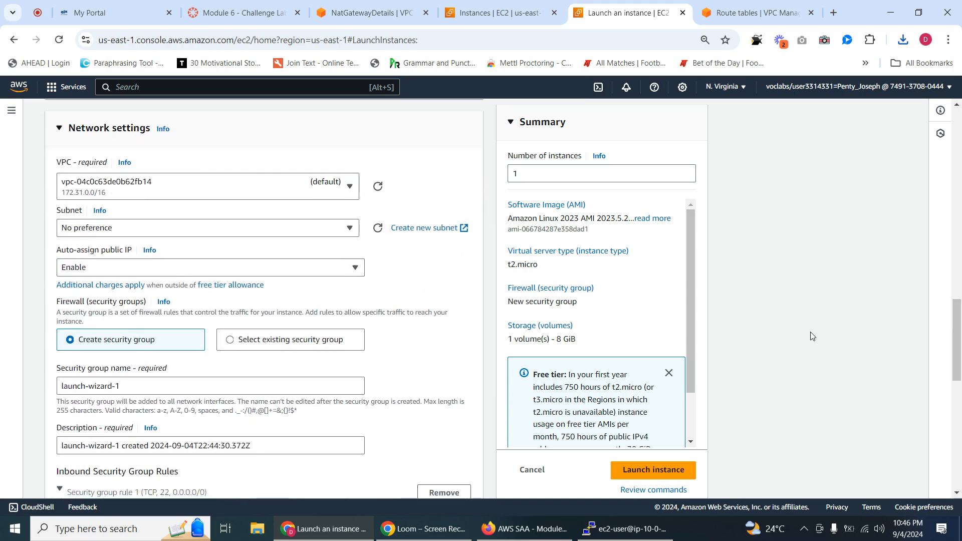
pyautogui.click(199, 188)
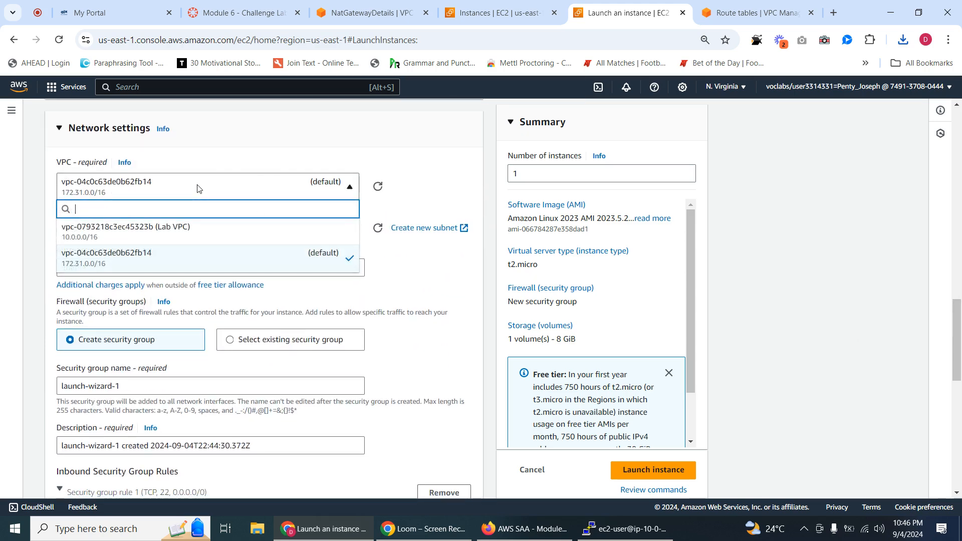
pyautogui.click(182, 235)
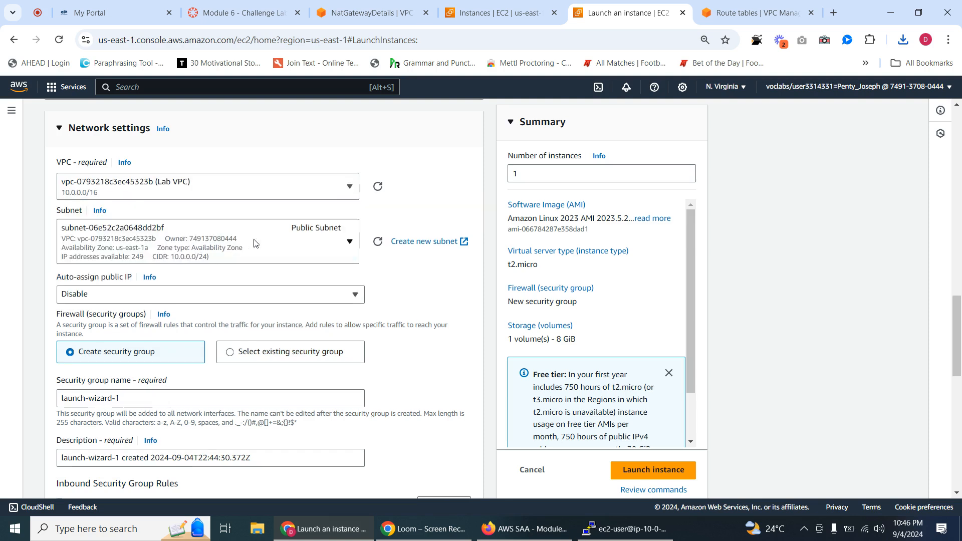
pyautogui.click(295, 249)
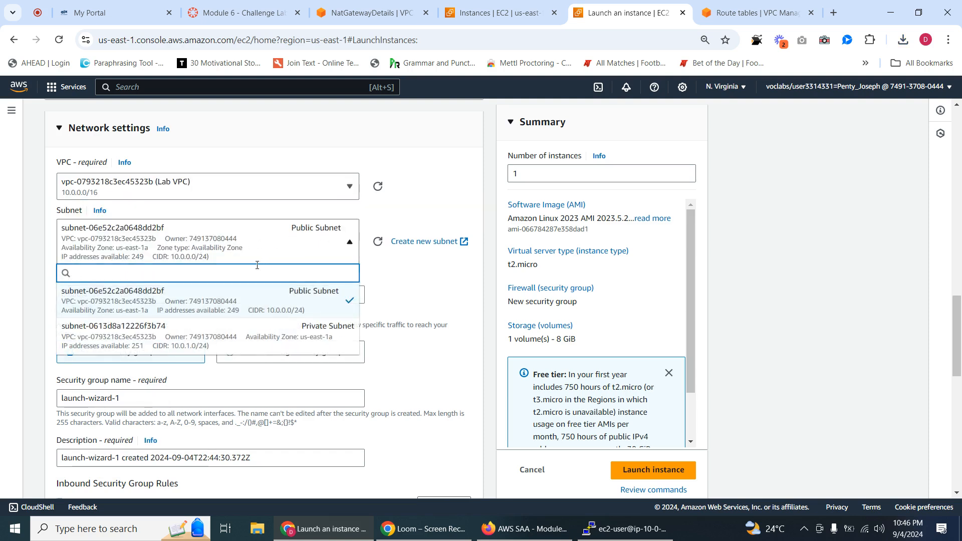
pyautogui.click(253, 334)
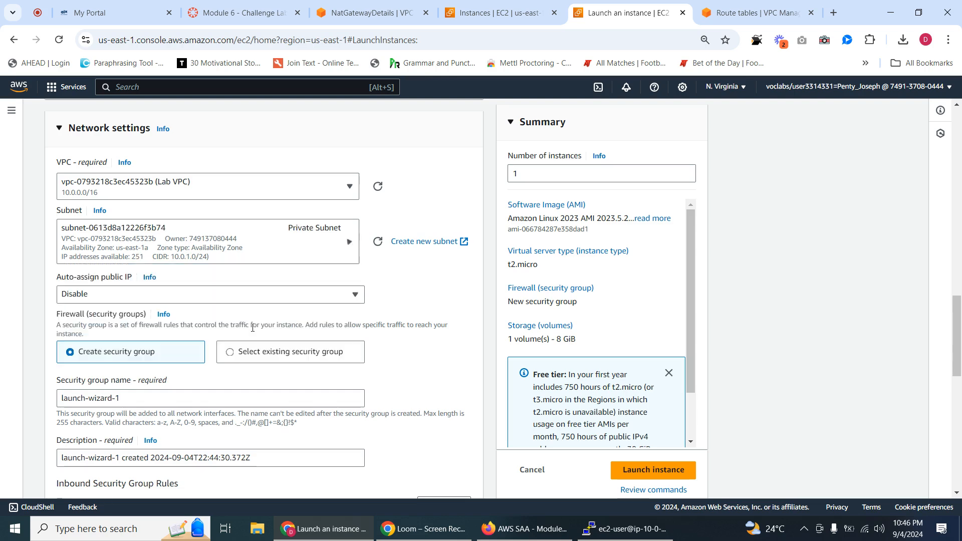
# Step: Recheck the Task 7 criteria in the lab instructions and review the launch form's name, machine image and instance type
pyautogui.click(269, 4)
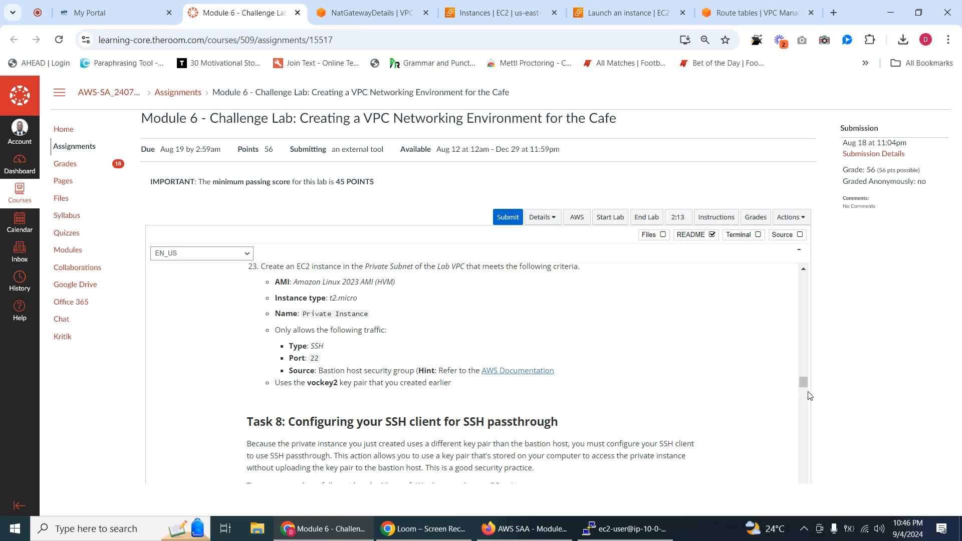
pyautogui.moveTo(807, 391)
pyautogui.mouseDown()
pyautogui.moveTo(804, 377)
pyautogui.moveTo(811, 390)
pyautogui.mouseUp()
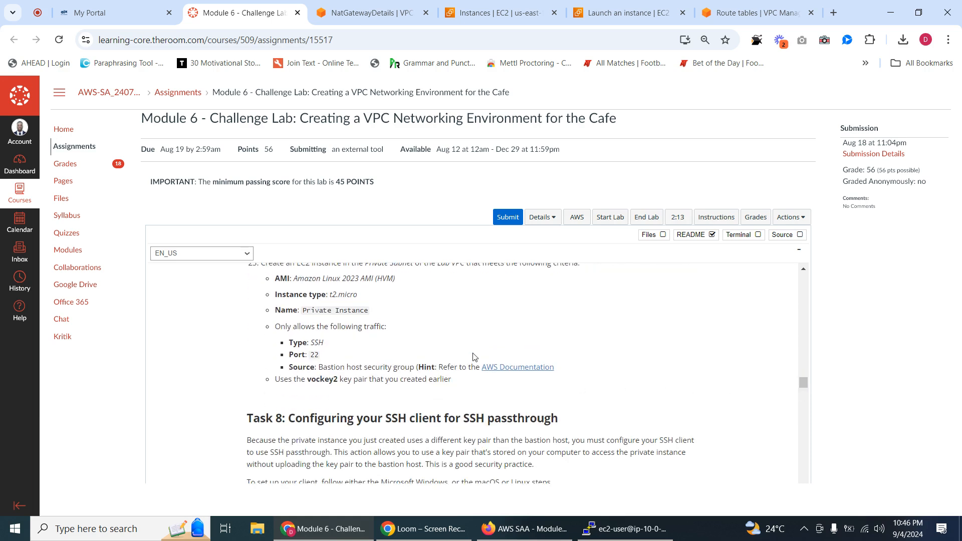
pyautogui.click(371, 12)
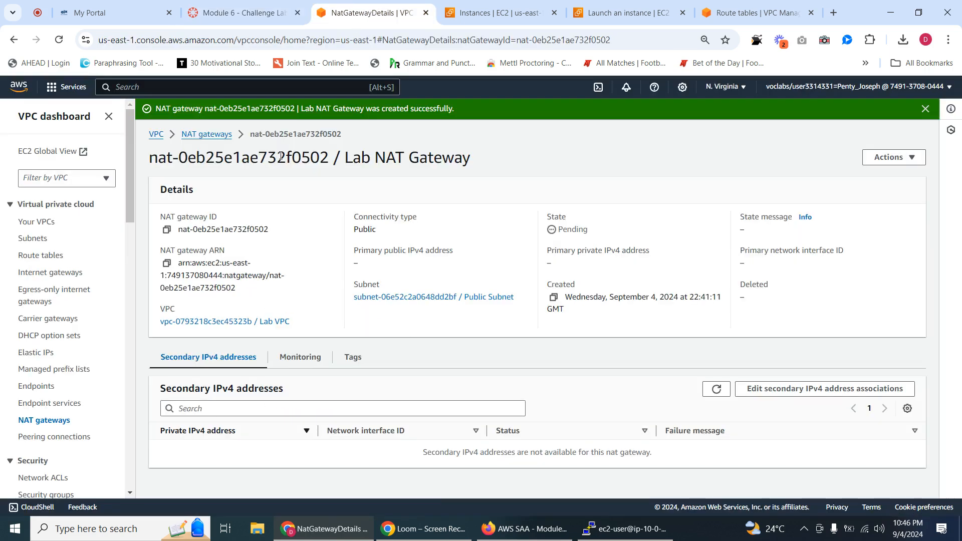
pyautogui.click(241, 13)
pyautogui.click(115, 13)
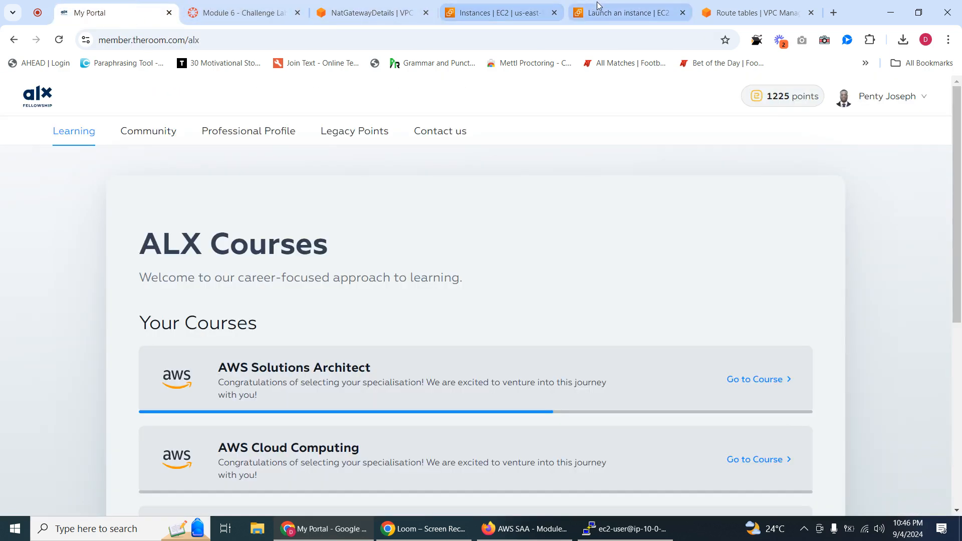
pyautogui.click(626, 12)
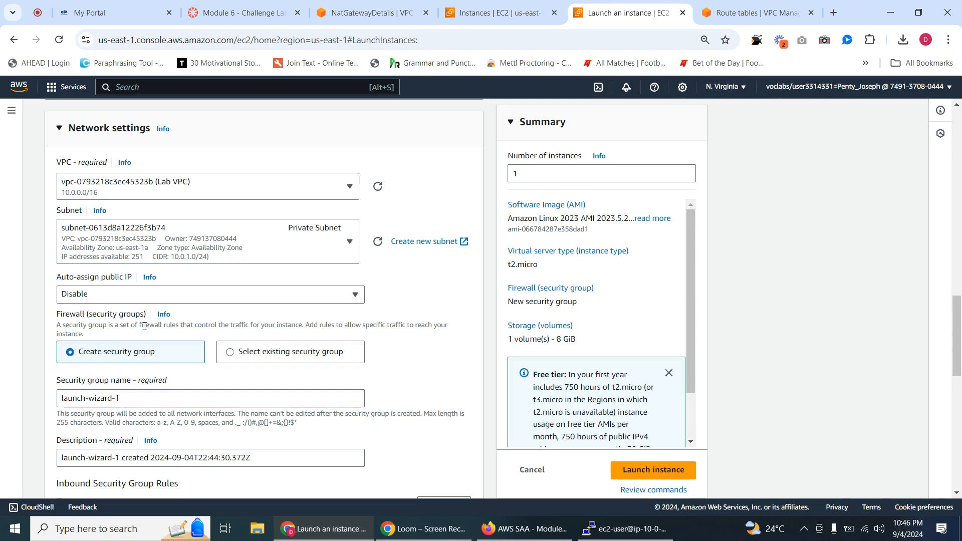
pyautogui.scroll(10, 151, 321)
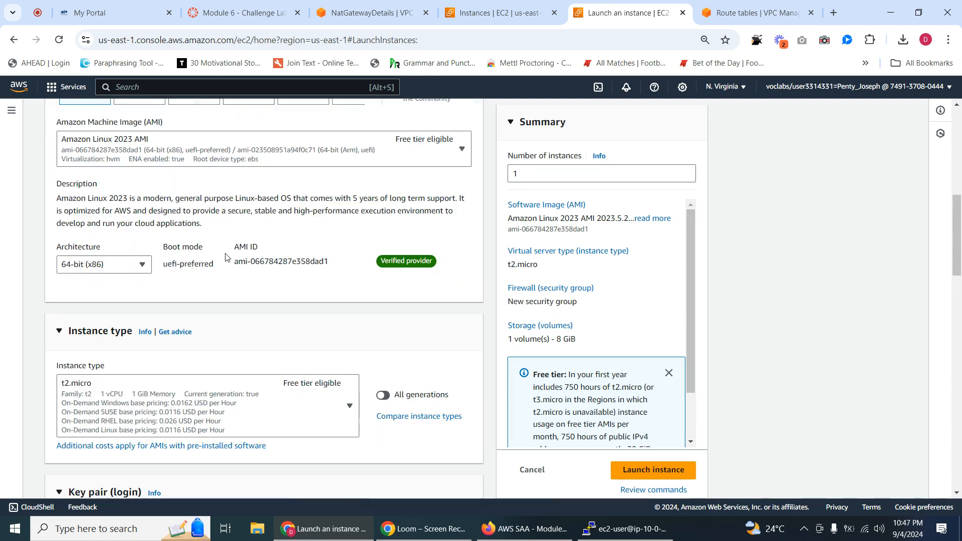
pyautogui.scroll(10, 225, 257)
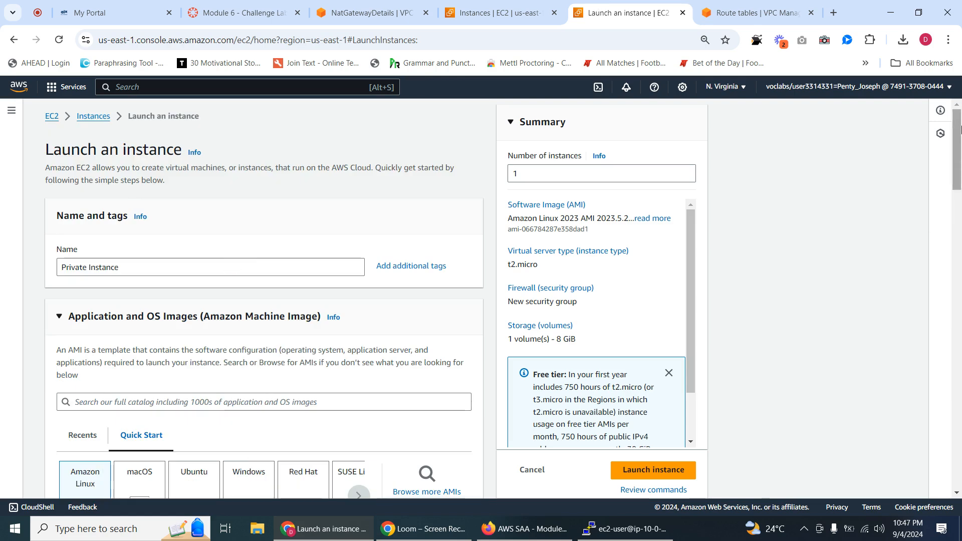
pyautogui.moveTo(961, 130); pyautogui.dragTo(961, 355)
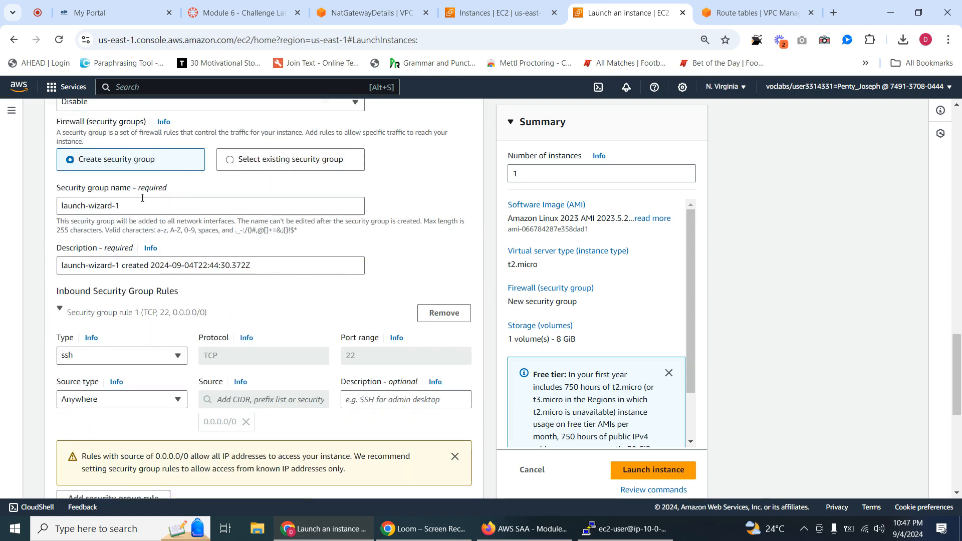
pyautogui.tripleClick(130, 209)
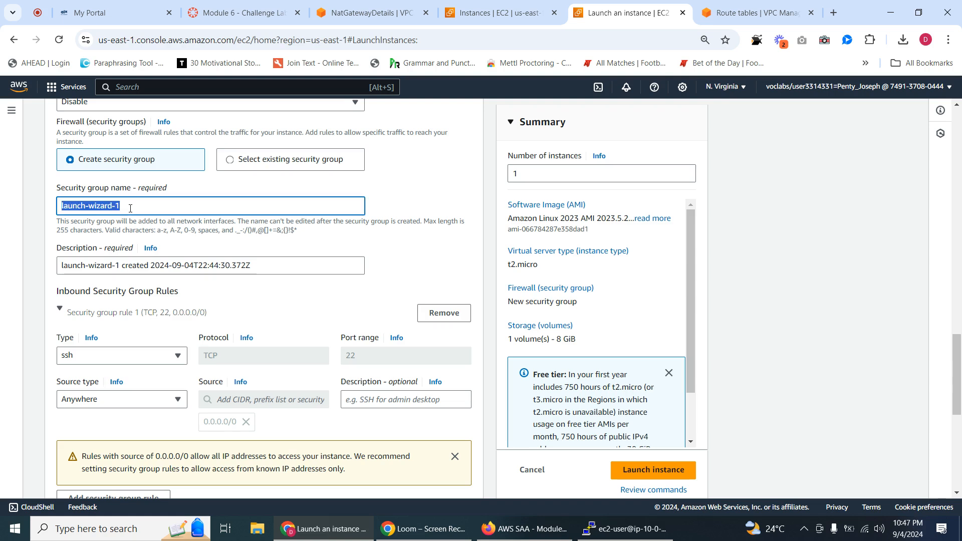
pyautogui.press('BackSpace')
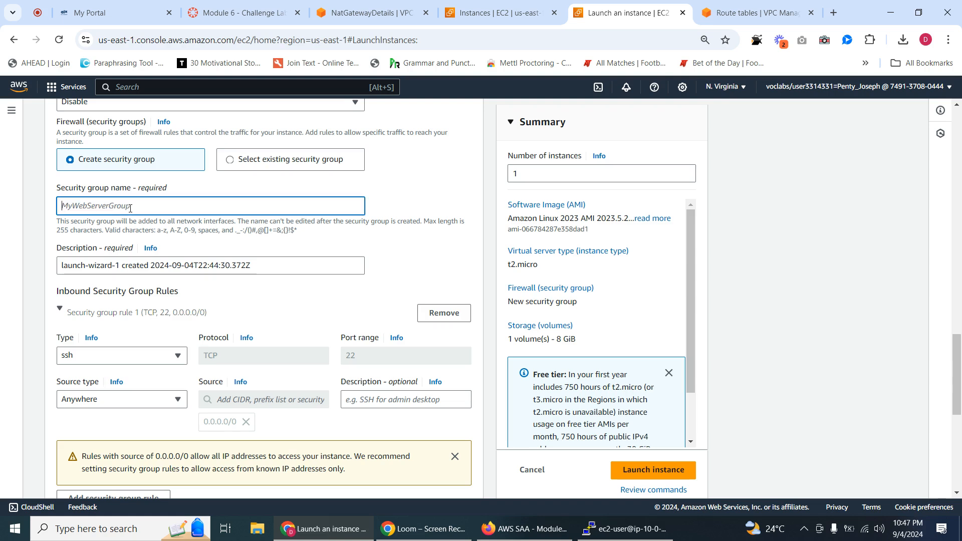
pyautogui.write('b')
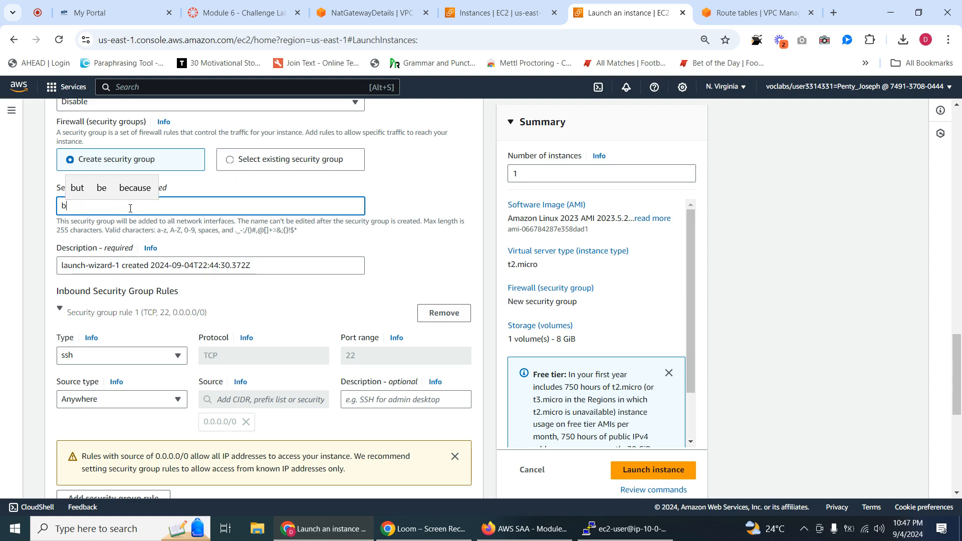
pyautogui.write('a')
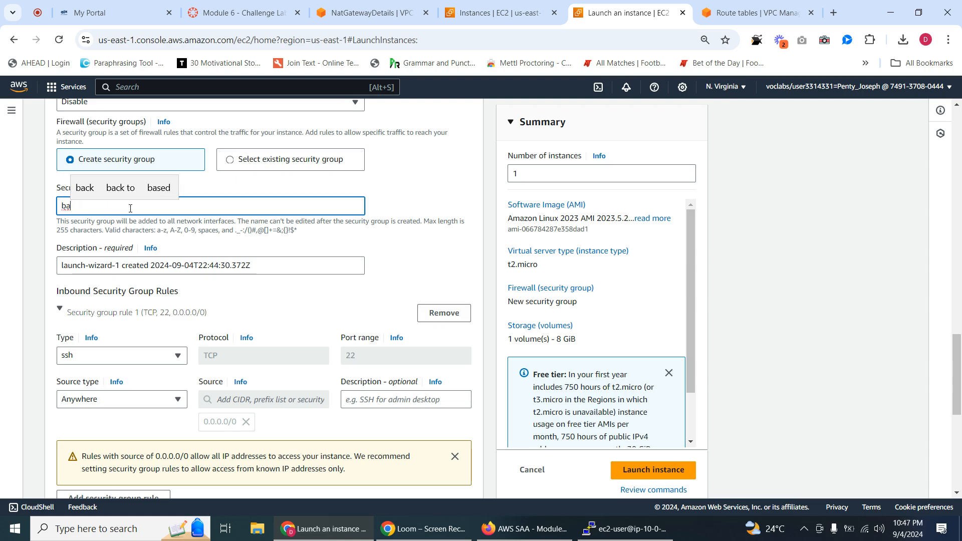
pyautogui.write('t')
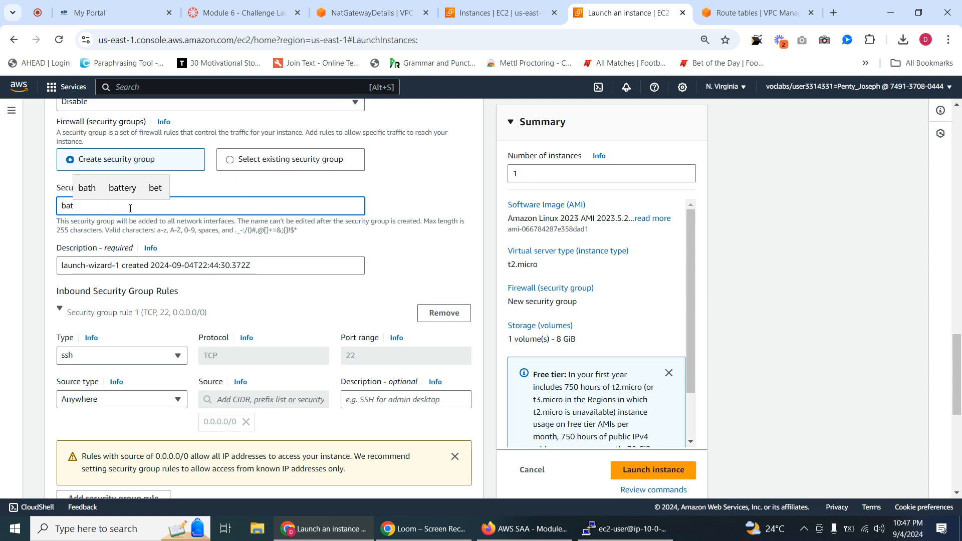
pyautogui.write('s')
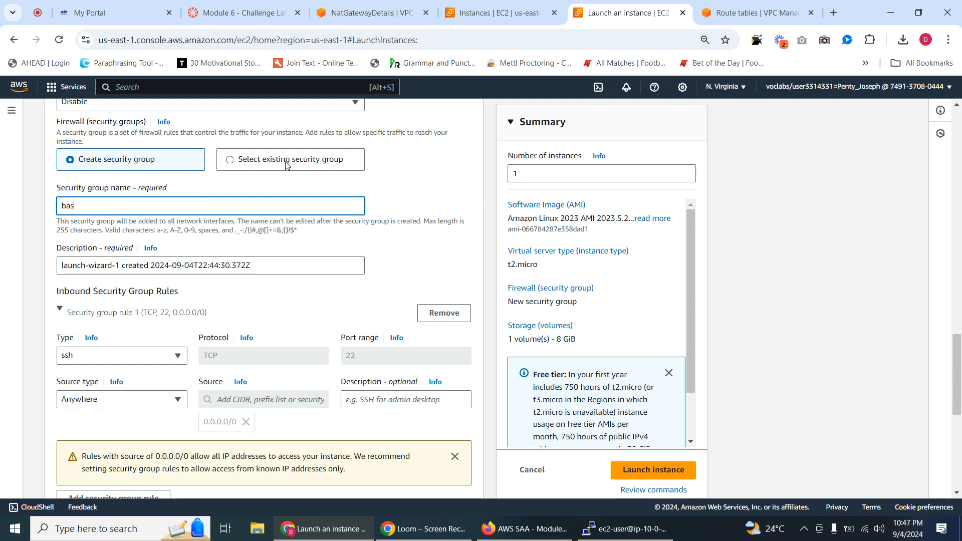
# Step: Assign the existing Bastion Host SG security group to the instance and launch it
pyautogui.click(286, 162)
pyautogui.click(157, 208)
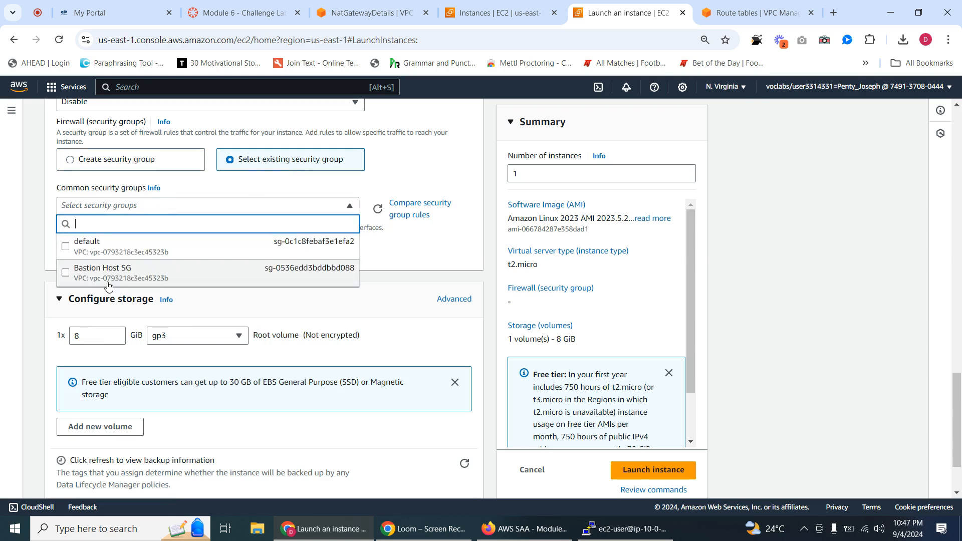
pyautogui.click(69, 274)
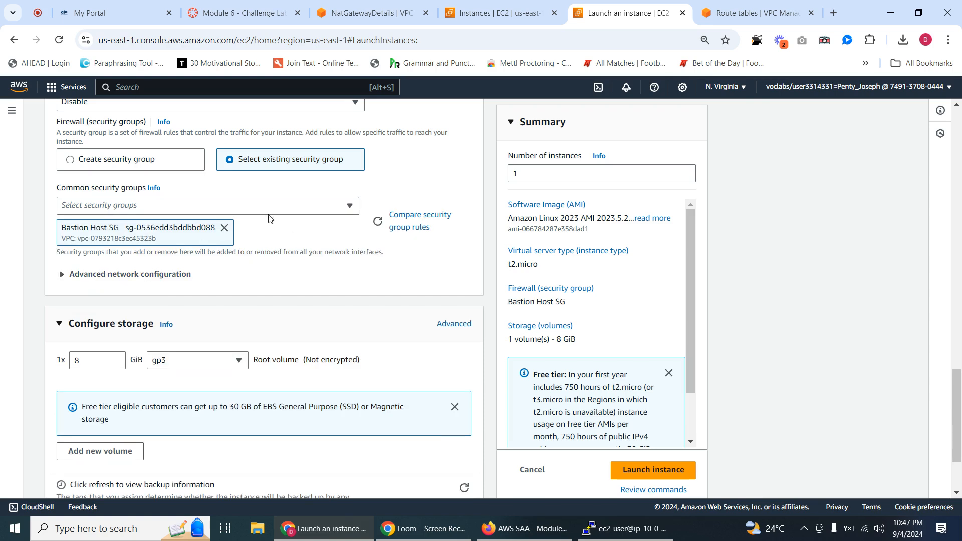
pyautogui.scroll(1, 252, 194)
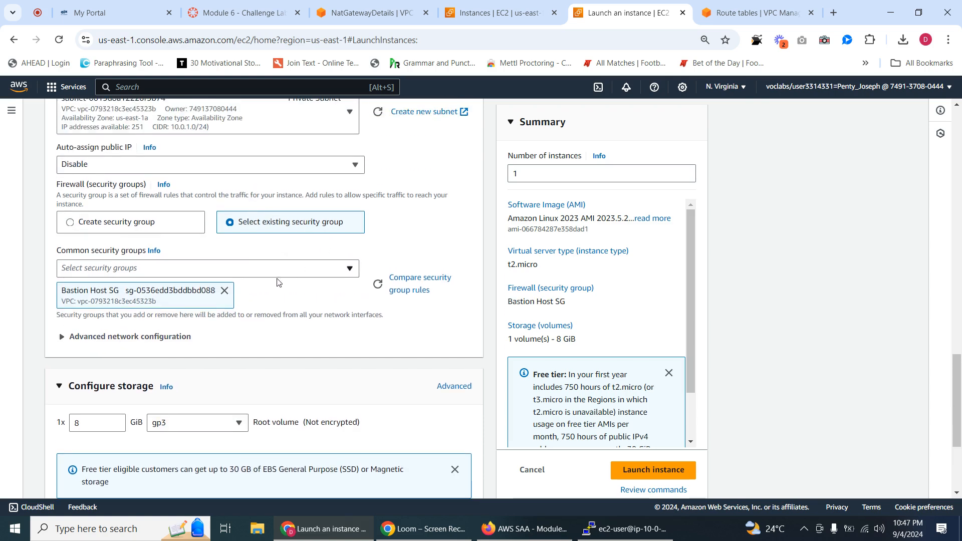
pyautogui.scroll(-3, 831, 285)
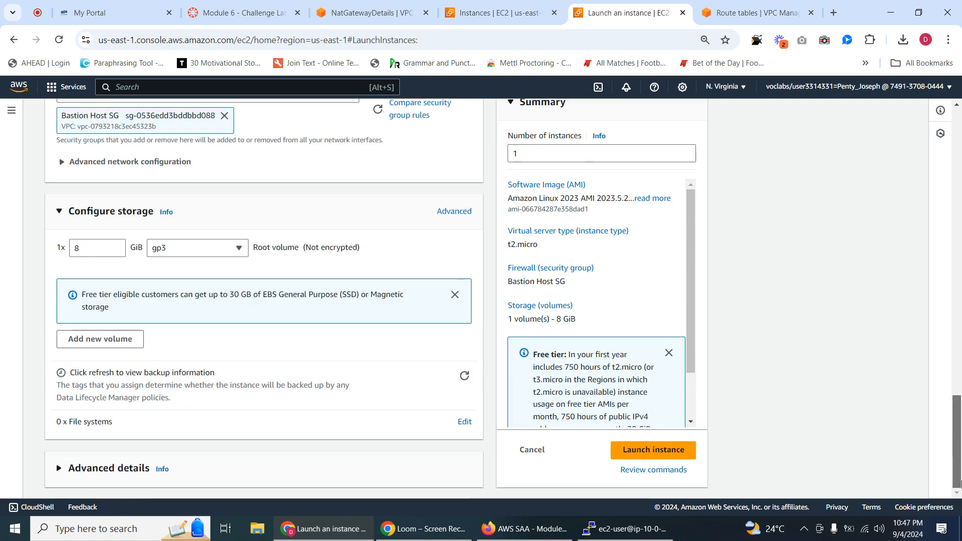
pyautogui.click(663, 450)
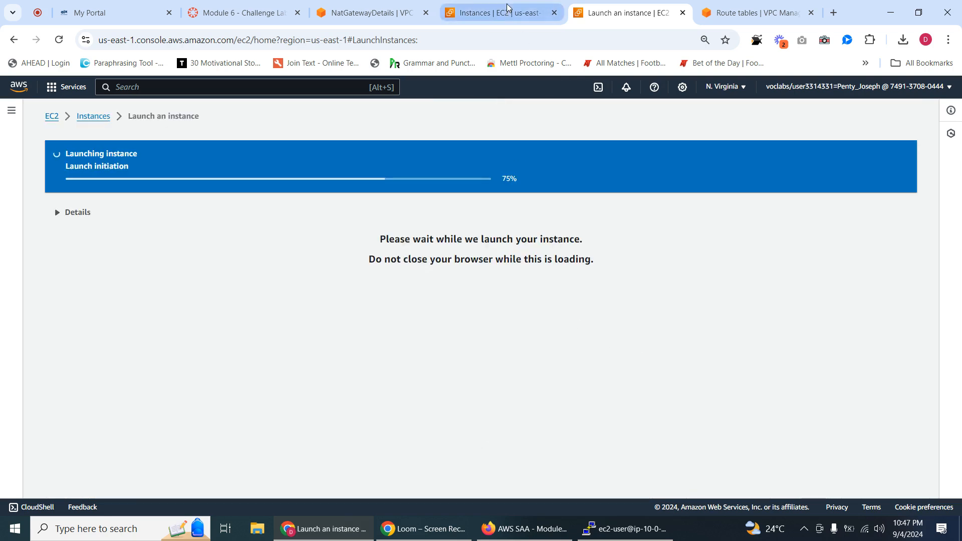
# Step: Reread the Task 7 instance criteria in the lab instructions
pyautogui.click(496, 12)
pyautogui.click(368, 13)
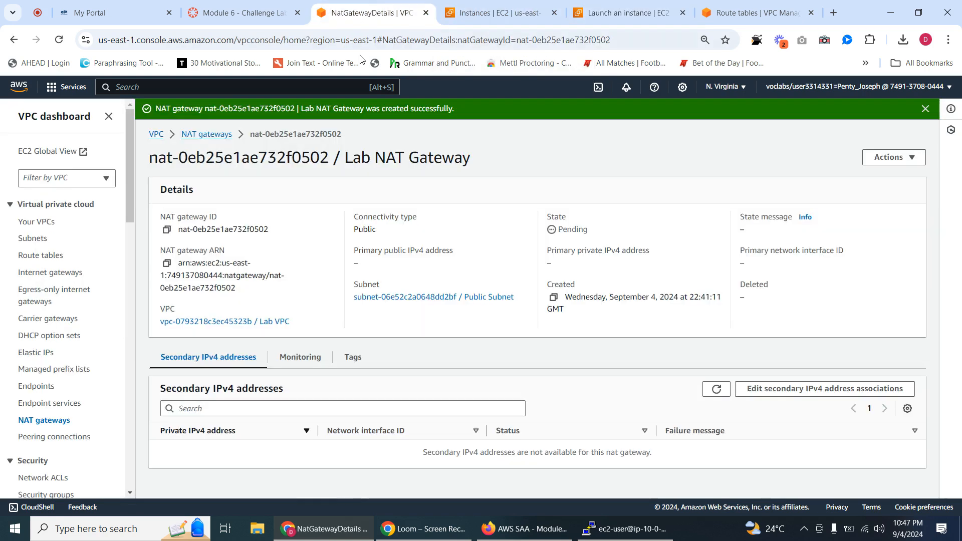
pyautogui.click(240, 12)
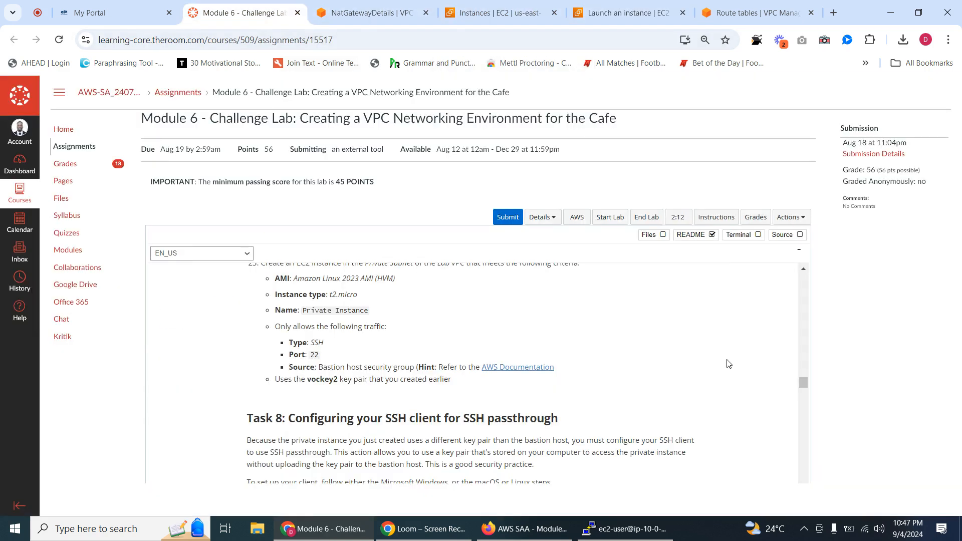
pyautogui.moveTo(804, 384)
pyautogui.mouseDown()
pyautogui.moveTo(825, 421)
pyautogui.moveTo(823, 383)
pyautogui.mouseUp()
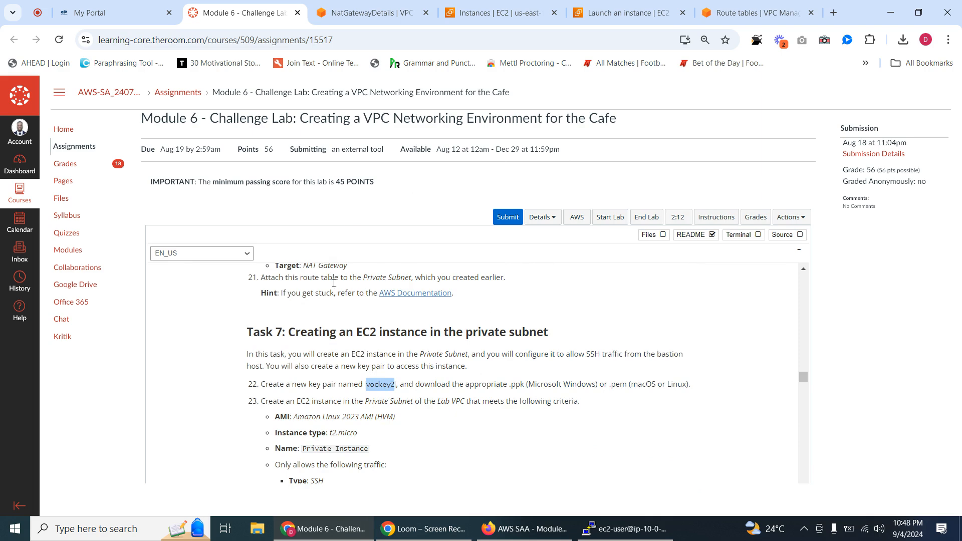
# Step: Open the newly launched instance from the launch confirmation and refresh its status check
pyautogui.click(346, 8)
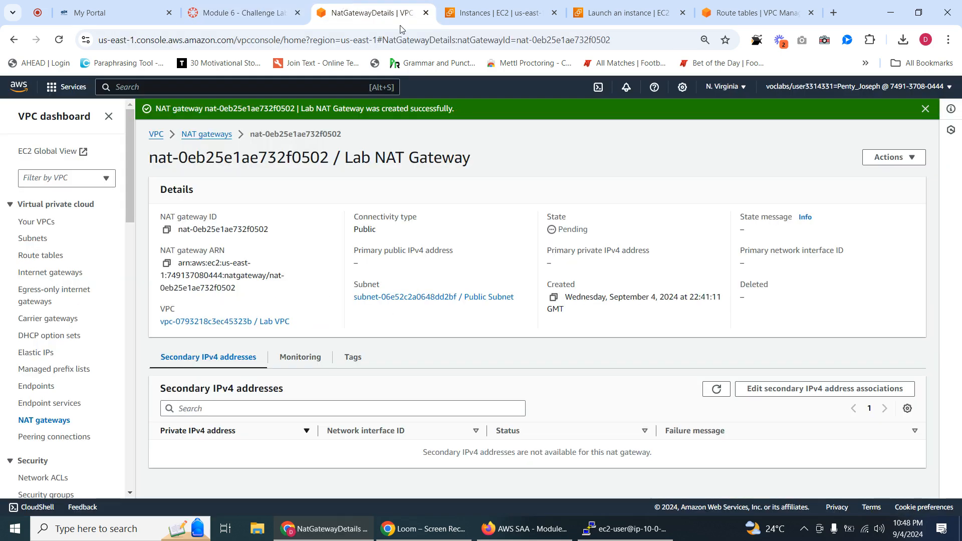
pyautogui.click(496, 6)
pyautogui.click(381, 14)
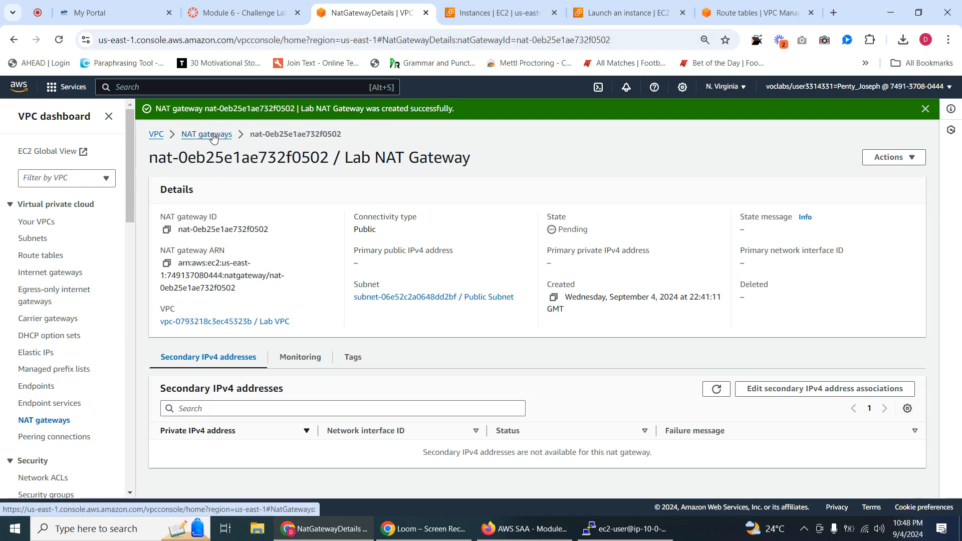
pyautogui.click(627, 12)
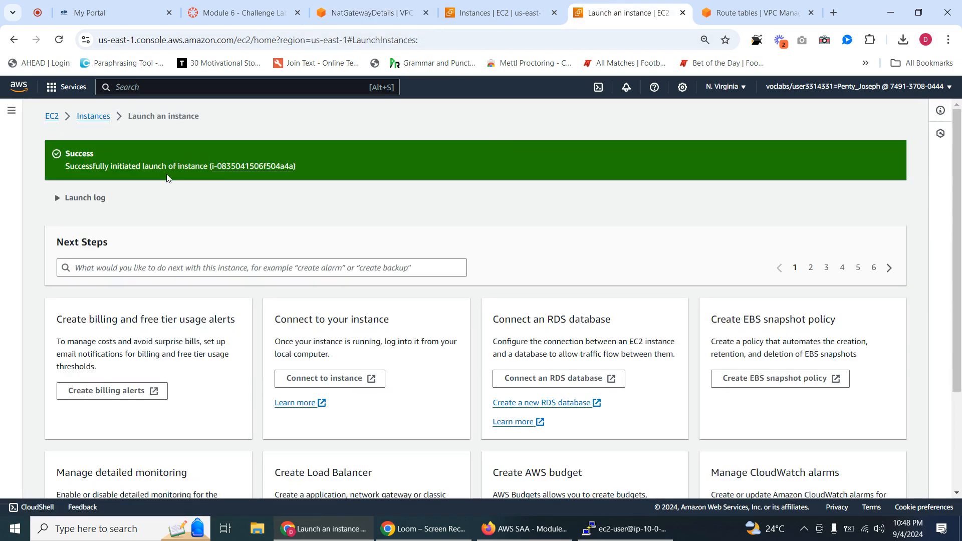
pyautogui.click(236, 167)
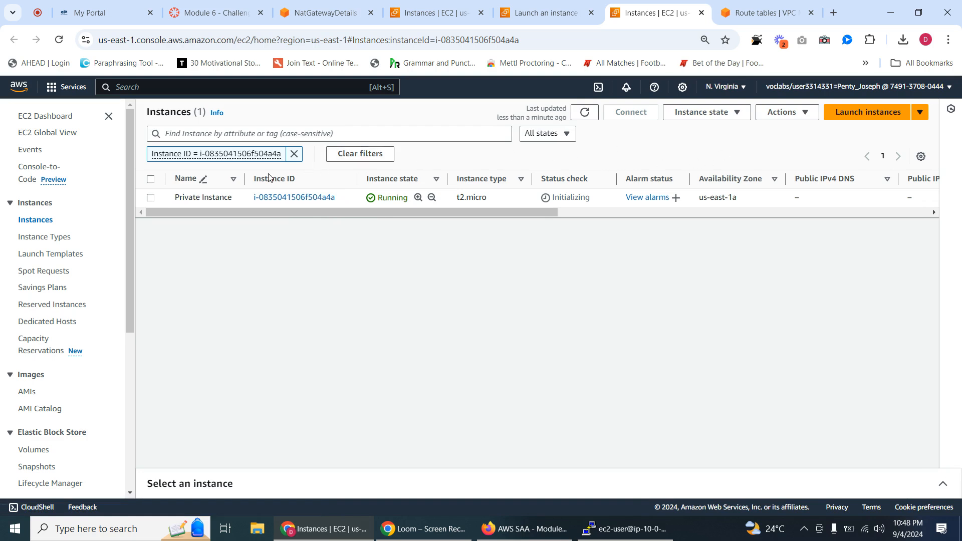
pyautogui.click(585, 112)
pyautogui.click(585, 113)
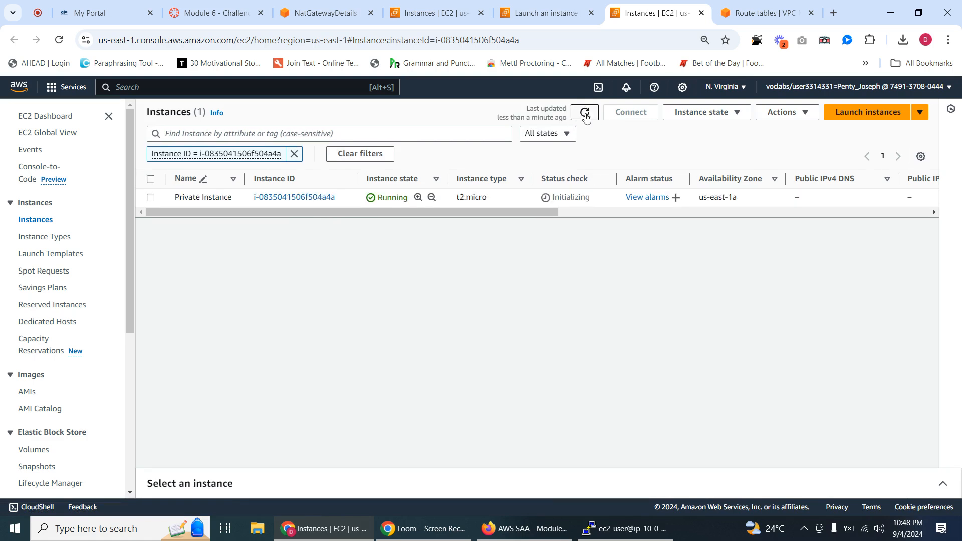
pyautogui.click(586, 113)
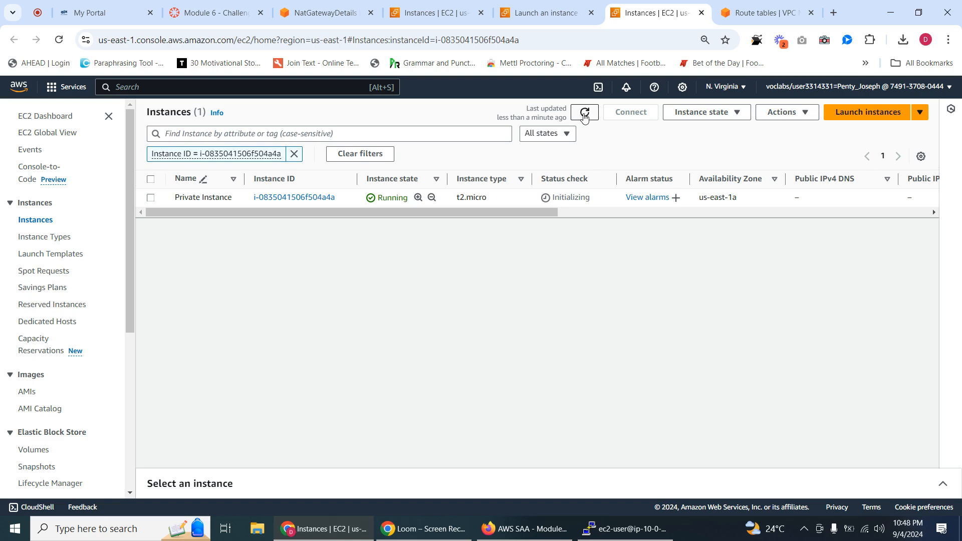
# Step: Remove the instance ID filter and refresh the list of all instances
pyautogui.click(294, 154)
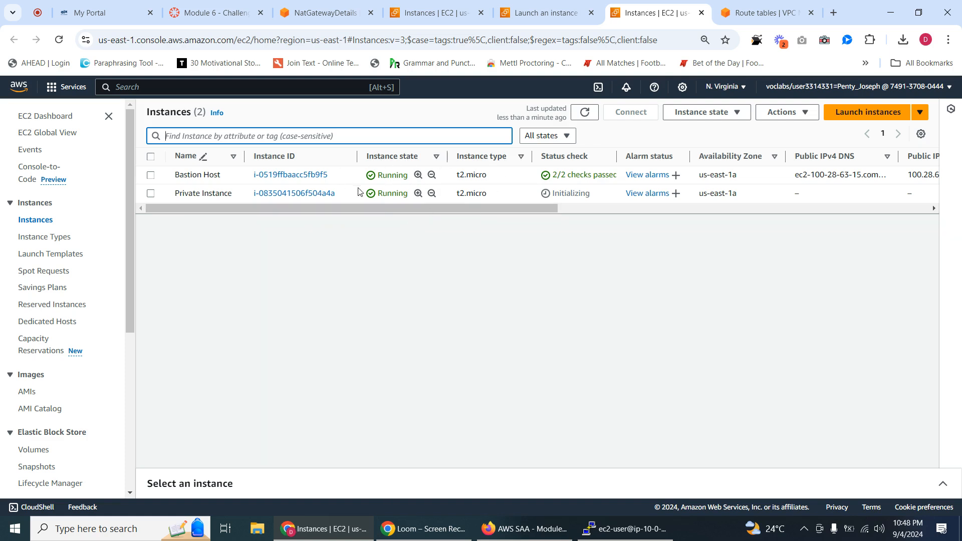
pyautogui.click(233, 140)
pyautogui.click(360, 253)
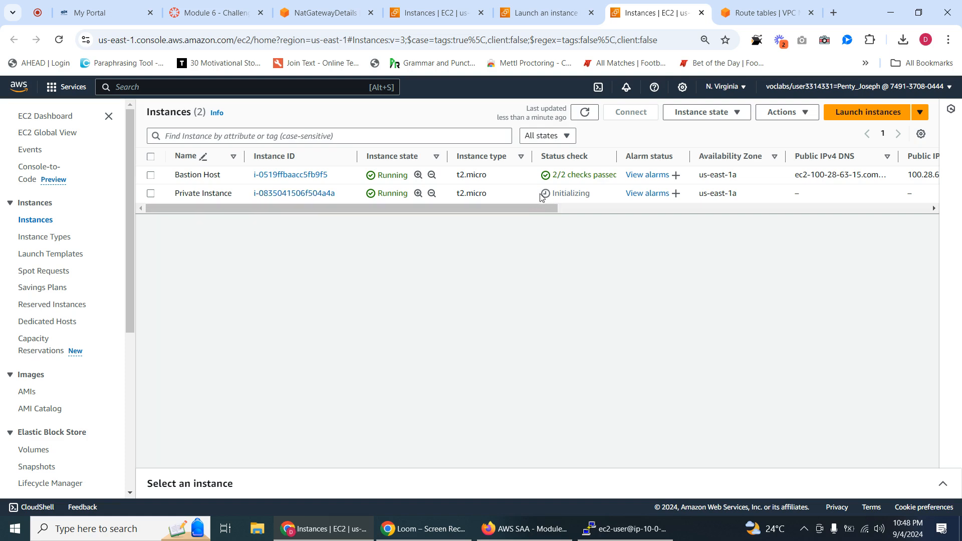
pyautogui.click(585, 113)
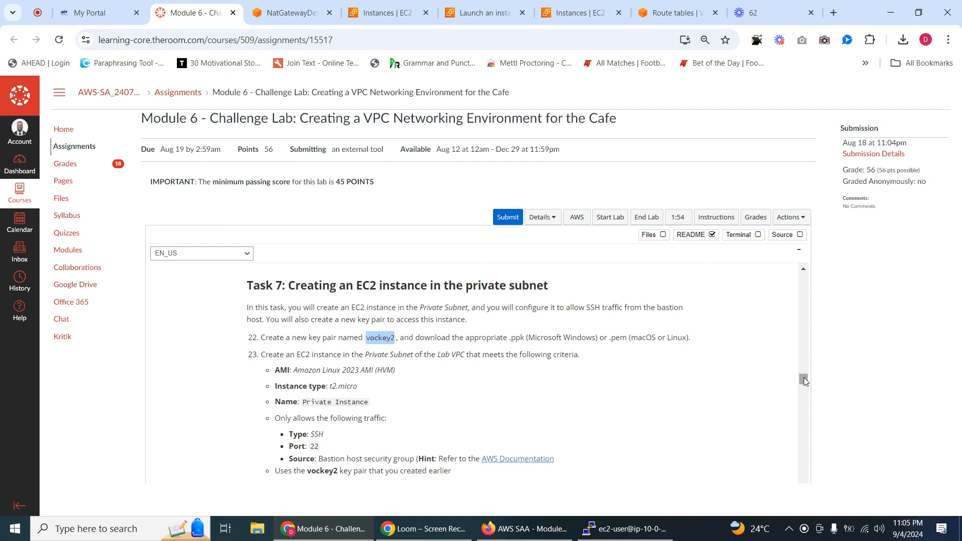
# Step: Go to the Microsoft Windows steps of Task 8 in the lab instructions and open the linked PuTTY download page
pyautogui.moveTo(805, 377); pyautogui.dragTo(798, 393)
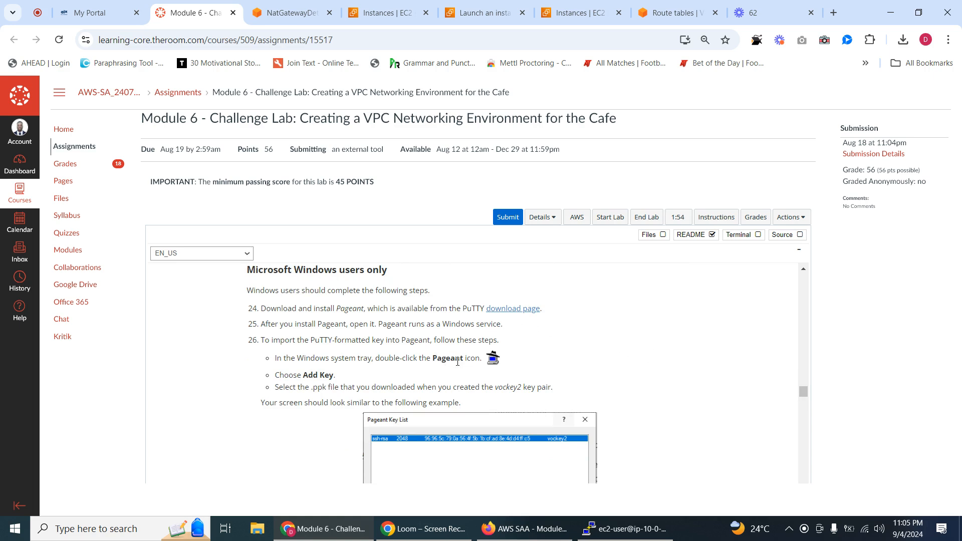
pyautogui.click(511, 309)
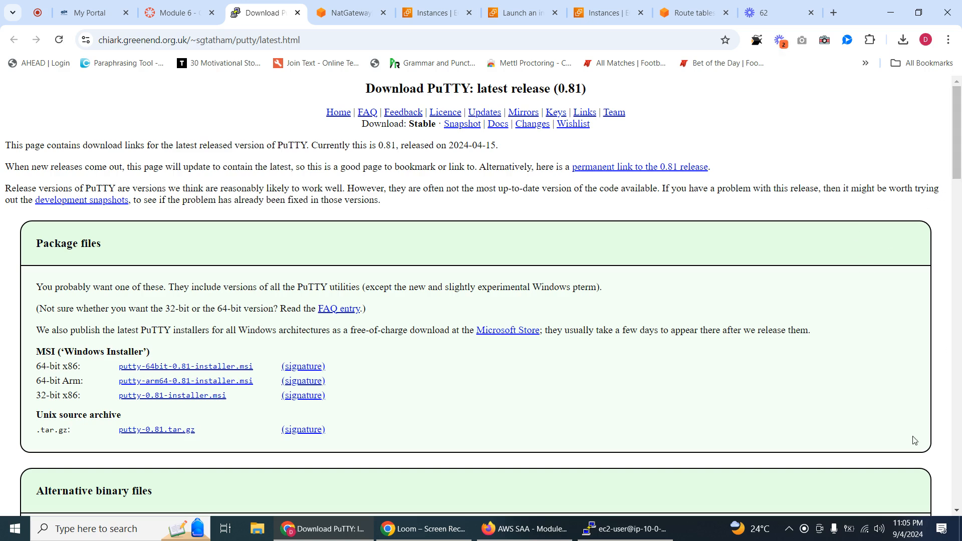
pyautogui.click(790, 529)
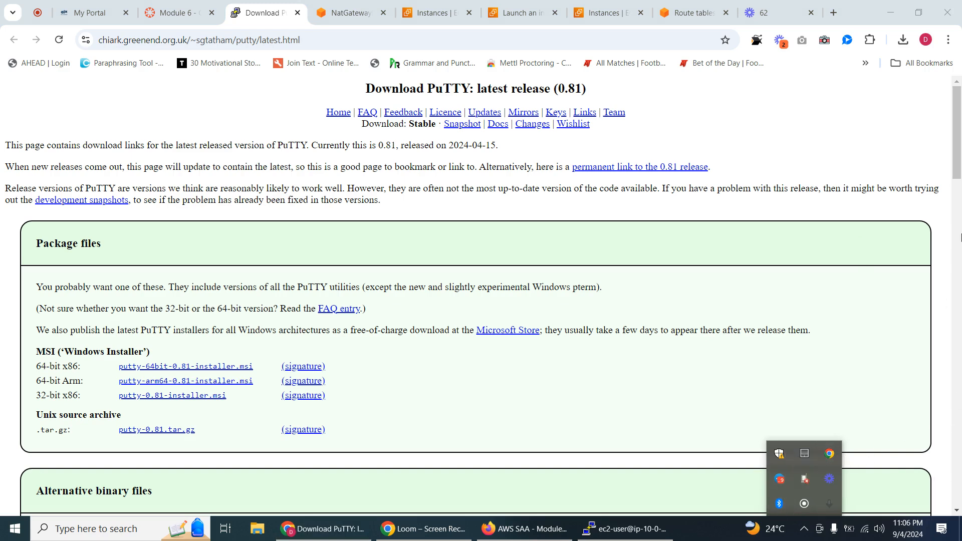
pyautogui.click(960, 150)
# Step: Download the 64-bit x86 pageant.exe and keep the unverified file
pyautogui.moveTo(960, 149); pyautogui.dragTo(960, 444)
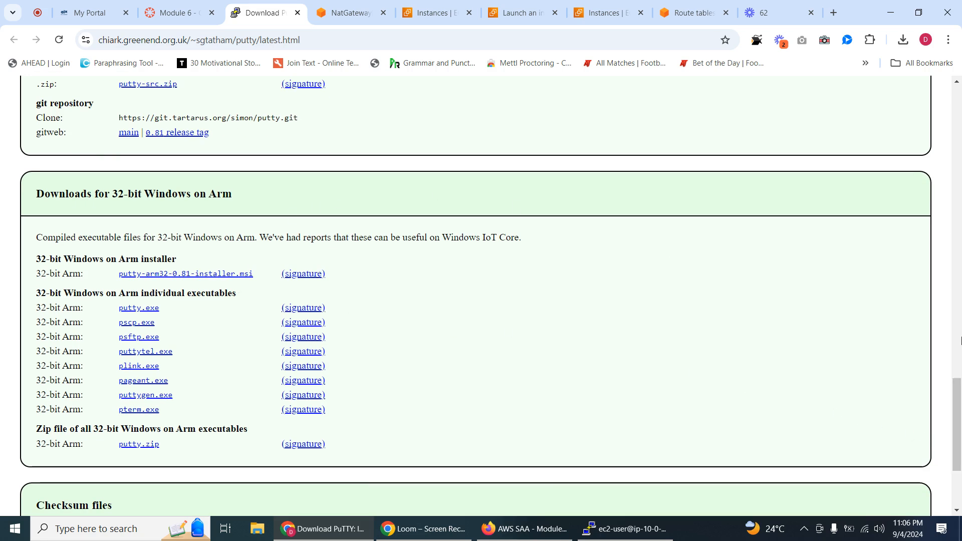
pyautogui.moveTo(958, 407); pyautogui.dragTo(921, 251)
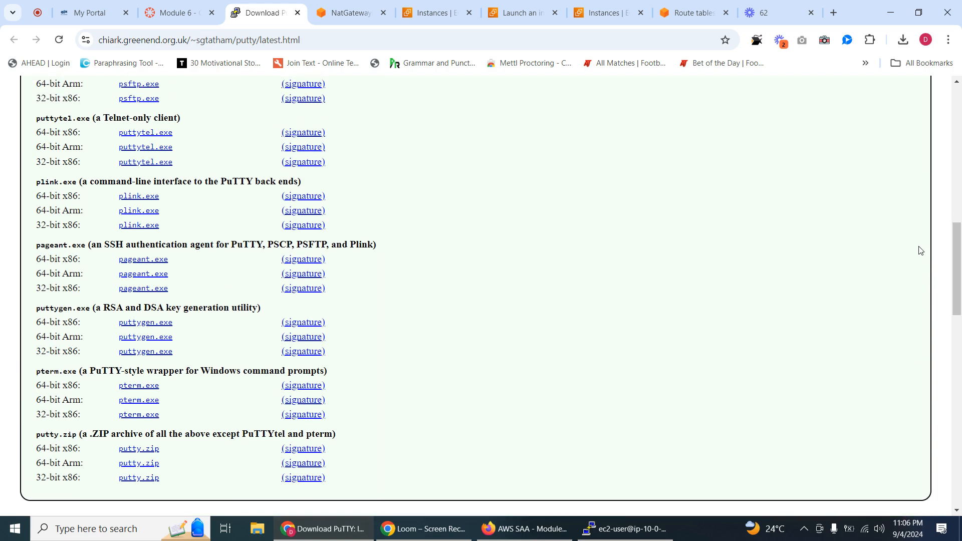
pyautogui.click(151, 261)
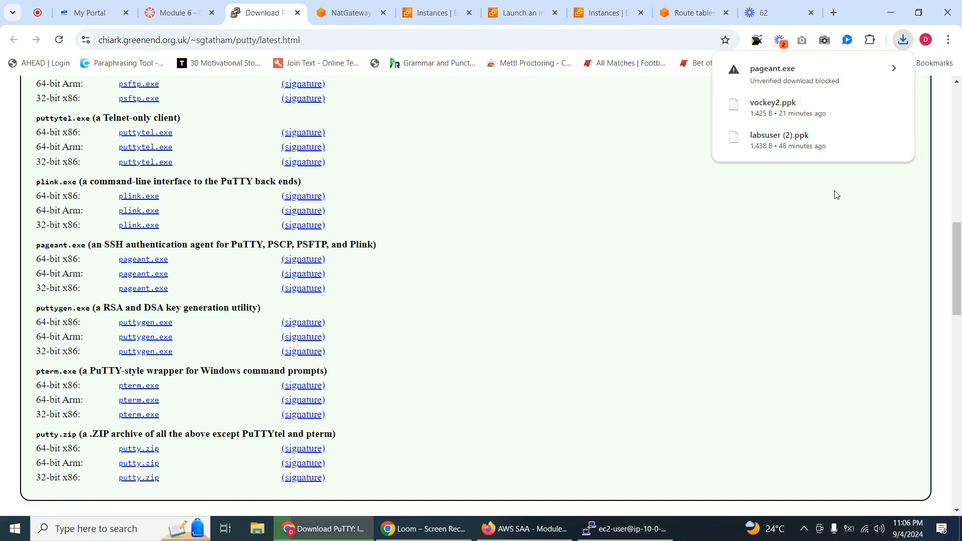
pyautogui.click(841, 82)
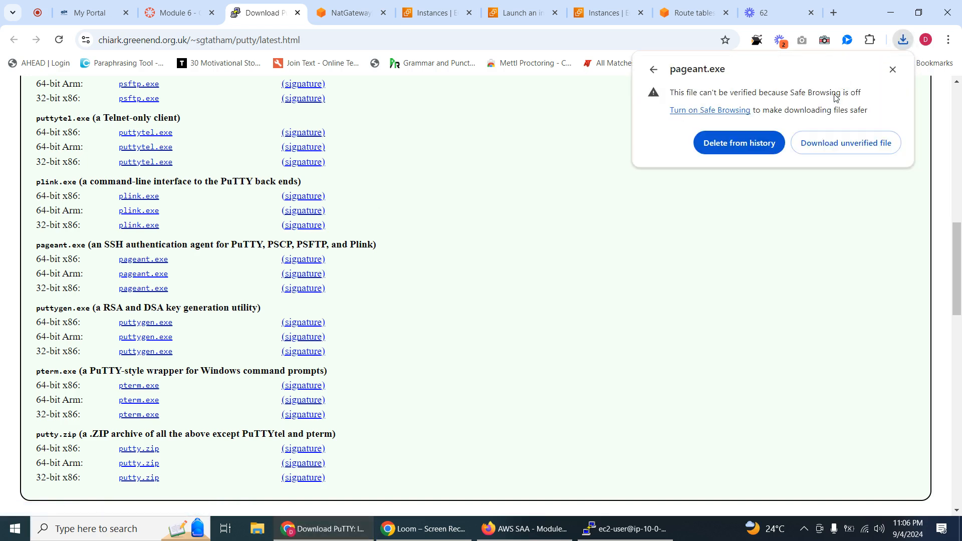
pyautogui.click(829, 143)
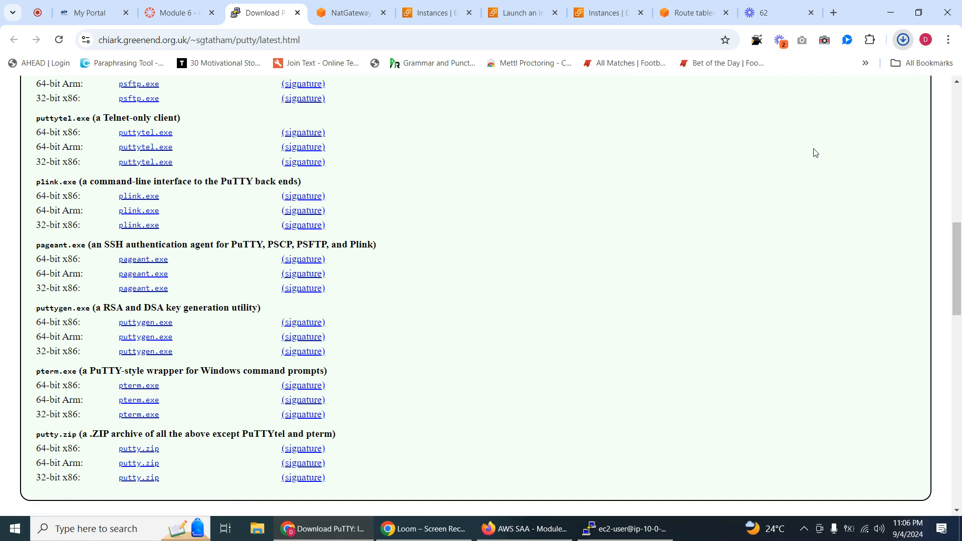
# Step: Show the downloaded pageant.exe in the Downloads folder and run it
pyautogui.click(905, 41)
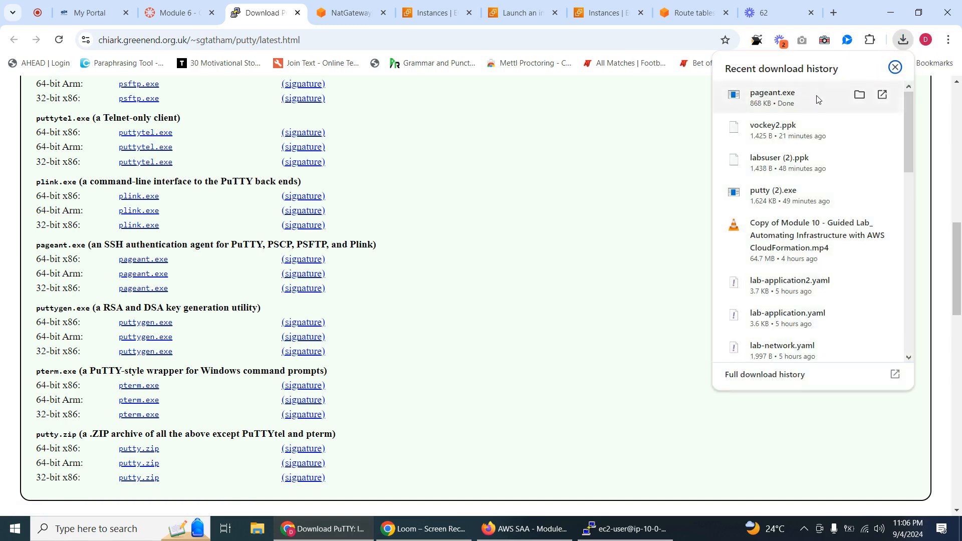
pyautogui.click(860, 94)
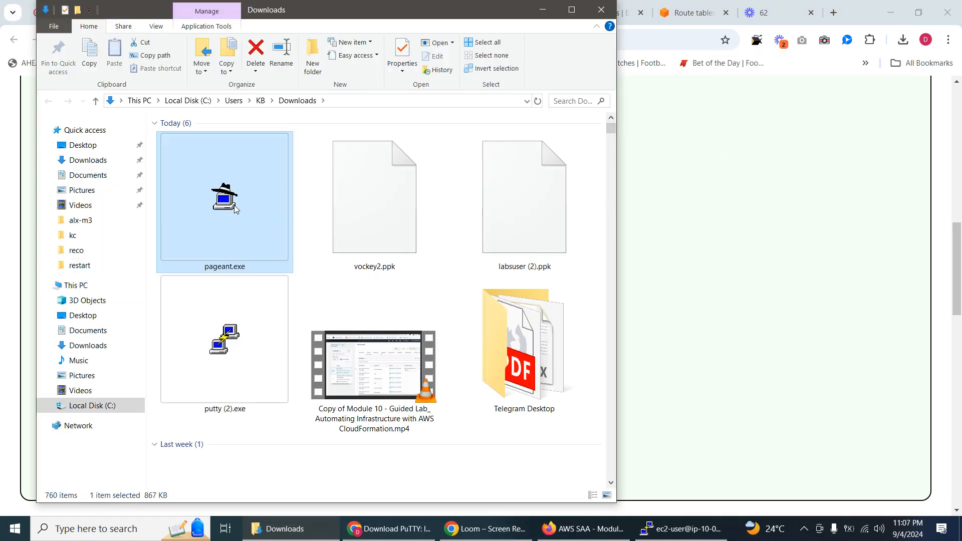
pyautogui.doubleClick(235, 207)
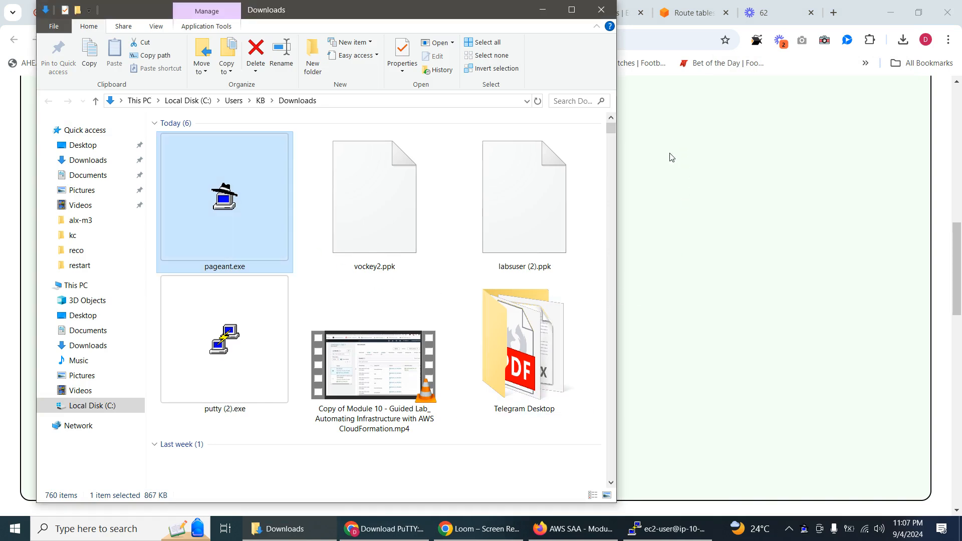
# Step: Close the Downloads folder and the PuTTY download page, and open the key list of the running Pageant
pyautogui.click(601, 11)
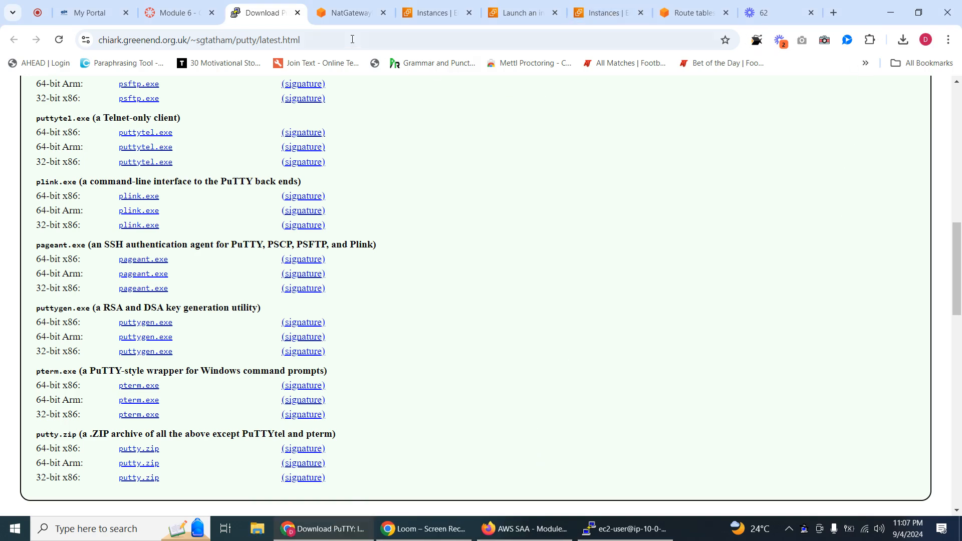
pyautogui.click(297, 12)
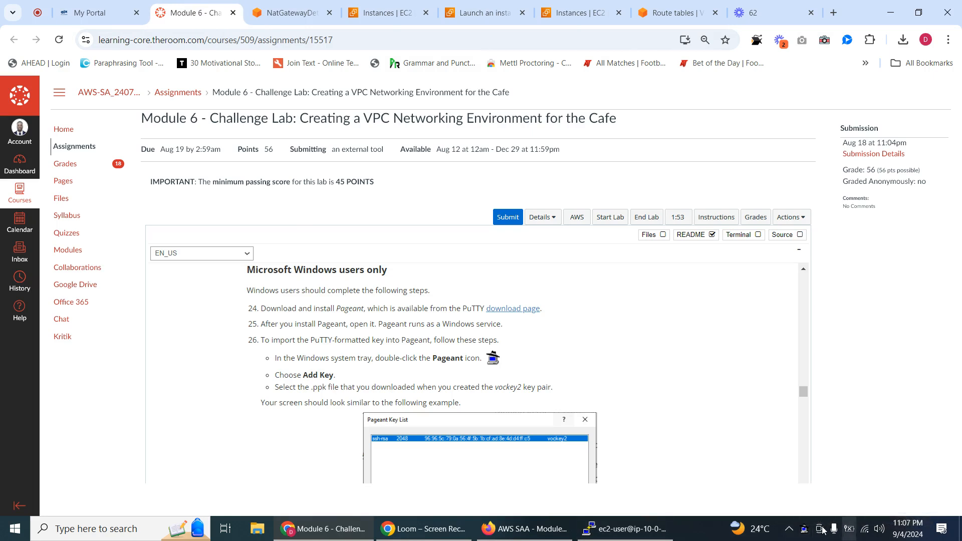
pyautogui.rightClick(804, 532)
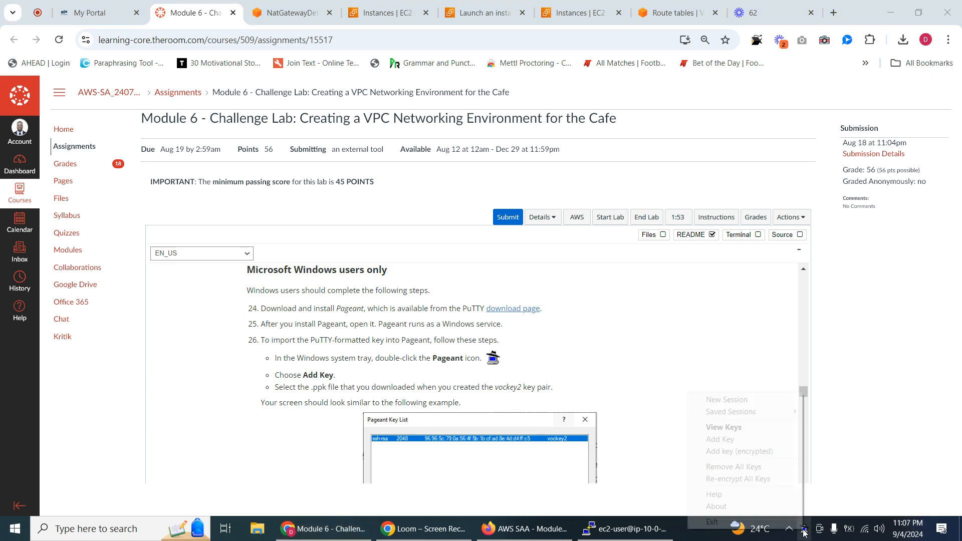
pyautogui.click(729, 428)
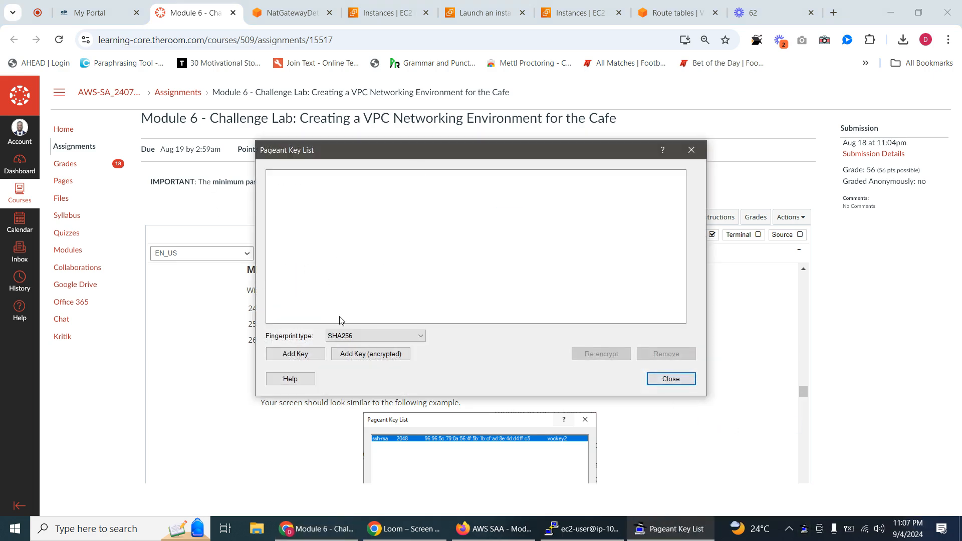
# Step: Add the labsuser.ppk private key from the Desktop restart folder to Pageant
pyautogui.click(300, 355)
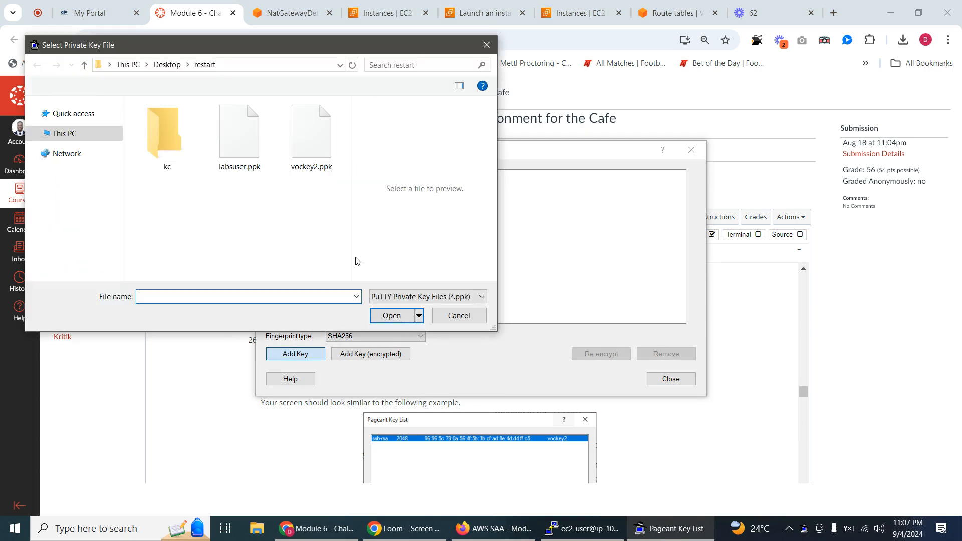
pyautogui.click(249, 148)
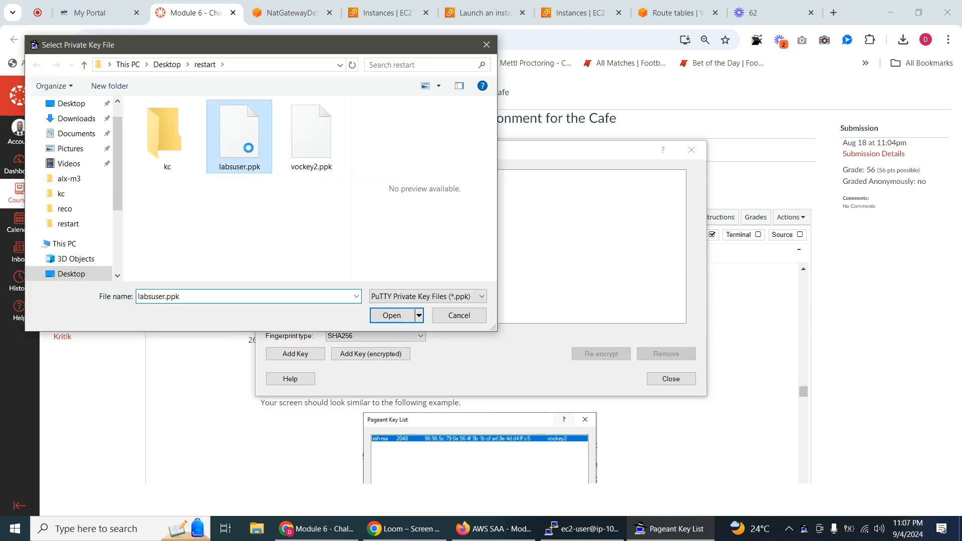
pyautogui.rightClick(248, 147)
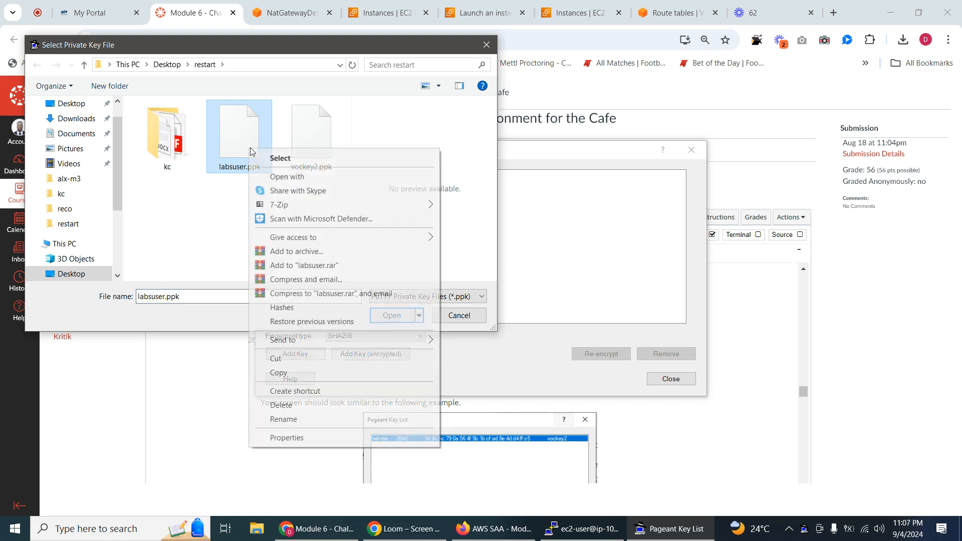
pyautogui.click(273, 154)
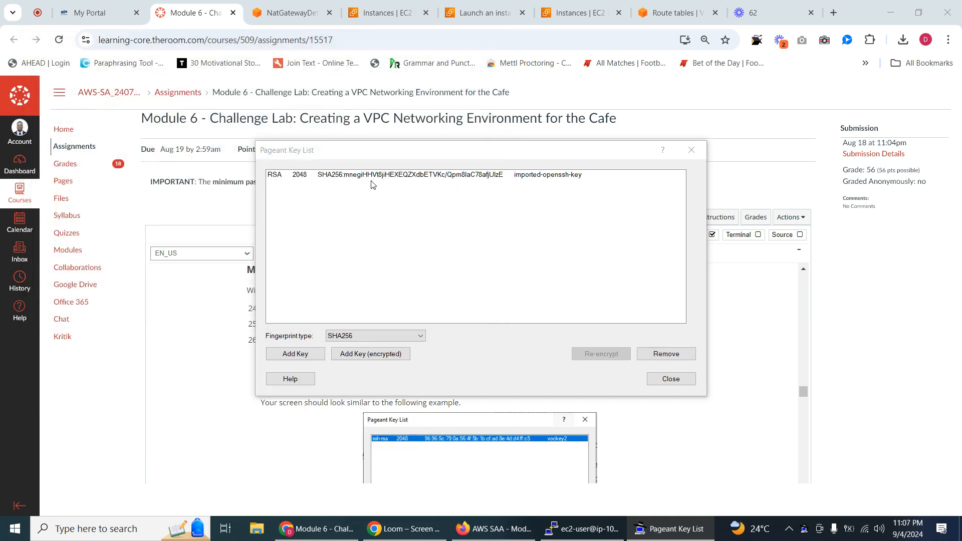
# Step: Add the vockey2.ppk private key from the restart folder to Pageant and close the key list
pyautogui.click(296, 354)
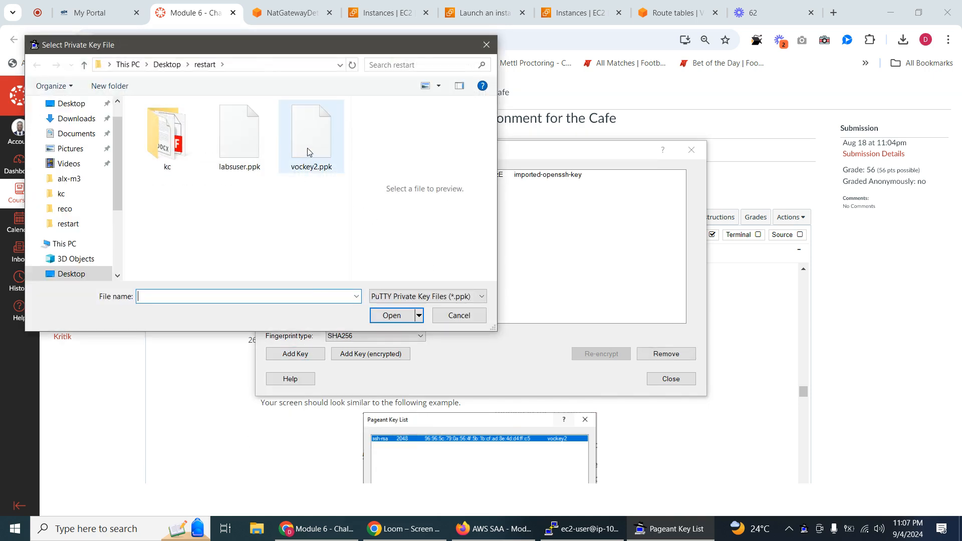
pyautogui.click(310, 152)
pyautogui.rightClick(310, 152)
pyautogui.click(333, 157)
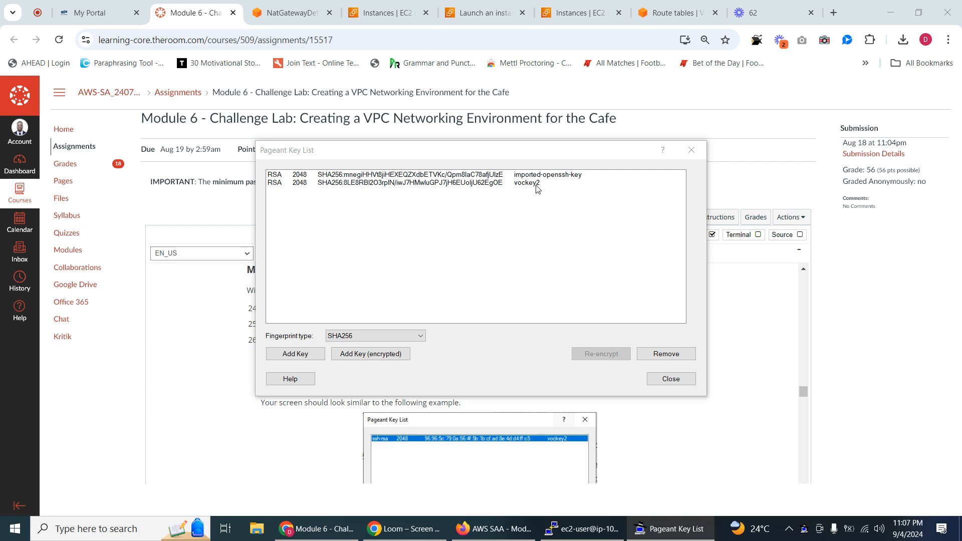
pyautogui.click(298, 359)
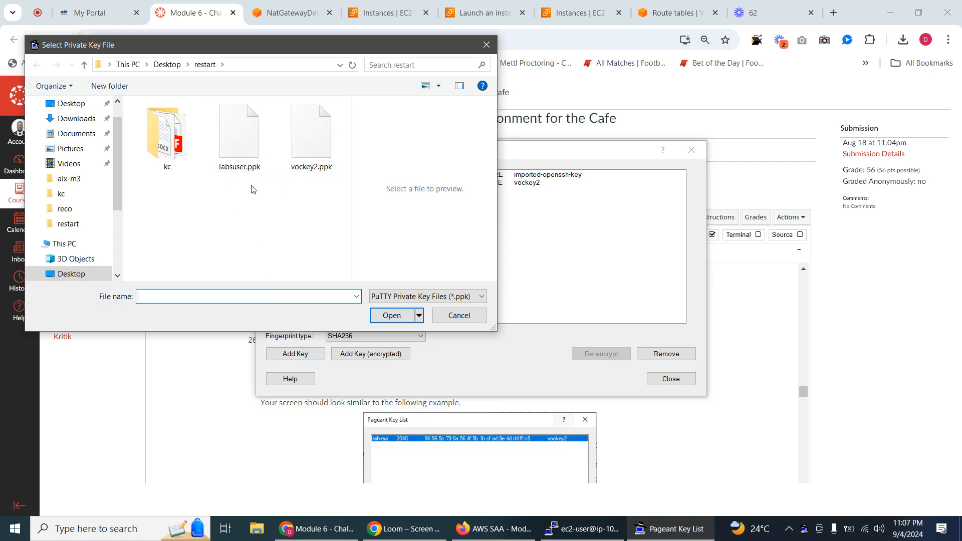
pyautogui.click(487, 45)
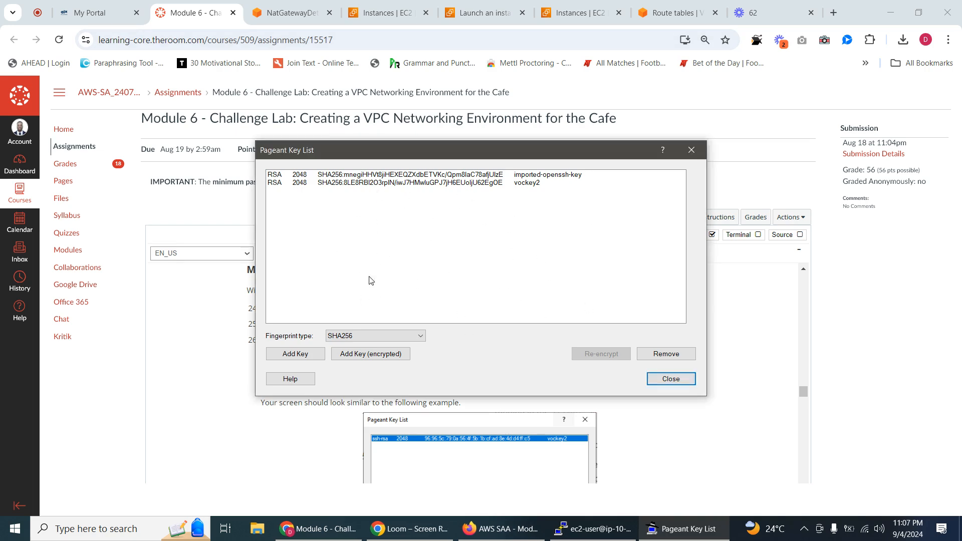
pyautogui.click(665, 384)
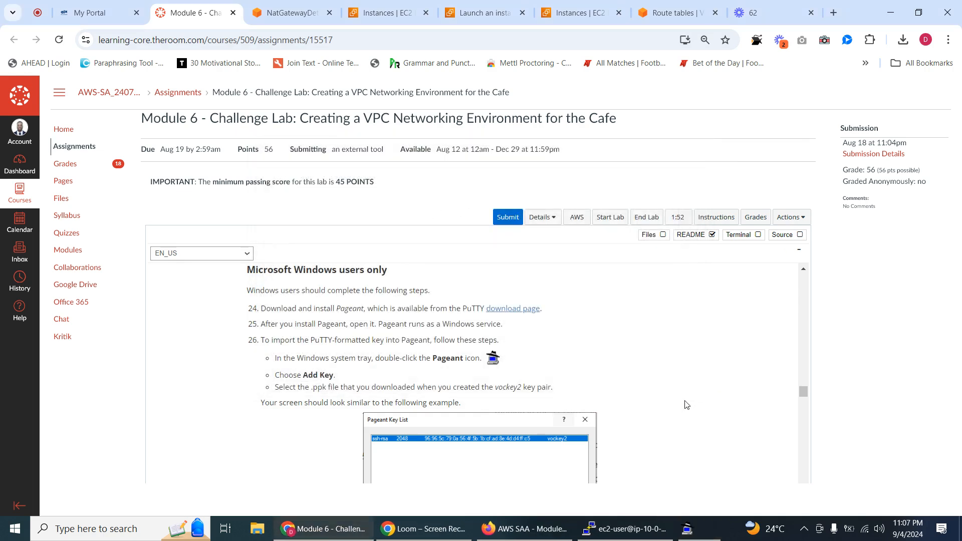
# Step: Reopen Pageant's key list to check the imported-openssh-key and vockey2 entries, and close it again
pyautogui.click(806, 529)
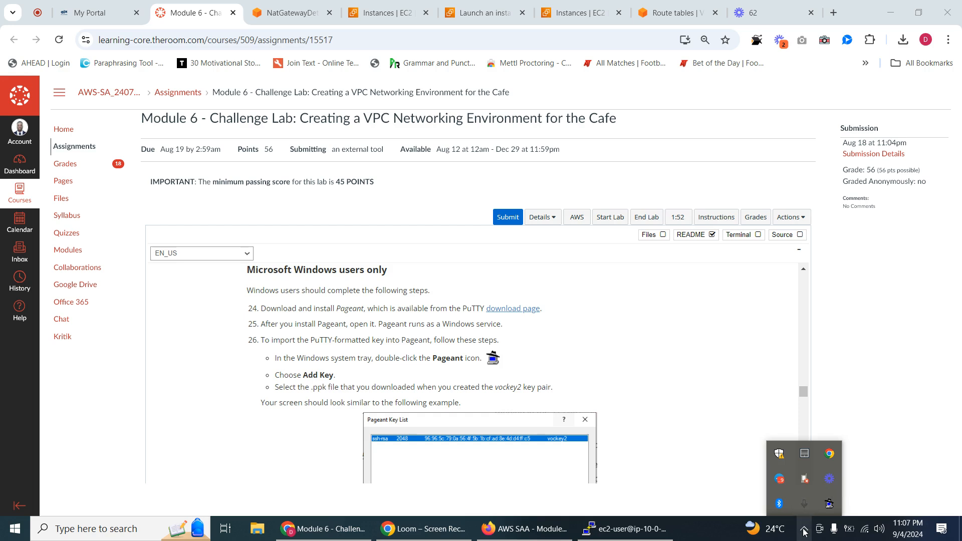
pyautogui.rightClick(830, 505)
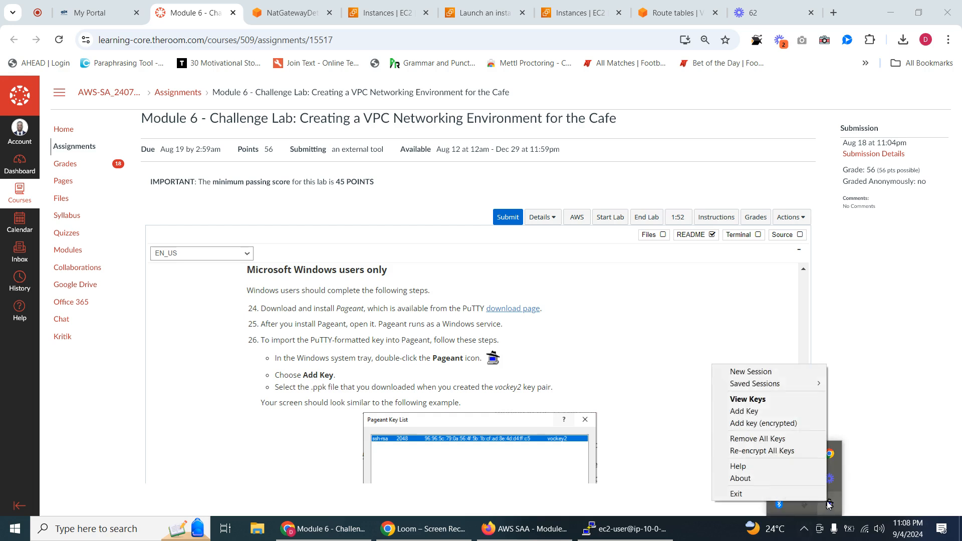
pyautogui.click(757, 399)
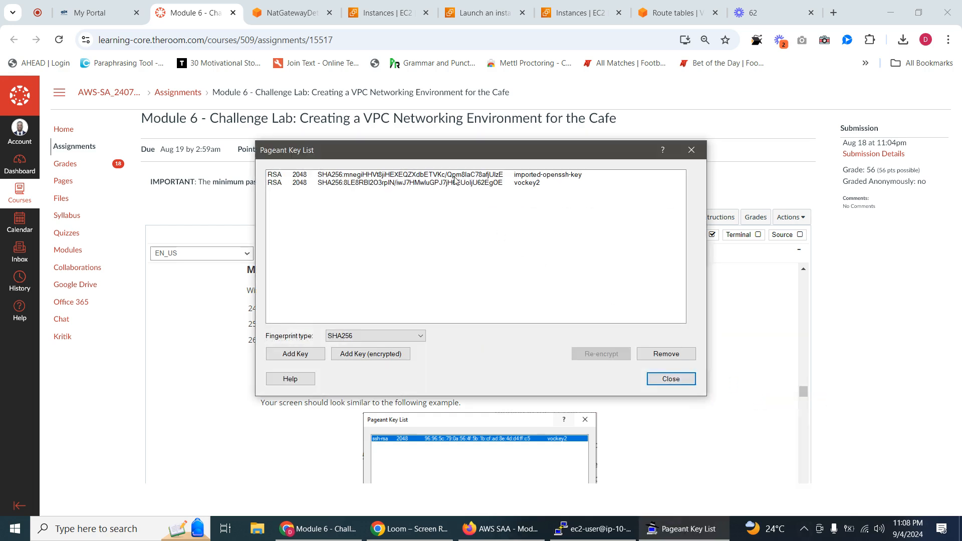
pyautogui.click(371, 184)
pyautogui.click(380, 175)
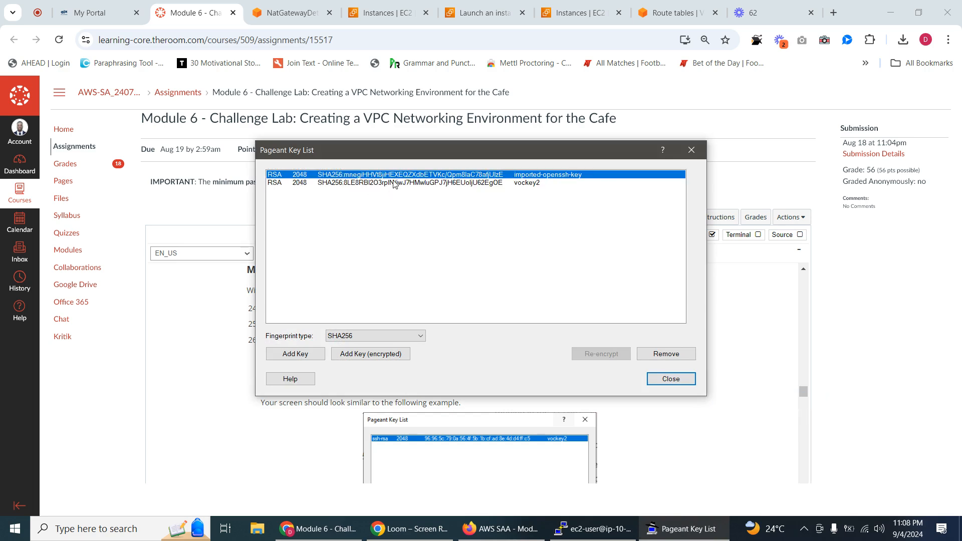
pyautogui.click(394, 185)
pyautogui.click(410, 175)
pyautogui.click(414, 184)
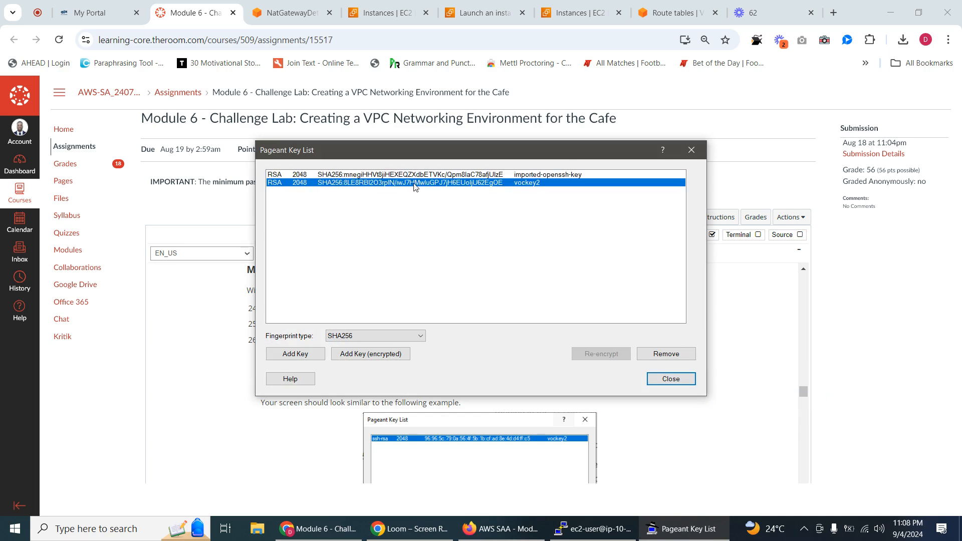
pyautogui.click(691, 150)
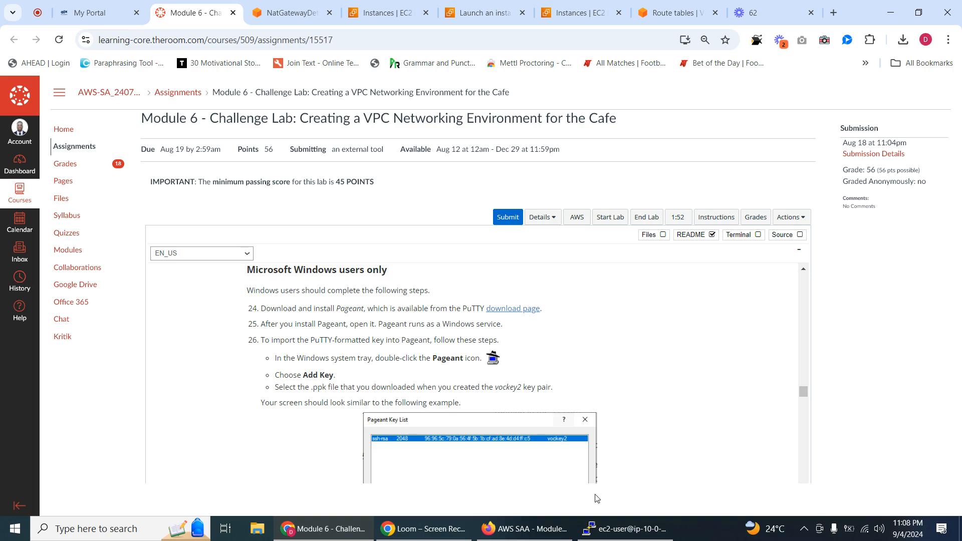
# Step: End the open PuTTY session to the bastion host and confirm closing it
pyautogui.click(622, 529)
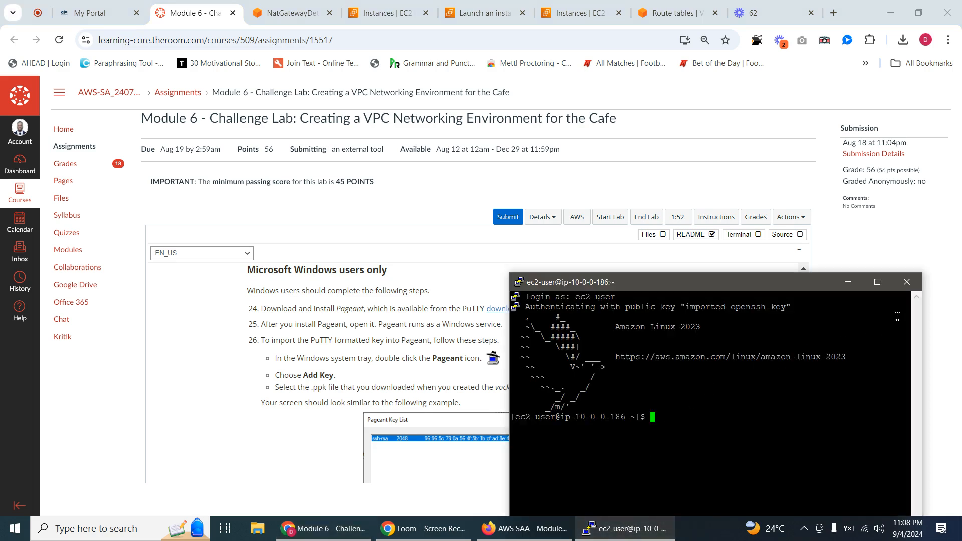
pyautogui.click(908, 282)
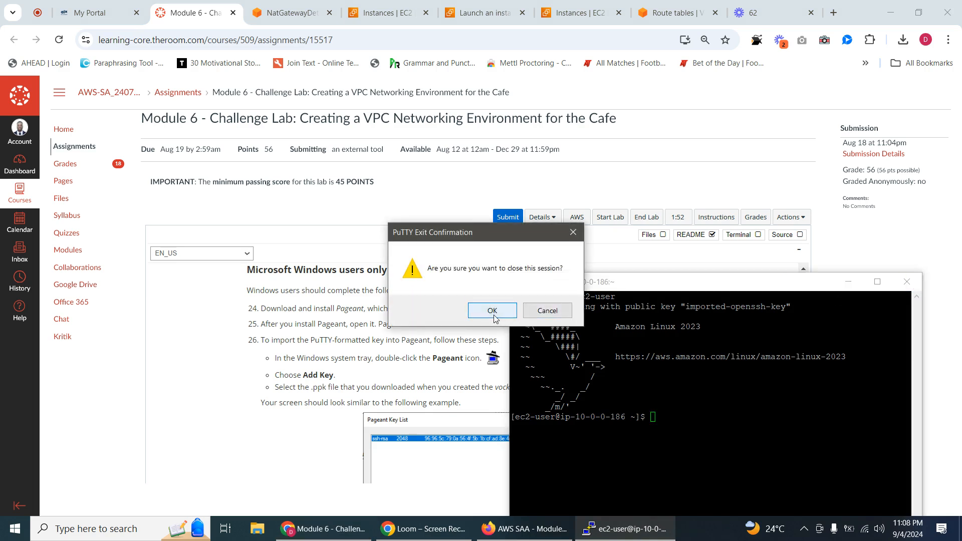
pyautogui.click(492, 311)
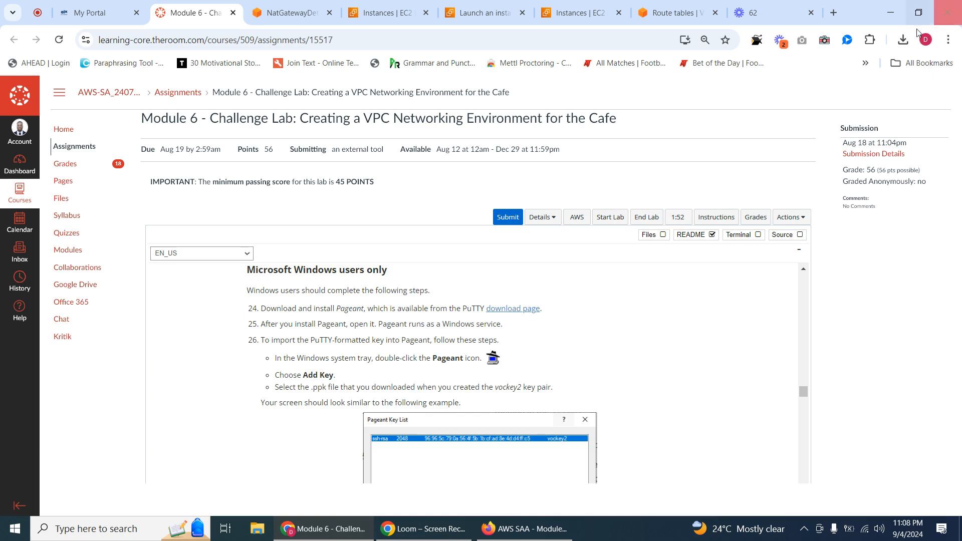
# Step: Run the downloaded putty (2).exe, minimize the Downloads folder and move the PuTTY Configuration window aside
pyautogui.click(903, 40)
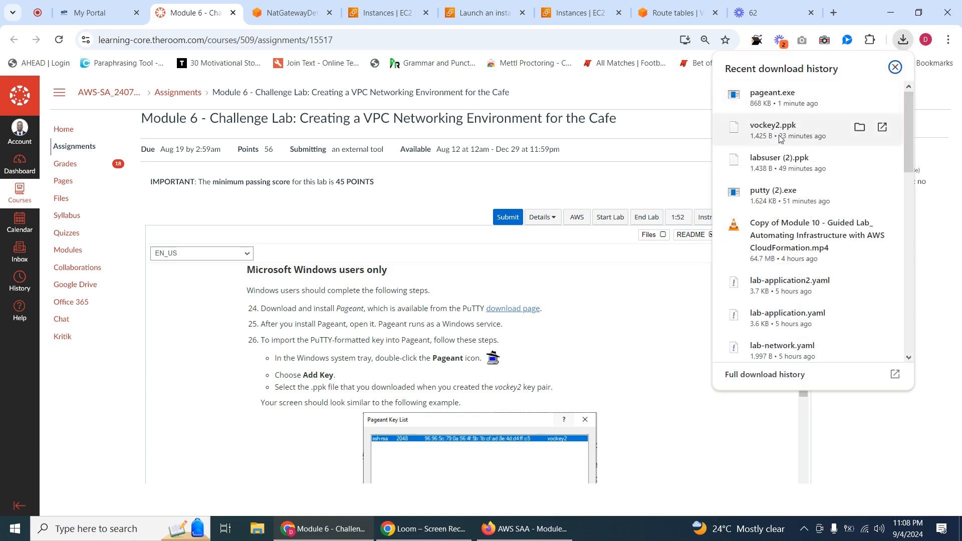
pyautogui.click(773, 201)
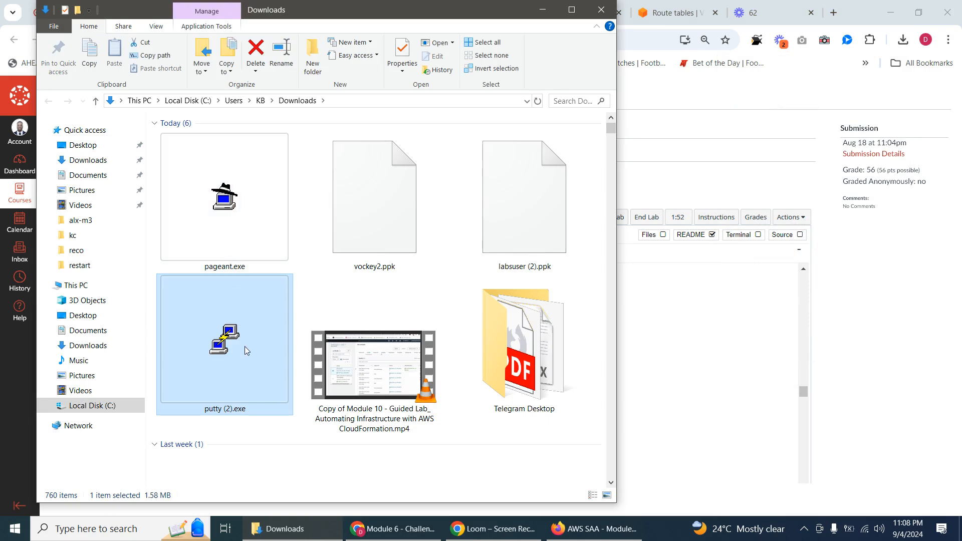
pyautogui.doubleClick(245, 346)
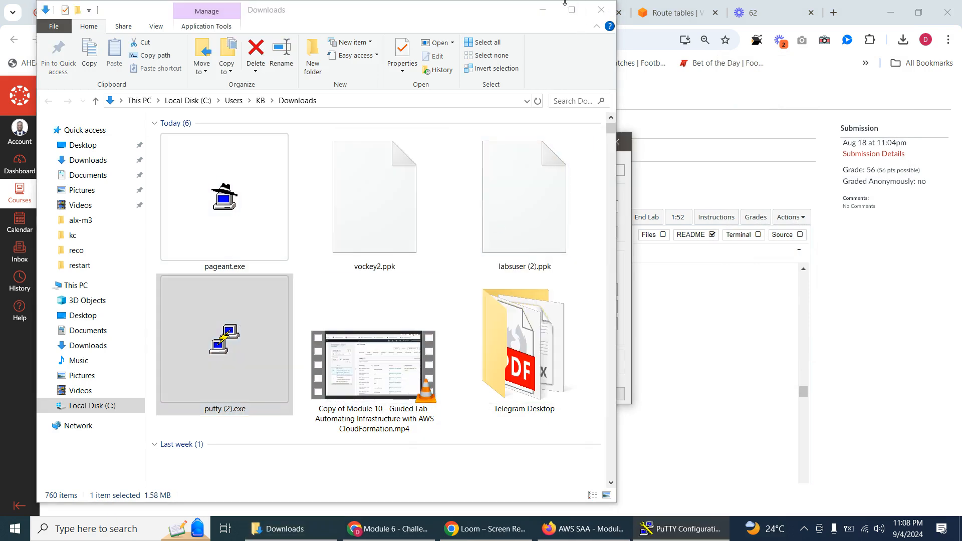
pyautogui.click(543, 9)
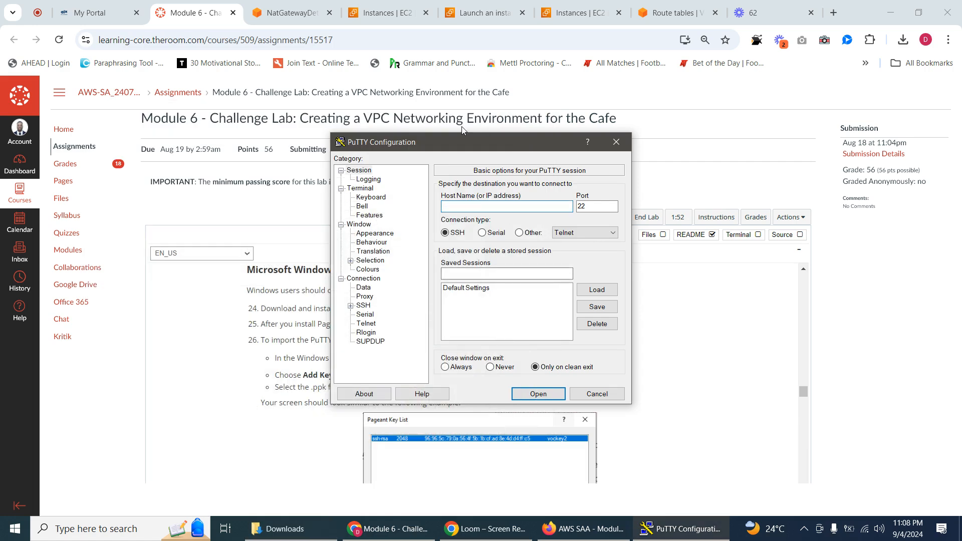
pyautogui.moveTo(456, 136); pyautogui.dragTo(652, 95)
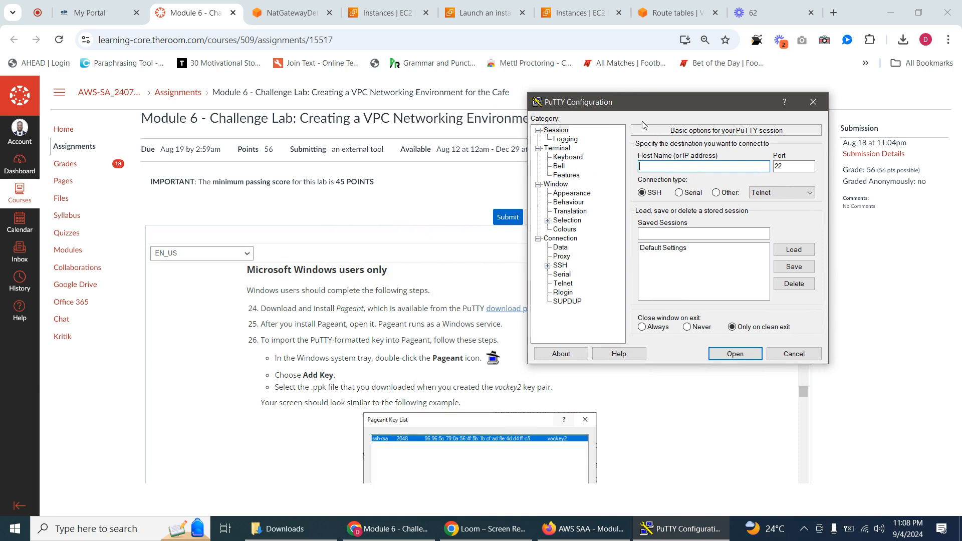
pyautogui.moveTo(620, 100); pyautogui.dragTo(595, 104)
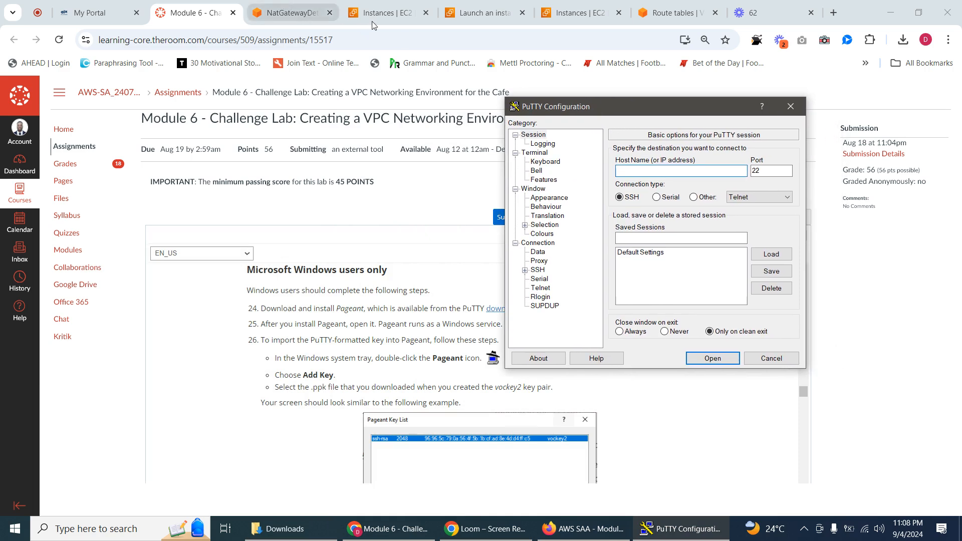
# Step: Go from the EC2 launch confirmation page to the Instances list and refresh it
pyautogui.click(494, 13)
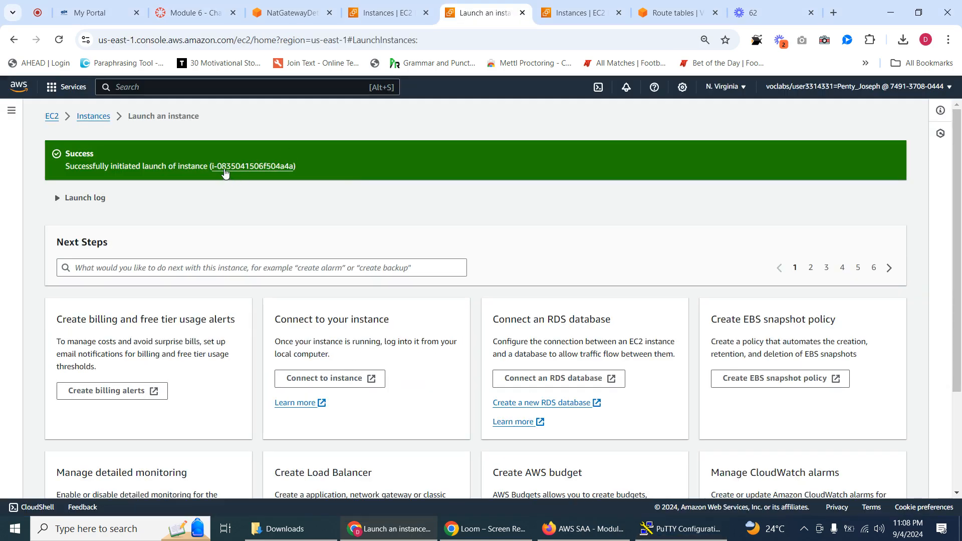
pyautogui.click(99, 118)
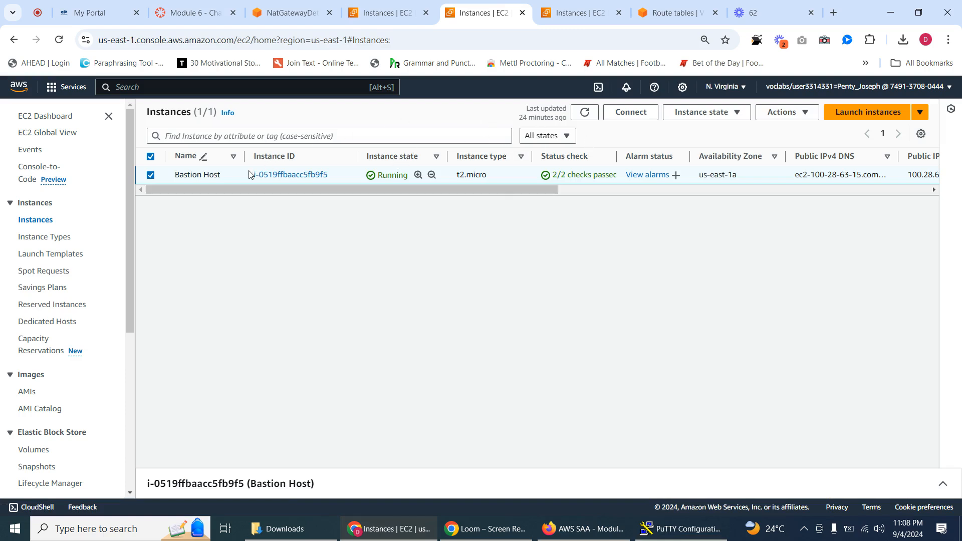
pyautogui.click(585, 113)
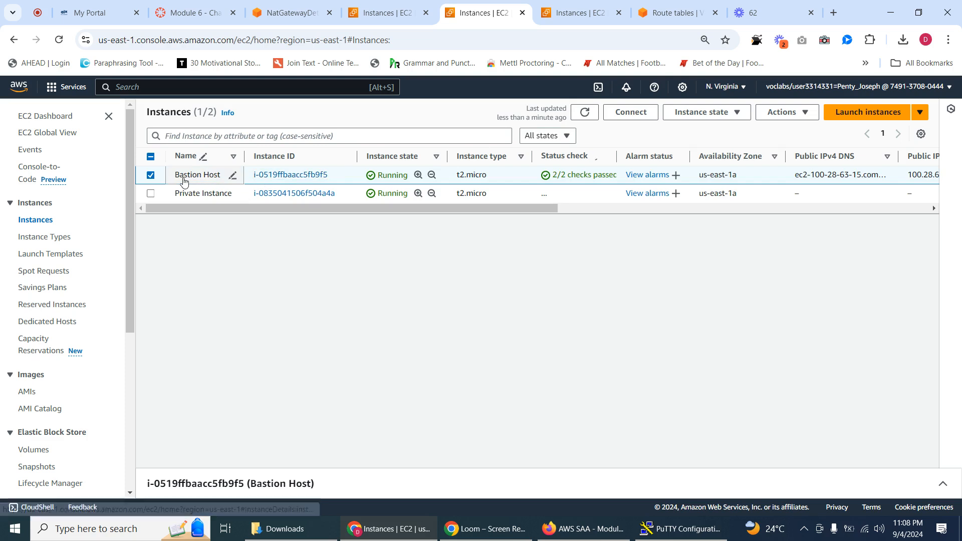
# Step: Examine the Bastion Host's instance details, including its public and private IPv4 addresses, and clear its selection
pyautogui.click(152, 176)
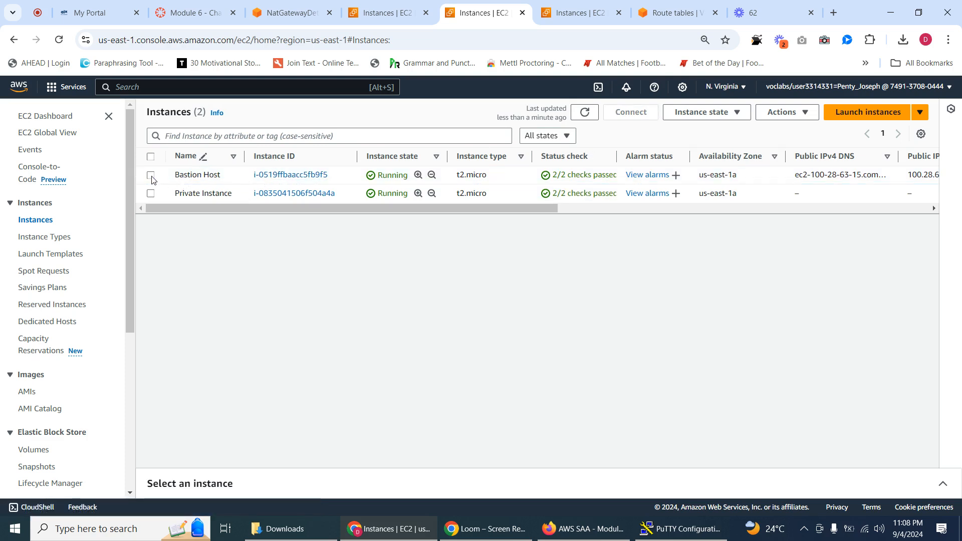
pyautogui.click(152, 176)
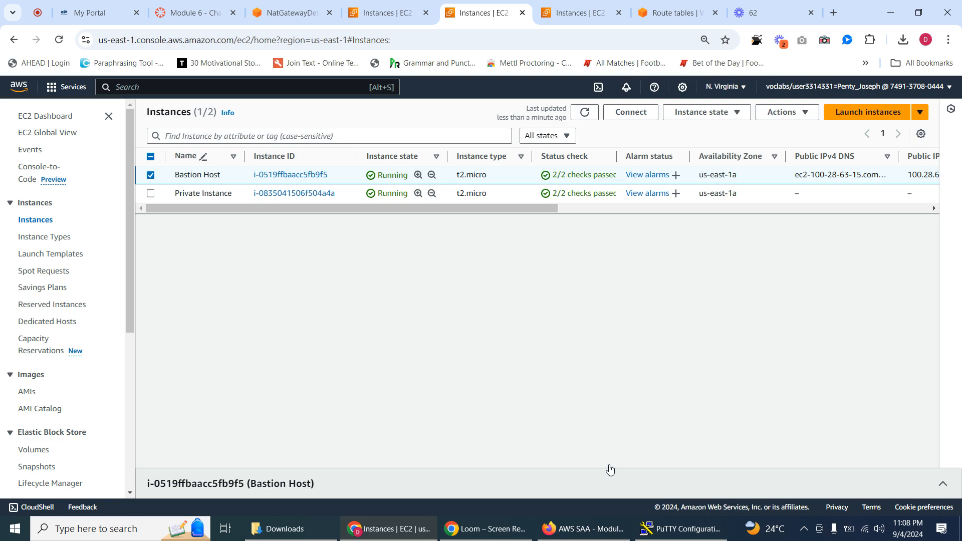
pyautogui.click(943, 483)
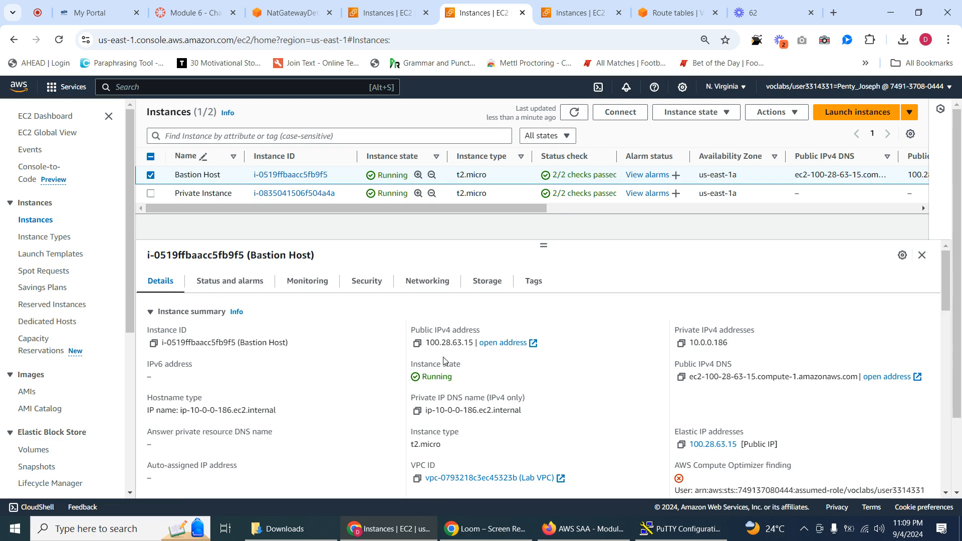
pyautogui.click(150, 175)
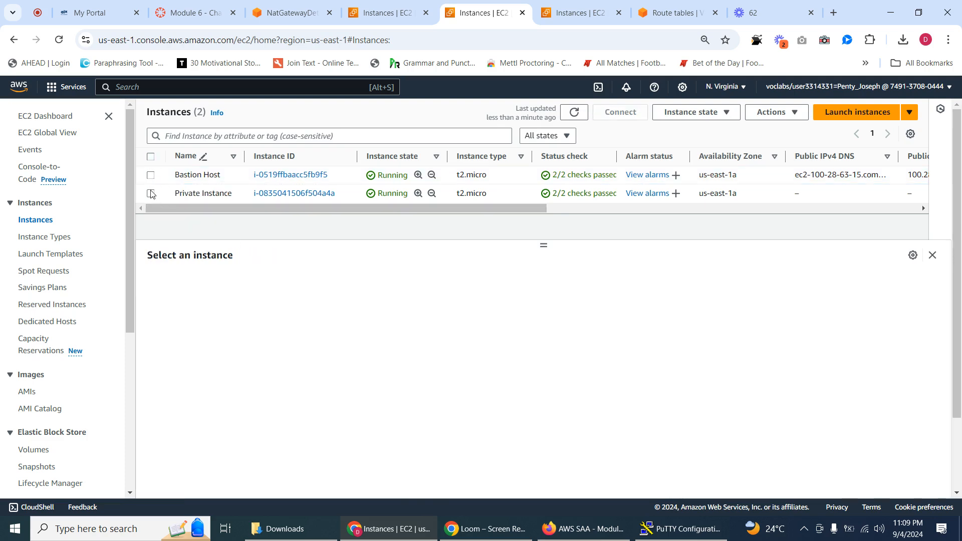
# Step: View the Private Instance's details, switch the selection to the Bastion Host and copy its public IPv4 address
pyautogui.click(151, 193)
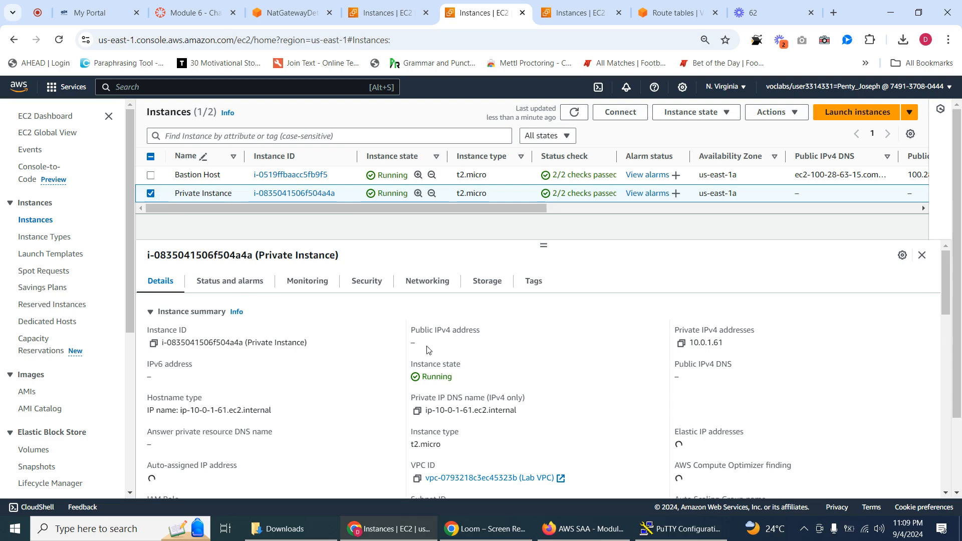
pyautogui.click(150, 194)
pyautogui.click(150, 175)
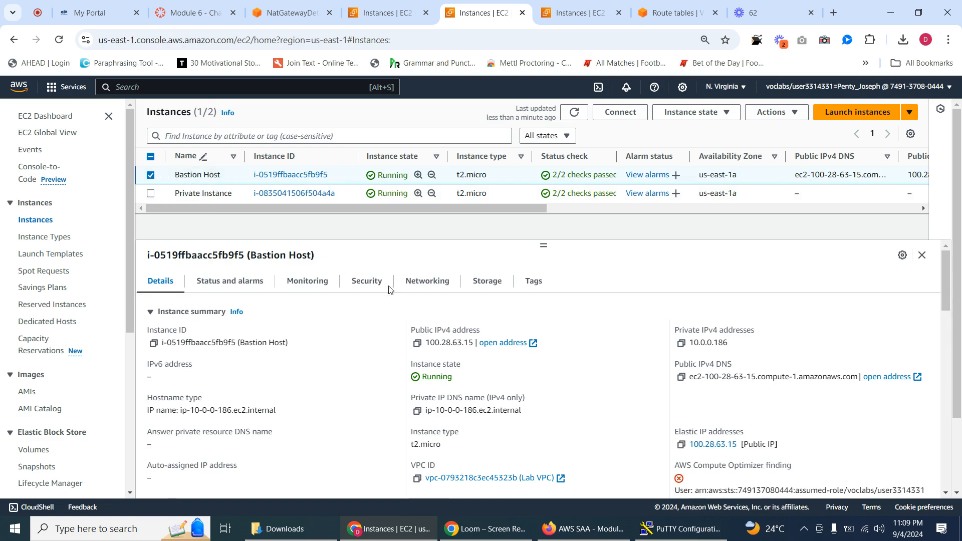
pyautogui.click(417, 343)
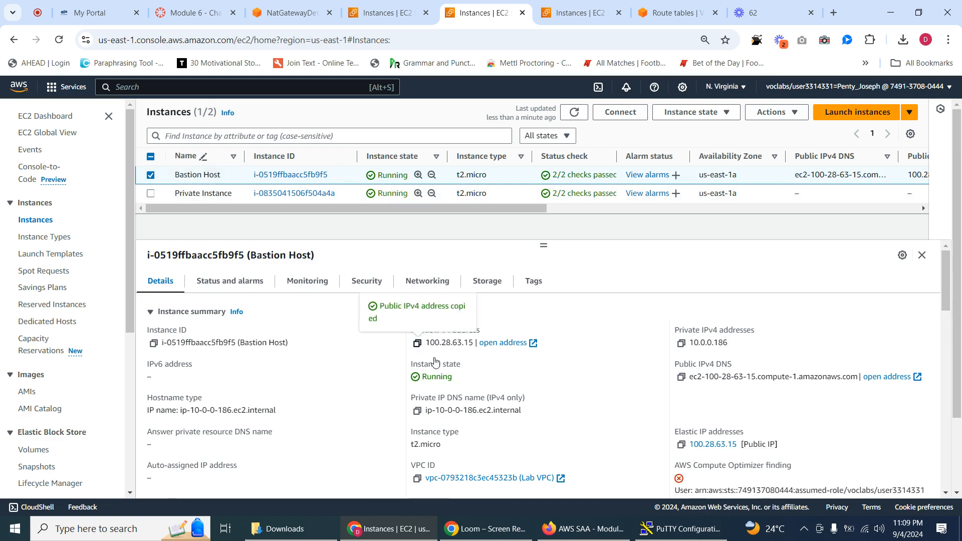
# Step: Switch to PuTTY Configuration and paste the copied address 100.28.63.15 as the session's host name
pyautogui.click(682, 529)
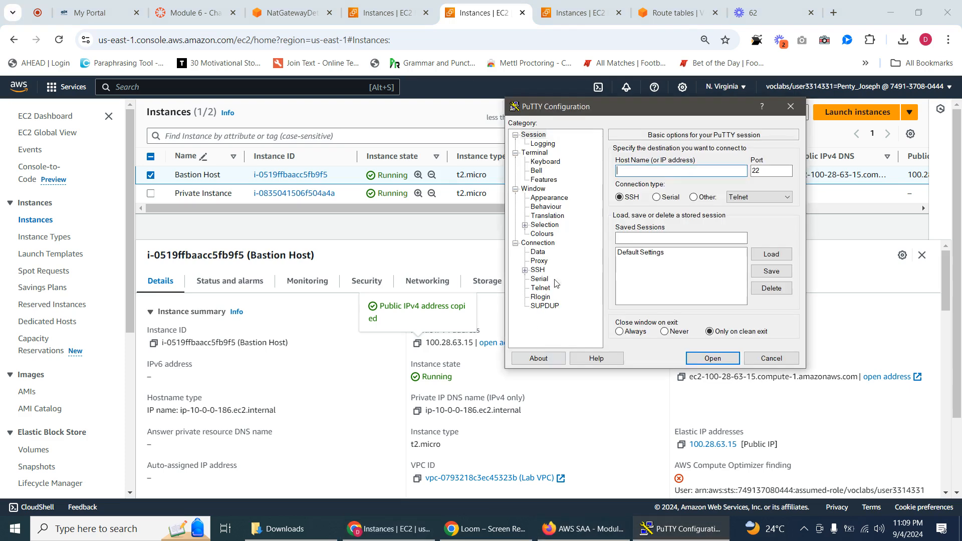
pyautogui.click(531, 136)
pyautogui.rightClick(627, 171)
pyautogui.click(676, 220)
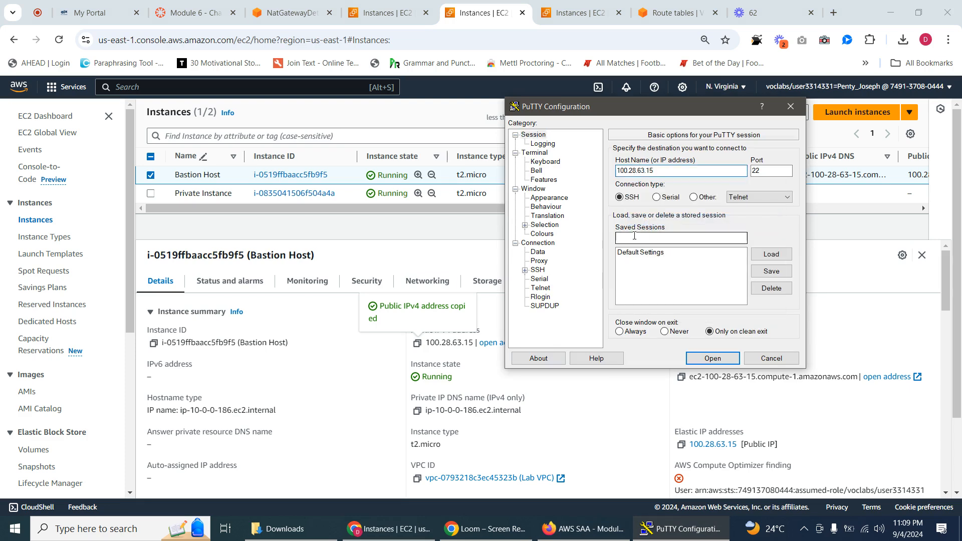
# Step: Allow agent forwarding in PuTTY's SSH authentication settings
pyautogui.click(538, 244)
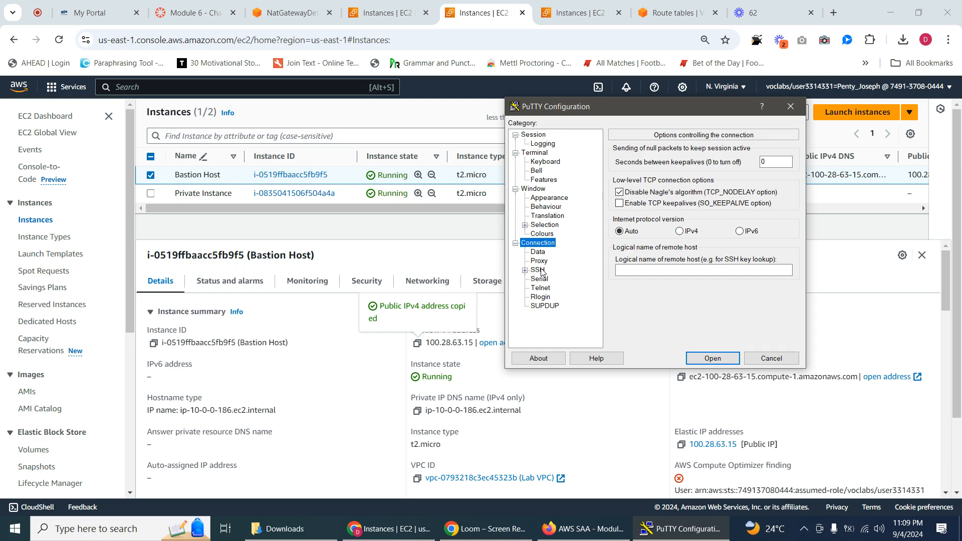
pyautogui.click(538, 271)
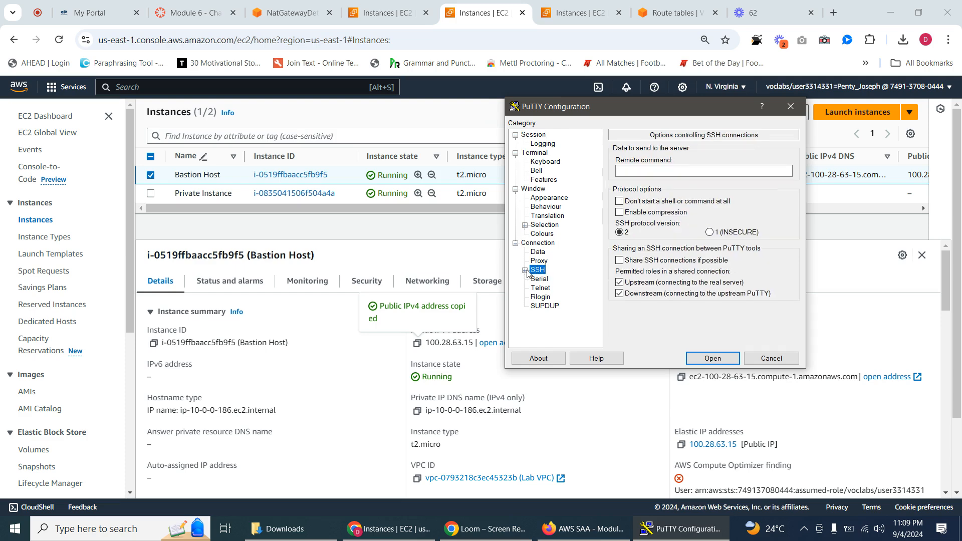
pyautogui.click(525, 270)
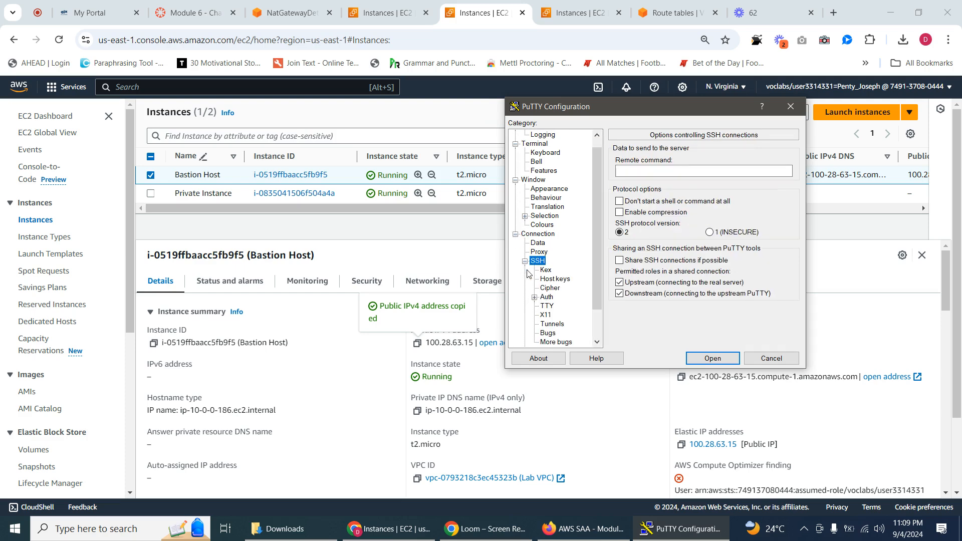
pyautogui.click(549, 299)
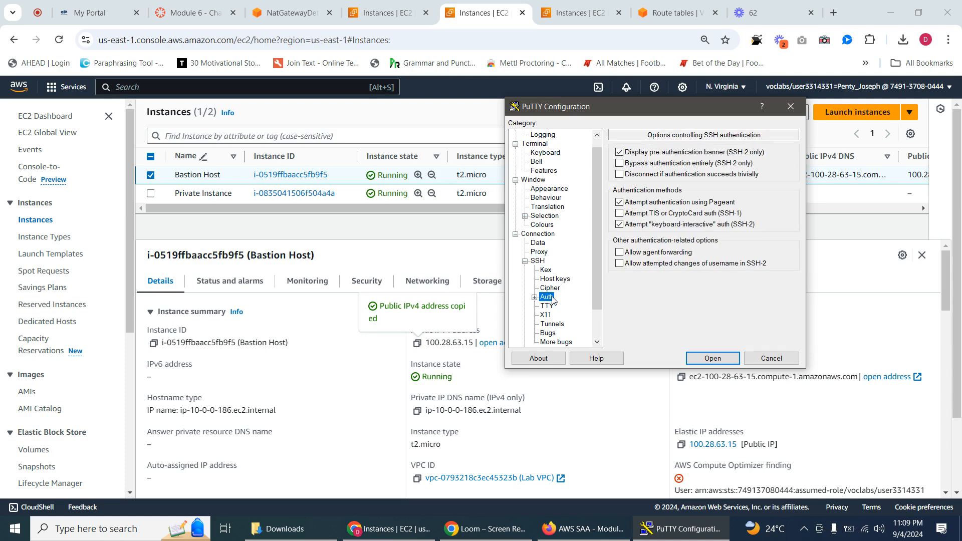
pyautogui.click(620, 254)
# Step: Set the SSH credentials' private key file for authentication to labsuser (2).ppk from the Downloads folder
pyautogui.click(536, 298)
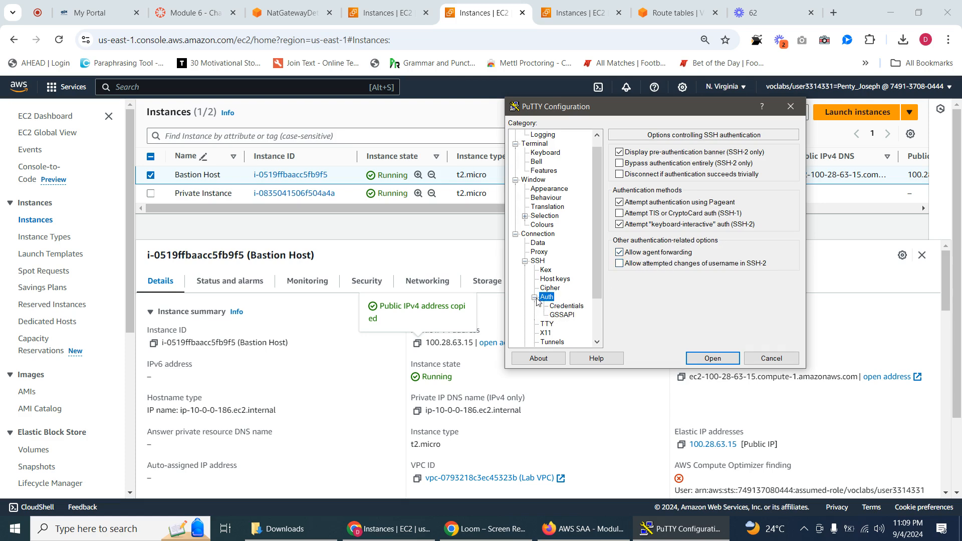
pyautogui.click(577, 310)
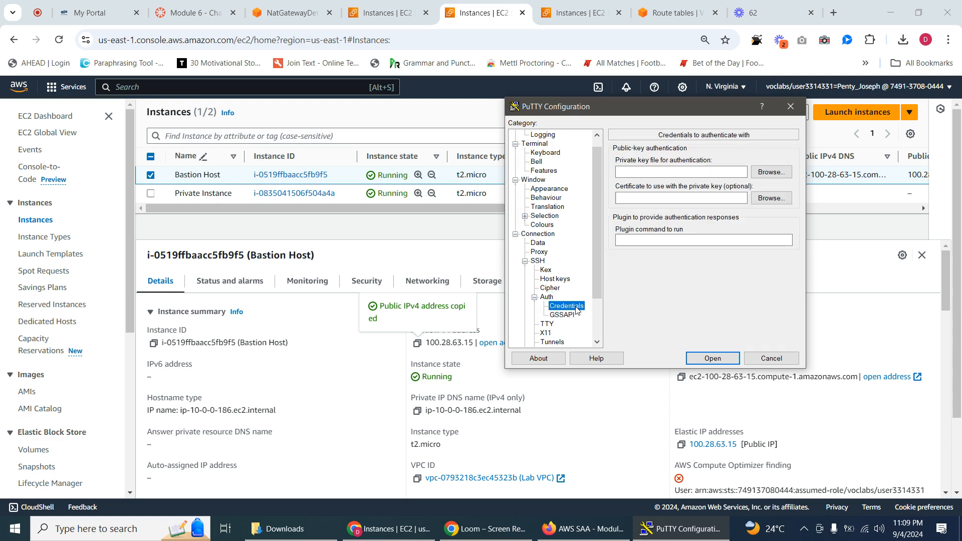
pyautogui.click(763, 173)
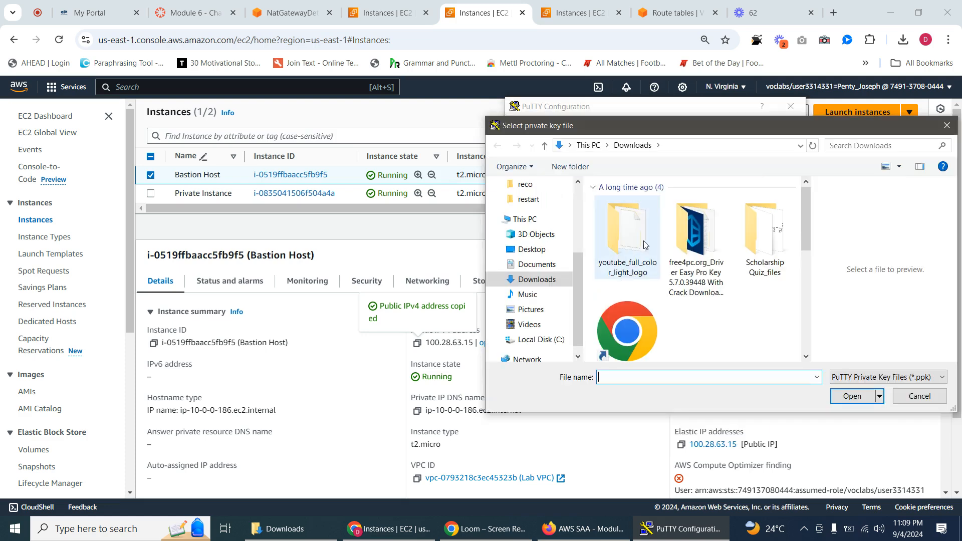
pyautogui.moveTo(807, 224); pyautogui.dragTo(820, 303)
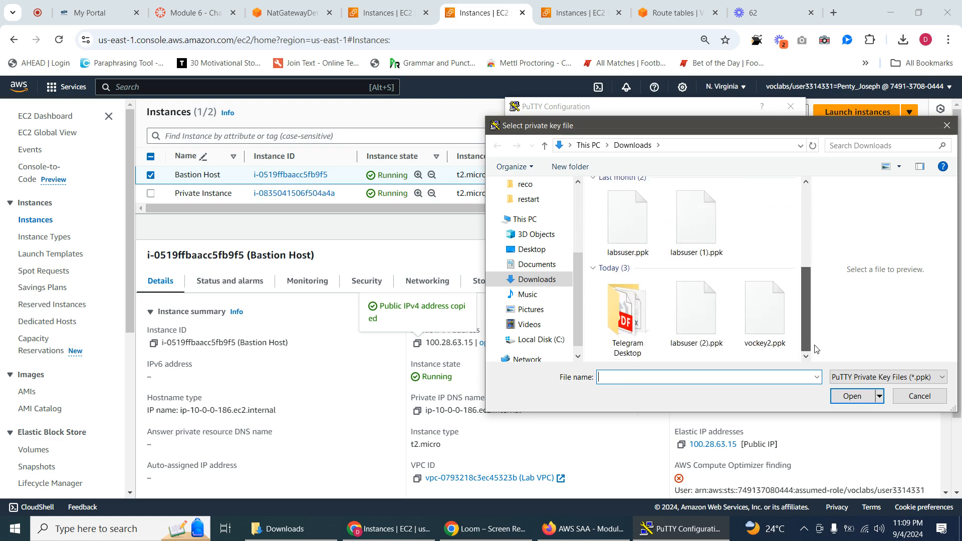
pyautogui.click(696, 328)
pyautogui.rightClick(697, 328)
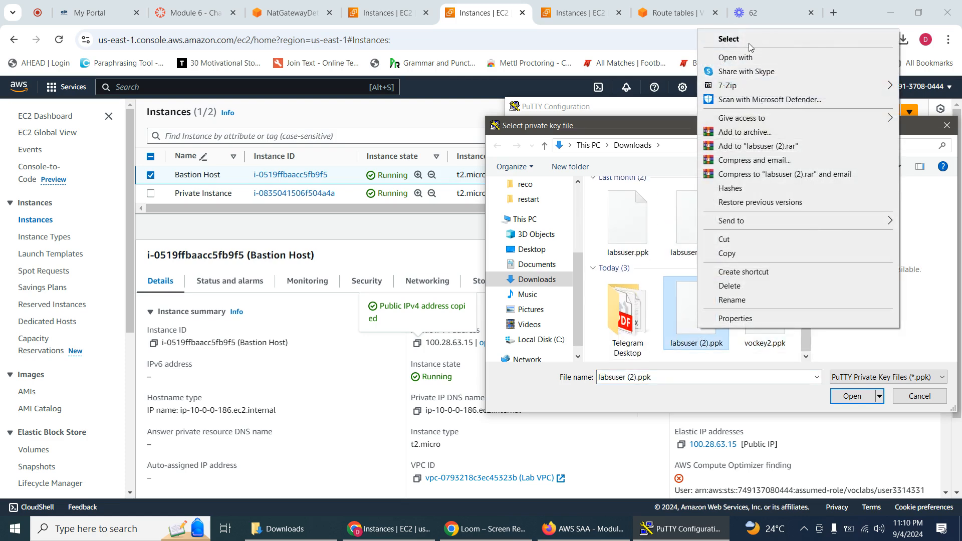
pyautogui.click(748, 50)
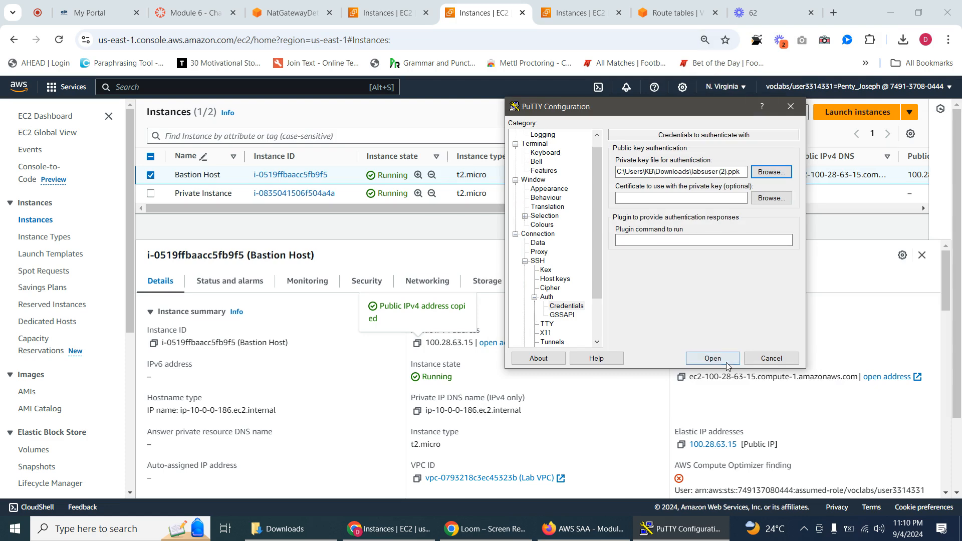
# Step: Open the PuTTY connection to the bastion host and log in as ec2-user
pyautogui.click(714, 359)
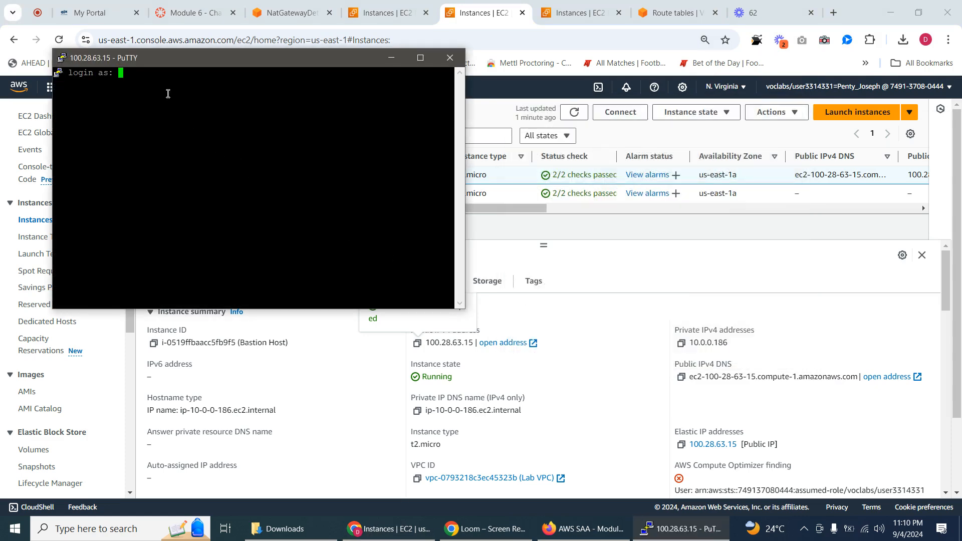
pyautogui.write('ec2-user')
pyautogui.press('Return')
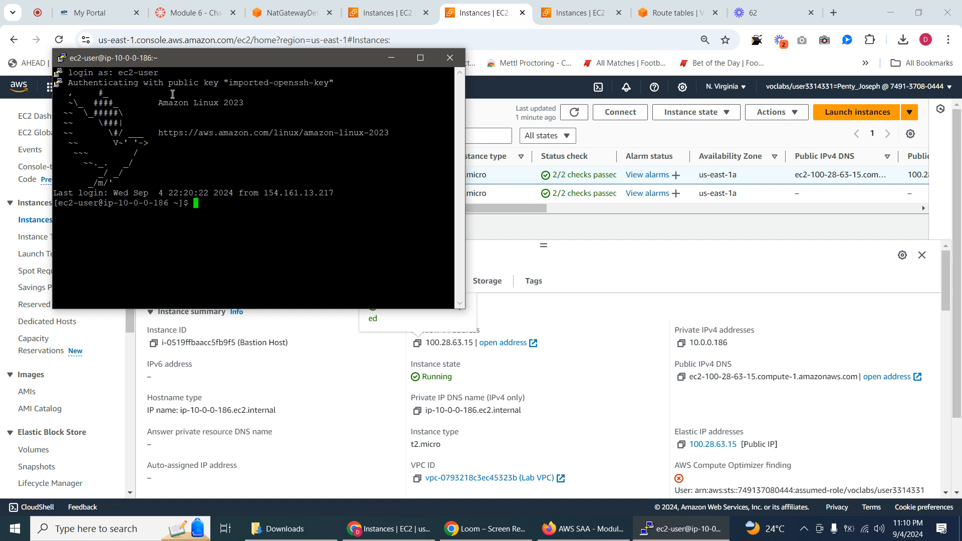
# Step: Minimize the PuTTY terminal and copy the Task 9 command "ssh ec2-user@<private-ip-address-of-instance-in-private-subnet>" from the Module 6 lab instructions
pyautogui.click(392, 57)
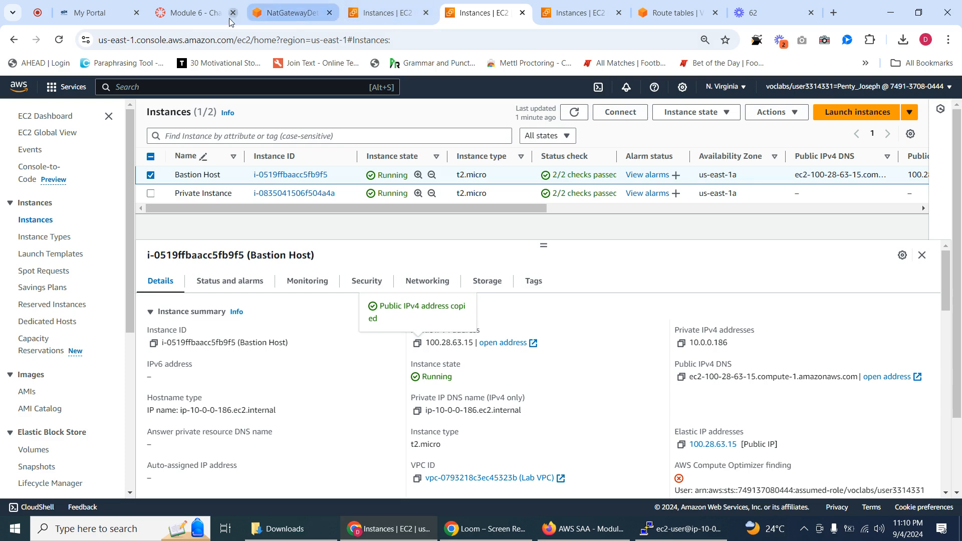
pyautogui.click(190, 15)
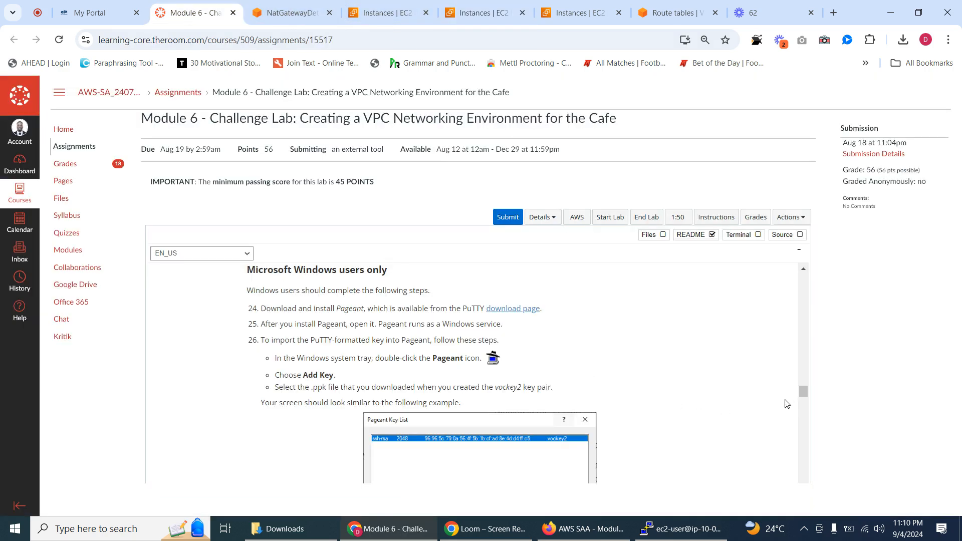
pyautogui.moveTo(802, 392); pyautogui.dragTo(804, 405)
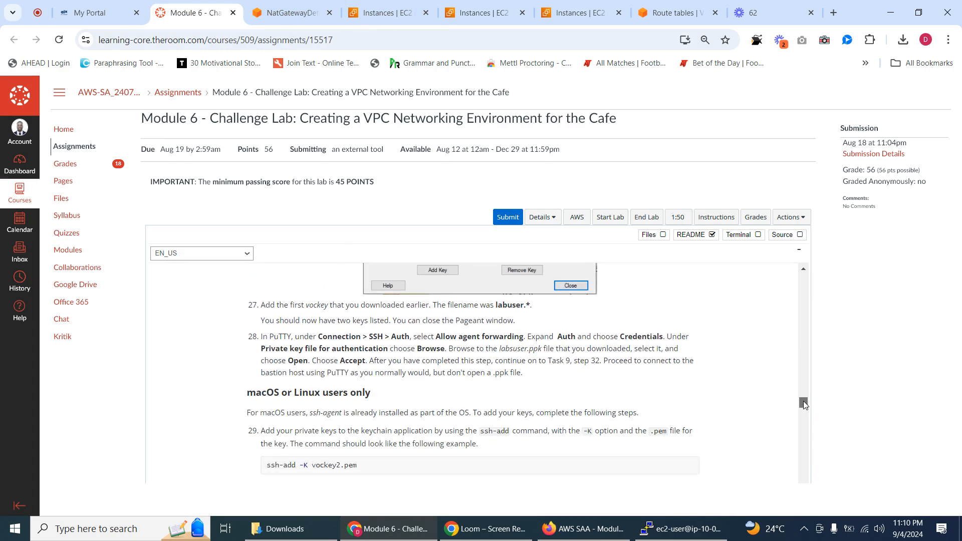
pyautogui.moveTo(805, 405); pyautogui.dragTo(804, 410)
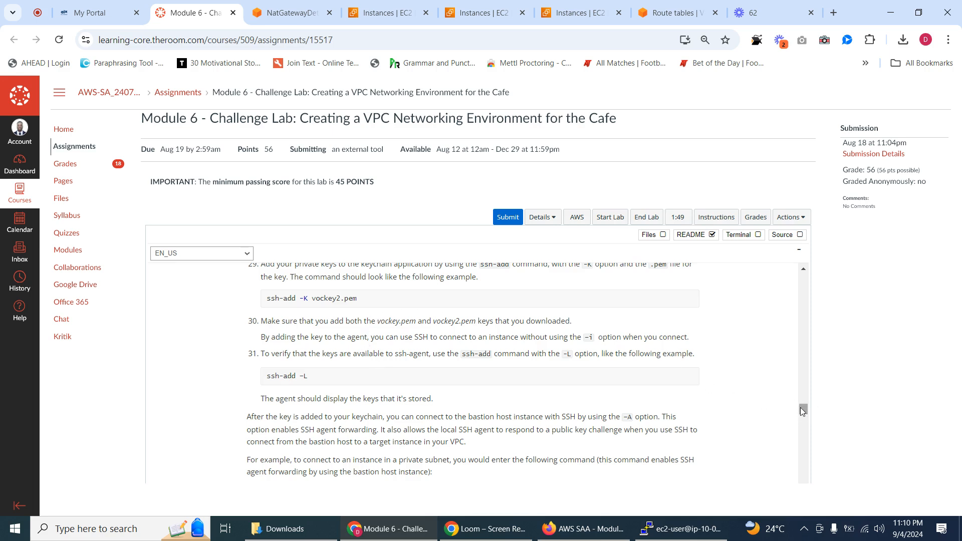
pyautogui.moveTo(802, 408); pyautogui.dragTo(803, 416)
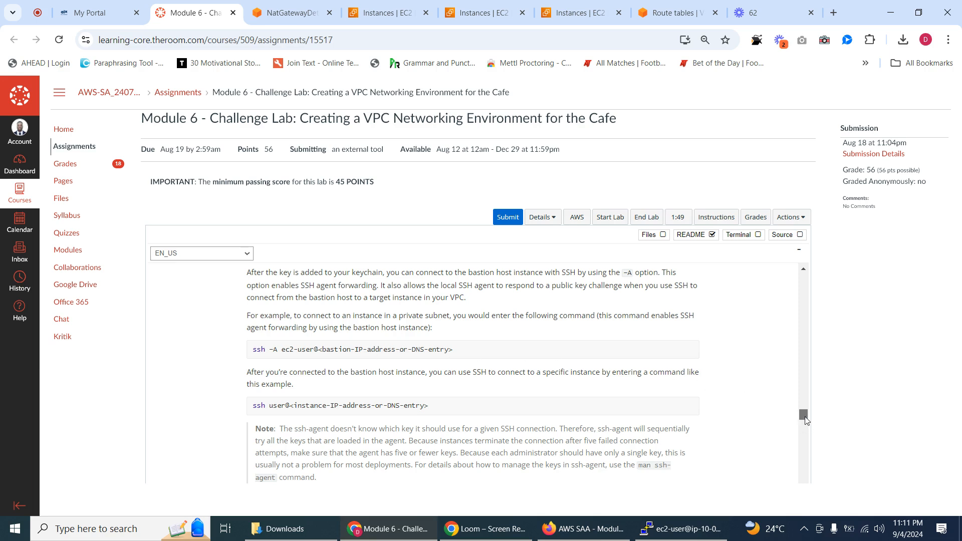
pyautogui.moveTo(805, 419)
pyautogui.mouseDown()
pyautogui.moveTo(802, 427)
pyautogui.moveTo(800, 415)
pyautogui.mouseUp()
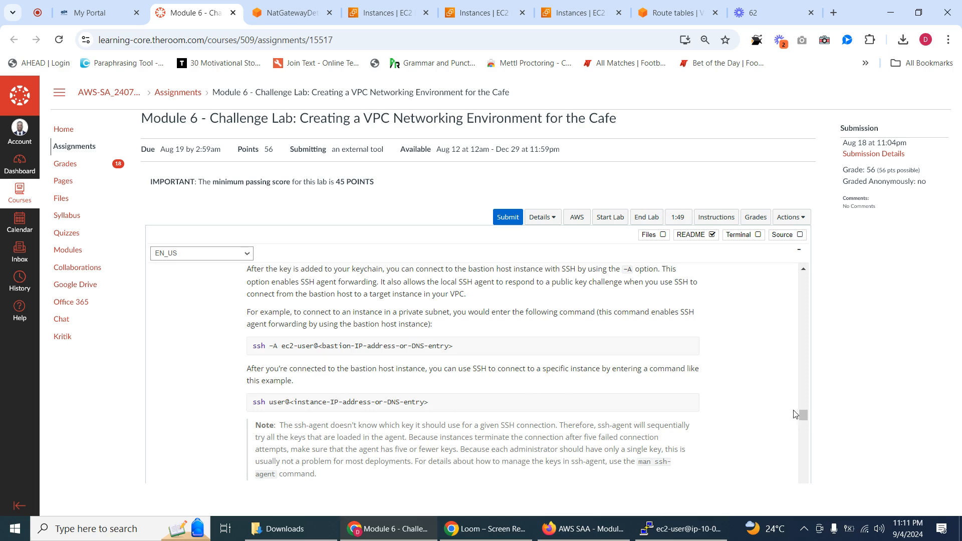
pyautogui.moveTo(804, 419); pyautogui.dragTo(806, 426)
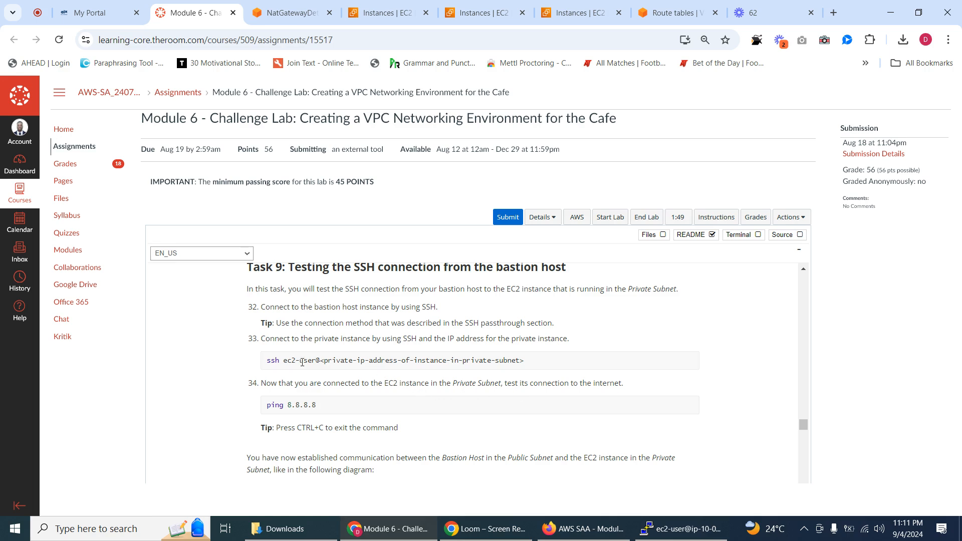
pyautogui.tripleClick(269, 361)
pyautogui.rightClick(269, 361)
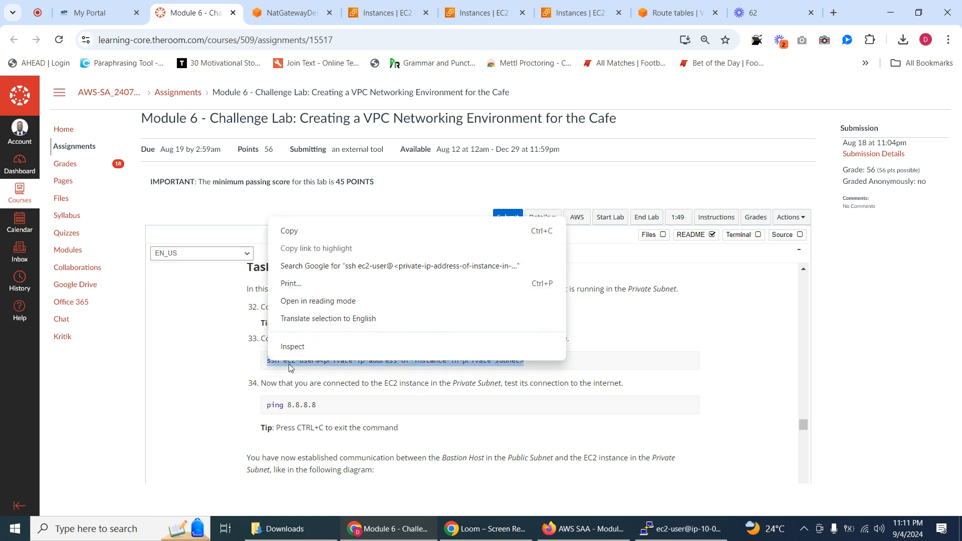
pyautogui.click(306, 238)
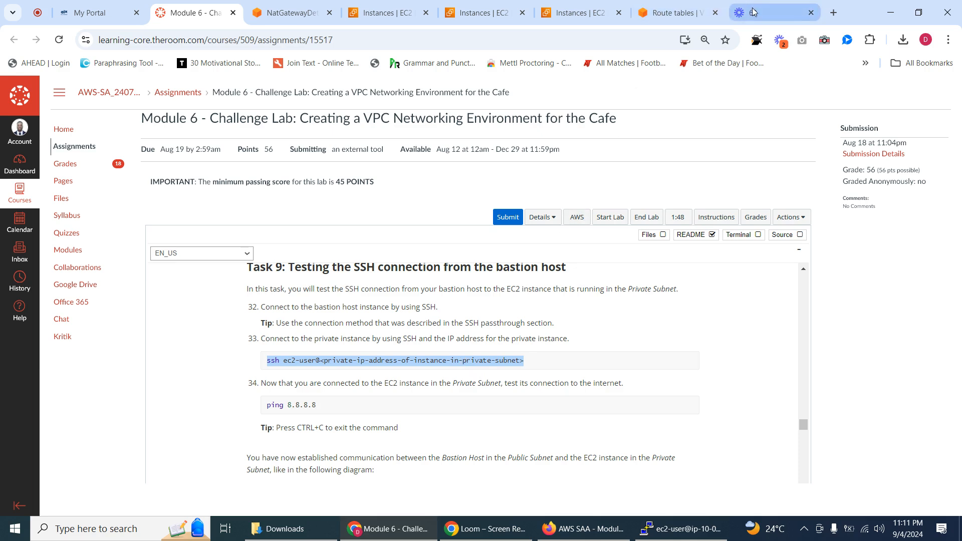
# Step: Close the last browser tab, titled 62, and open the Online Notepad site in a new tab
pyautogui.click(810, 14)
pyautogui.click(834, 13)
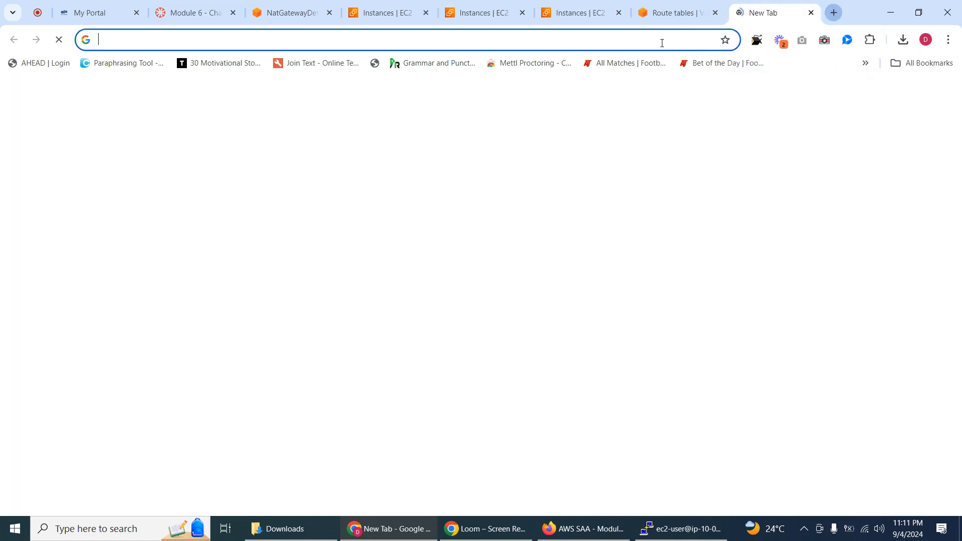
pyautogui.click(628, 42)
pyautogui.write('n')
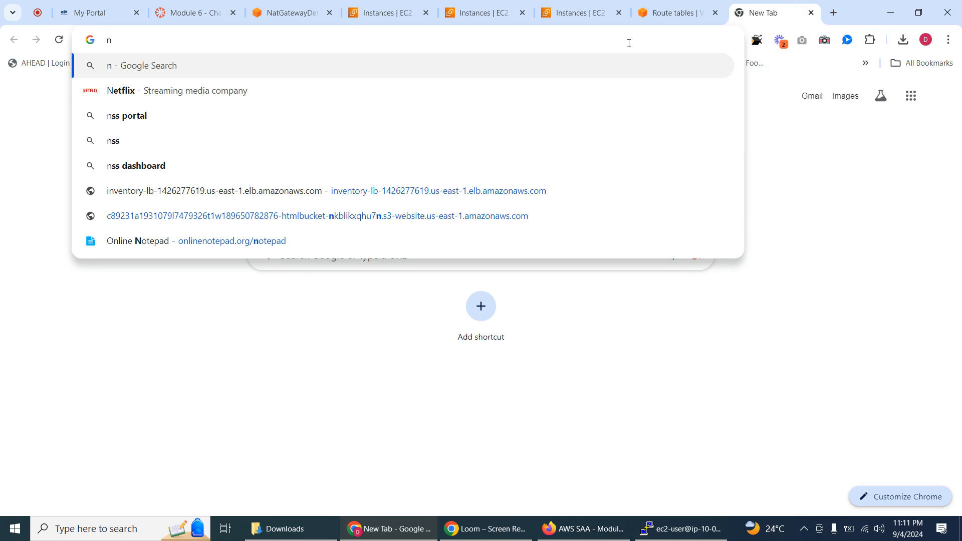
pyautogui.write('o')
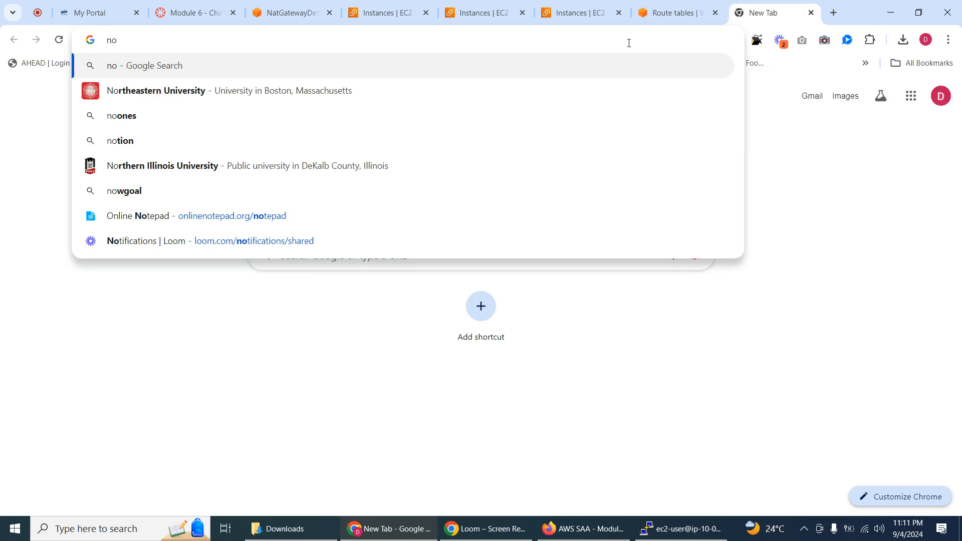
pyautogui.click(228, 223)
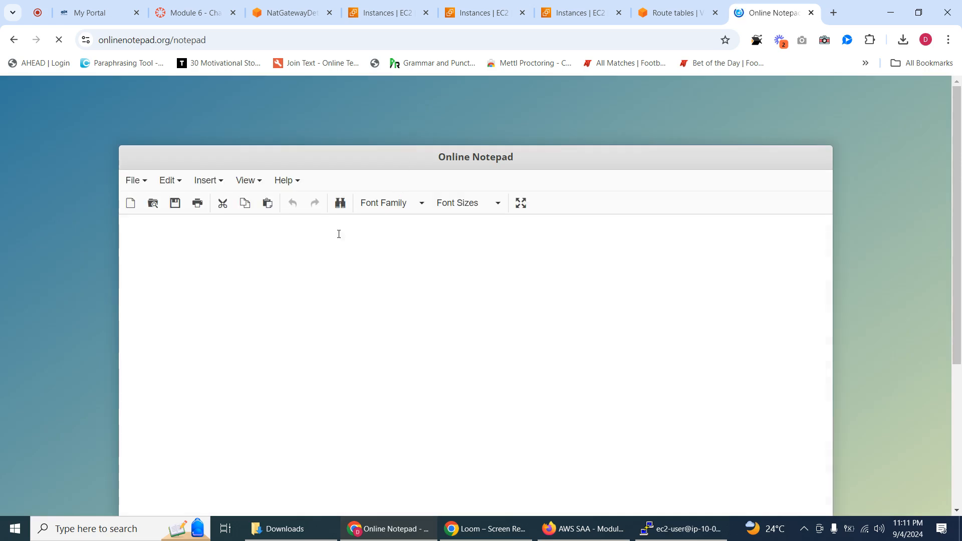
# Step: Replace the existing notepad text with the copied ssh ec2-user command
pyautogui.doubleClick(339, 230)
pyautogui.hotkey('ctrl', 'a')
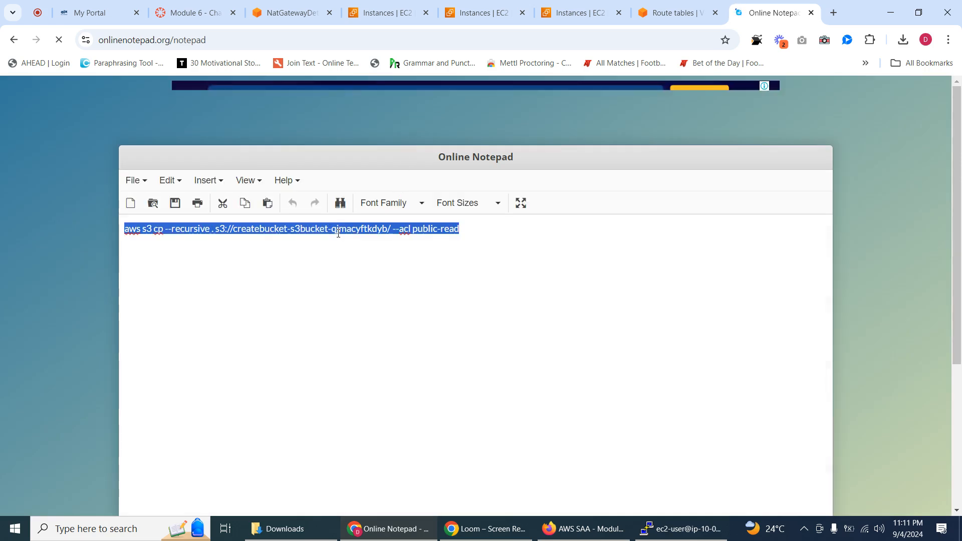
pyautogui.press('BackSpace')
pyautogui.hotkey('ctrl', 'v')
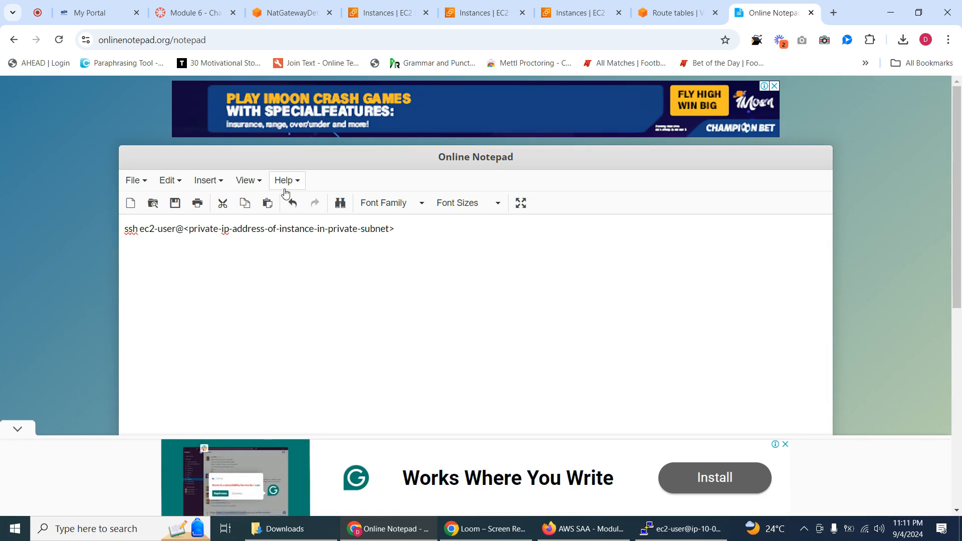
# Step: Select only the Private Instance in the EC2 instances list and copy its private IPv4 address
pyautogui.click(290, 14)
pyautogui.click(393, 9)
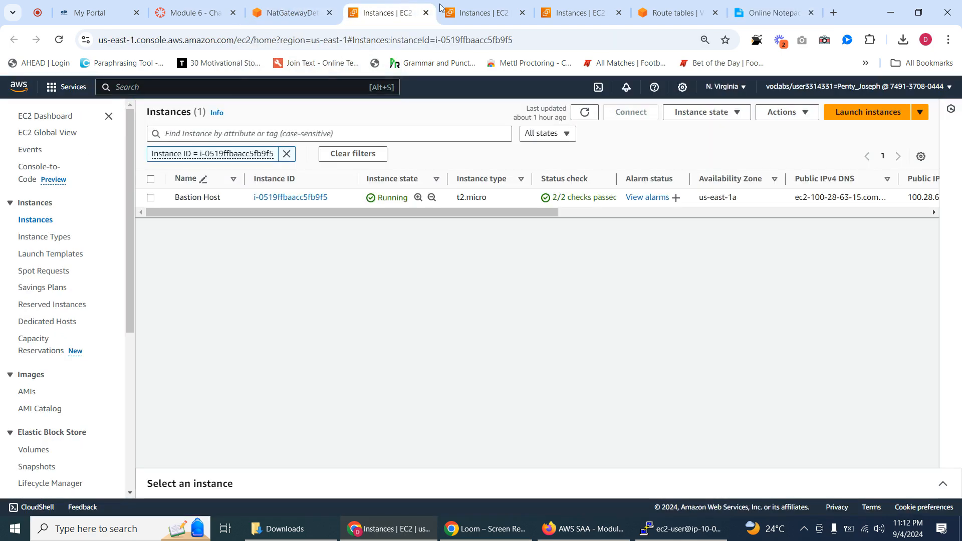
pyautogui.click(453, 8)
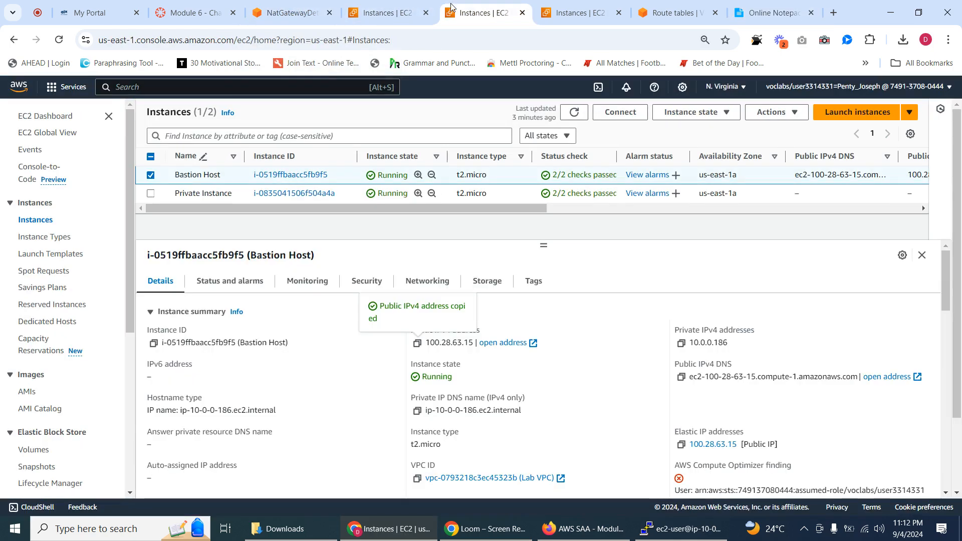
pyautogui.click(151, 194)
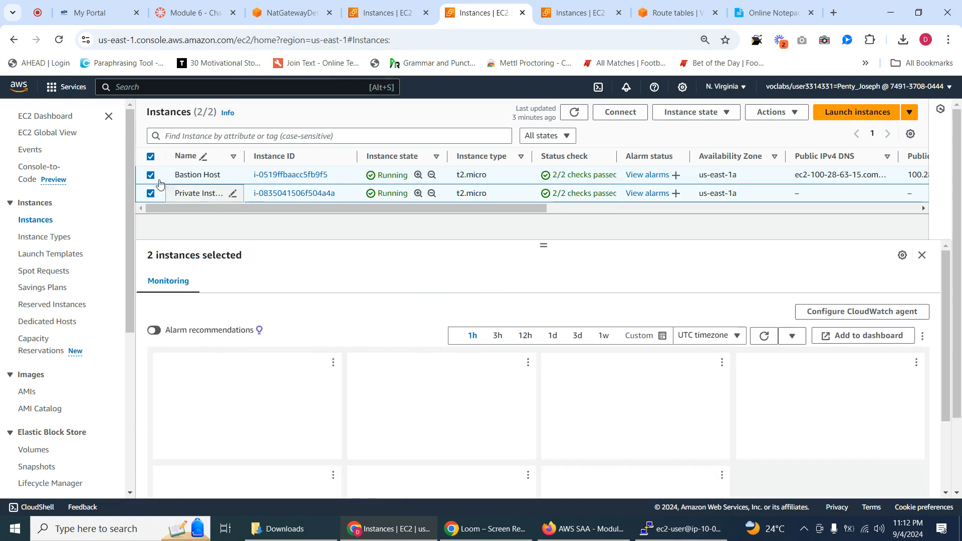
pyautogui.click(182, 197)
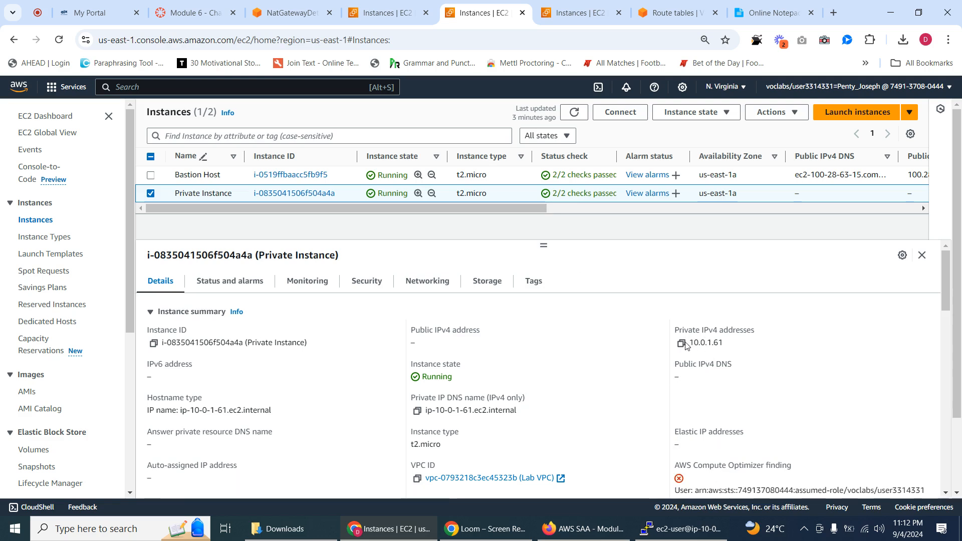
pyautogui.click(682, 343)
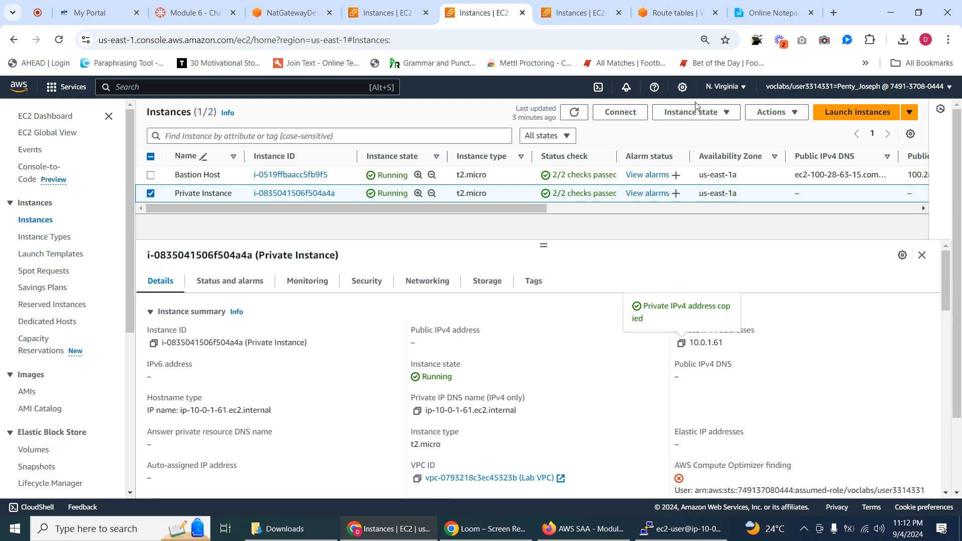
pyautogui.scroll(-3, 642, 290)
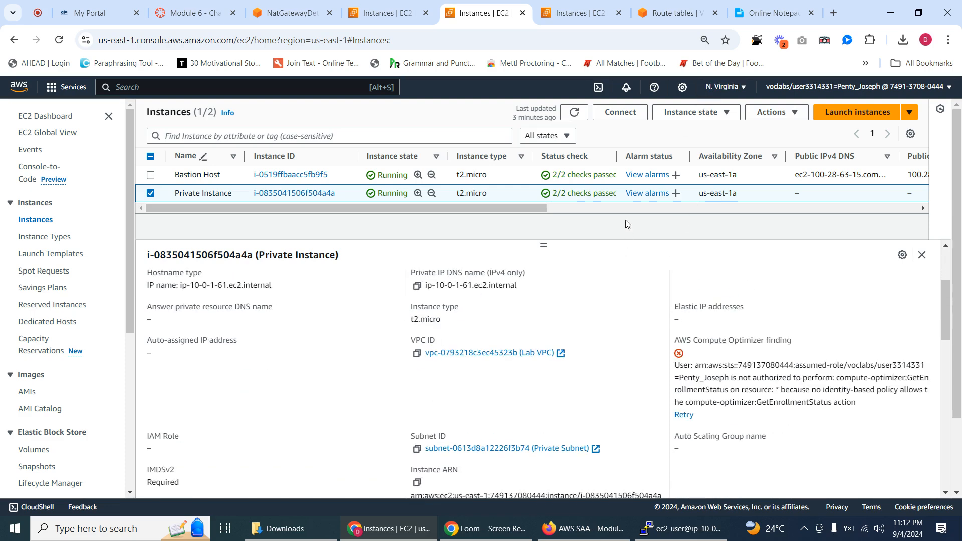
# Step: Replace the <private-ip-address-of-instance-in-private-subnet> placeholder in the Online Notepad command with the copied address 10.0.1.61
pyautogui.click(767, 13)
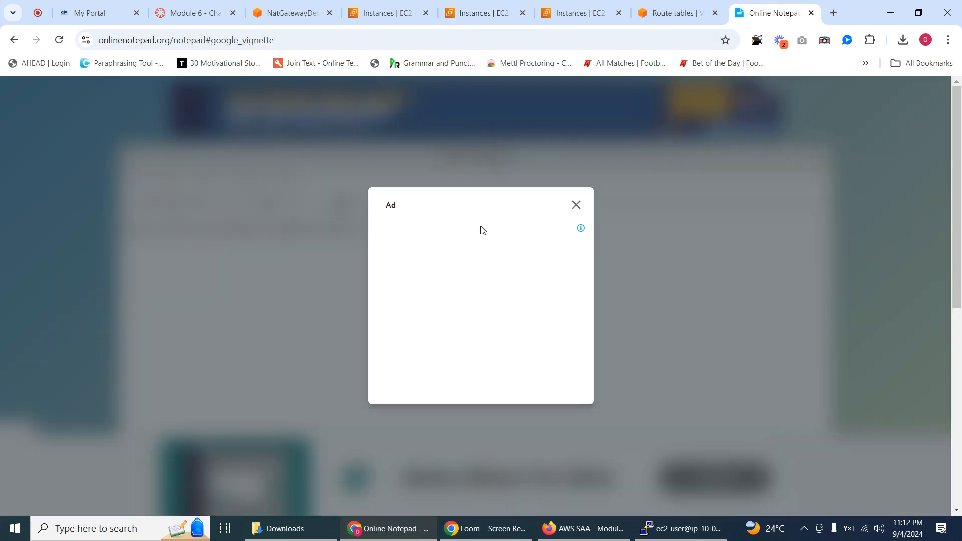
pyautogui.click(576, 205)
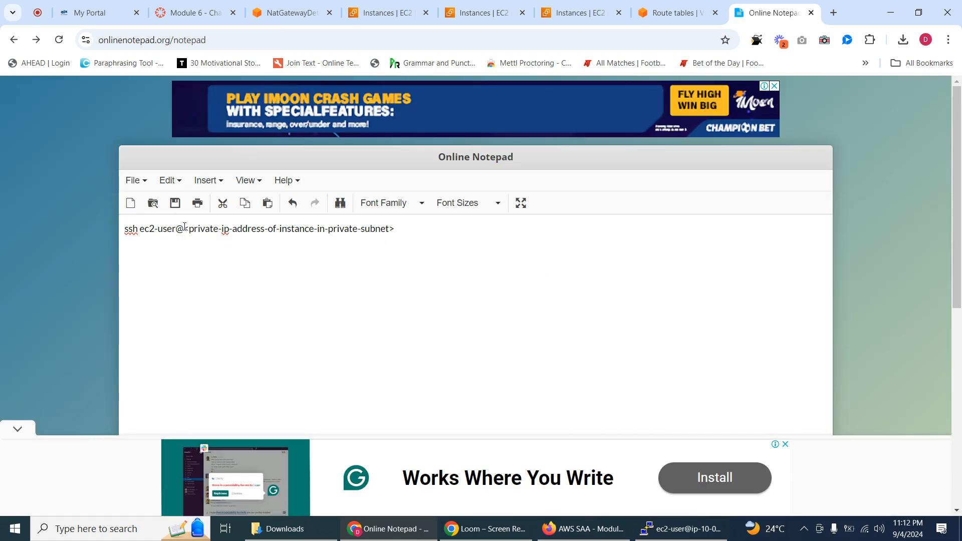
pyautogui.moveTo(184, 226); pyautogui.dragTo(399, 231)
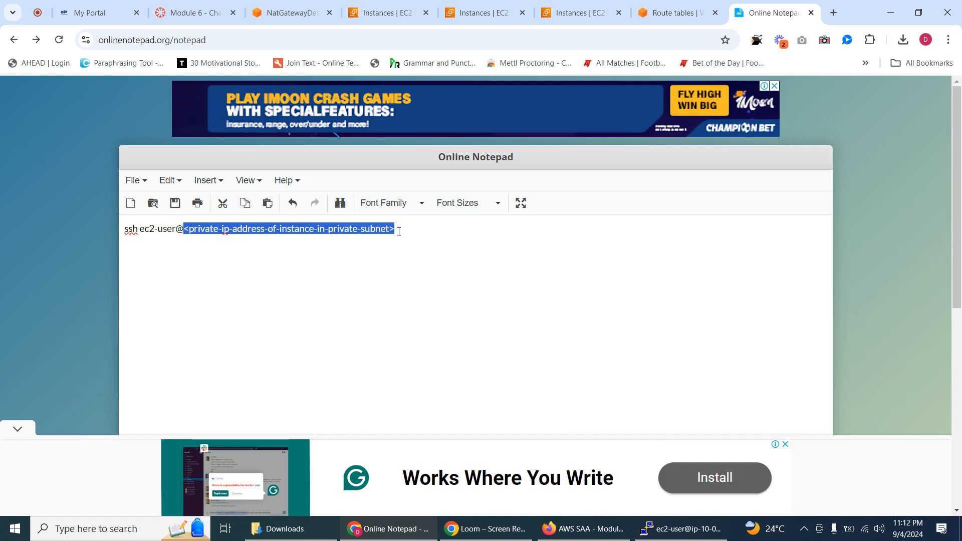
pyautogui.hotkey('ctrl', 'v')
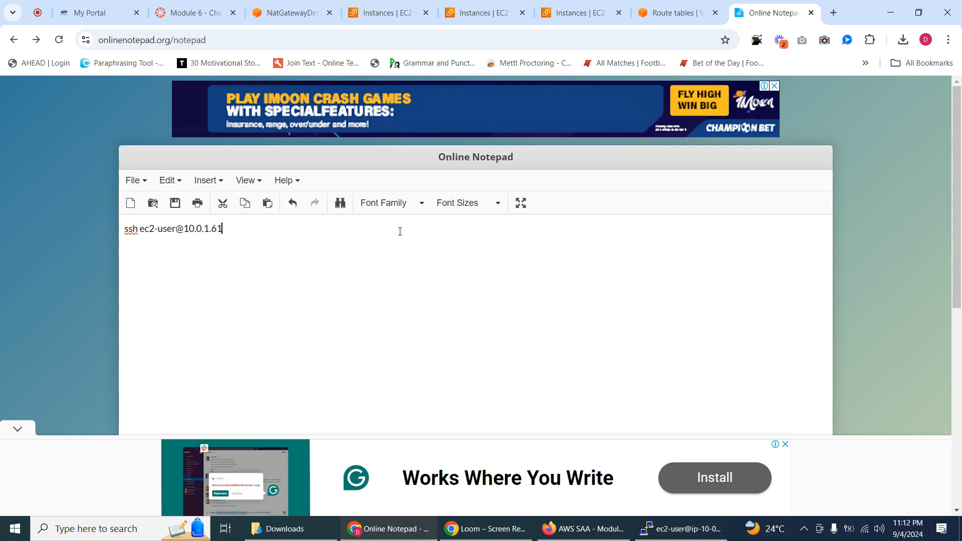
pyautogui.moveTo(236, 229); pyautogui.dragTo(115, 231)
pyautogui.rightClick(148, 228)
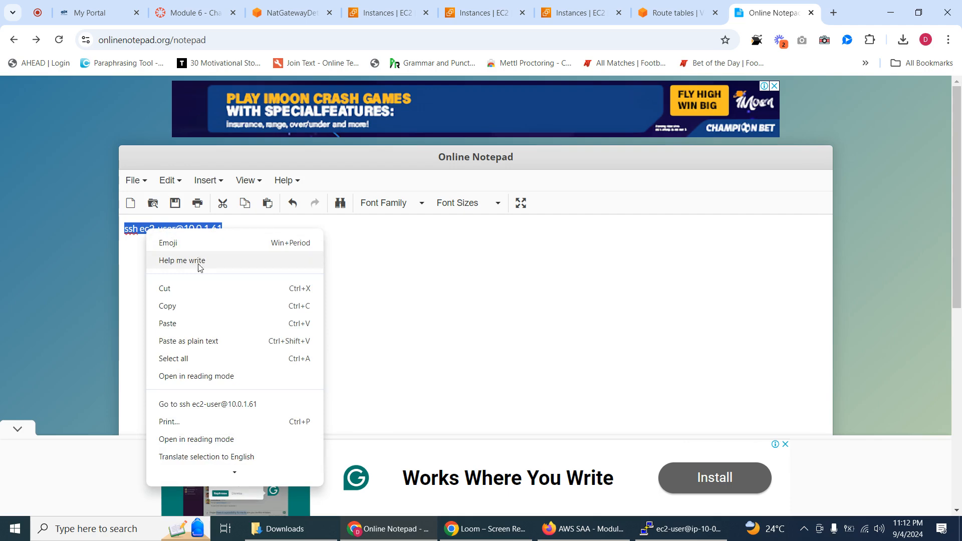
pyautogui.click(198, 307)
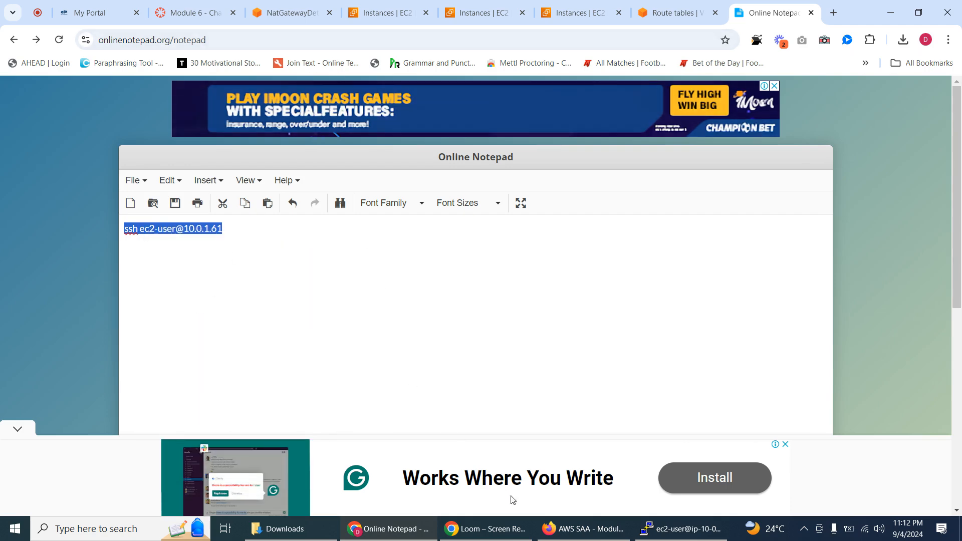
pyautogui.click(682, 529)
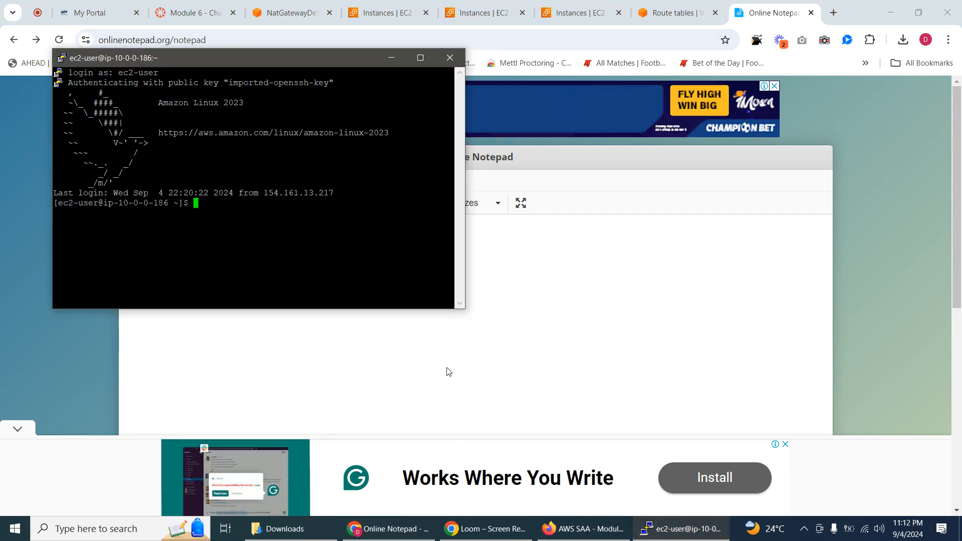
pyautogui.rightClick(197, 203)
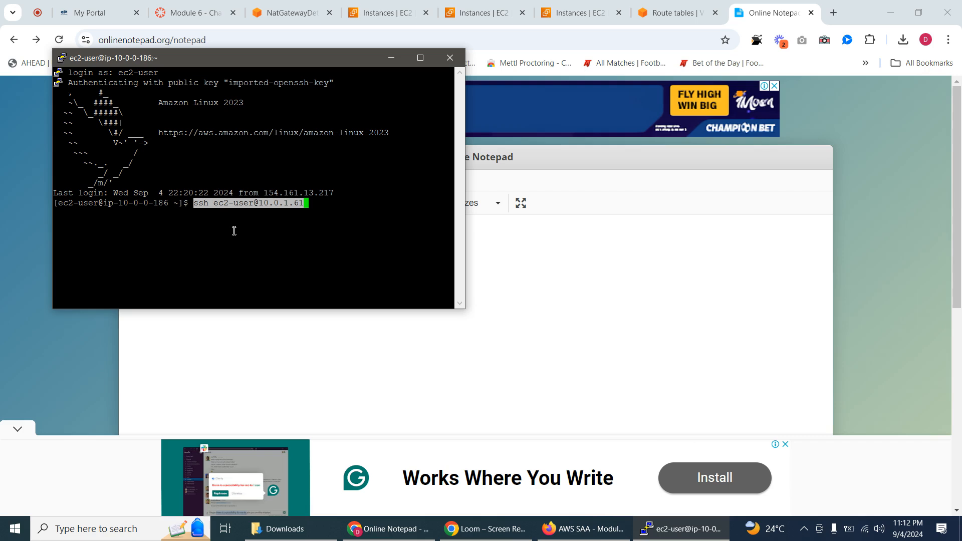
pyautogui.press('Return')
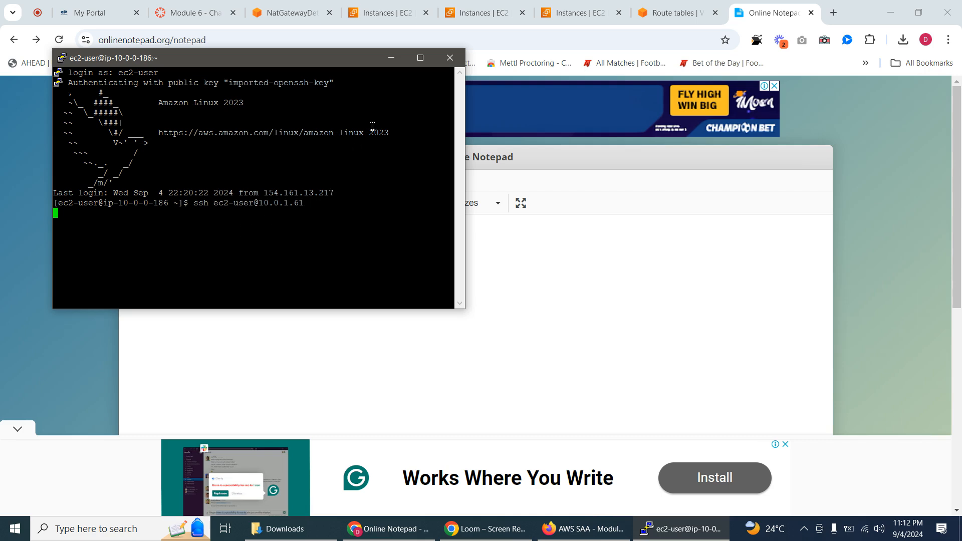
pyautogui.click(419, 65)
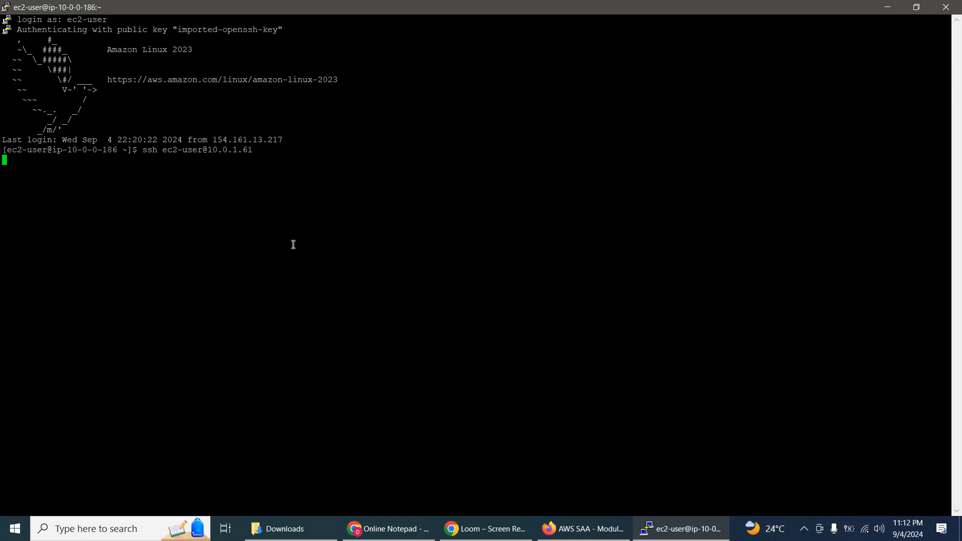
pyautogui.click(922, 11)
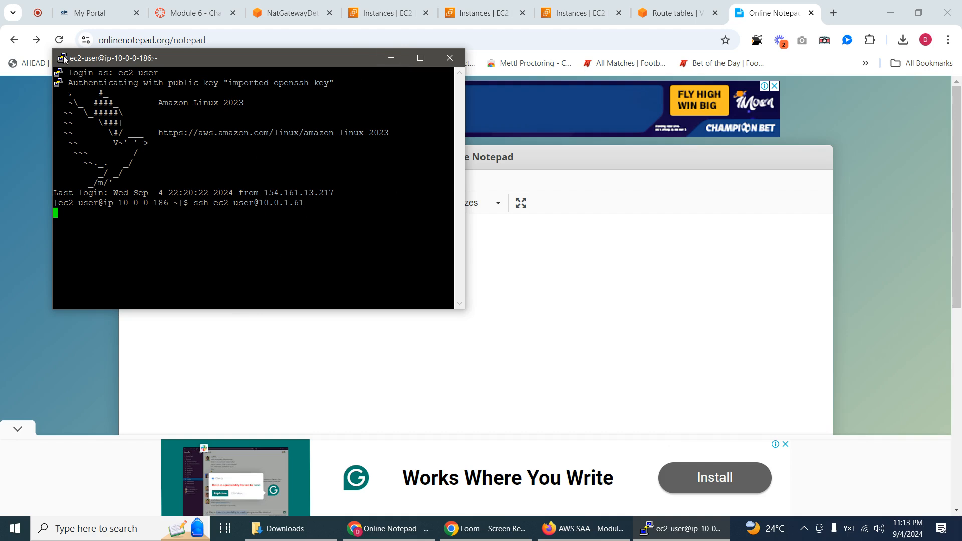
# Step: Minimize the terminal and associate the Private Subnet with the Private Route Table in the VPC console's route tables
pyautogui.click(391, 58)
pyautogui.click(384, 12)
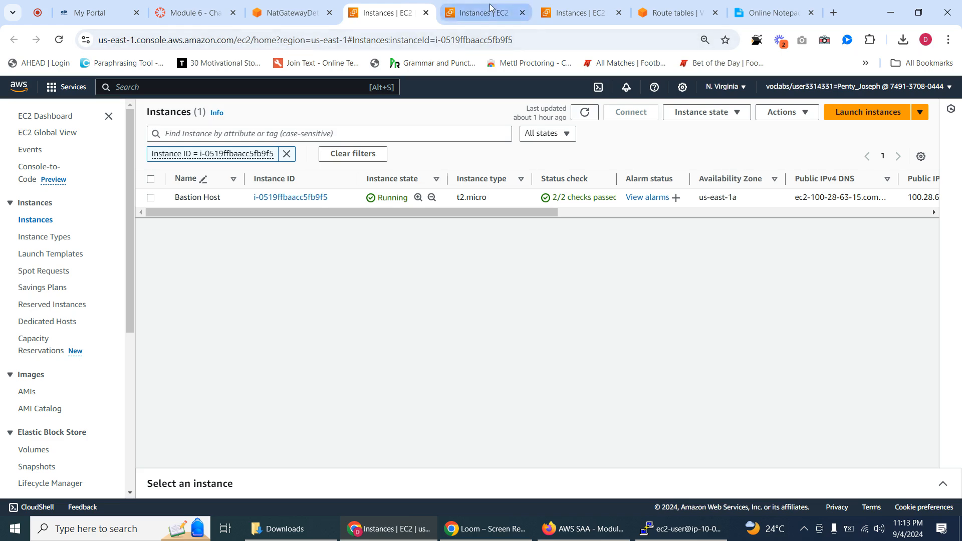
pyautogui.click(490, 7)
pyautogui.click(293, 13)
pyautogui.click(396, 13)
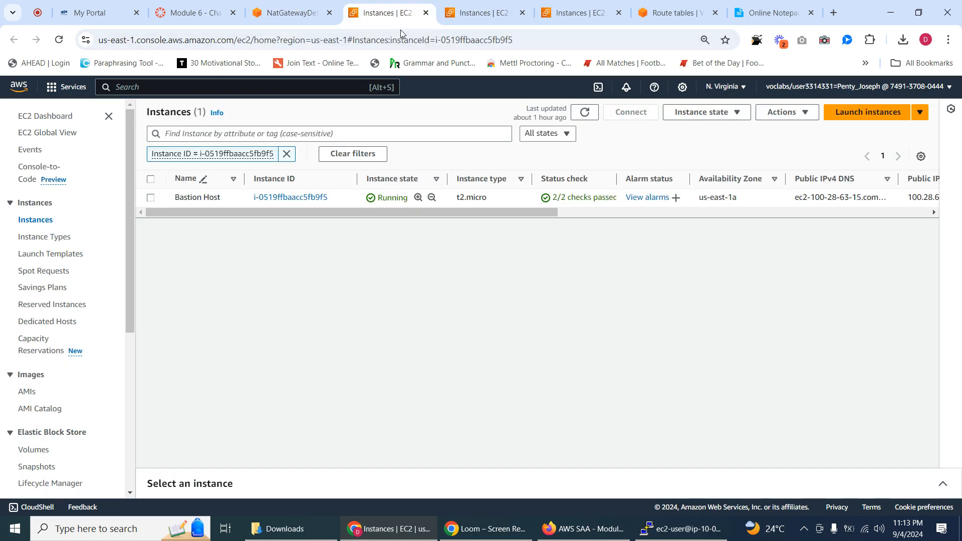
pyautogui.click(673, 12)
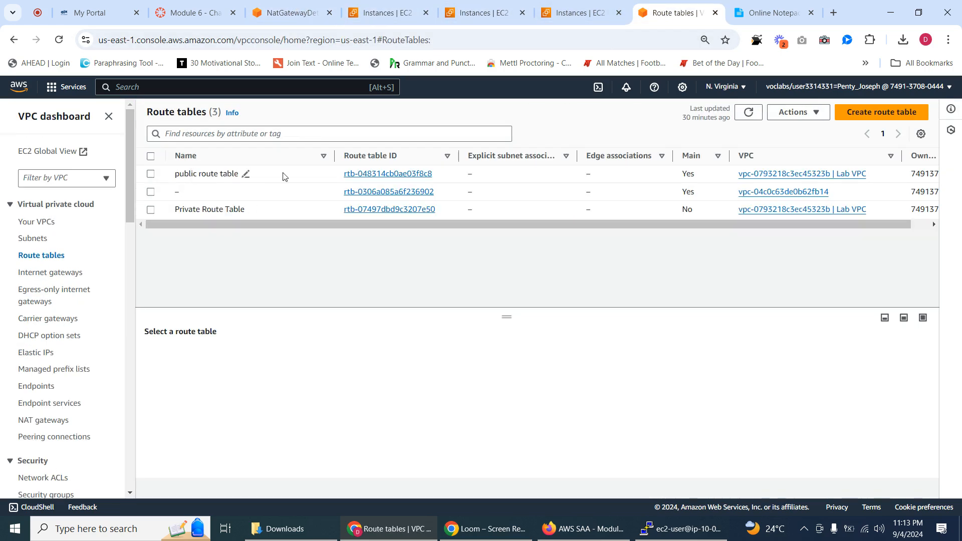
pyautogui.click(150, 210)
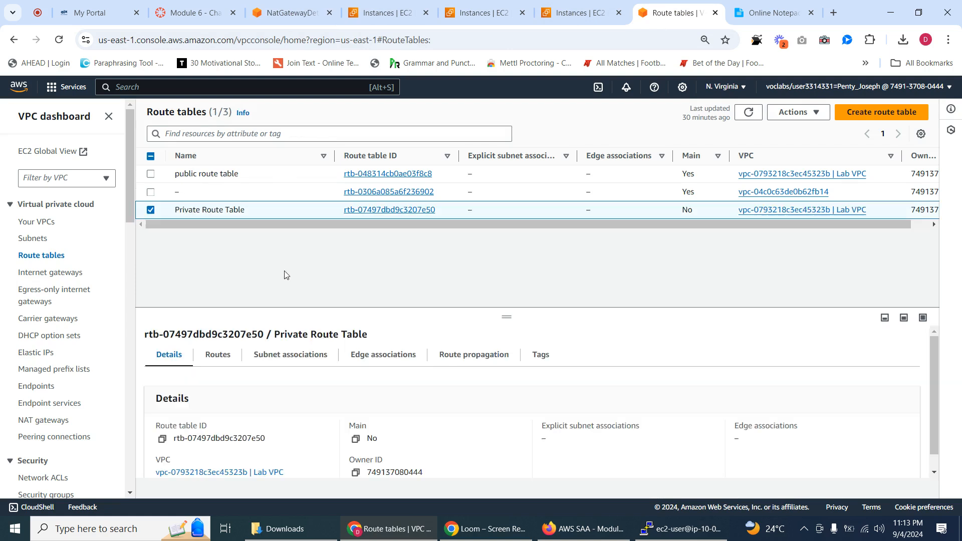
pyautogui.click(282, 360)
pyautogui.scroll(-3, 597, 419)
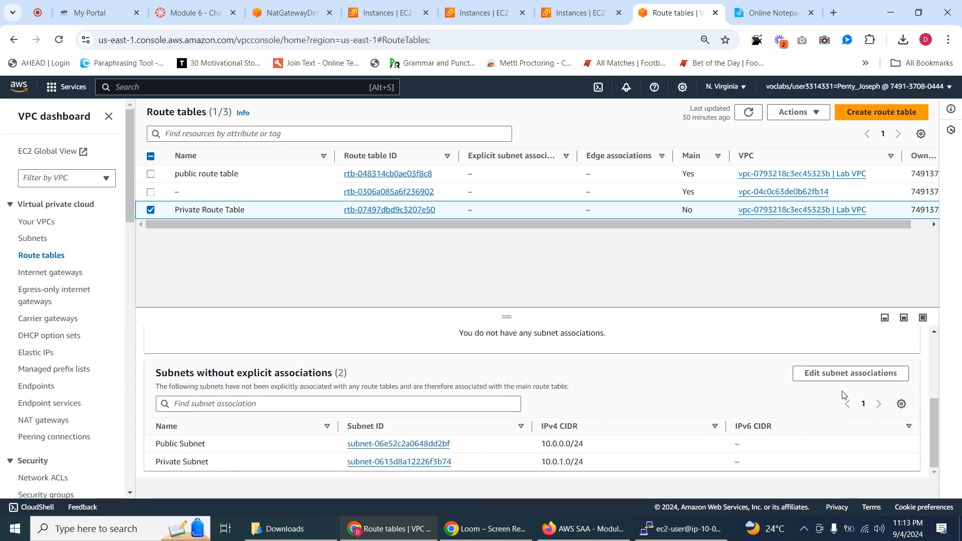
pyautogui.click(835, 374)
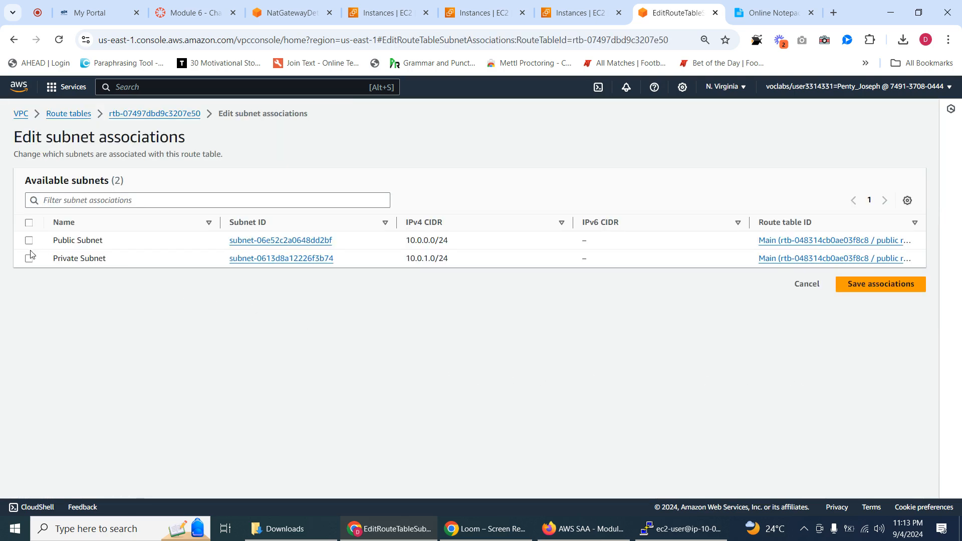
pyautogui.click(29, 258)
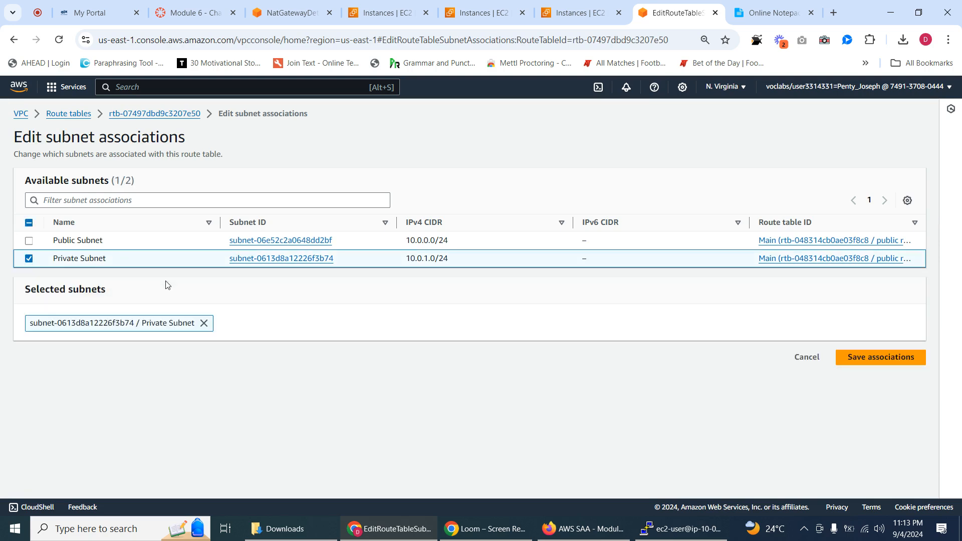
pyautogui.click(875, 362)
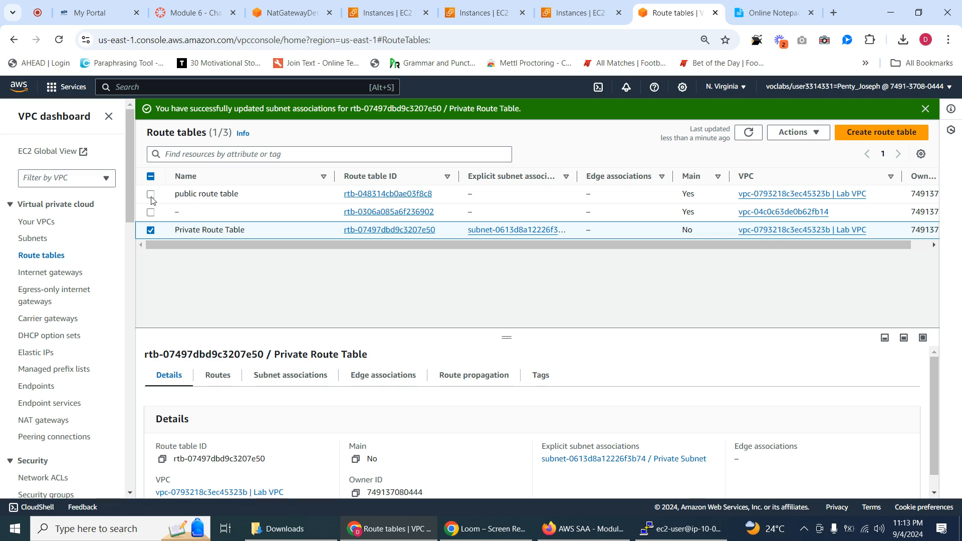
# Step: Associate the Public Subnet with the public route table and save the association
pyautogui.click(151, 230)
pyautogui.click(150, 194)
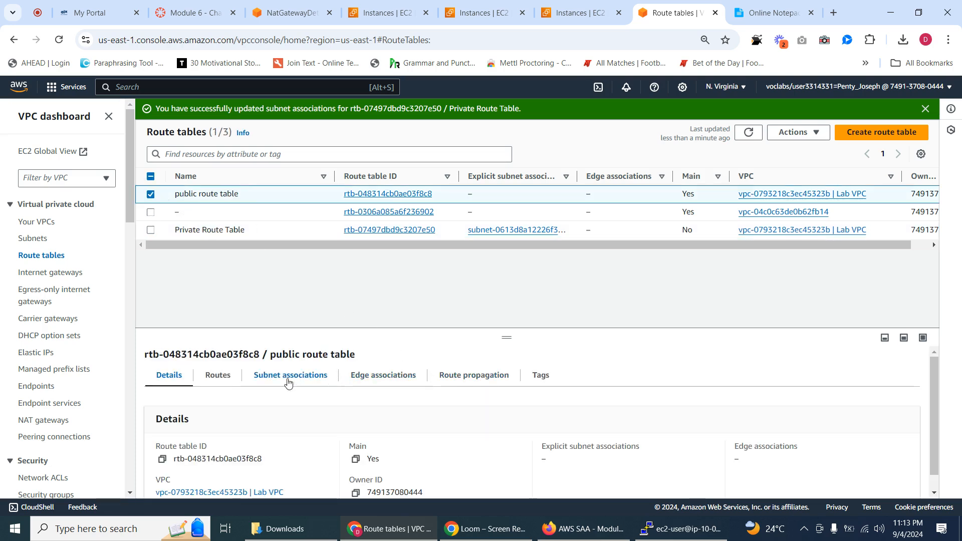
pyautogui.click(290, 381)
pyautogui.click(824, 407)
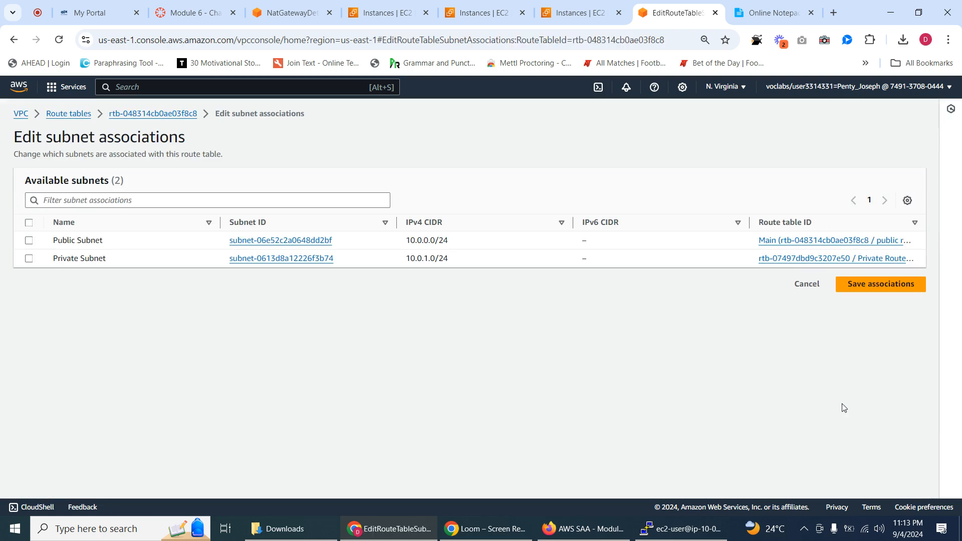
pyautogui.click(28, 241)
pyautogui.click(888, 358)
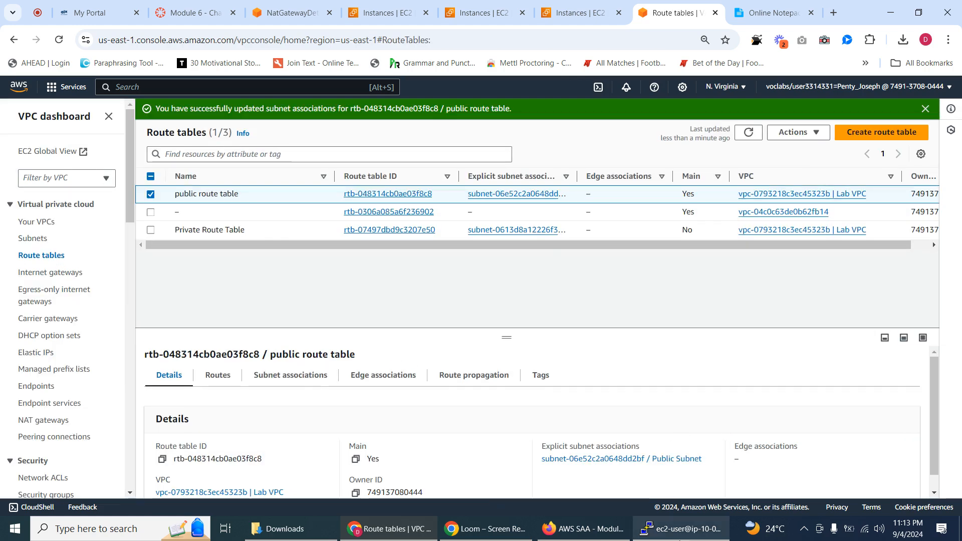
# Step: Check the pending SSH connection in the PuTTY terminal, and close the bastion host session
pyautogui.click(679, 529)
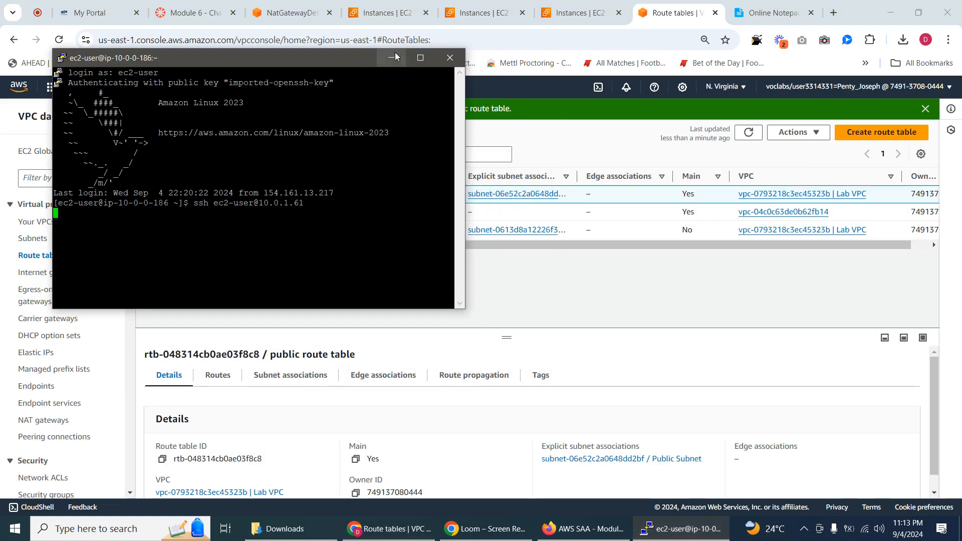
pyautogui.click(421, 57)
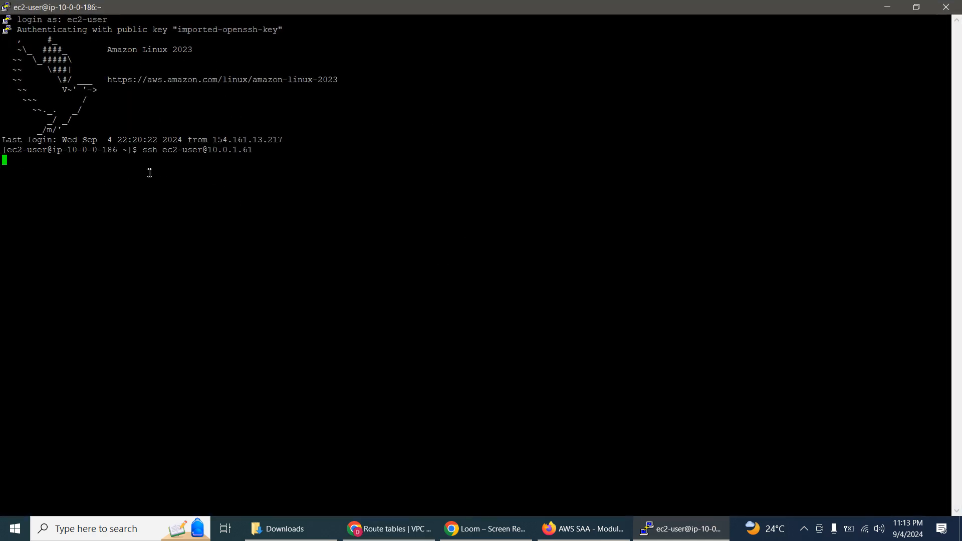
pyautogui.click(4, 8)
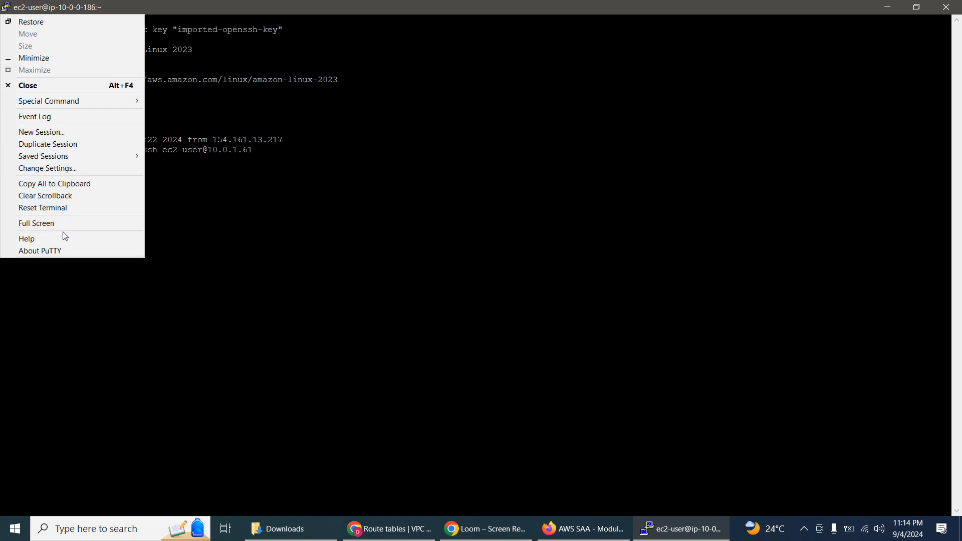
pyautogui.click(31, 21)
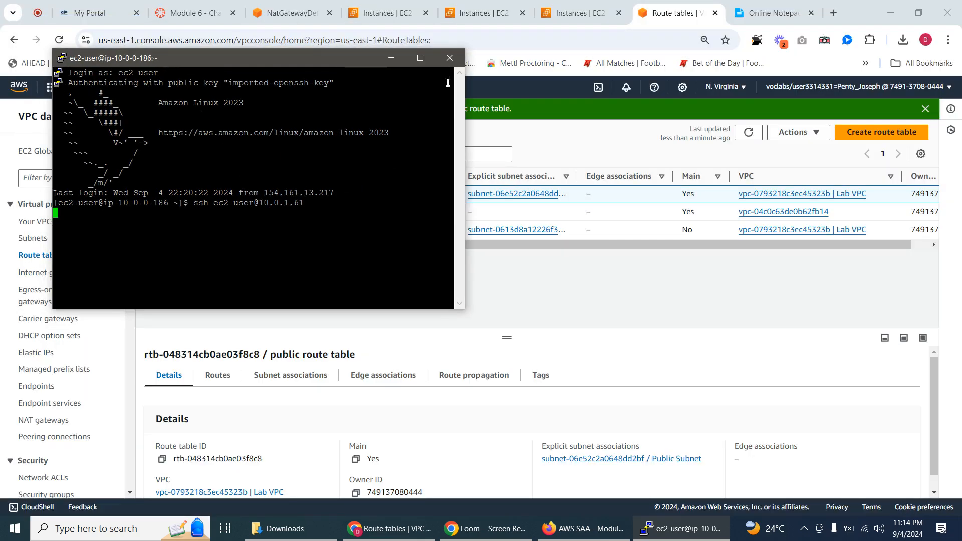
pyautogui.click(450, 58)
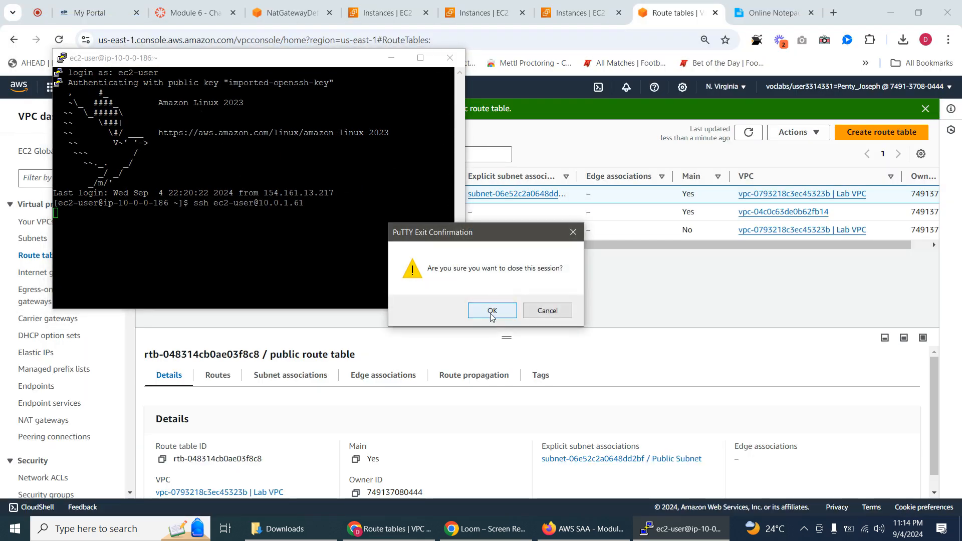
pyautogui.click(493, 310)
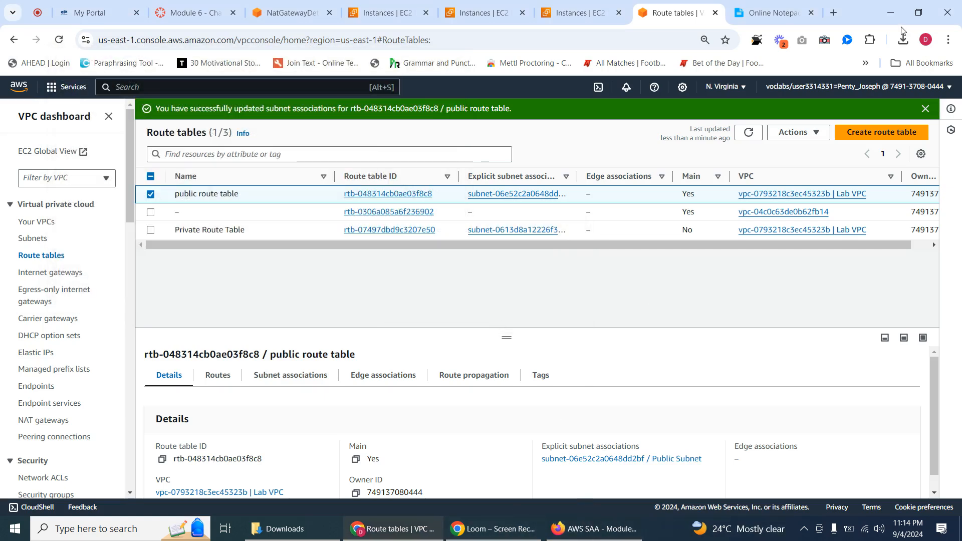
# Step: Launch PuTTY from the recent downloads and set the host name to the Bastion Host's public IPv4 address, 100.28.63.15, copied from its EC2 instance details
pyautogui.click(904, 40)
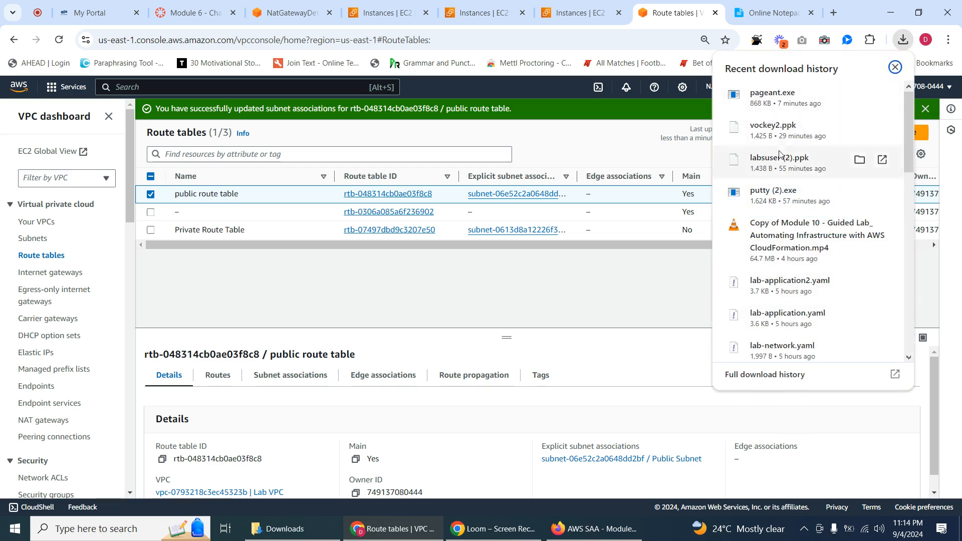
pyautogui.click(781, 196)
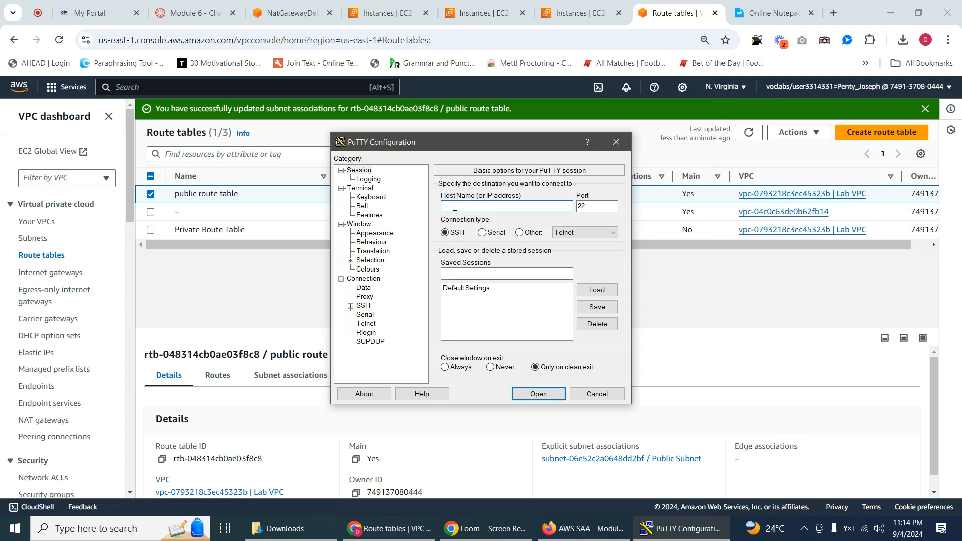
pyautogui.click(207, 246)
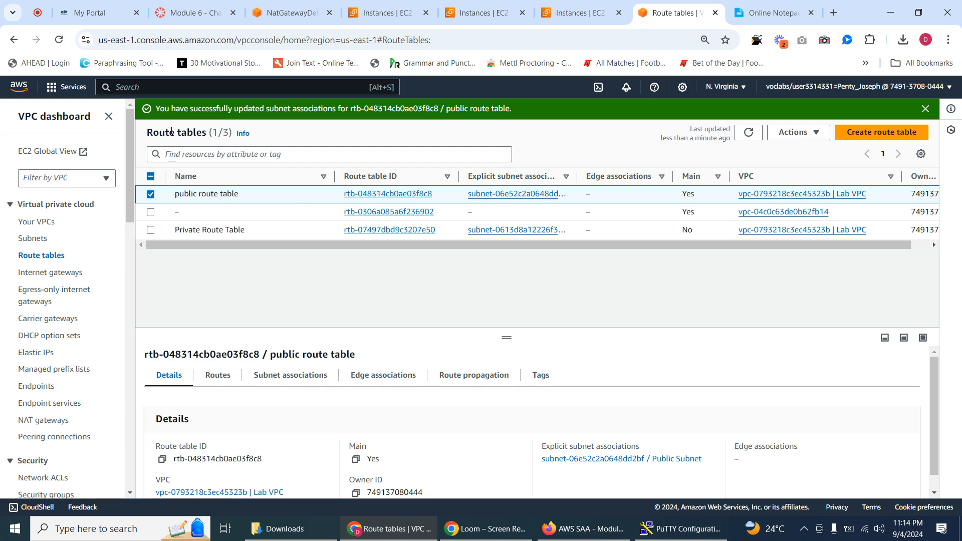
pyautogui.click(386, 19)
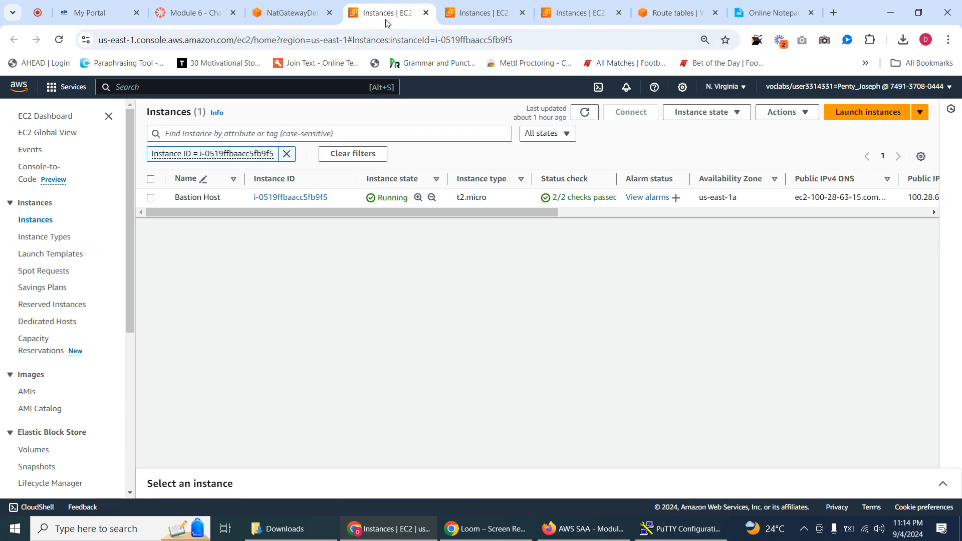
pyautogui.click(258, 198)
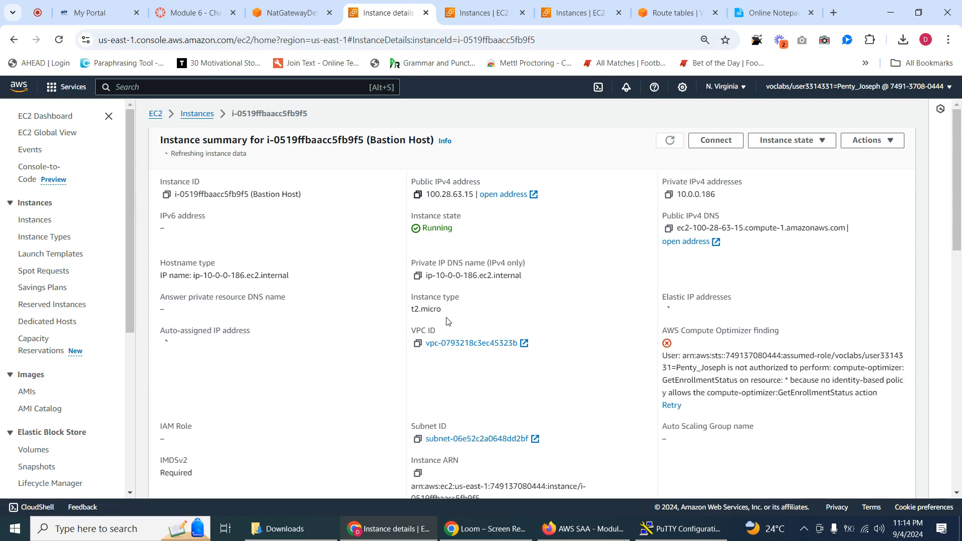
pyautogui.click(417, 194)
pyautogui.click(681, 529)
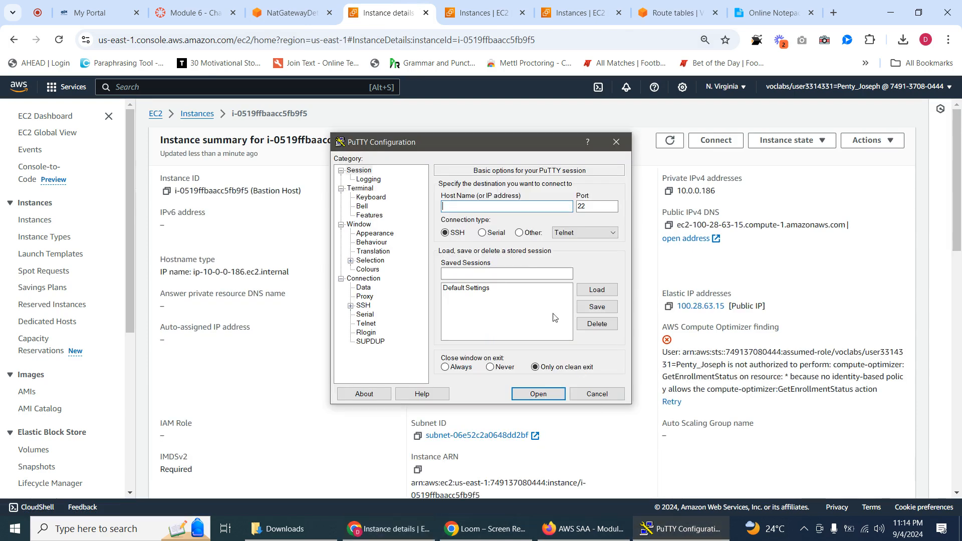
pyautogui.rightClick(451, 207)
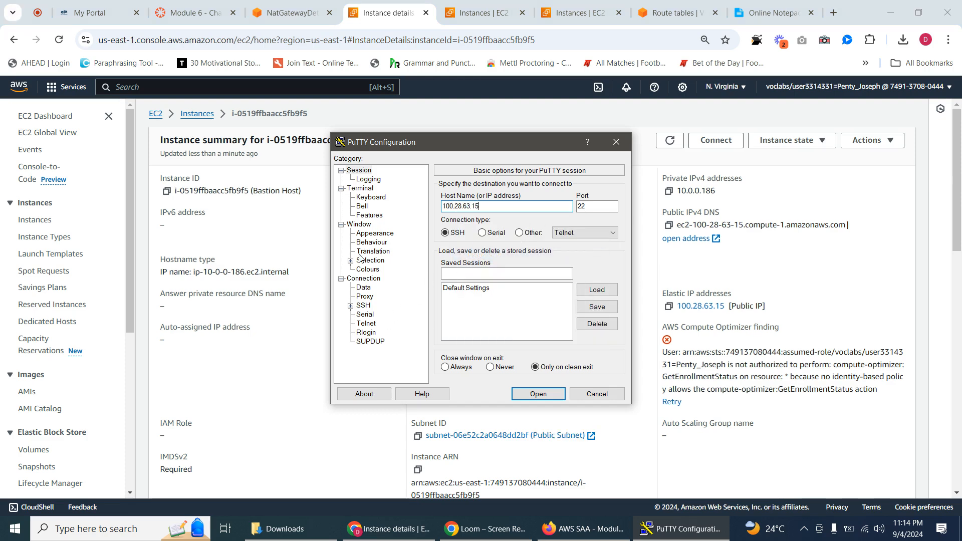
# Step: Allow agent forwarding in the SSH authentication options of the PuTTY session
pyautogui.click(351, 307)
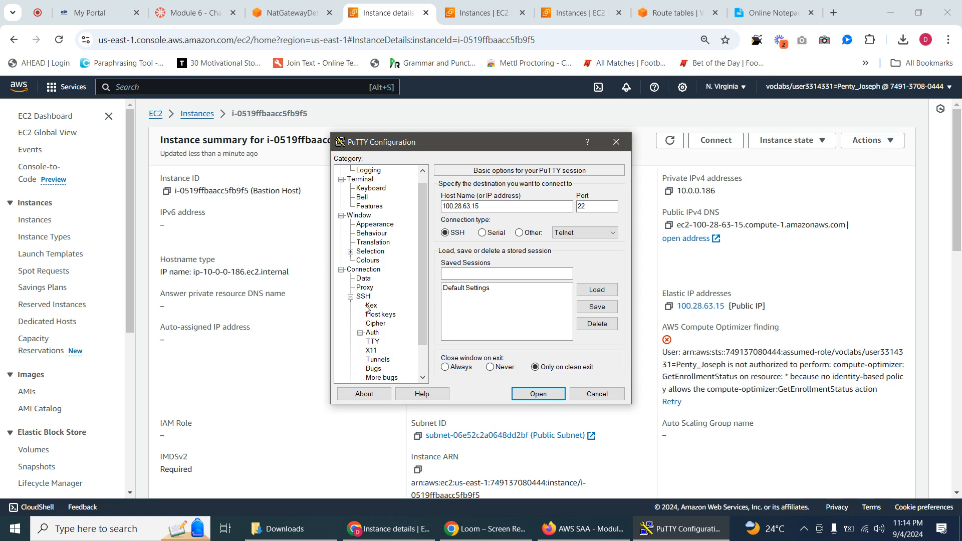
pyautogui.click(351, 297)
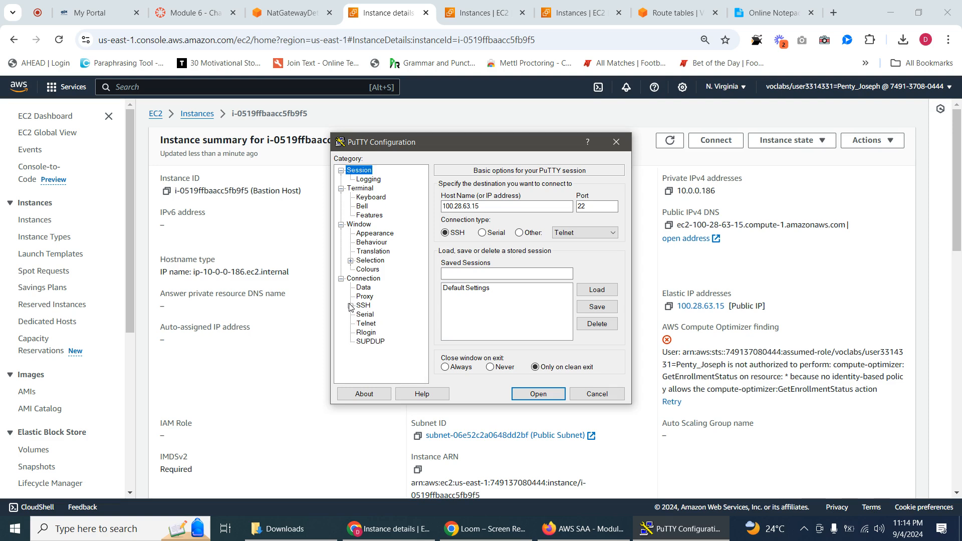
pyautogui.click(351, 307)
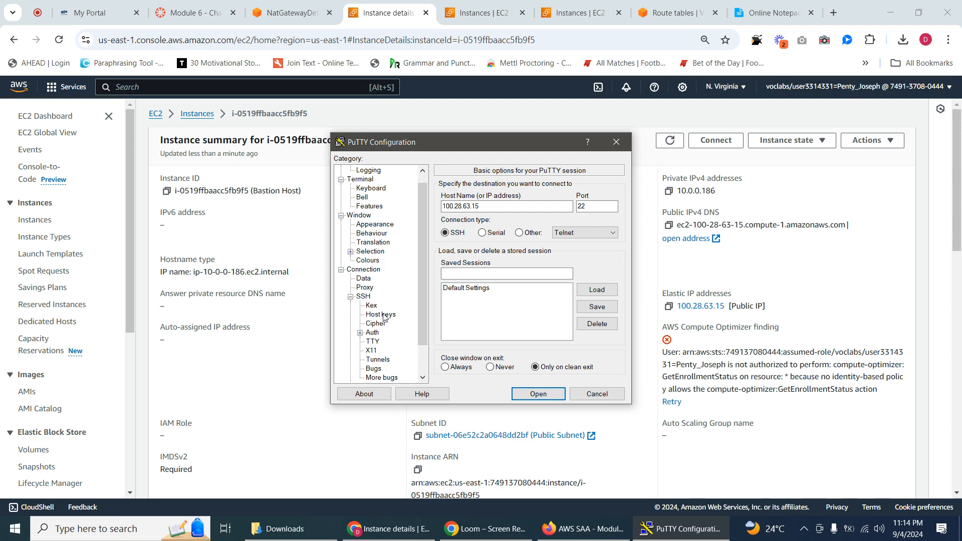
pyautogui.click(372, 333)
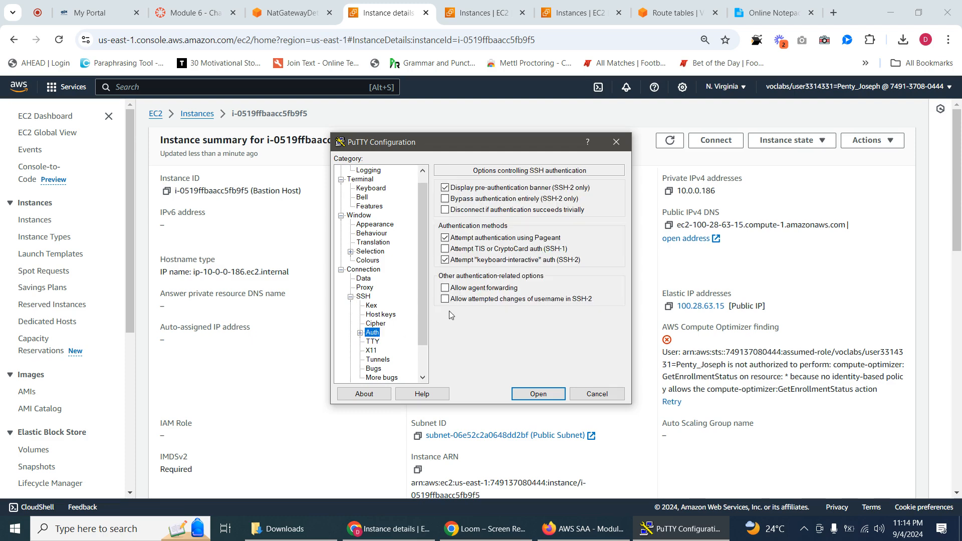
pyautogui.click(445, 287)
# Step: Set "labsuser (2).ppk" from Downloads as the private key file for the session's SSH authentication
pyautogui.scroll(-2, 387, 310)
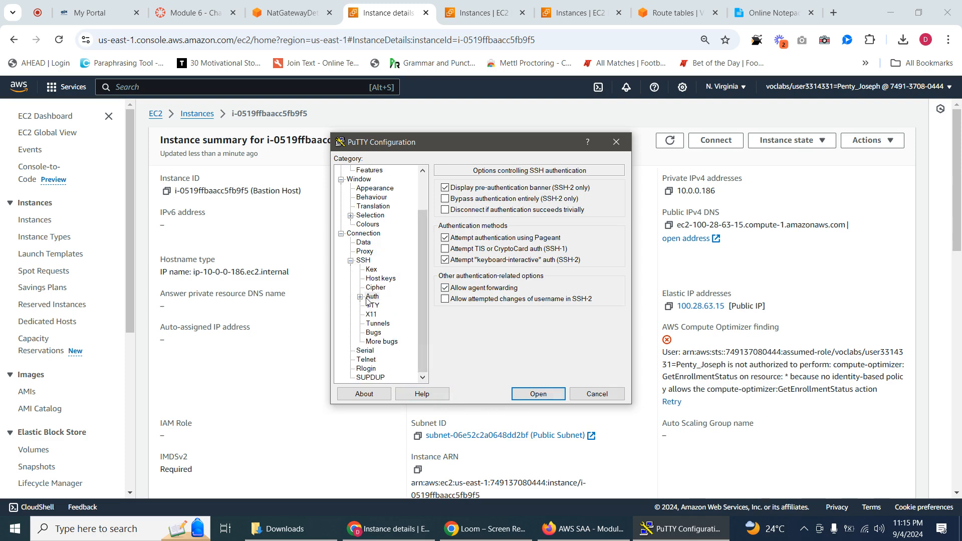
pyautogui.click(360, 296)
pyautogui.click(392, 305)
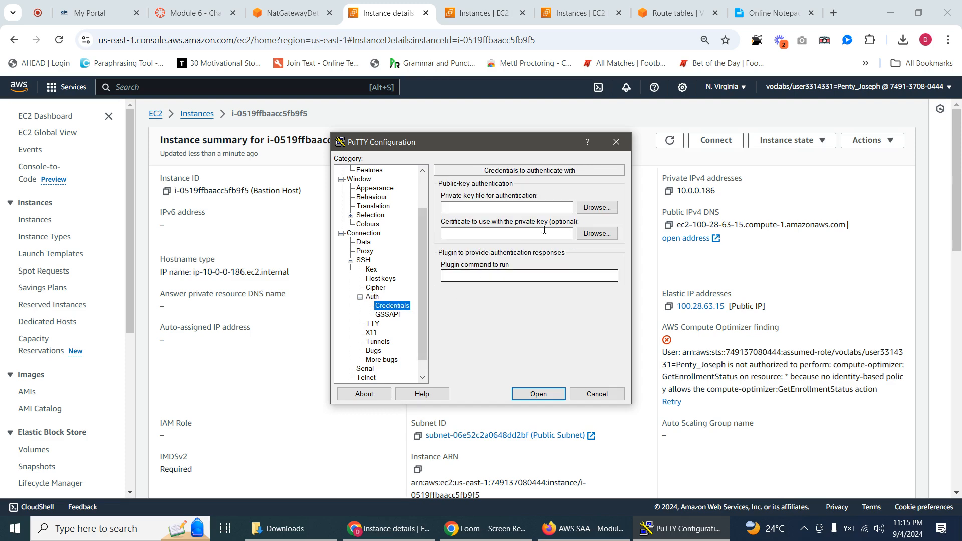
pyautogui.click(589, 209)
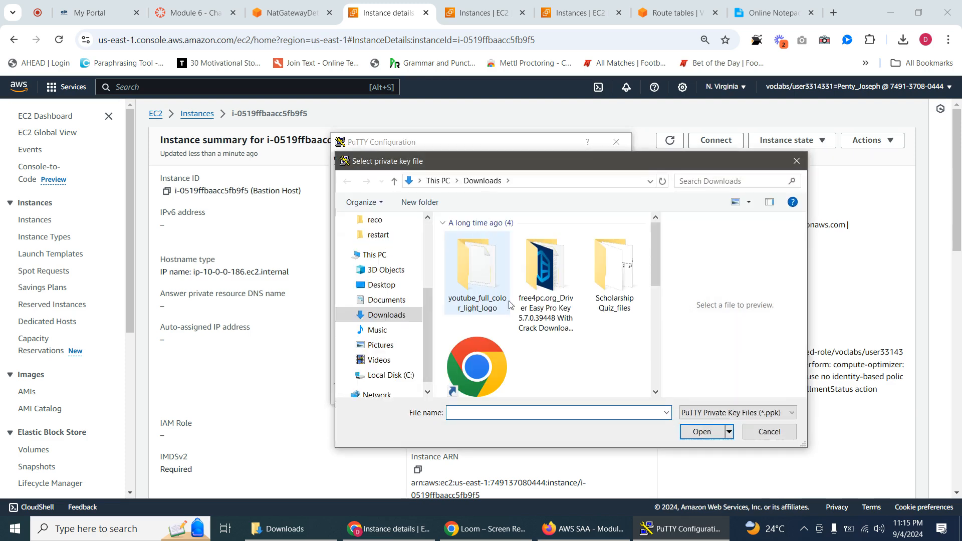
pyautogui.moveTo(654, 266); pyautogui.dragTo(658, 371)
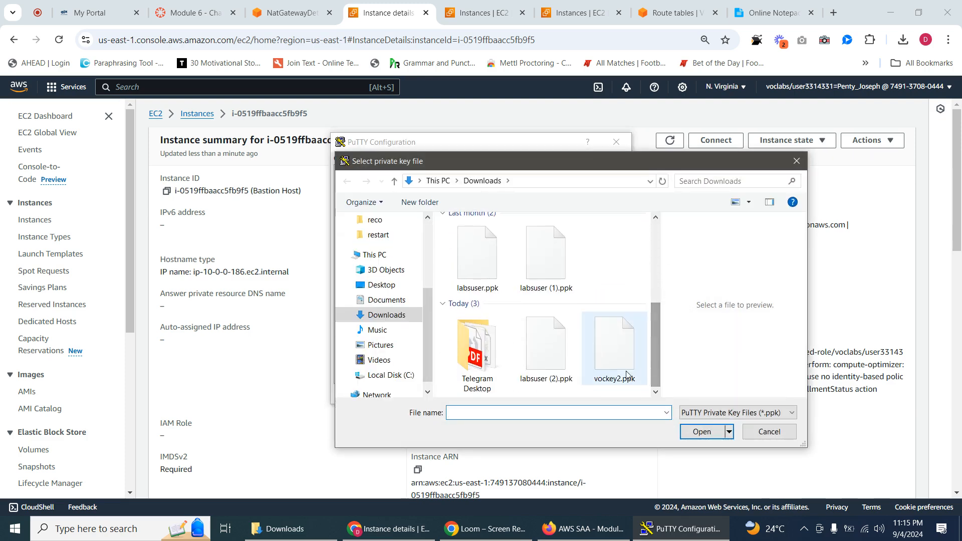
pyautogui.click(548, 360)
pyautogui.rightClick(548, 360)
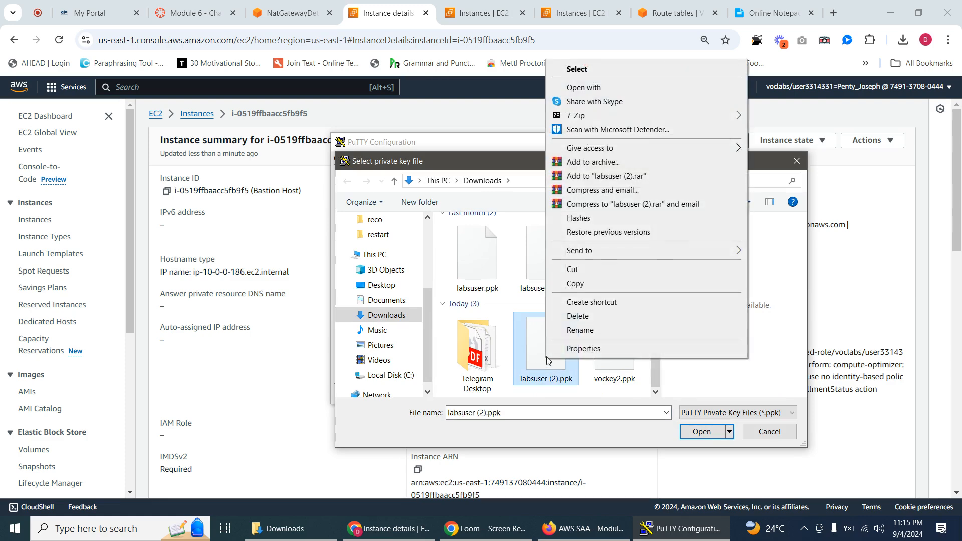
pyautogui.click(596, 70)
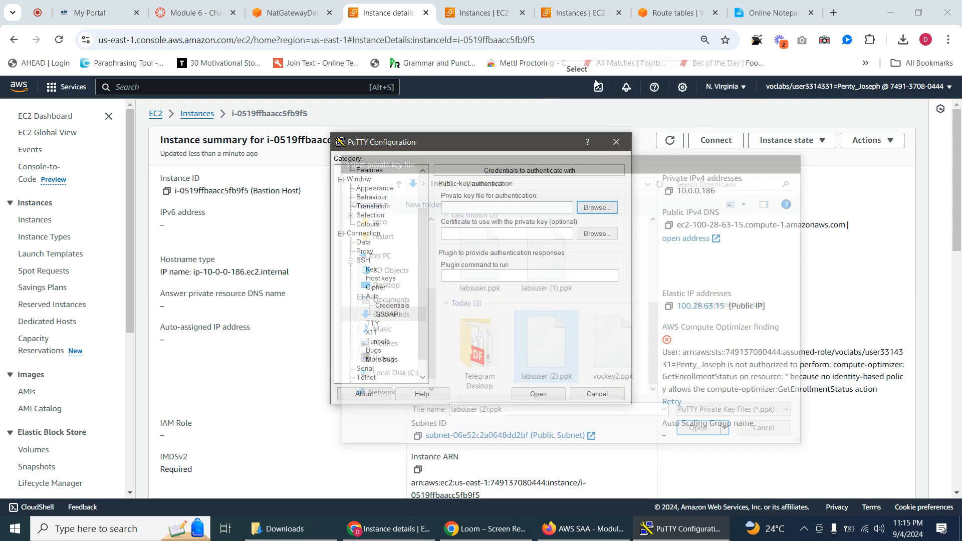
# Step: Open the SSH session to the Bastion Host and log in as ec2-user
pyautogui.click(559, 391)
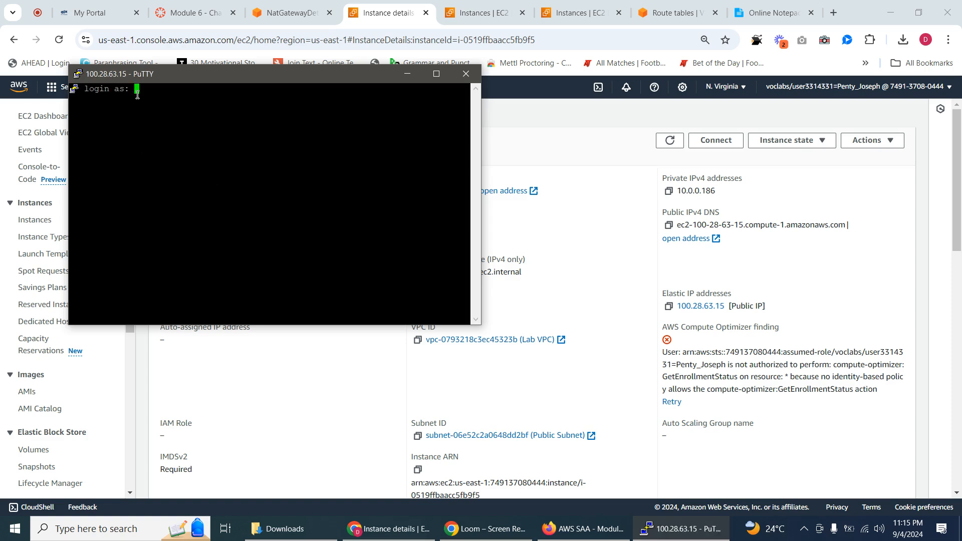
pyautogui.write('ec2-user')
pyautogui.press('Return')
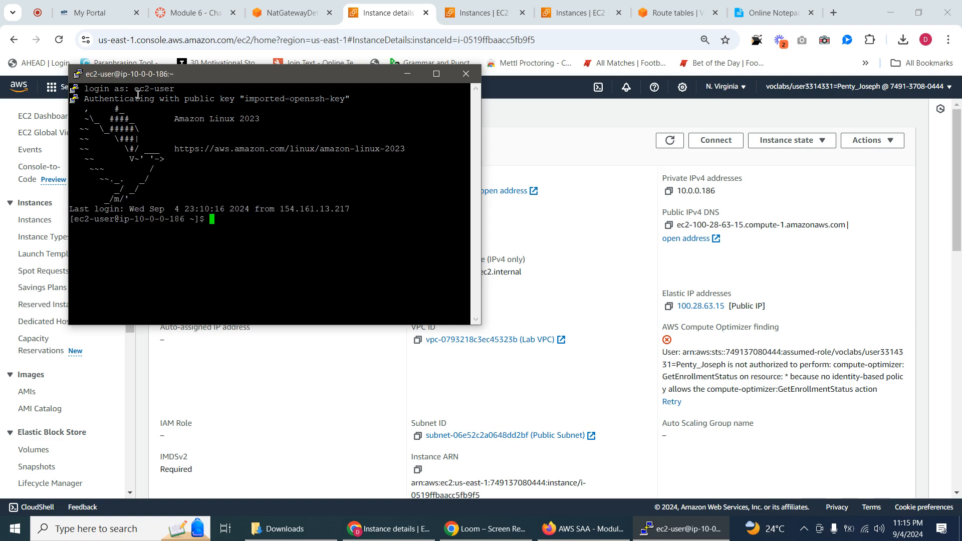
# Step: Review the SSH command saved in the online notepad and the Task 9 instructions for connecting to the private instance
pyautogui.click(786, 7)
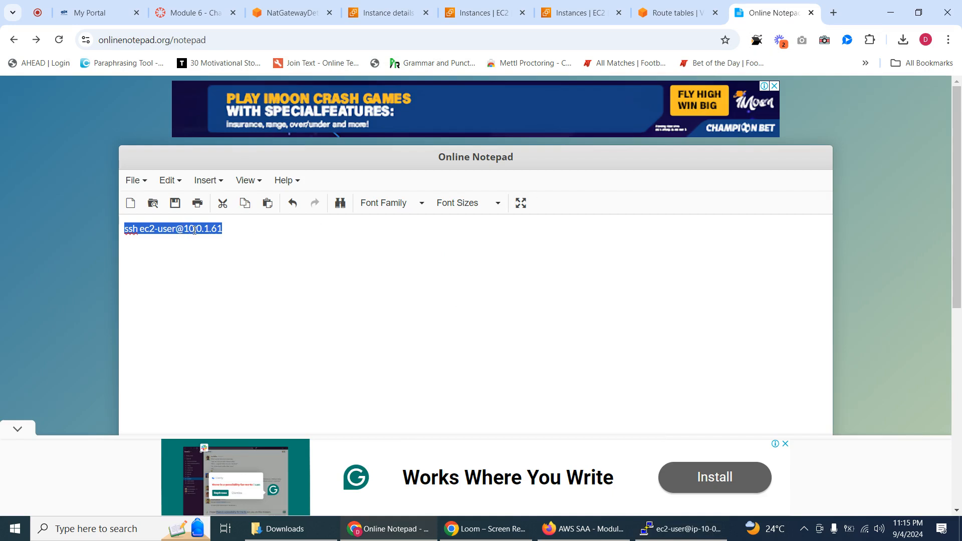
pyautogui.click(249, 243)
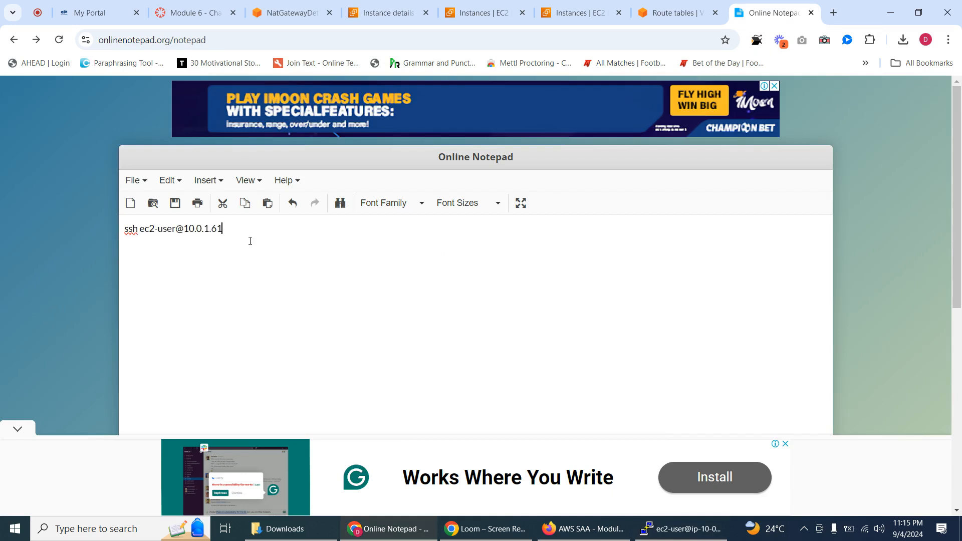
pyautogui.click(220, 16)
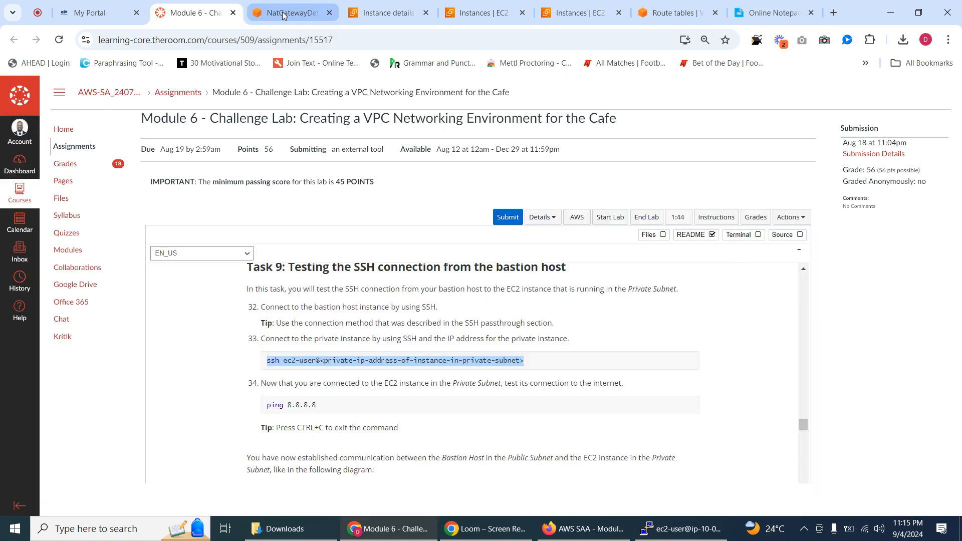
pyautogui.click(285, 12)
pyautogui.click(392, 15)
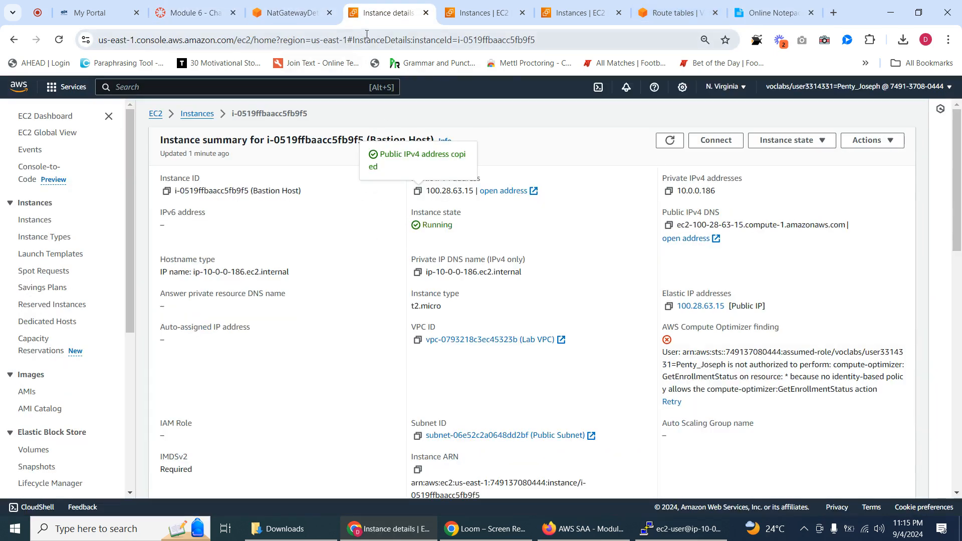
# Step: Select only the Private Instance in the EC2 instances list and copy its private IPv4 address, 10.0.1.61
pyautogui.click(199, 114)
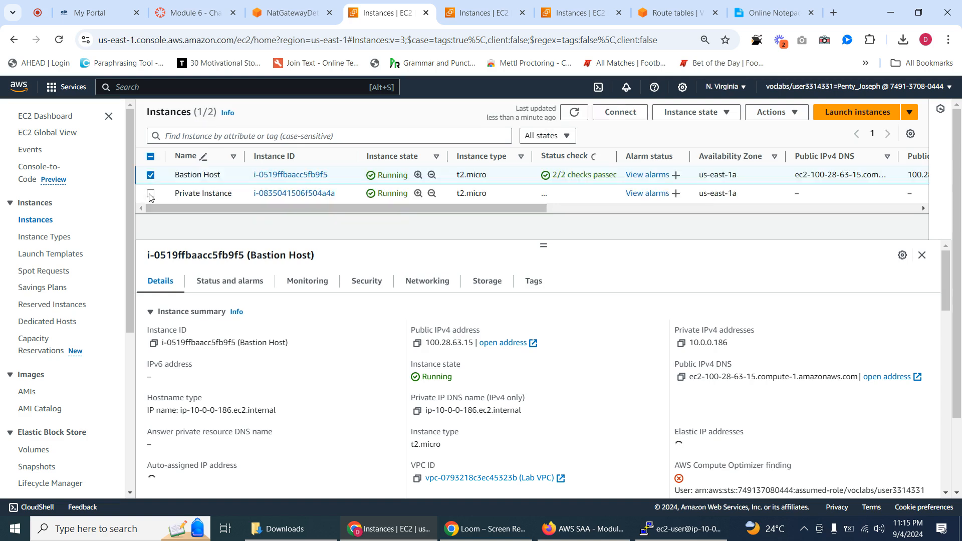
pyautogui.click(151, 193)
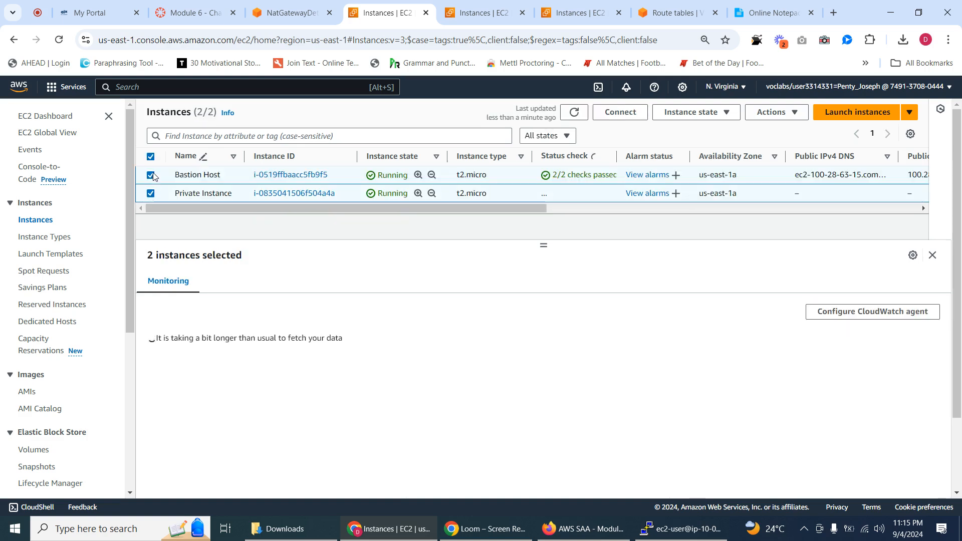
pyautogui.click(179, 197)
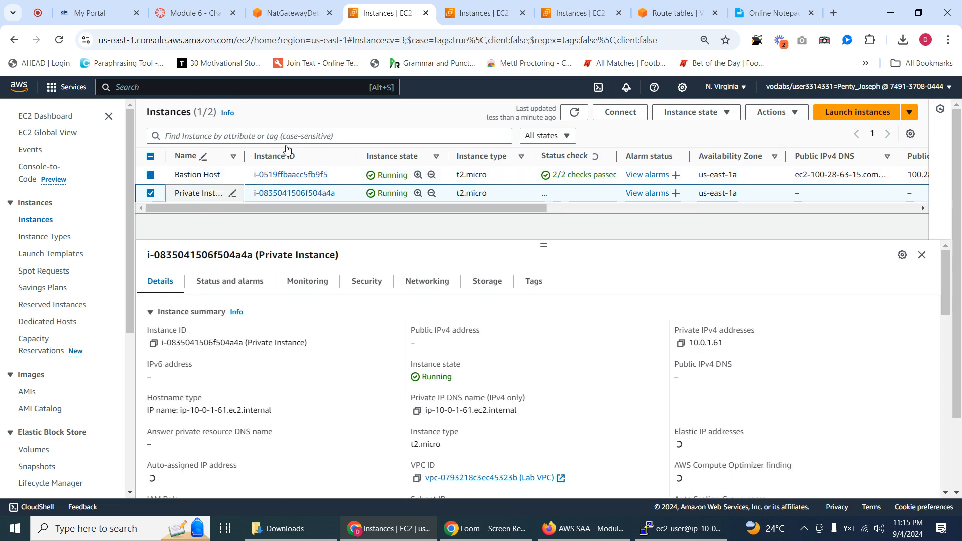
pyautogui.click(206, 16)
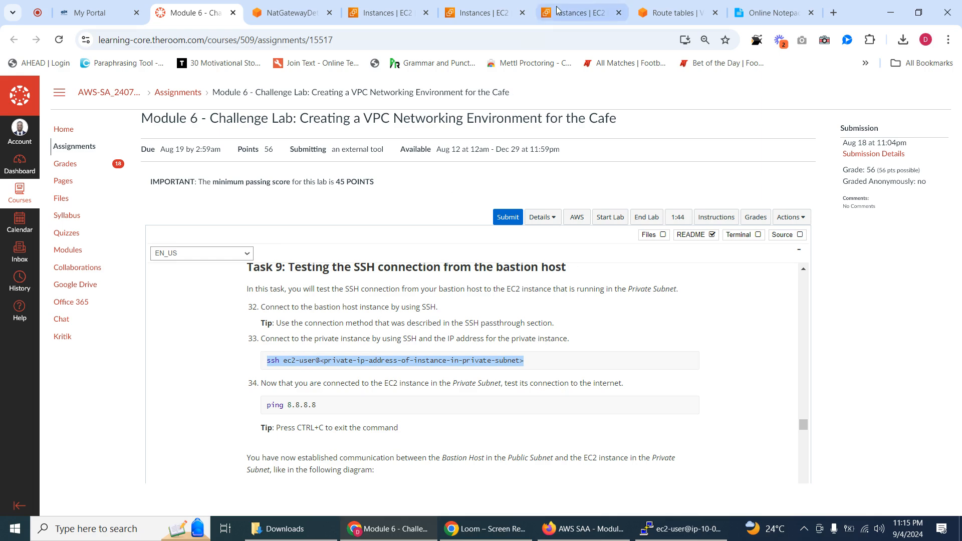
pyautogui.click(762, 14)
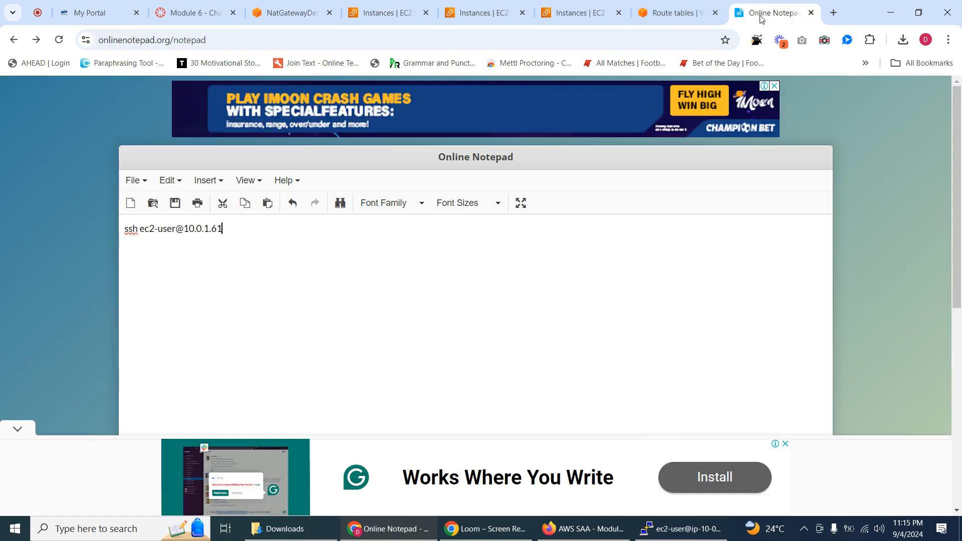
pyautogui.click(295, 13)
pyautogui.click(386, 13)
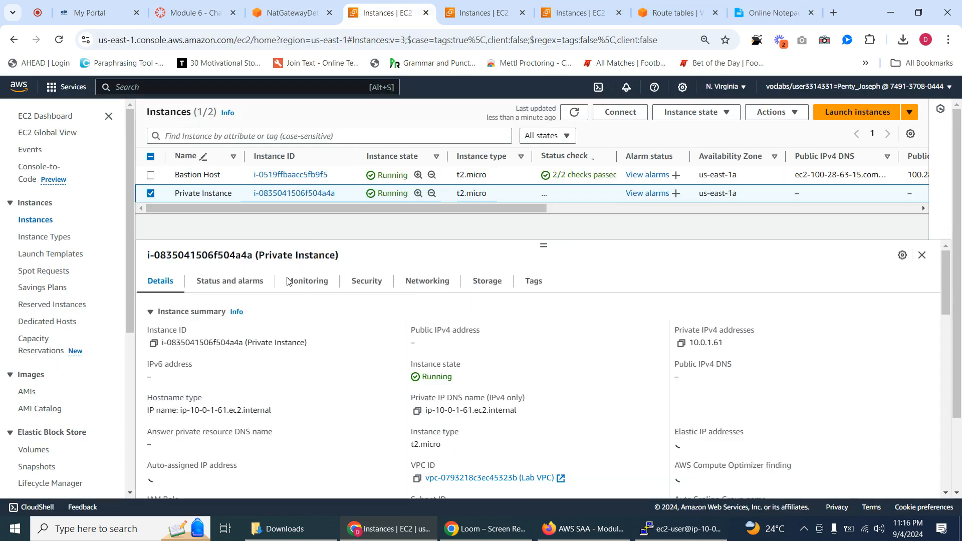
pyautogui.click(681, 343)
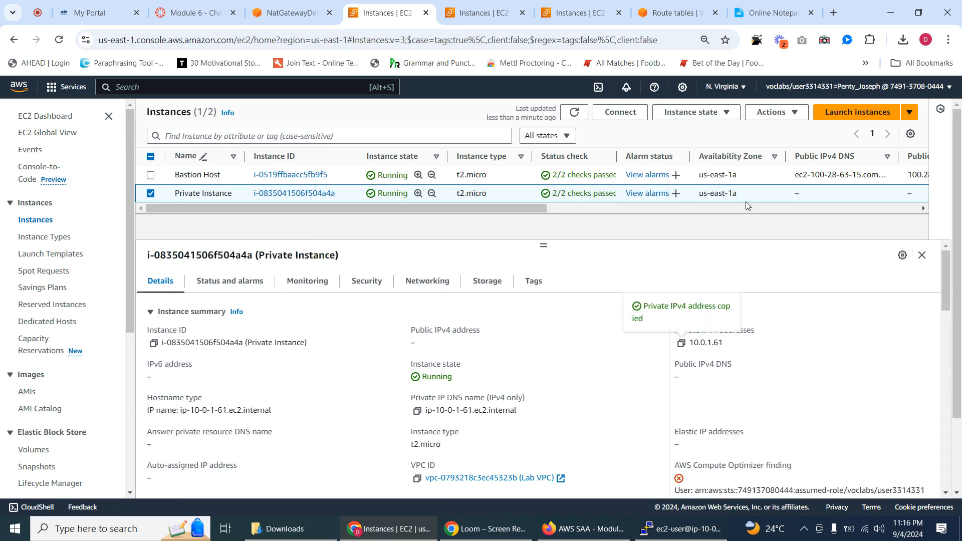
# Step: Enter "ssh ec2-user@" at the Bastion Host prompt, checking the command's form in the online notepad and the Task 9 instructions
pyautogui.click(776, 12)
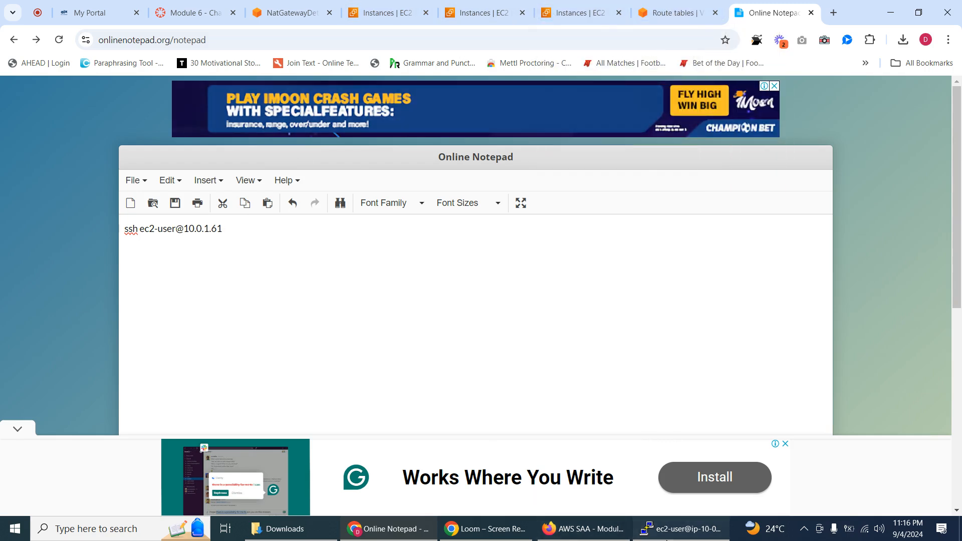
pyautogui.click(681, 529)
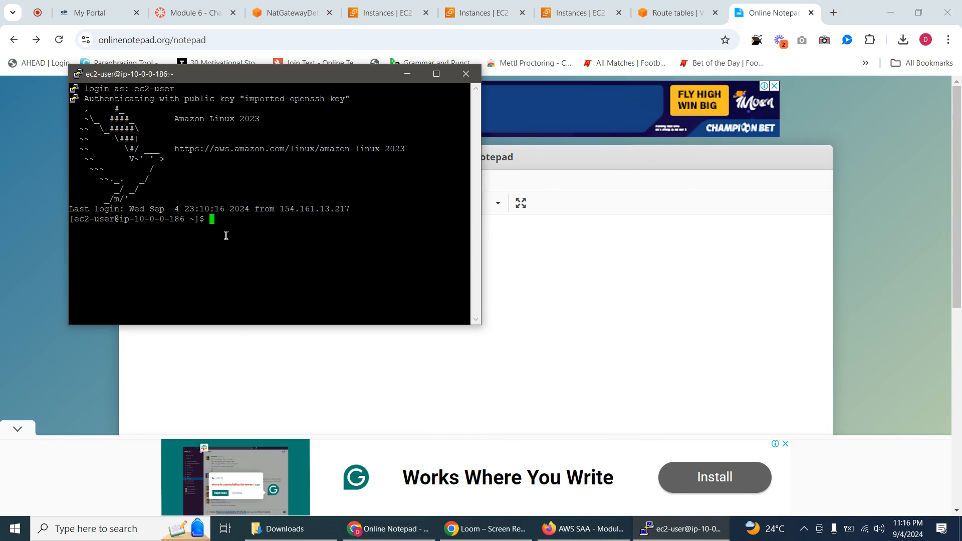
pyautogui.write('ssh user')
pyautogui.click(196, 19)
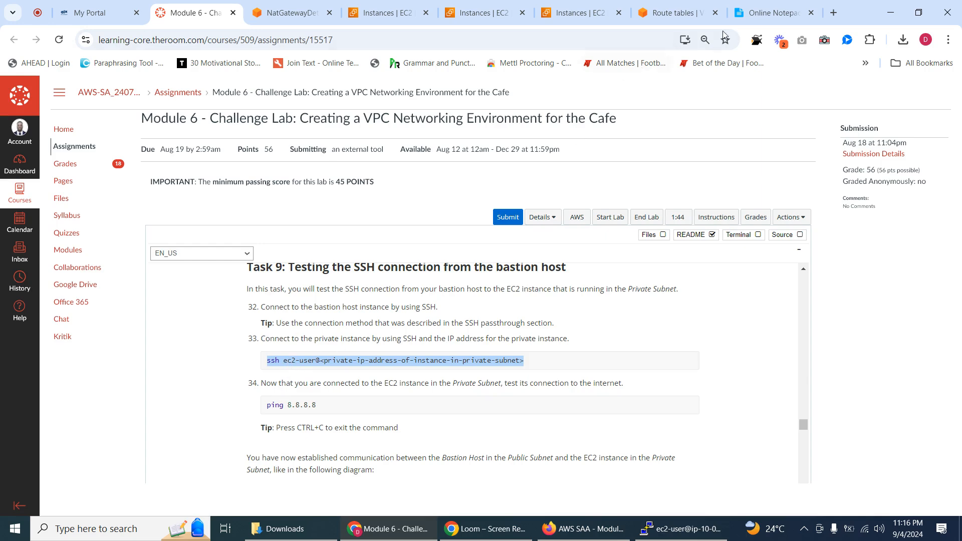
pyautogui.click(775, 12)
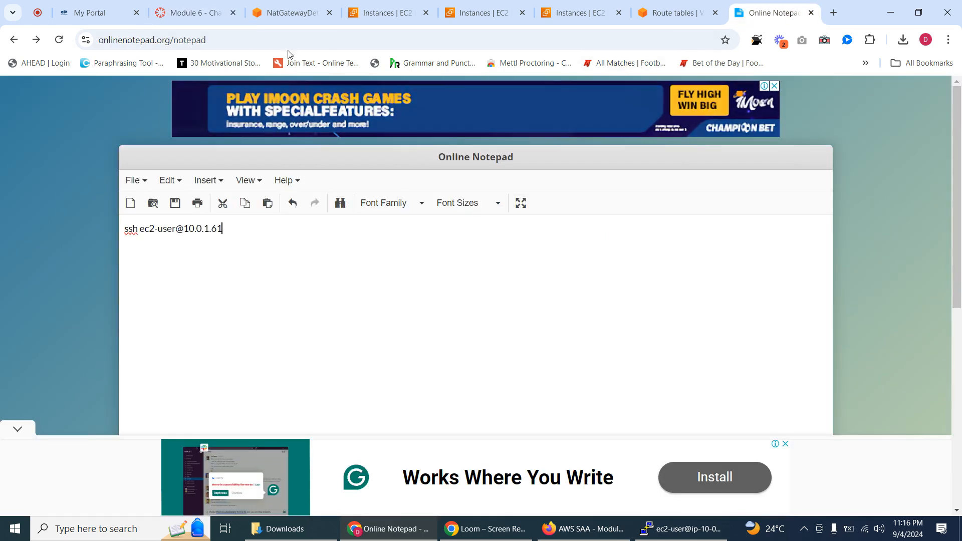
pyautogui.click(652, 539)
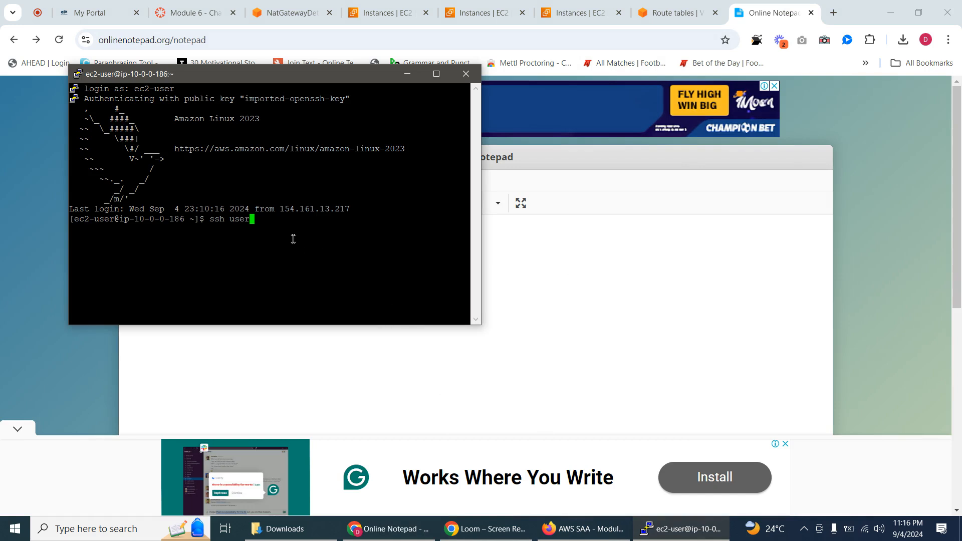
pyautogui.press('BackSpace')
pyautogui.press('BackSpace')
pyautogui.press('BackSpace')
pyautogui.press('BackSpace')
pyautogui.press('BackSpace')
pyautogui.press('BackSpace')
pyautogui.write('h ec2-user@')
# Step: Complete the SSH command with the Private Instance's copied private IPv4 address, 10.0.1.61, and run it from the Bastion Host
pyautogui.click(386, 13)
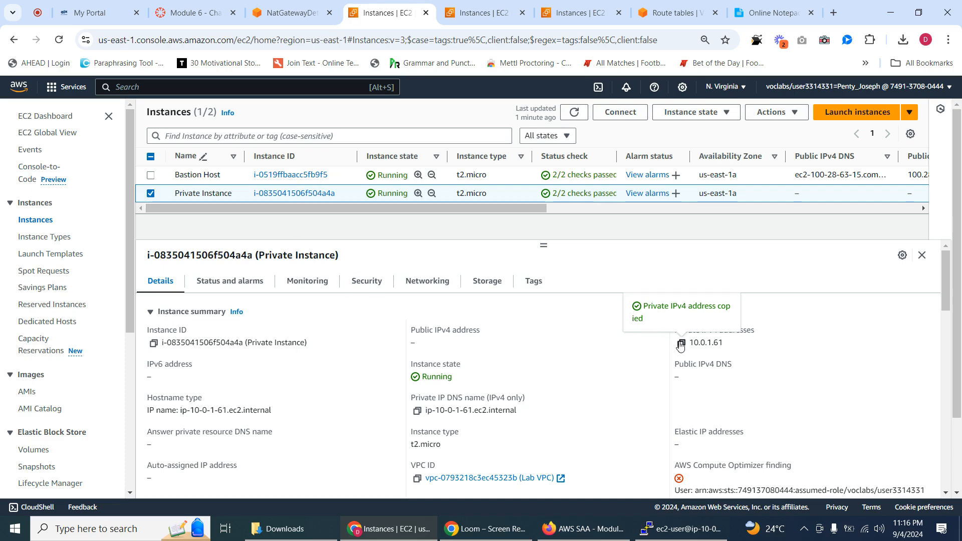
pyautogui.click(681, 529)
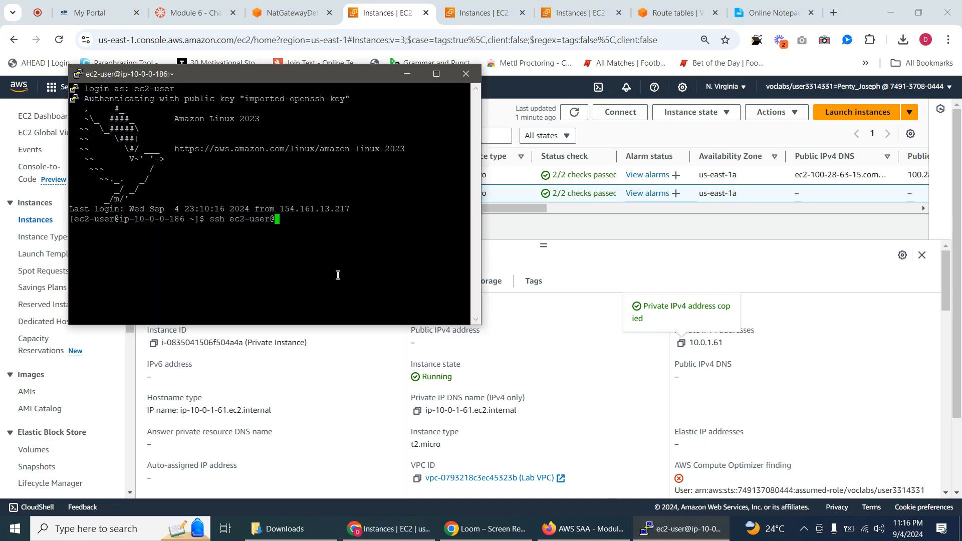
pyautogui.rightClick(278, 220)
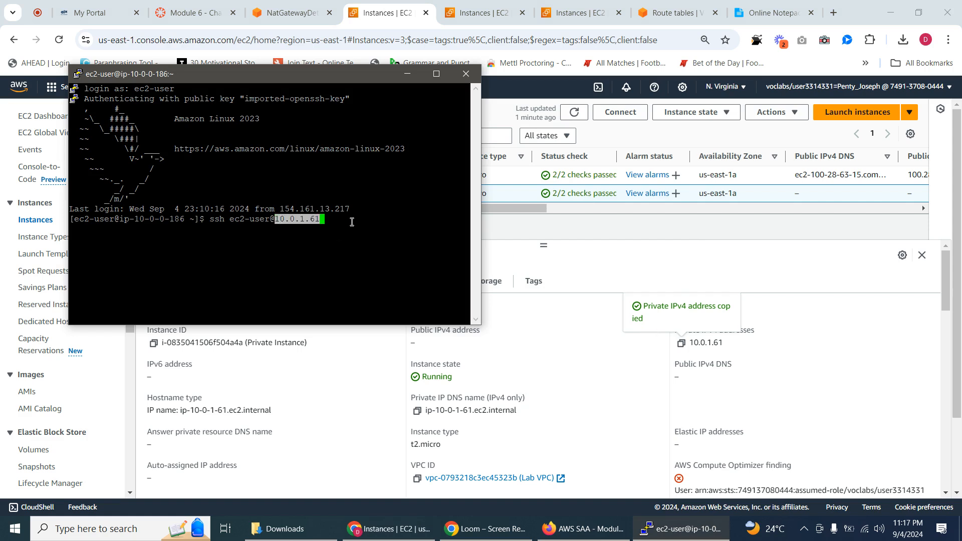
pyautogui.press('Return')
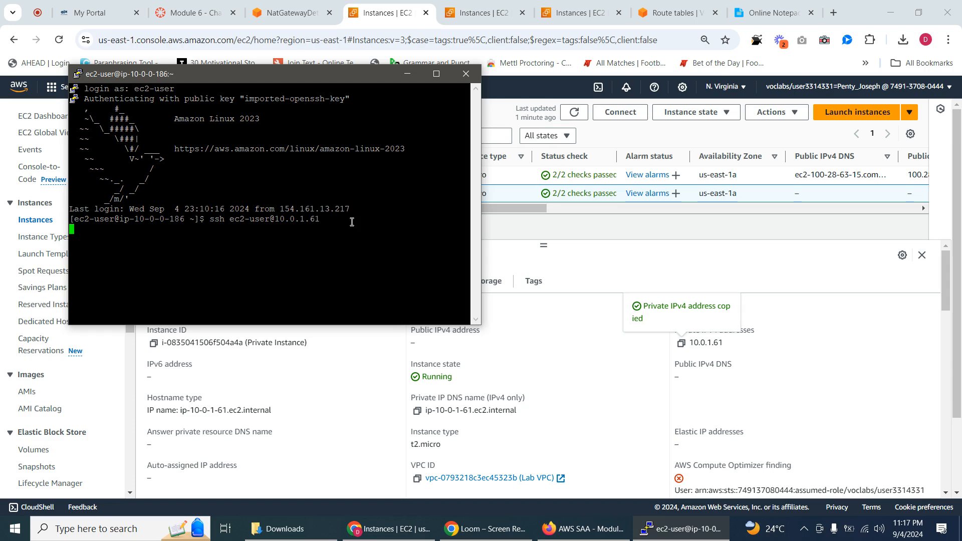
pyautogui.click(438, 75)
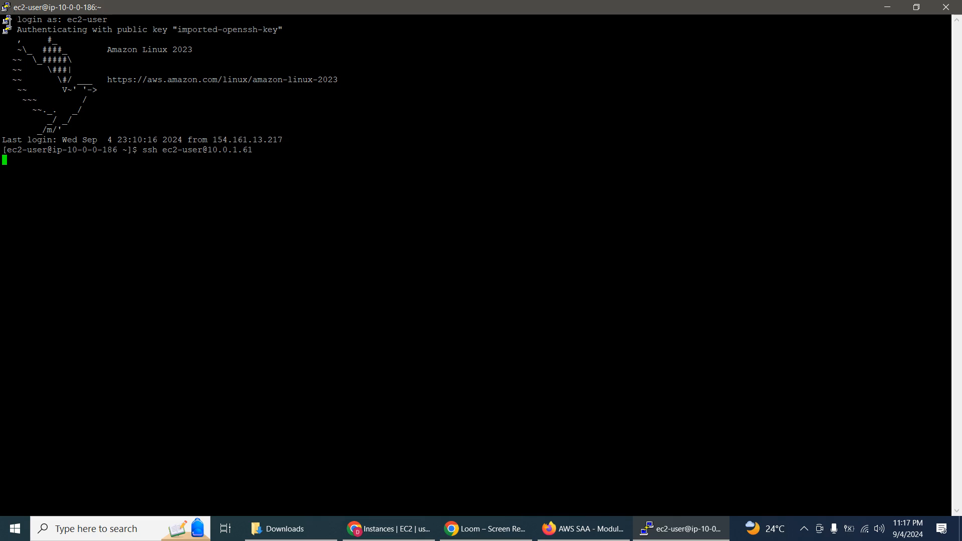
pyautogui.click(917, 7)
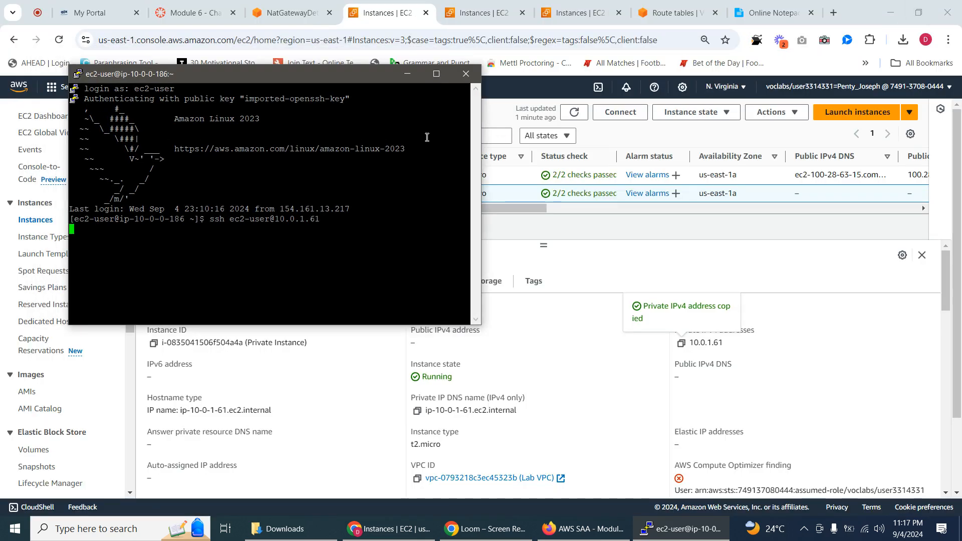
# Step: Set the terminal aside and review the public route table's subnet associations in the VPC console
pyautogui.click(409, 75)
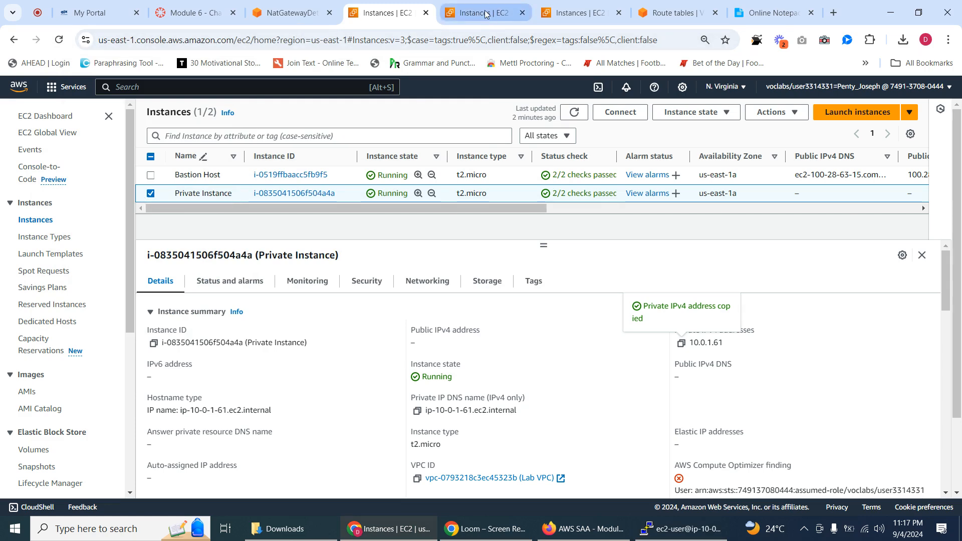
pyautogui.click(681, 10)
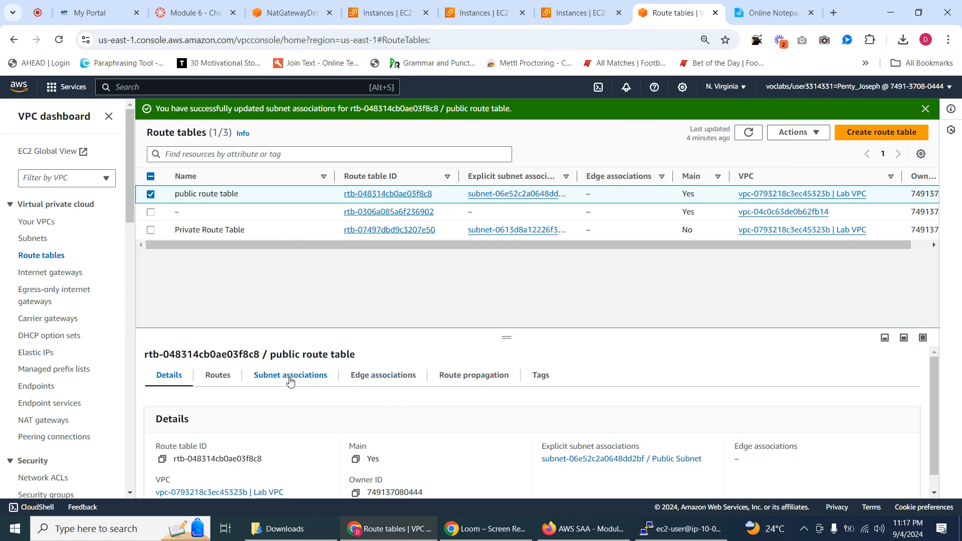
pyautogui.click(290, 381)
pyautogui.scroll(-2, 572, 436)
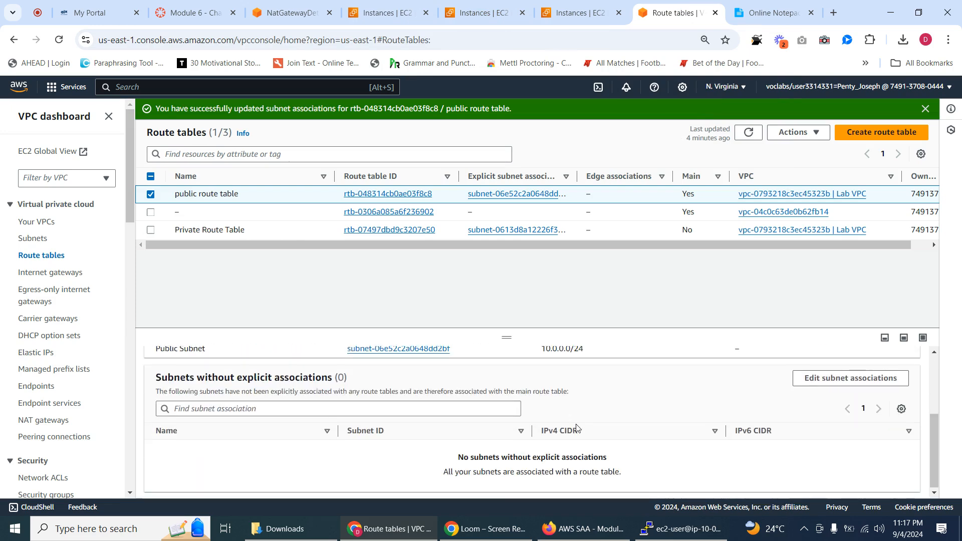
pyautogui.scroll(1, 662, 426)
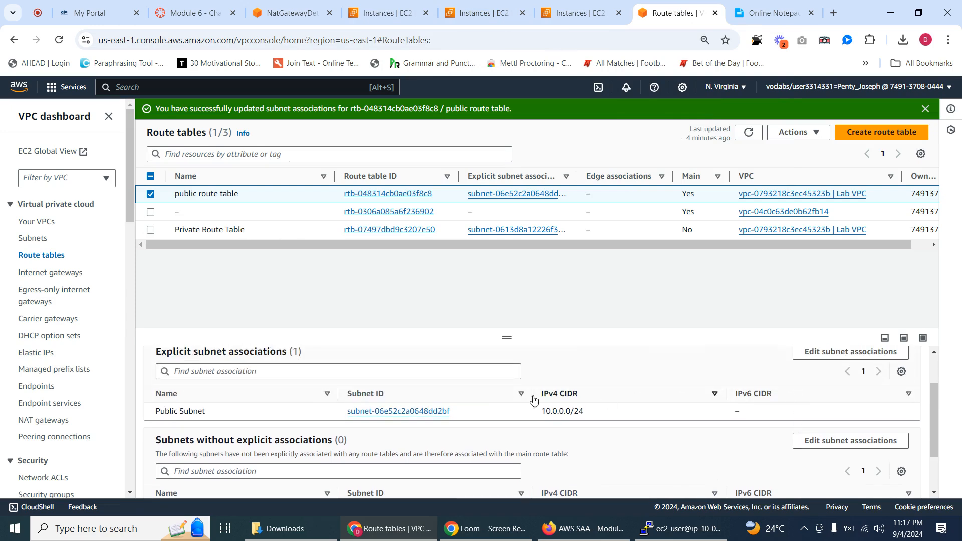
pyautogui.click(154, 200)
pyautogui.click(150, 195)
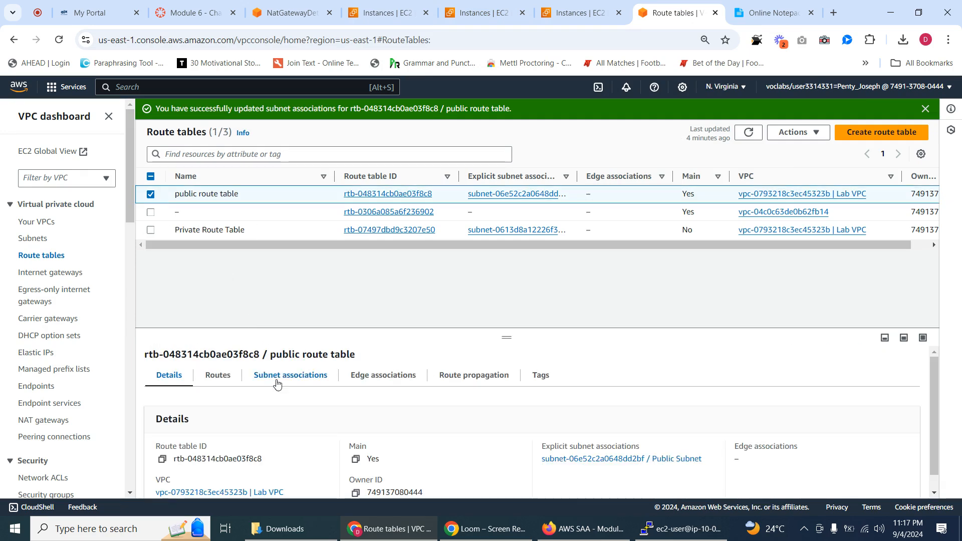
# Step: Remove the Public Subnet from the public route table's explicit subnet associations and save the change
pyautogui.click(281, 383)
pyautogui.scroll(-3, 552, 444)
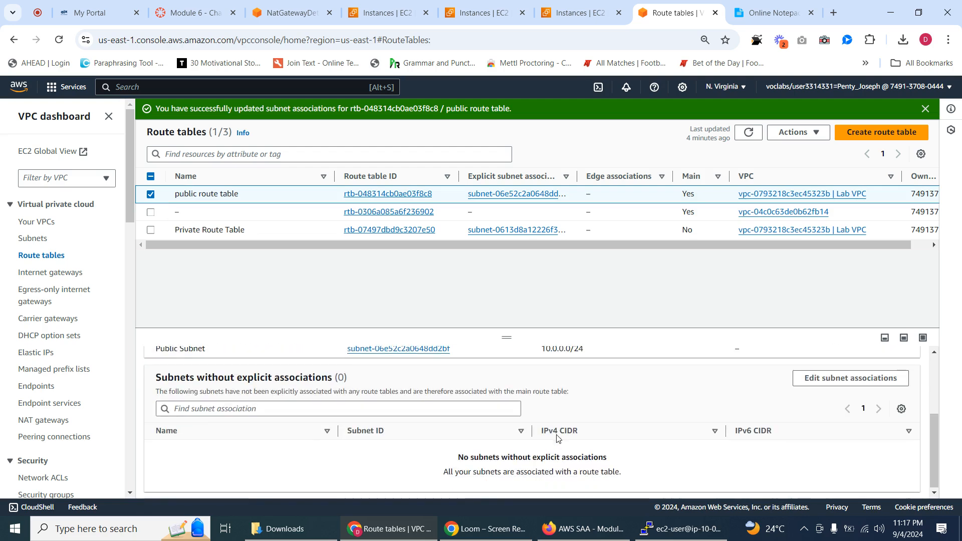
pyautogui.scroll(2, 557, 439)
pyautogui.scroll(-1, 558, 437)
pyautogui.scroll(2, 709, 439)
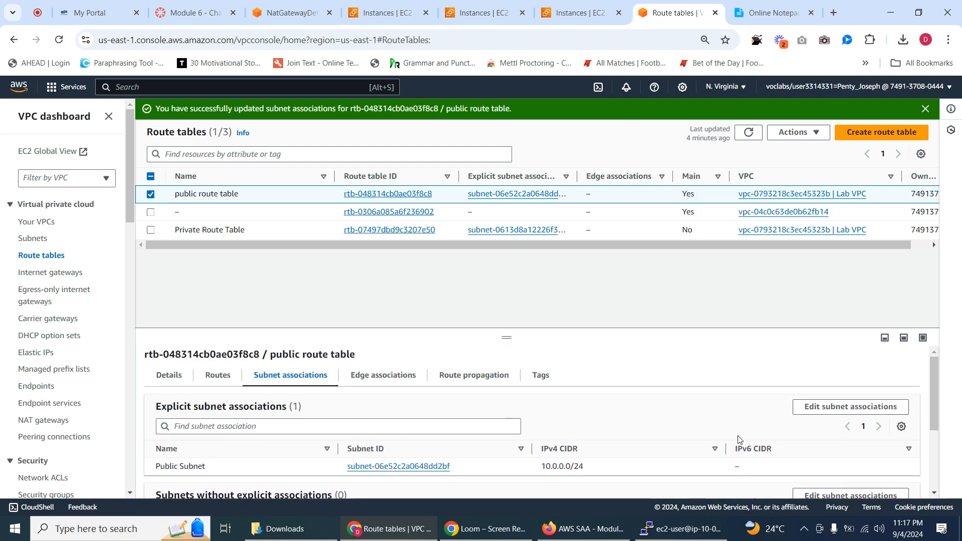
pyautogui.scroll(-3, 737, 440)
pyautogui.scroll(3, 738, 439)
pyautogui.scroll(-2, 739, 437)
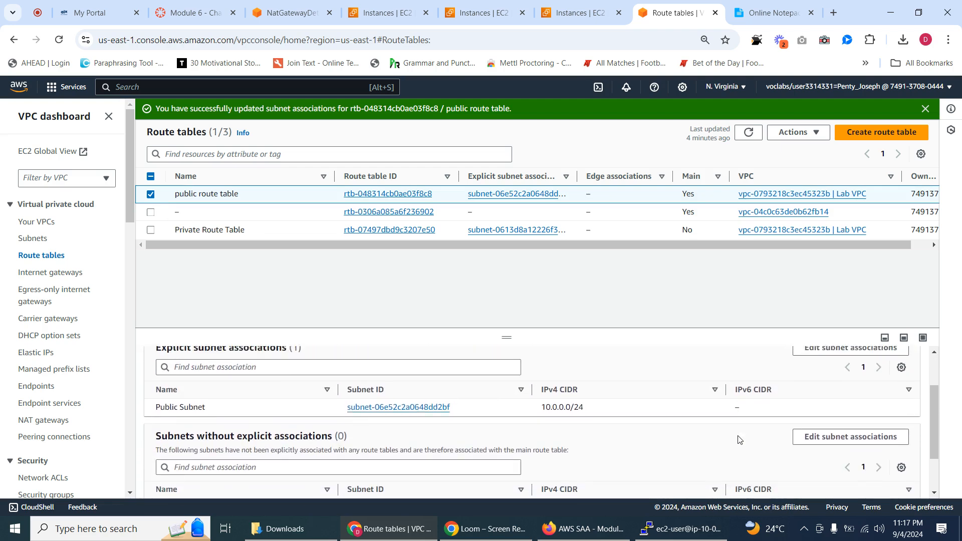
pyautogui.scroll(2, 739, 437)
pyautogui.click(839, 408)
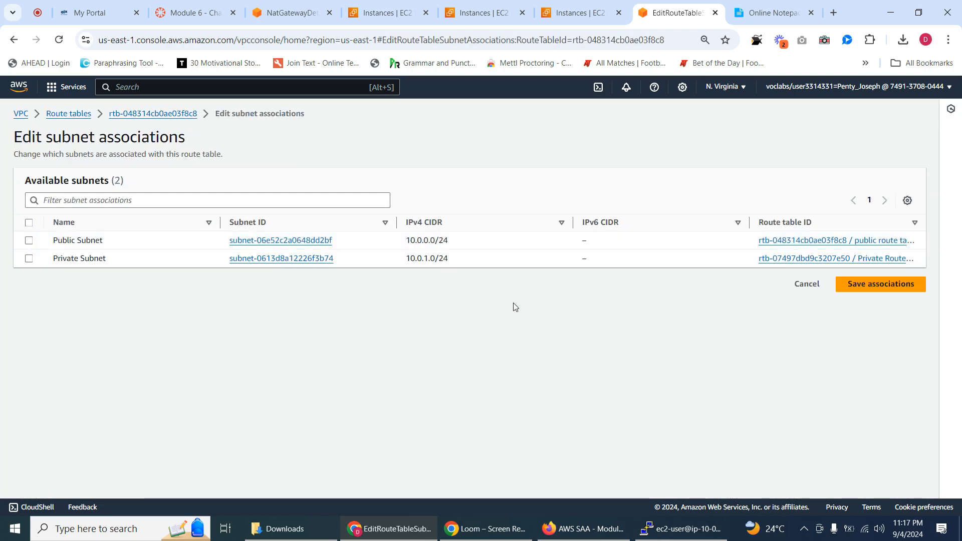
pyautogui.click(852, 290)
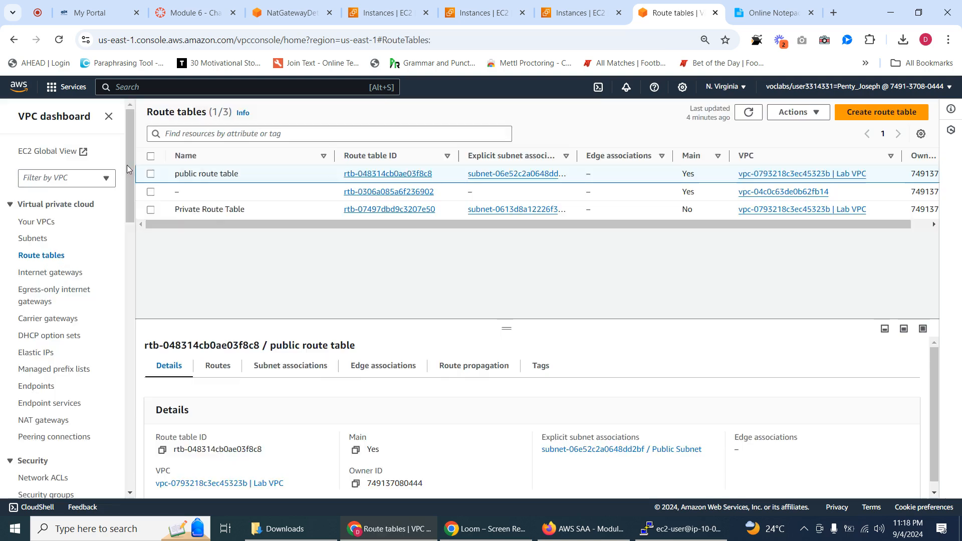
# Step: Select only the Private Route Table and remove the Private Subnet from its explicit subnet associations, saving the change
pyautogui.click(150, 194)
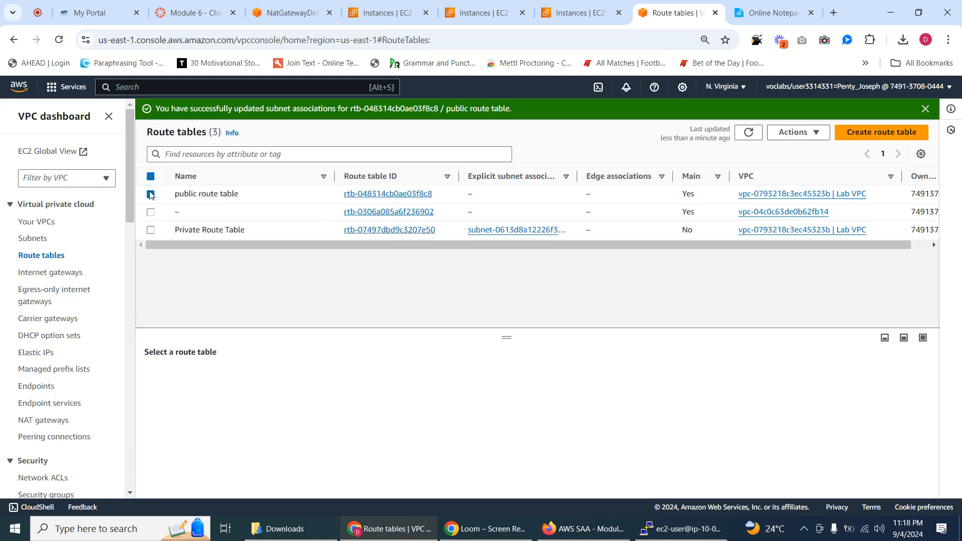
pyautogui.click(150, 230)
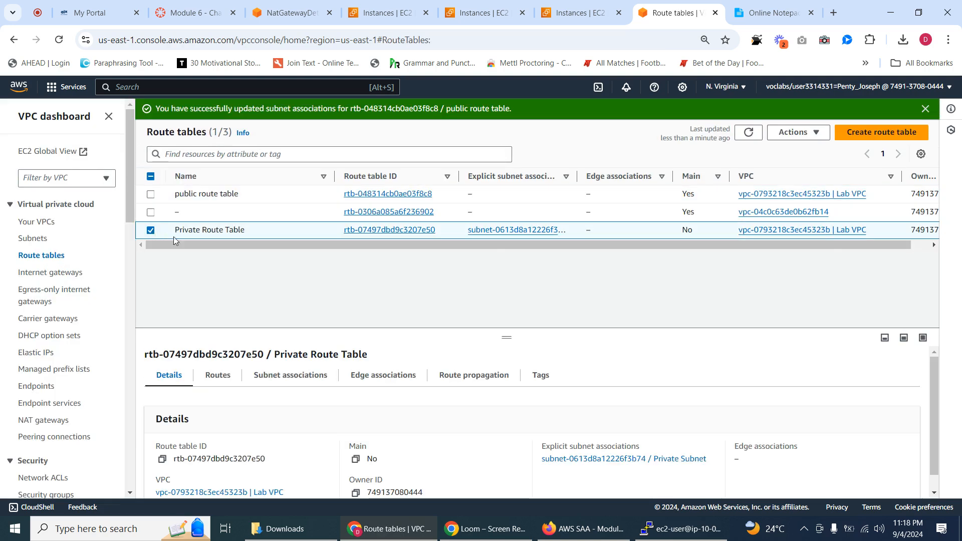
pyautogui.click(291, 376)
pyautogui.scroll(-1, 482, 392)
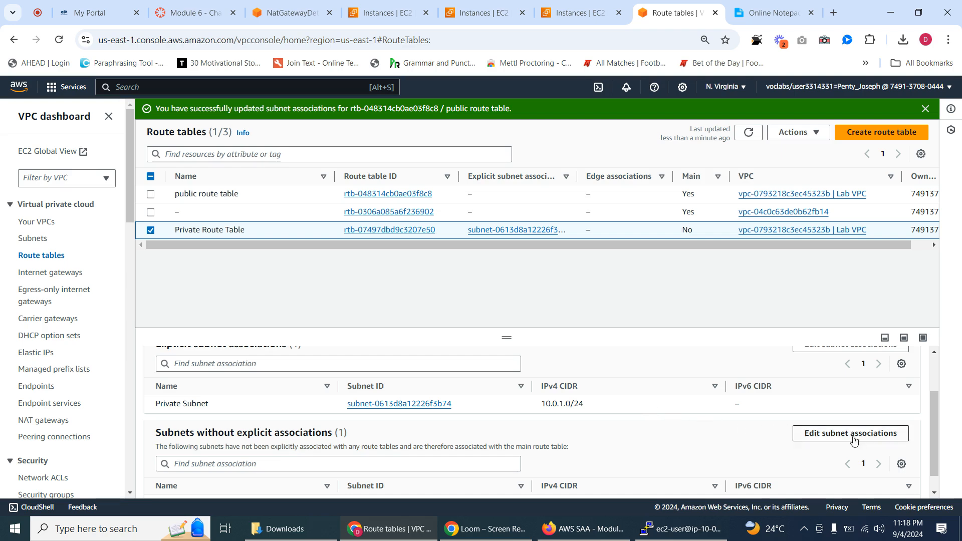
pyautogui.click(851, 438)
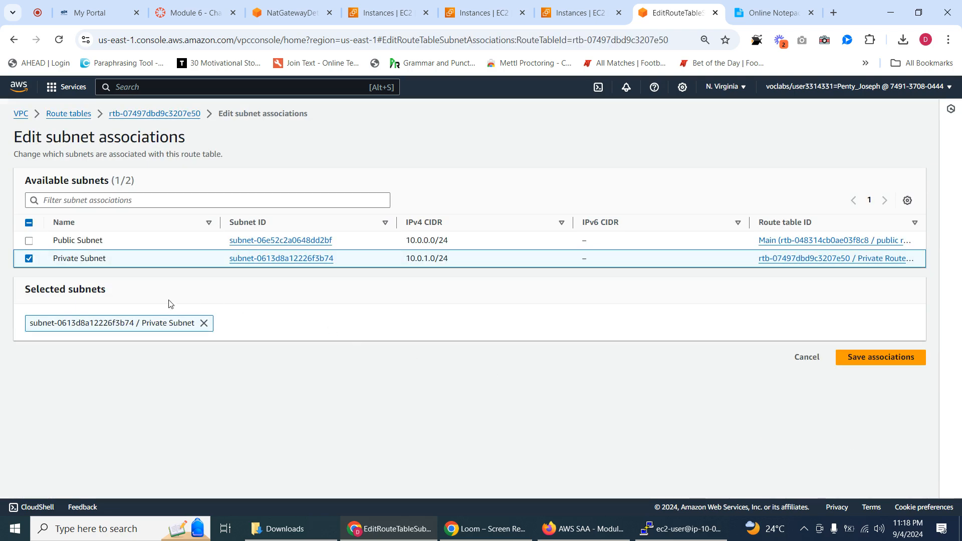
pyautogui.click(29, 258)
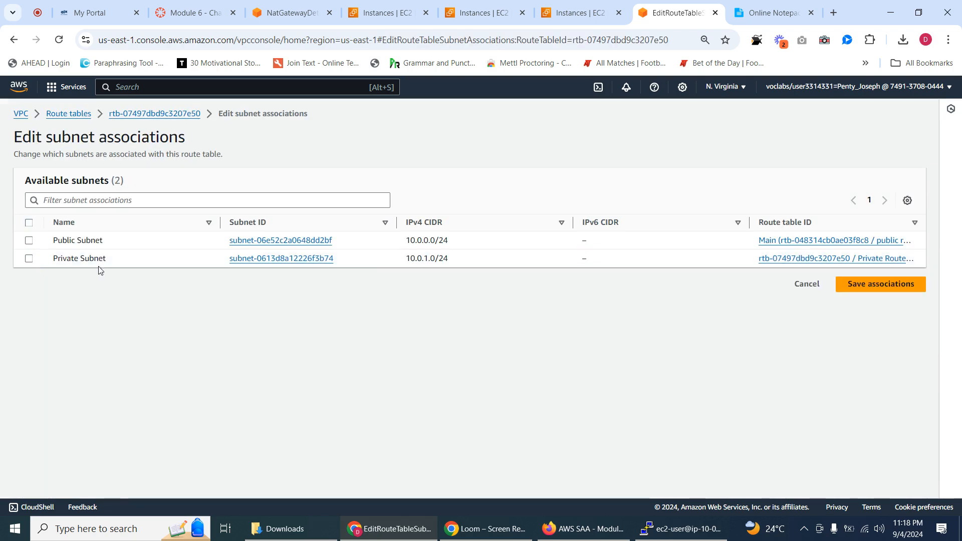
pyautogui.click(882, 285)
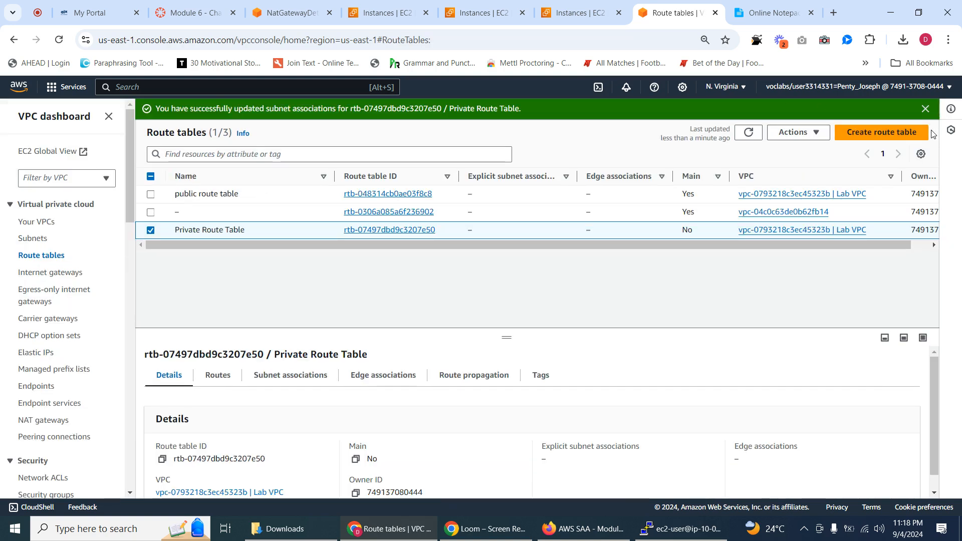
# Step: Dismiss the route table notice and check the SSH connection to the private instance in the PuTTY terminal
pyautogui.click(926, 109)
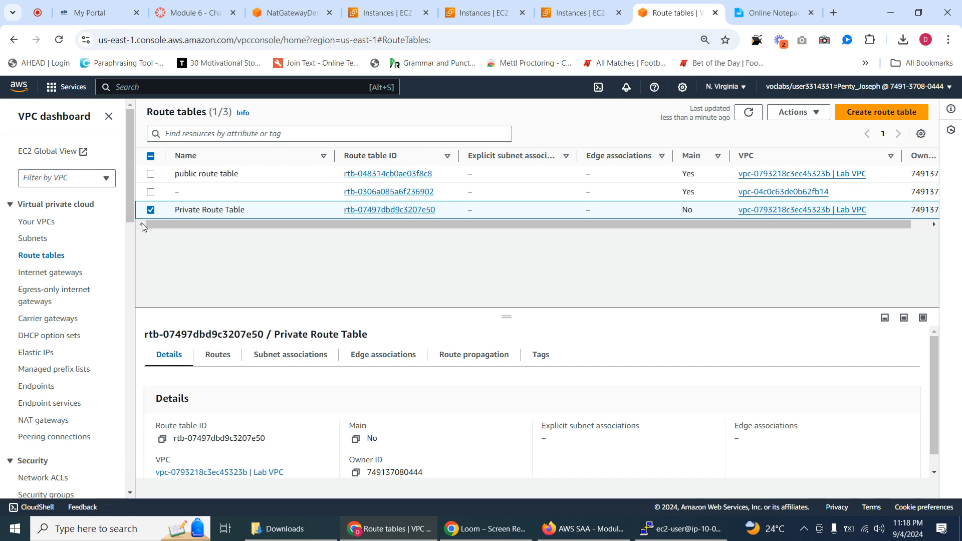
pyautogui.click(603, 4)
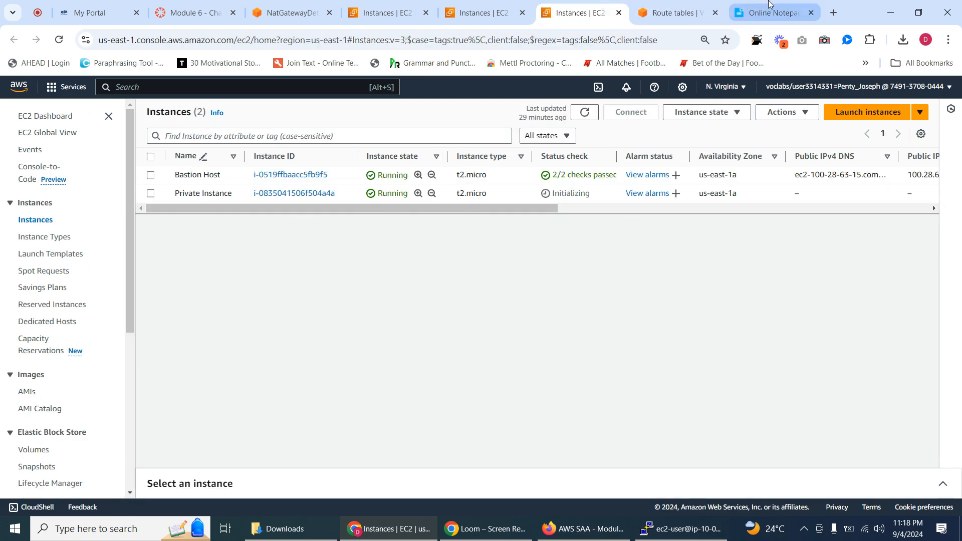
pyautogui.click(741, 12)
pyautogui.click(646, 530)
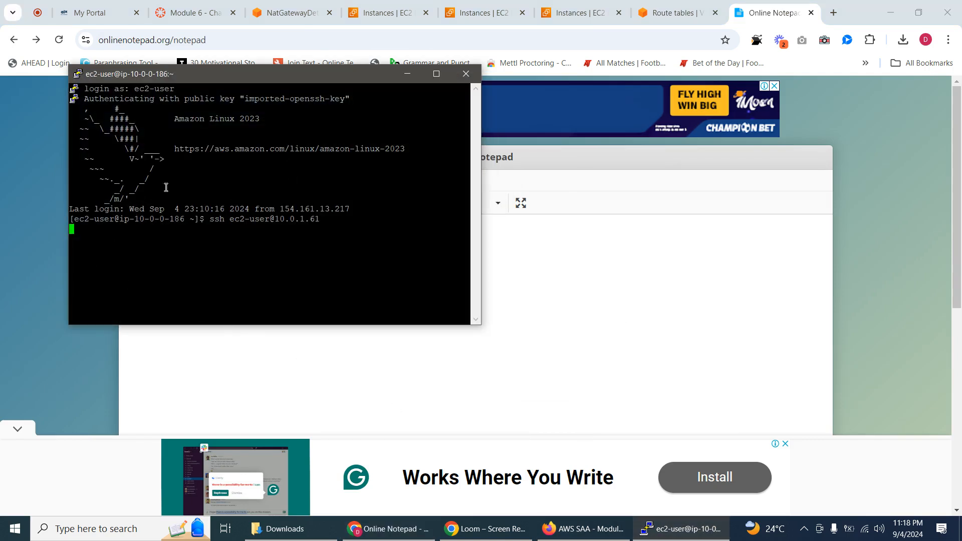
pyautogui.click(436, 74)
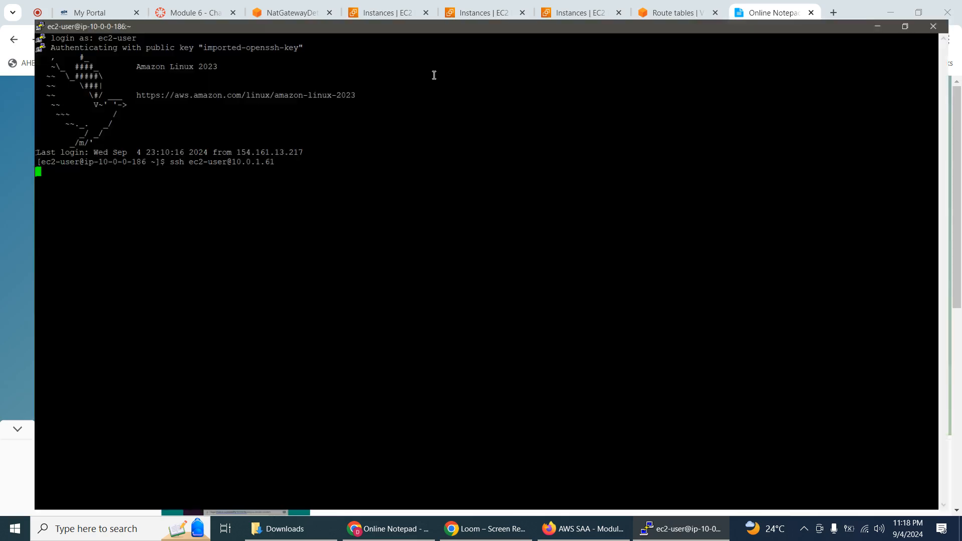
pyautogui.click(918, 7)
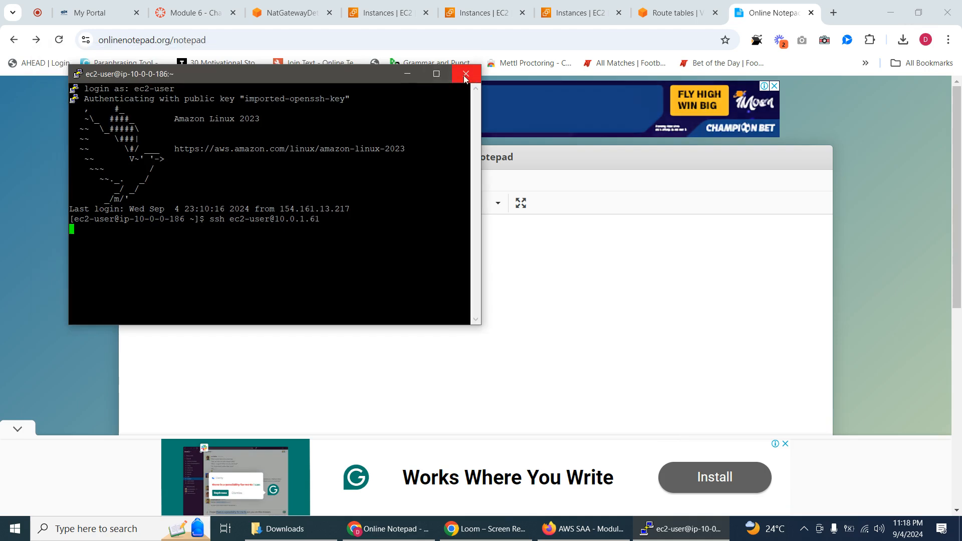
pyautogui.click(406, 74)
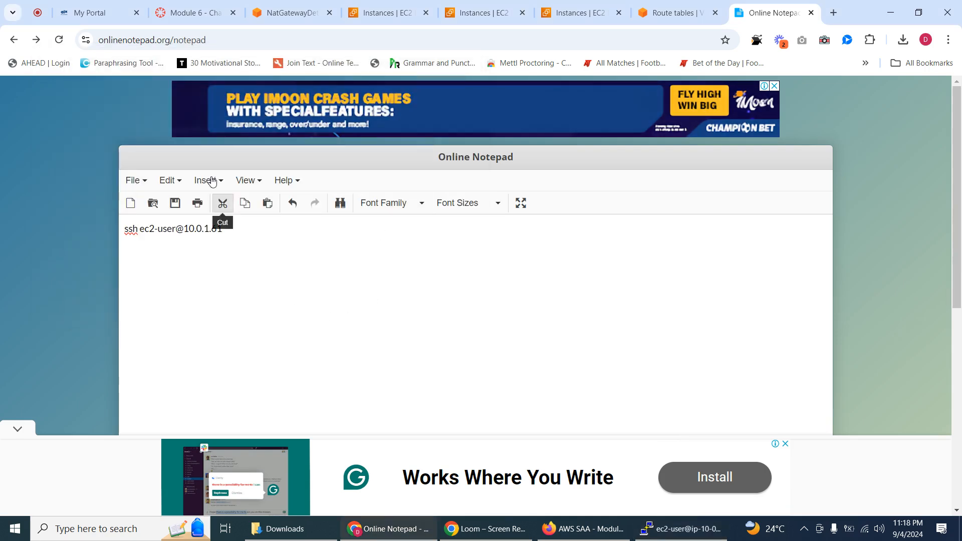
pyautogui.click(194, 13)
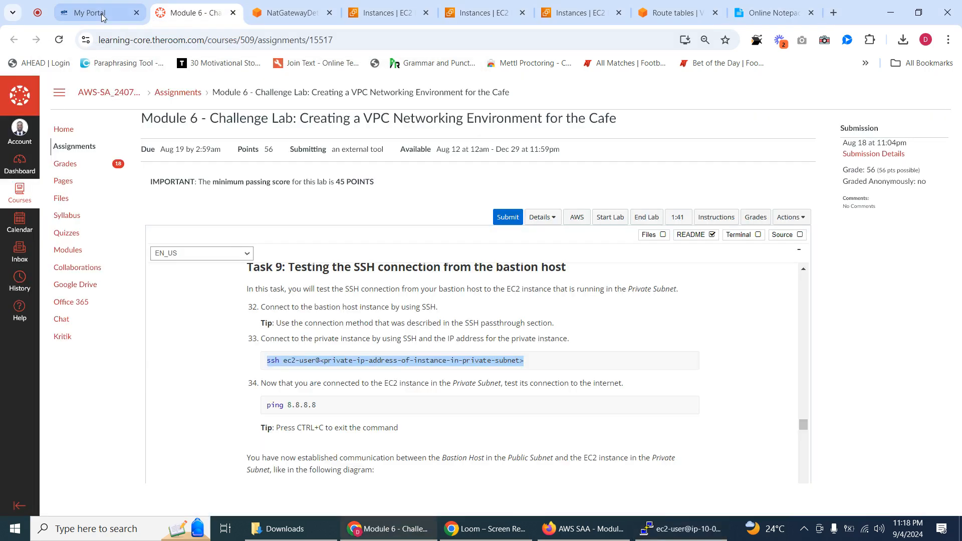
pyautogui.click(102, 13)
pyautogui.click(212, 14)
pyautogui.click(120, 6)
pyautogui.click(187, 18)
pyautogui.click(299, 20)
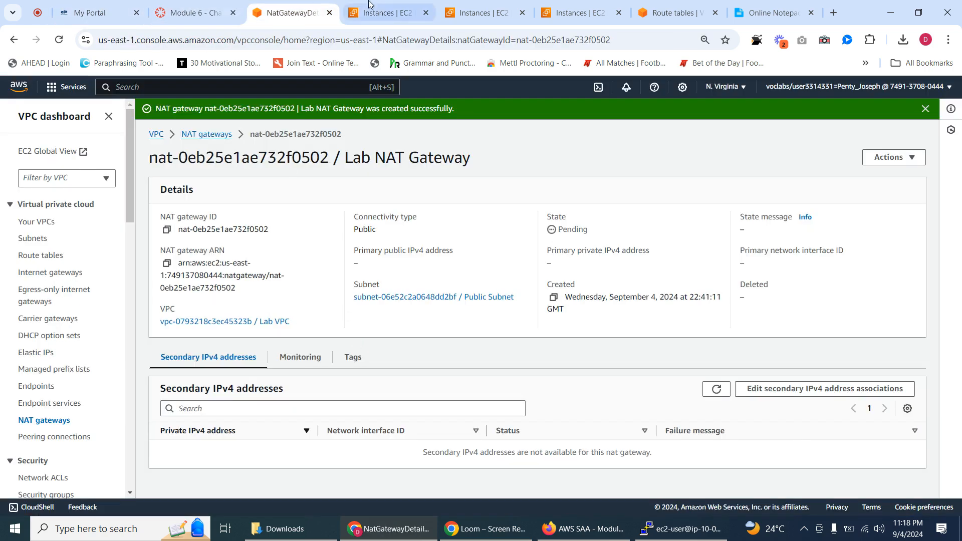
pyautogui.click(393, 14)
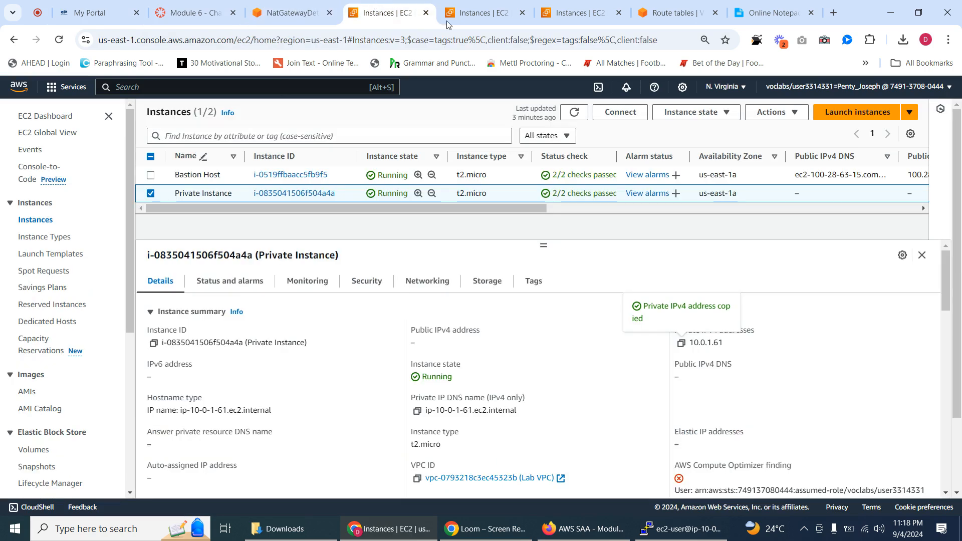
pyautogui.click(674, 13)
# Step: Read the Task 9 SSH connection test and the Challenge #2 introduction in the lab instructions
pyautogui.click(204, 10)
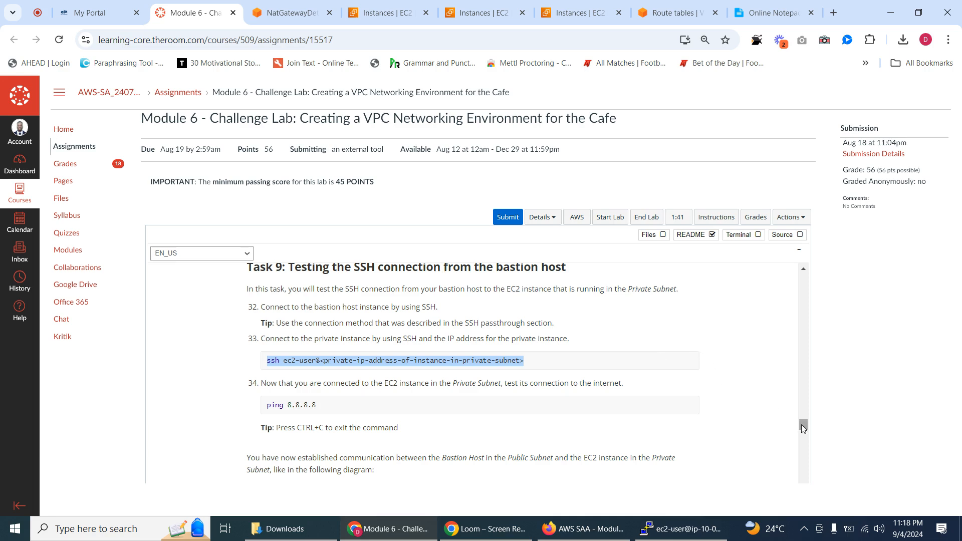
pyautogui.moveTo(804, 425); pyautogui.dragTo(807, 442)
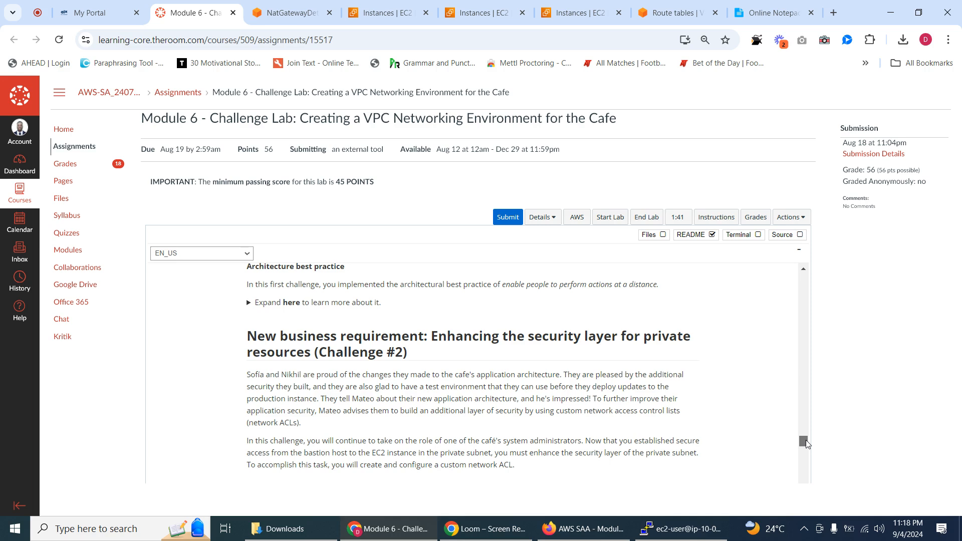
pyautogui.click(249, 303)
pyautogui.click(250, 303)
pyautogui.moveTo(803, 442); pyautogui.dragTo(804, 426)
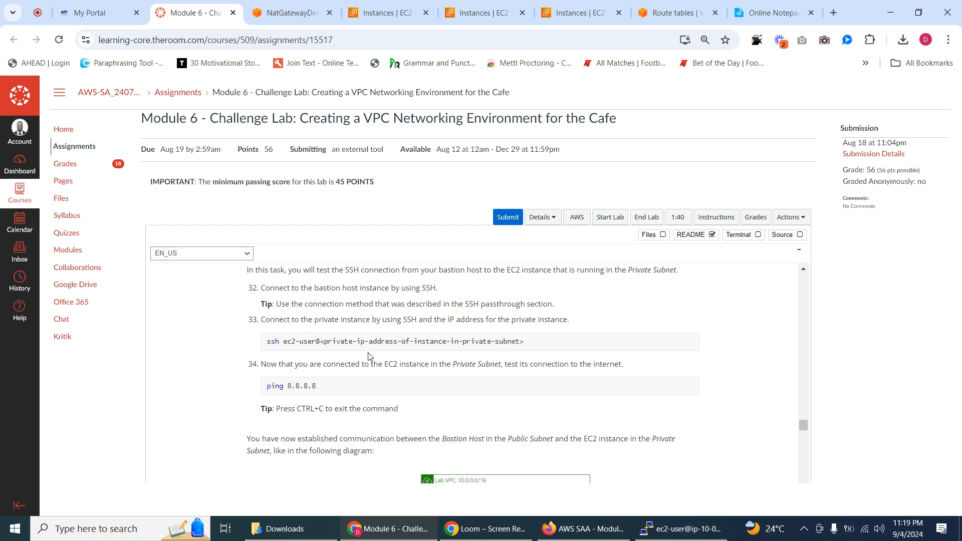
pyautogui.scroll(-1, 328, 384)
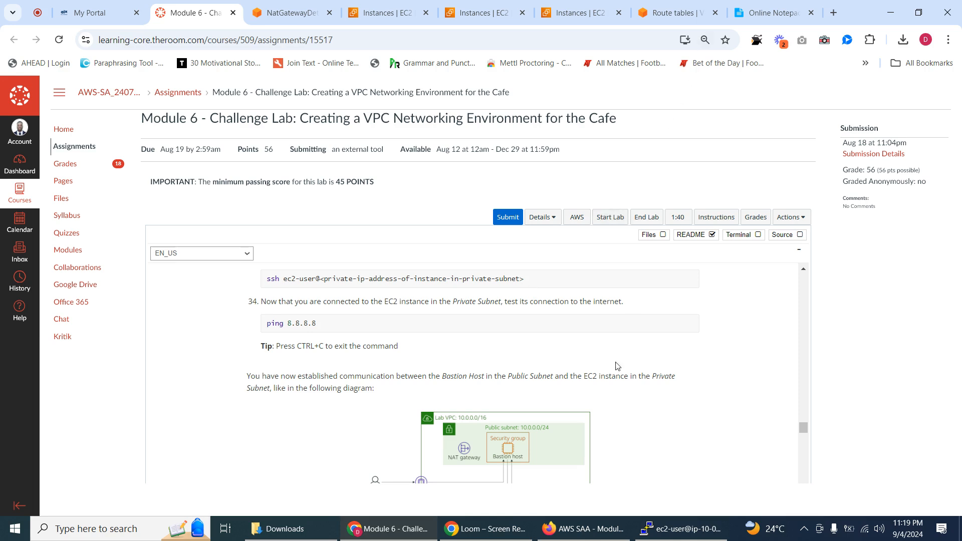
# Step: Check the outcome of the SSH attempt in the PuTTY terminal, keeping the session open
pyautogui.click(648, 527)
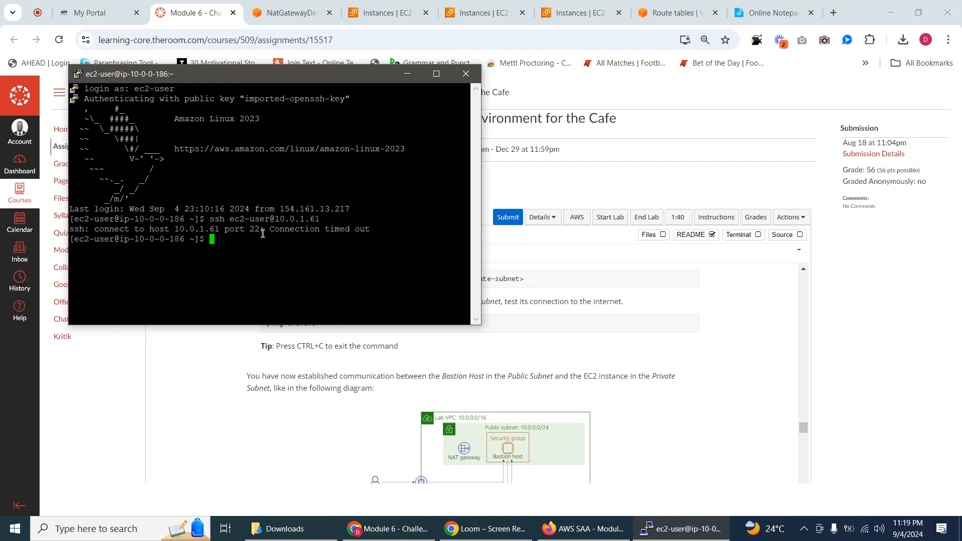
pyautogui.click(471, 74)
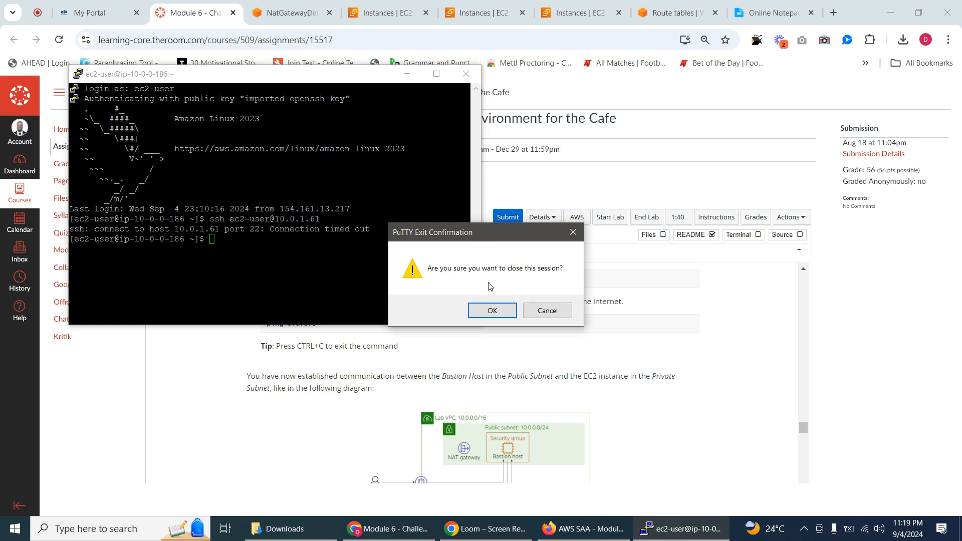
pyautogui.click(547, 311)
pyautogui.click(407, 74)
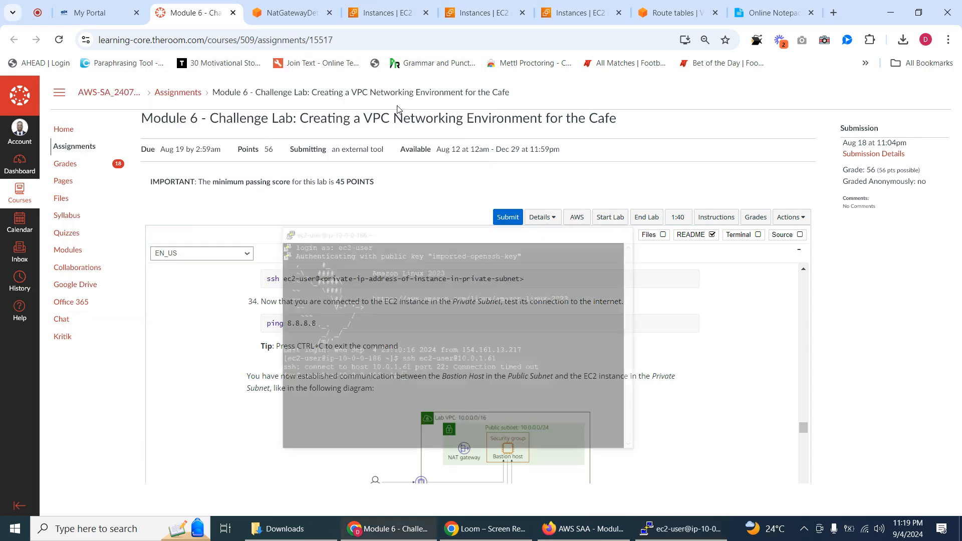
# Step: Dismiss the NAT gateway creation notice and open the list of NAT gateways in the VPC console
pyautogui.click(293, 12)
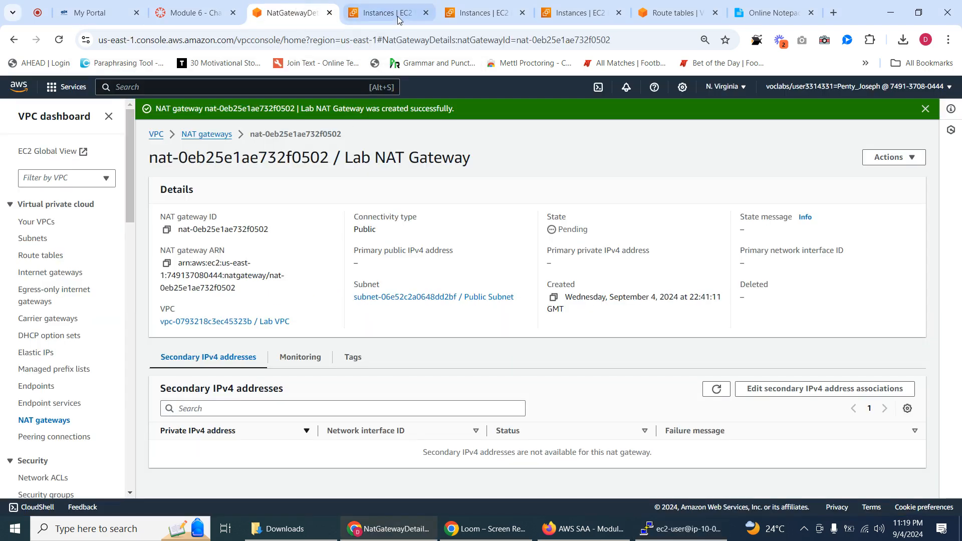
pyautogui.click(926, 110)
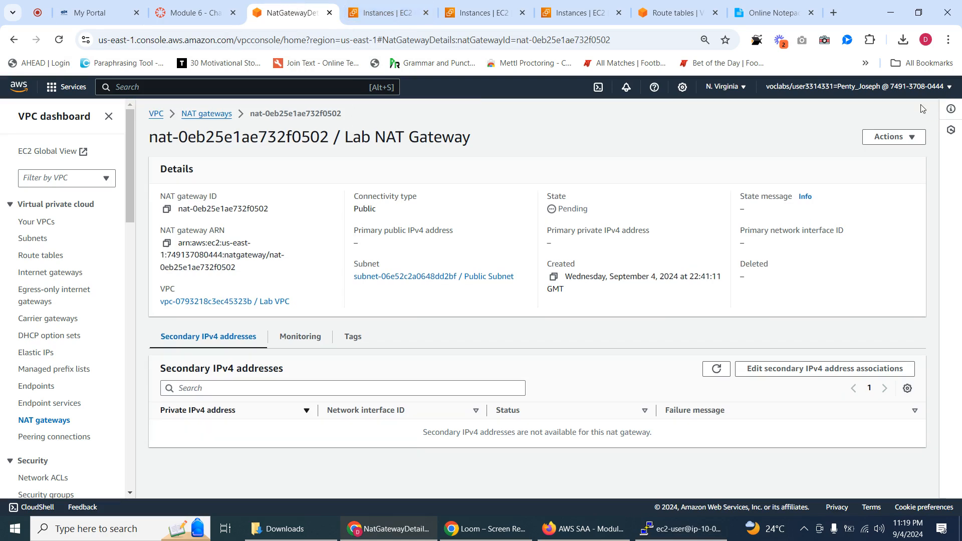
pyautogui.click(194, 115)
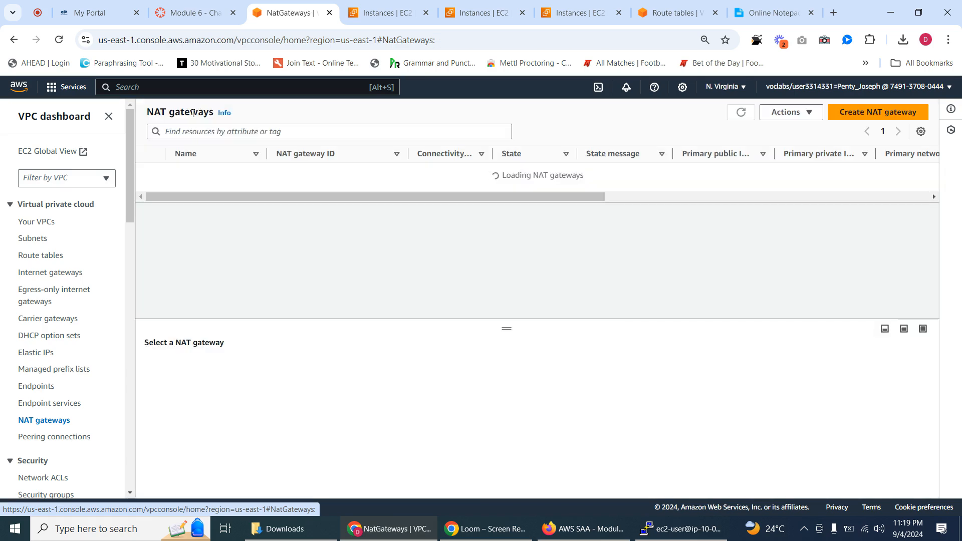
# Step: Open the Private Instance in the EC2 console and examine its summary and instance details
pyautogui.click(384, 12)
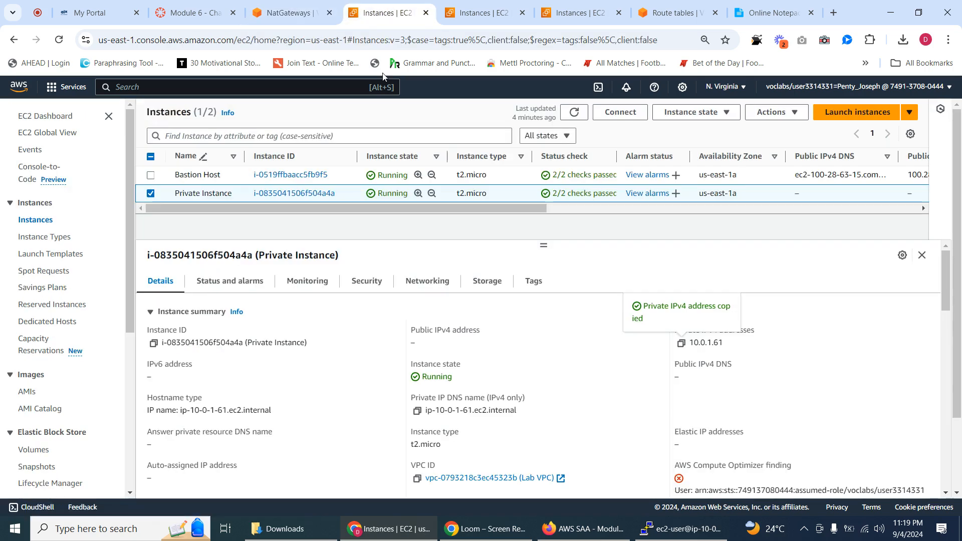
pyautogui.click(288, 196)
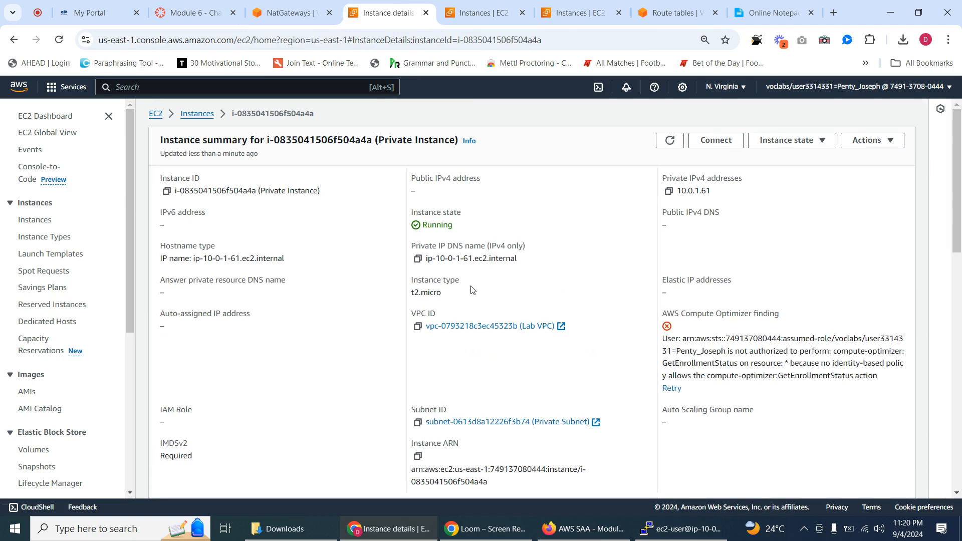
pyautogui.scroll(-10, 443, 325)
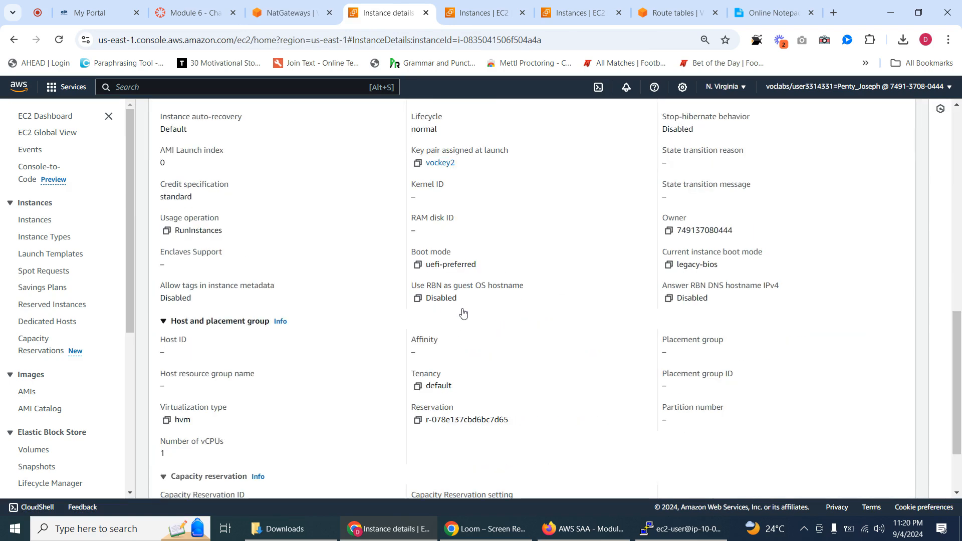
pyautogui.scroll(-2, 437, 238)
pyautogui.scroll(1, 437, 241)
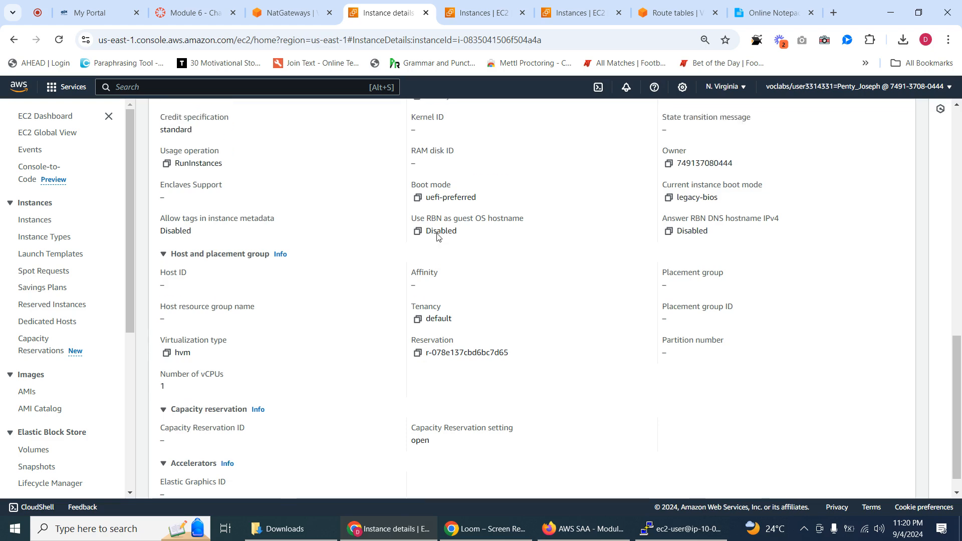
pyautogui.scroll(-1, 434, 251)
pyautogui.scroll(7, 436, 250)
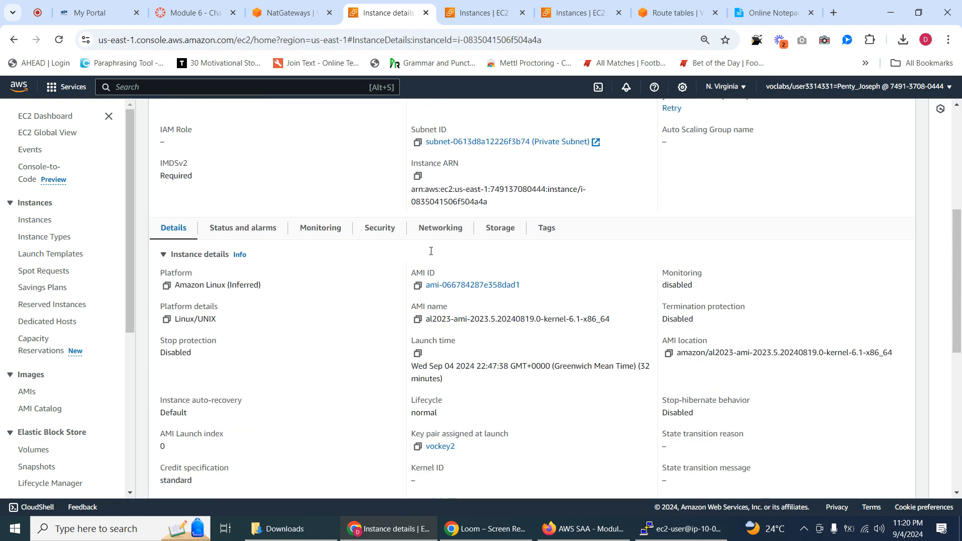
pyautogui.scroll(3, 436, 256)
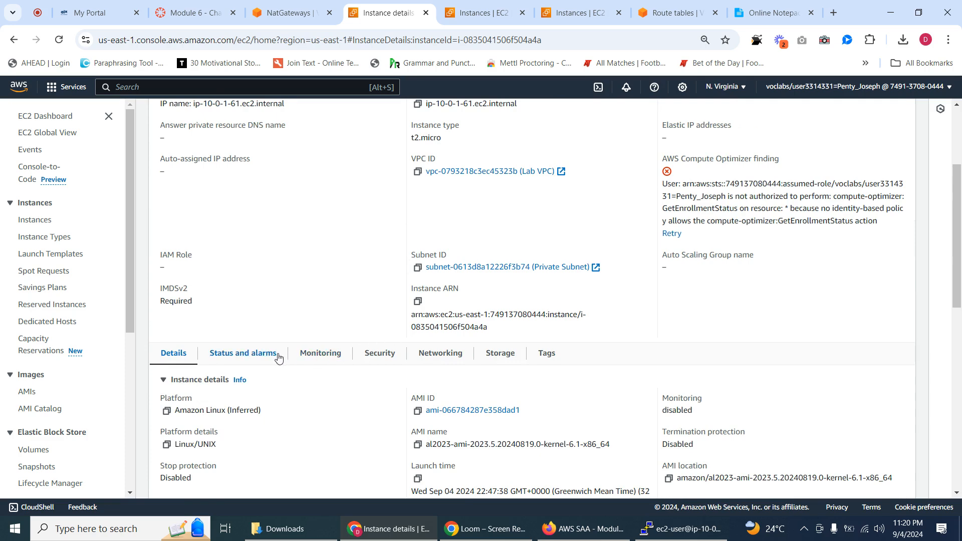
# Step: Examine the Private Instance's security group and its inbound and outbound rules
pyautogui.click(379, 360)
pyautogui.scroll(-3, 447, 321)
pyautogui.scroll(-2, 454, 316)
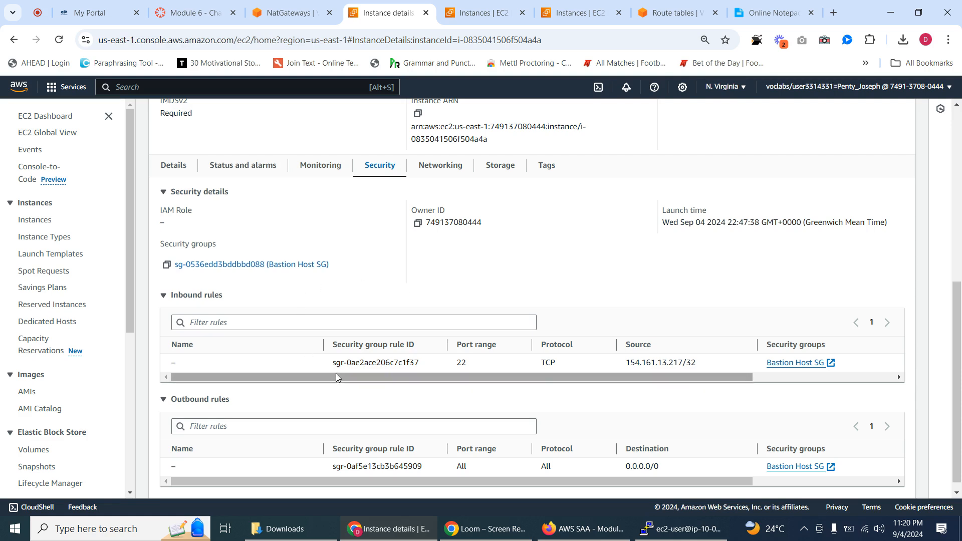
pyautogui.moveTo(335, 375); pyautogui.dragTo(516, 371)
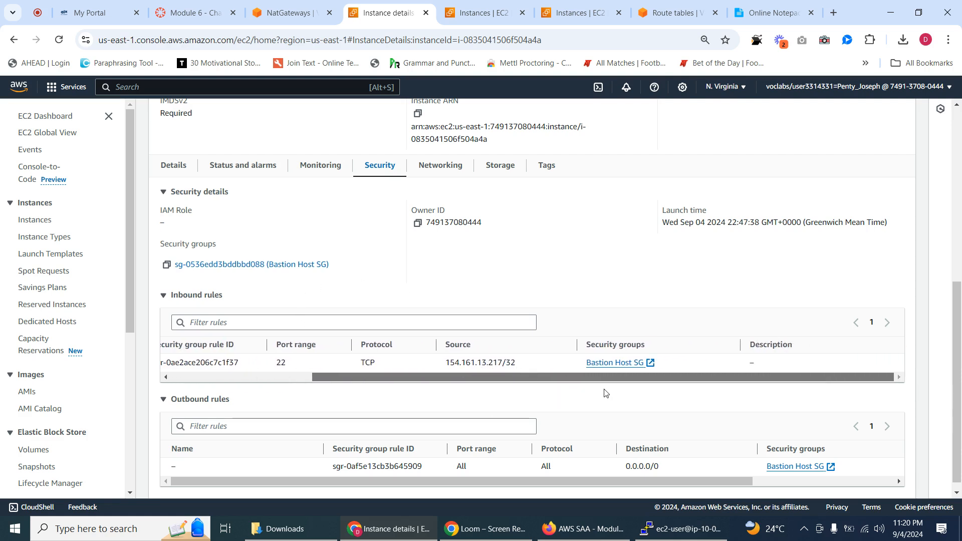
pyautogui.moveTo(460, 380); pyautogui.dragTo(281, 386)
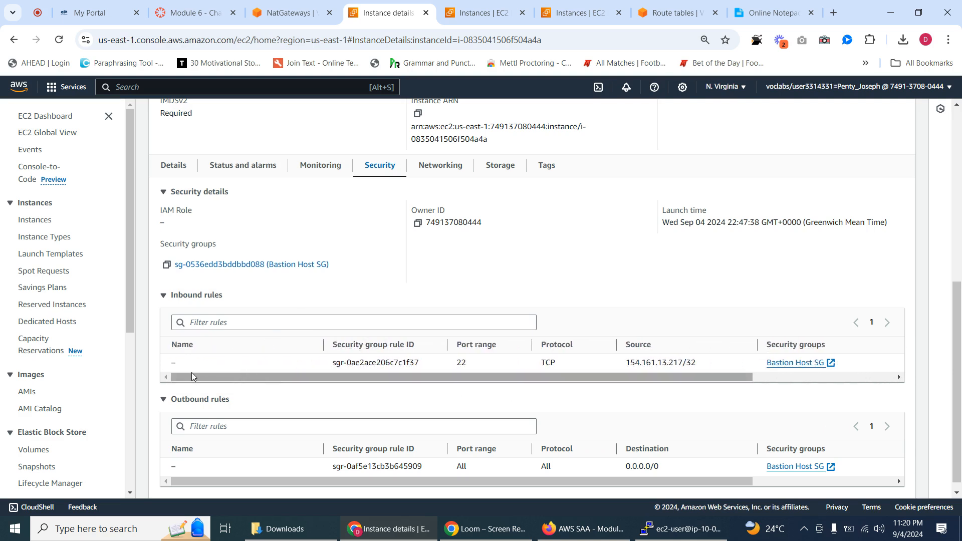
pyautogui.scroll(-1, 460, 424)
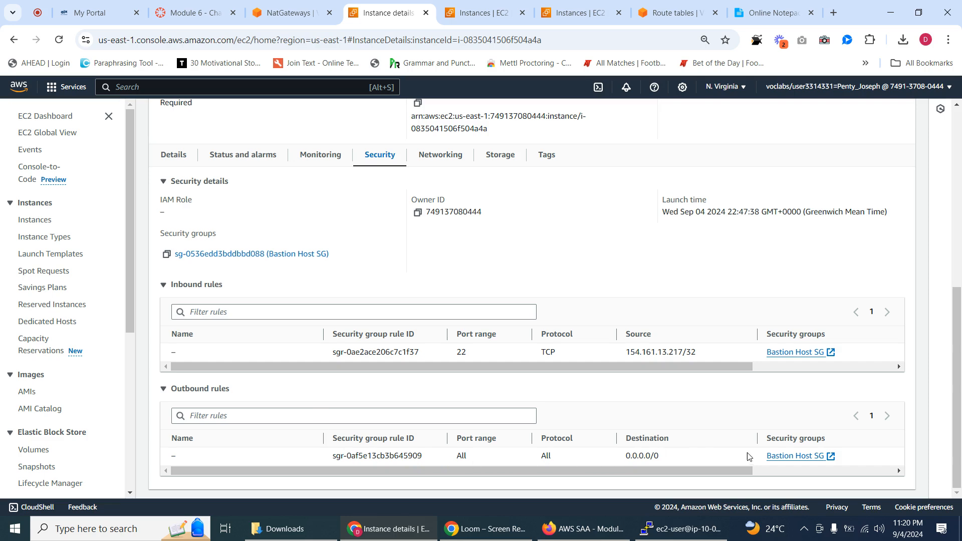
pyautogui.scroll(3, 594, 460)
pyautogui.scroll(-3, 586, 459)
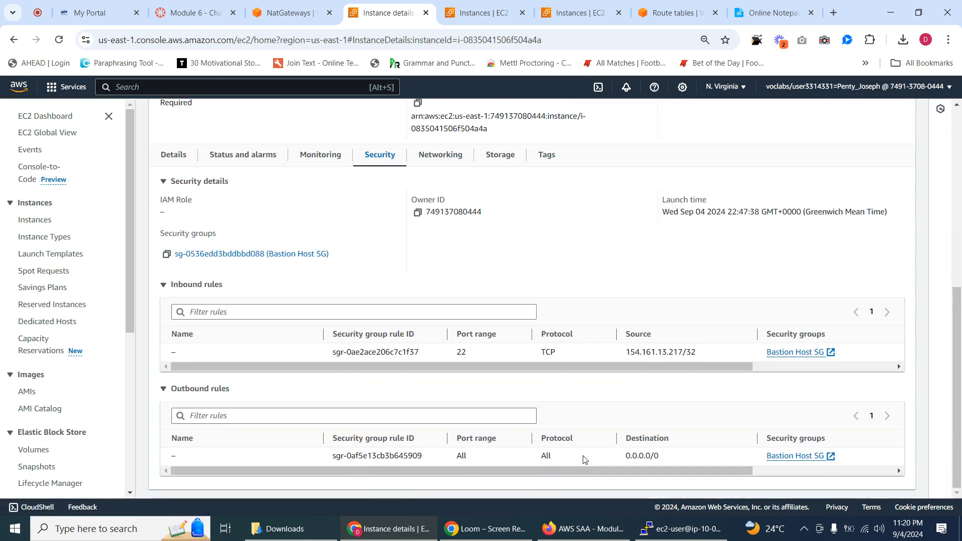
pyautogui.scroll(1, 582, 458)
pyautogui.scroll(-1, 582, 458)
pyautogui.scroll(7, 577, 321)
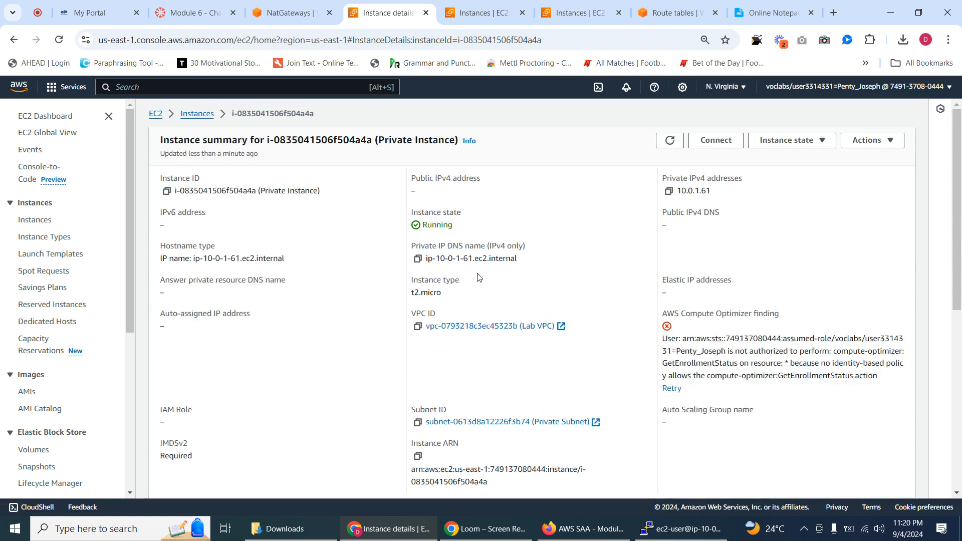
pyautogui.scroll(-6, 478, 273)
pyautogui.scroll(6, 478, 273)
# Step: Check the Lab NAT Gateway's state, and read the Task 10 network ACL requirements in the lab instructions
pyautogui.click(288, 12)
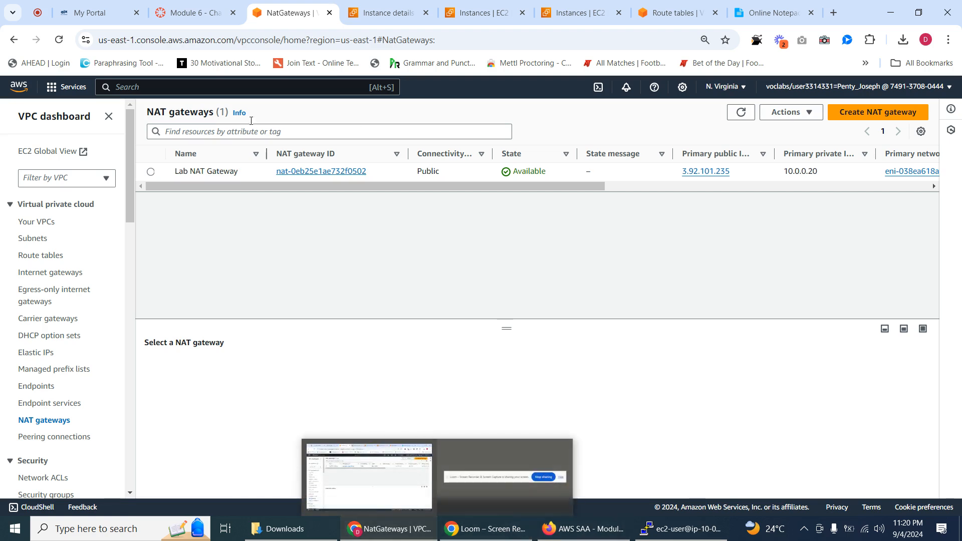
pyautogui.click(207, 9)
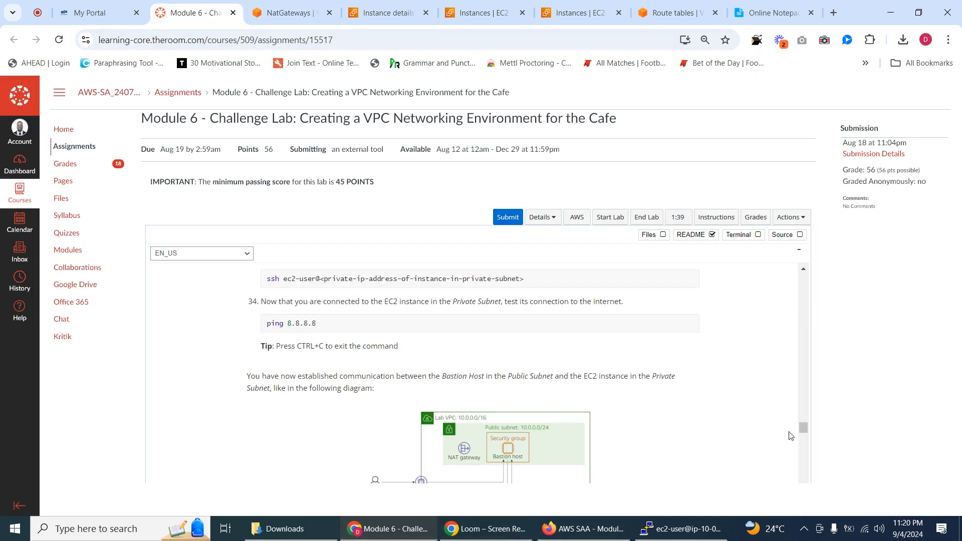
pyautogui.moveTo(804, 426); pyautogui.dragTo(801, 450)
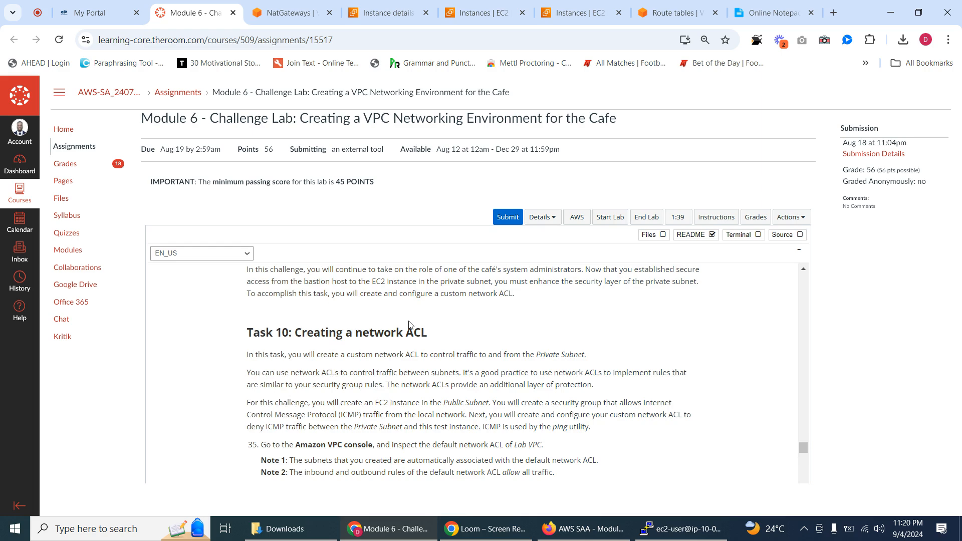
pyautogui.scroll(-3, 409, 324)
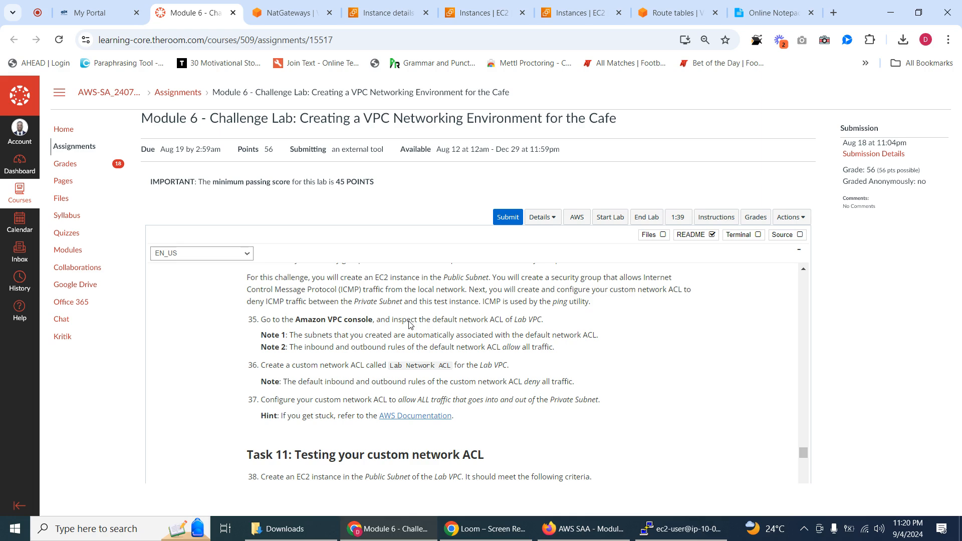
# Step: Read through the lab instructions from the network ACL tasks to the lab completion section, and back to Challenge #2
pyautogui.scroll(-1, 410, 325)
pyautogui.scroll(1, 410, 326)
pyautogui.scroll(-10, 415, 433)
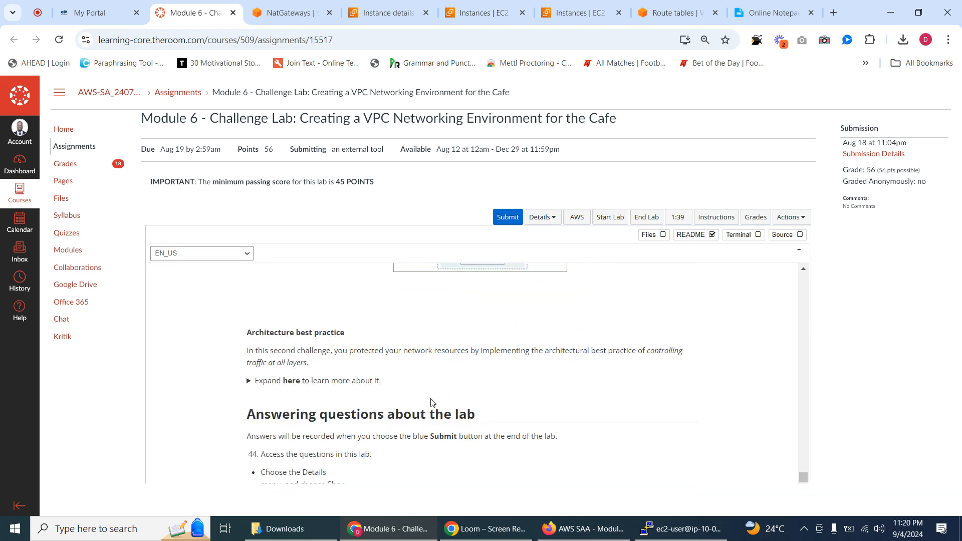
pyautogui.scroll(-8, 435, 402)
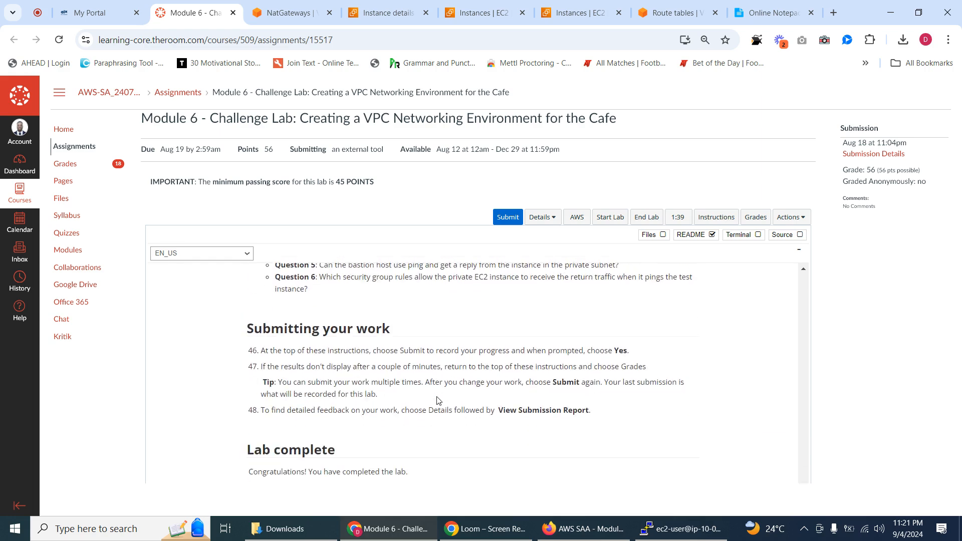
pyautogui.scroll(1, 457, 349)
pyautogui.scroll(-3, 482, 331)
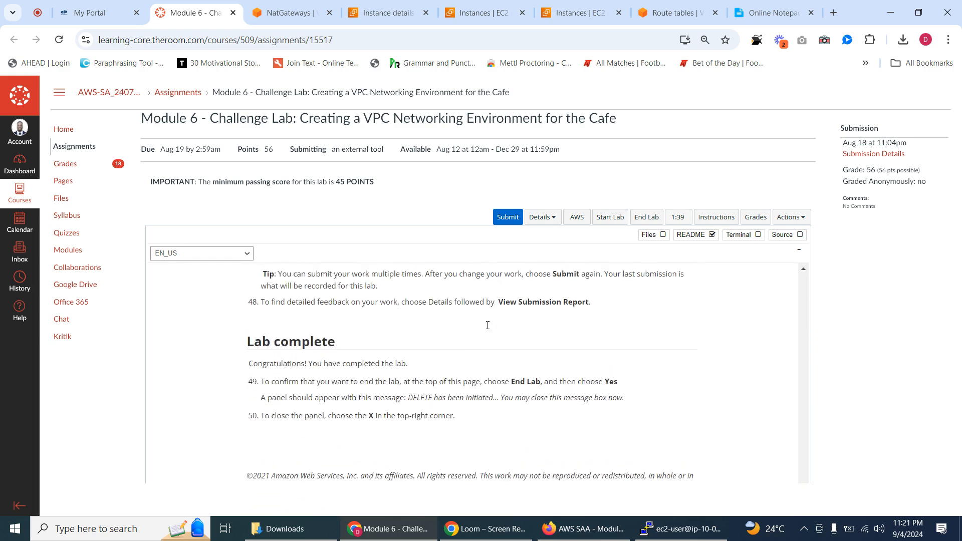
pyautogui.scroll(12, 489, 324)
pyautogui.scroll(6, 488, 326)
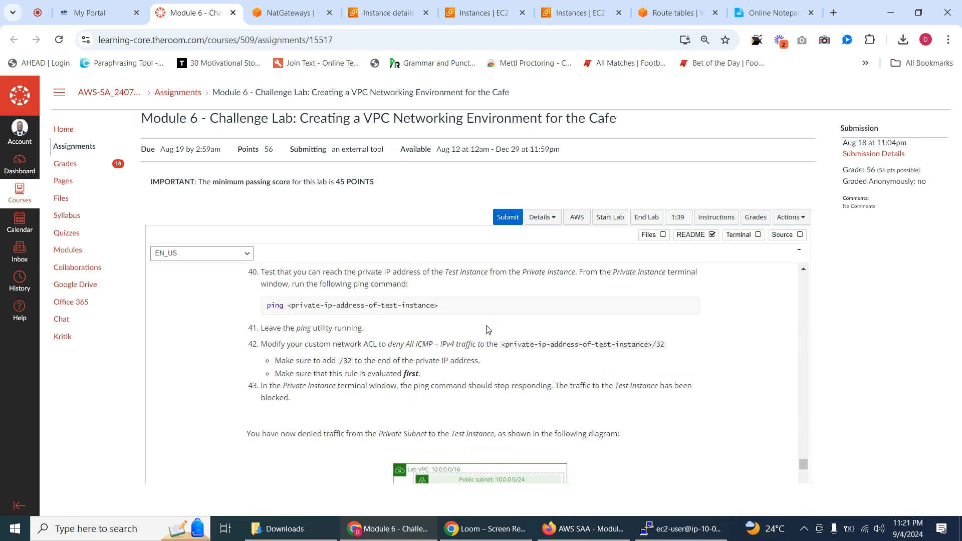
pyautogui.scroll(5, 485, 330)
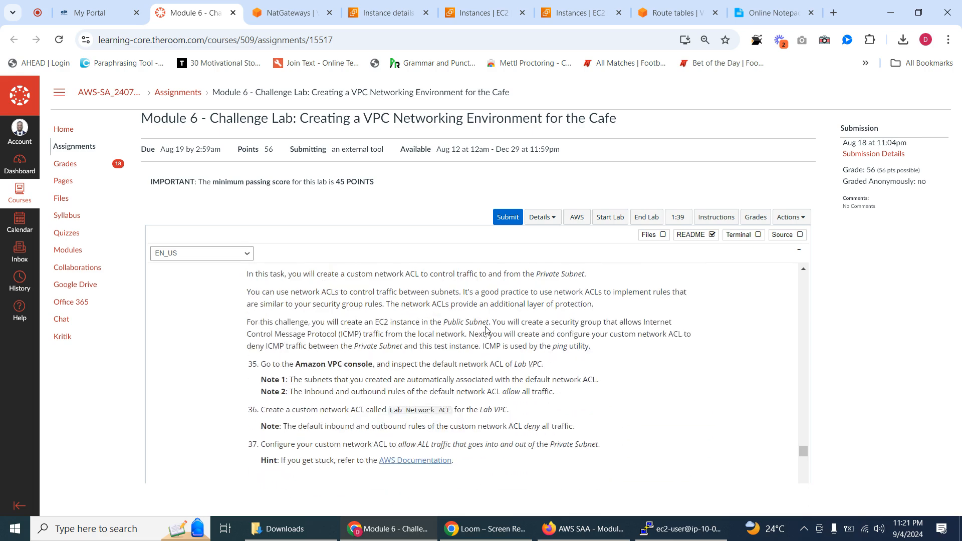
pyautogui.scroll(-1, 485, 329)
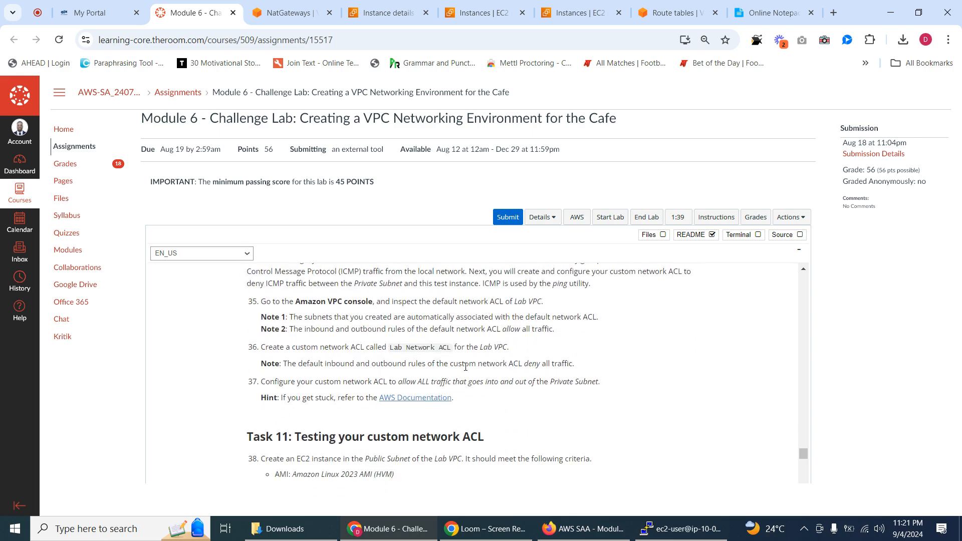
pyautogui.click(804, 270)
pyautogui.click(807, 272)
pyautogui.click(808, 273)
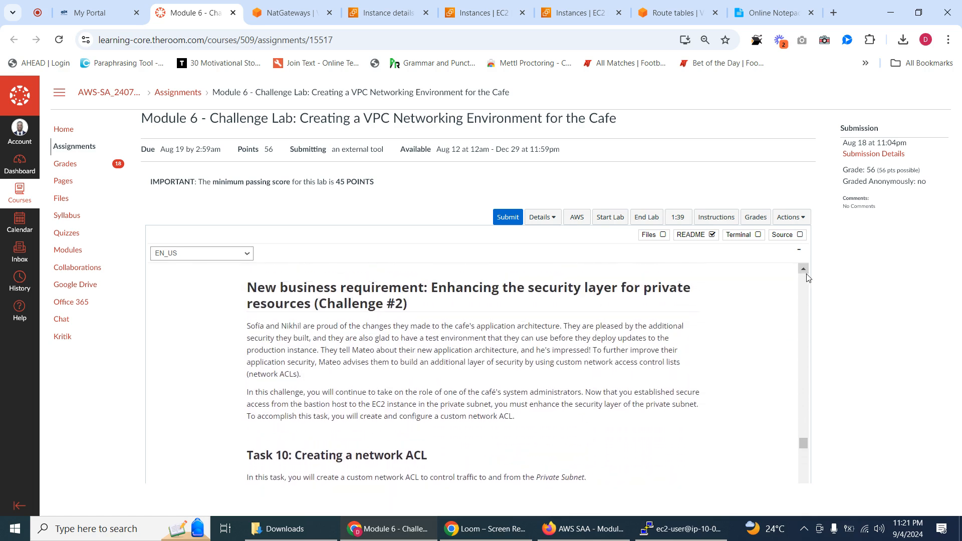
pyautogui.click(807, 273)
pyautogui.click(807, 273)
pyautogui.click(806, 273)
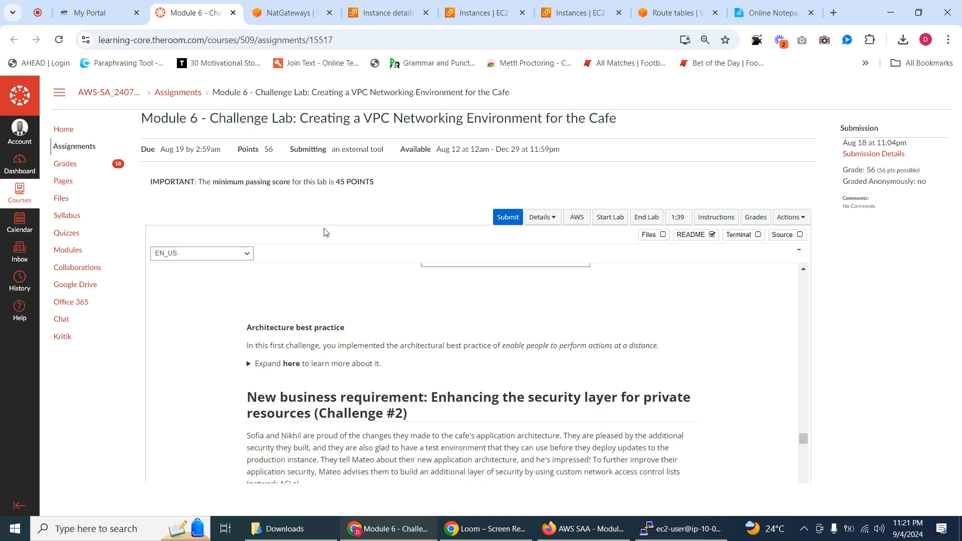
# Step: Check the NAT gateway list and the bastion host's terminal session, and return to the Task 10 instructions
pyautogui.click(281, 13)
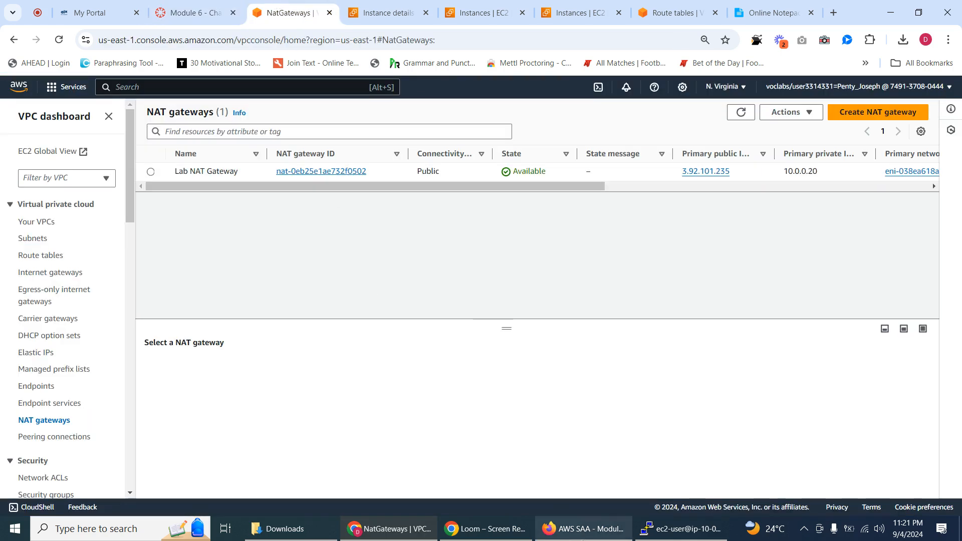
pyautogui.moveTo(682, 538)
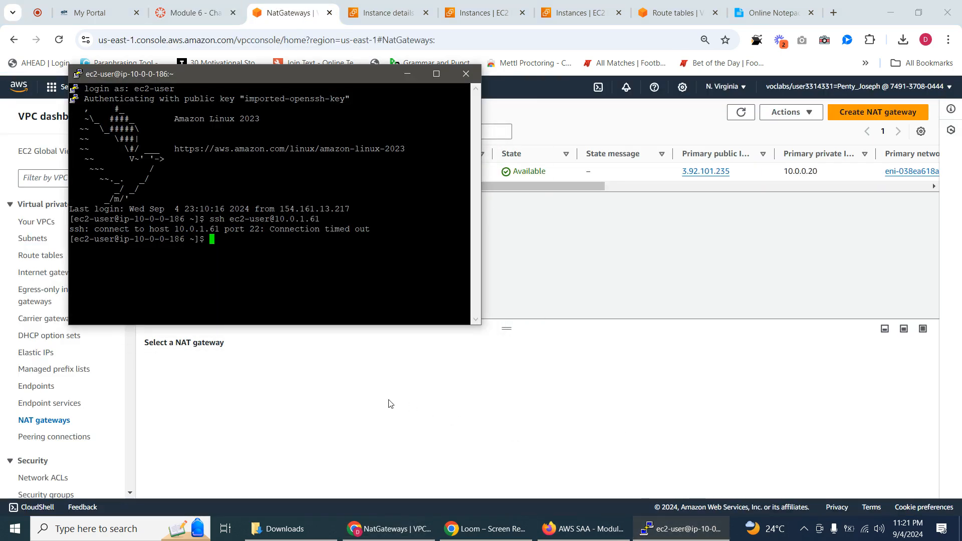
pyautogui.click(330, 398)
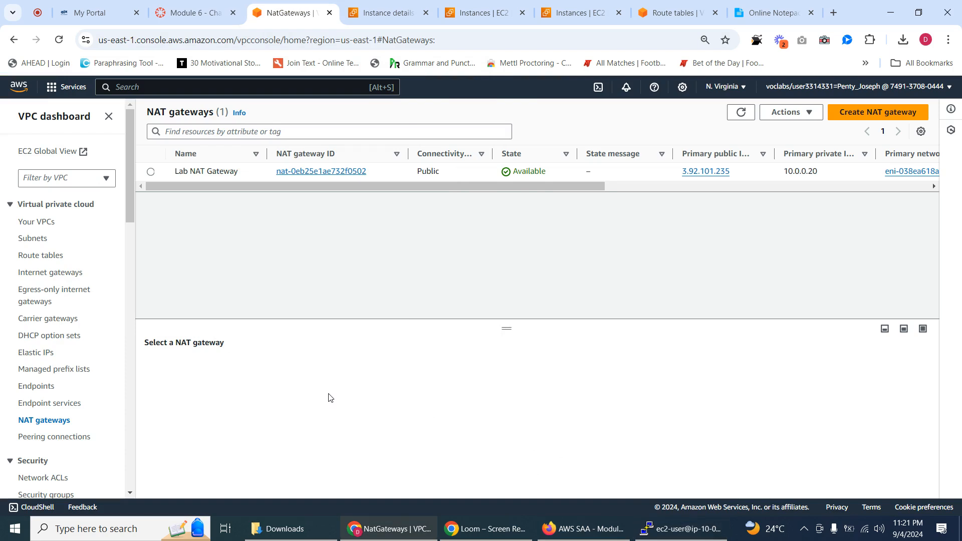
pyautogui.click(179, 14)
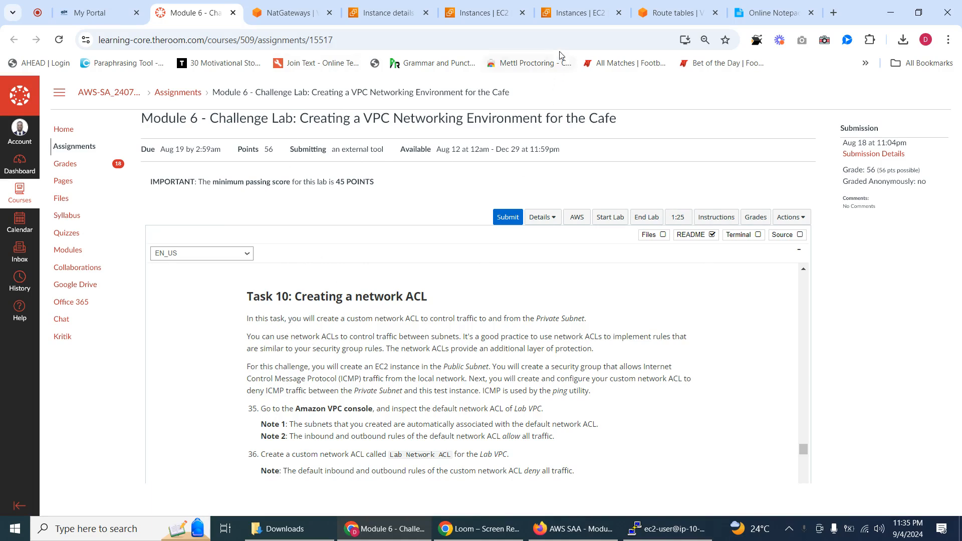
# Step: Find and open the list of network ACLs in the VPC console
pyautogui.click(287, 14)
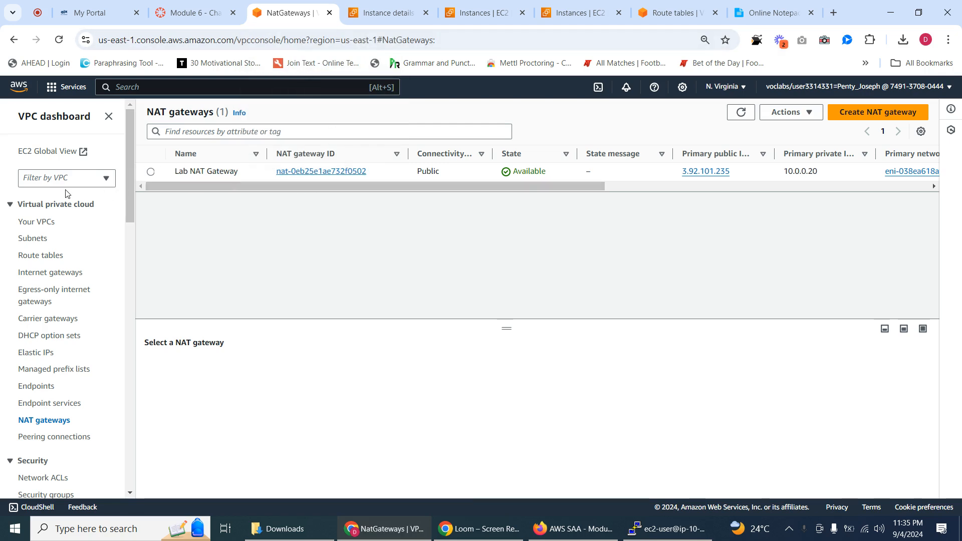
pyautogui.moveTo(130, 206); pyautogui.dragTo(101, 330)
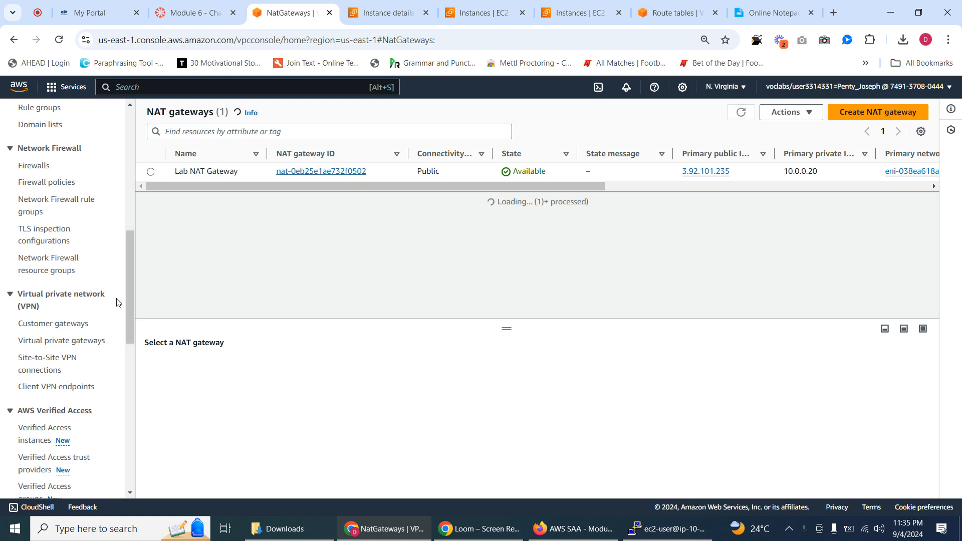
pyautogui.moveTo(125, 271); pyautogui.dragTo(149, 148)
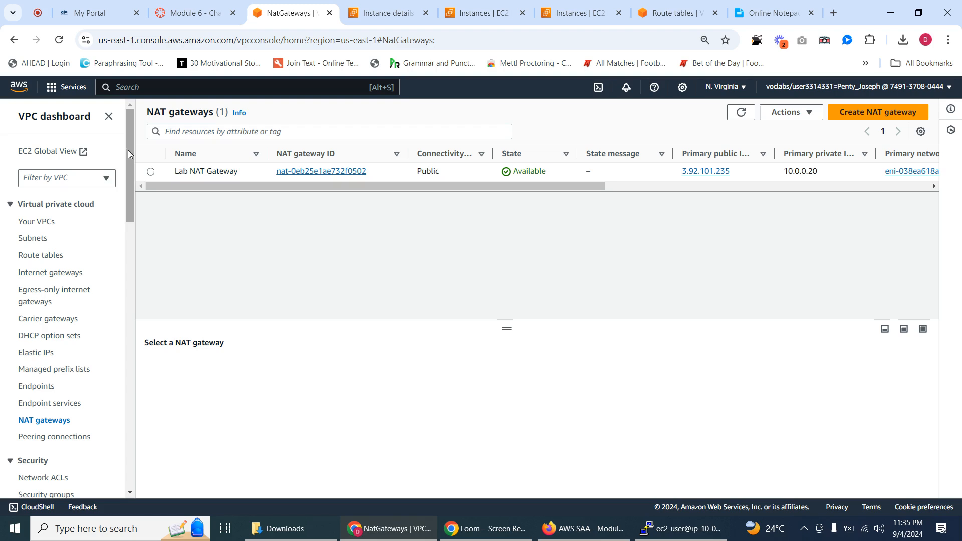
pyautogui.click(41, 224)
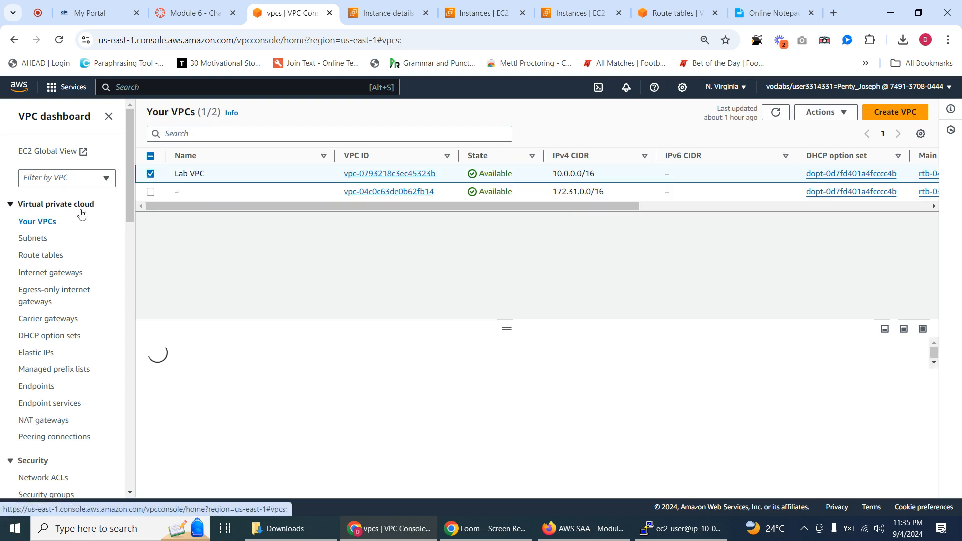
pyautogui.click(151, 175)
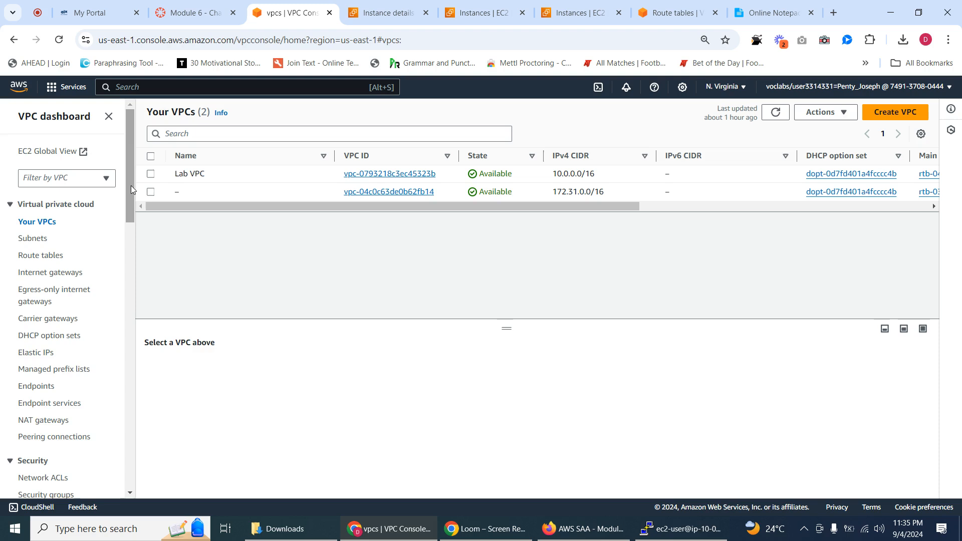
pyautogui.moveTo(131, 186); pyautogui.dragTo(132, 235)
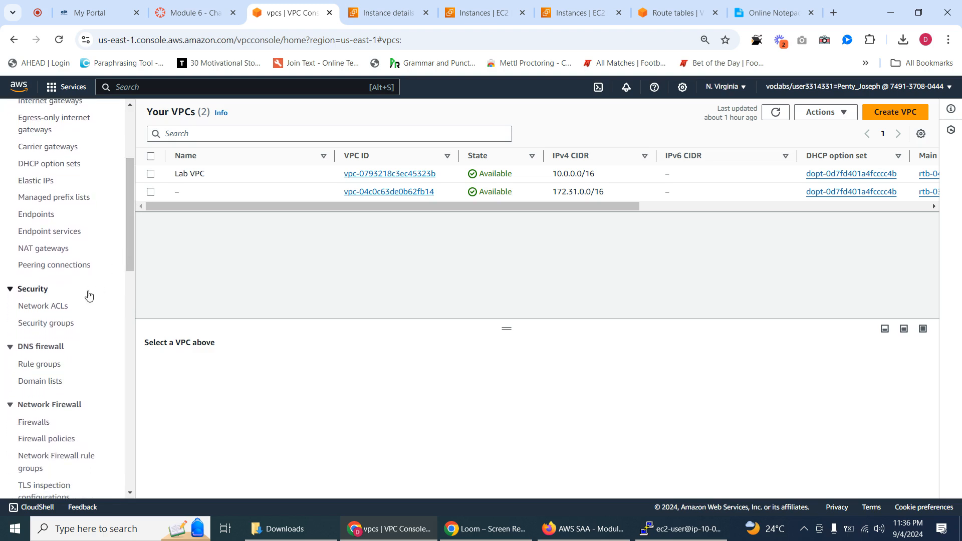
pyautogui.click(48, 308)
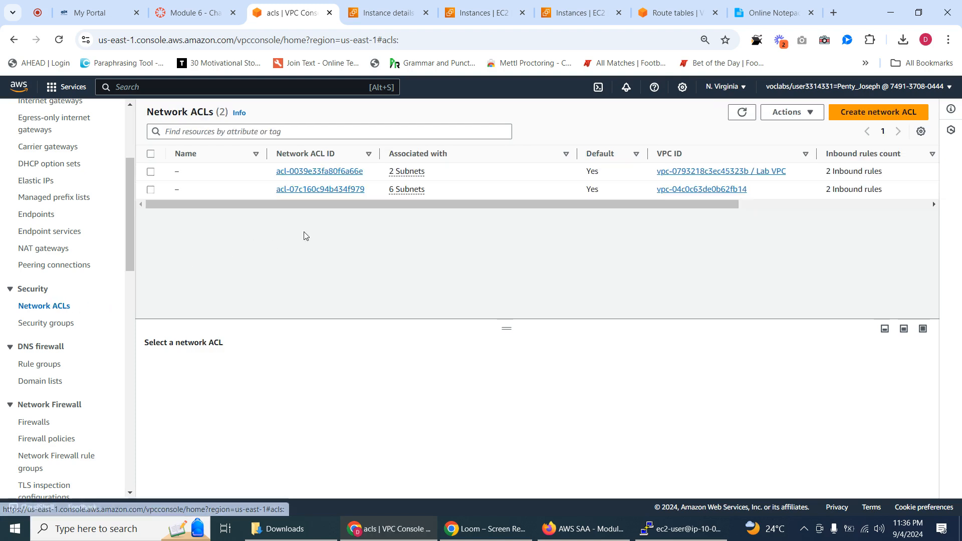
# Step: Copy the custom network ACL name "Lab Network ACL" from item 36 of the lab instructions
pyautogui.click(202, 16)
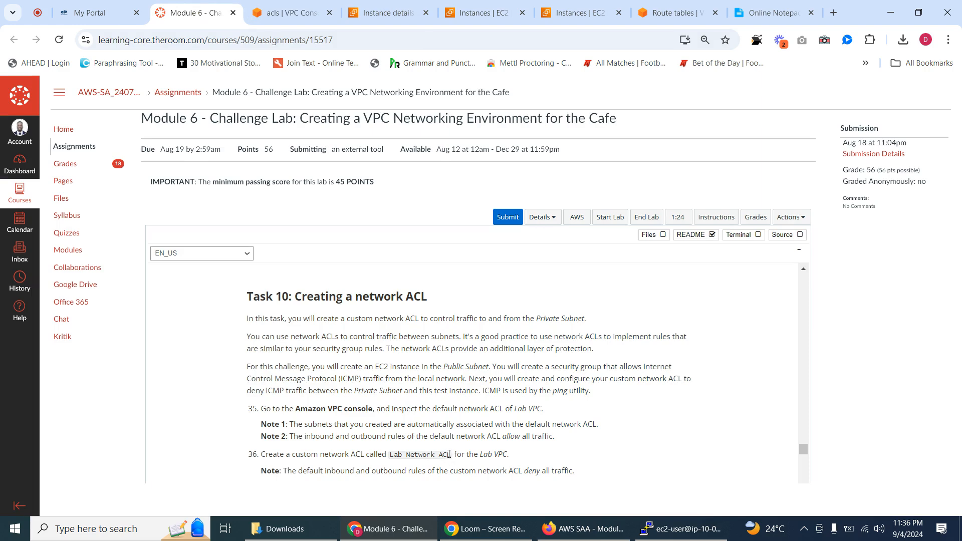
pyautogui.moveTo(450, 454); pyautogui.dragTo(391, 454)
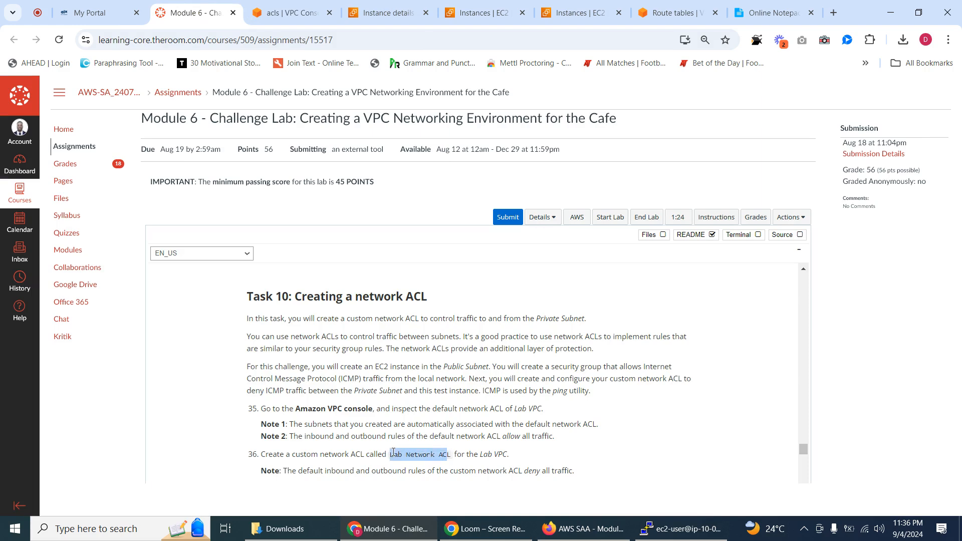
pyautogui.rightClick(400, 458)
pyautogui.click(443, 322)
pyautogui.moveTo(451, 456); pyautogui.dragTo(392, 455)
pyautogui.rightClick(394, 455)
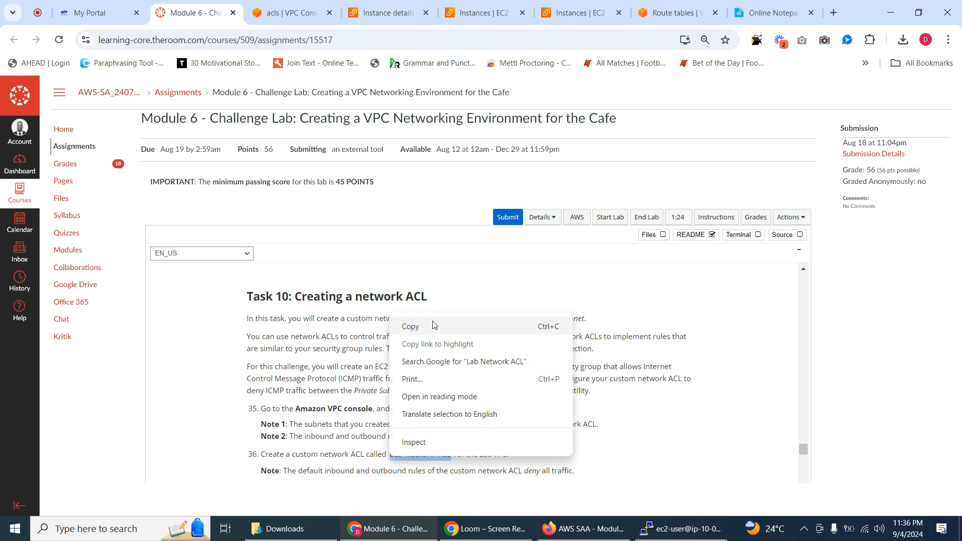
pyautogui.click(434, 326)
# Step: Create a network ACL named Lab Network ACL for the Lab VPC in the VPC console
pyautogui.click(285, 13)
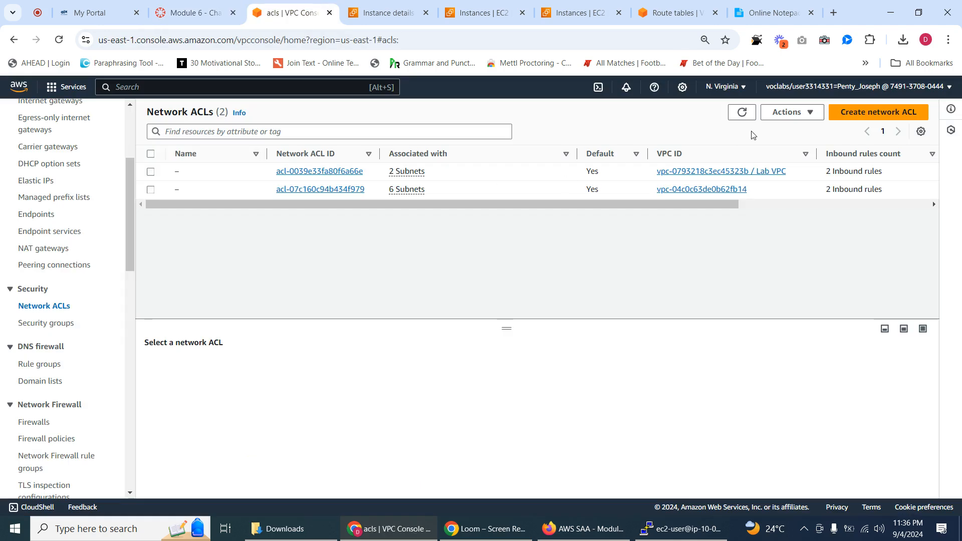
pyautogui.click(861, 118)
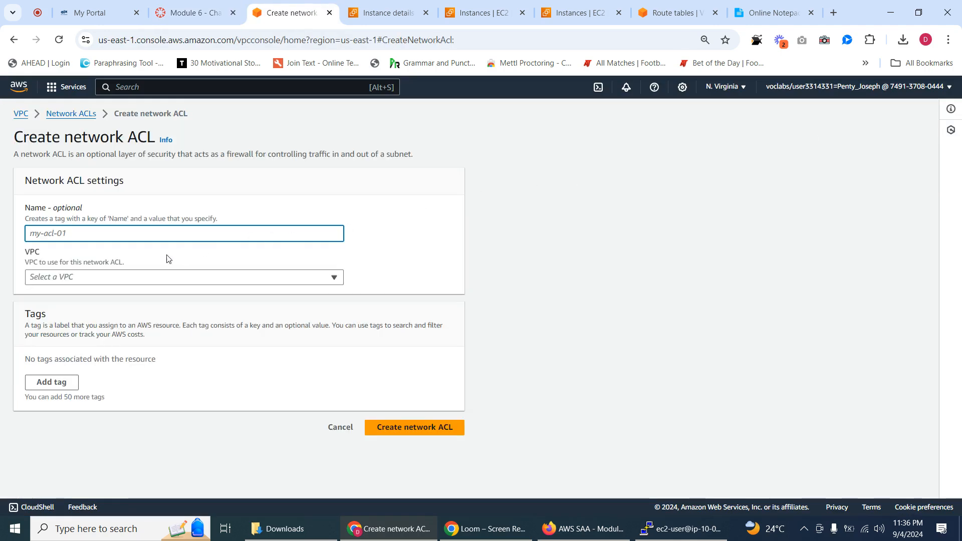
pyautogui.rightClick(101, 235)
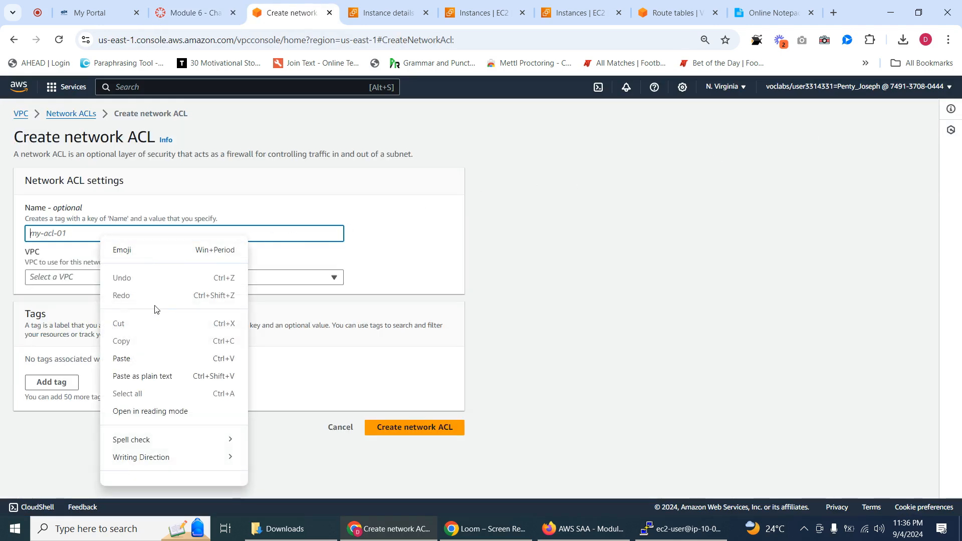
pyautogui.click(147, 360)
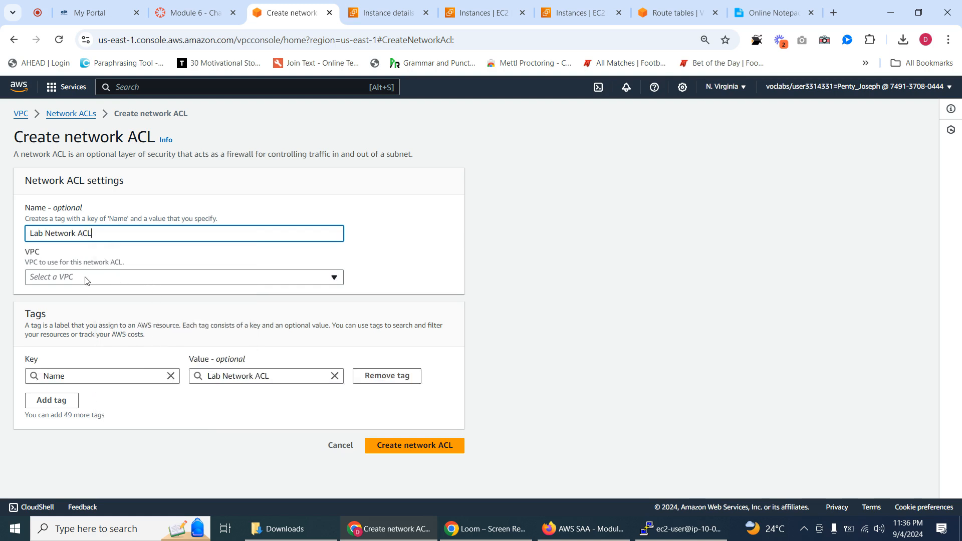
pyautogui.click(86, 279)
pyautogui.click(141, 309)
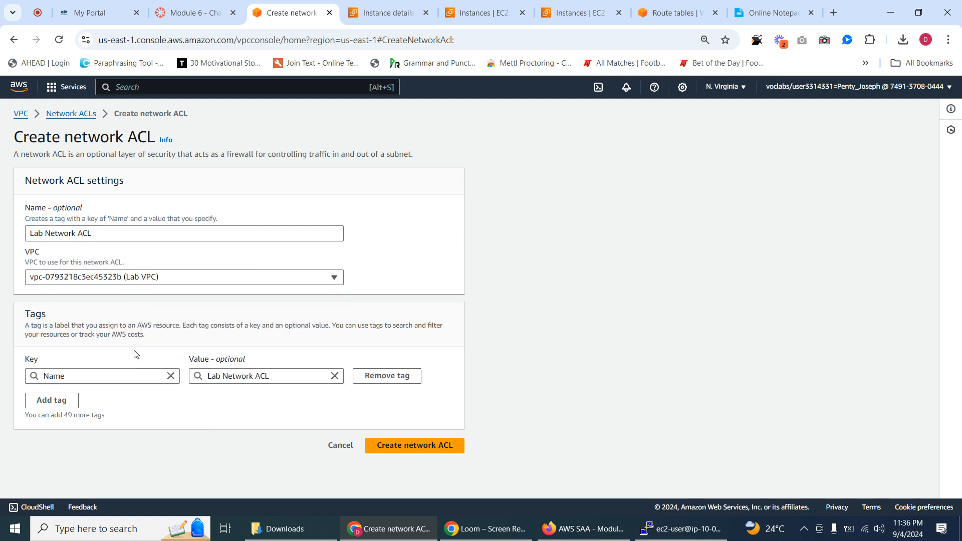
pyautogui.click(398, 446)
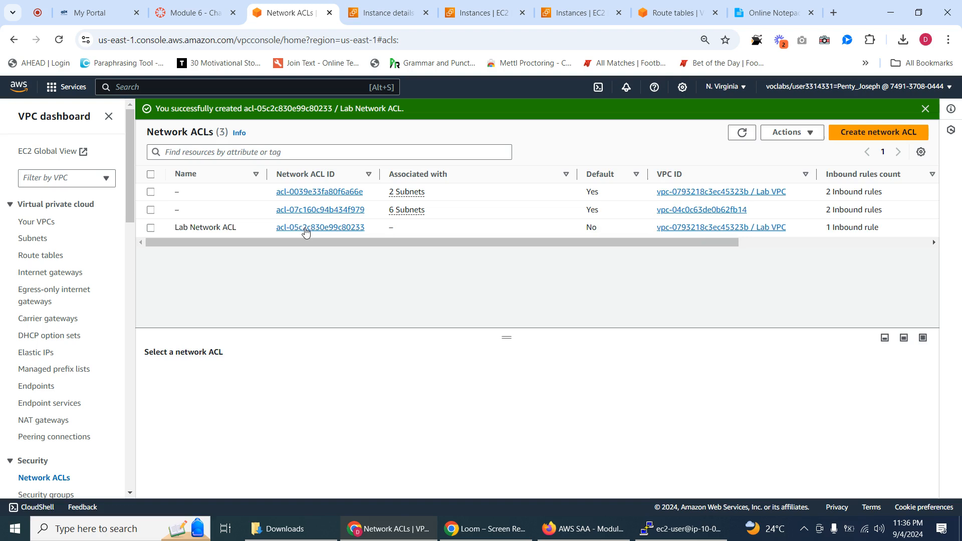
# Step: Open the details of Lab Network ACL, and read item 37 of the lab instructions on configuring its traffic rules
pyautogui.click(305, 228)
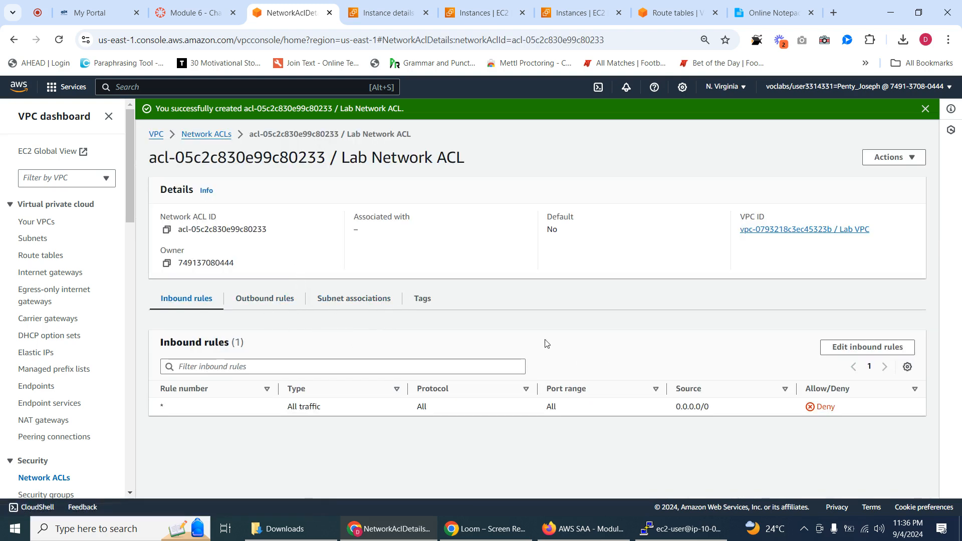
pyautogui.click(95, 12)
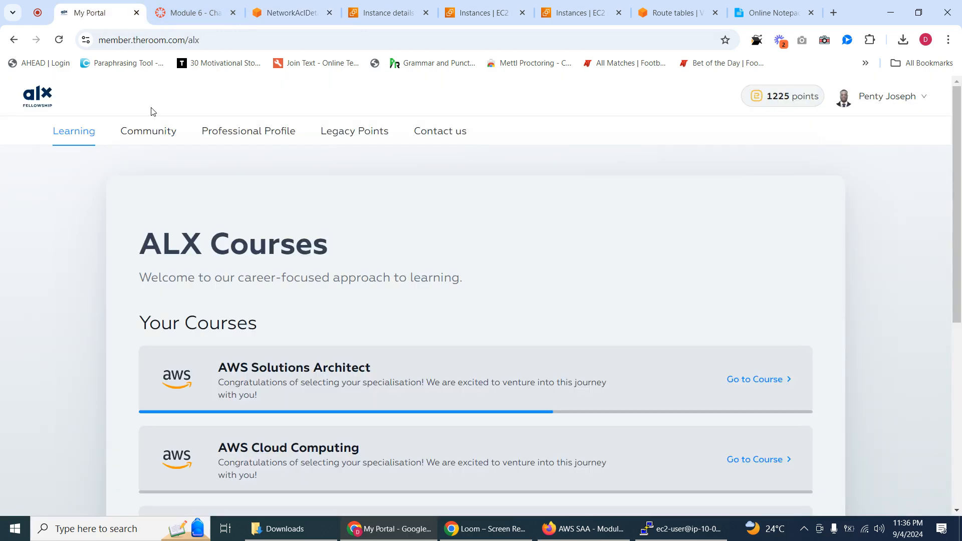
pyautogui.click(196, 7)
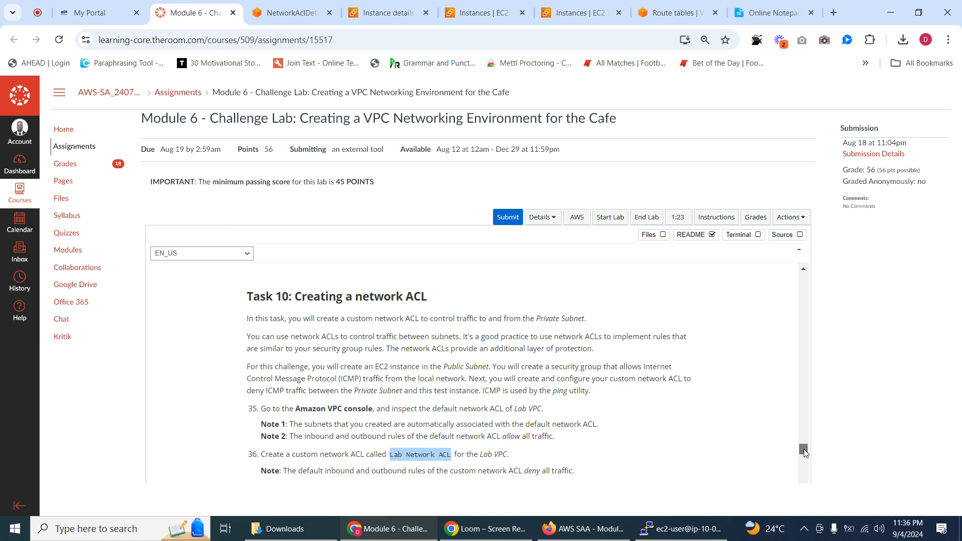
pyautogui.moveTo(805, 449); pyautogui.dragTo(804, 452)
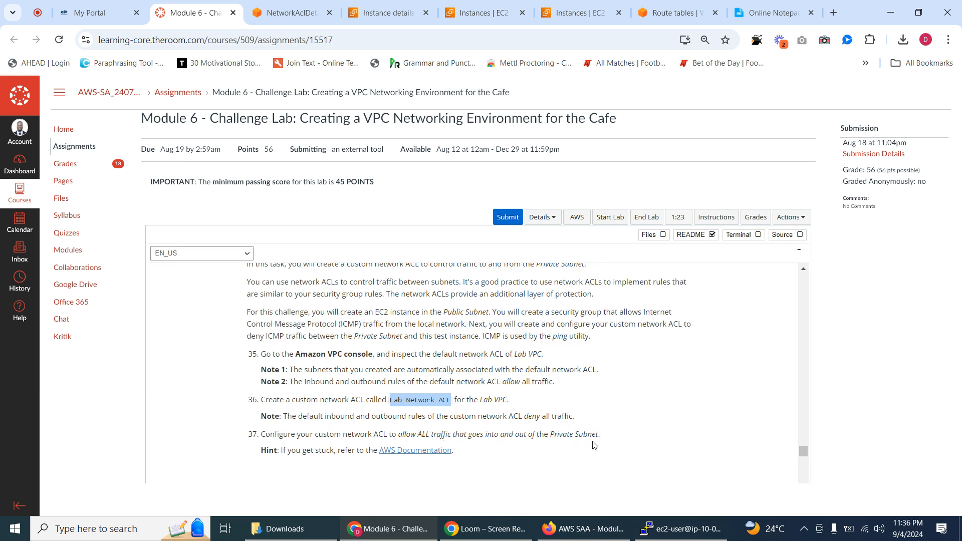
# Step: Add and save inbound rule 100 on Lab Network ACL, allowing all traffic from 0.0.0.0/0, in the VPC console
pyautogui.click(301, 15)
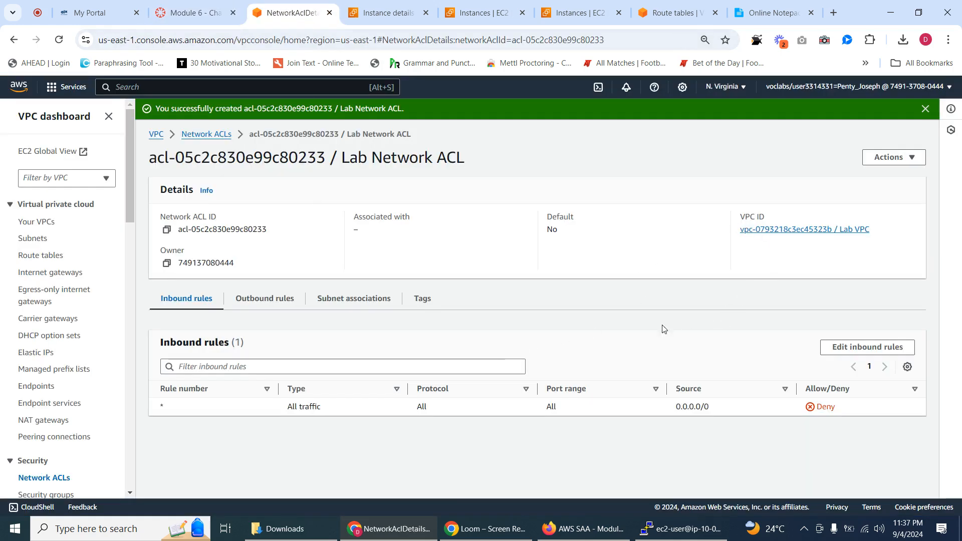
pyautogui.click(260, 303)
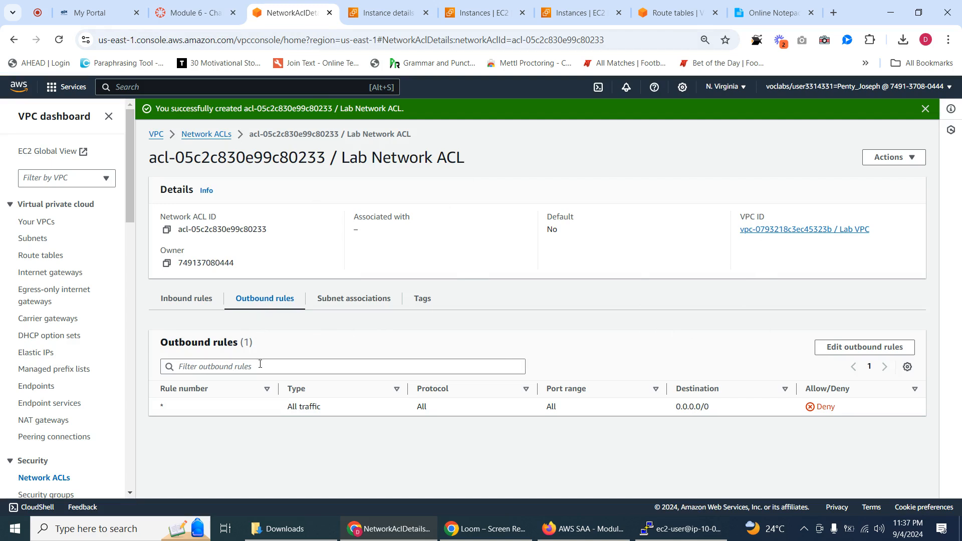
pyautogui.click(197, 301)
pyautogui.click(852, 354)
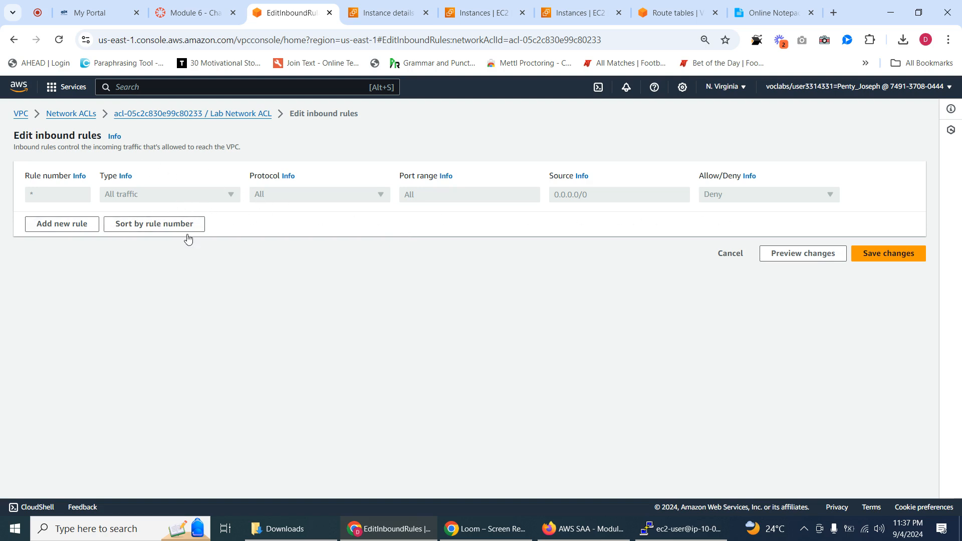
pyautogui.click(65, 224)
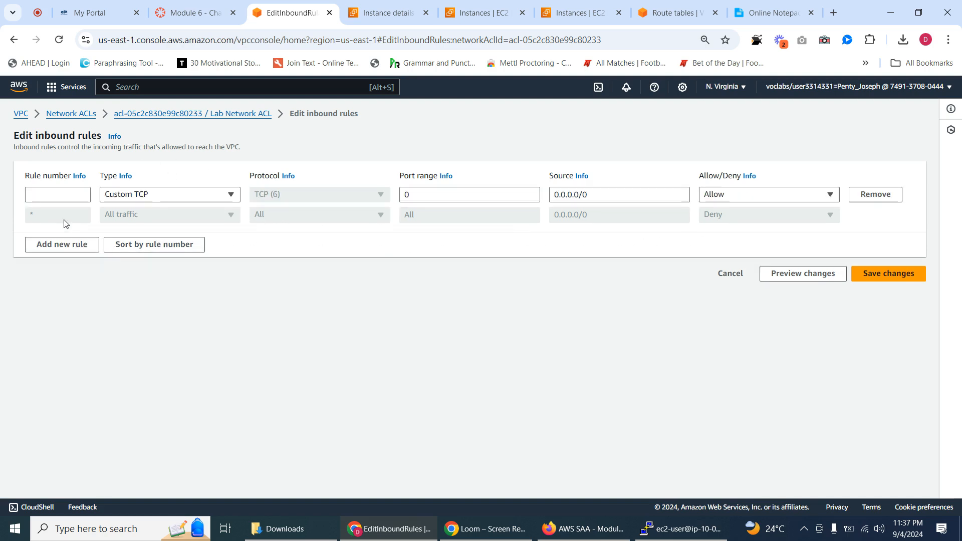
pyautogui.click(57, 195)
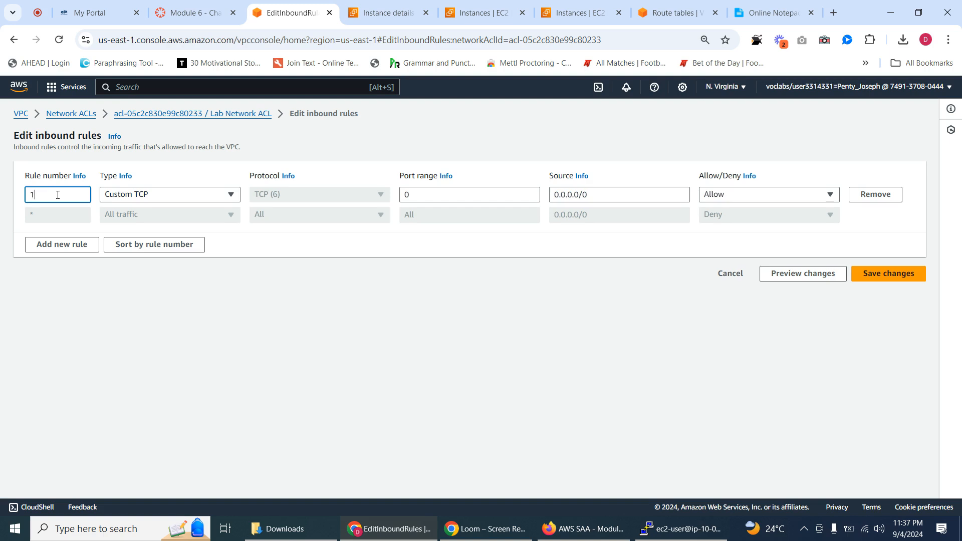
pyautogui.click(156, 196)
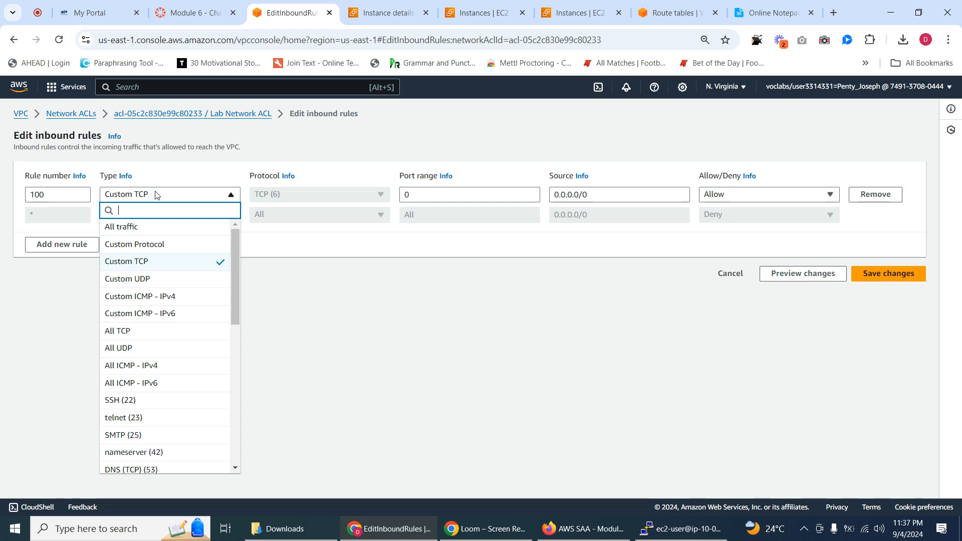
pyautogui.click(160, 229)
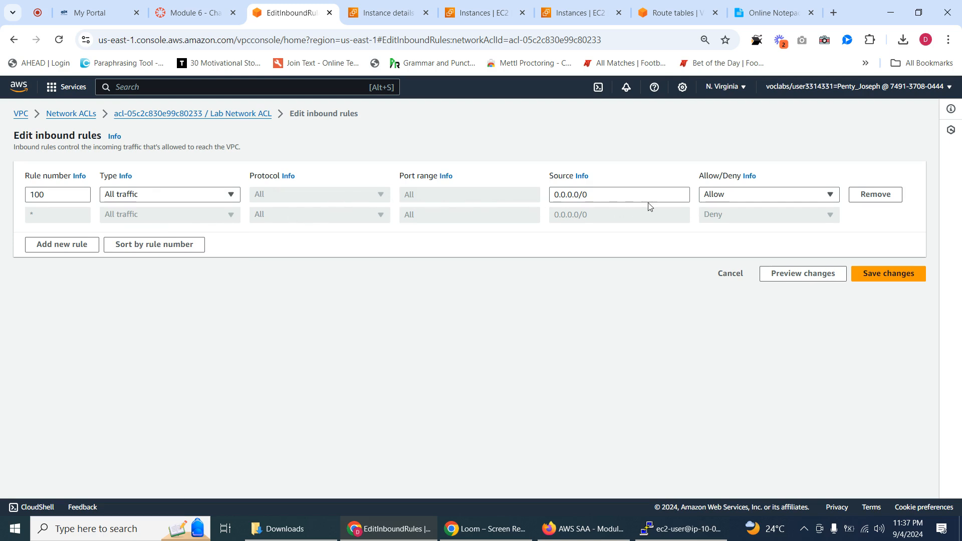
pyautogui.click(766, 200)
pyautogui.click(767, 202)
pyautogui.click(899, 285)
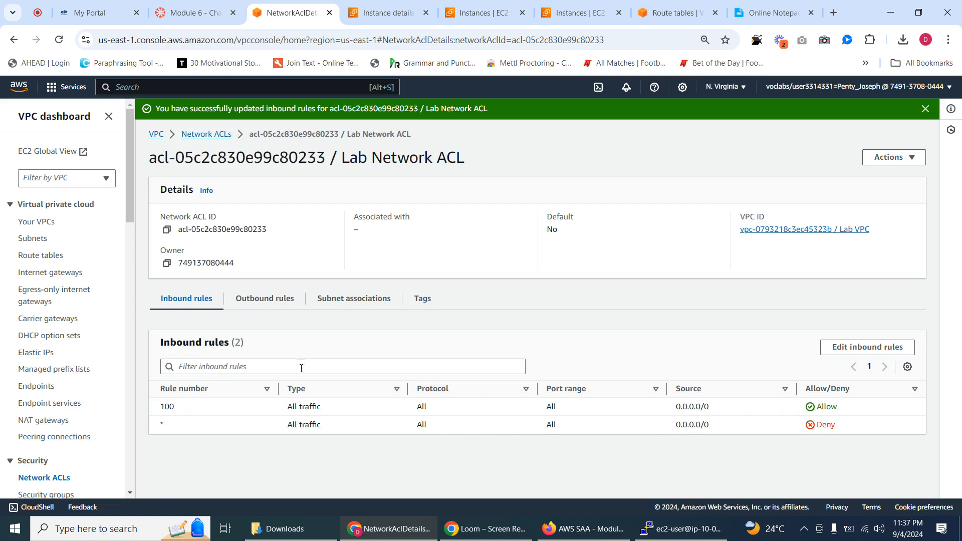
# Step: Add and save outbound rule 11 on Lab Network ACL, allowing all traffic to 0.0.0.0/0
pyautogui.click(266, 298)
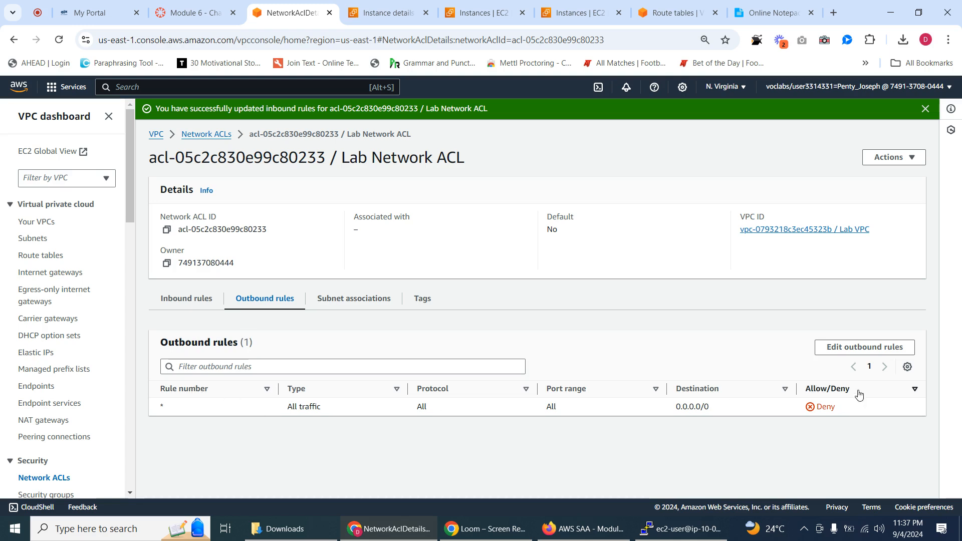
pyautogui.click(847, 350)
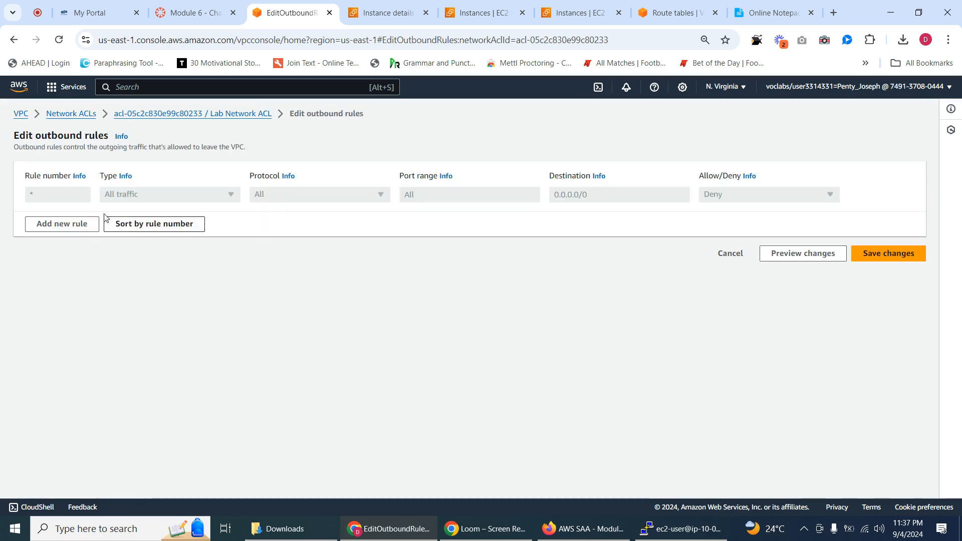
pyautogui.click(60, 223)
pyautogui.click(60, 196)
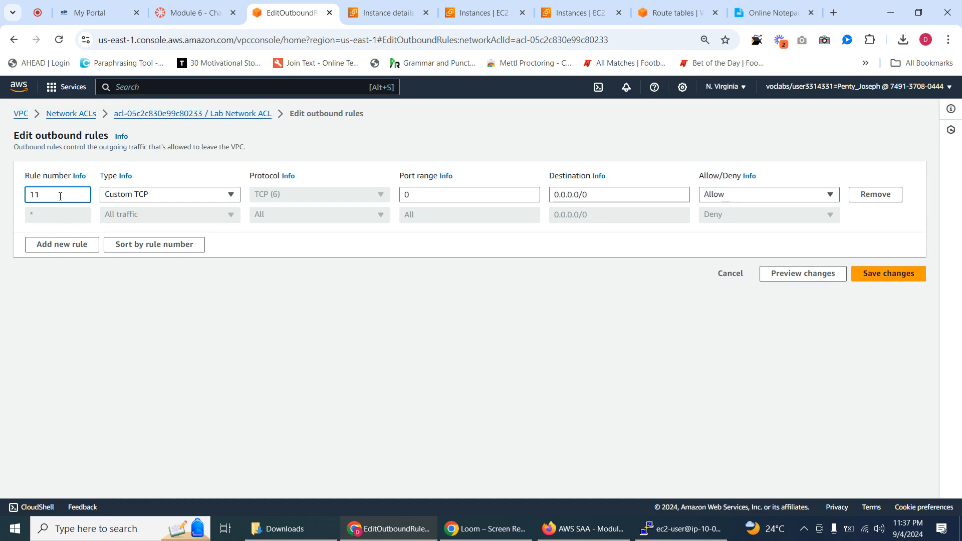
pyautogui.click(160, 195)
pyautogui.click(151, 224)
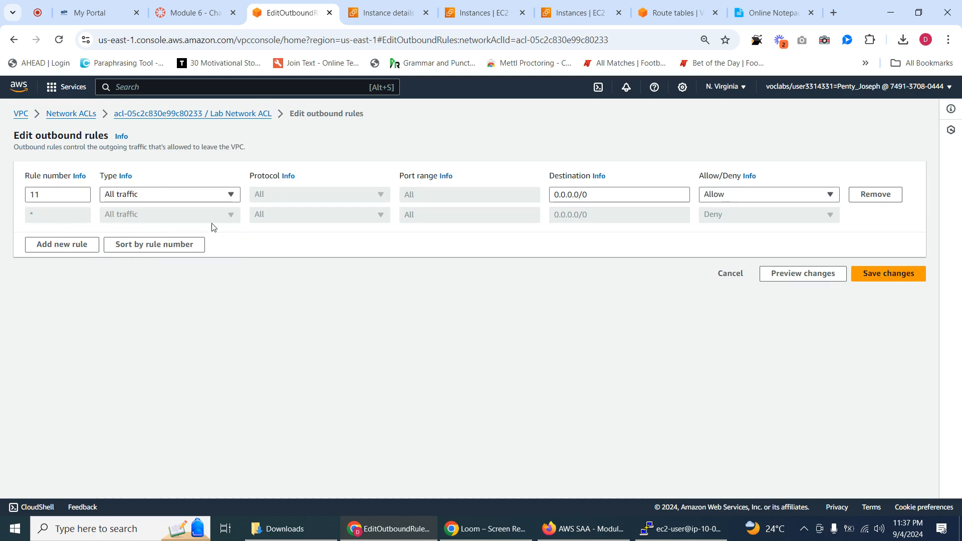
pyautogui.click(858, 277)
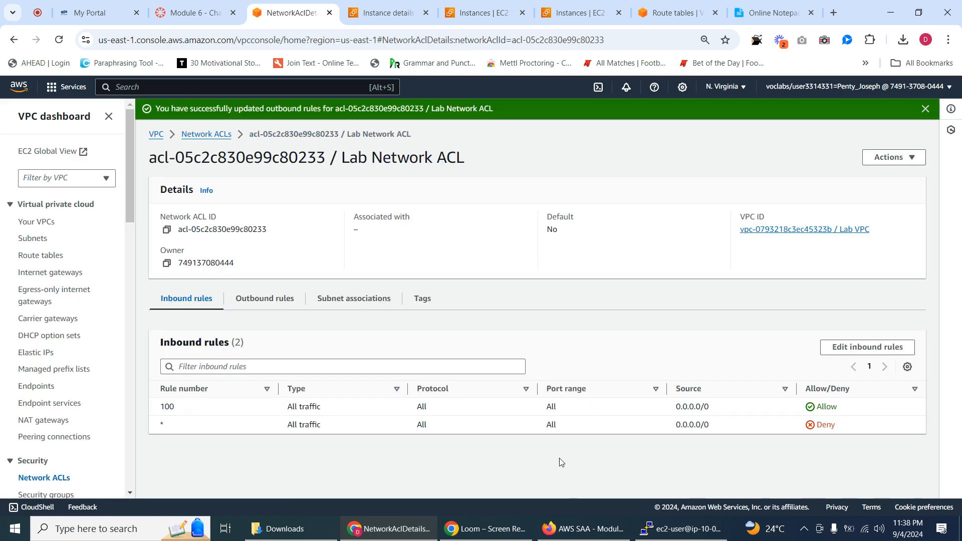
pyautogui.click(926, 109)
# Step: Copy the instance name "Test Instance" from the Task 11 criteria in the lab instructions
pyautogui.click(177, 13)
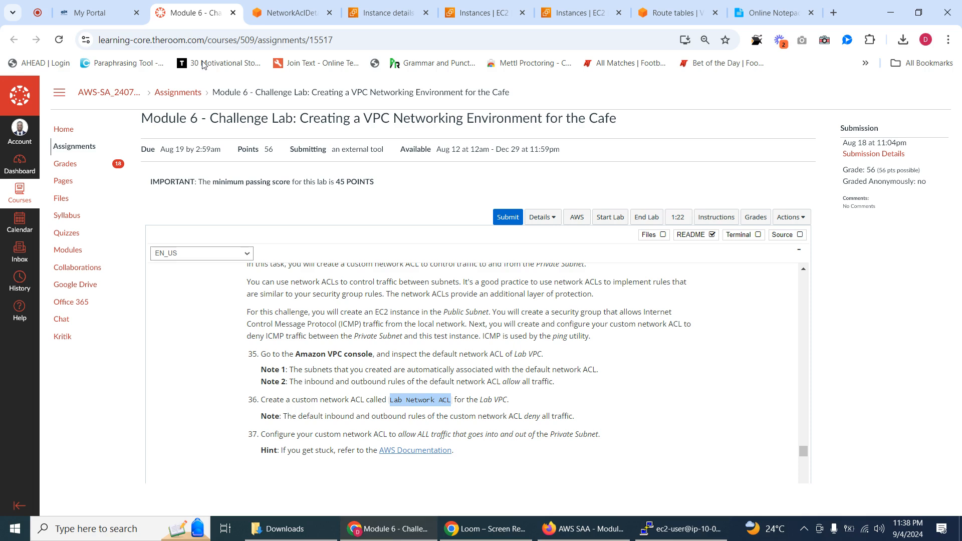
pyautogui.moveTo(802, 451); pyautogui.dragTo(802, 461)
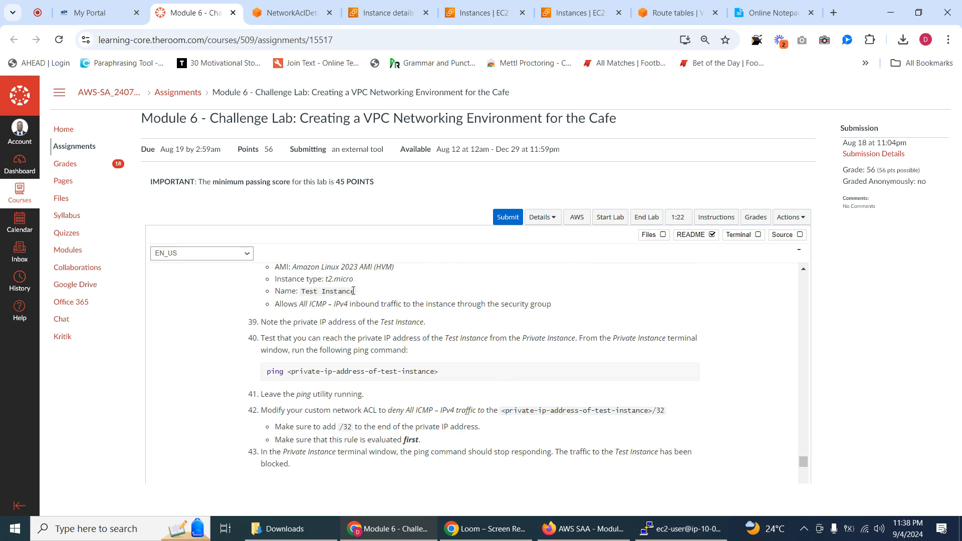
pyautogui.moveTo(354, 292); pyautogui.dragTo(308, 294)
pyautogui.rightClick(313, 293)
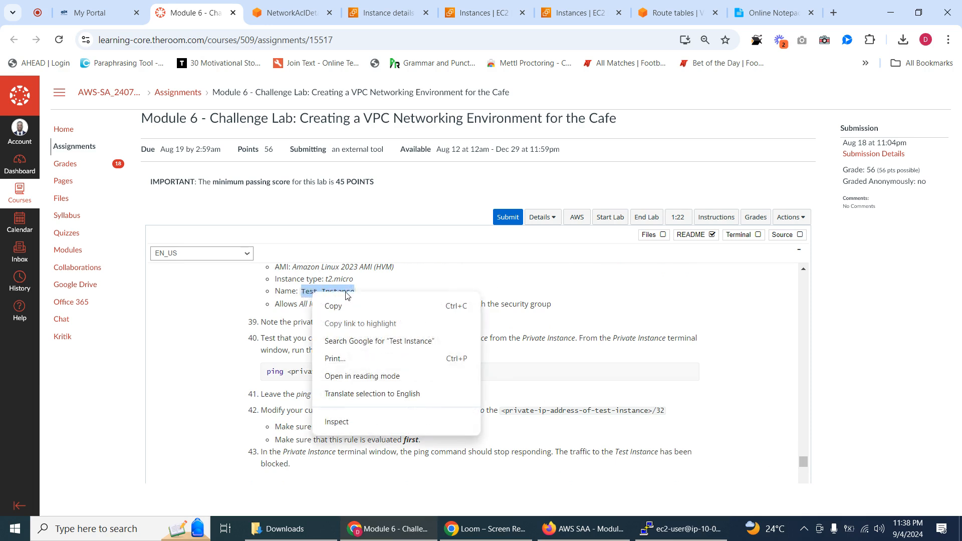
pyautogui.click(371, 305)
# Step: Start launching a new instance in the EC2 console and name it Test Instance
pyautogui.click(409, 6)
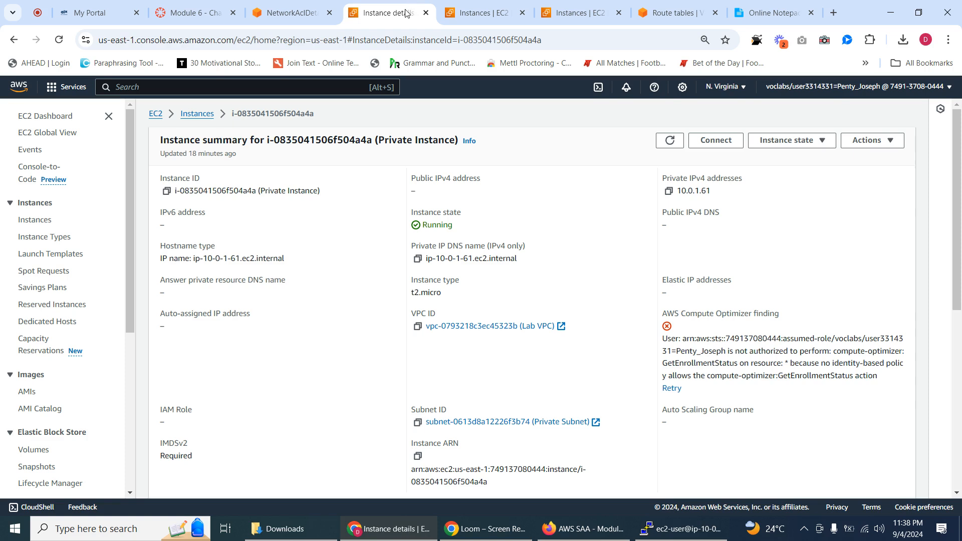
pyautogui.click(197, 114)
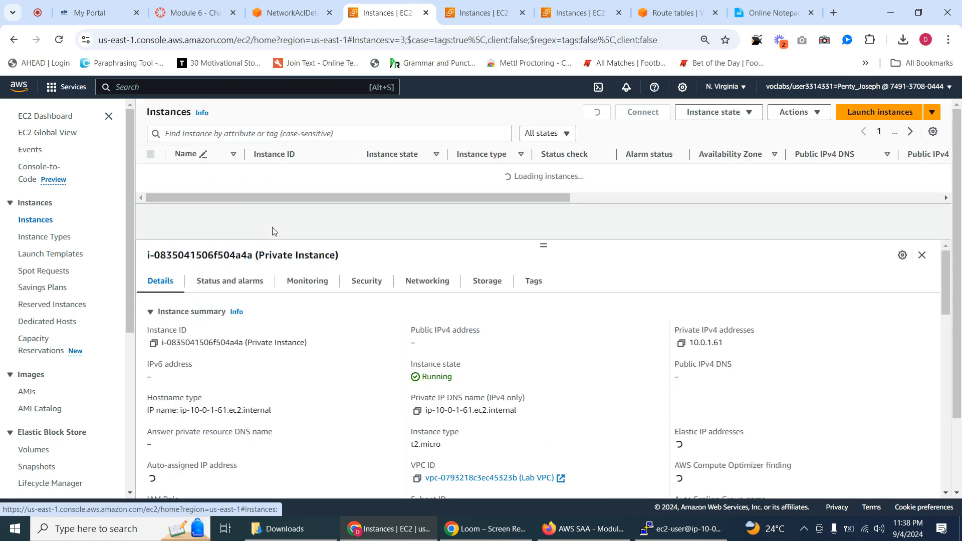
pyautogui.click(858, 111)
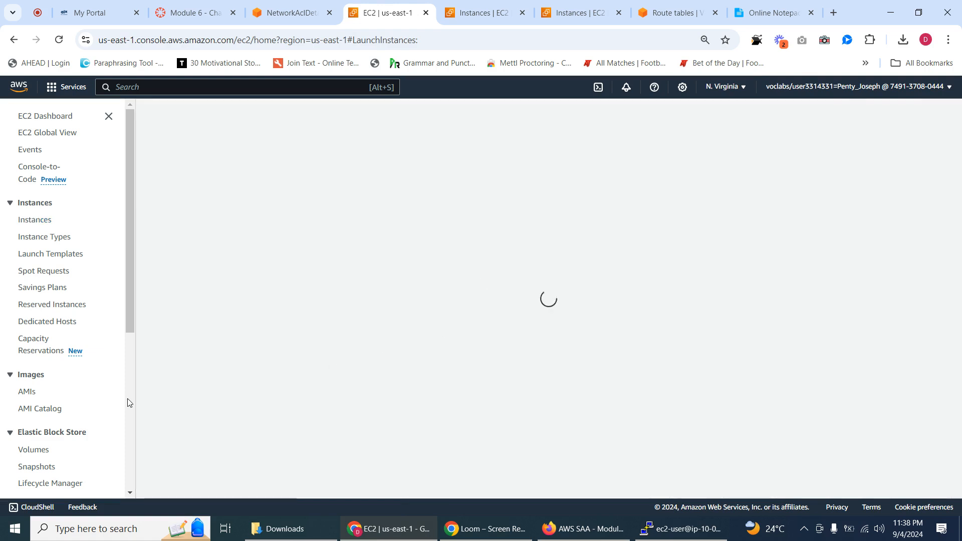
pyautogui.moveTo(386, 528)
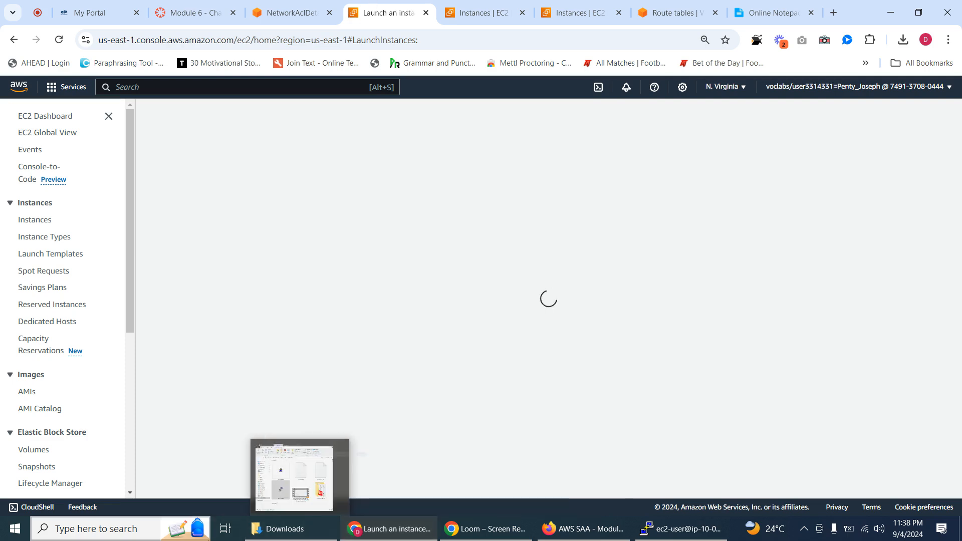
pyautogui.click(293, 529)
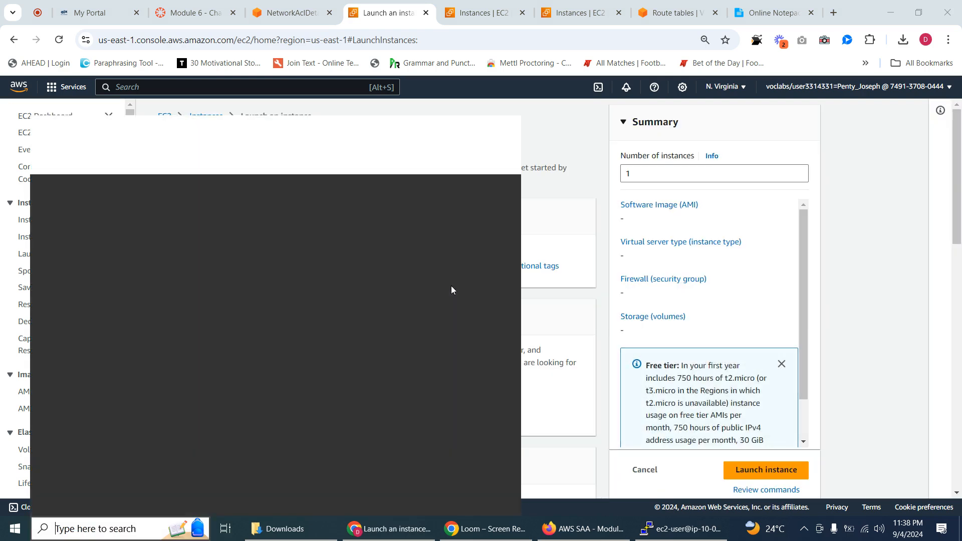
pyautogui.click(595, 197)
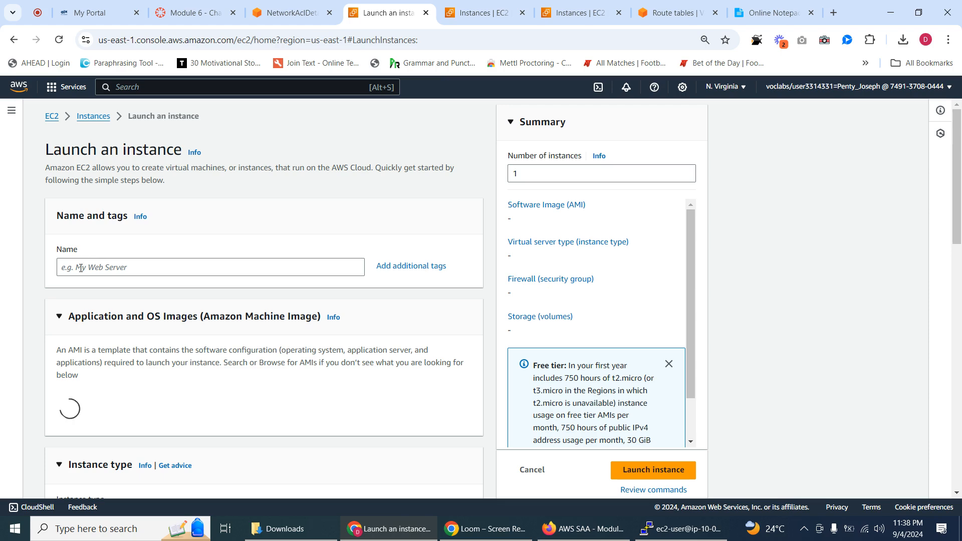
pyautogui.rightClick(80, 268)
pyautogui.click(101, 153)
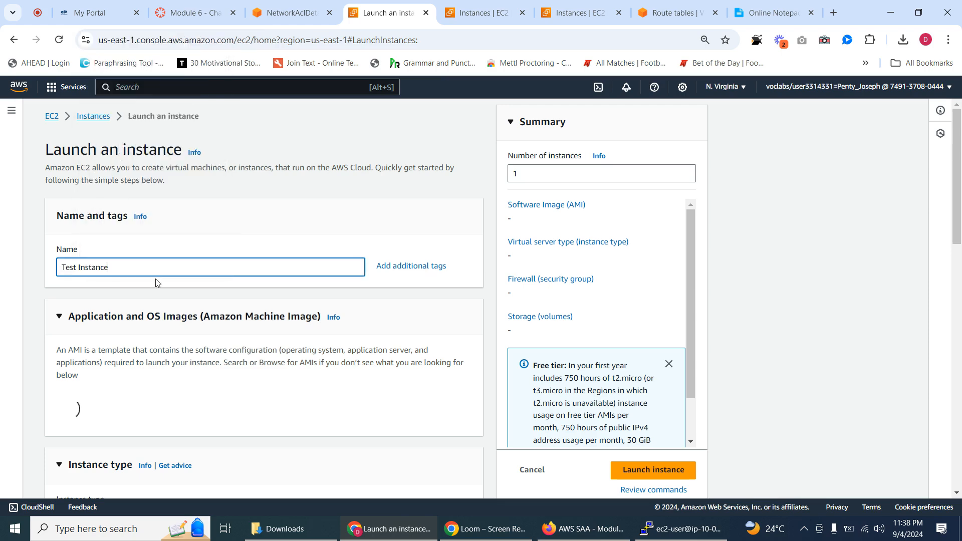
# Step: Select vockey as the key pair for Test Instance
pyautogui.scroll(-5, 171, 273)
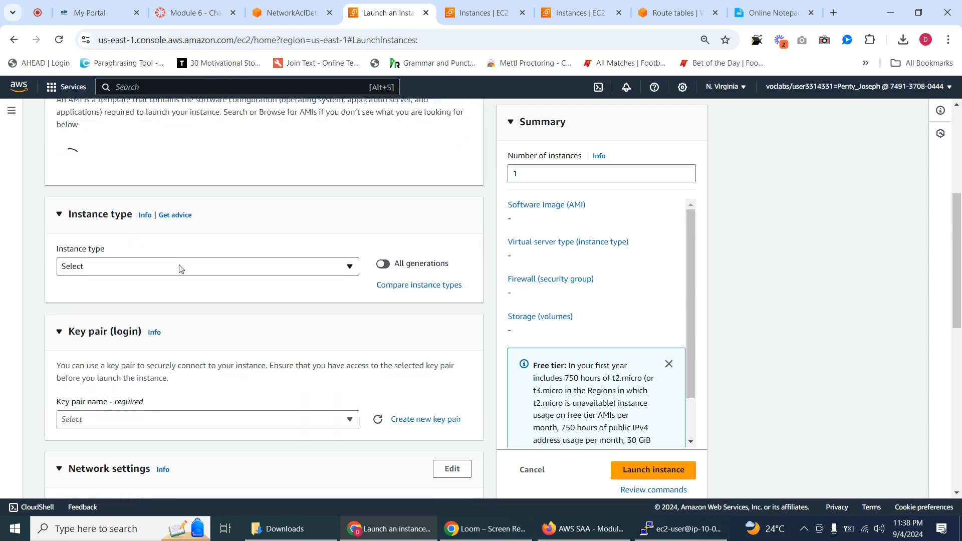
pyautogui.scroll(5, 181, 260)
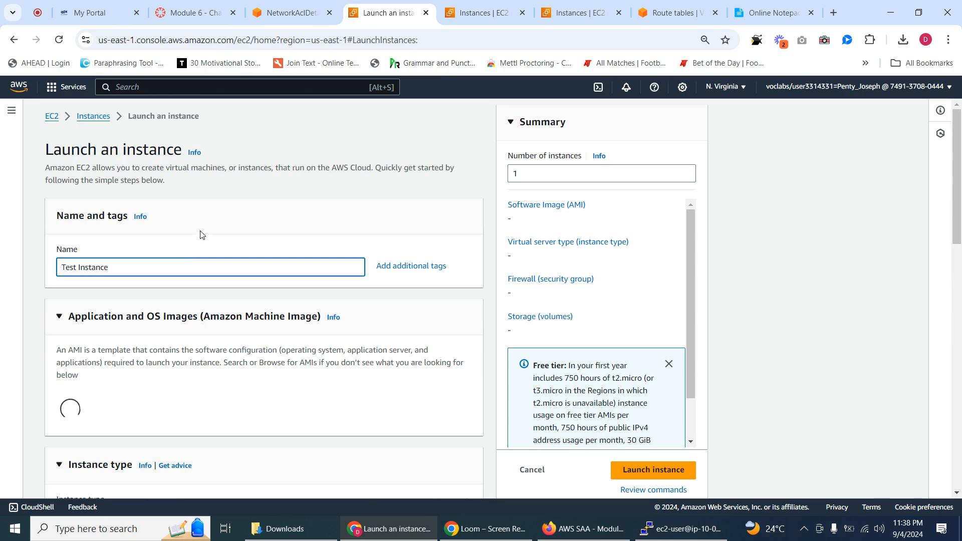
pyautogui.scroll(-2, 191, 273)
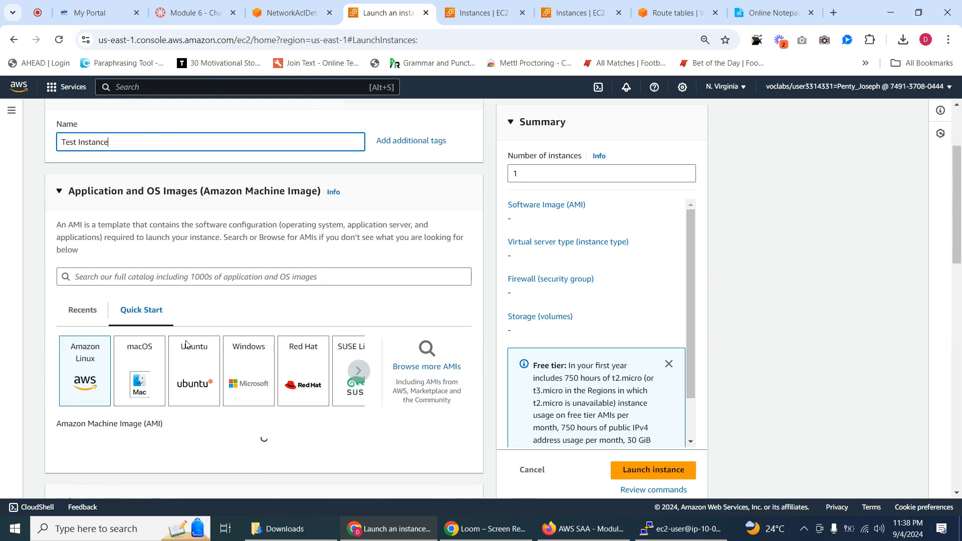
pyautogui.scroll(-13, 187, 345)
pyautogui.moveTo(958, 371); pyautogui.dragTo(961, 80)
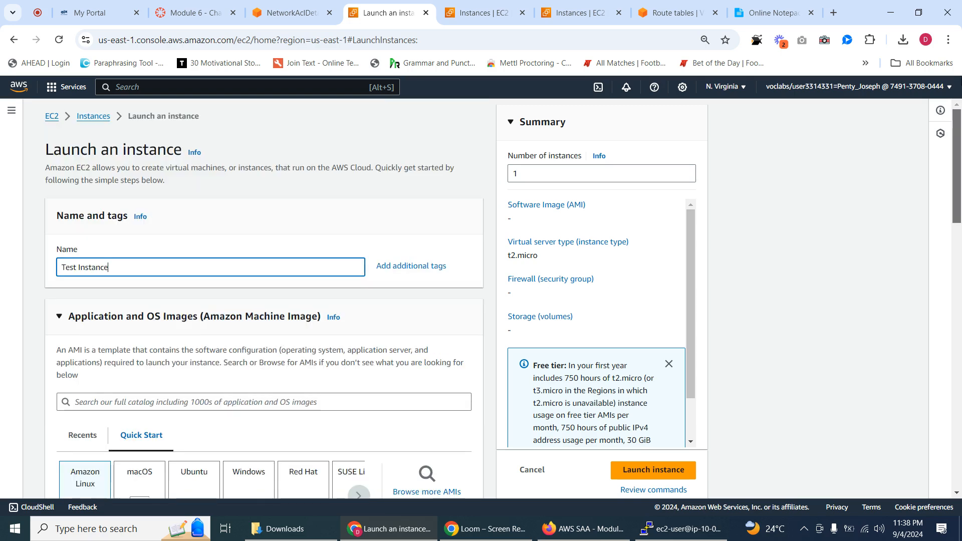
pyautogui.moveTo(961, 133); pyautogui.dragTo(931, 332)
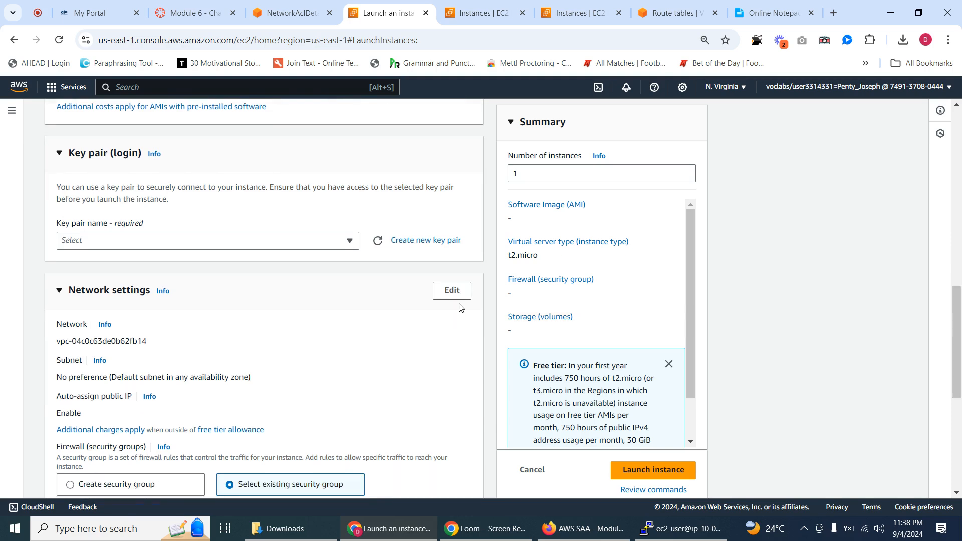
pyautogui.click(292, 242)
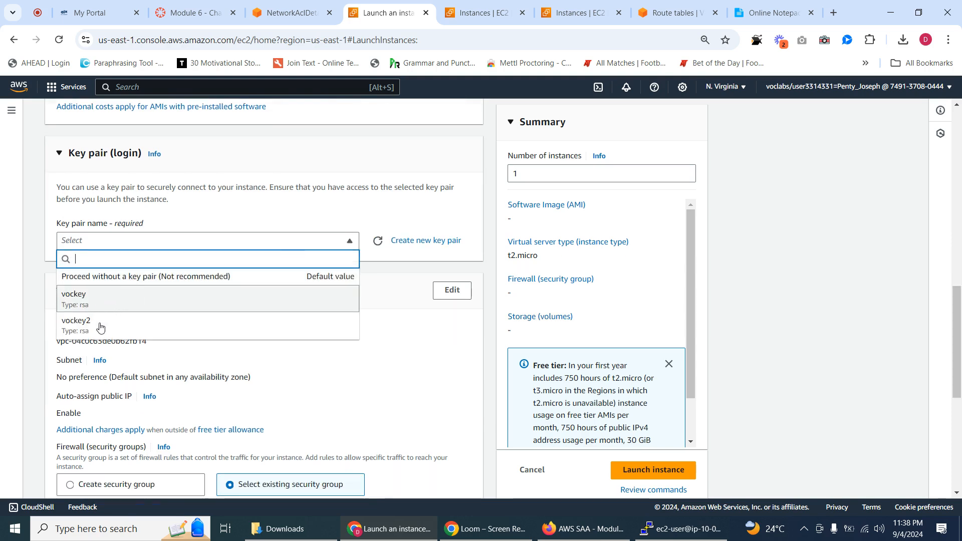
pyautogui.click(106, 298)
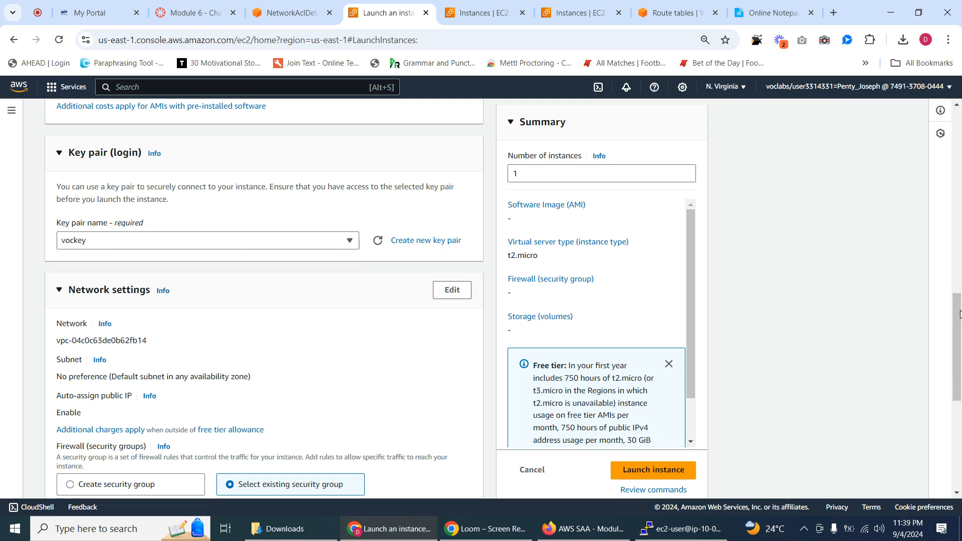
# Step: Open the network settings of Test Instance for editing, and check its VPC and subnet requirements in item 38 of the lab instructions
pyautogui.scroll(4, 959, 316)
pyautogui.moveTo(960, 261); pyautogui.dragTo(952, 353)
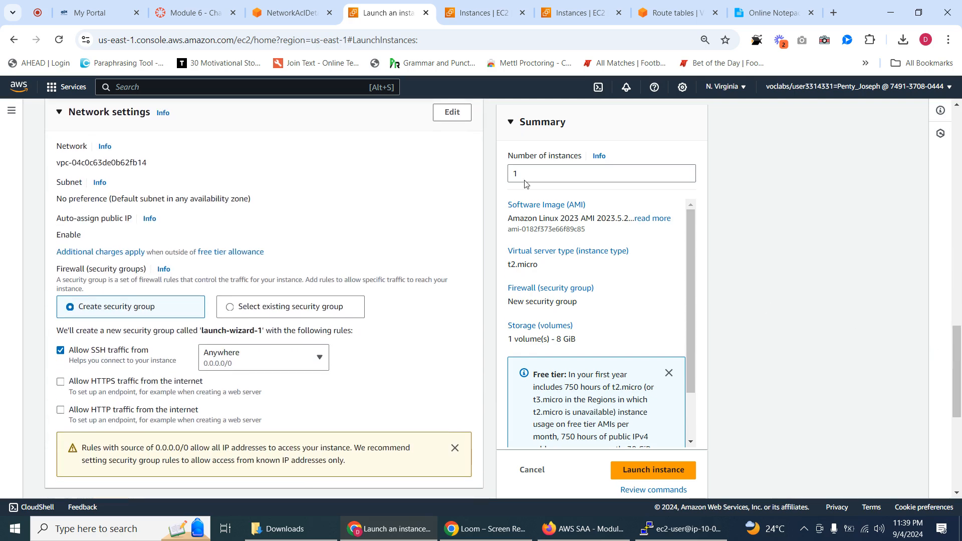
pyautogui.click(453, 112)
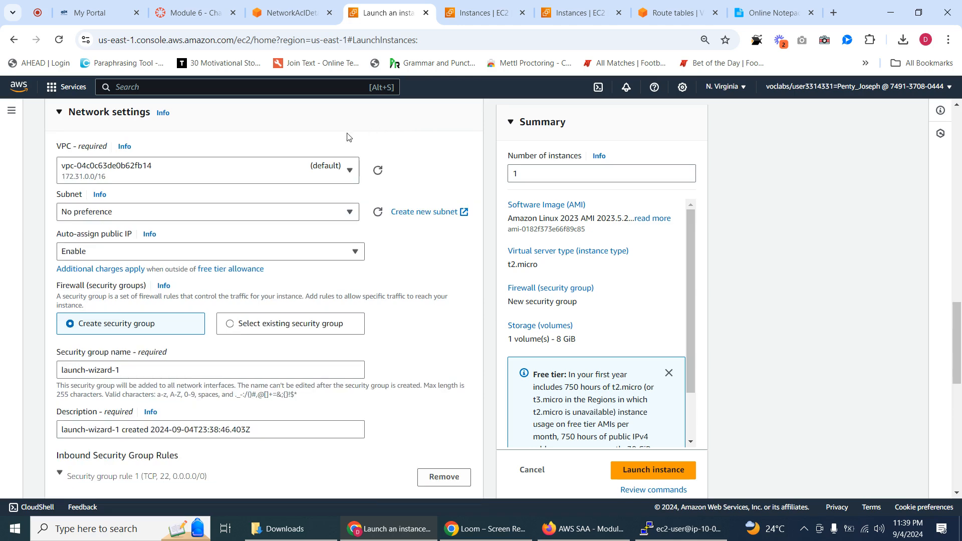
pyautogui.click(285, 15)
pyautogui.click(202, 16)
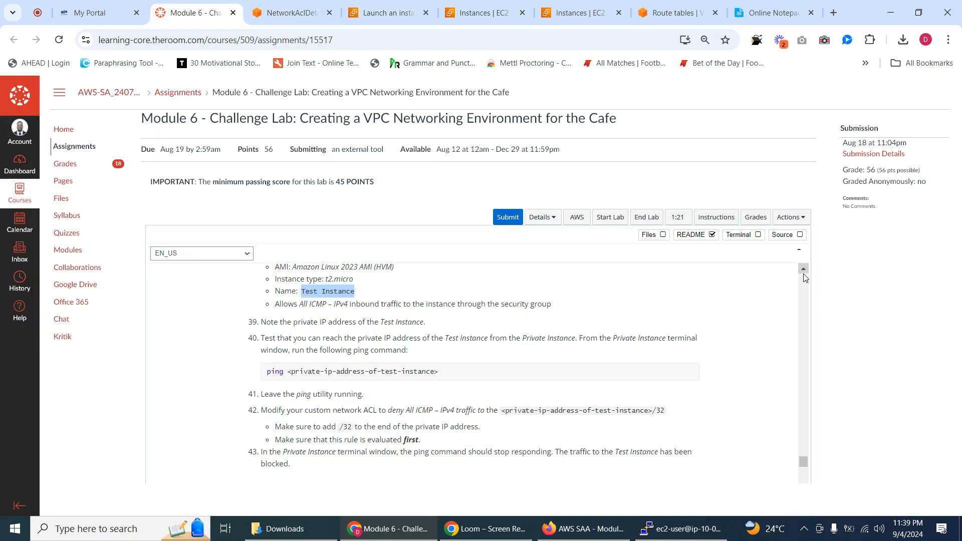
pyautogui.scroll(2, 805, 274)
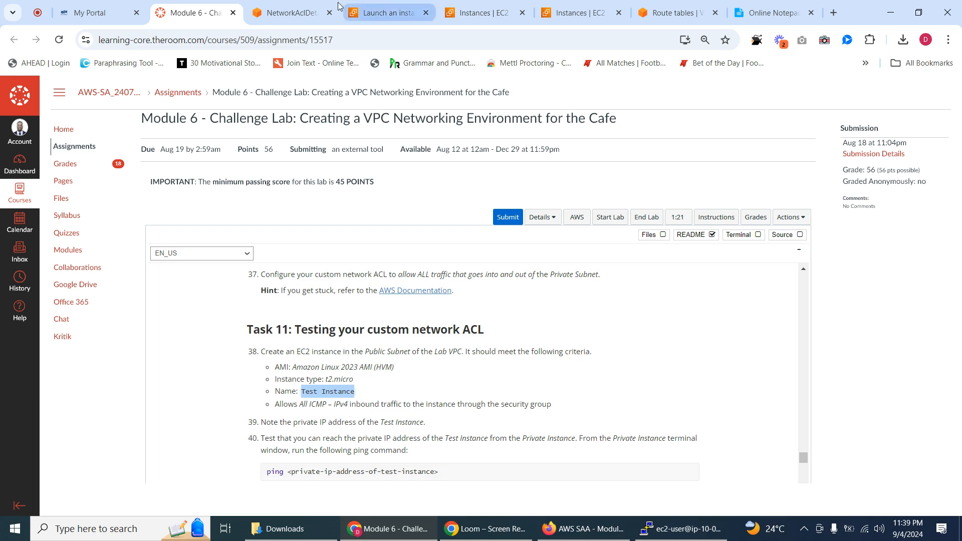
pyautogui.click(389, 15)
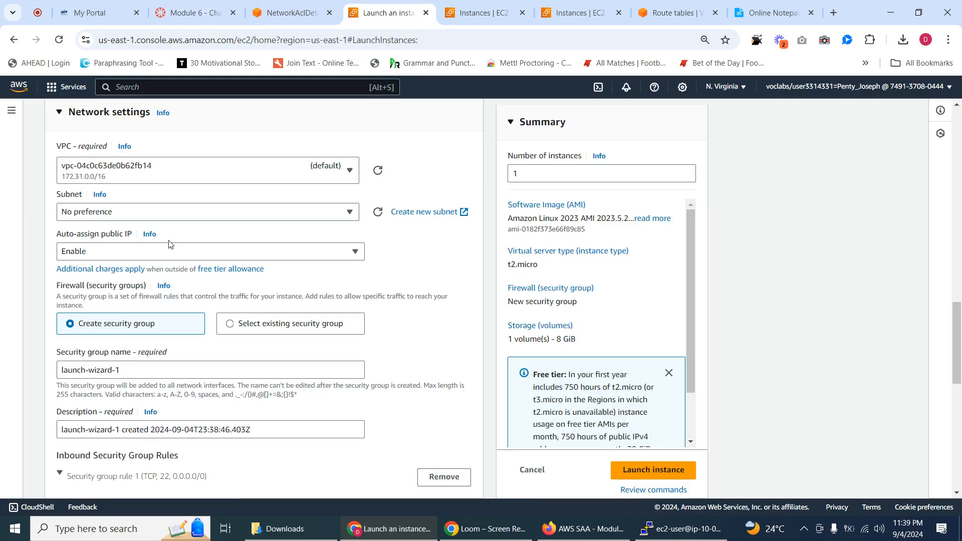
# Step: Place Test Instance in the Lab VPC and its Public Subnet
pyautogui.click(165, 174)
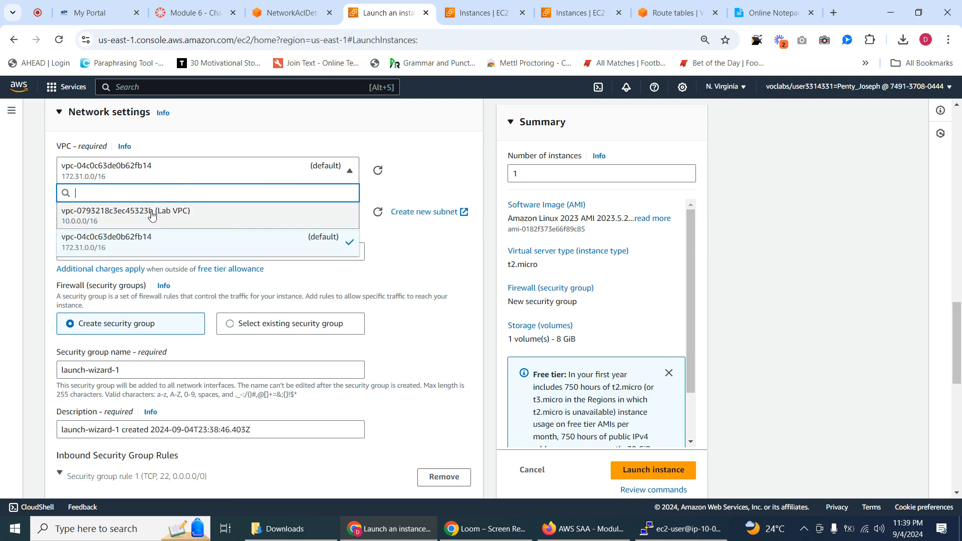
pyautogui.click(178, 214)
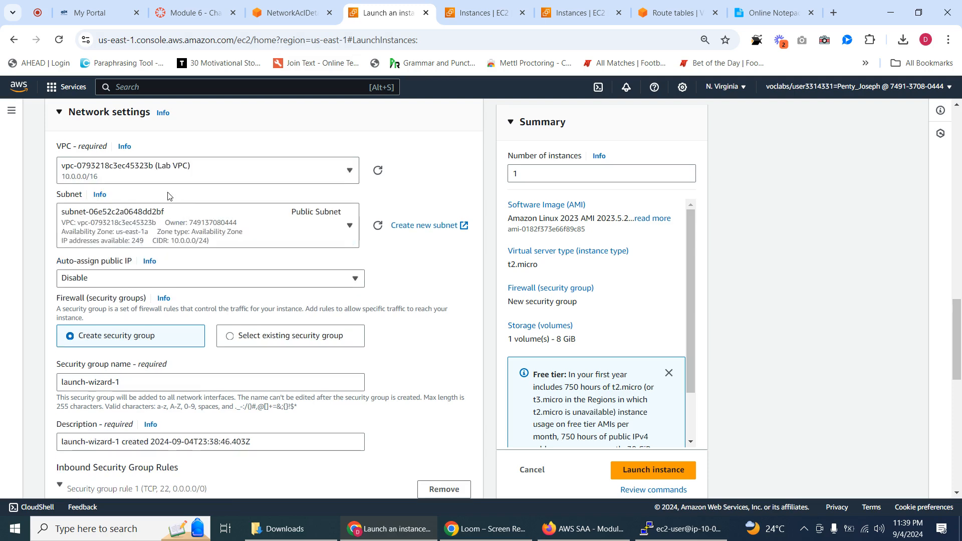
pyautogui.click(170, 225)
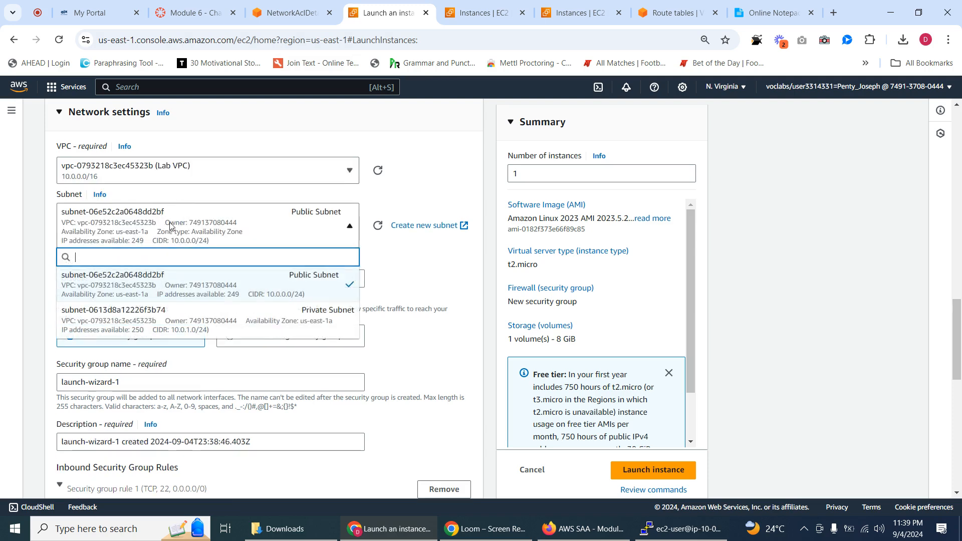
pyautogui.click(242, 290)
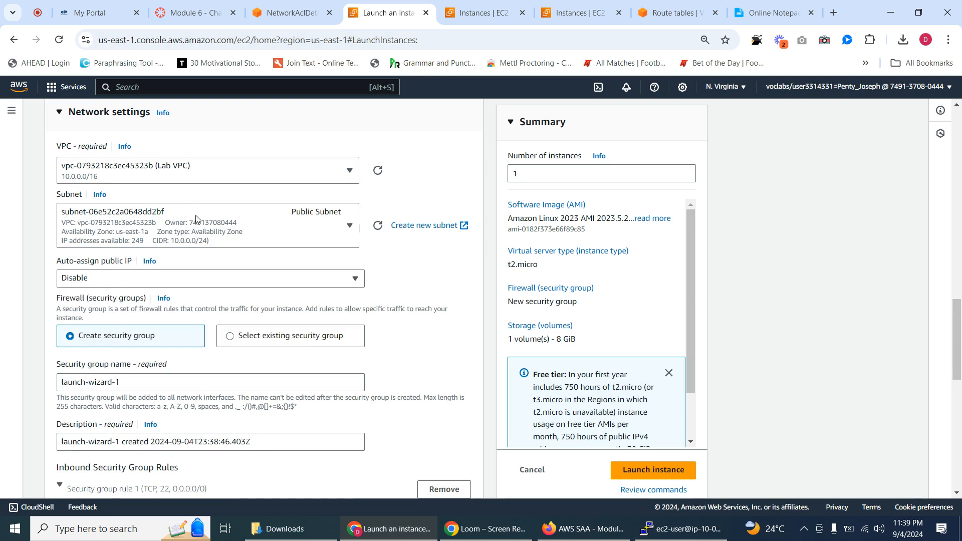
# Step: Check the inbound traffic criteria in the Task 11 lab instructions and add an All ICMP - IPv4 security group rule for Test Instance
pyautogui.click(275, 13)
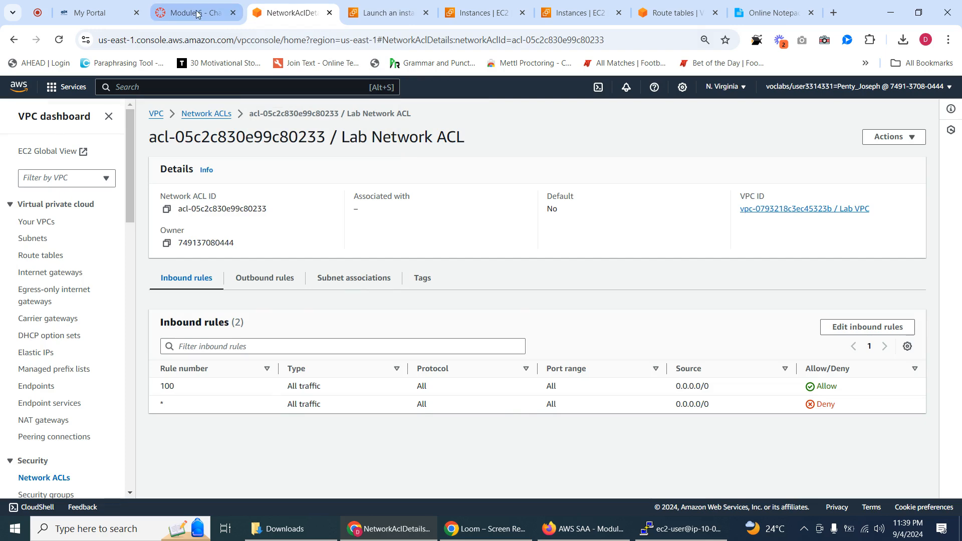
pyautogui.click(213, 14)
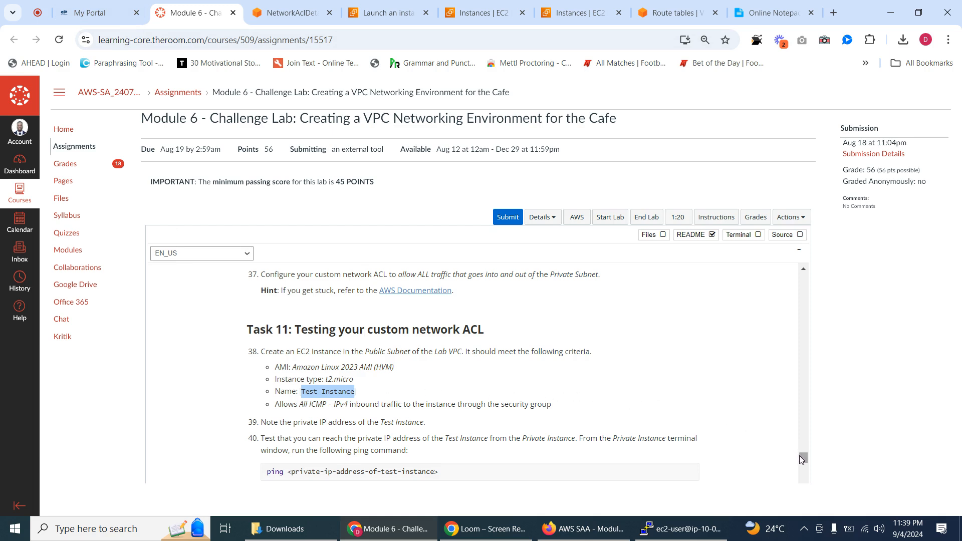
pyautogui.moveTo(803, 455); pyautogui.dragTo(804, 460)
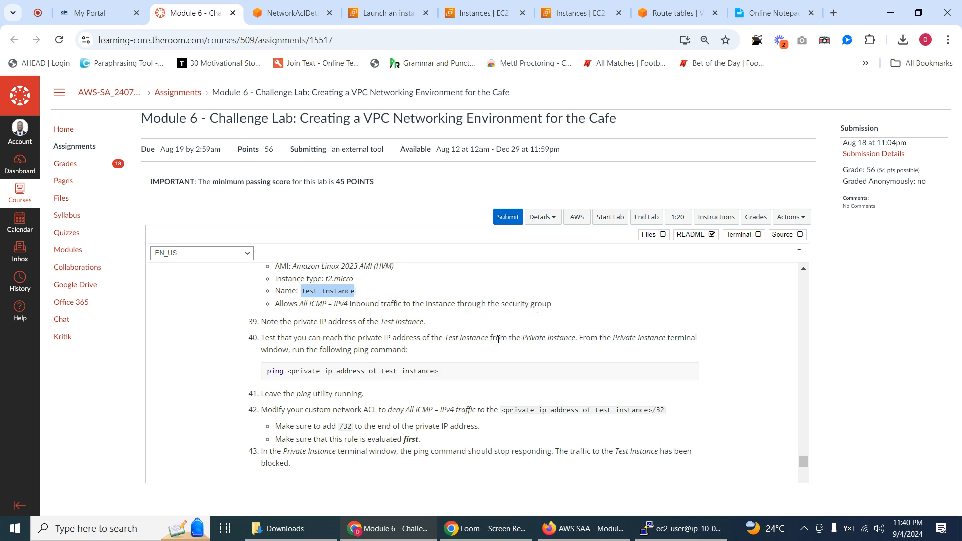
pyautogui.click(291, 13)
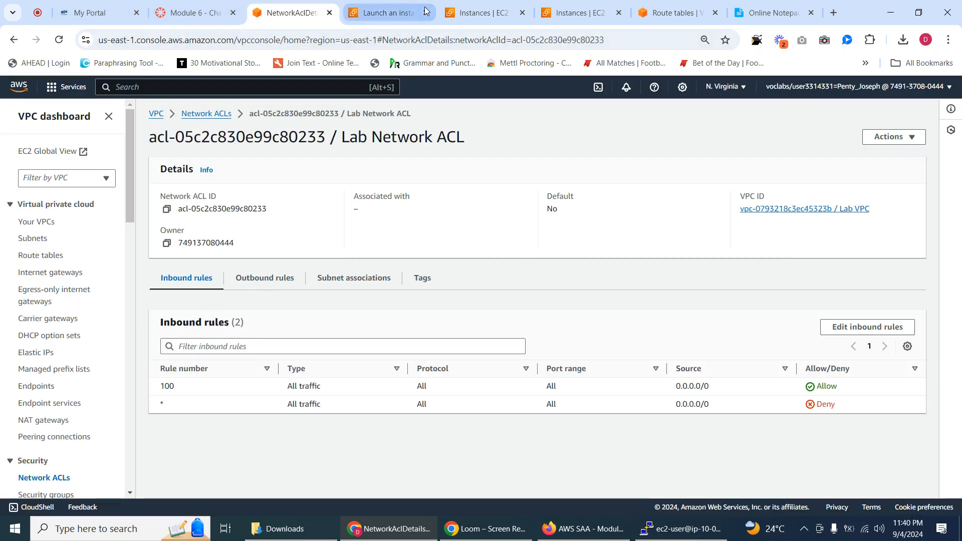
pyautogui.click(386, 13)
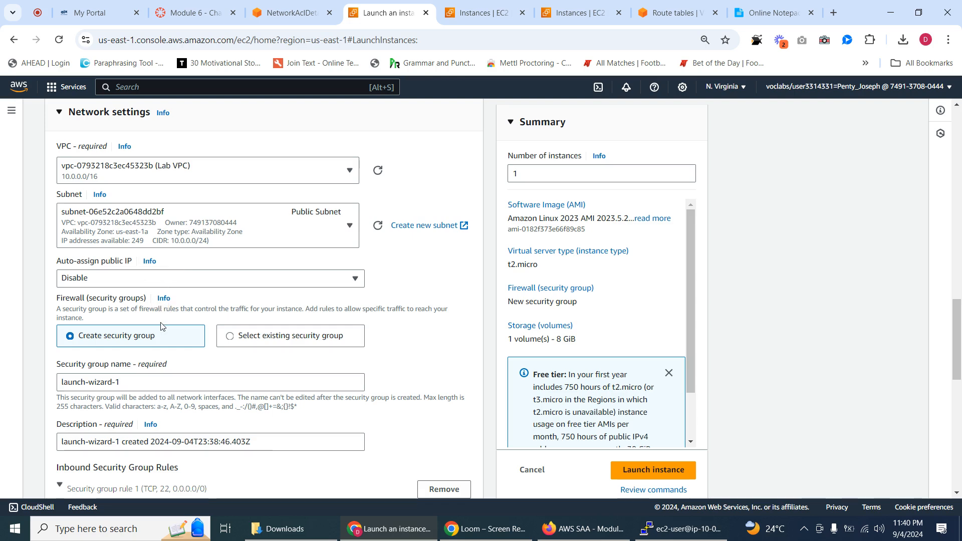
pyautogui.scroll(-6, 167, 326)
pyautogui.scroll(-2, 210, 223)
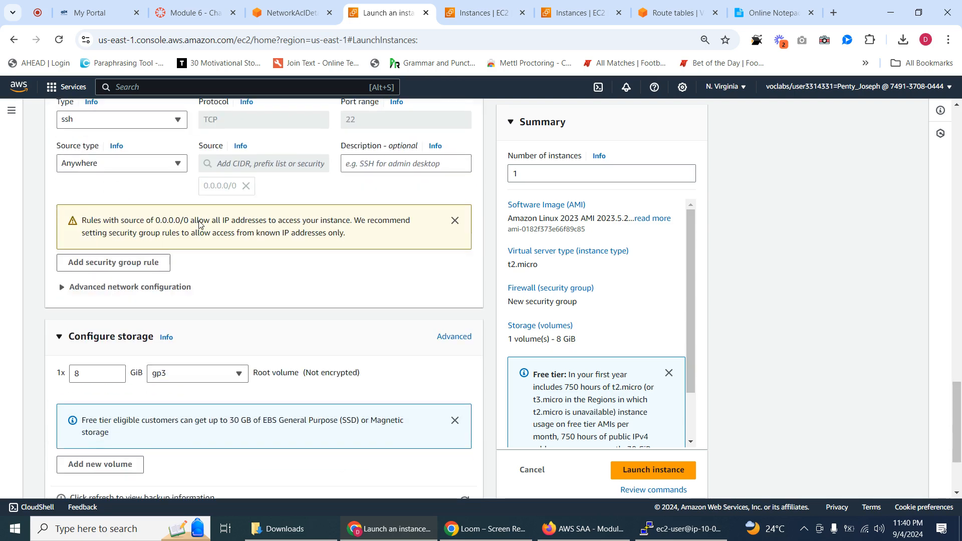
pyautogui.scroll(5, 211, 229)
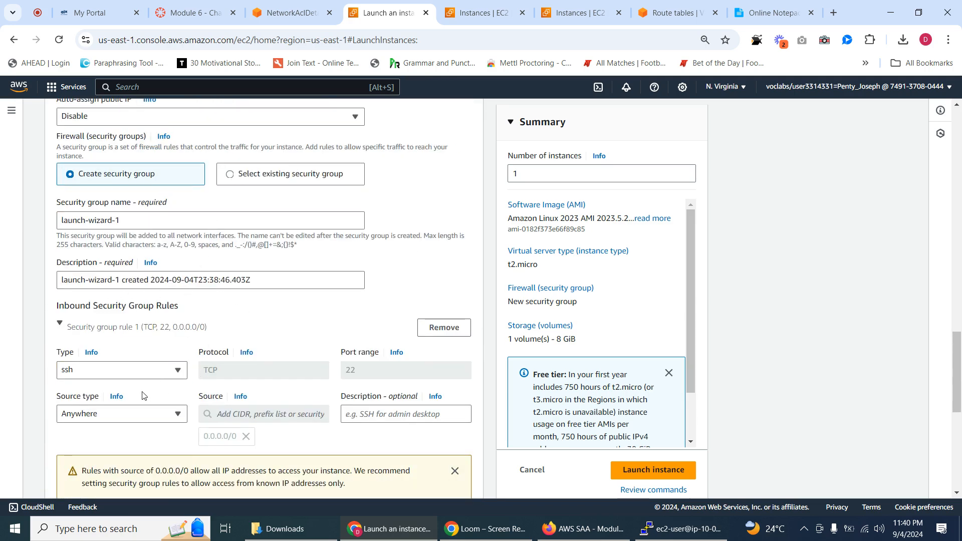
pyautogui.scroll(-2, 200, 384)
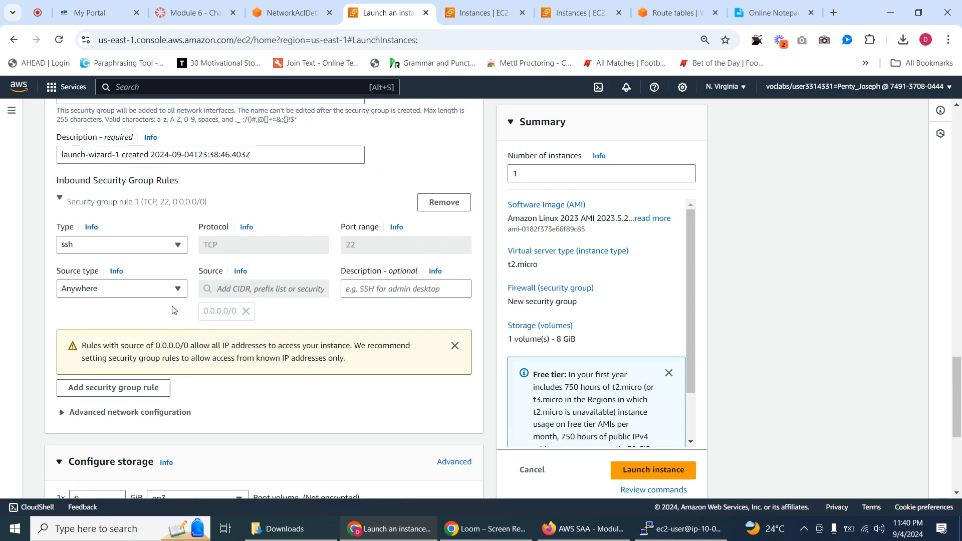
pyautogui.click(140, 398)
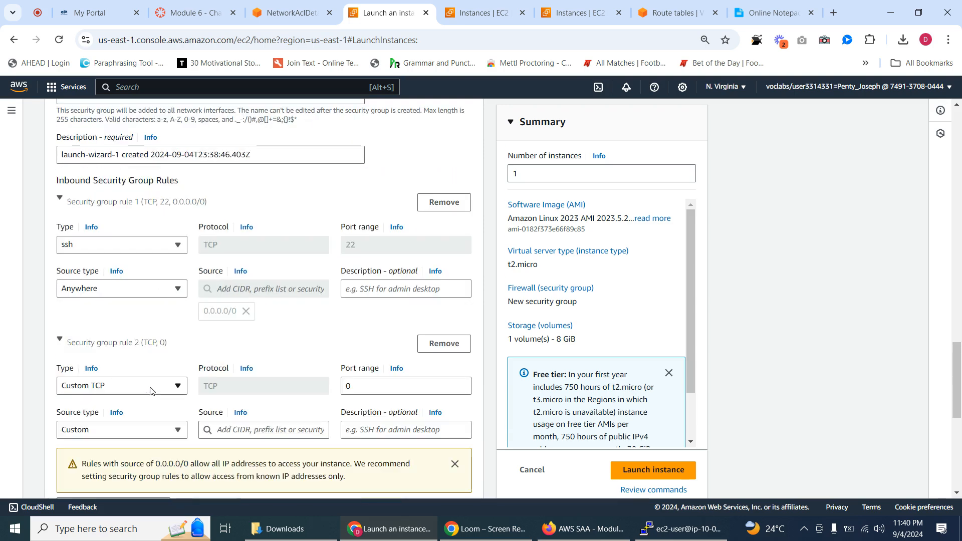
pyautogui.click(134, 389)
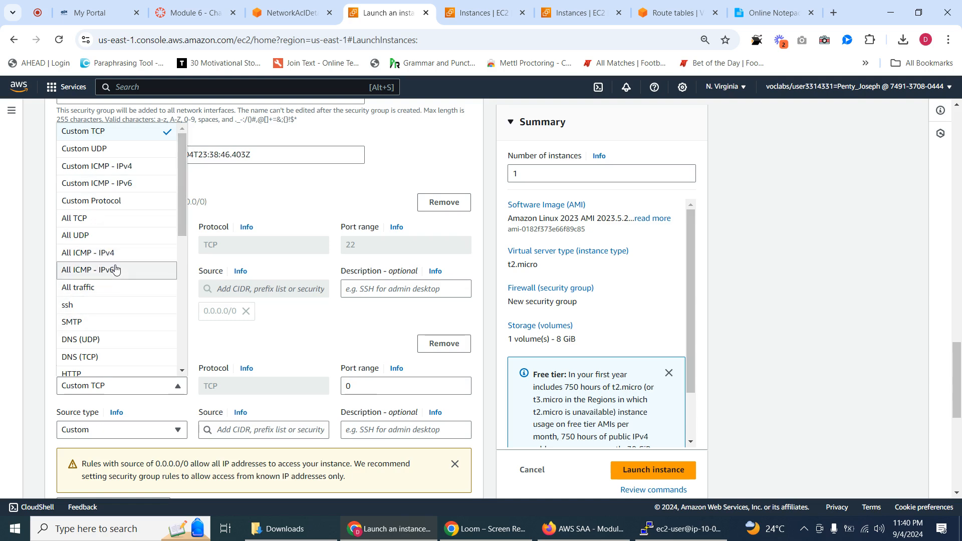
pyautogui.press('Return')
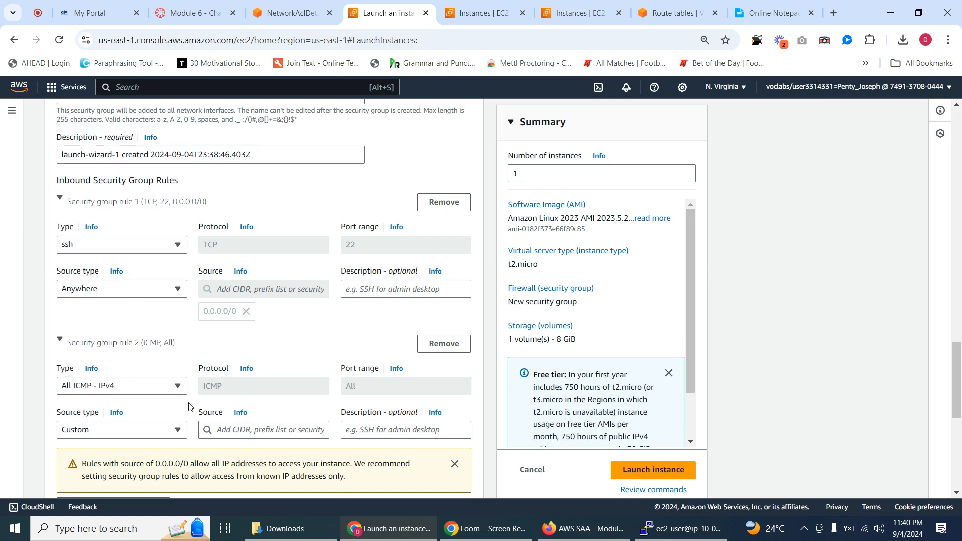
# Step: Recheck the ICMP requirement in the lab instructions and set the All ICMP - IPv4 rule's source to 0.0.0.0/0
pyautogui.click(289, 15)
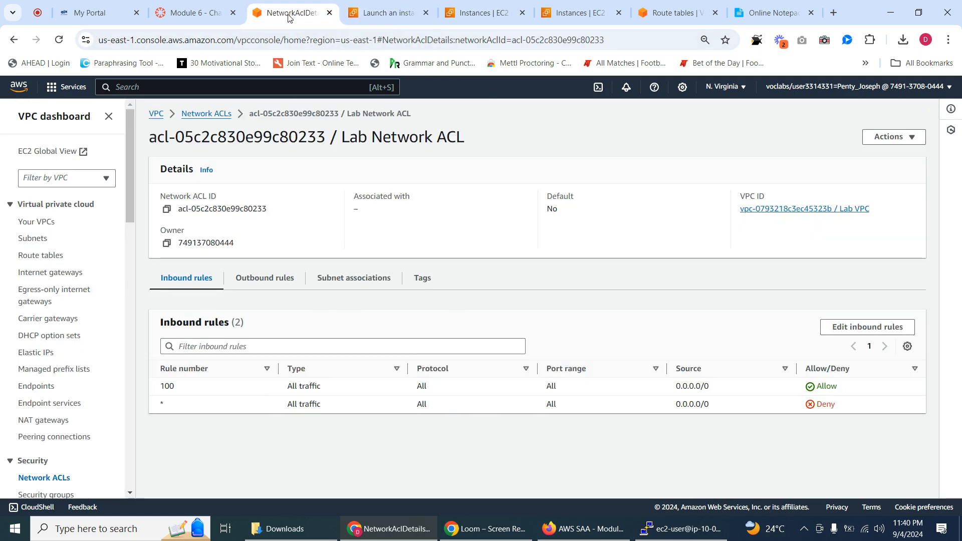
pyautogui.click(193, 12)
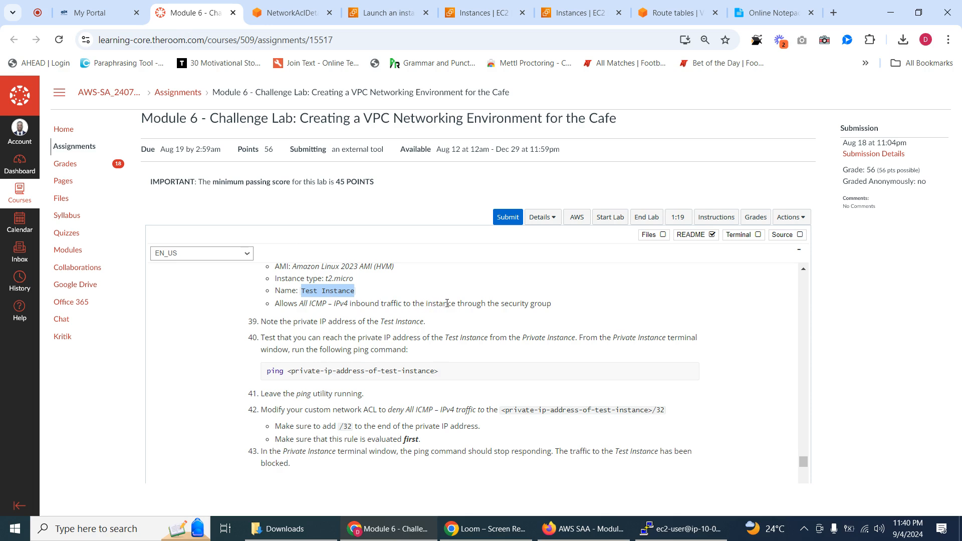
pyautogui.click(286, 15)
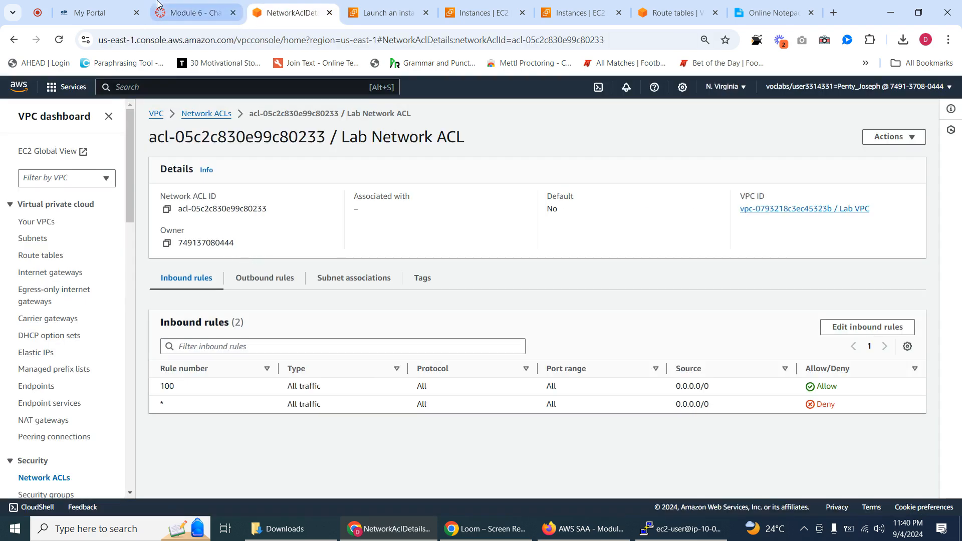
pyautogui.click(400, 20)
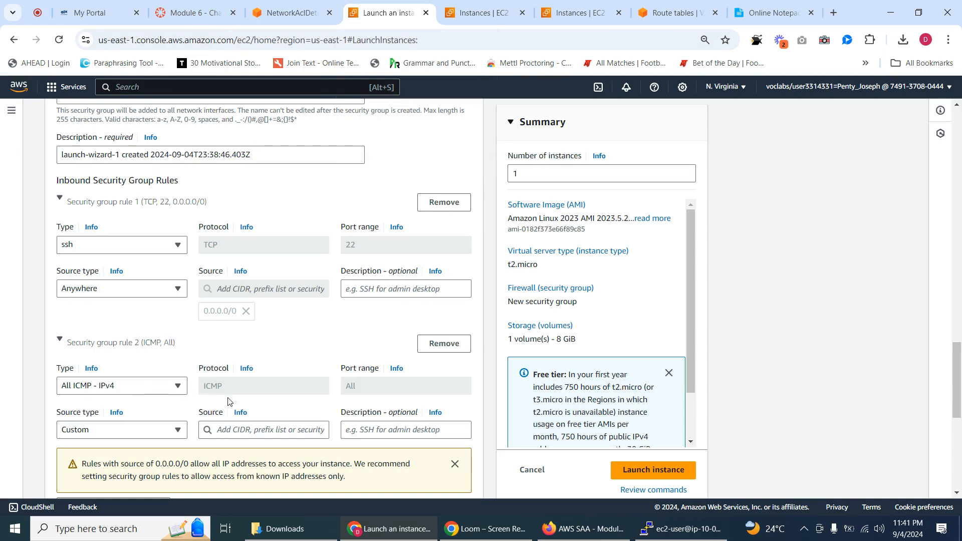
pyautogui.scroll(-5, 306, 394)
pyautogui.scroll(6, 316, 345)
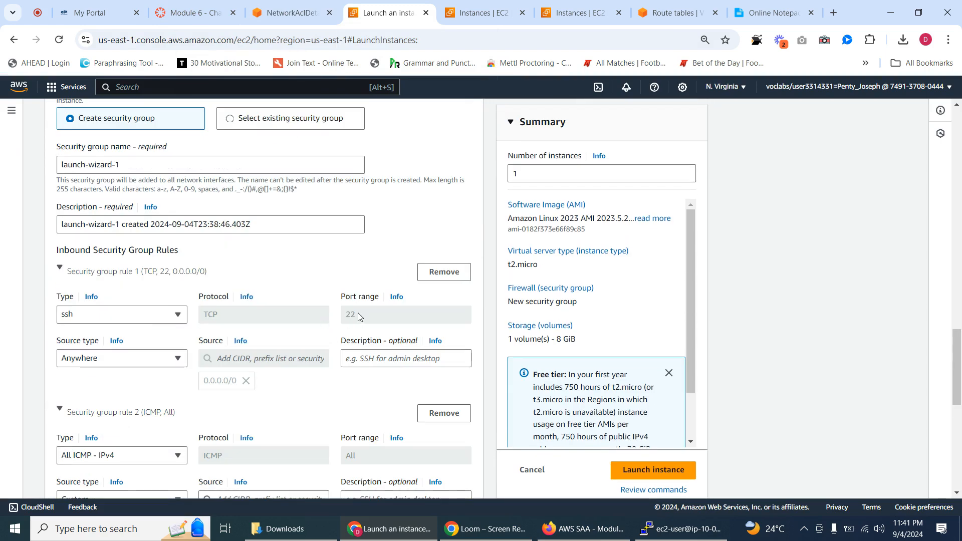
pyautogui.scroll(5, 358, 313)
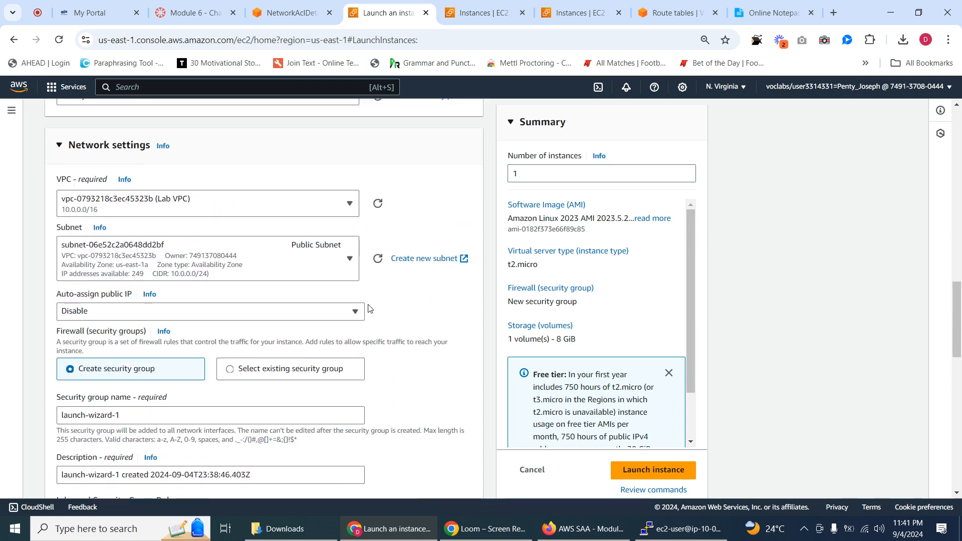
pyautogui.scroll(-1, 340, 288)
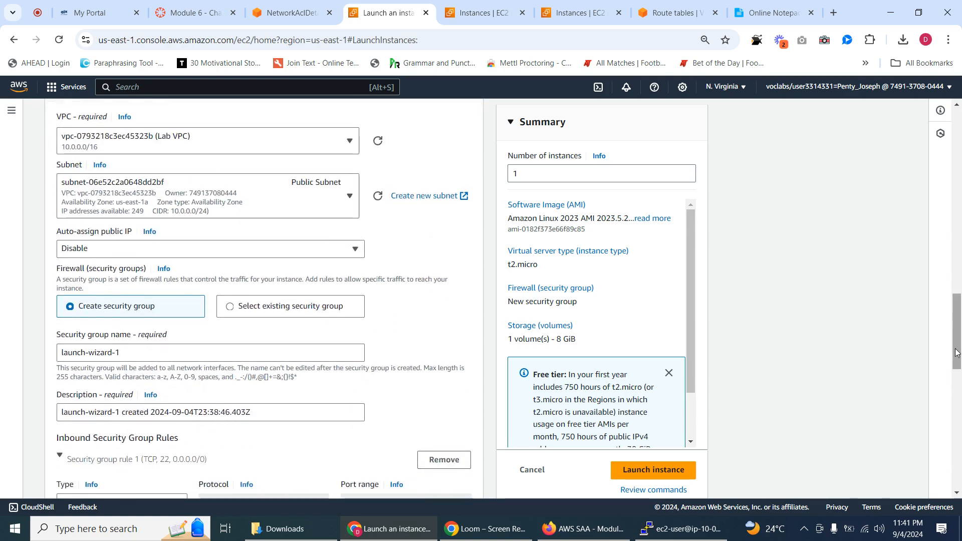
pyautogui.moveTo(957, 343)
pyautogui.mouseDown()
pyautogui.moveTo(953, 327)
pyautogui.moveTo(951, 360)
pyautogui.mouseUp()
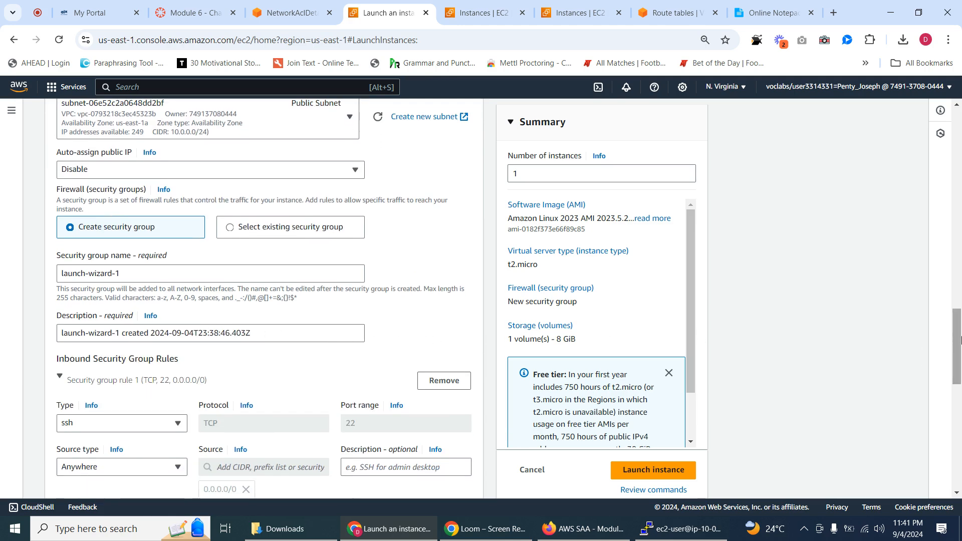
pyautogui.moveTo(960, 341); pyautogui.dragTo(957, 398)
pyautogui.click(237, 336)
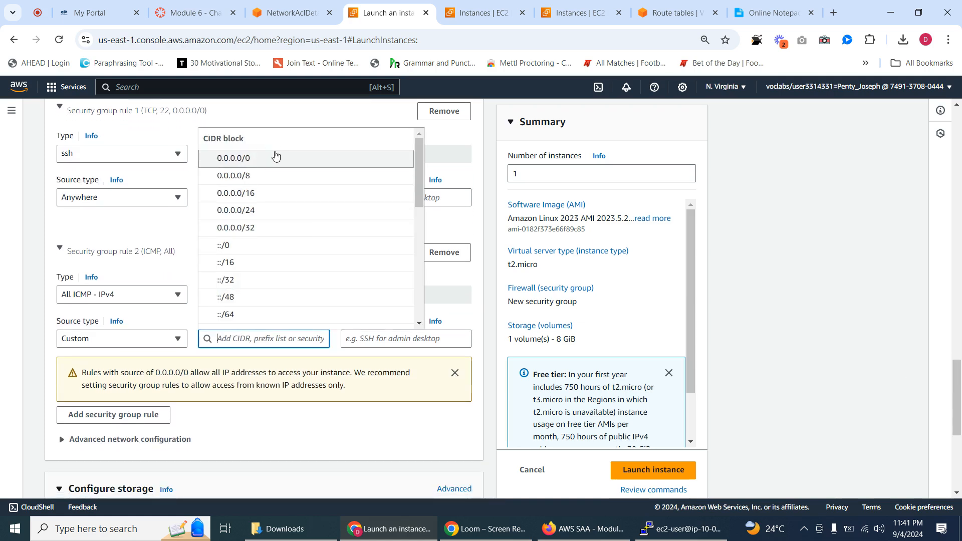
pyautogui.click(275, 157)
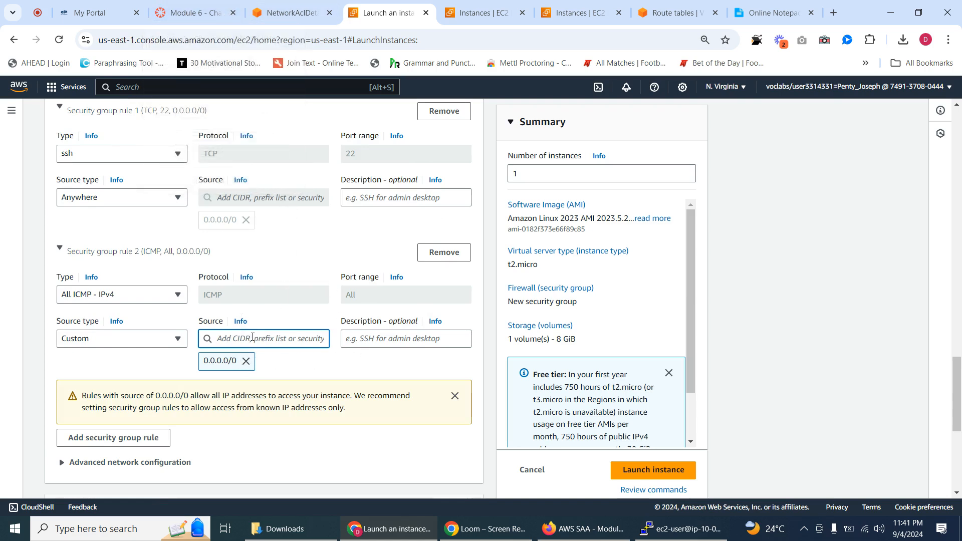
# Step: Review the remaining Task 11 items in the lab instructions and launch Test Instance
pyautogui.click(195, 12)
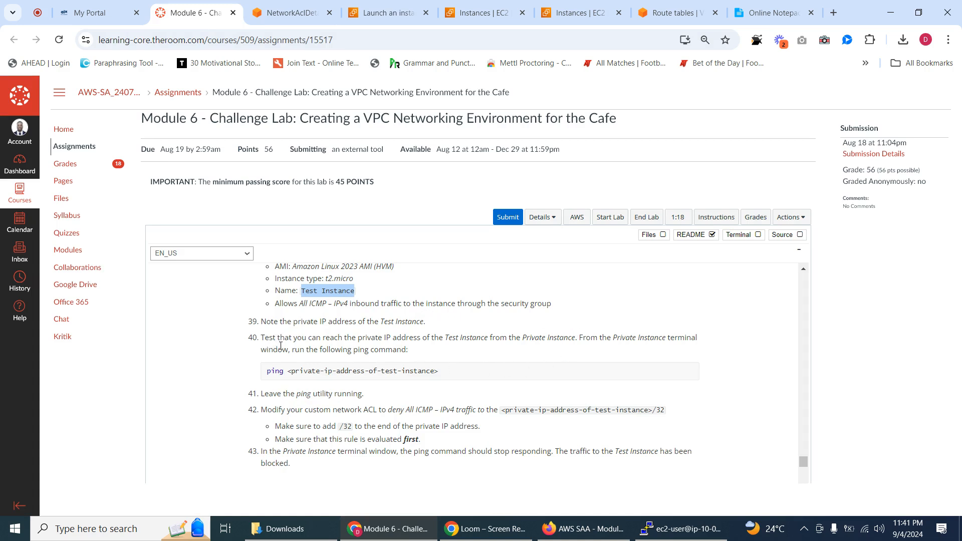
pyautogui.click(289, 13)
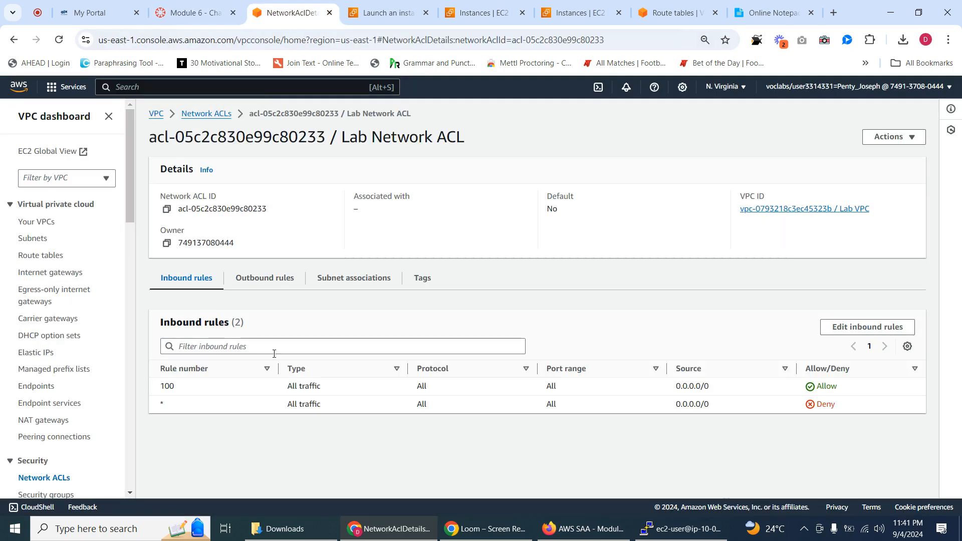
pyautogui.click(195, 12)
pyautogui.click(389, 12)
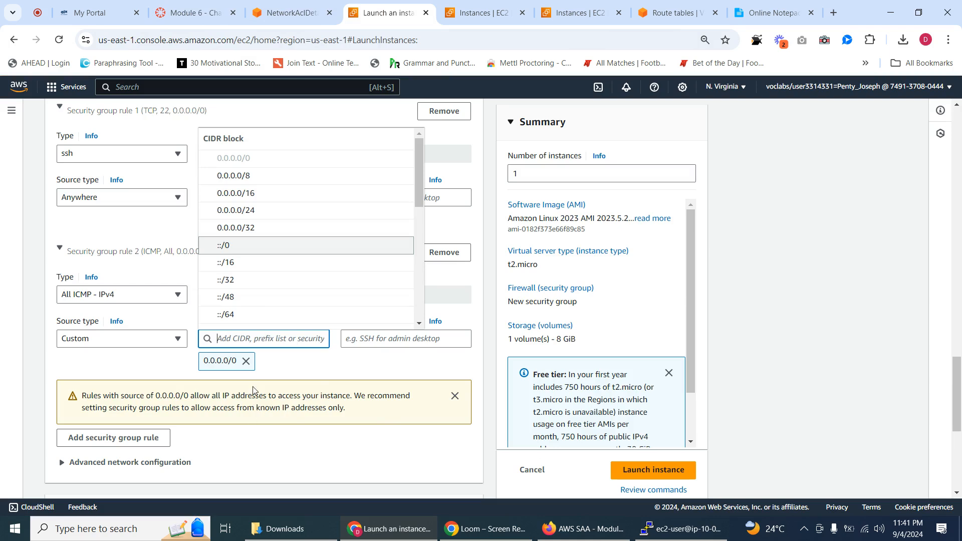
pyautogui.click(223, 366)
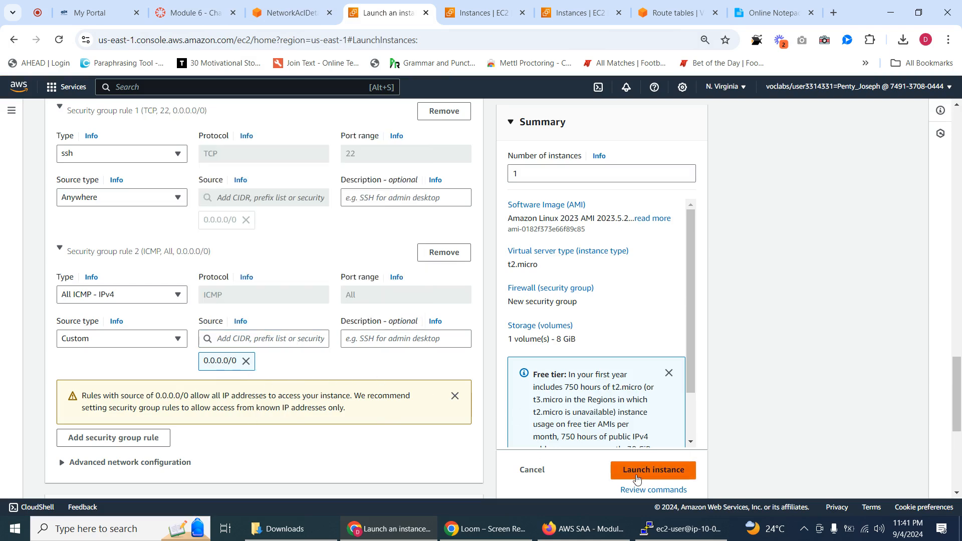
pyautogui.click(621, 472)
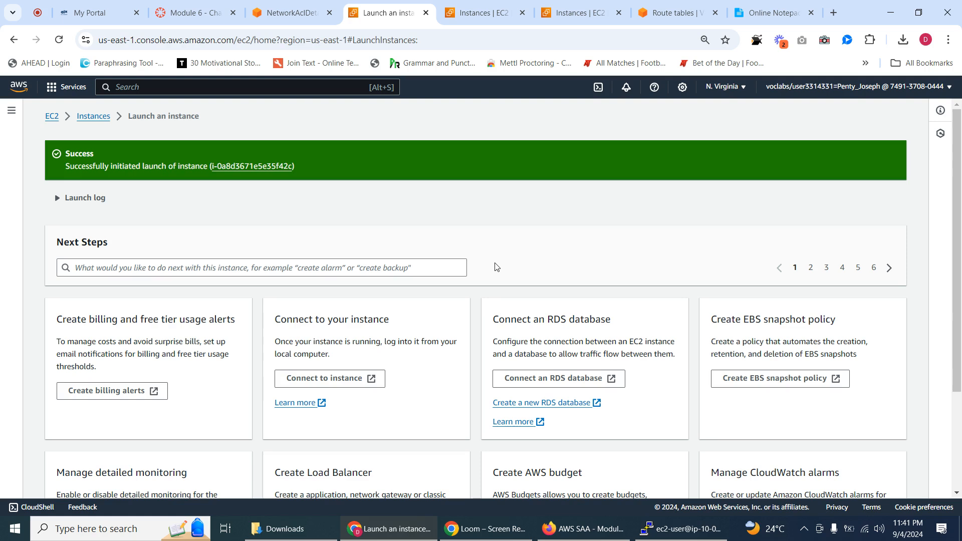
# Step: Find the launched Test Instance in the instances list, refresh its status, and open its instance summary
pyautogui.click(258, 167)
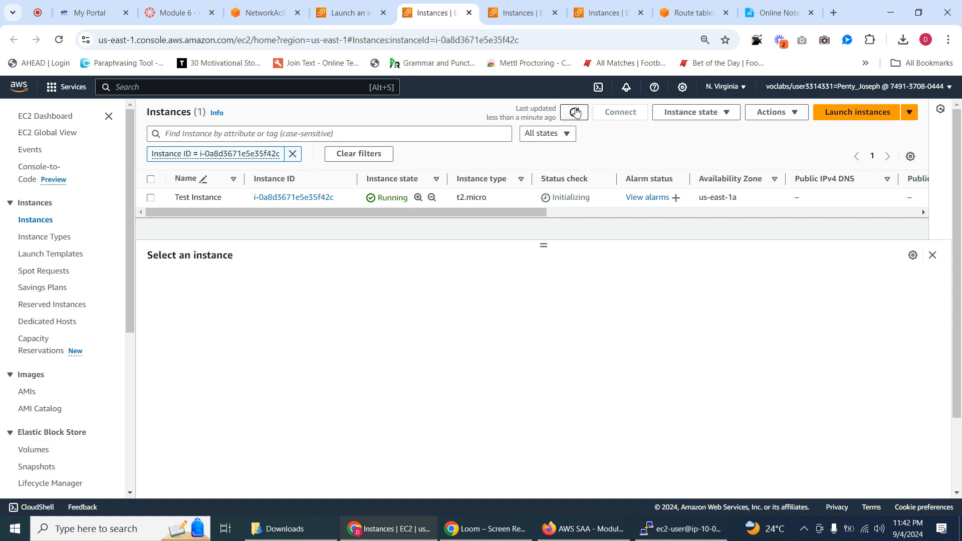
pyautogui.click(574, 111)
pyautogui.click(574, 112)
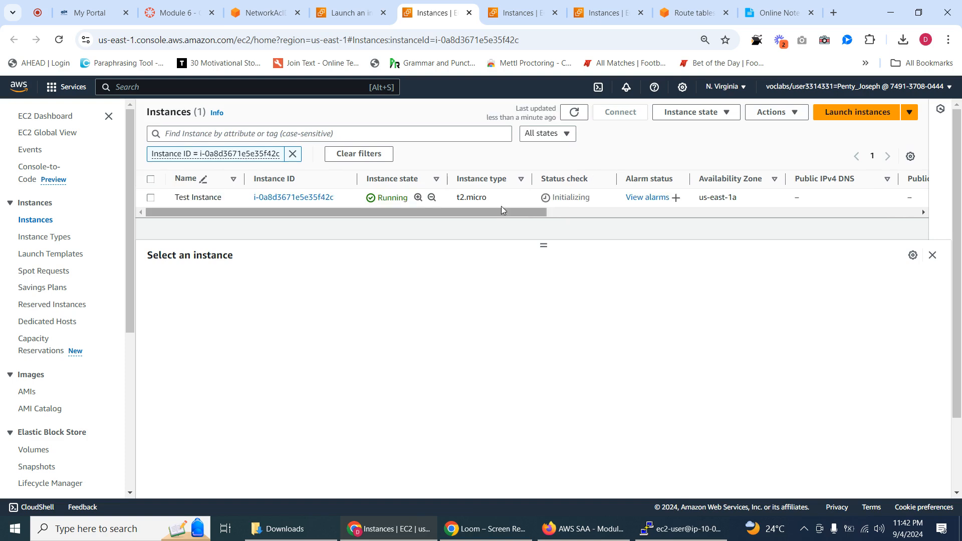
pyautogui.click(574, 111)
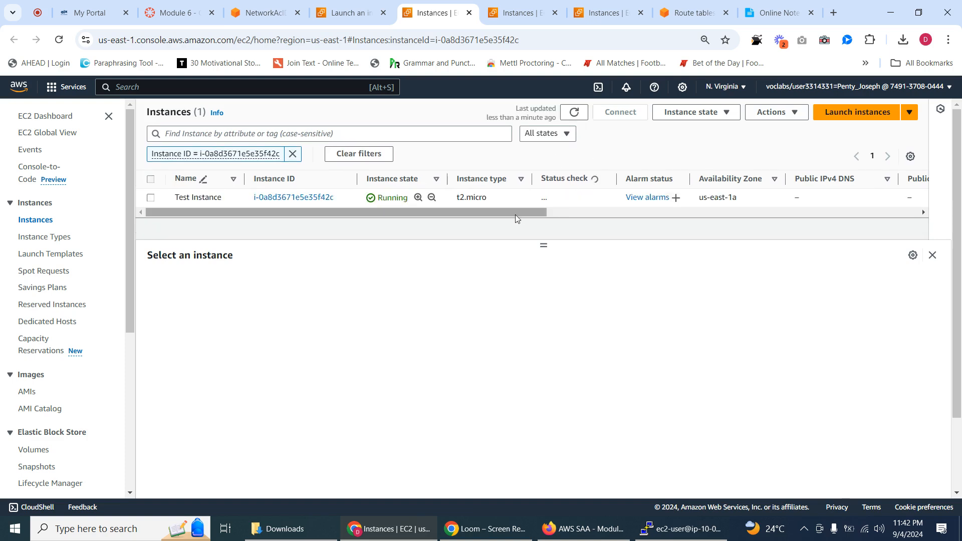
pyautogui.click(316, 200)
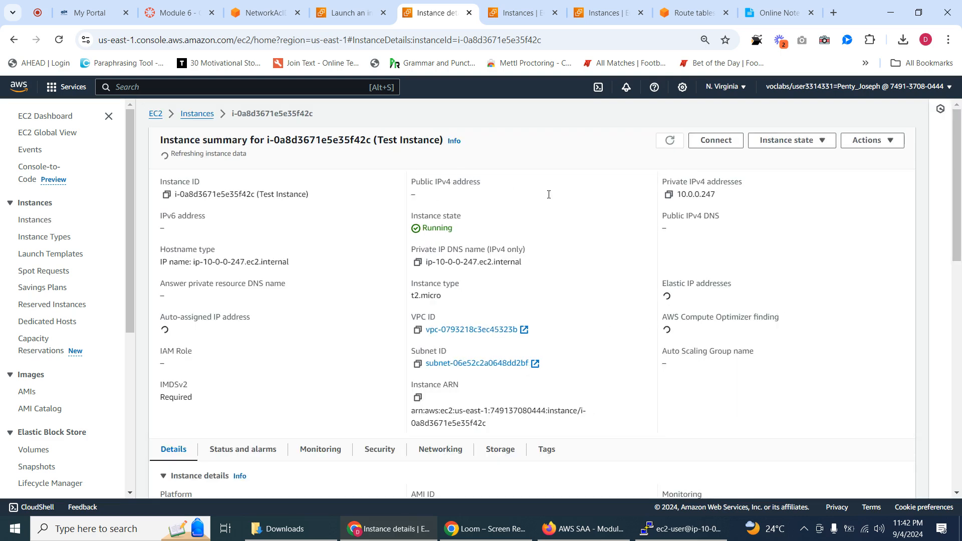
# Step: Copy Test Instance's private IPv4 address 10.0.0.247 and replace the ssh command in Online Notepad with it
pyautogui.click(669, 191)
pyautogui.click(774, 14)
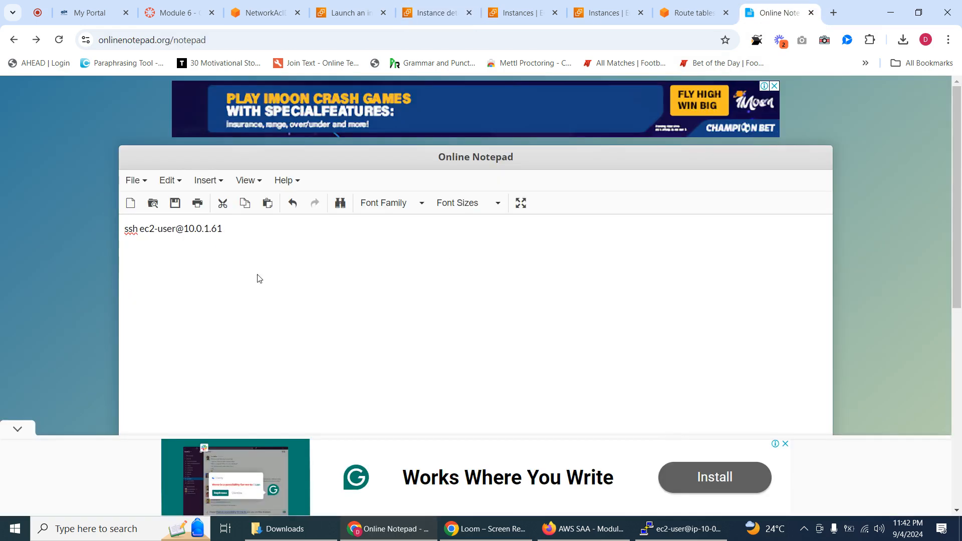
pyautogui.hotkey('shift', 'Home')
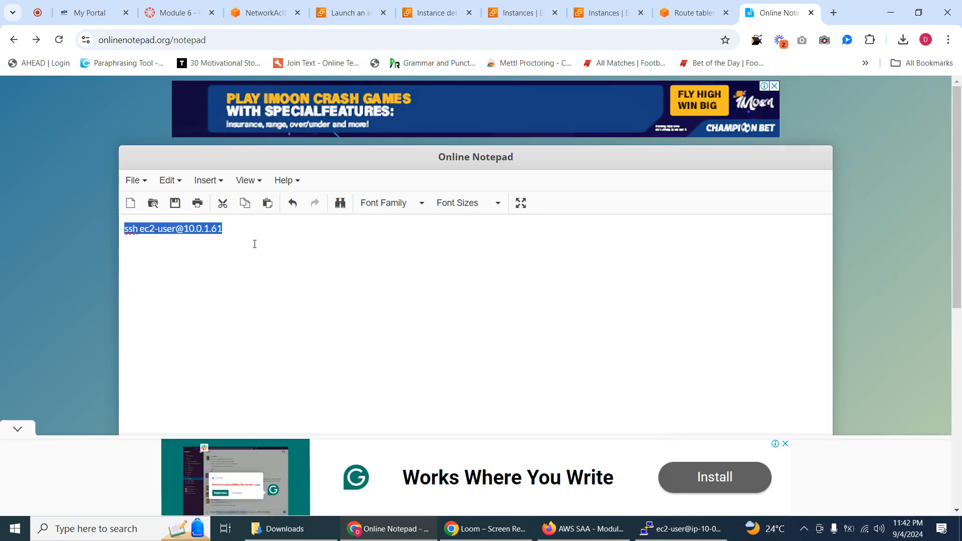
pyautogui.hotkey('ctrl', 'v')
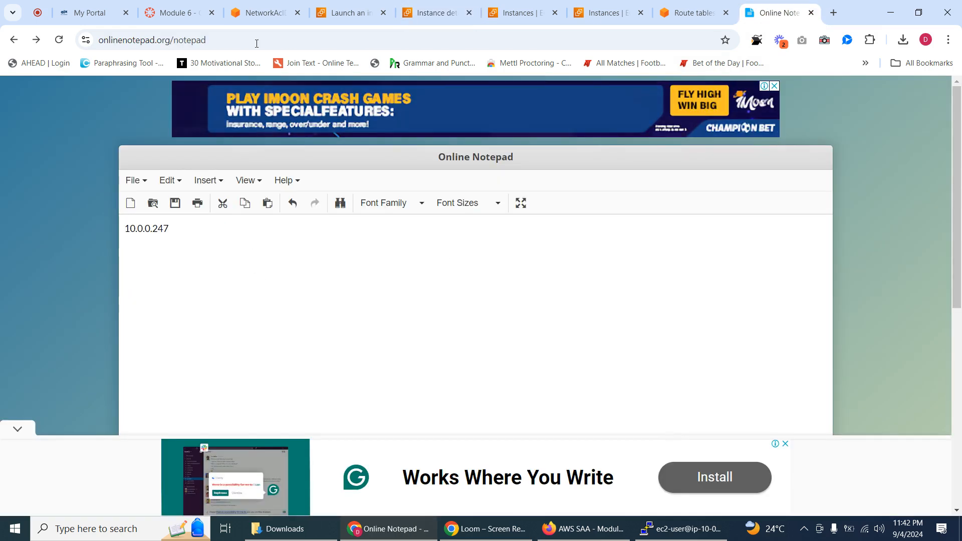
# Step: Copy the word ping from item 40 of the lab instructions and paste it before 10.0.0.247 in the notepad
pyautogui.click(177, 12)
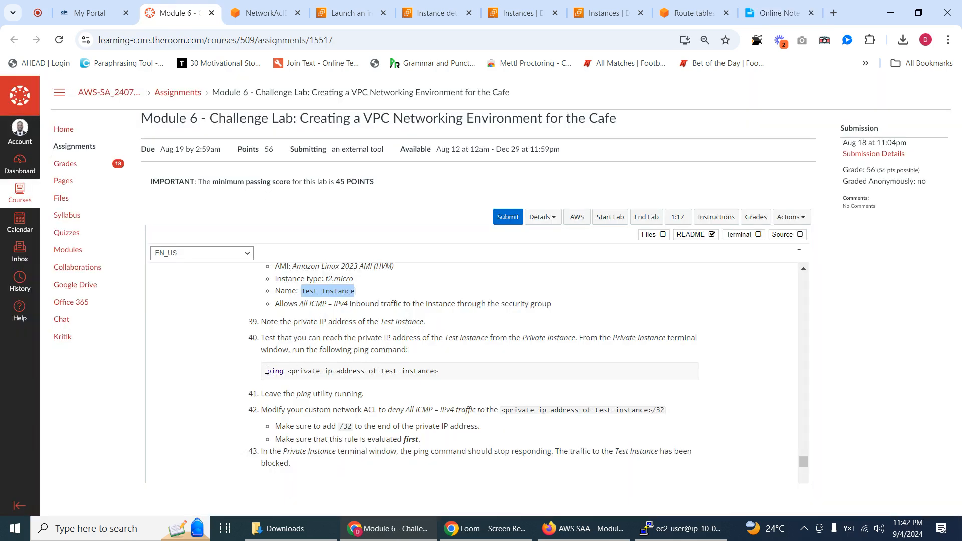
pyautogui.moveTo(266, 371); pyautogui.dragTo(286, 371)
pyautogui.rightClick(285, 371)
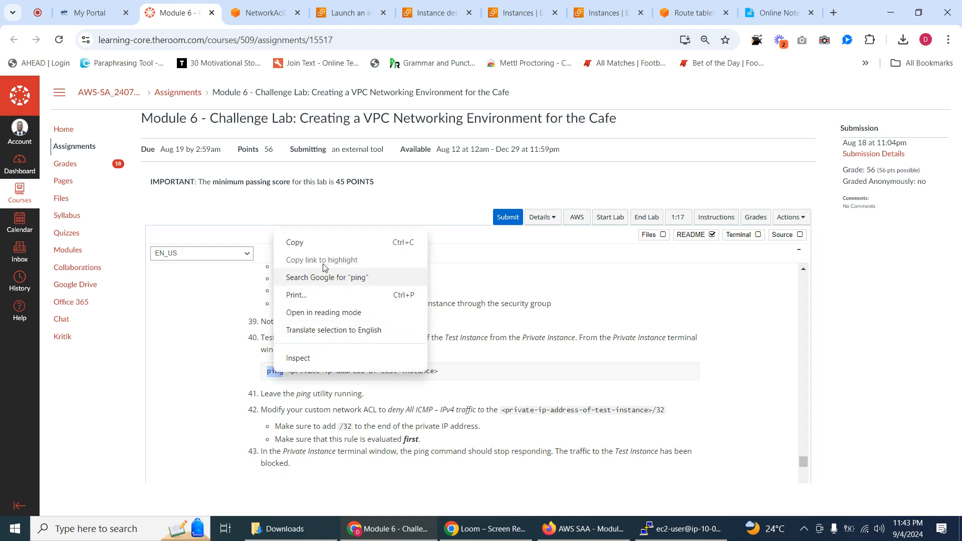
pyautogui.click(320, 243)
pyautogui.click(780, 12)
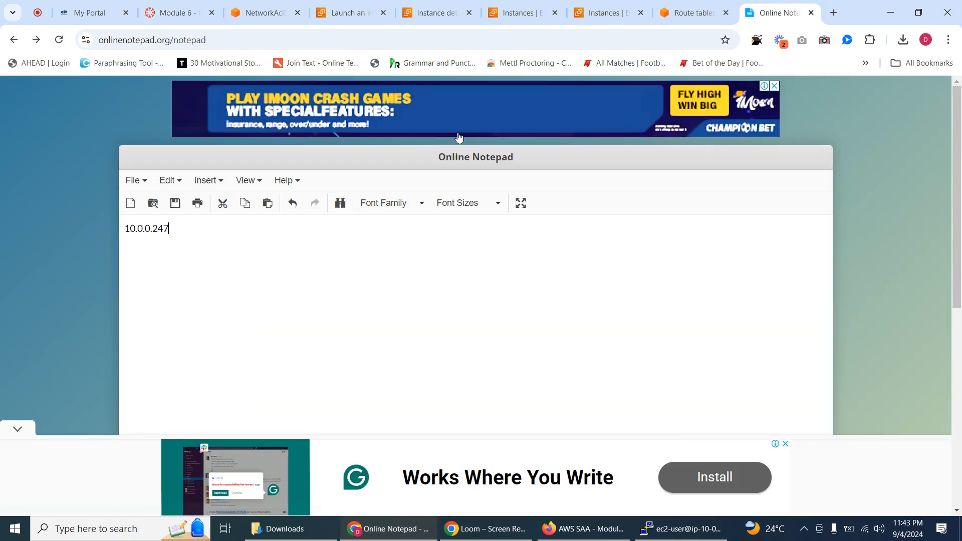
pyautogui.click(125, 229)
pyautogui.hotkey('ctrl', 'v')
# Step: Check the ping syntax in the lab instructions, complete the note as "ping 10.0.0.247", and copy it
pyautogui.click(186, 12)
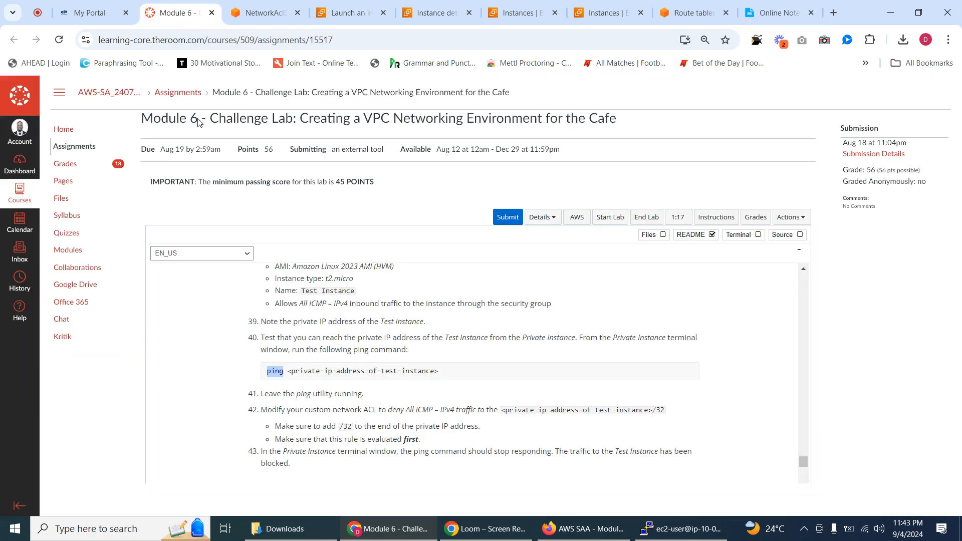
pyautogui.click(779, 12)
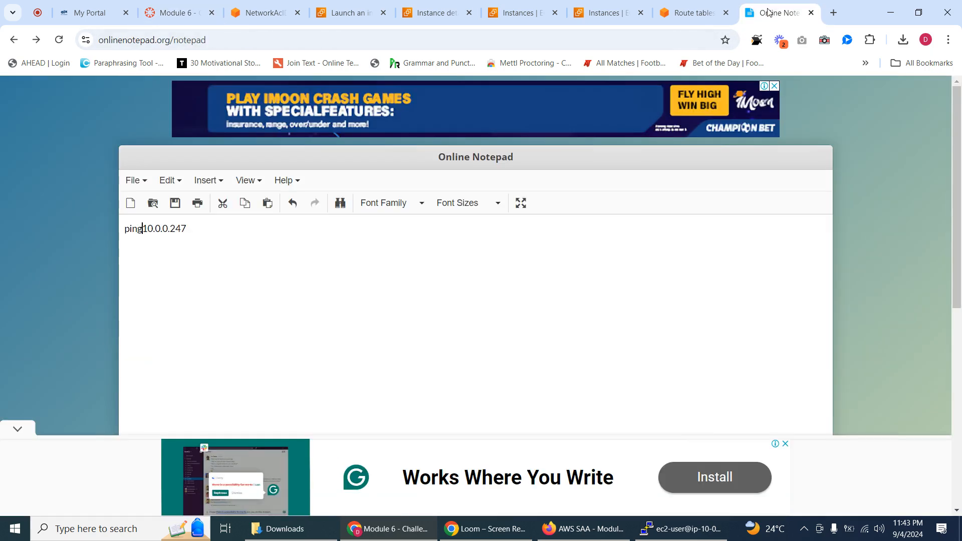
pyautogui.moveTo(189, 229); pyautogui.dragTo(119, 235)
pyautogui.rightClick(153, 230)
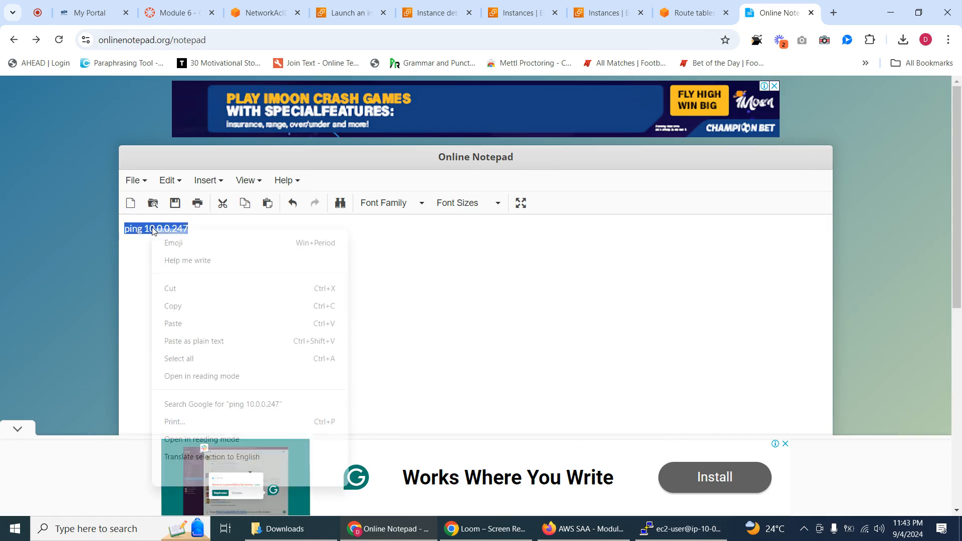
pyautogui.click(203, 307)
# Step: Switch to the PuTTY terminal of ip-10-0-0-186 and open a duplicate of its session
pyautogui.click(679, 532)
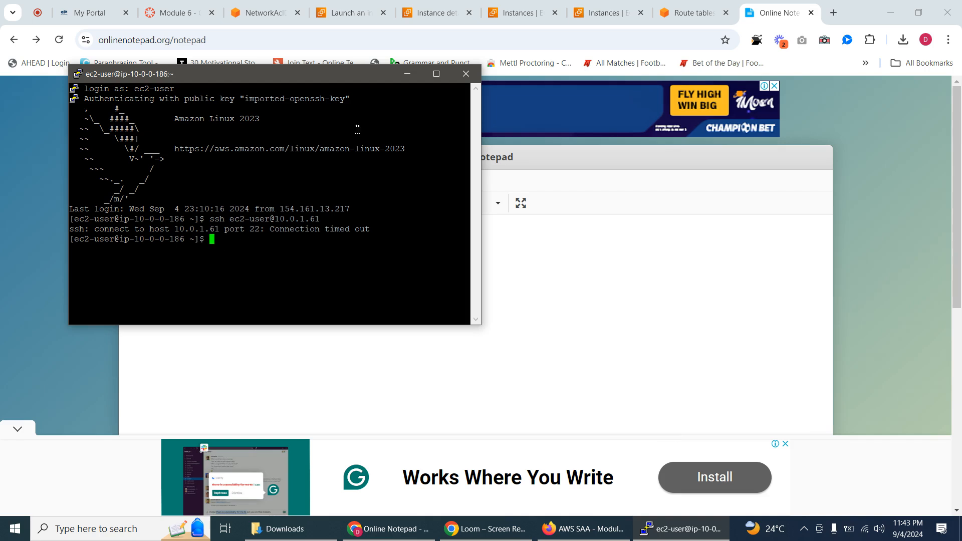
pyautogui.click(437, 74)
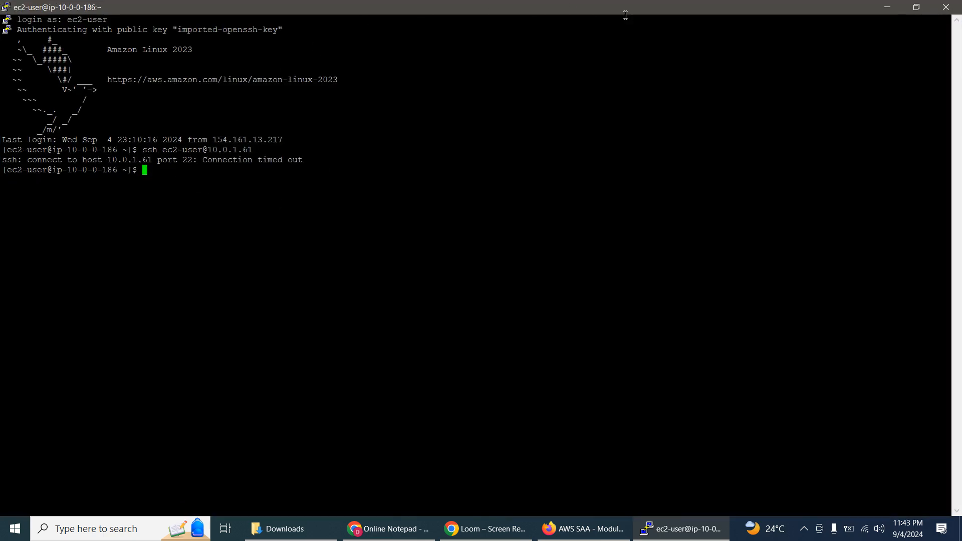
pyautogui.click(919, 7)
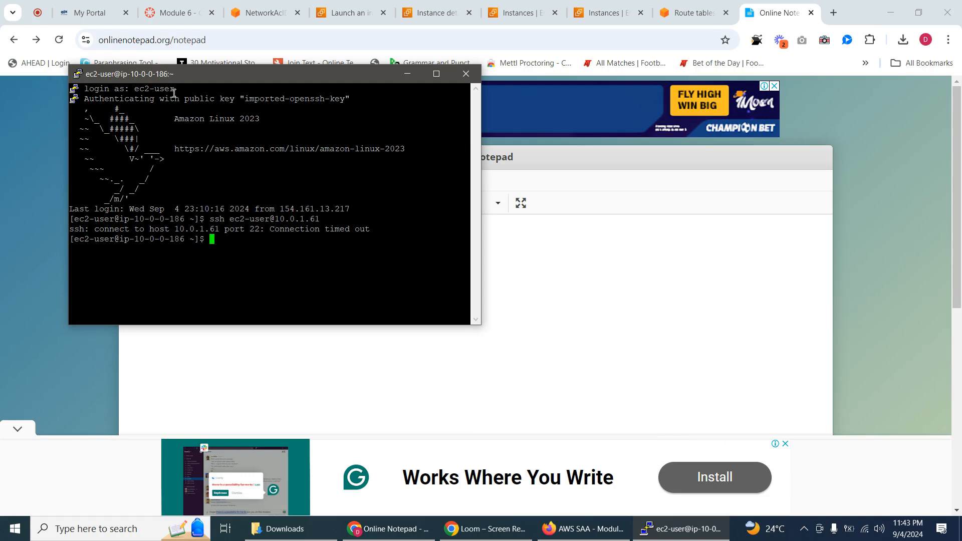
pyautogui.click(77, 76)
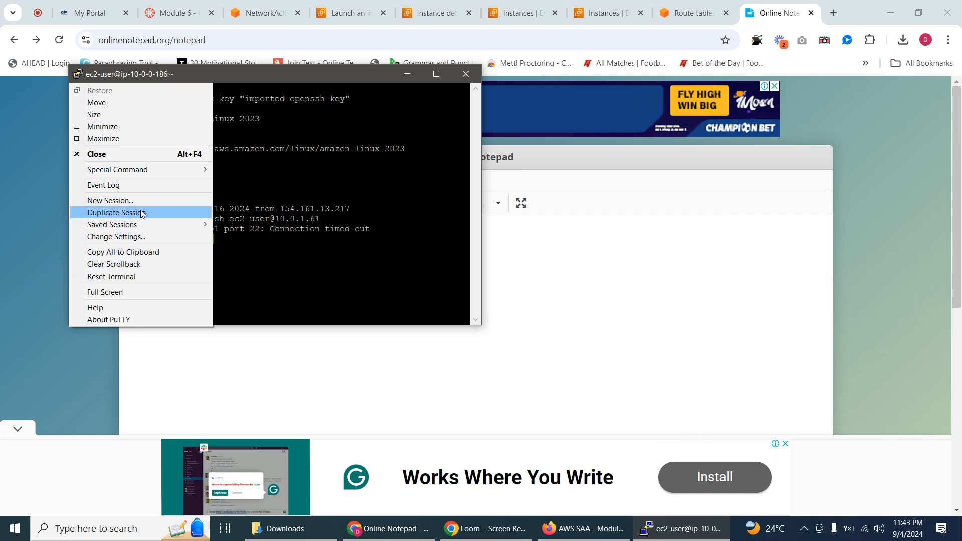
pyautogui.click(116, 212)
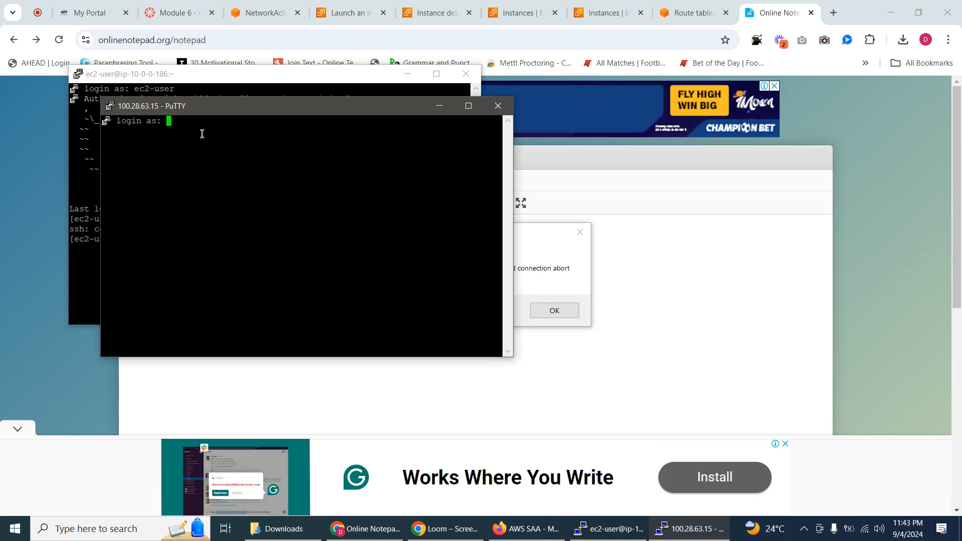
# Step: Log in to the duplicated session as ec2-user and paste "ping 10.0.0.247" at the prompt without running it
pyautogui.write('ece')
pyautogui.press('BackSpace')
pyautogui.write('2-user')
pyautogui.press('Return')
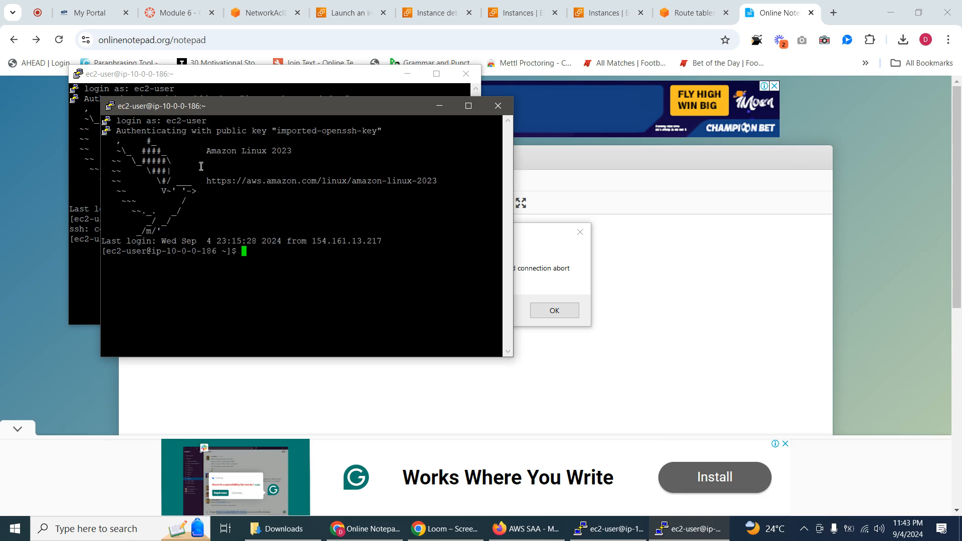
pyautogui.rightClick(245, 253)
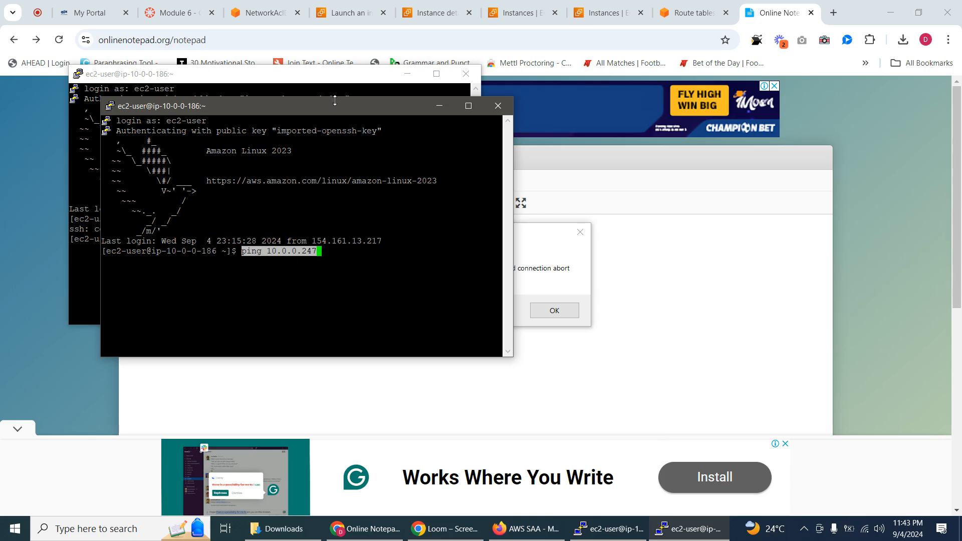
# Step: Switch to the browser, open the launched Test Instance in the instances list, and refresh its status check repeatedly
pyautogui.click(341, 12)
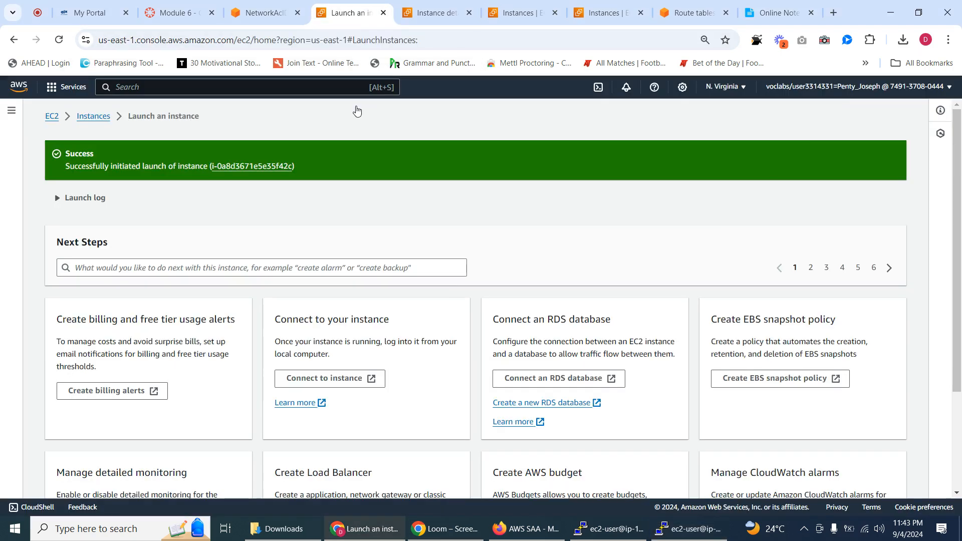
pyautogui.click(265, 13)
pyautogui.click(436, 13)
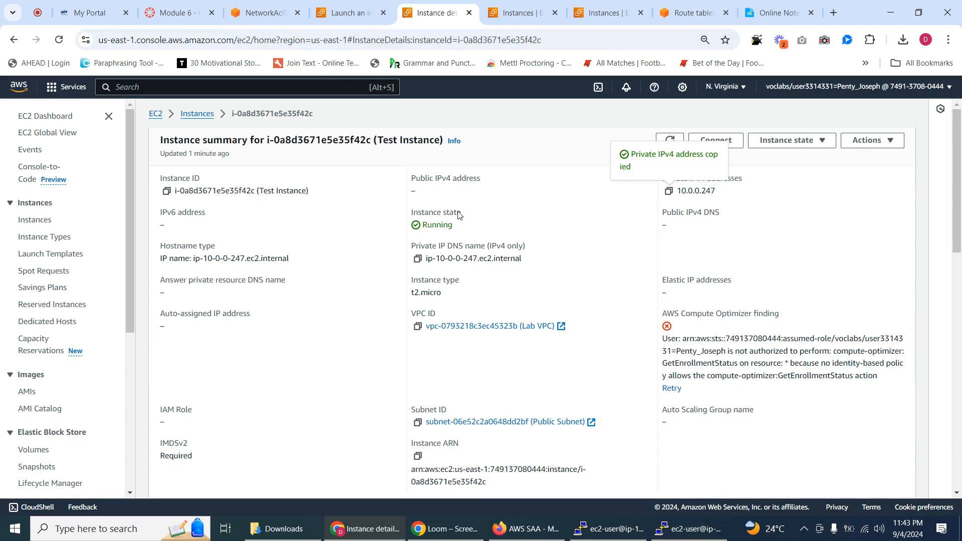
pyautogui.click(353, 14)
pyautogui.click(252, 166)
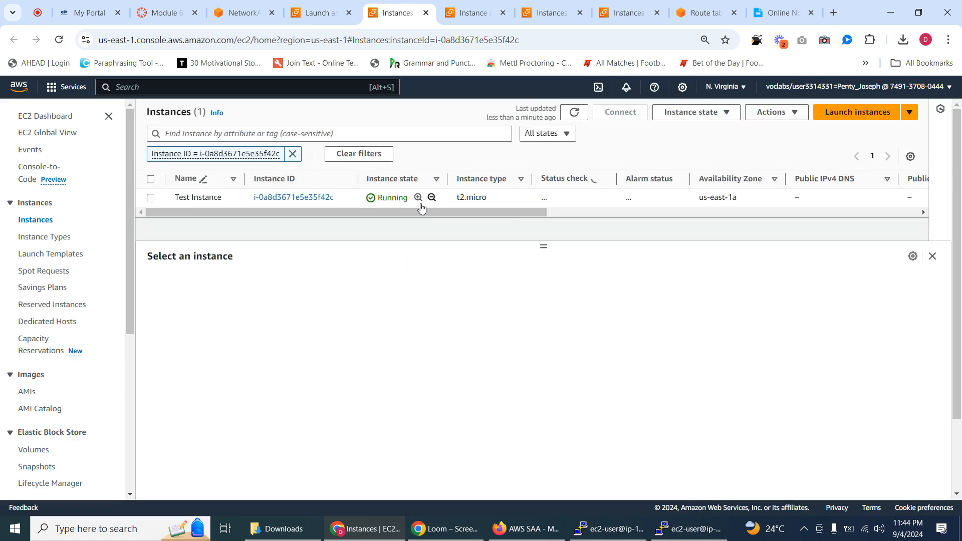
pyautogui.click(574, 112)
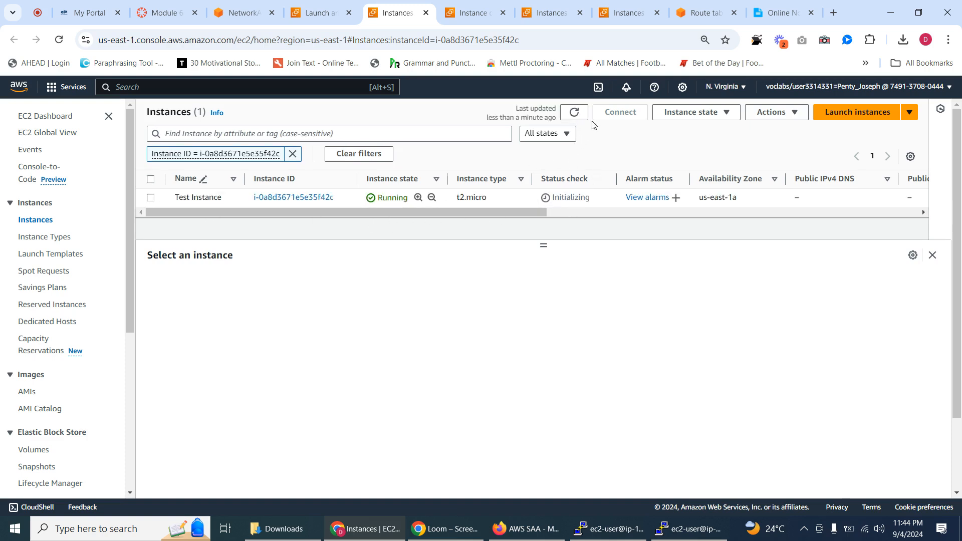
pyautogui.click(574, 112)
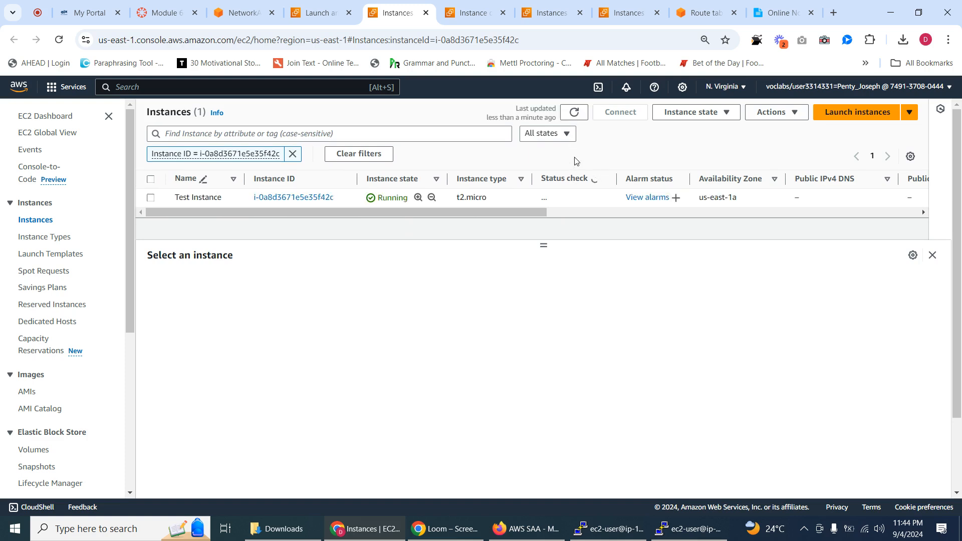
pyautogui.click(578, 112)
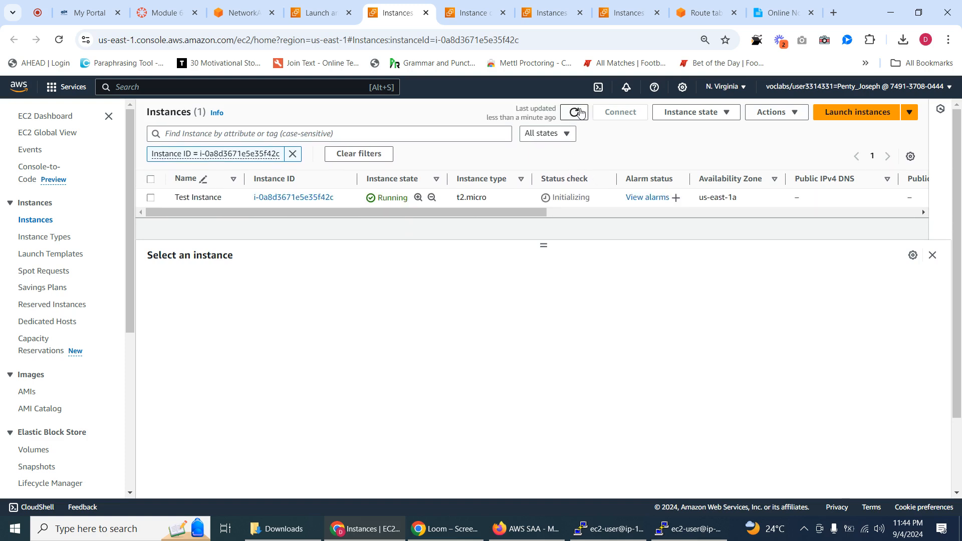
pyautogui.click(578, 113)
pyautogui.click(578, 112)
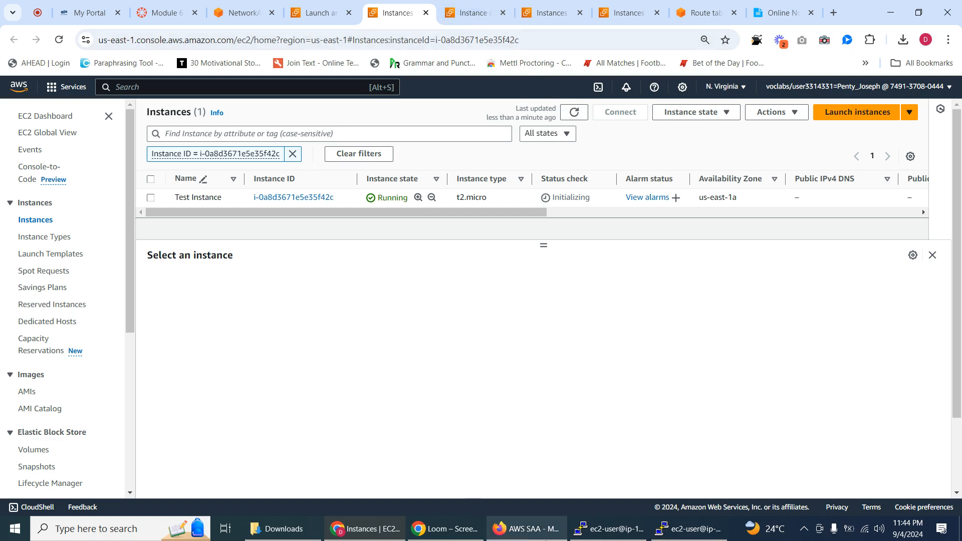
# Step: Return to the duplicated PuTTY session, run ping 10.0.0.247, and inspect the replies in an enlarged window, leaving the ping running
pyautogui.click(691, 529)
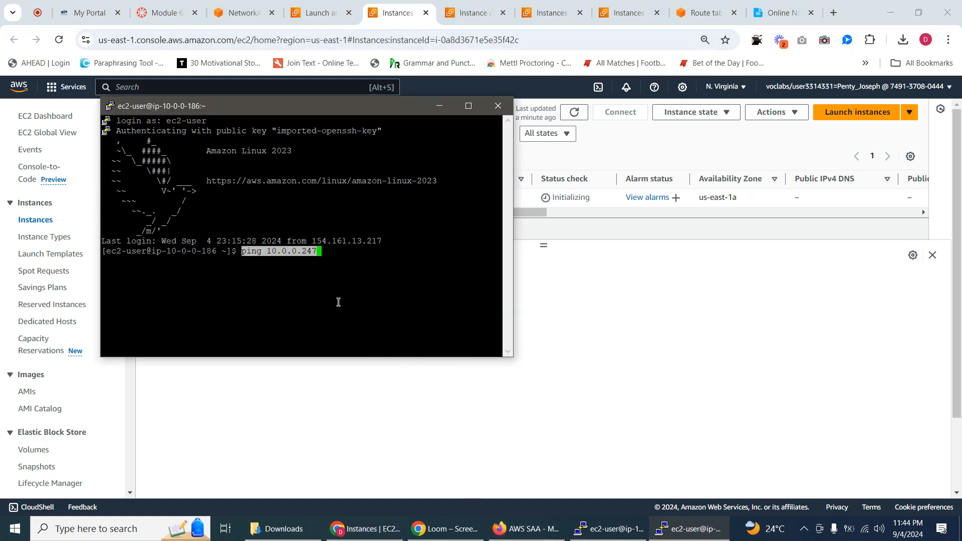
pyautogui.press('Return')
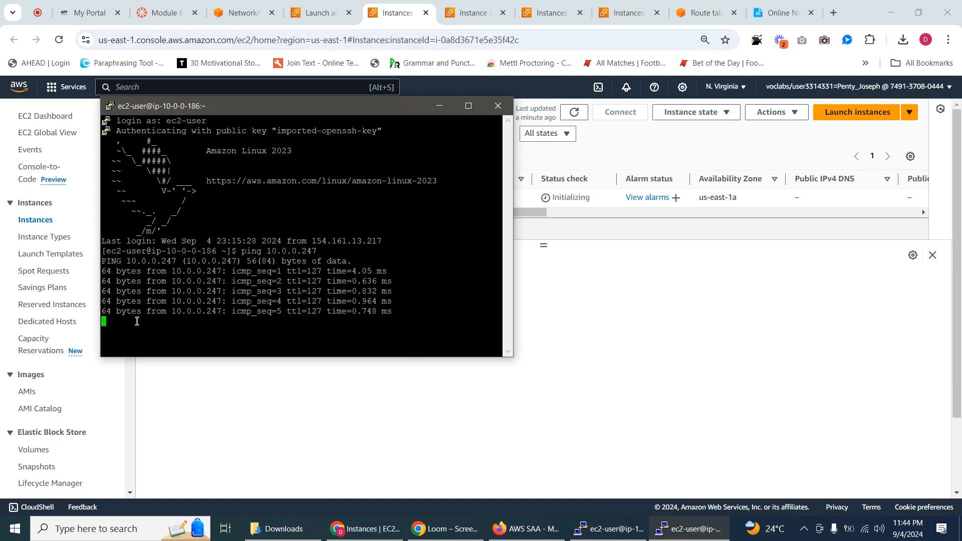
pyautogui.click(473, 105)
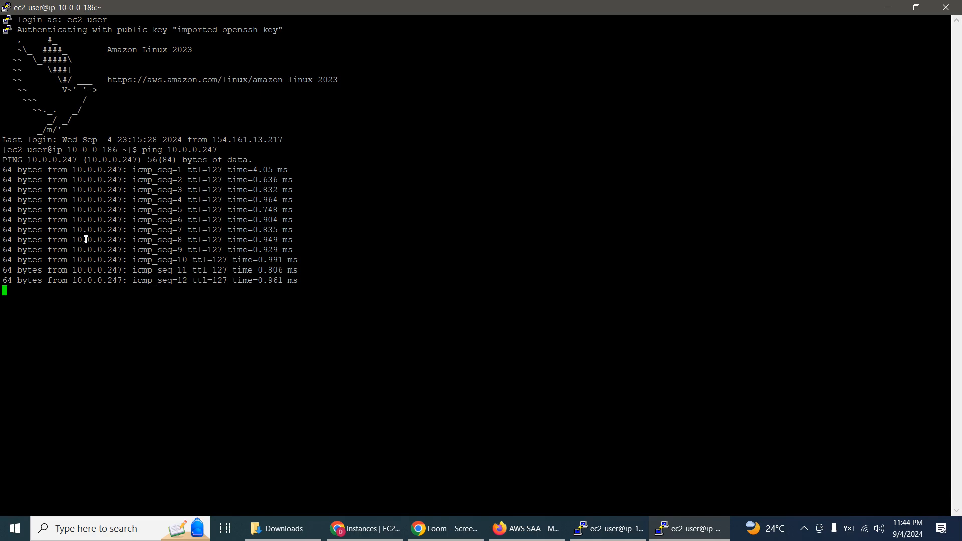
pyautogui.click(925, 10)
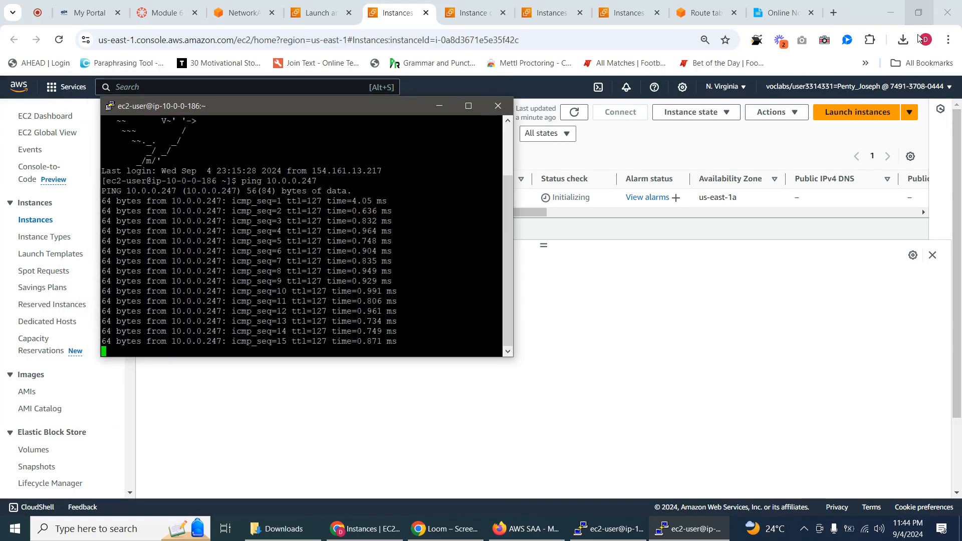
pyautogui.click(468, 105)
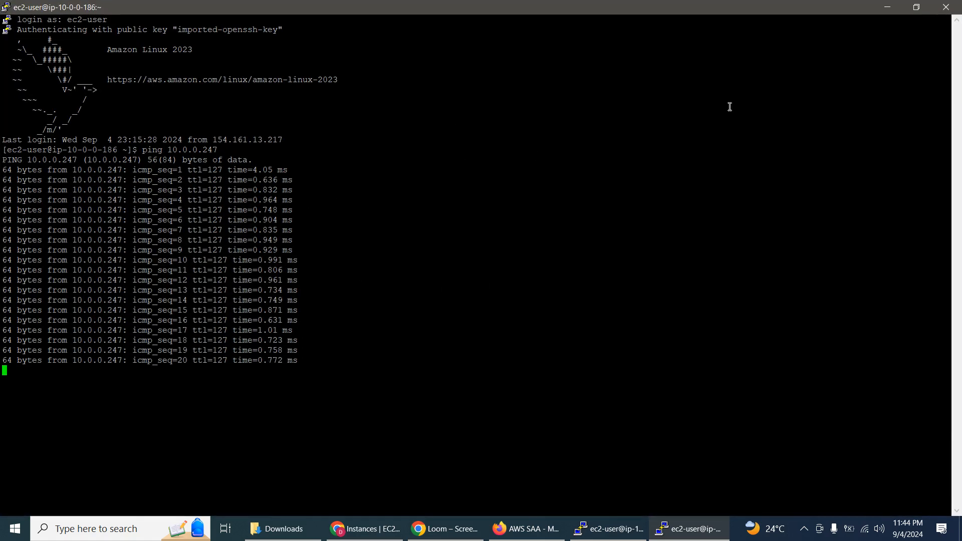
pyautogui.click(918, 7)
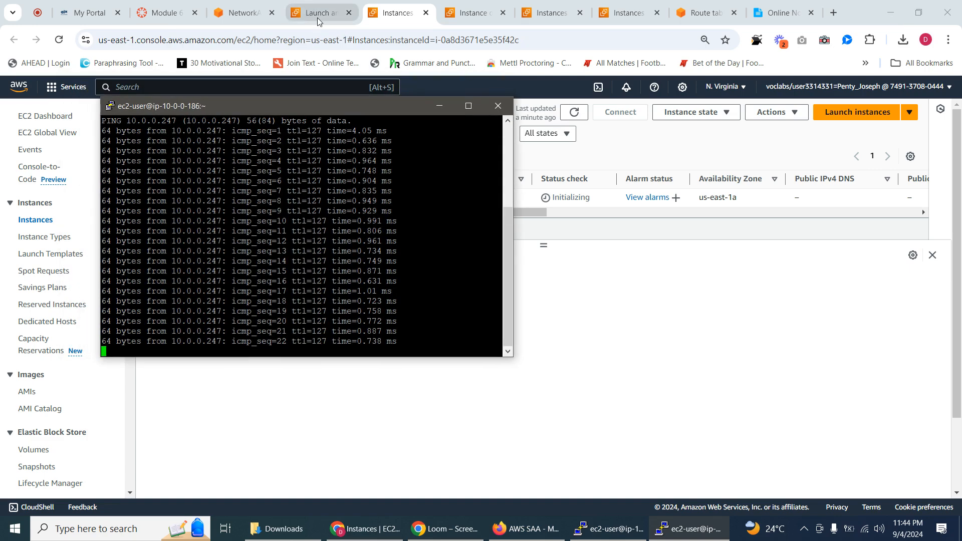
# Step: Go back to the EC2 instances list in the browser and refresh Test Instance's status check again
pyautogui.click(317, 15)
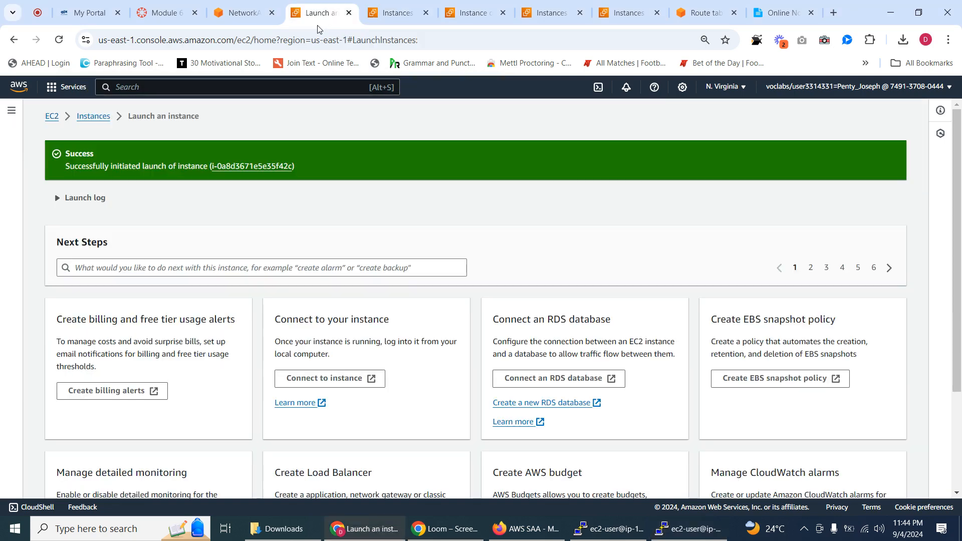
pyautogui.click(393, 14)
pyautogui.click(576, 118)
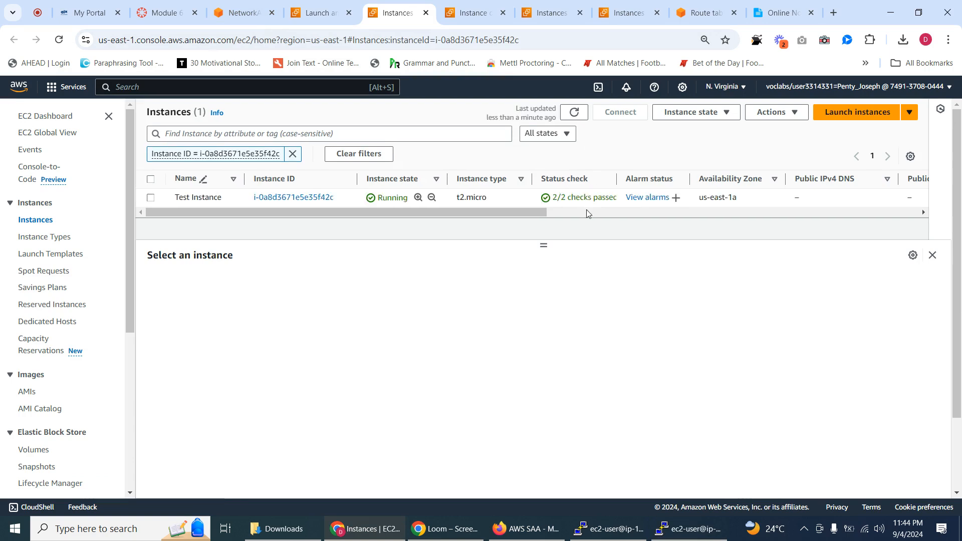
pyautogui.moveTo(519, 213); pyautogui.dragTo(409, 219)
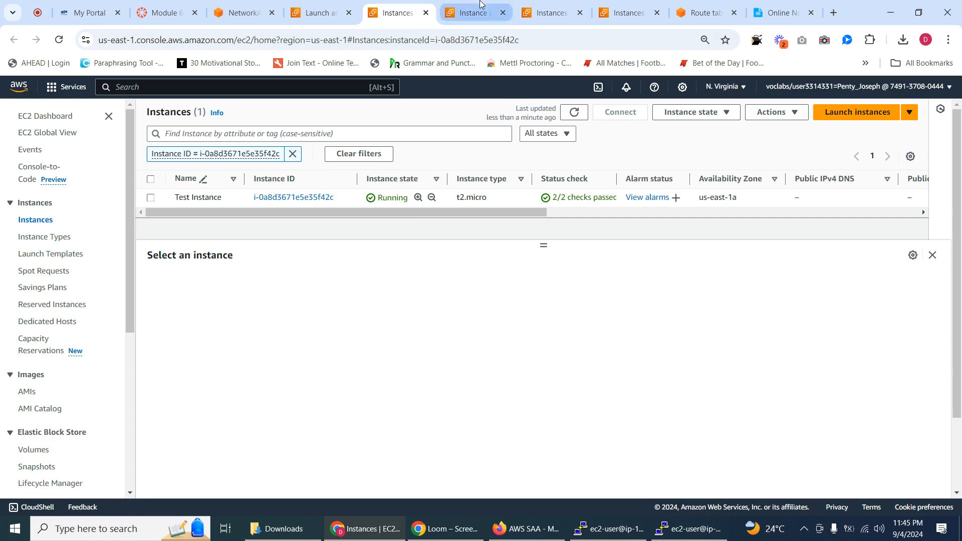
# Step: Review items 41 to 43 of the lab instructions on denying ICMP traffic and return to Lab Network ACL's inbound rules
pyautogui.click(245, 7)
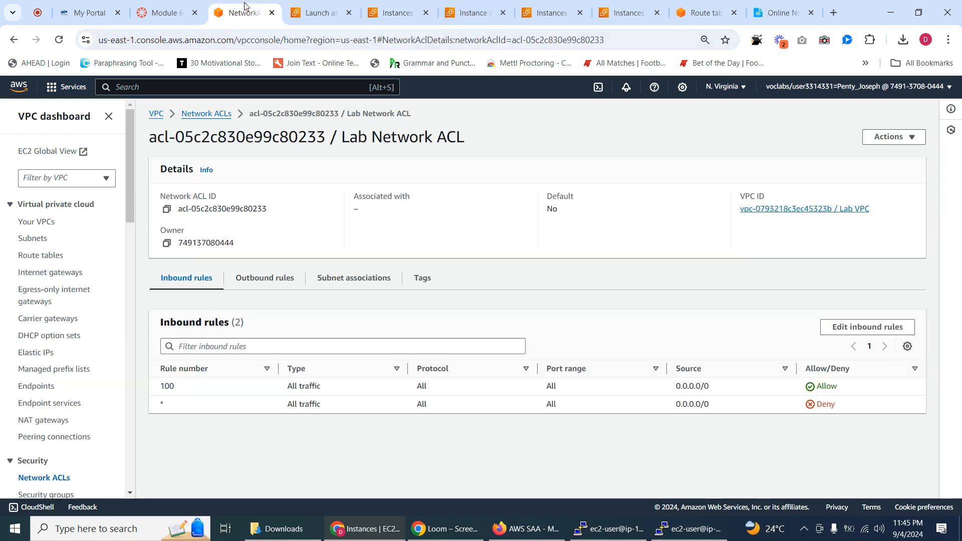
pyautogui.click(165, 11)
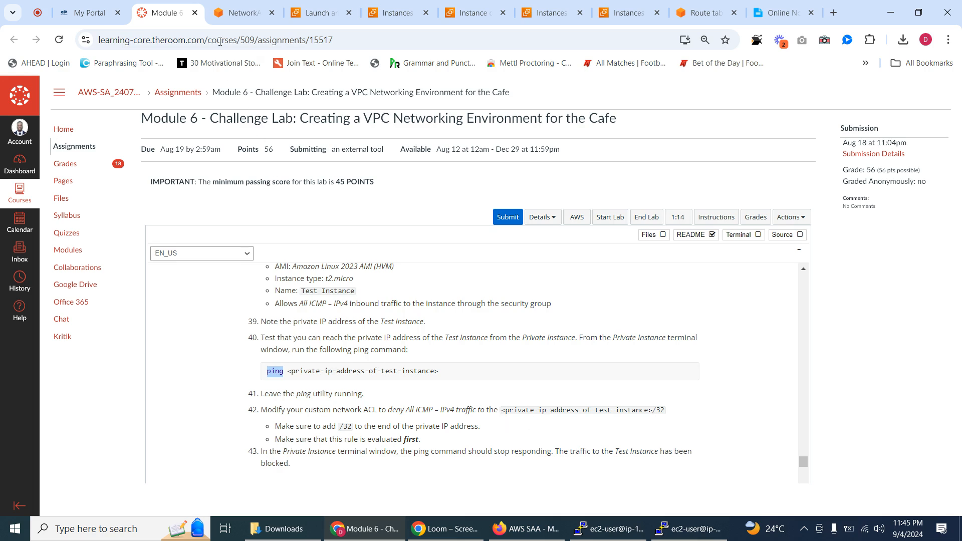
pyautogui.click(241, 13)
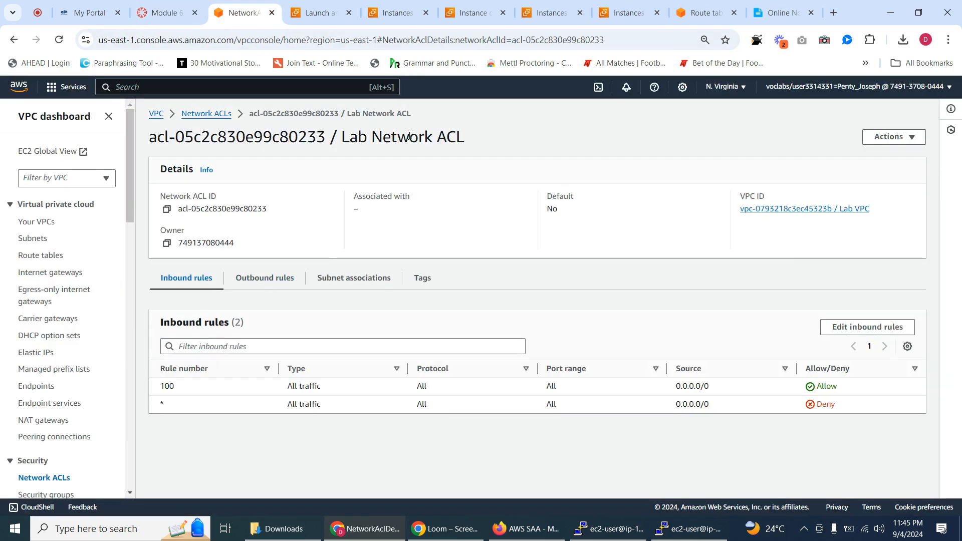
# Step: Start editing Lab Network ACL's inbound rules from the network ACL list and add a new rule numbered 23
pyautogui.click(211, 114)
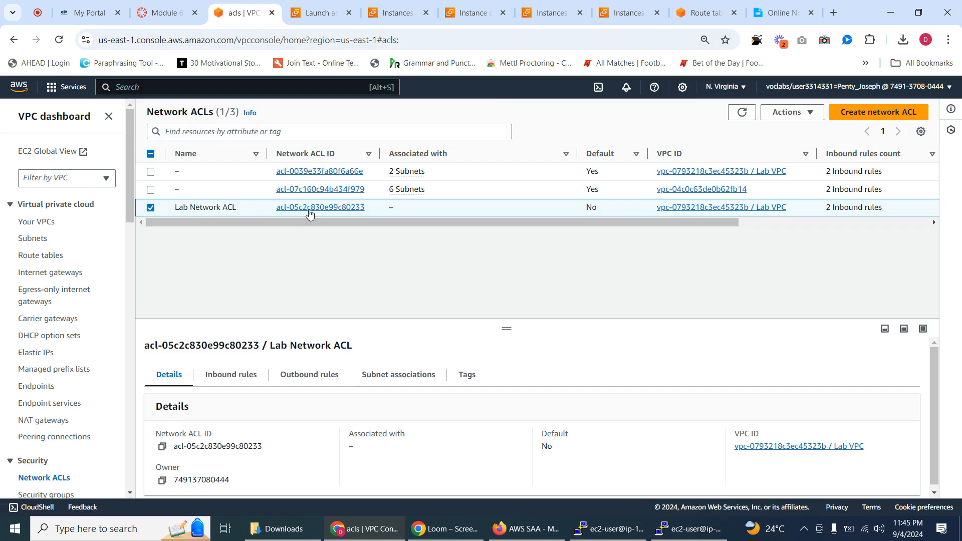
pyautogui.click(309, 209)
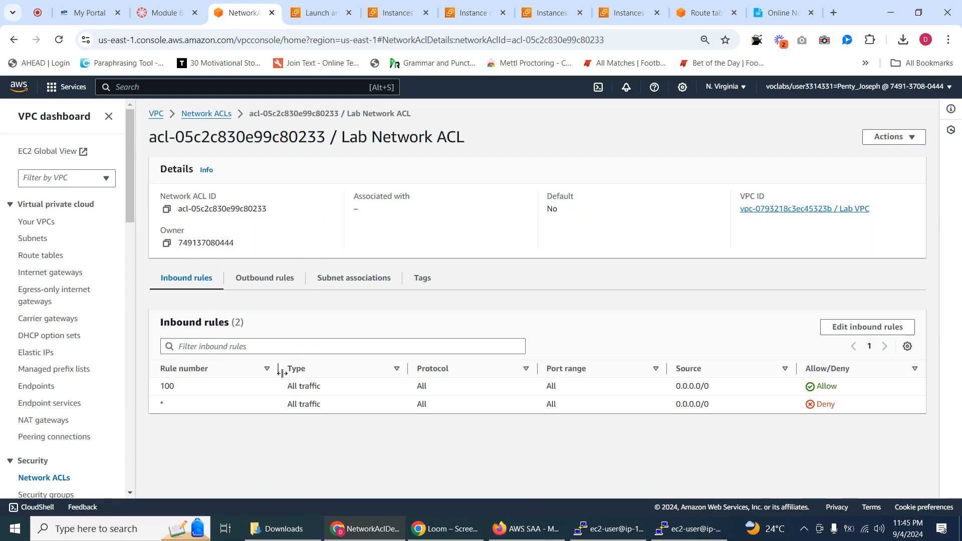
pyautogui.click(863, 329)
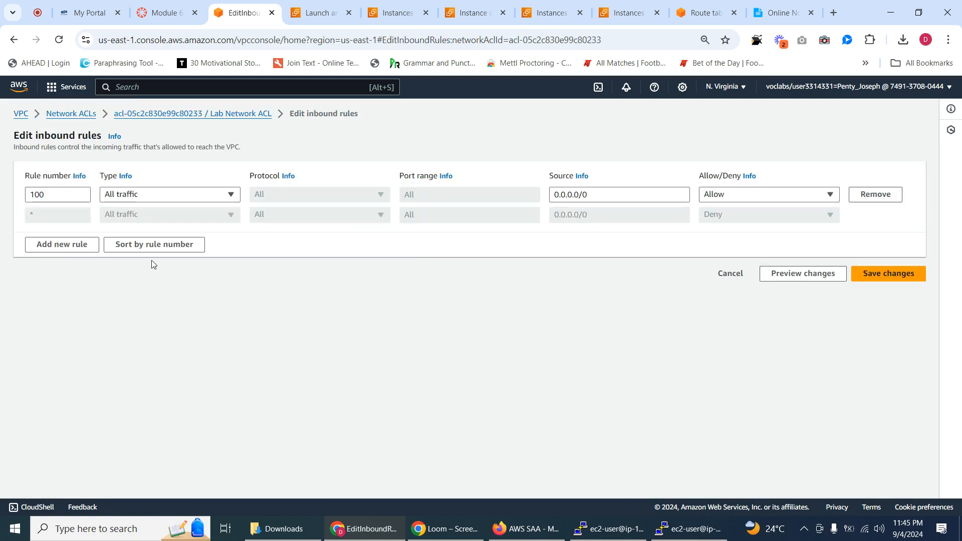
pyautogui.click(67, 249)
pyautogui.click(60, 221)
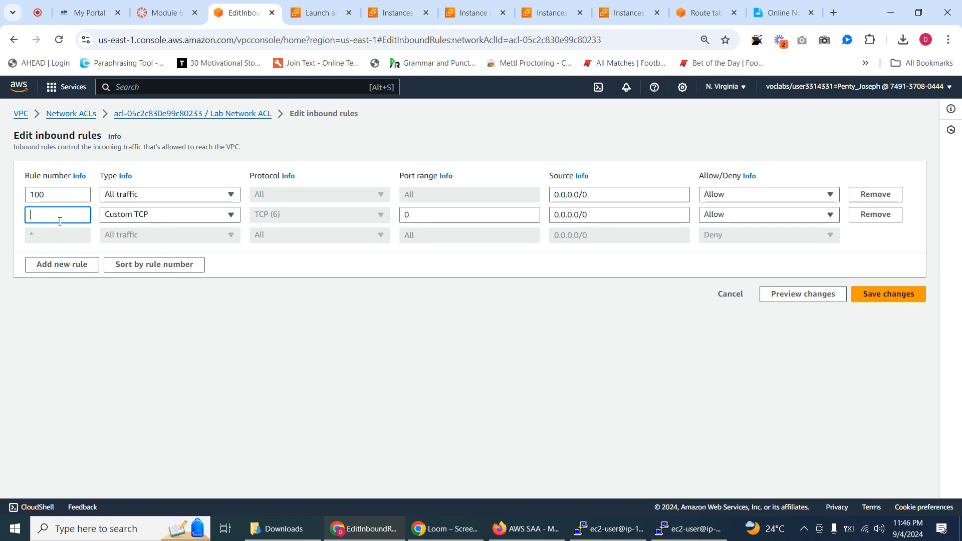
pyautogui.write('23')
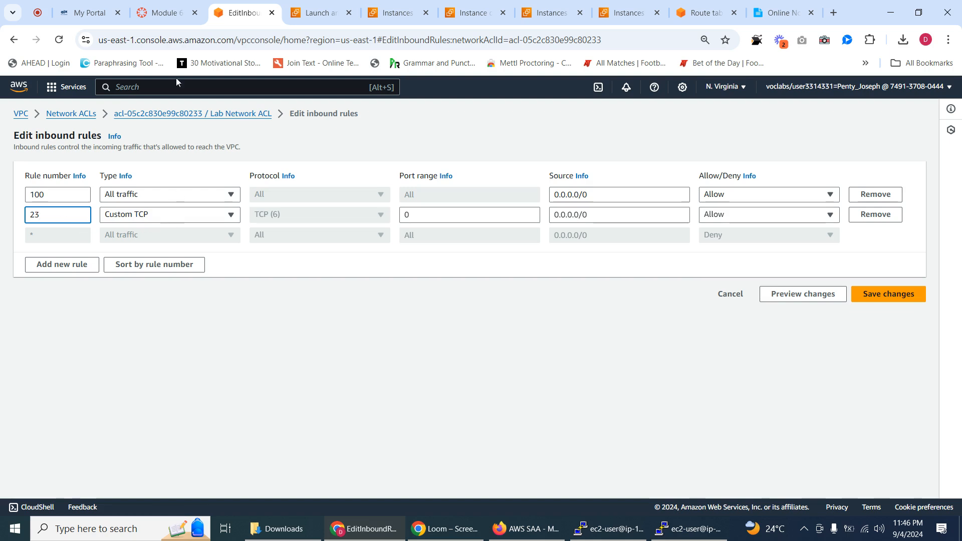
# Step: Check item 42 of the lab instructions and set inbound rule 23's type to All ICMP - IPv4
pyautogui.click(166, 15)
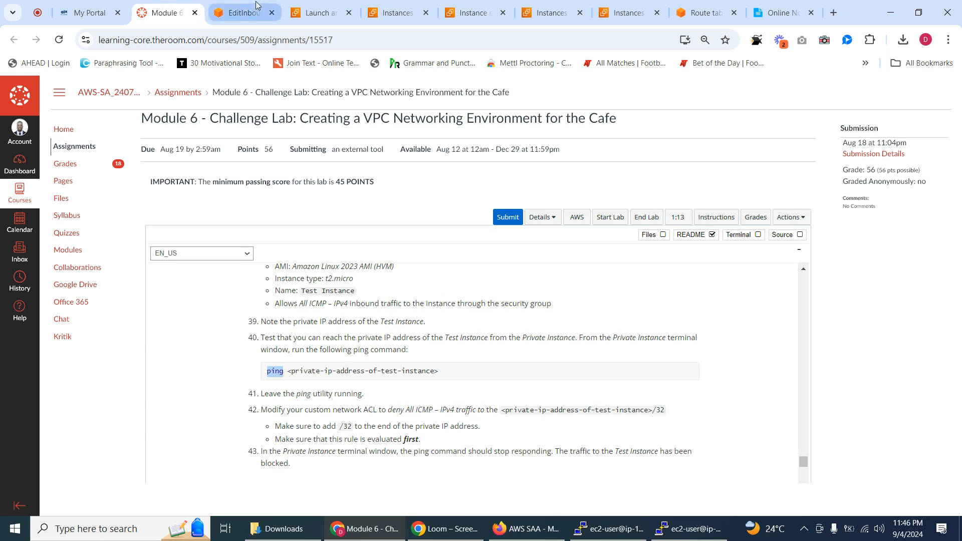
pyautogui.click(241, 12)
pyautogui.click(141, 215)
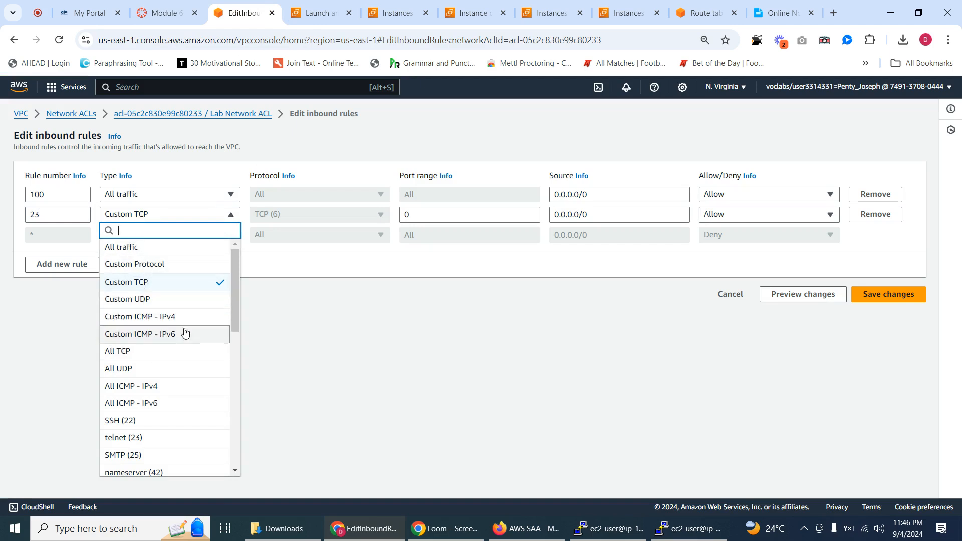
pyautogui.moveTo(235, 276); pyautogui.dragTo(237, 290)
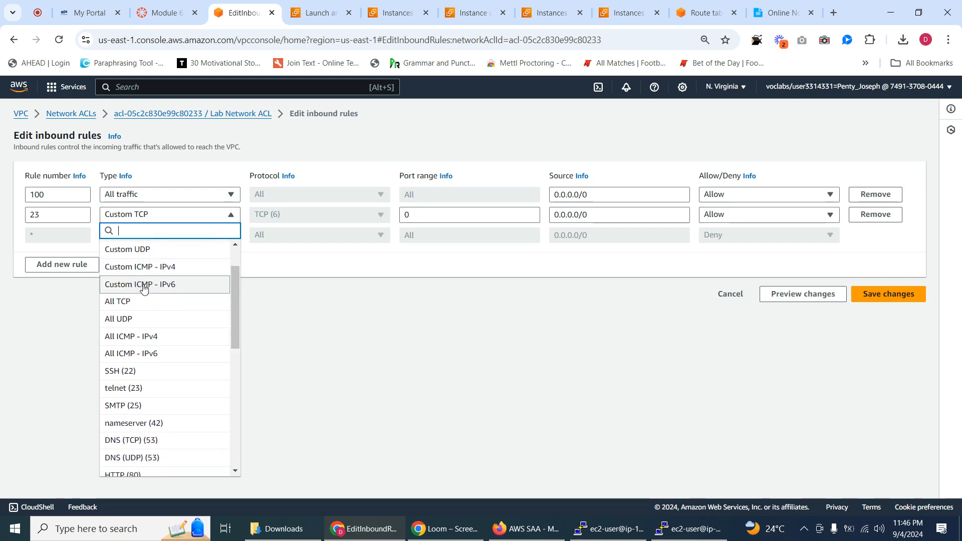
pyautogui.moveTo(234, 280); pyautogui.dragTo(233, 289)
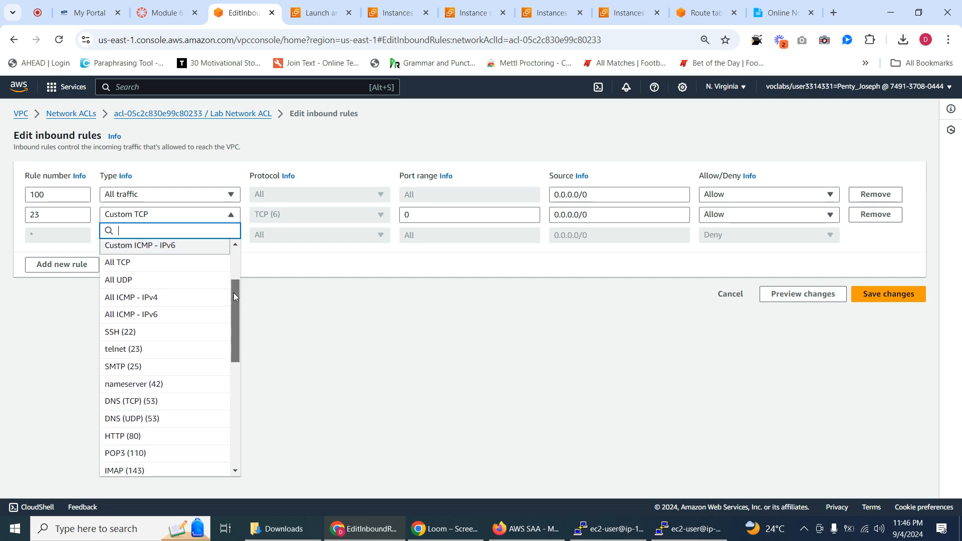
pyautogui.click(137, 299)
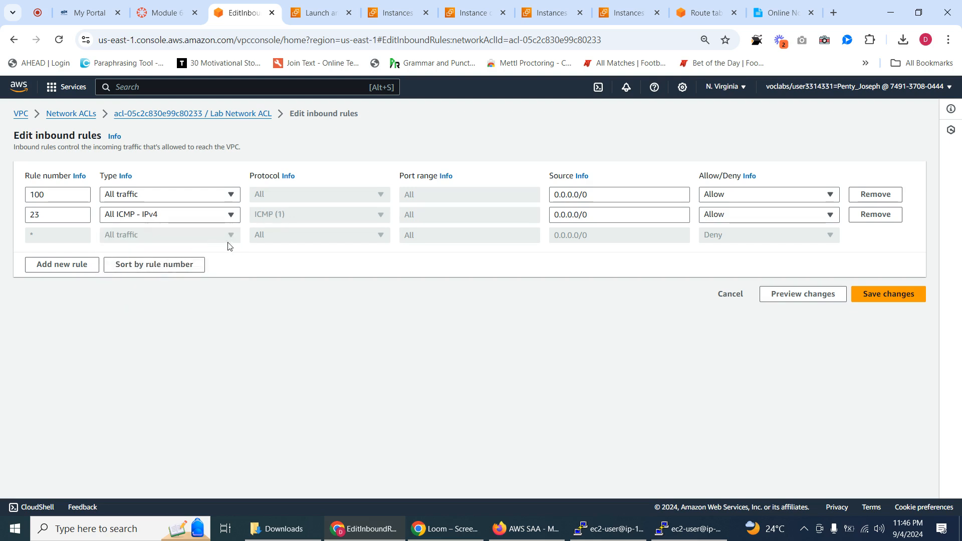
# Step: Copy Test Instance's private IPv4 address from its EC2 details and set rule 23's source to 10.0.0.247/32
pyautogui.click(584, 221)
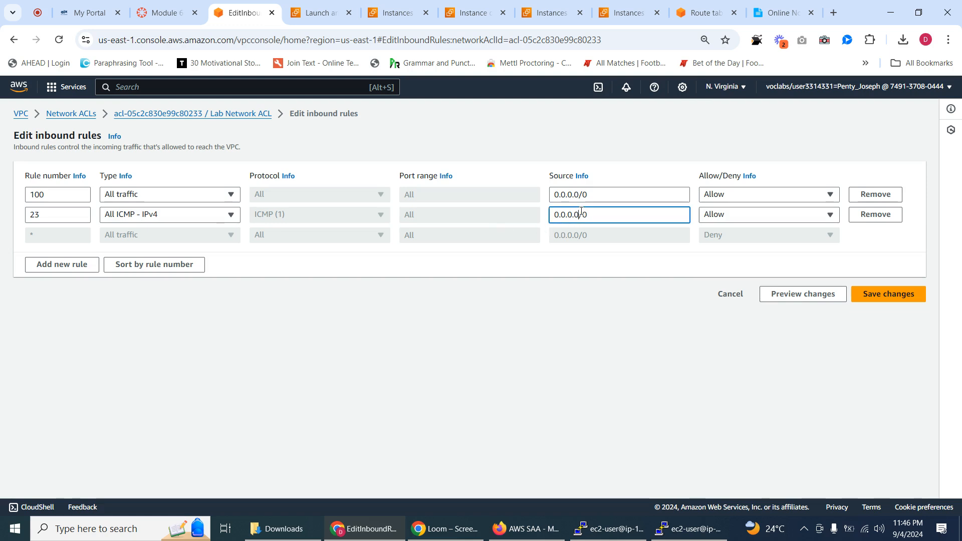
pyautogui.tripleClick(582, 211)
pyautogui.click(320, 13)
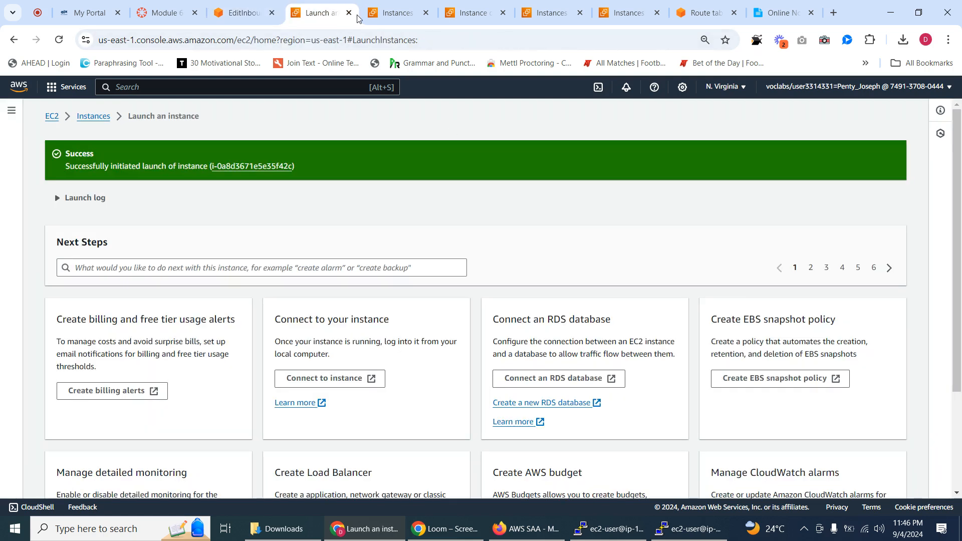
pyautogui.click(396, 14)
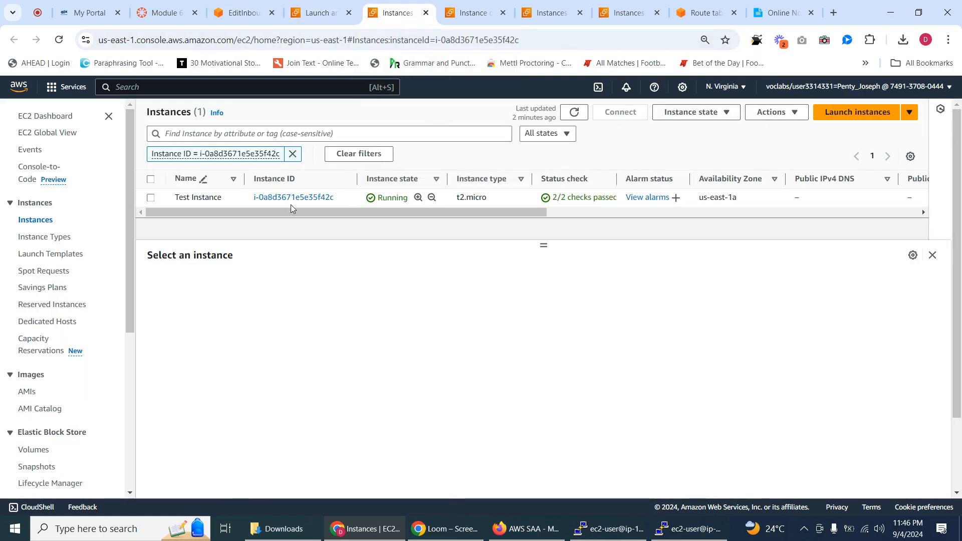
pyautogui.click(275, 198)
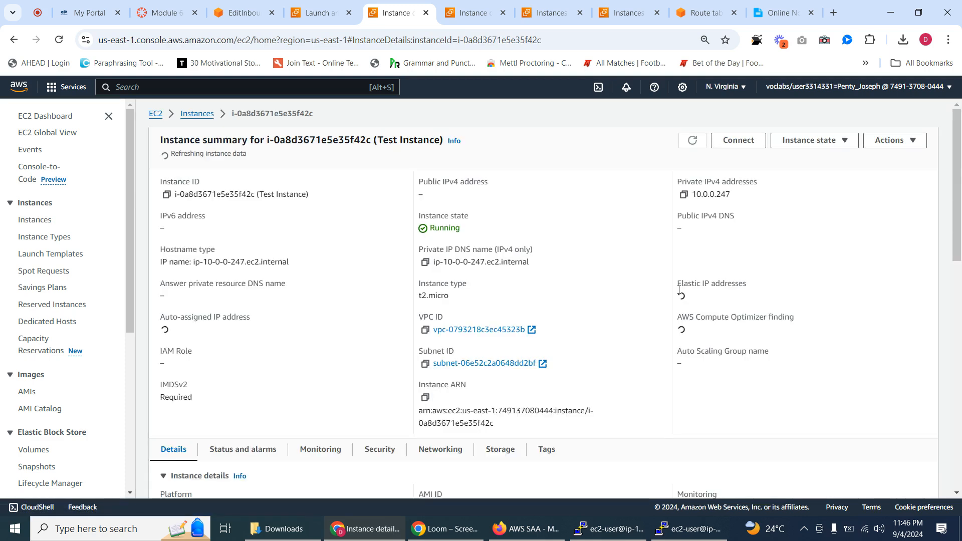
pyautogui.click(670, 196)
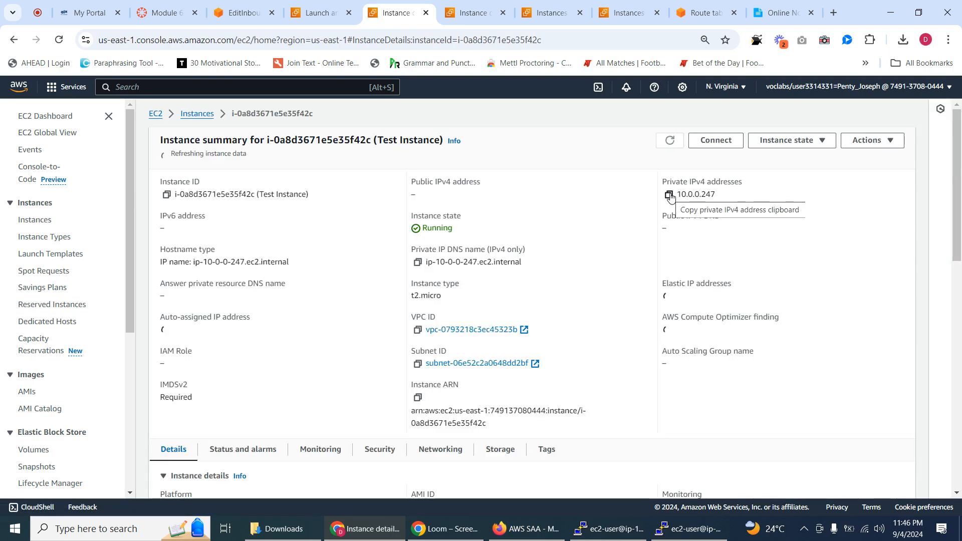
pyautogui.click(670, 196)
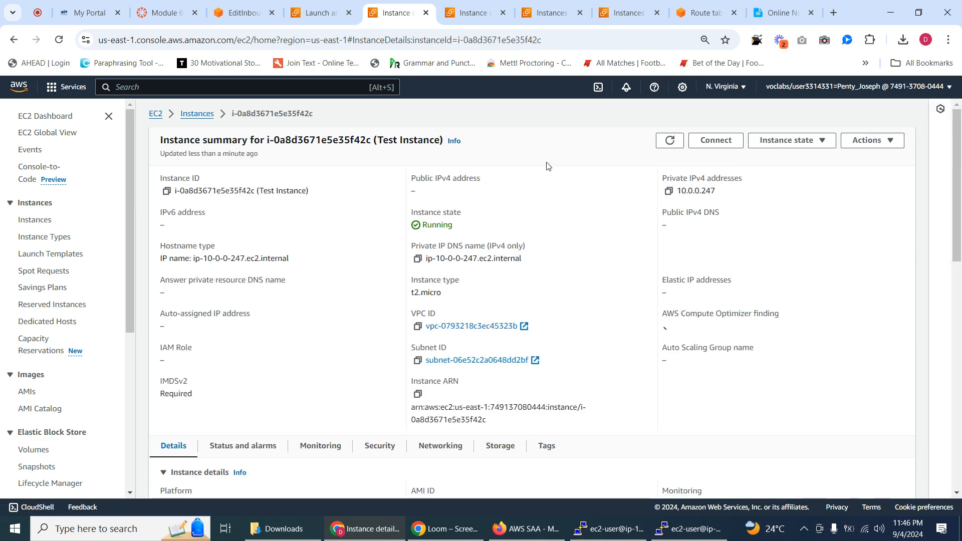
pyautogui.click(240, 19)
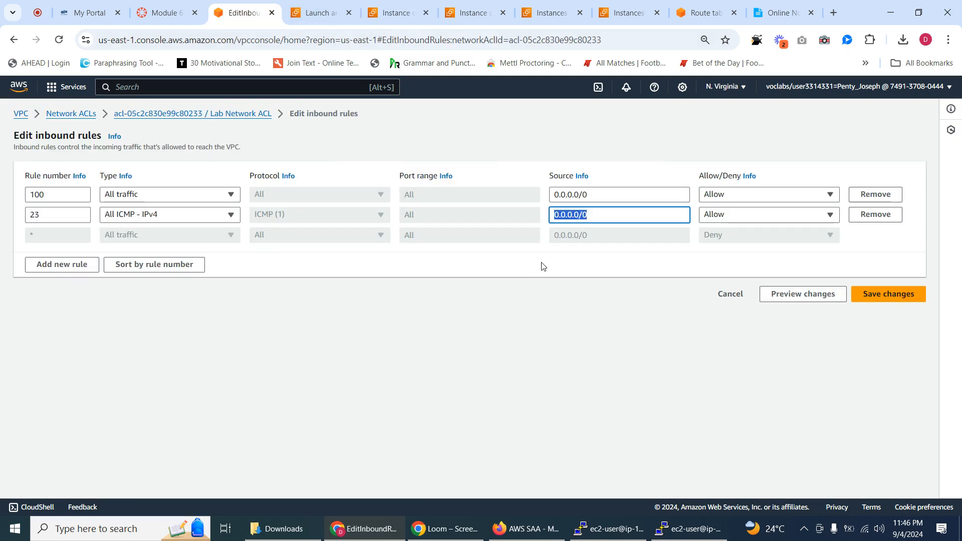
pyautogui.tripleClick(597, 217)
pyautogui.hotkey('ctrl', 'v')
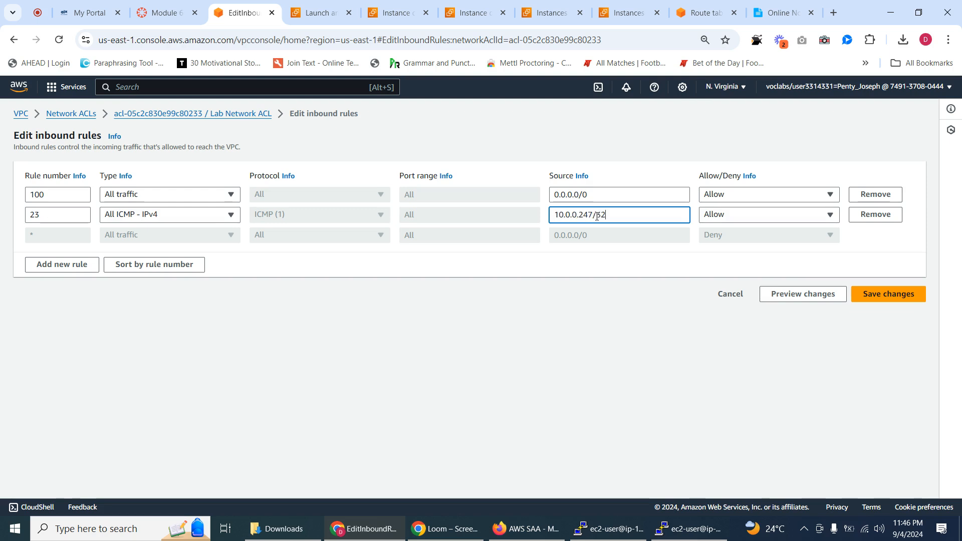
# Step: Recheck the lab instructions for the network ACL rule and save Lab Network ACL's inbound rule changes
pyautogui.click(173, 13)
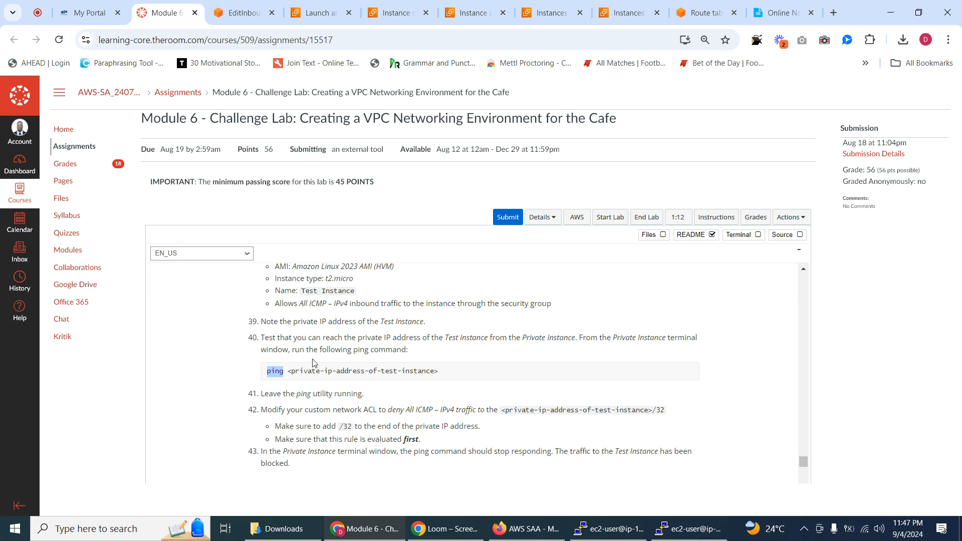
pyautogui.click(244, 12)
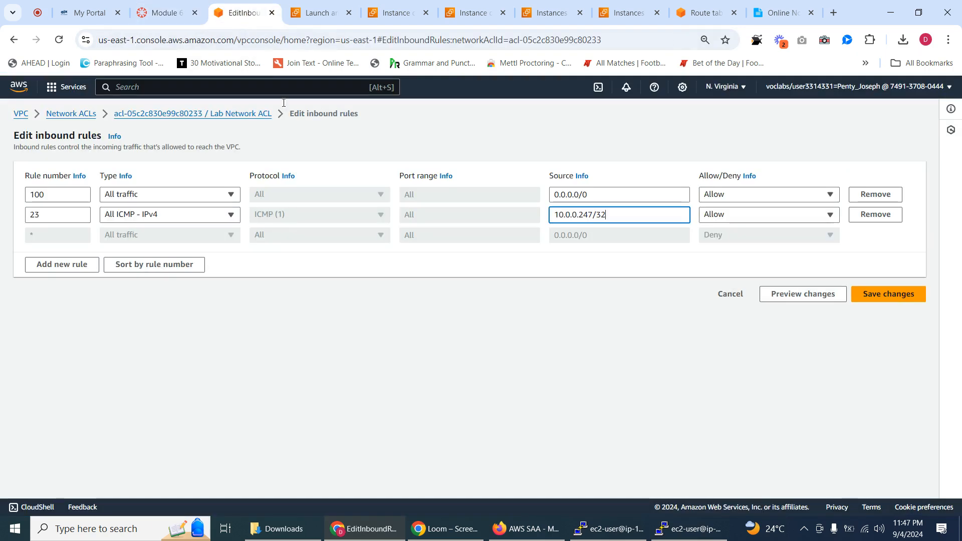
pyautogui.click(875, 299)
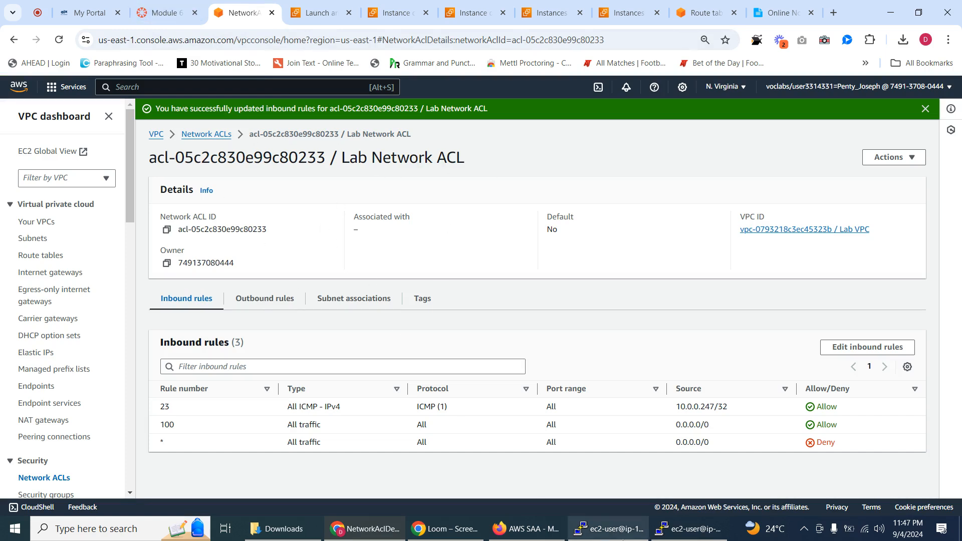
# Step: Check the running ping to Test Instance in the duplicated PuTTY session, using an enlarged window, then minimize it
pyautogui.click(661, 532)
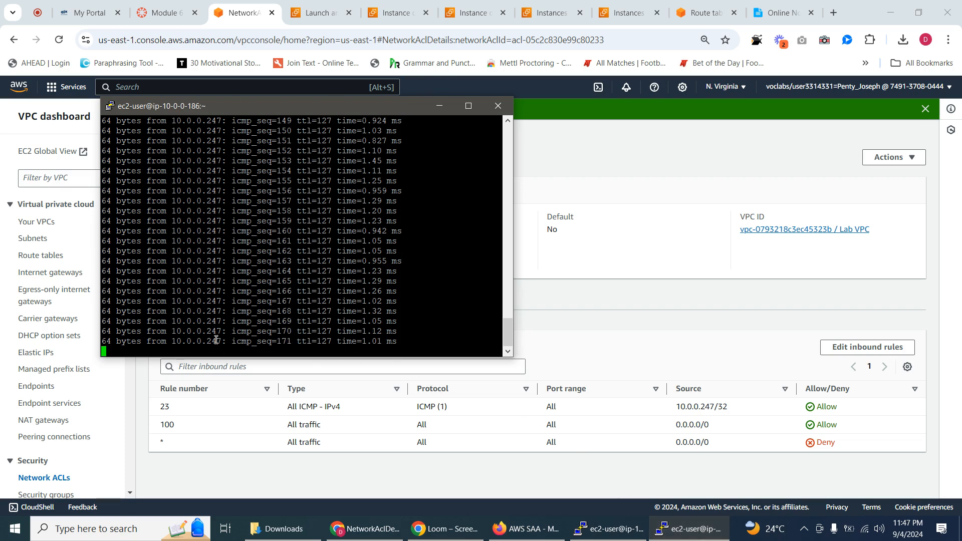
pyautogui.click(468, 106)
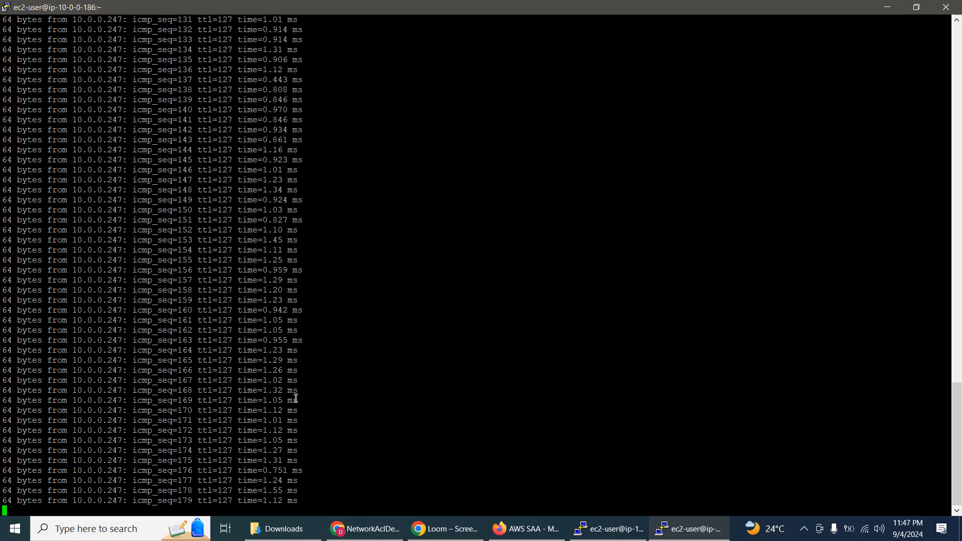
pyautogui.click(918, 7)
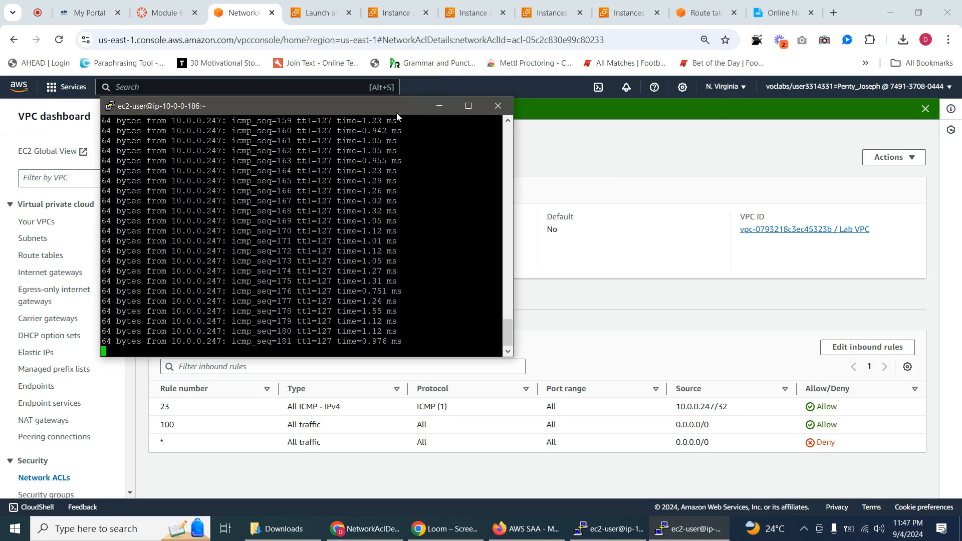
pyautogui.click(439, 103)
pyautogui.click(320, 13)
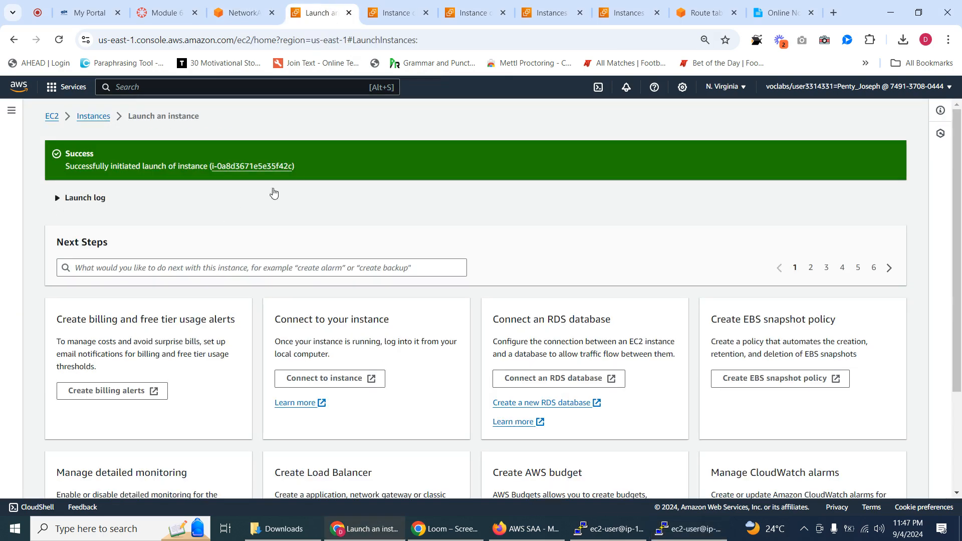
# Step: Change Lab Network ACL's inbound rule 23 to Deny, save the rules, and dismiss the notification
pyautogui.click(242, 12)
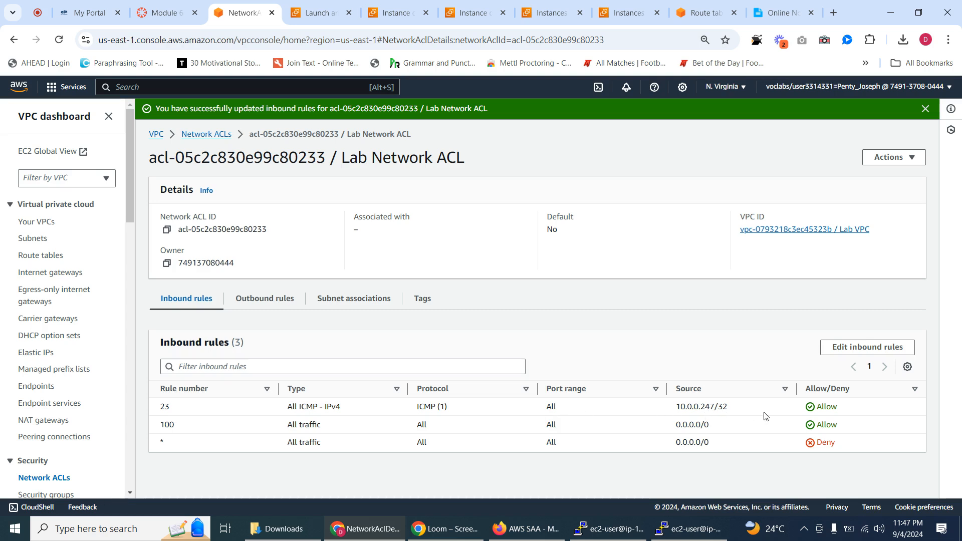
pyautogui.click(843, 351)
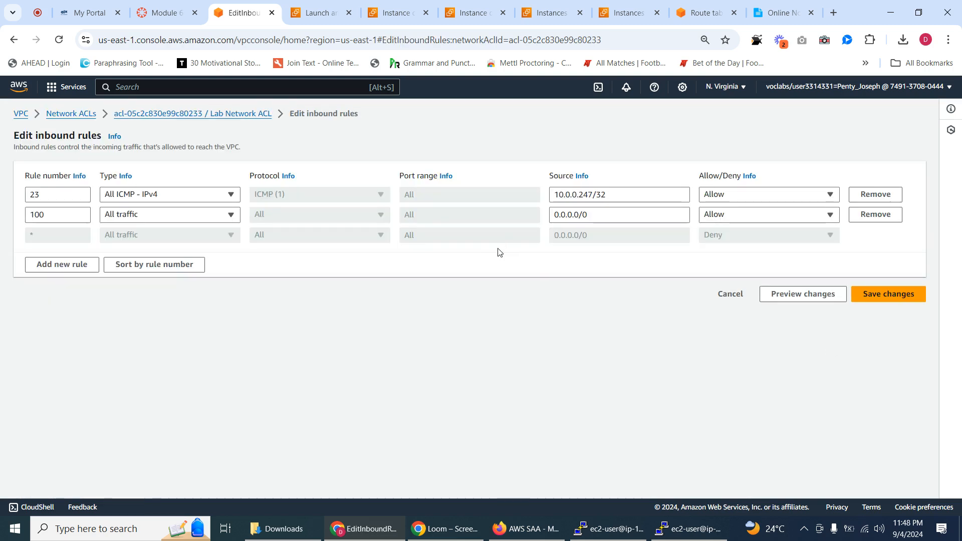
pyautogui.click(772, 197)
pyautogui.click(744, 228)
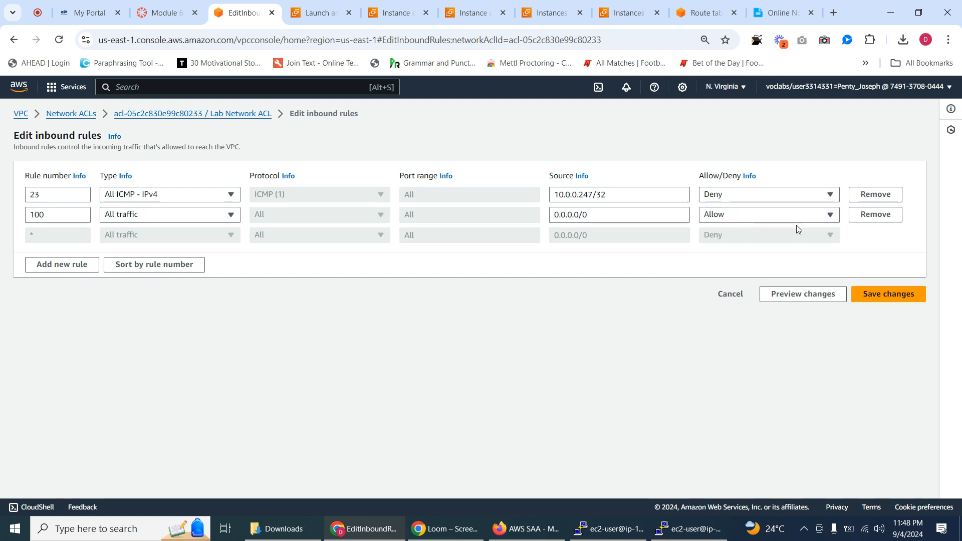
pyautogui.click(891, 292)
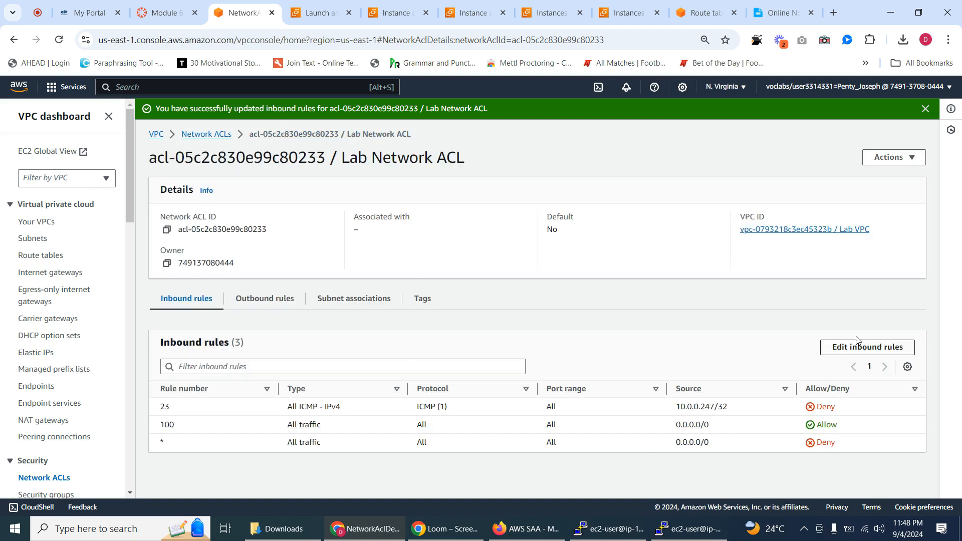
pyautogui.click(925, 110)
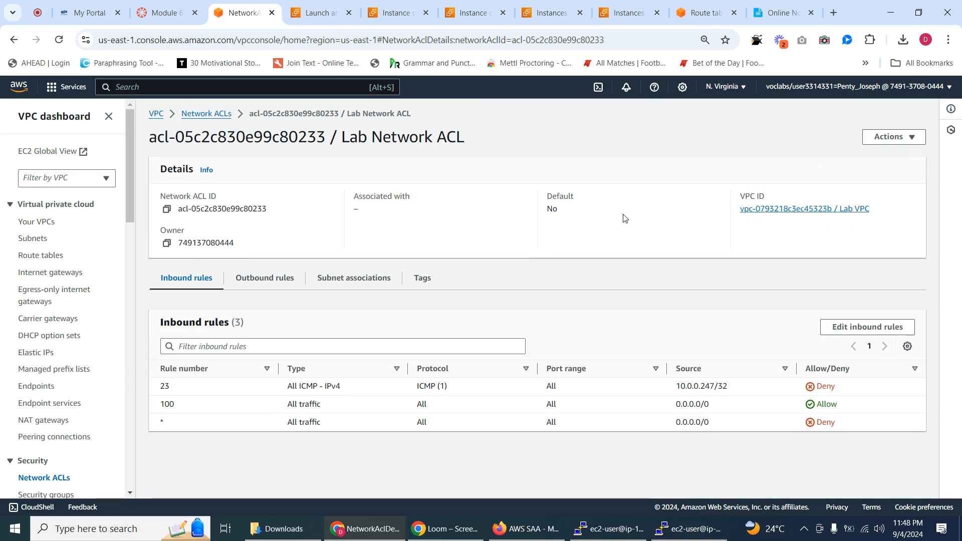
# Step: Return to the network ACL list and check the ping session for replies from Test Instance again
pyautogui.click(205, 114)
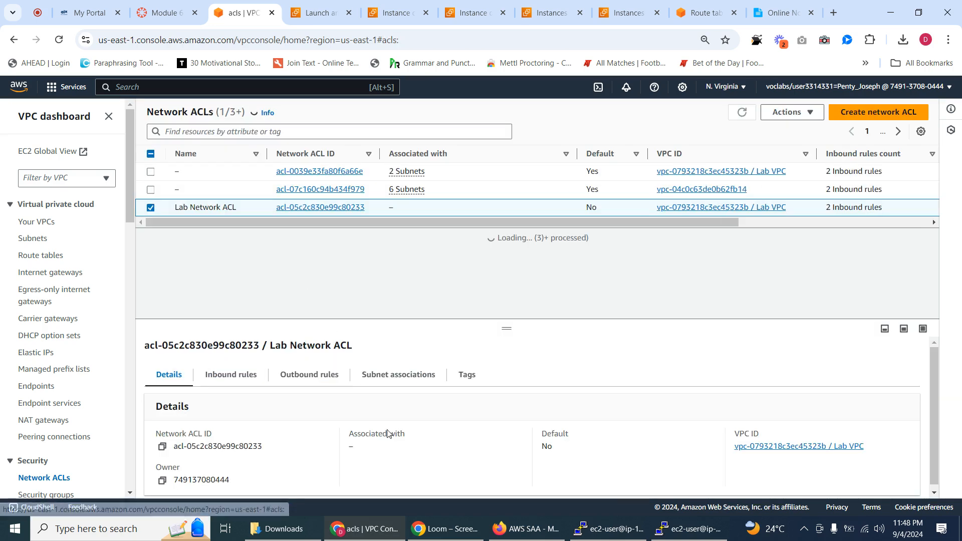
pyautogui.click(690, 529)
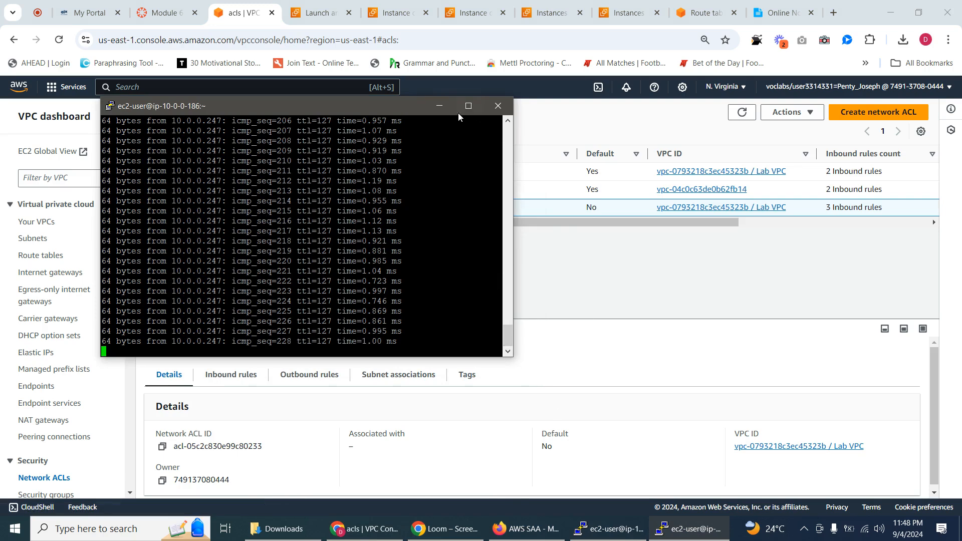
pyautogui.click(439, 105)
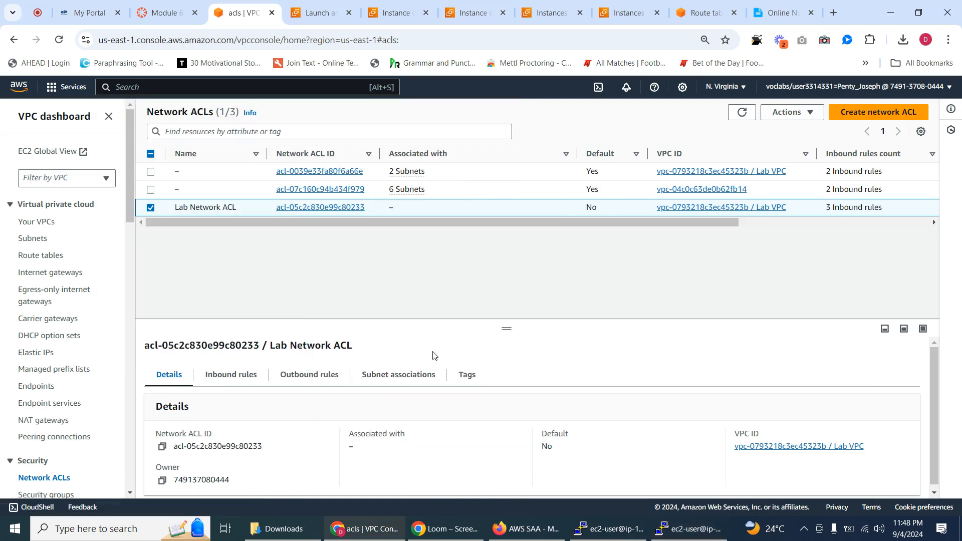
# Step: Review the remaining lab instructions, from item 43 through the questions and the Submitting your work section
pyautogui.click(161, 10)
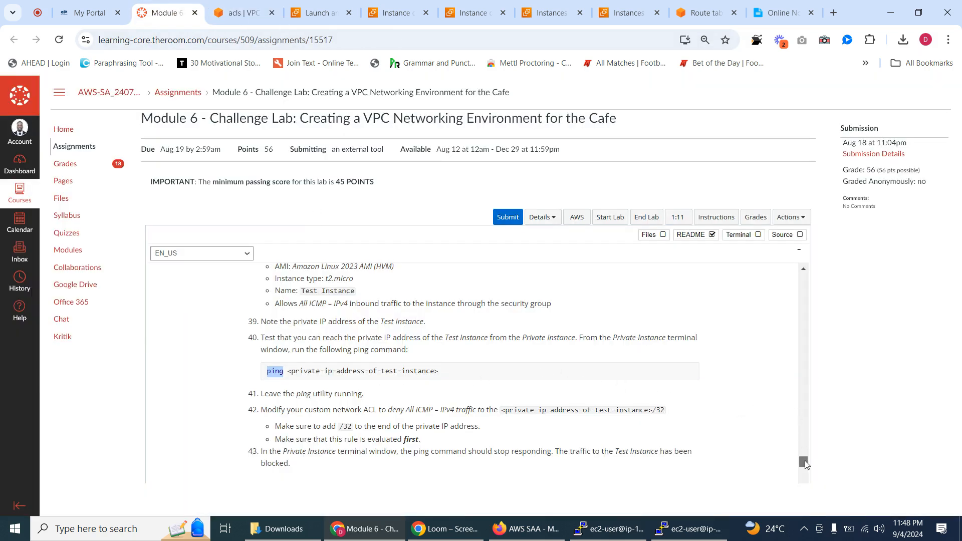
pyautogui.scroll(-1, 805, 462)
pyautogui.moveTo(805, 463); pyautogui.dragTo(810, 490)
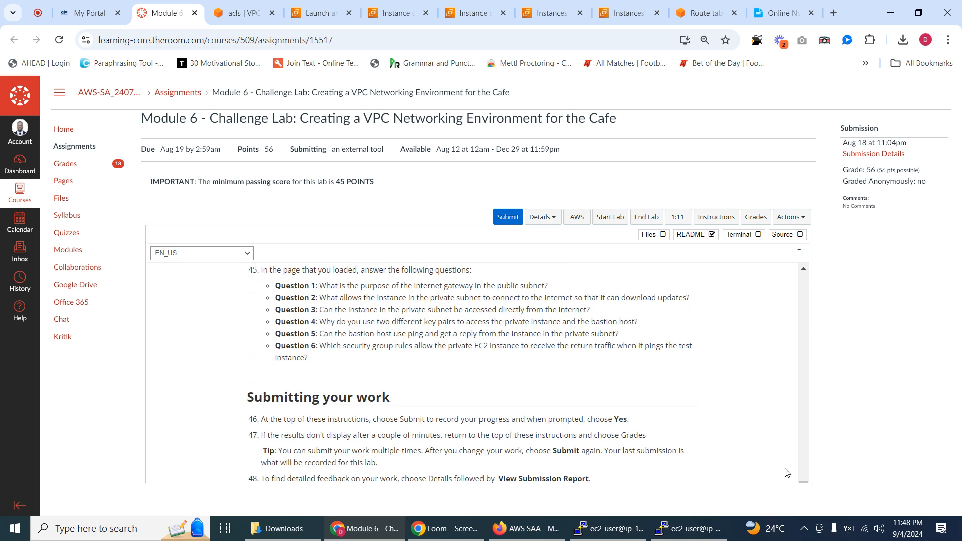
# Step: Show the lab's AWS access details and open the multiple choice questions page from there, glancing at the running ping session
pyautogui.click(543, 217)
pyautogui.click(485, 304)
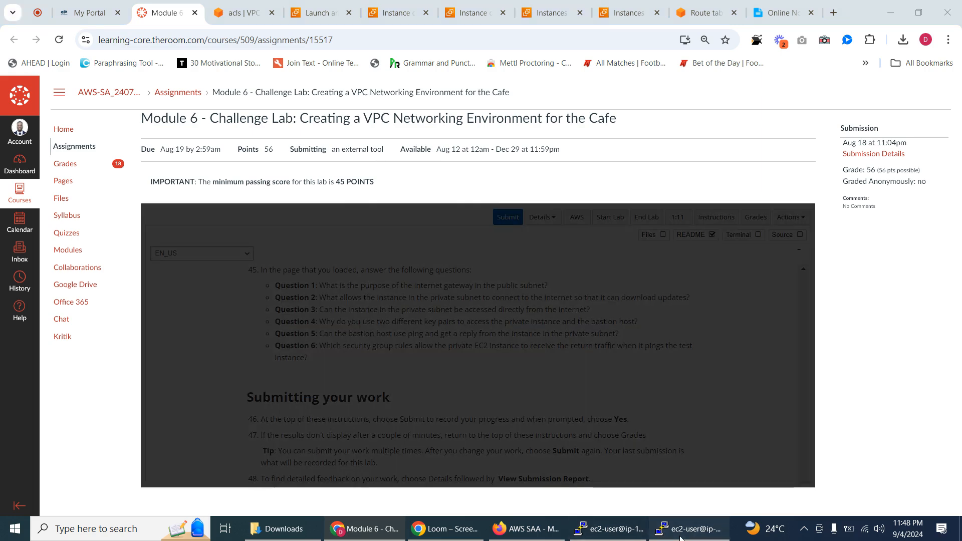
pyautogui.click(689, 529)
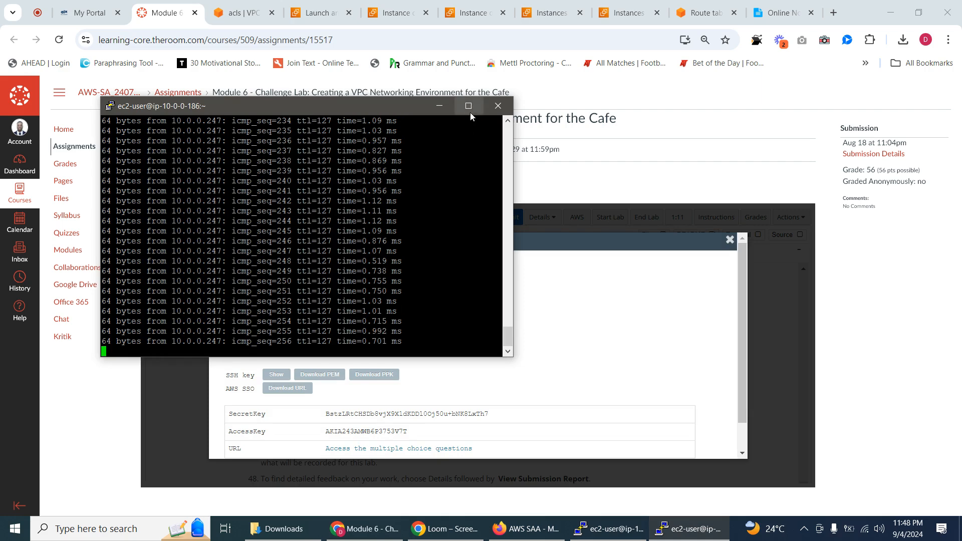
pyautogui.click(439, 107)
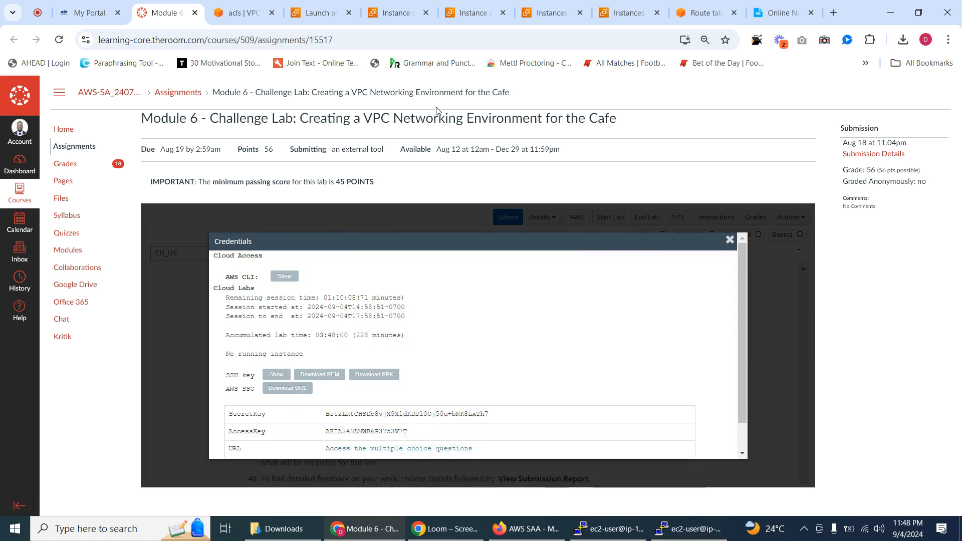
pyautogui.scroll(-1, 500, 254)
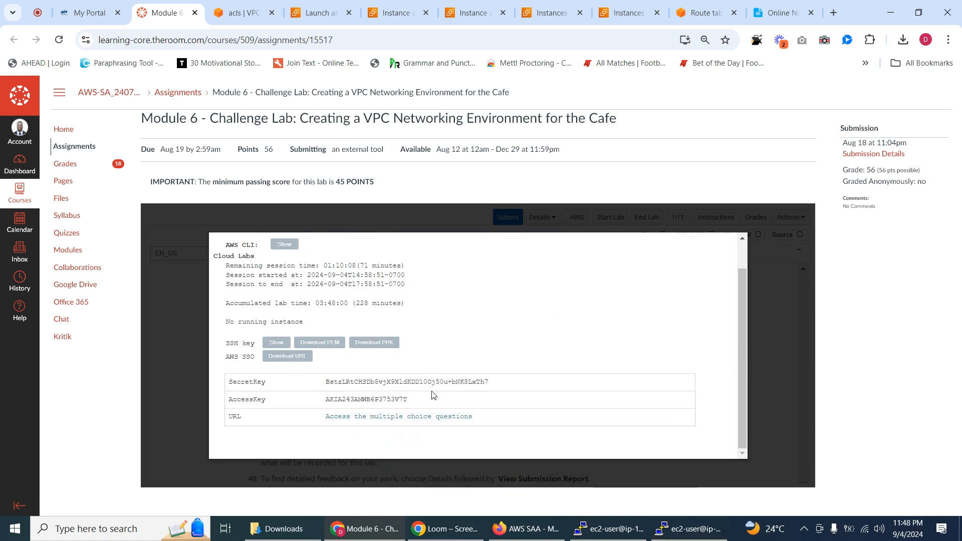
pyautogui.click(409, 417)
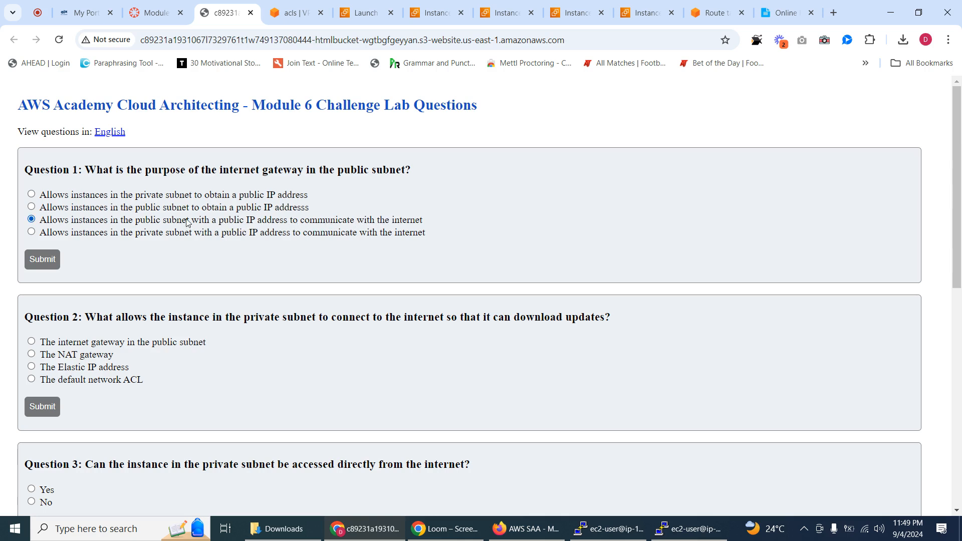
# Step: Submit "Allows instances in the public subnet with a public IP address to communicate with the internet" for Question 1, and return to the questions
pyautogui.scroll(-1, 160, 250)
pyautogui.scroll(1, 160, 250)
pyautogui.click(43, 265)
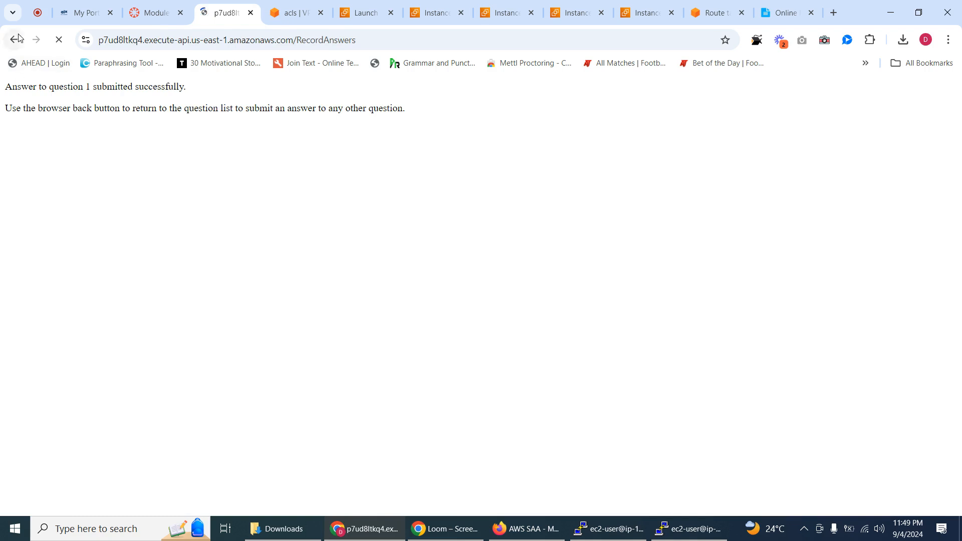
pyautogui.click(14, 40)
# Step: Submit "The NAT gateway" as the answer to Question 2 and "No" as the answer to Question 3
pyautogui.scroll(-1, 78, 274)
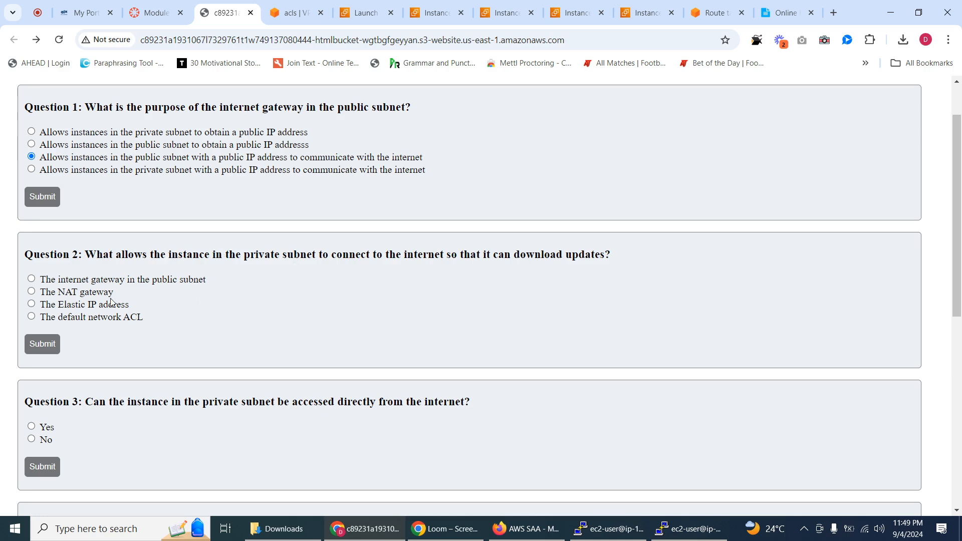
pyautogui.click(60, 293)
pyautogui.click(46, 349)
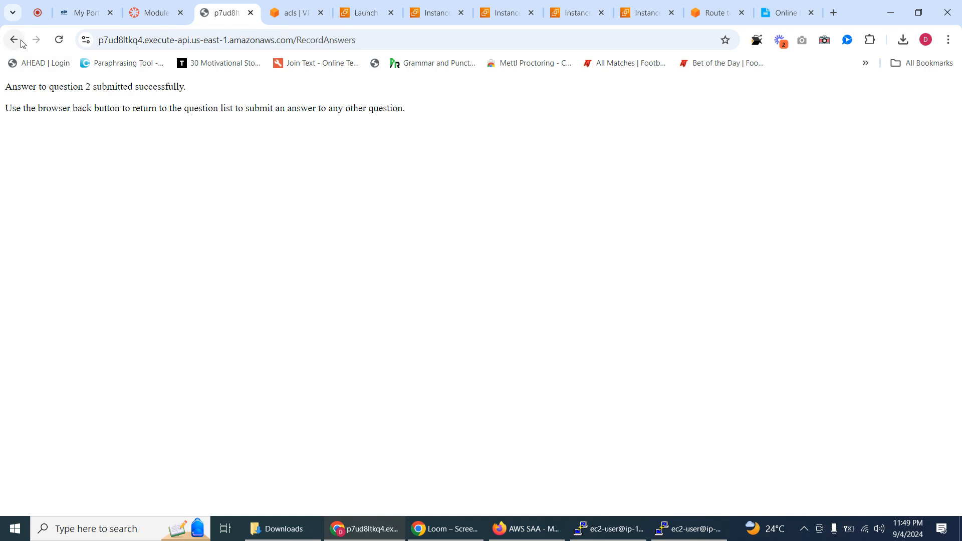
pyautogui.click(14, 39)
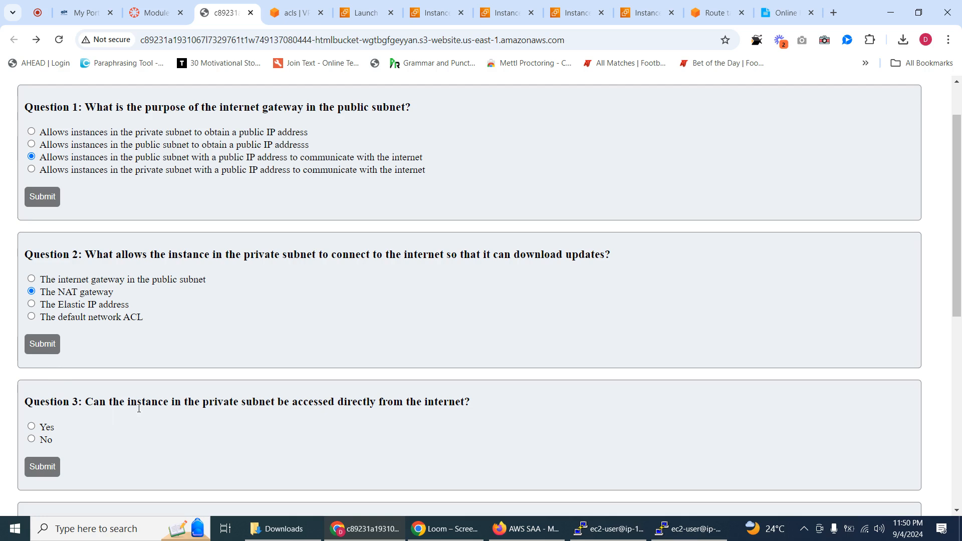
pyautogui.click(31, 439)
pyautogui.click(43, 470)
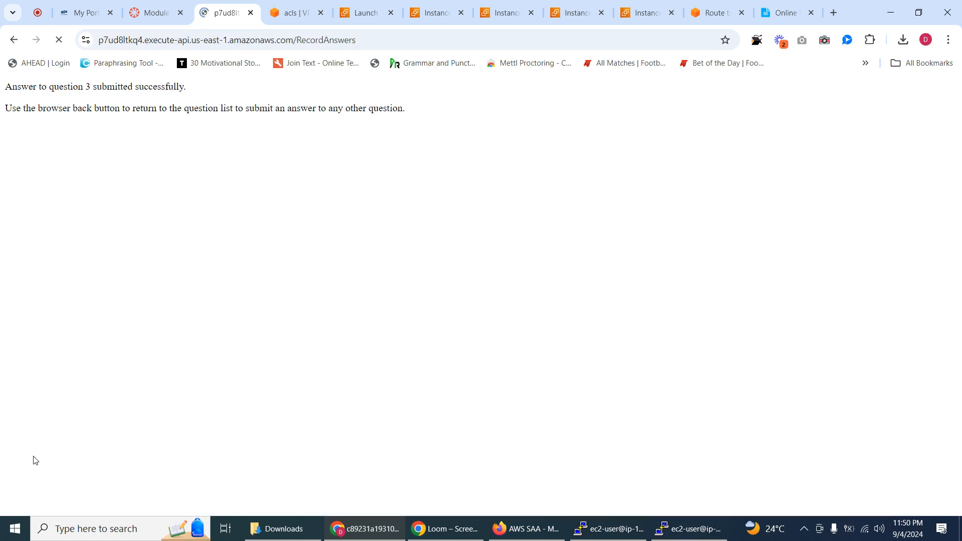
pyautogui.click(14, 39)
# Step: Answer Question 4 with "Separate key pairs could help reduce the impact of a compromised bastion host" and submit it
pyautogui.scroll(-8, 182, 387)
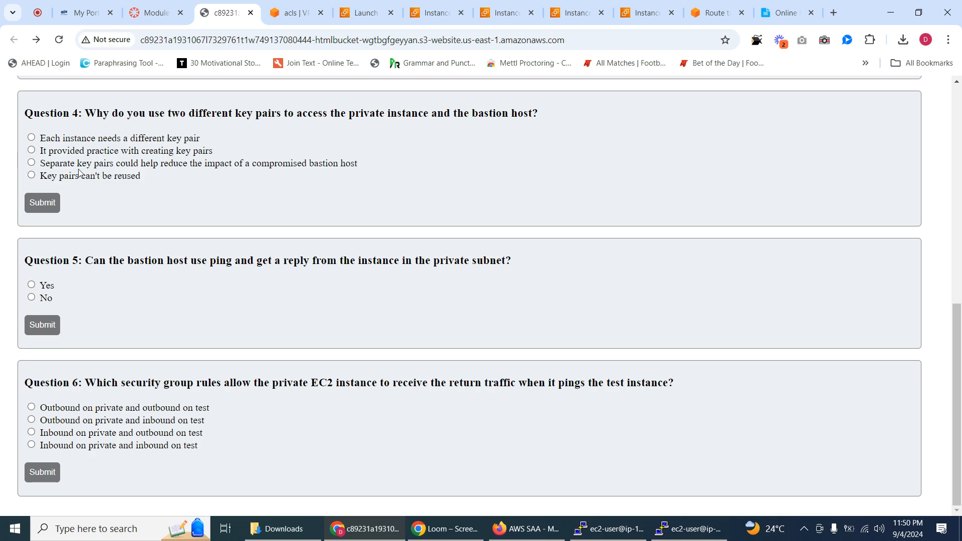
pyautogui.click(58, 167)
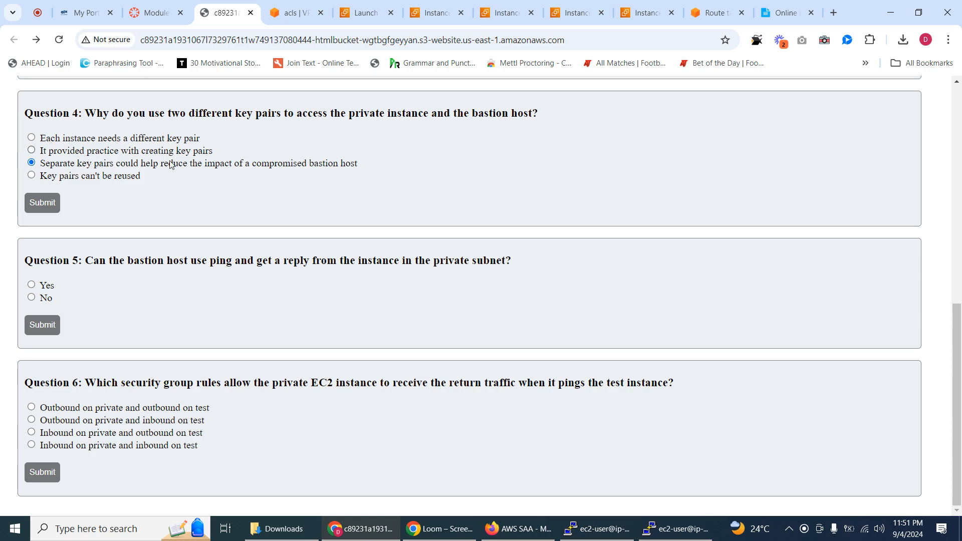
pyautogui.click(55, 198)
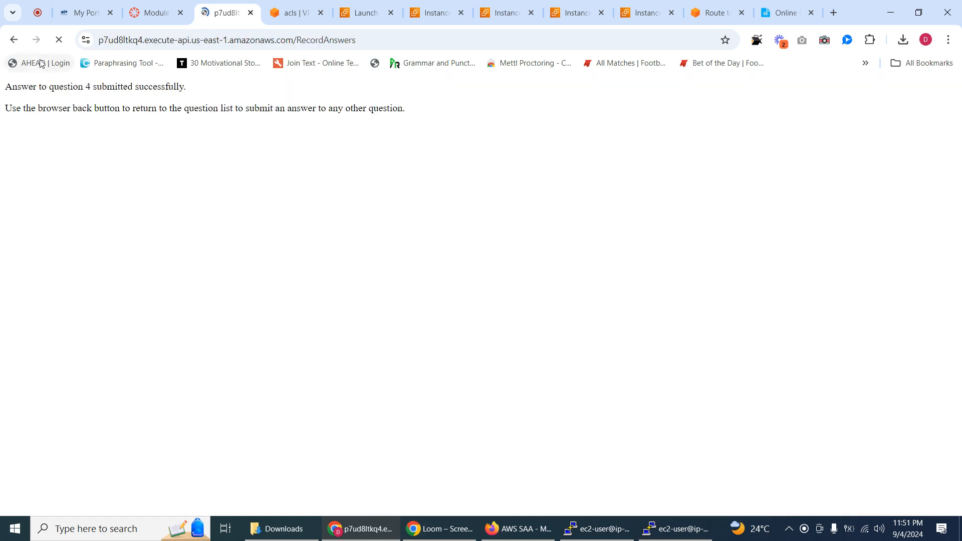
pyautogui.click(14, 39)
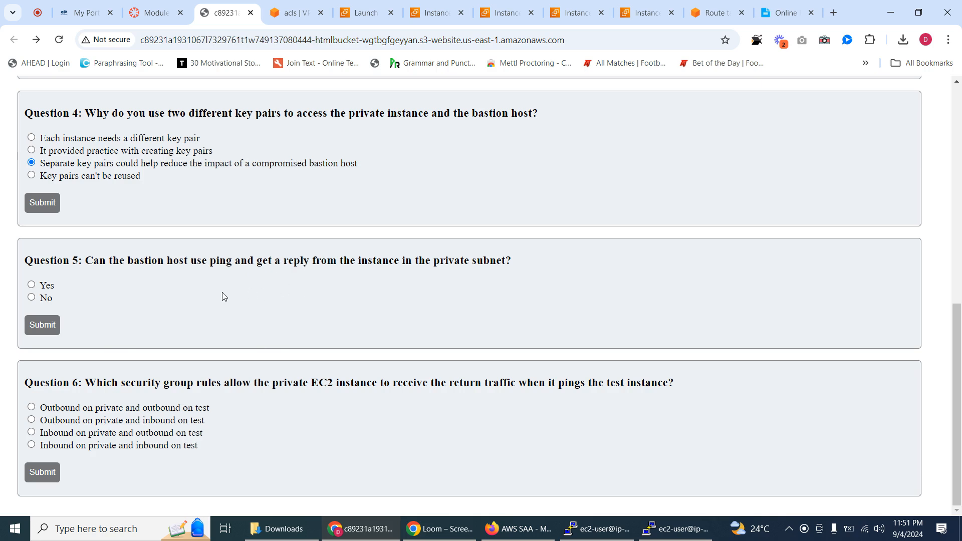
# Step: Submit "No" as the answer to Question 5 and "Outbound on private and inbound on test" for Question 6
pyautogui.click(32, 298)
pyautogui.click(49, 328)
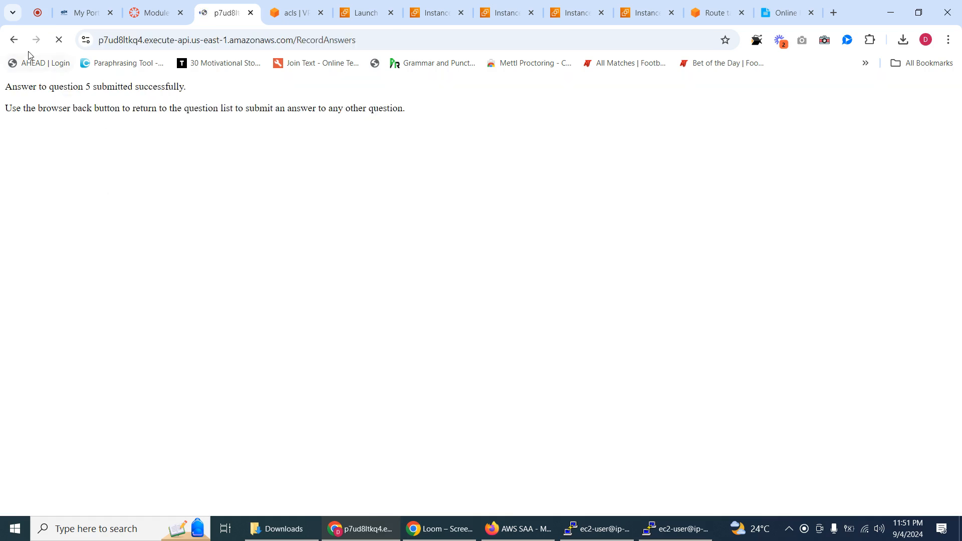
pyautogui.click(13, 39)
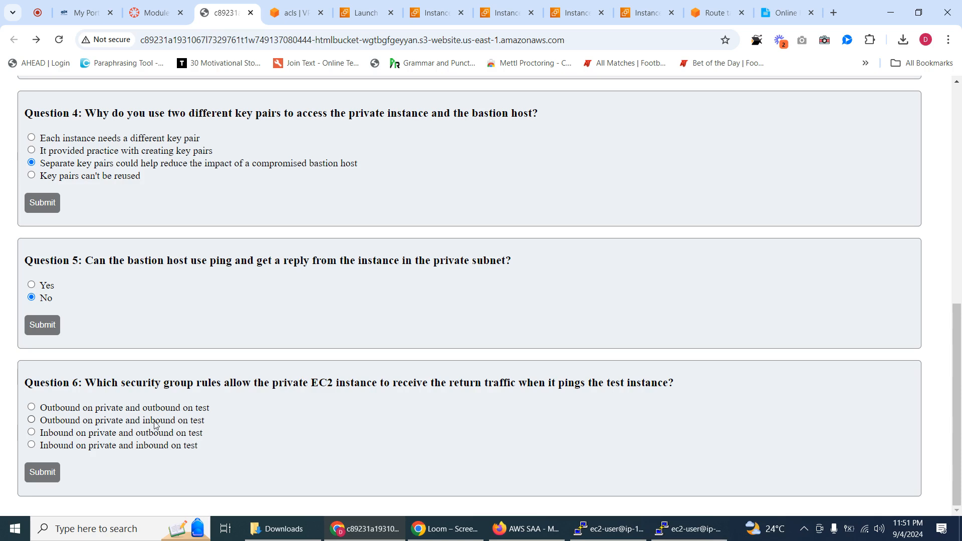
pyautogui.click(41, 424)
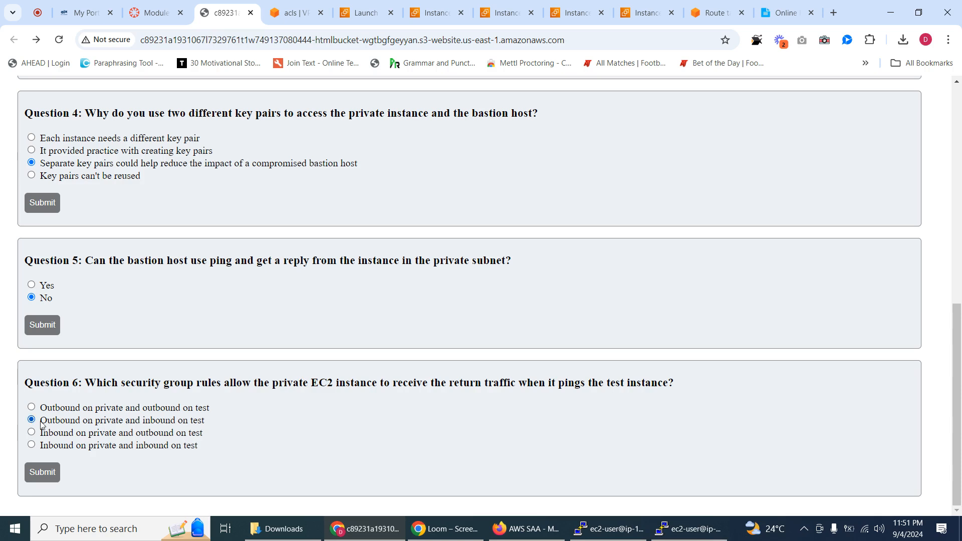
pyautogui.click(40, 474)
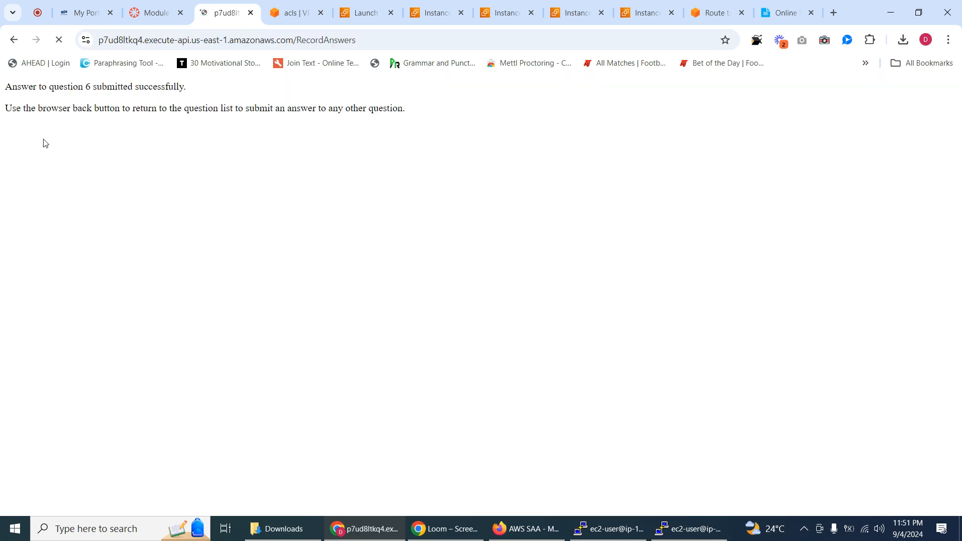
pyautogui.click(13, 40)
# Step: Resubmit the Question 5 answer and review the selected answers on the question page
pyautogui.click(42, 325)
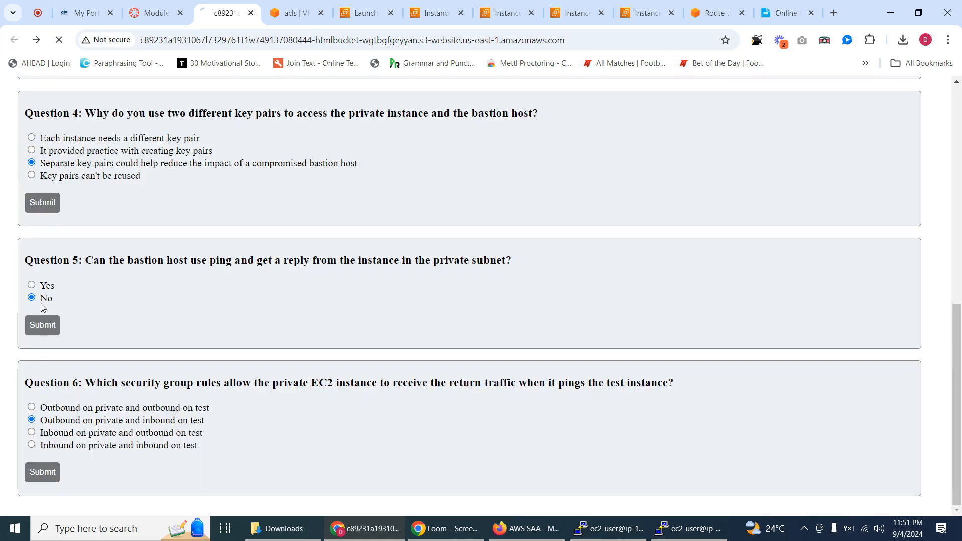
pyautogui.click(18, 40)
pyautogui.scroll(4, 190, 256)
pyautogui.scroll(5, 190, 257)
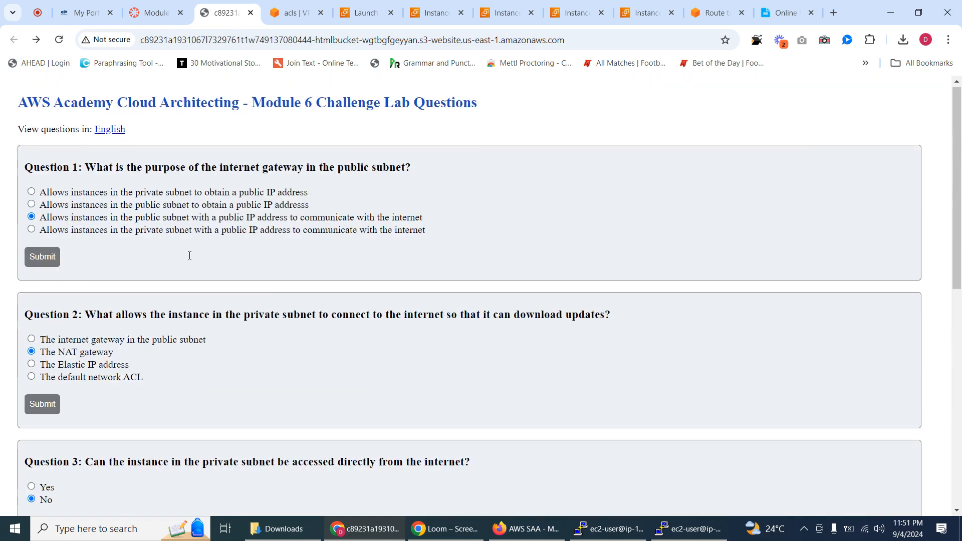
pyautogui.scroll(-3, 189, 257)
pyautogui.scroll(3, 190, 259)
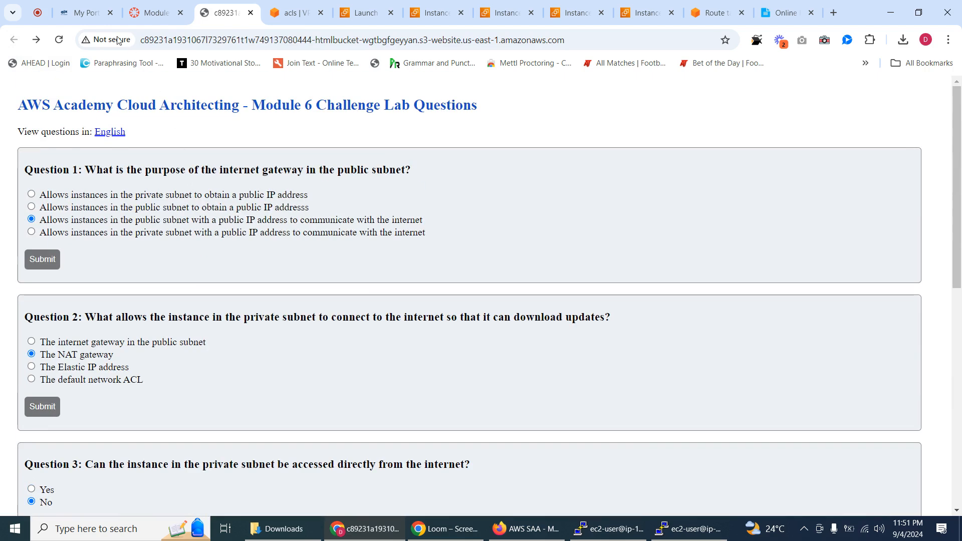
# Step: Return to the Module 6 challenge lab page and close the Credentials dialog
pyautogui.click(84, 12)
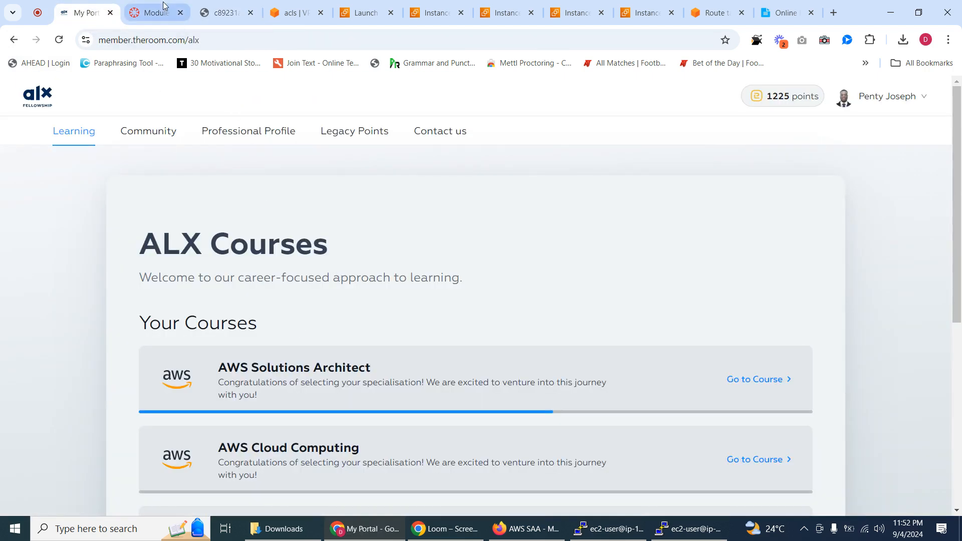
pyautogui.click(151, 12)
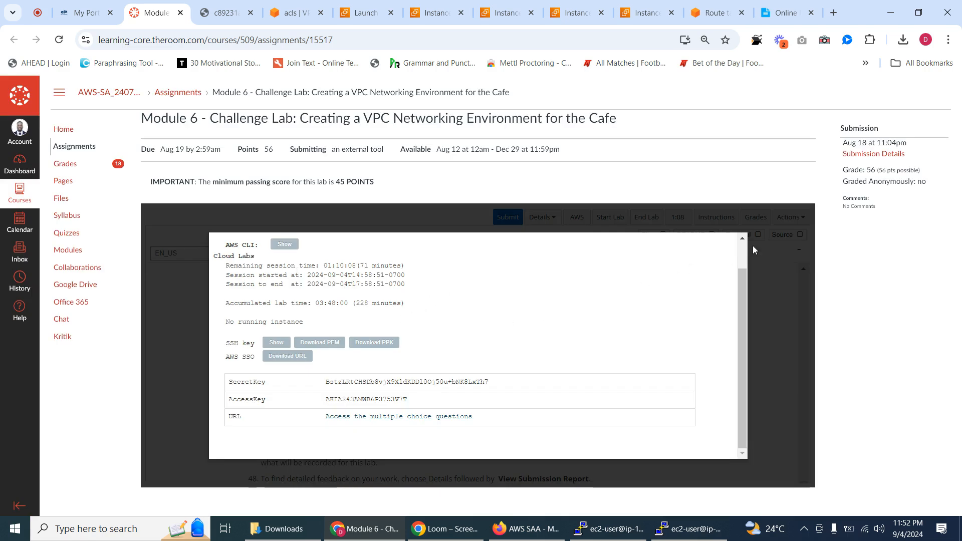
pyautogui.scroll(2, 742, 261)
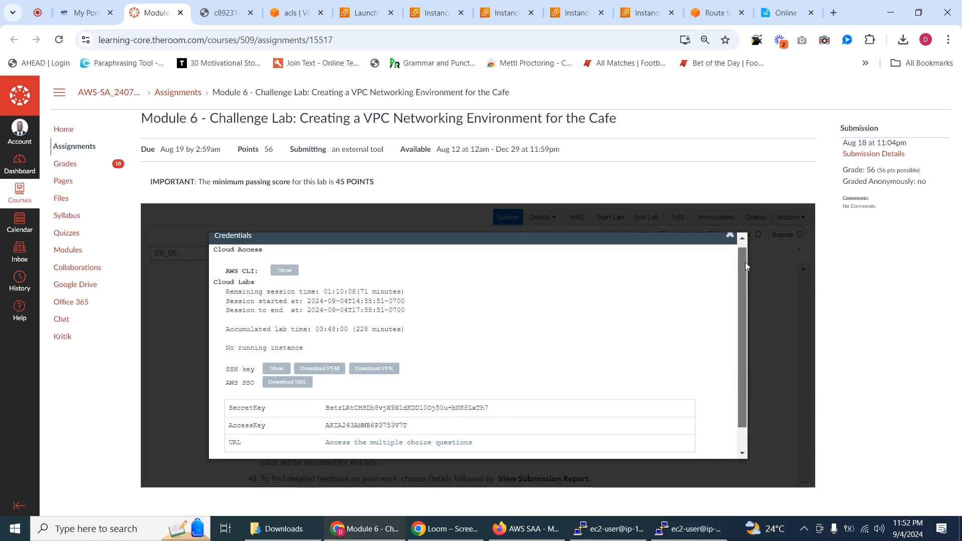
pyautogui.click(729, 241)
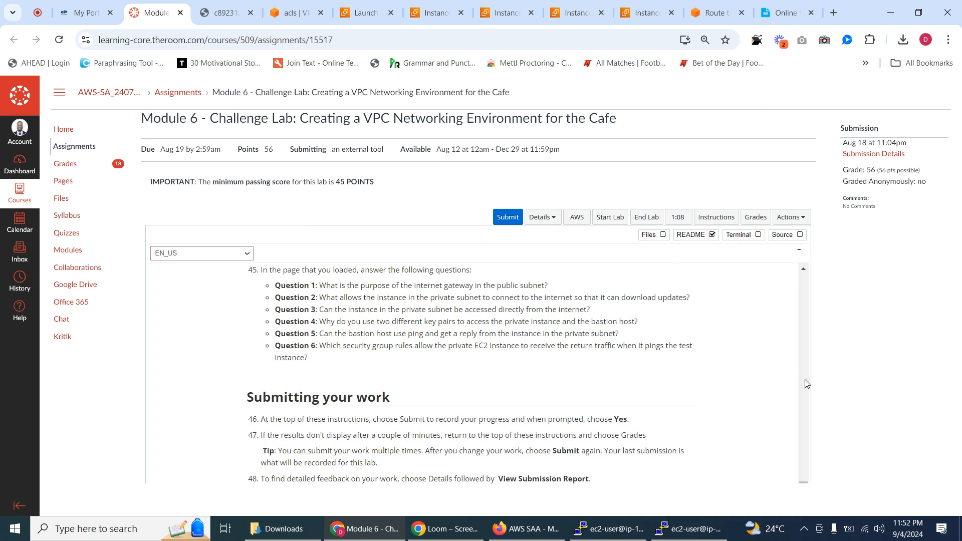
pyautogui.scroll(6, 807, 364)
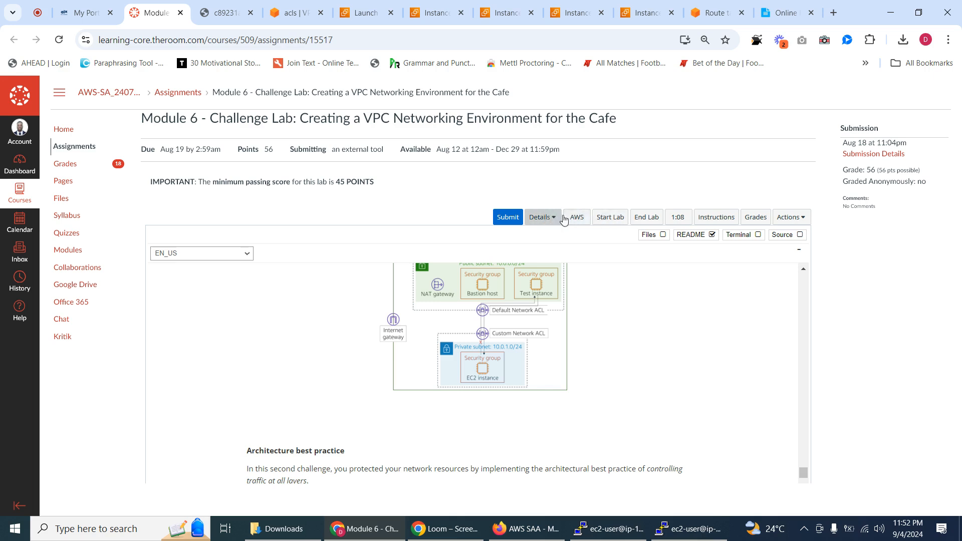
# Step: Submit the lab work, confirm the submission, and check the per-task scores in the grades report
pyautogui.click(508, 218)
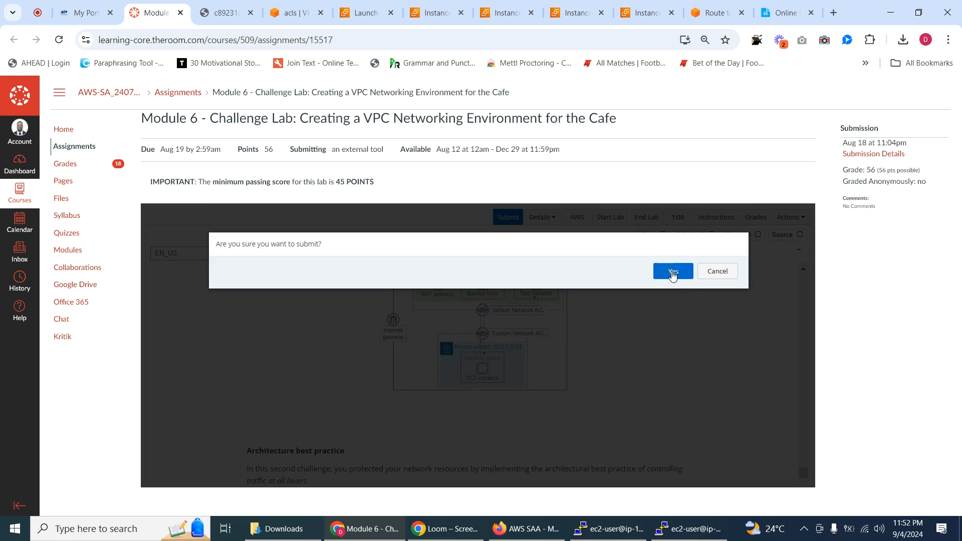
pyautogui.click(672, 272)
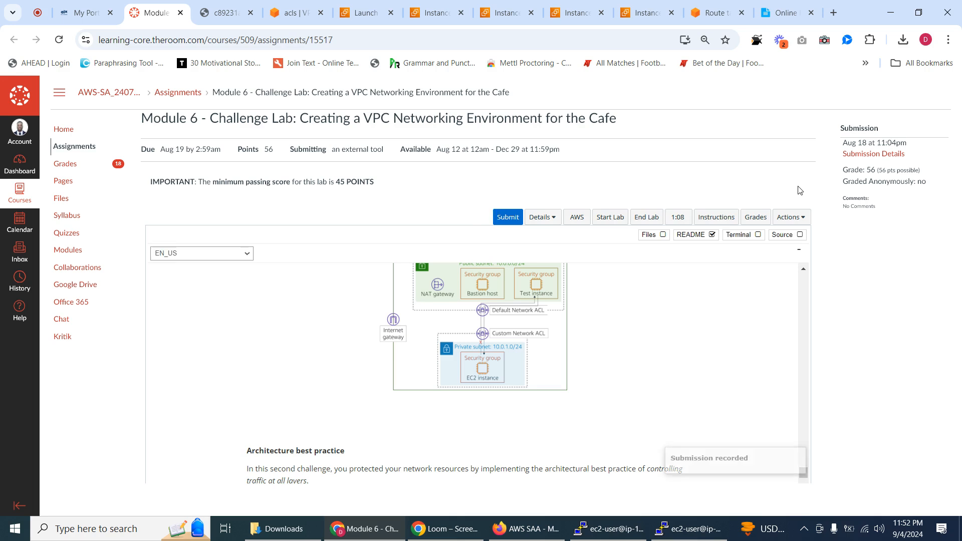
pyautogui.click(762, 223)
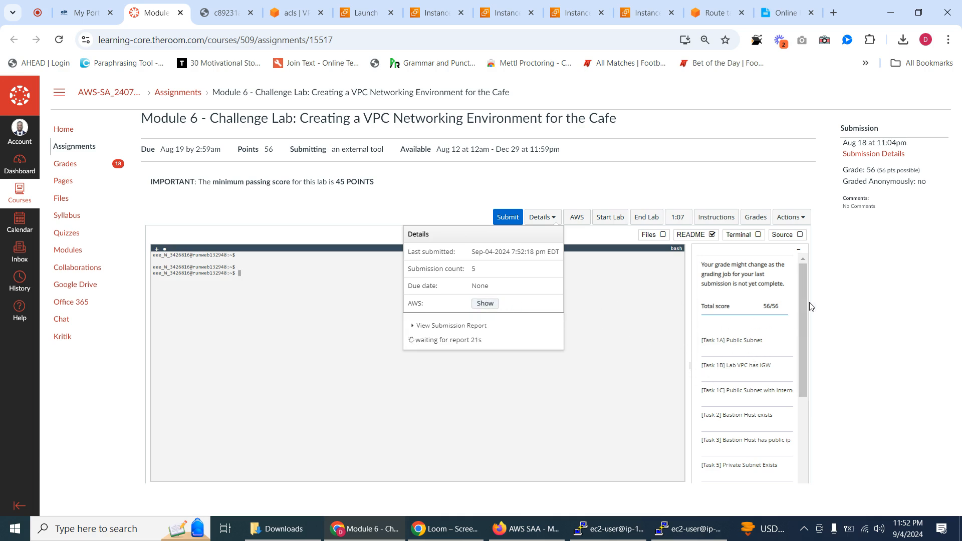
pyautogui.moveTo(805, 287)
pyautogui.mouseDown()
pyautogui.moveTo(805, 314)
pyautogui.moveTo(809, 277)
pyautogui.mouseUp()
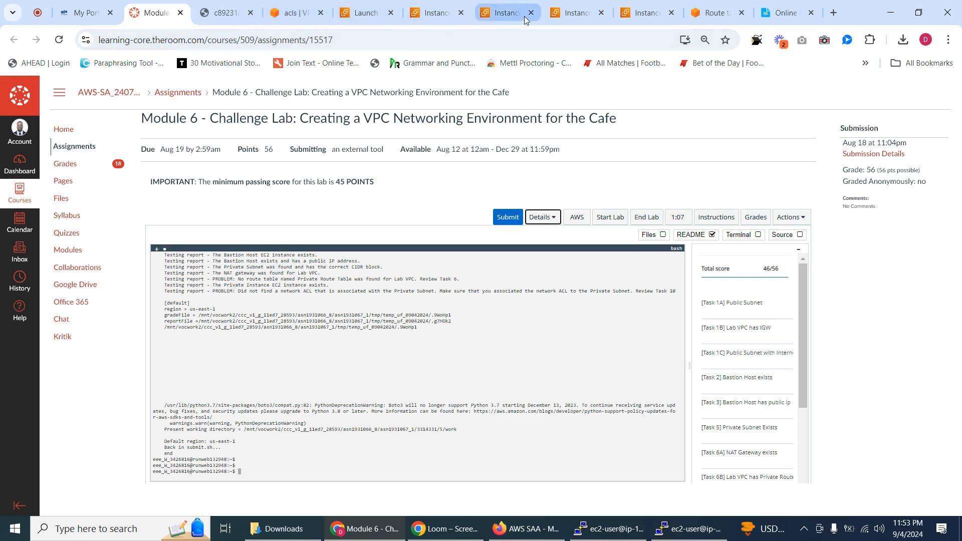
# Step: Go to the VPC route tables, select only the public route table, and view its subnet associations
pyautogui.click(589, 15)
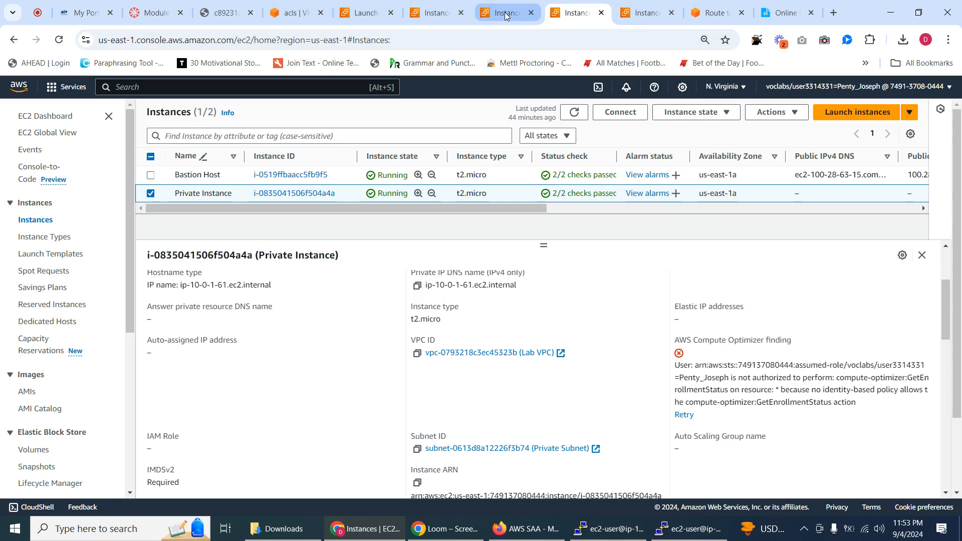
pyautogui.click(645, 14)
pyautogui.click(711, 14)
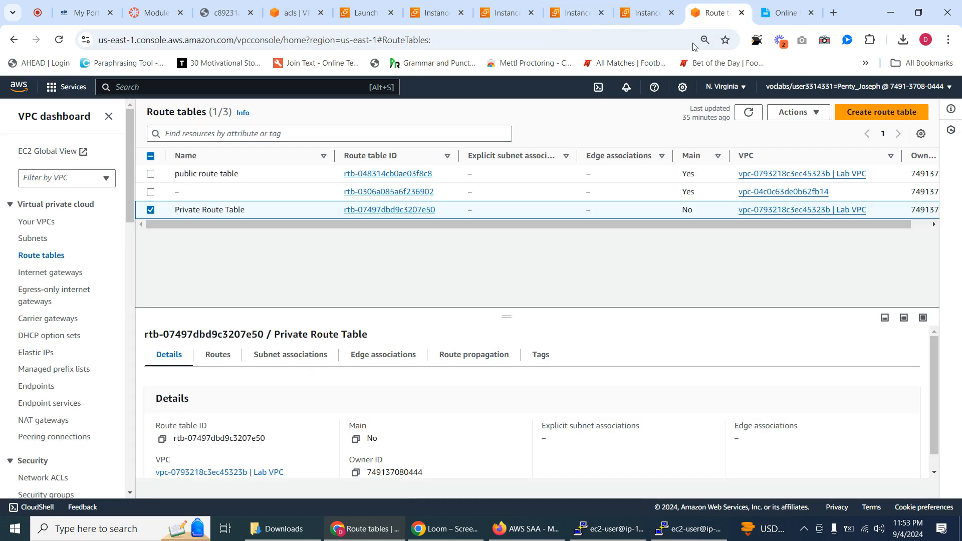
pyautogui.click(151, 211)
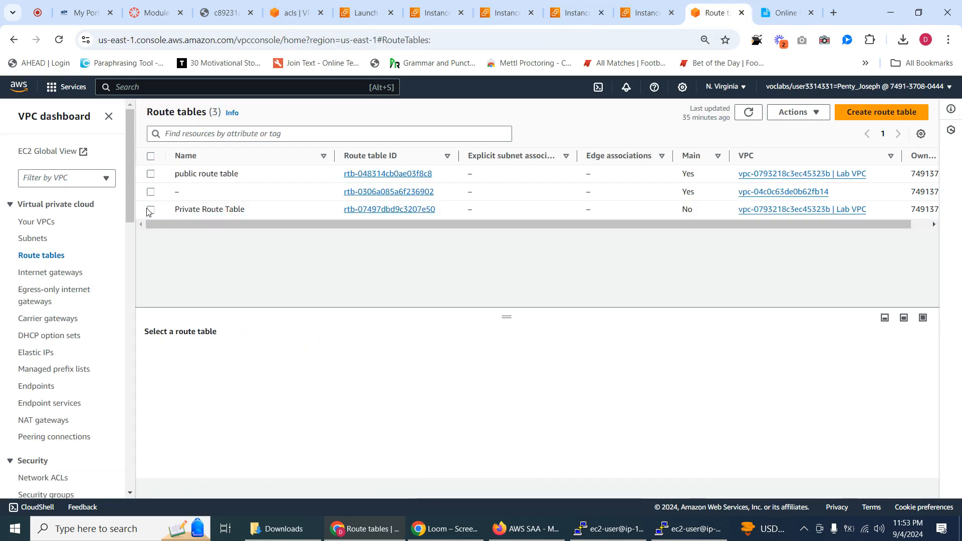
pyautogui.click(151, 175)
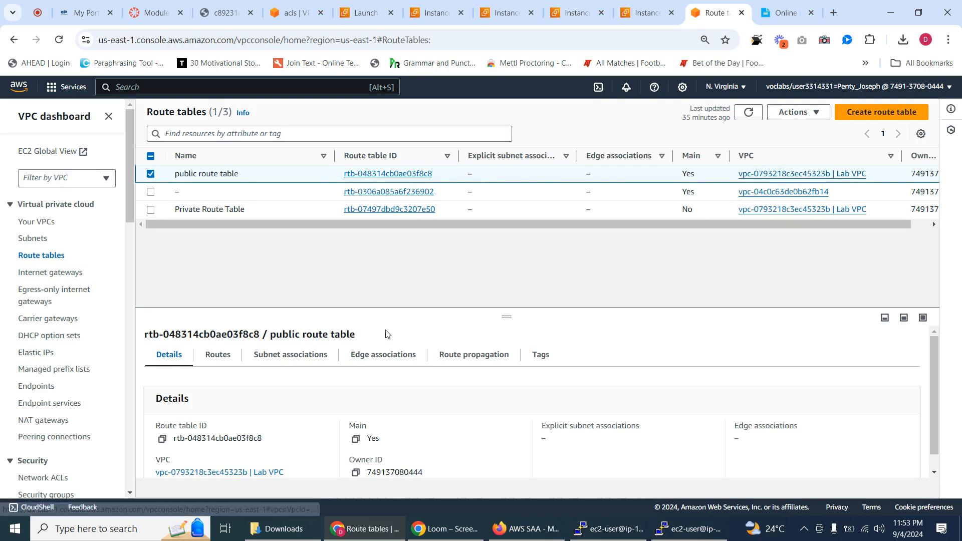
pyautogui.click(288, 361)
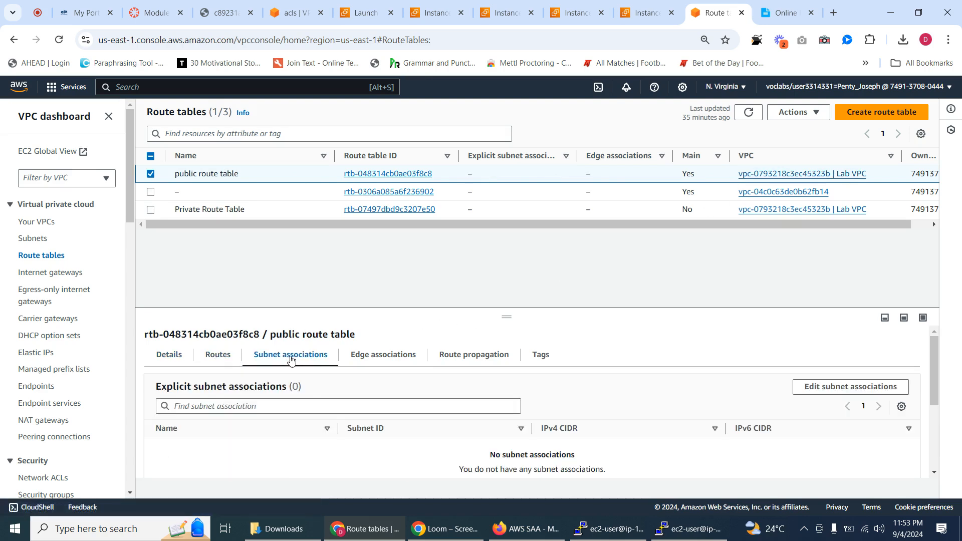
# Step: Associate the Public Subnet (10.0.0.0/24) with the public route table and save the association
pyautogui.click(834, 394)
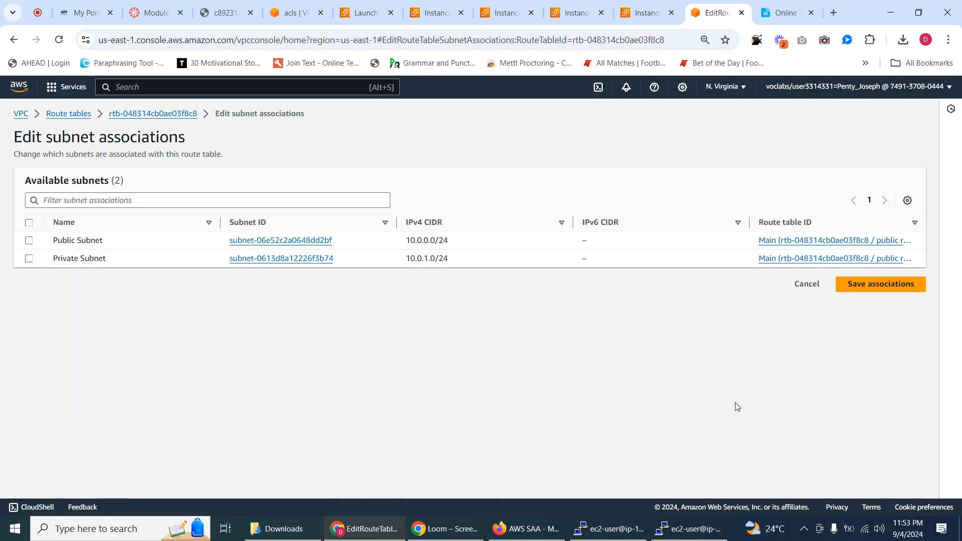
pyautogui.click(29, 241)
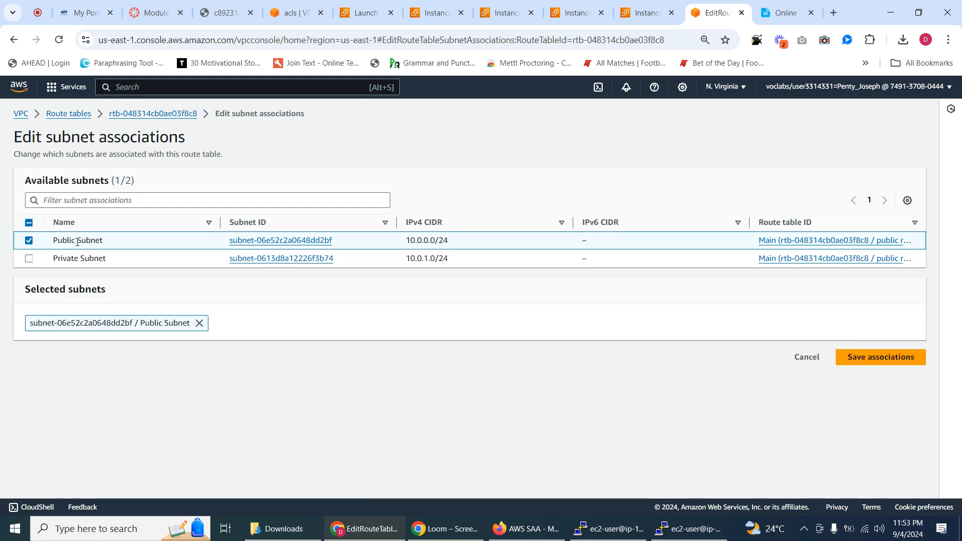
pyautogui.click(888, 359)
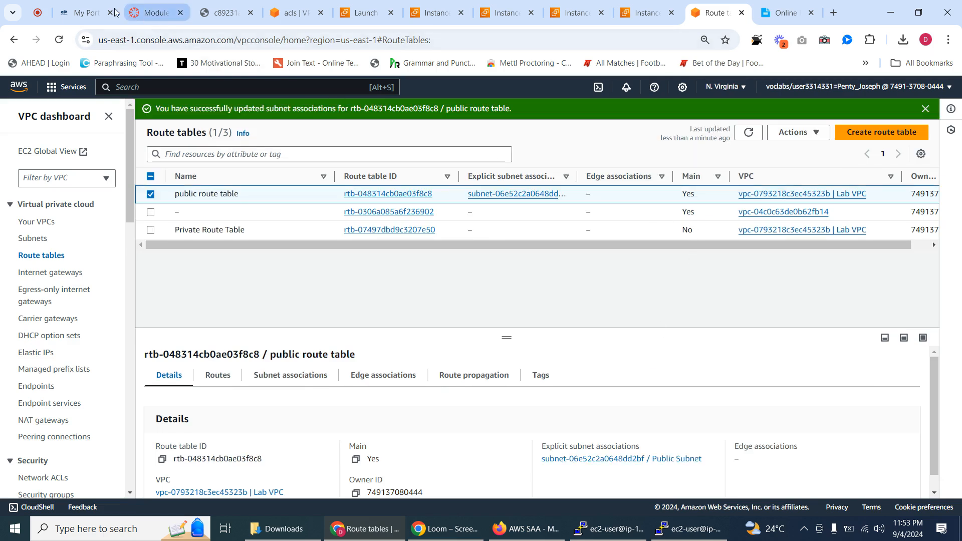
# Step: Return to the Module 6 challenge lab page, submit the lab work again, and confirm the submission
pyautogui.click(83, 14)
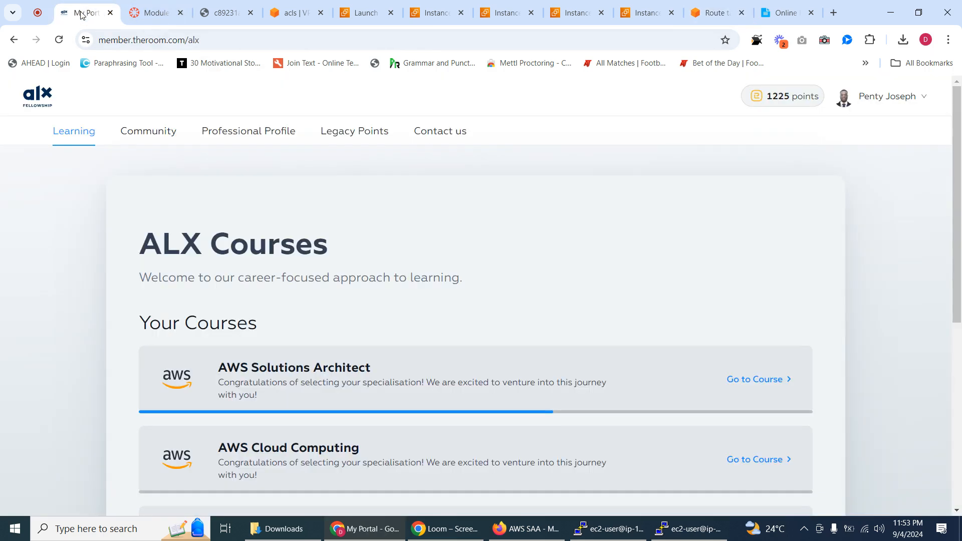
pyautogui.click(162, 14)
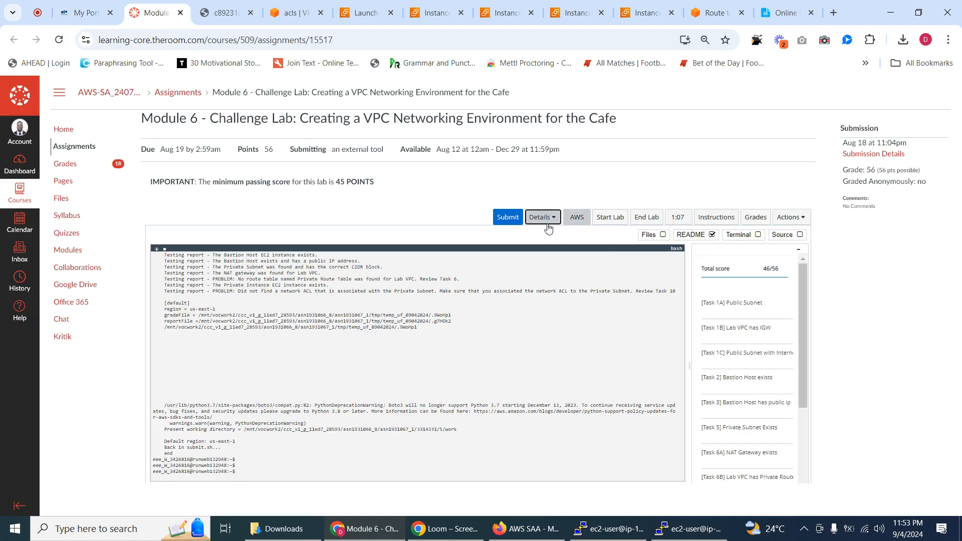
pyautogui.click(509, 218)
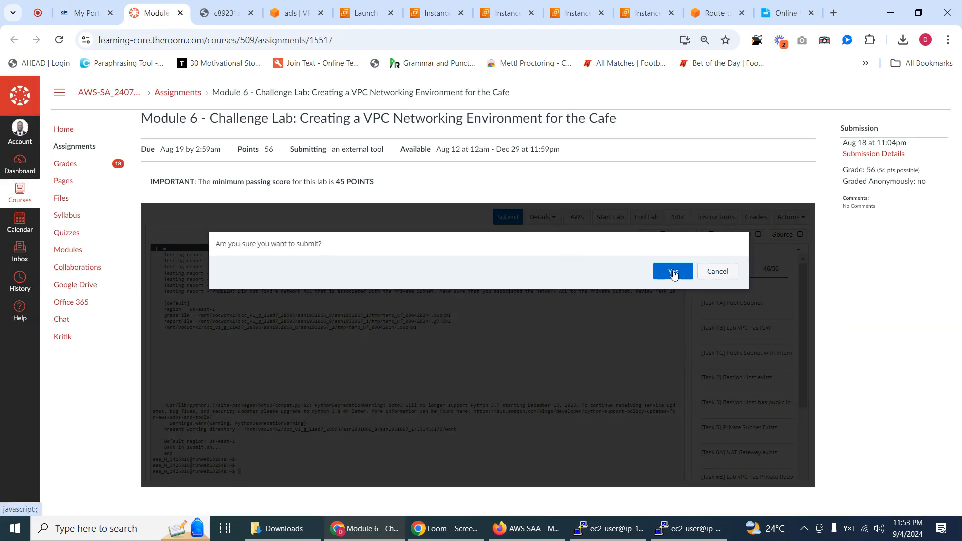
pyautogui.click(674, 273)
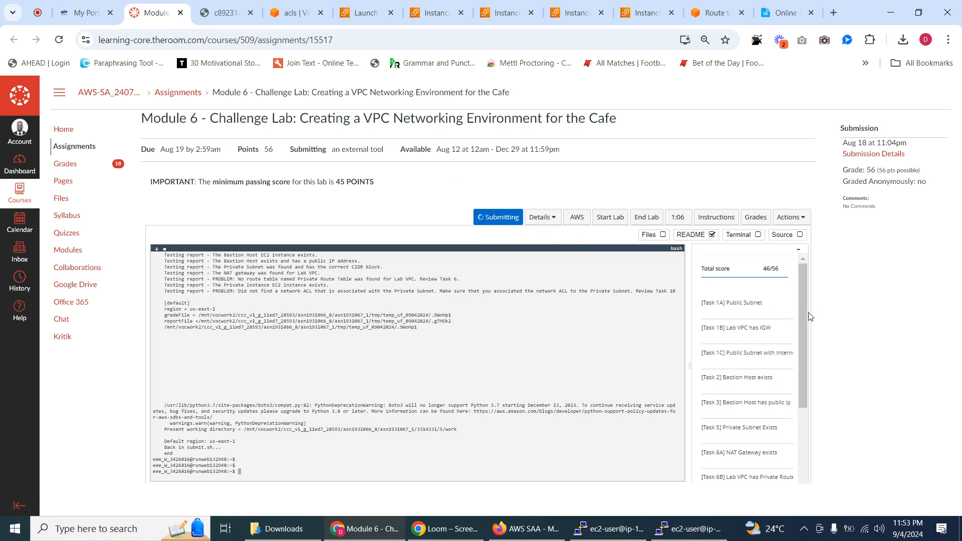
# Step: Widen the grades report and review the total score and per-task scores of the submission
pyautogui.moveTo(802, 293); pyautogui.dragTo(804, 386)
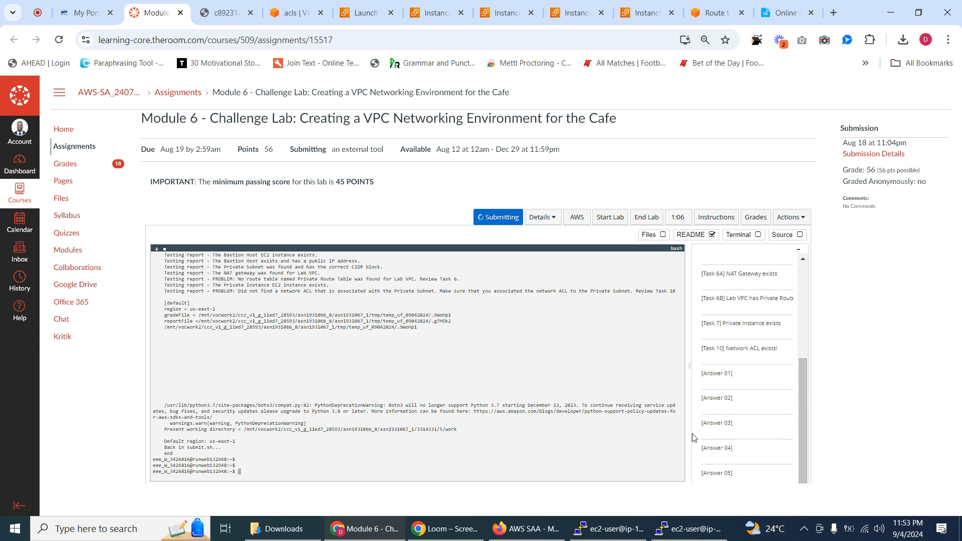
pyautogui.moveTo(691, 431); pyautogui.dragTo(537, 426)
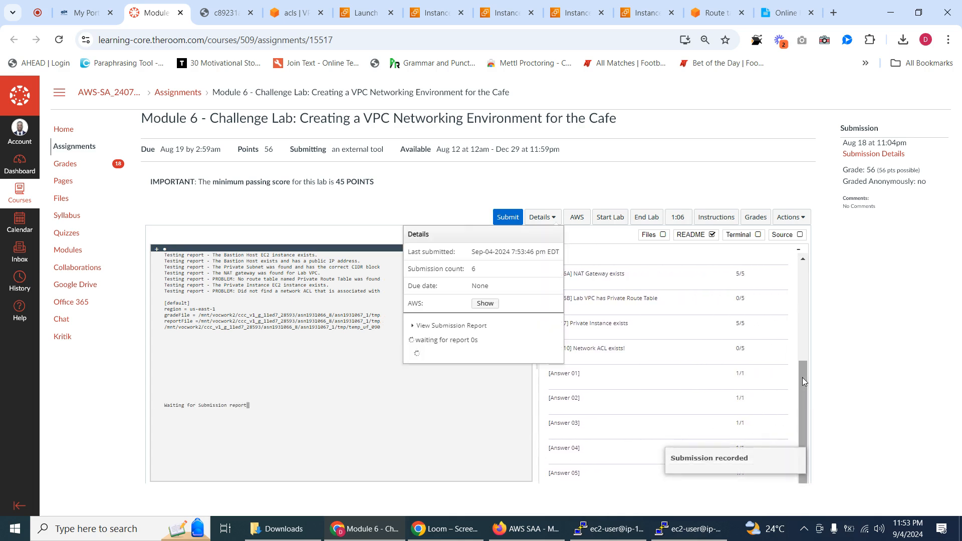
pyautogui.moveTo(804, 411); pyautogui.dragTo(799, 361)
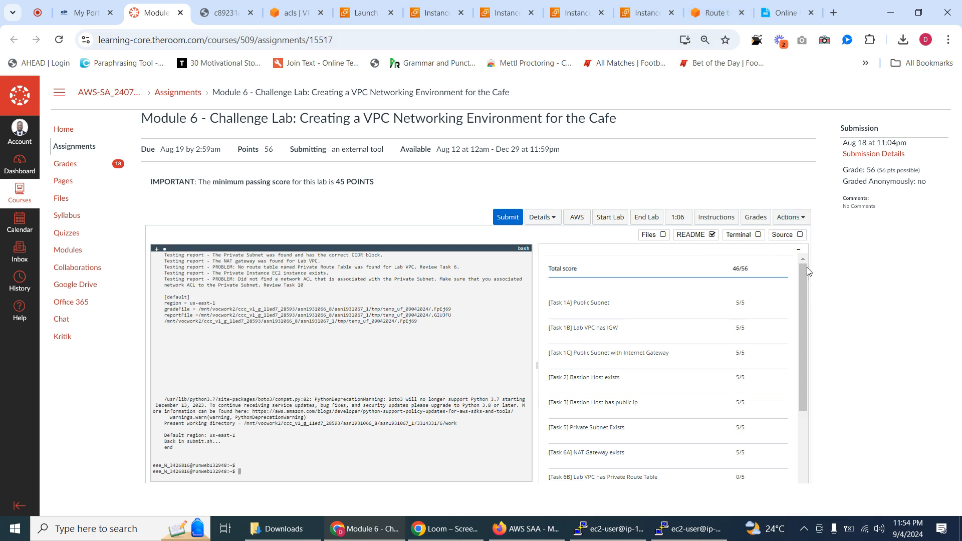
pyautogui.click(799, 251)
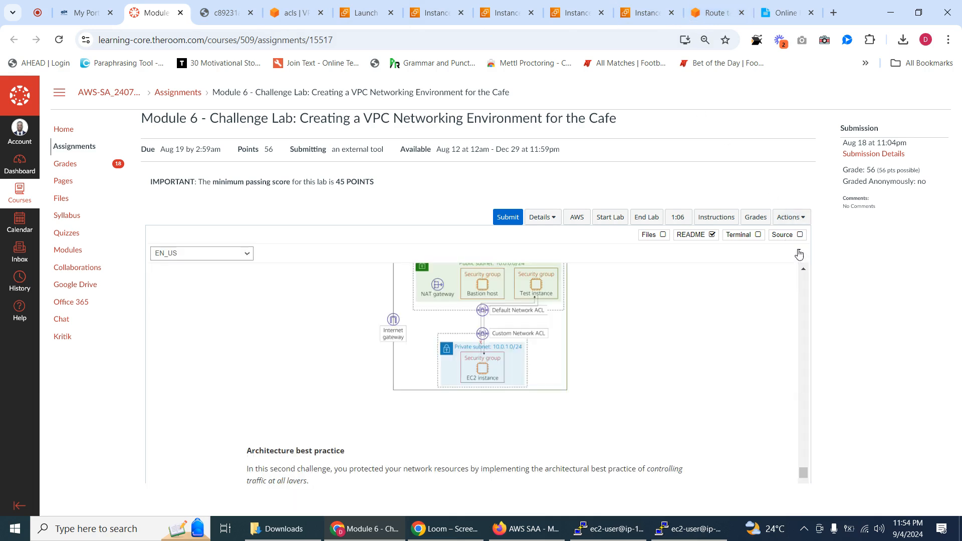
pyautogui.click(756, 216)
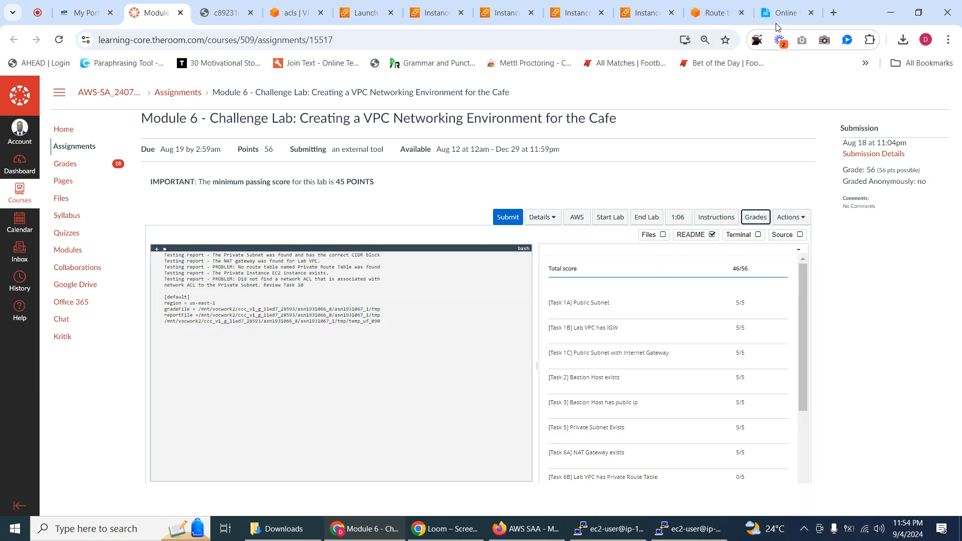
# Step: Go back to the VPC route tables and remove the Public Subnet association from the public route table
pyautogui.click(716, 13)
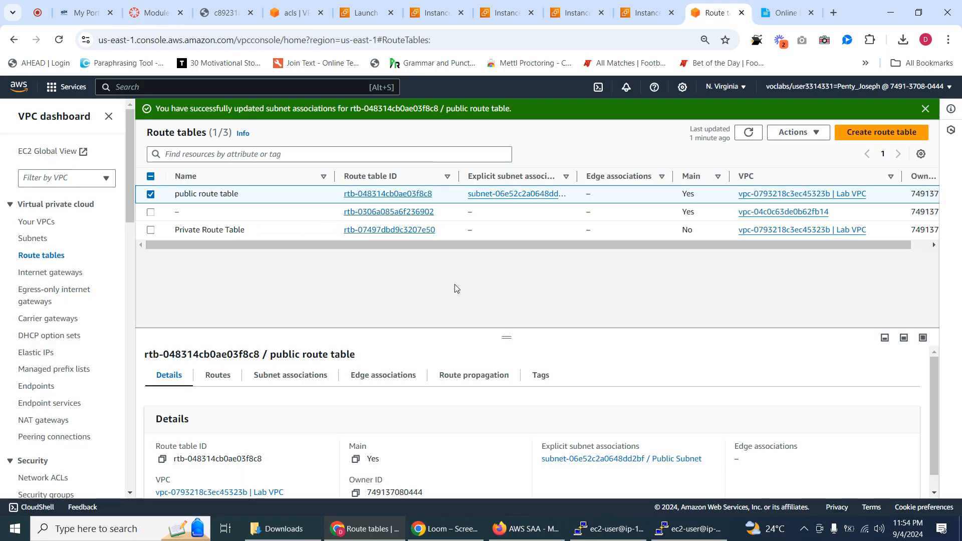
pyautogui.click(299, 374)
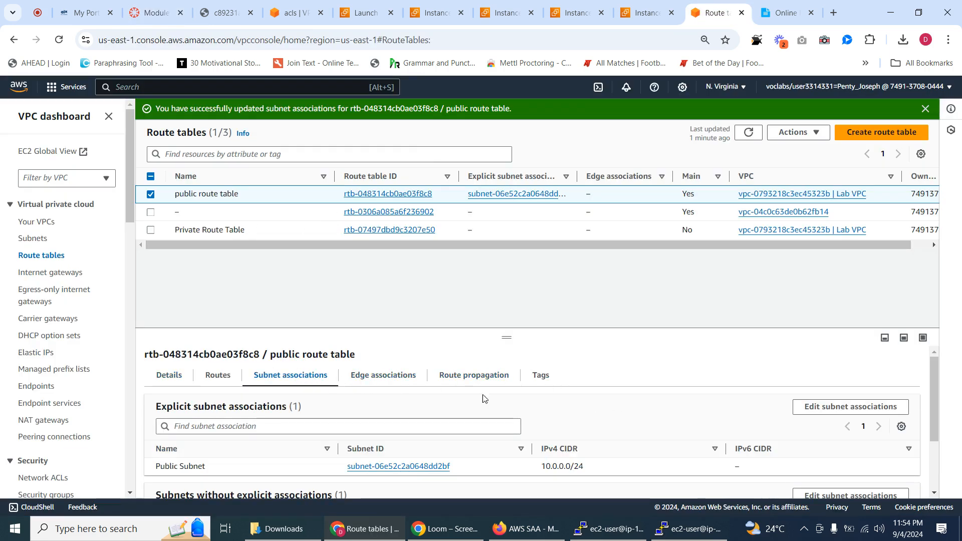
pyautogui.click(826, 407)
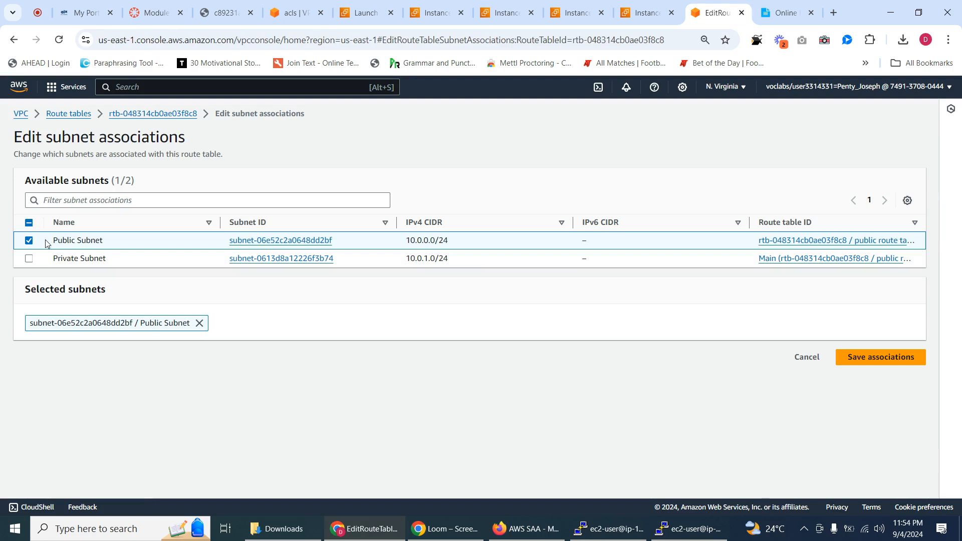
pyautogui.click(29, 242)
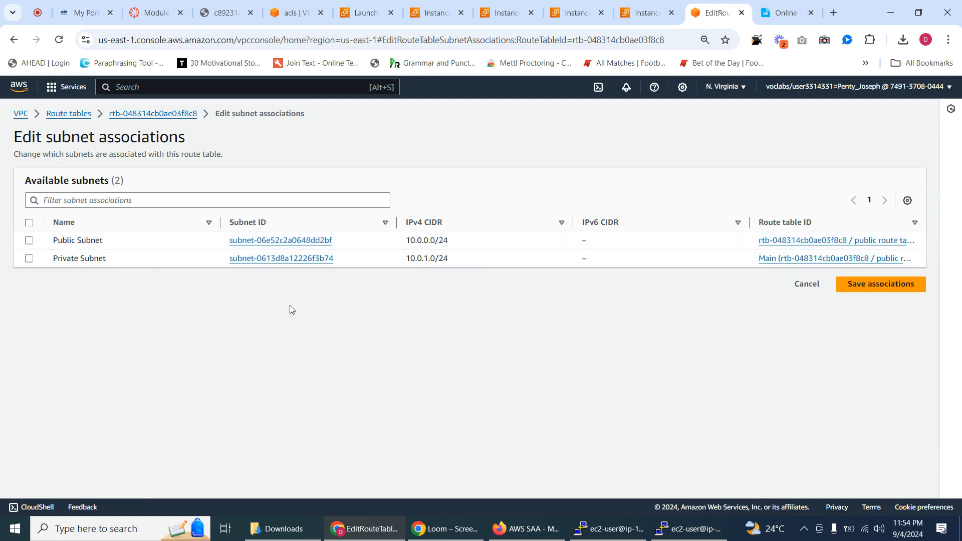
pyautogui.click(862, 287)
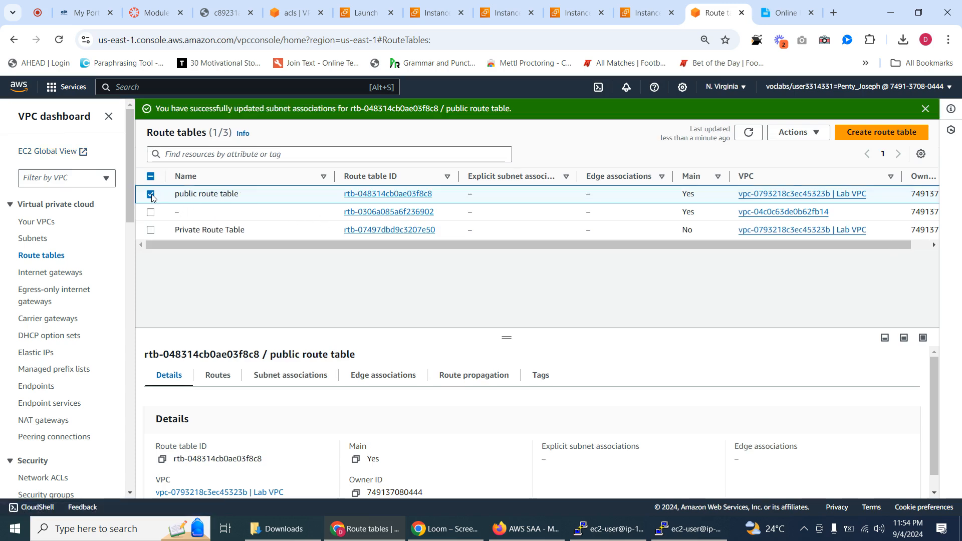
# Step: Select only the Private Route Table, associate the Private Subnet (10.0.1.0/24) with it, and save the association
pyautogui.click(152, 195)
pyautogui.click(151, 230)
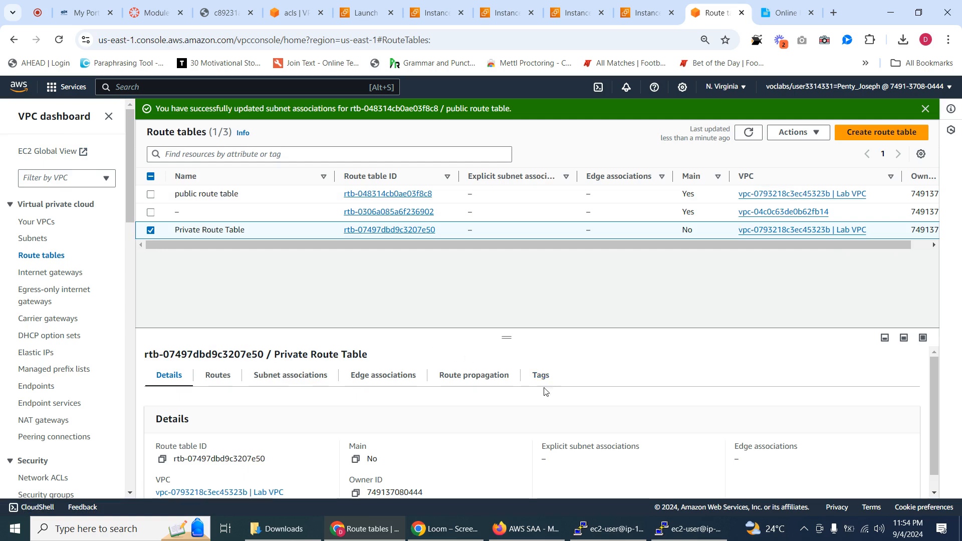
pyautogui.click(290, 377)
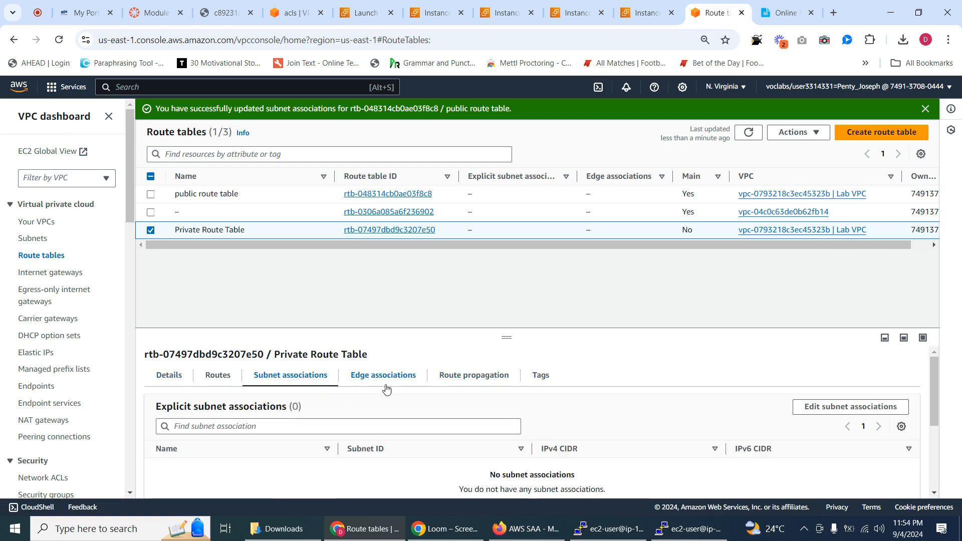
pyautogui.click(842, 415)
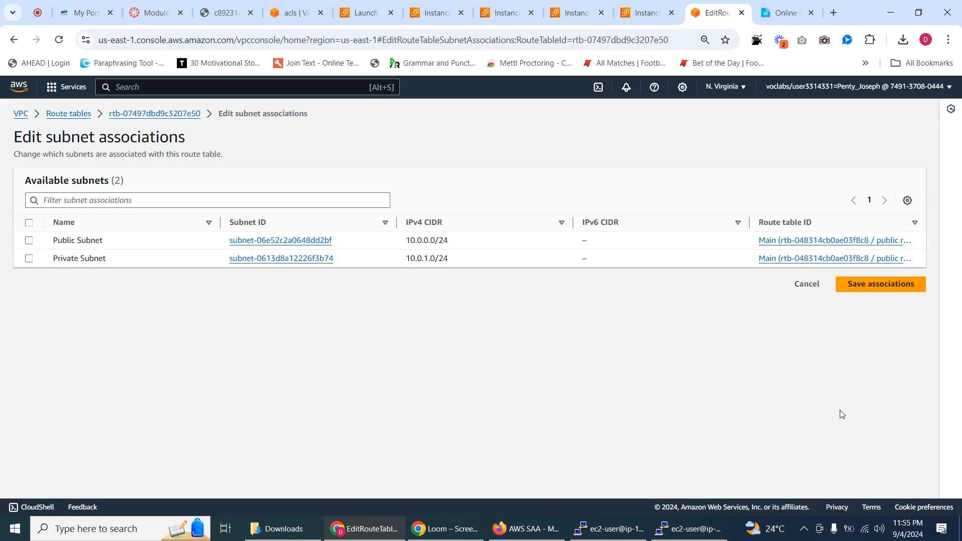
pyautogui.click(30, 259)
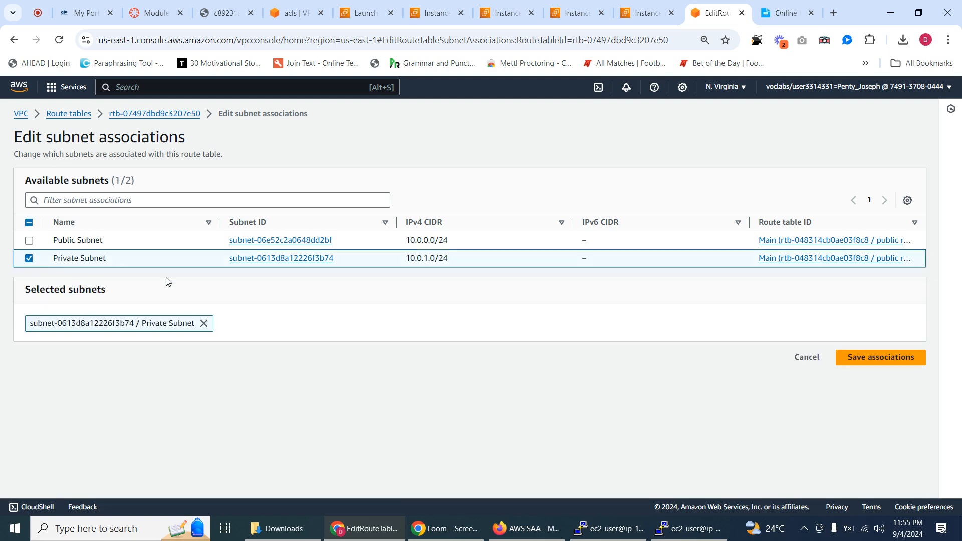
pyautogui.click(875, 361)
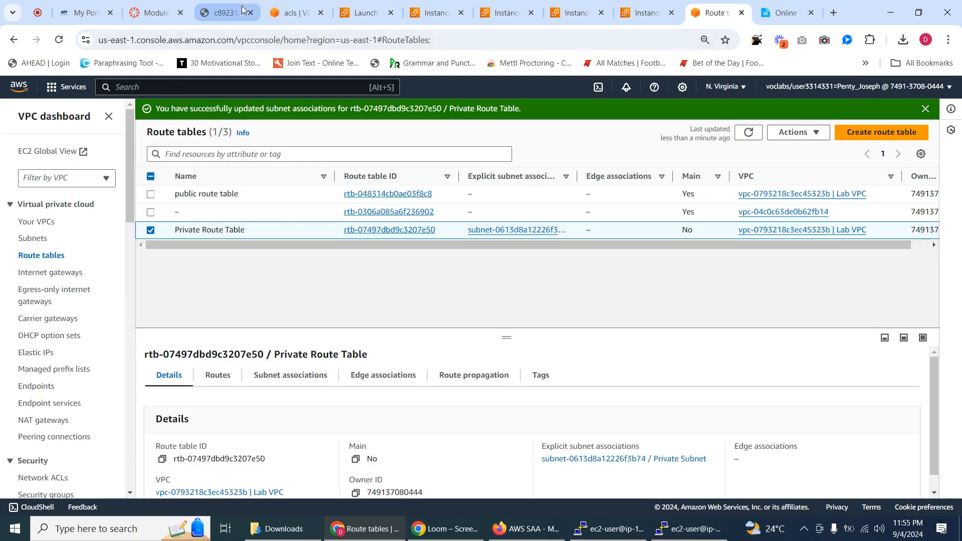
# Step: Resubmit the lab work from the challenge lab page and check the updated scores in the grades report
pyautogui.click(243, 10)
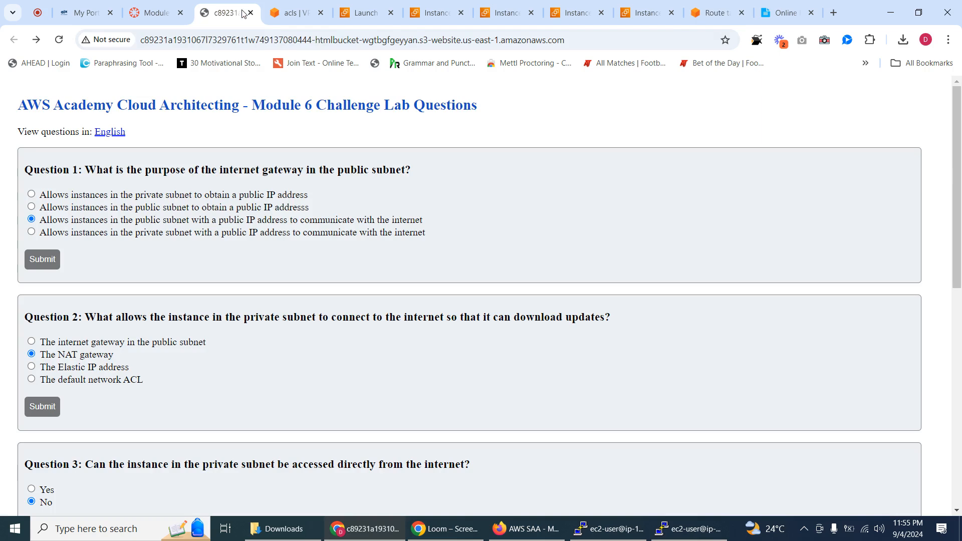
pyautogui.click(158, 14)
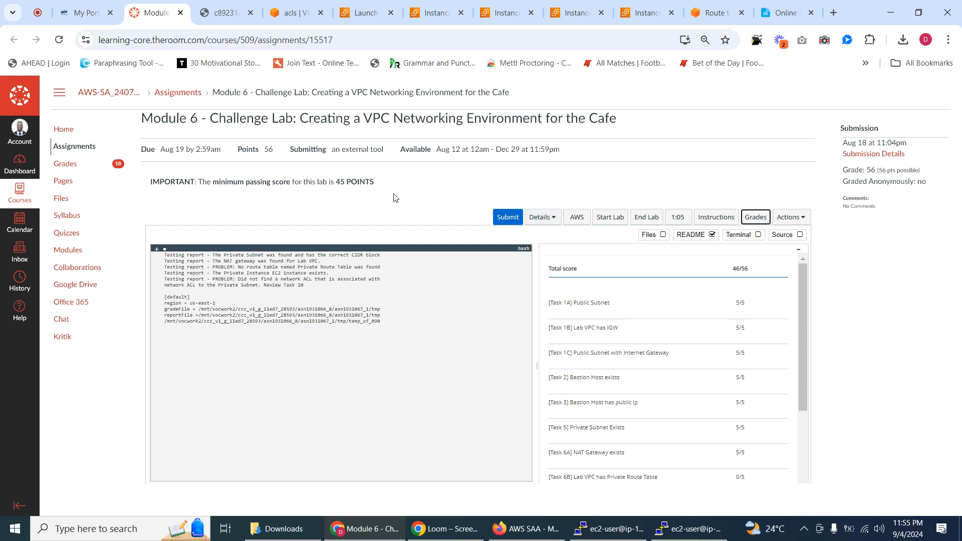
pyautogui.click(517, 217)
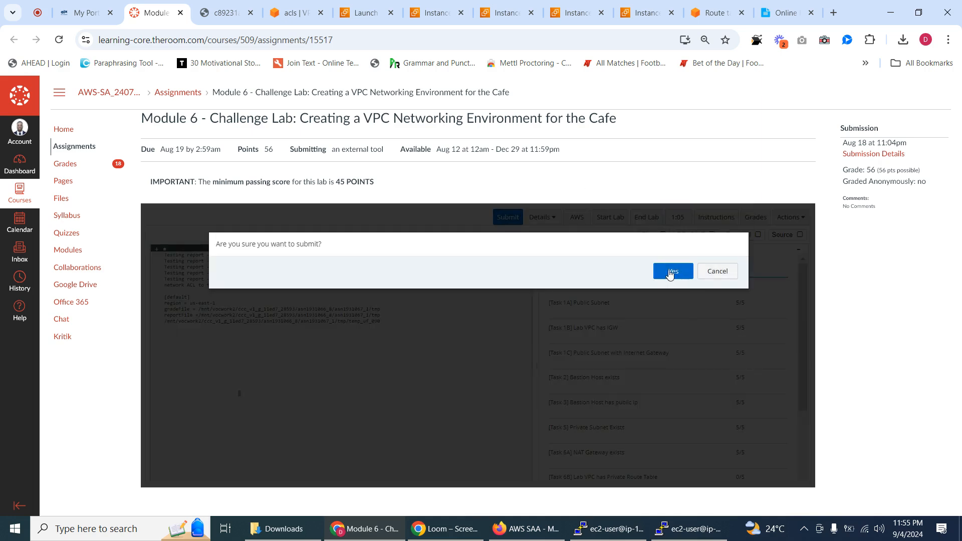
pyautogui.click(671, 272)
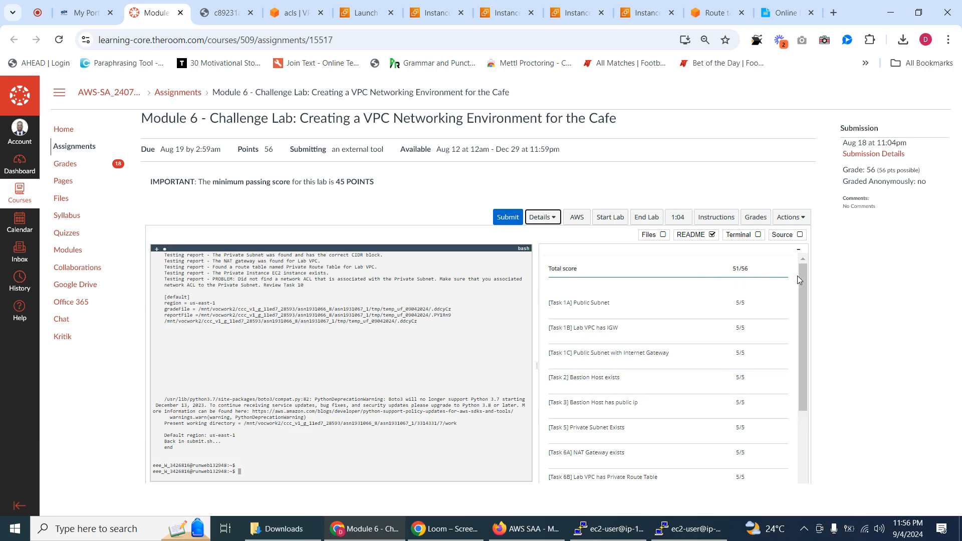
pyautogui.moveTo(802, 288)
pyautogui.mouseDown()
pyautogui.moveTo(788, 359)
pyautogui.moveTo(785, 329)
pyautogui.moveTo(802, 284)
pyautogui.mouseUp()
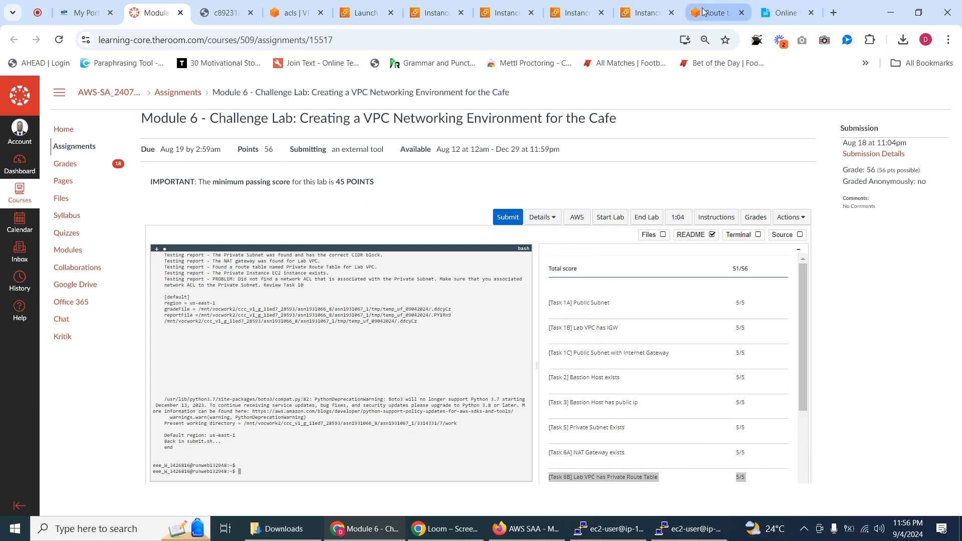
# Step: Open the Lab Network ACL from the network ACLs list, associate the Public Subnet with it, and save the changes
pyautogui.click(355, 11)
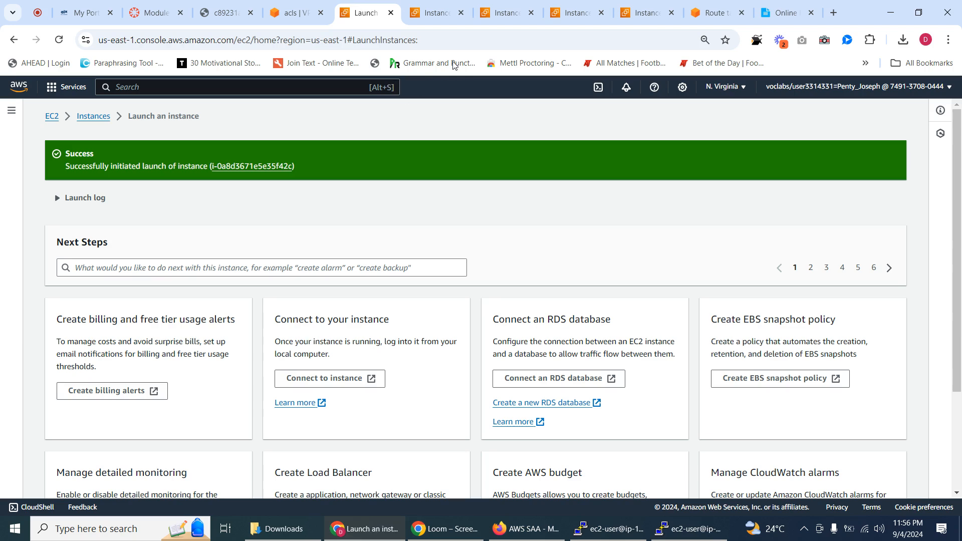
pyautogui.click(495, 14)
pyautogui.click(362, 13)
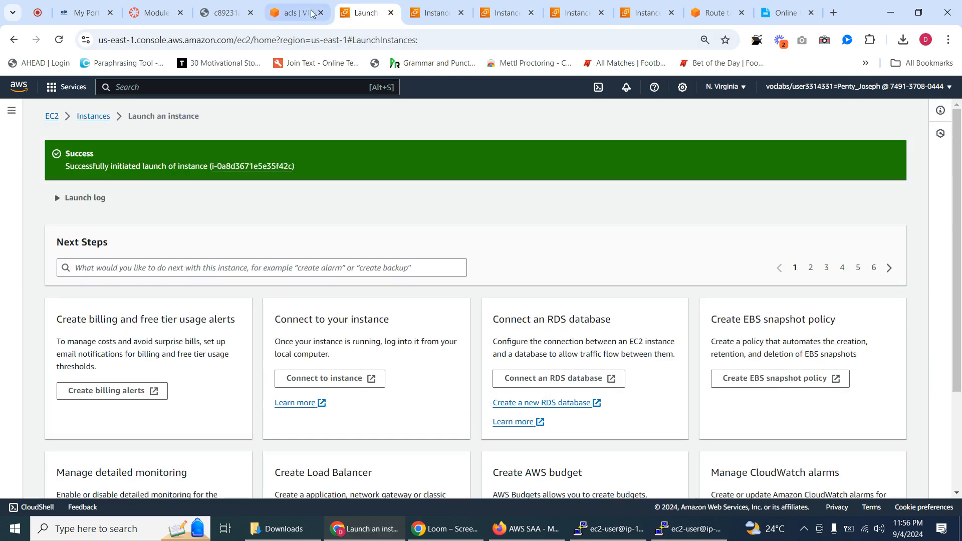
pyautogui.click(306, 13)
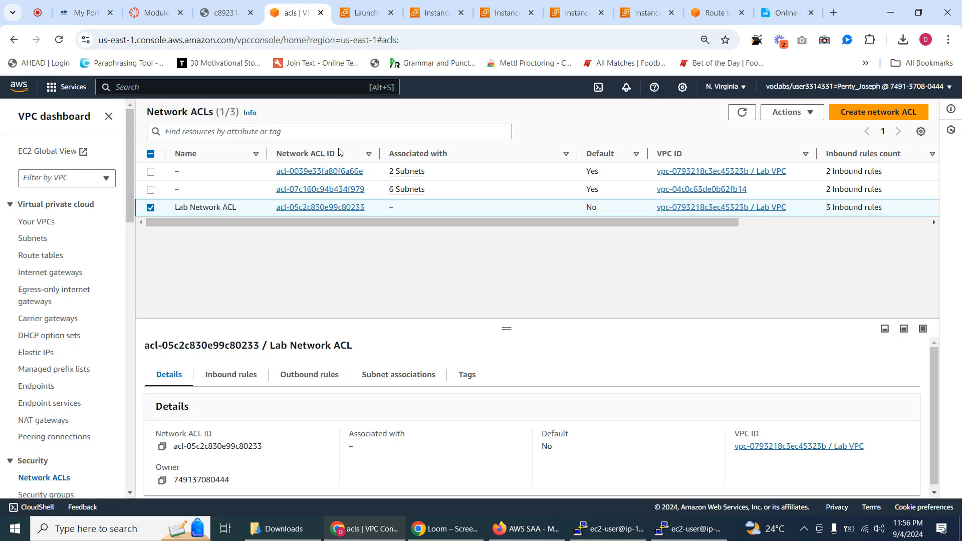
pyautogui.click(151, 208)
pyautogui.click(309, 209)
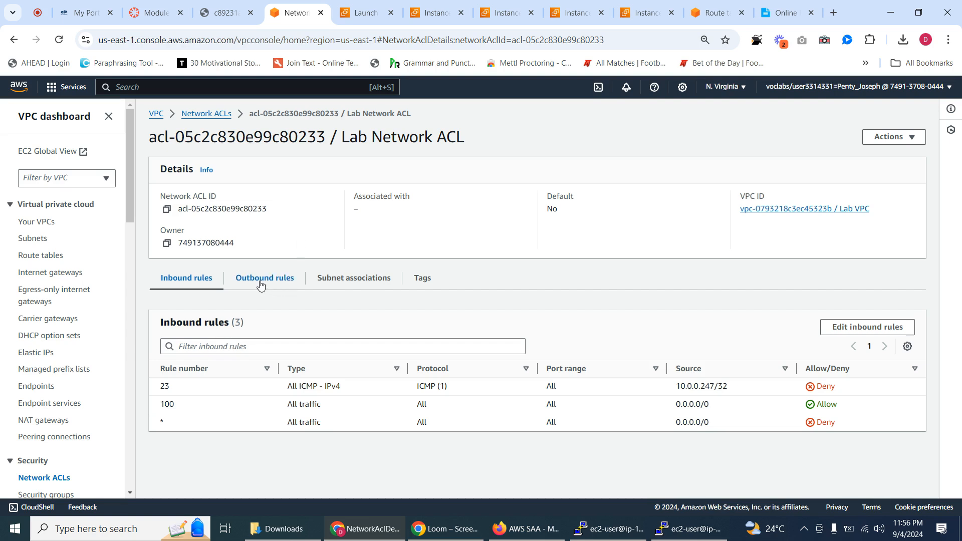
pyautogui.click(376, 280)
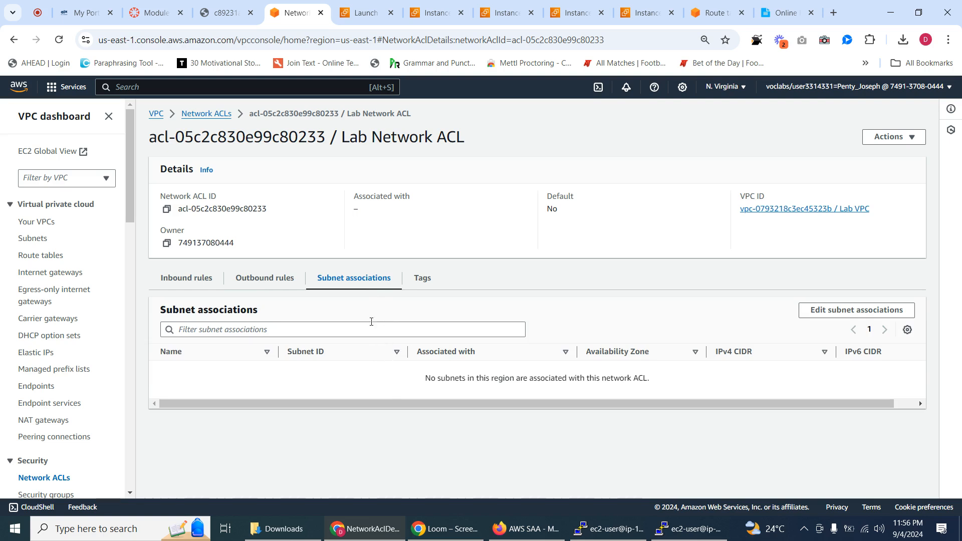
pyautogui.click(845, 310)
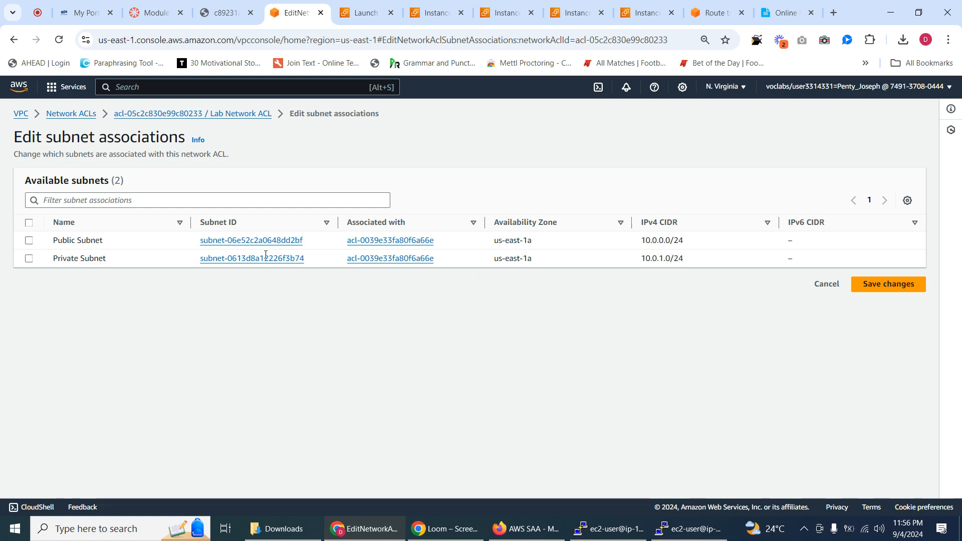
pyautogui.click(28, 240)
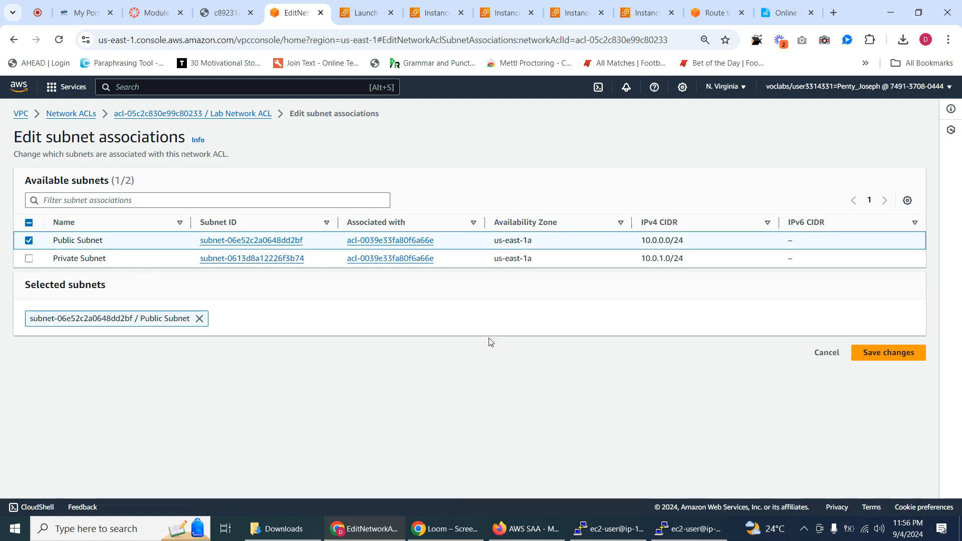
pyautogui.click(883, 354)
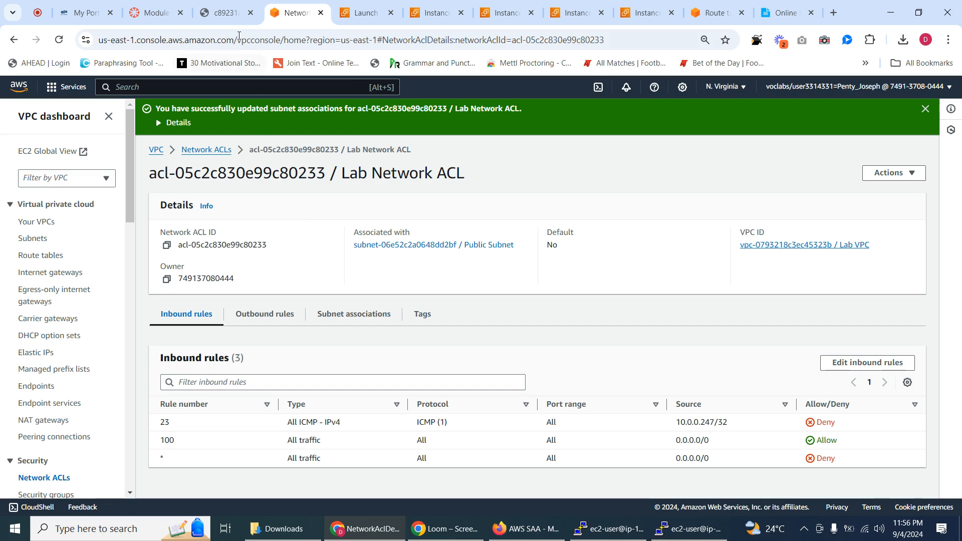
# Step: Return to the challenge lab page, submit the work with the changed network ACL, confirm the submission, and check the grades report
pyautogui.click(169, 11)
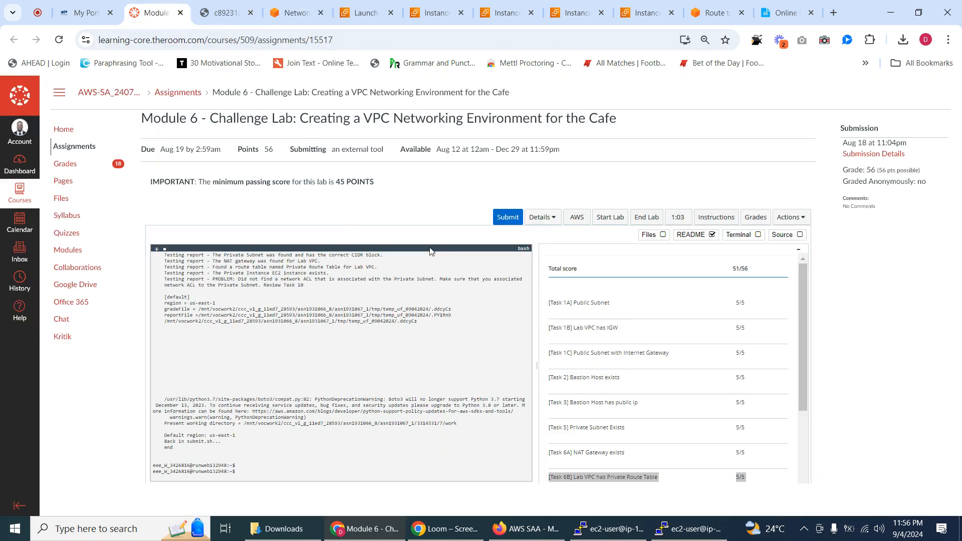
pyautogui.click(508, 217)
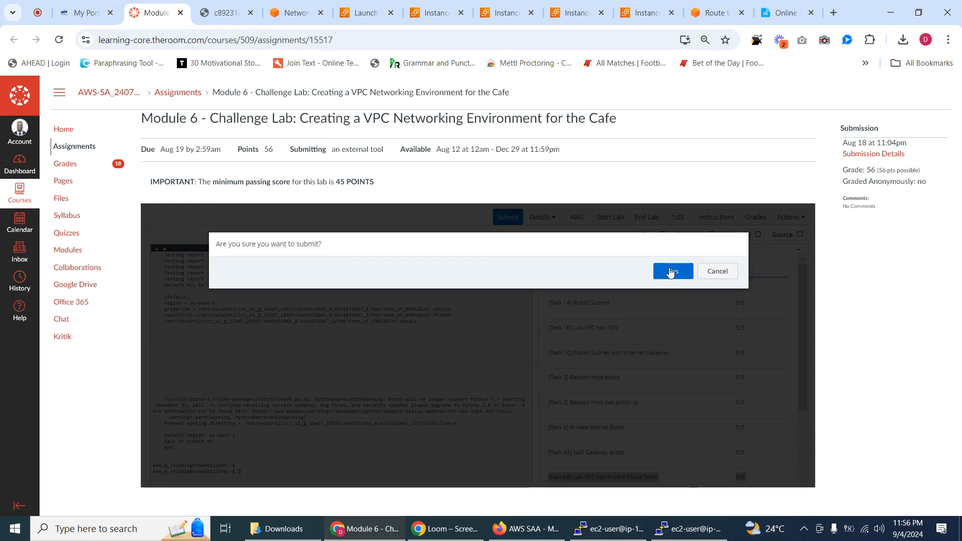
pyautogui.click(671, 269)
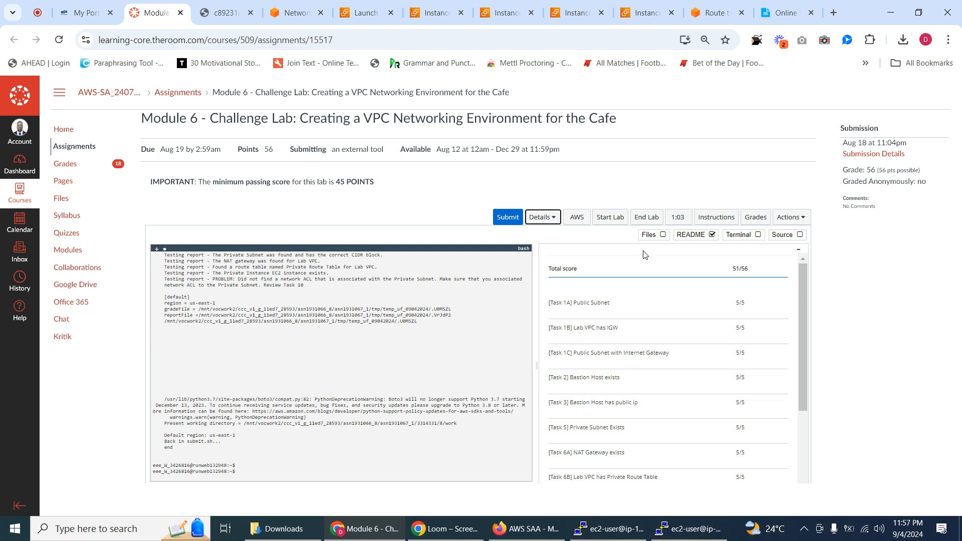
pyautogui.click(752, 224)
# Step: Go back to the Lab Network ACL in the AWS console, replace its Public Subnet association with the Private Subnet, and save the changes
pyautogui.click(298, 12)
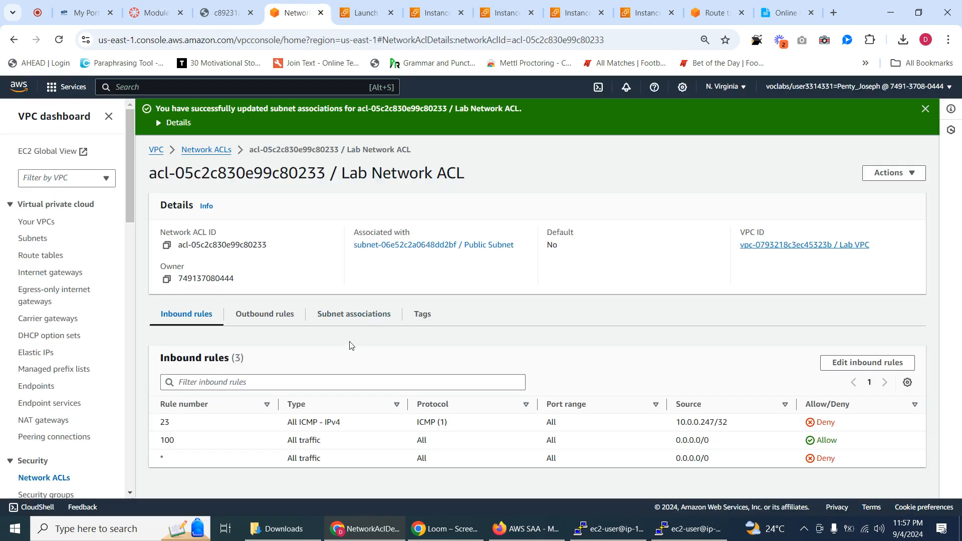
pyautogui.click(345, 326)
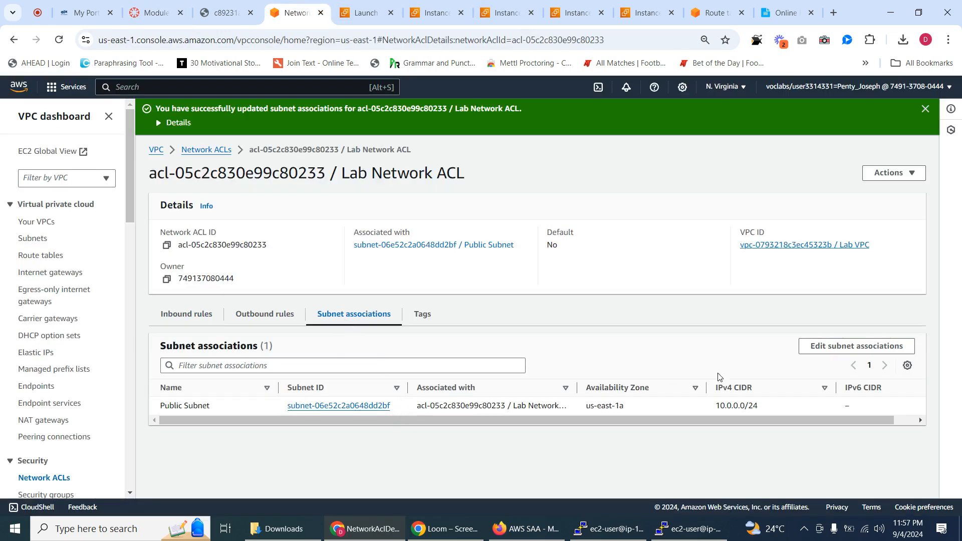
pyautogui.click(826, 349)
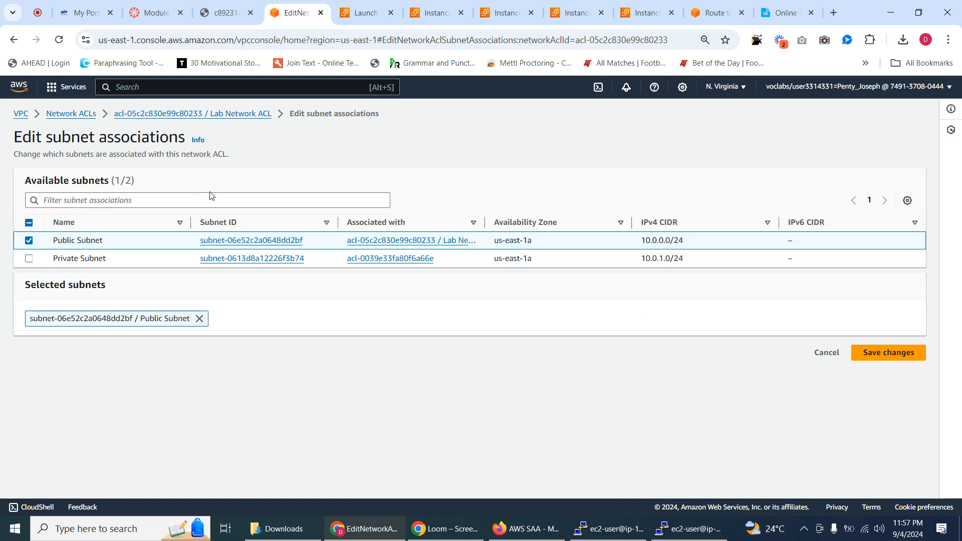
pyautogui.click(31, 242)
pyautogui.click(30, 258)
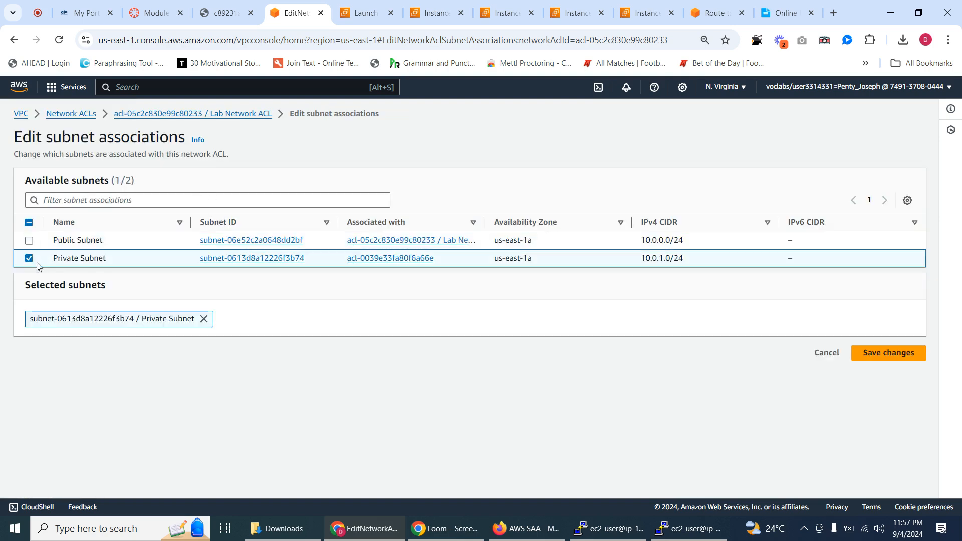
pyautogui.click(872, 357)
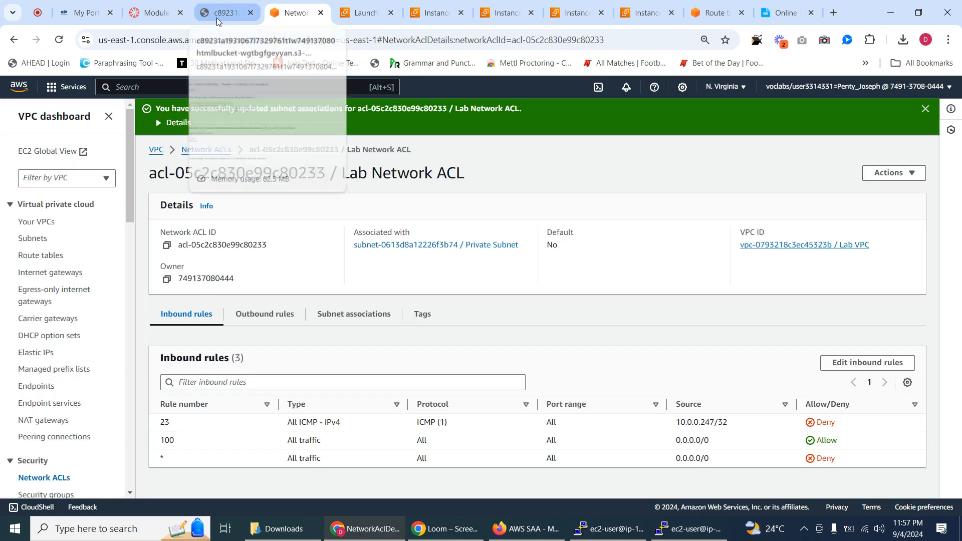
# Step: Resubmit the work on the challenge lab page, confirm the submission, and review the total and per-task scores once the report is ready
pyautogui.click(164, 14)
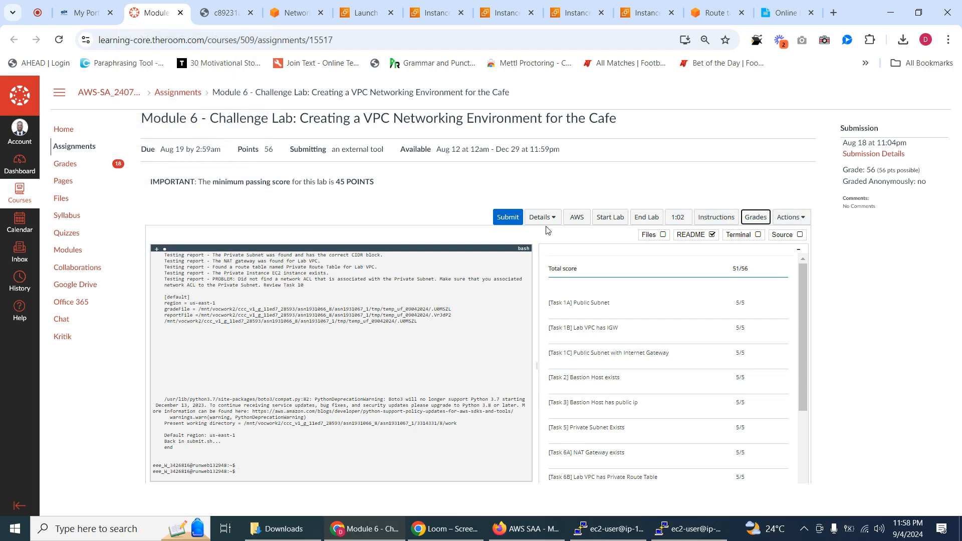
pyautogui.click(507, 219)
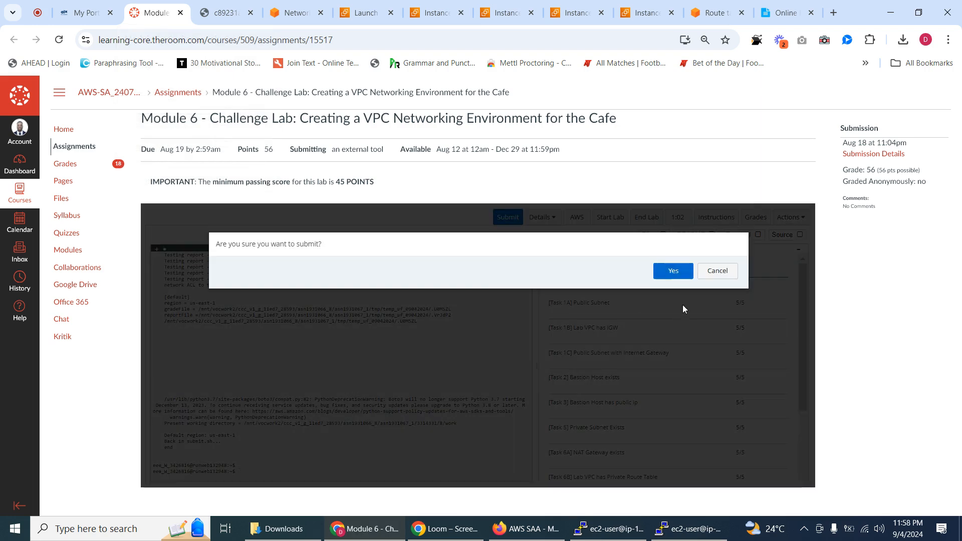
pyautogui.click(670, 273)
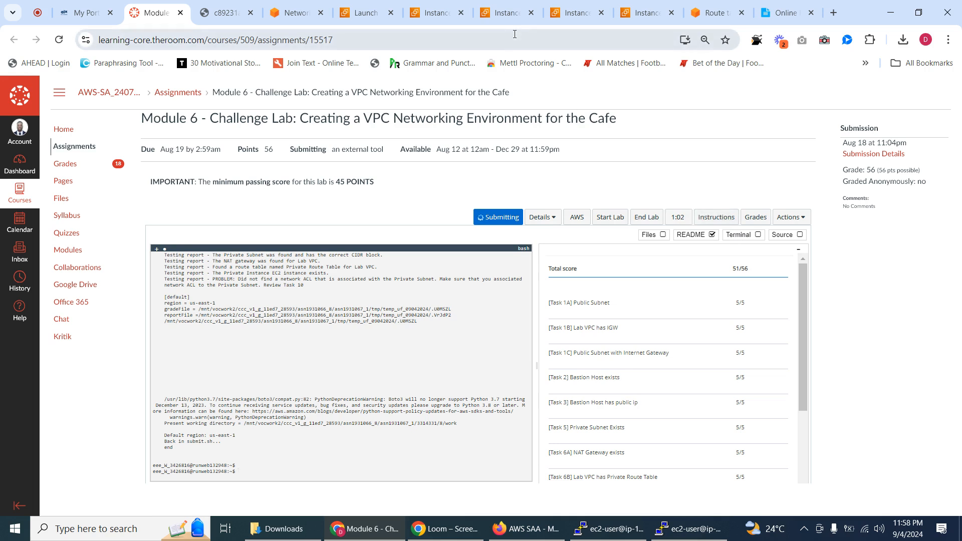
pyautogui.moveTo(805, 298)
pyautogui.mouseDown()
pyautogui.moveTo(804, 390)
pyautogui.moveTo(804, 279)
pyautogui.mouseUp()
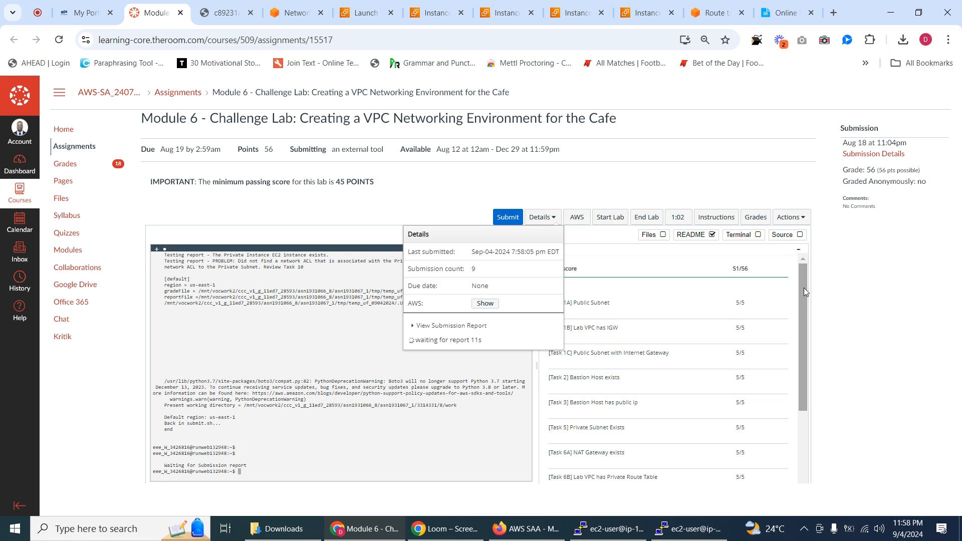
pyautogui.moveTo(804, 288)
pyautogui.mouseDown()
pyautogui.moveTo(806, 326)
pyautogui.moveTo(802, 279)
pyautogui.mouseUp()
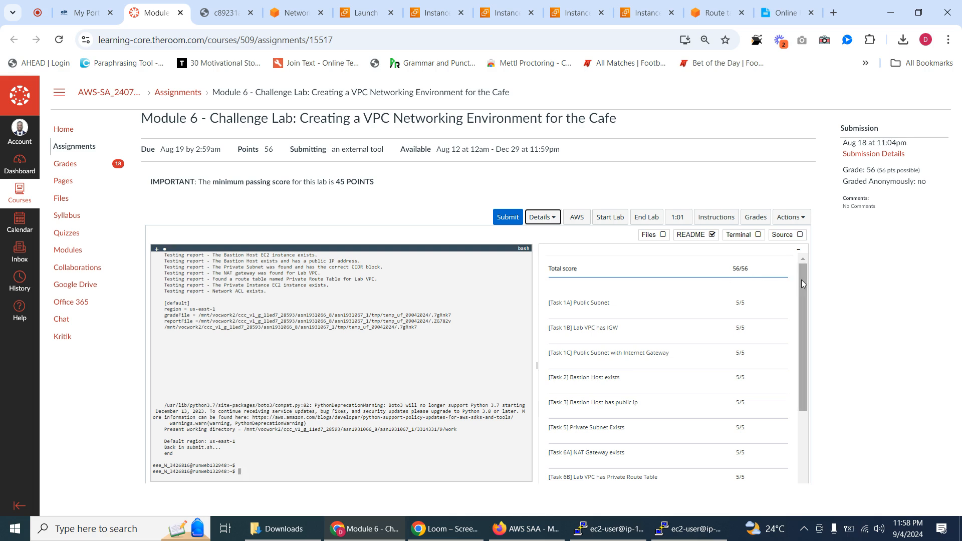
pyautogui.moveTo(802, 281)
pyautogui.mouseDown()
pyautogui.moveTo(803, 351)
pyautogui.moveTo(818, 275)
pyautogui.mouseUp()
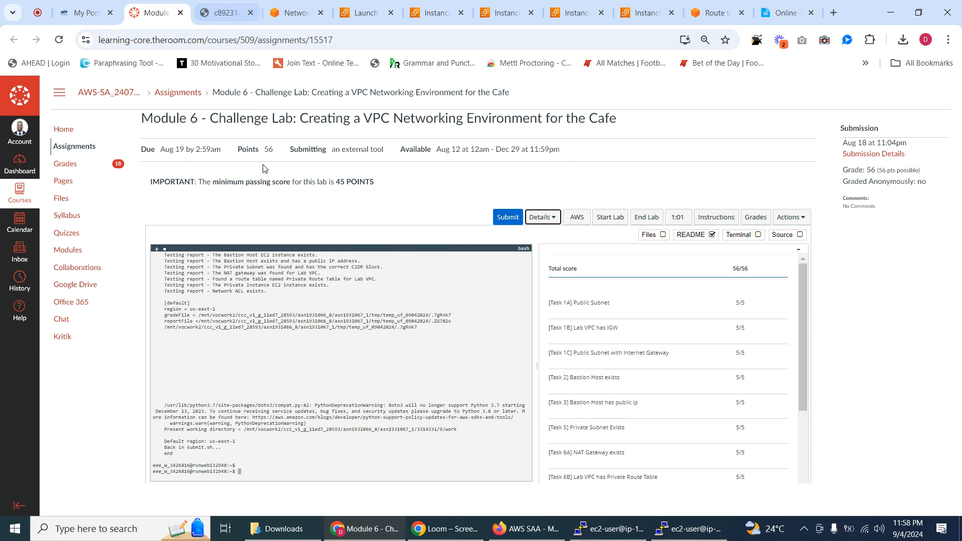
pyautogui.click(83, 12)
pyautogui.click(159, 17)
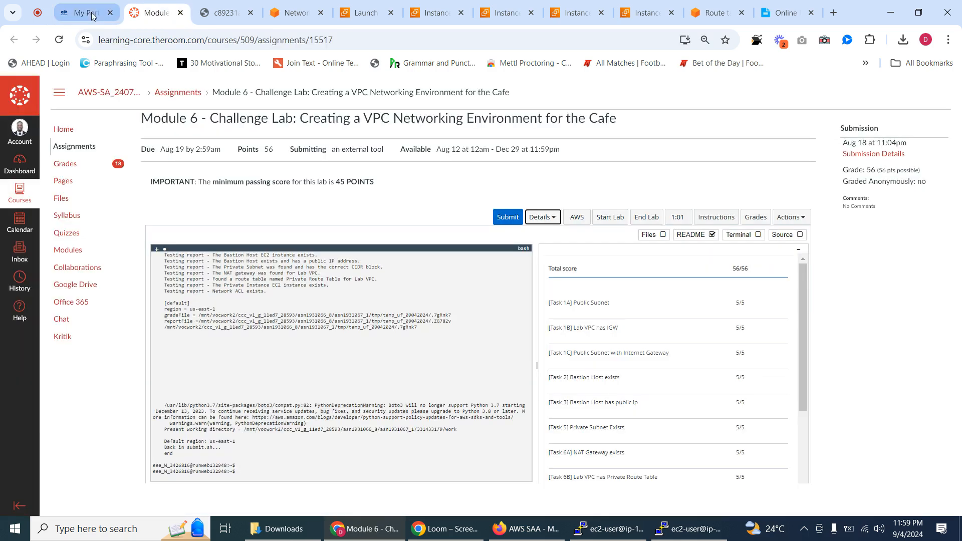
pyautogui.click(82, 18)
pyautogui.click(155, 14)
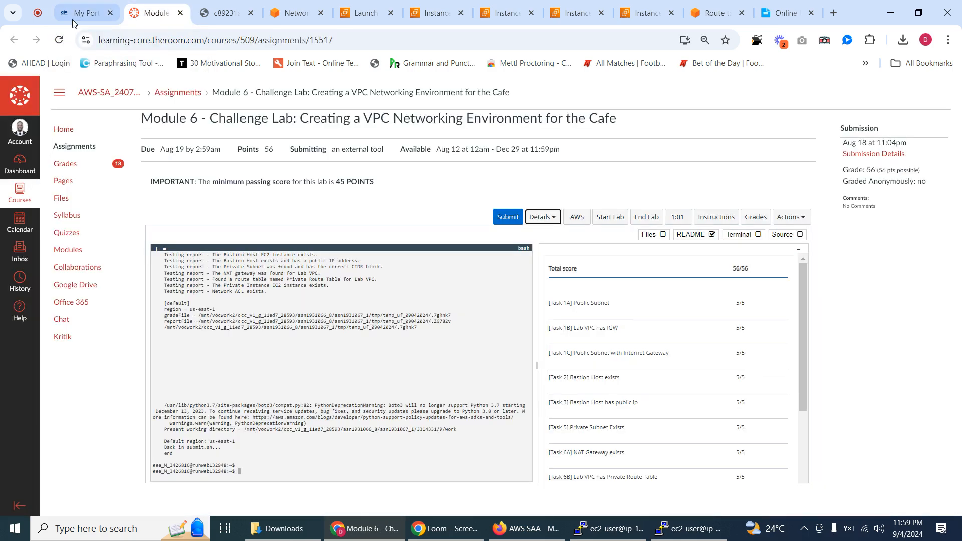